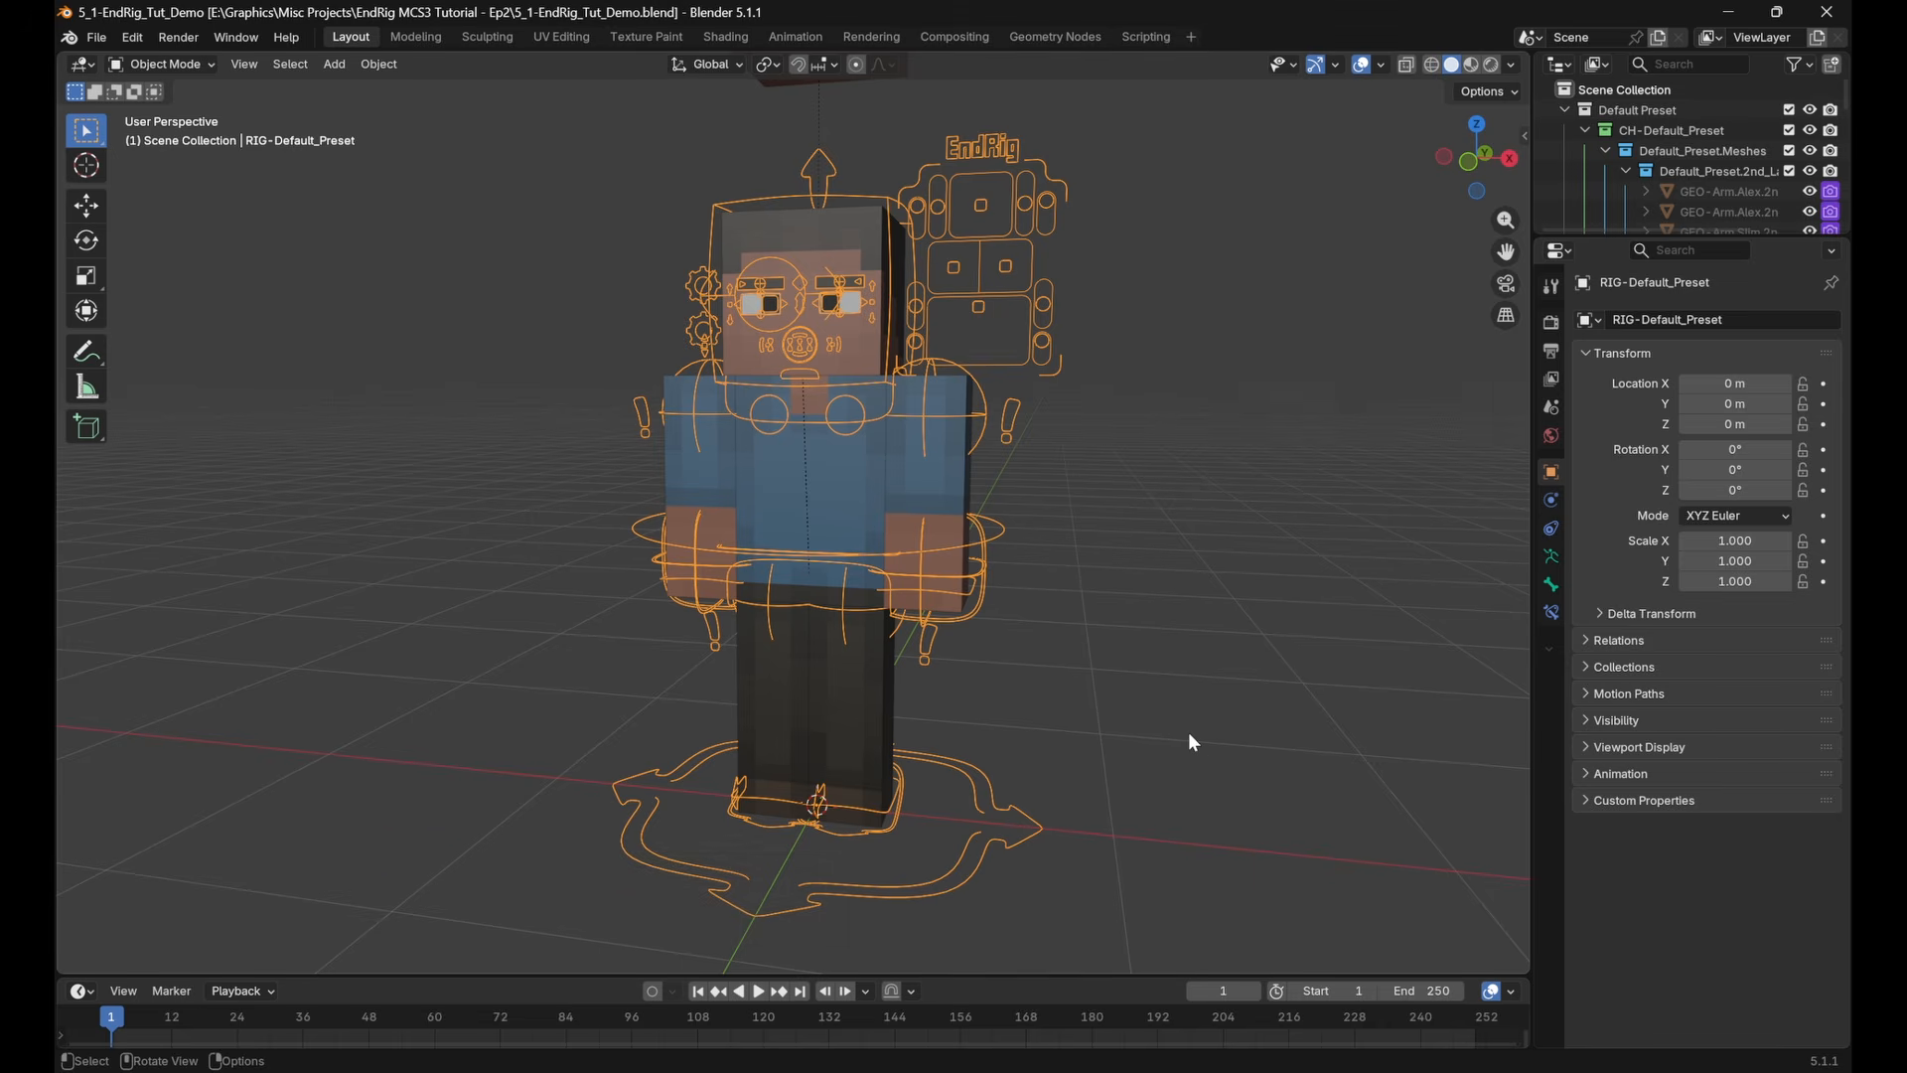
# Replace the Skin_Main.png image in the torso layer's Skin.UV_Project material with the work-suit skin PNG from the Pictures folder
pyautogui.click(804, 499)
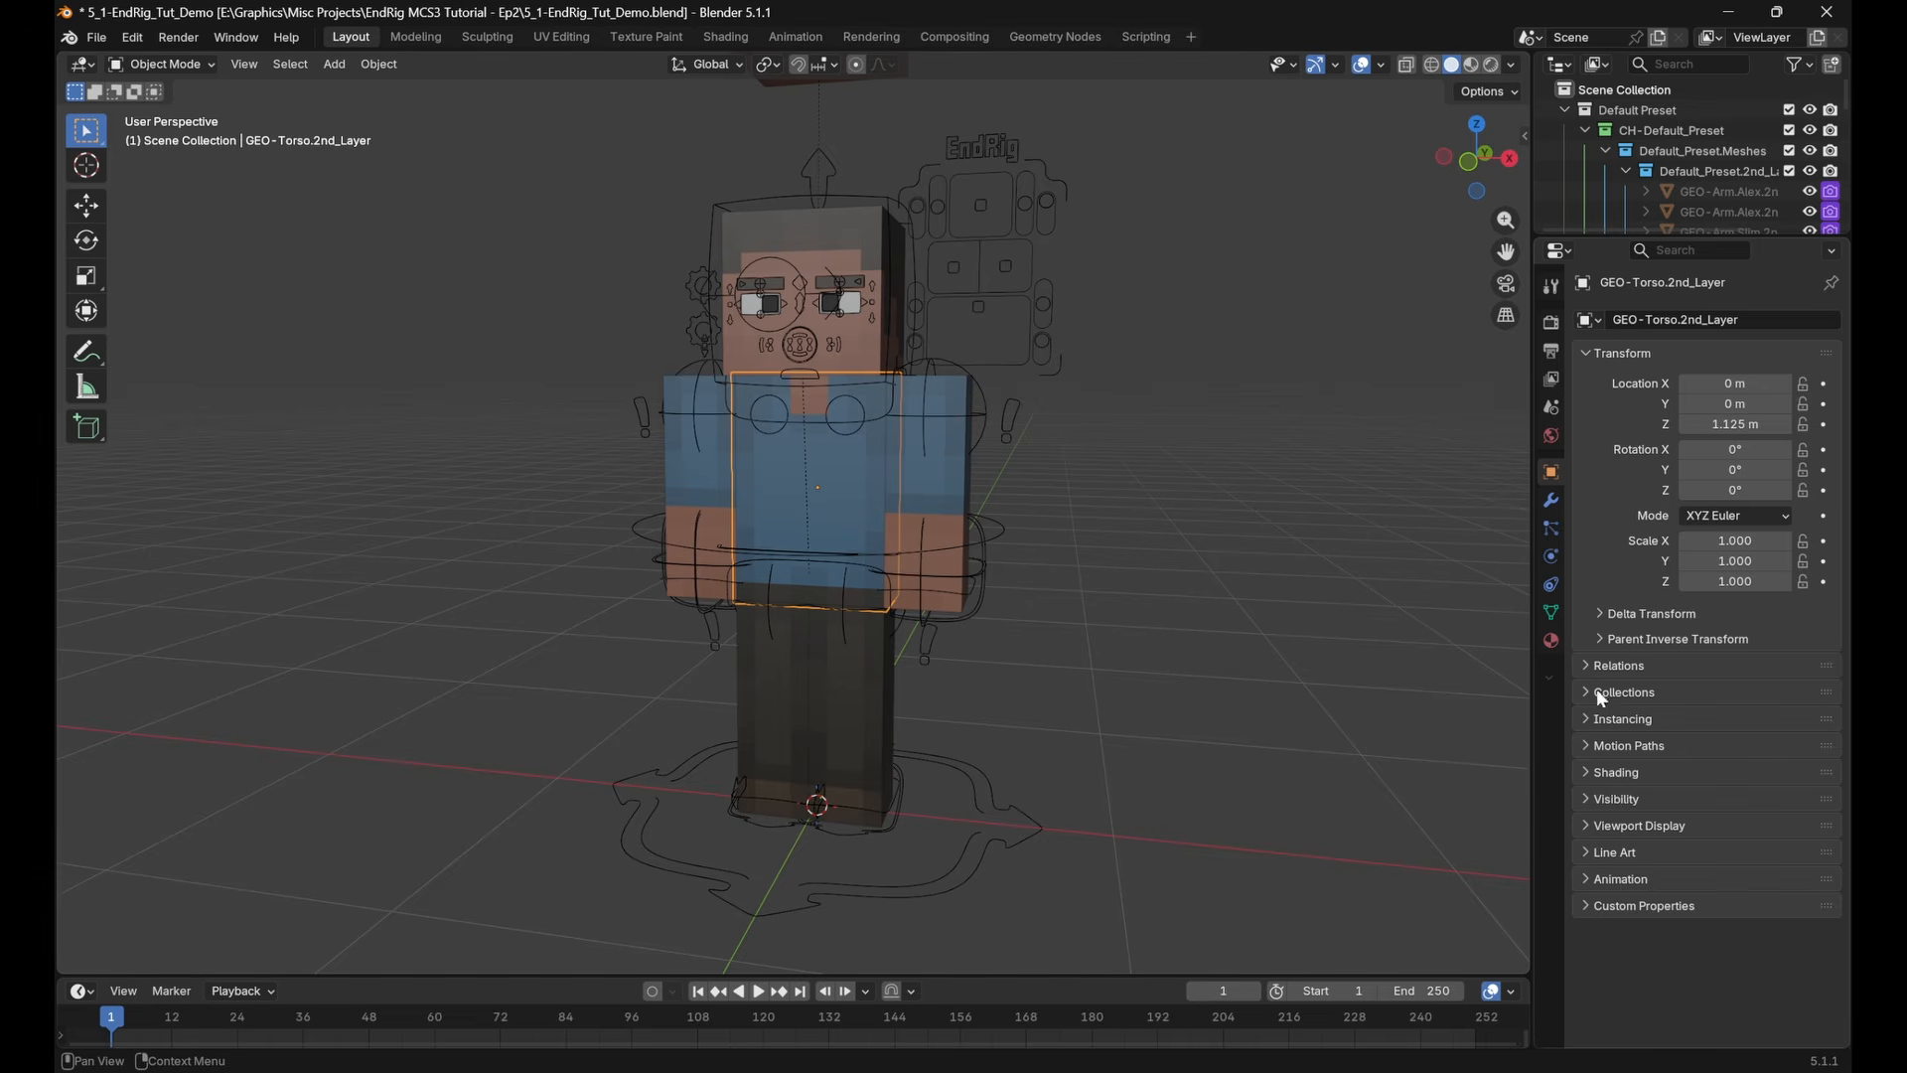
pyautogui.click(1552, 642)
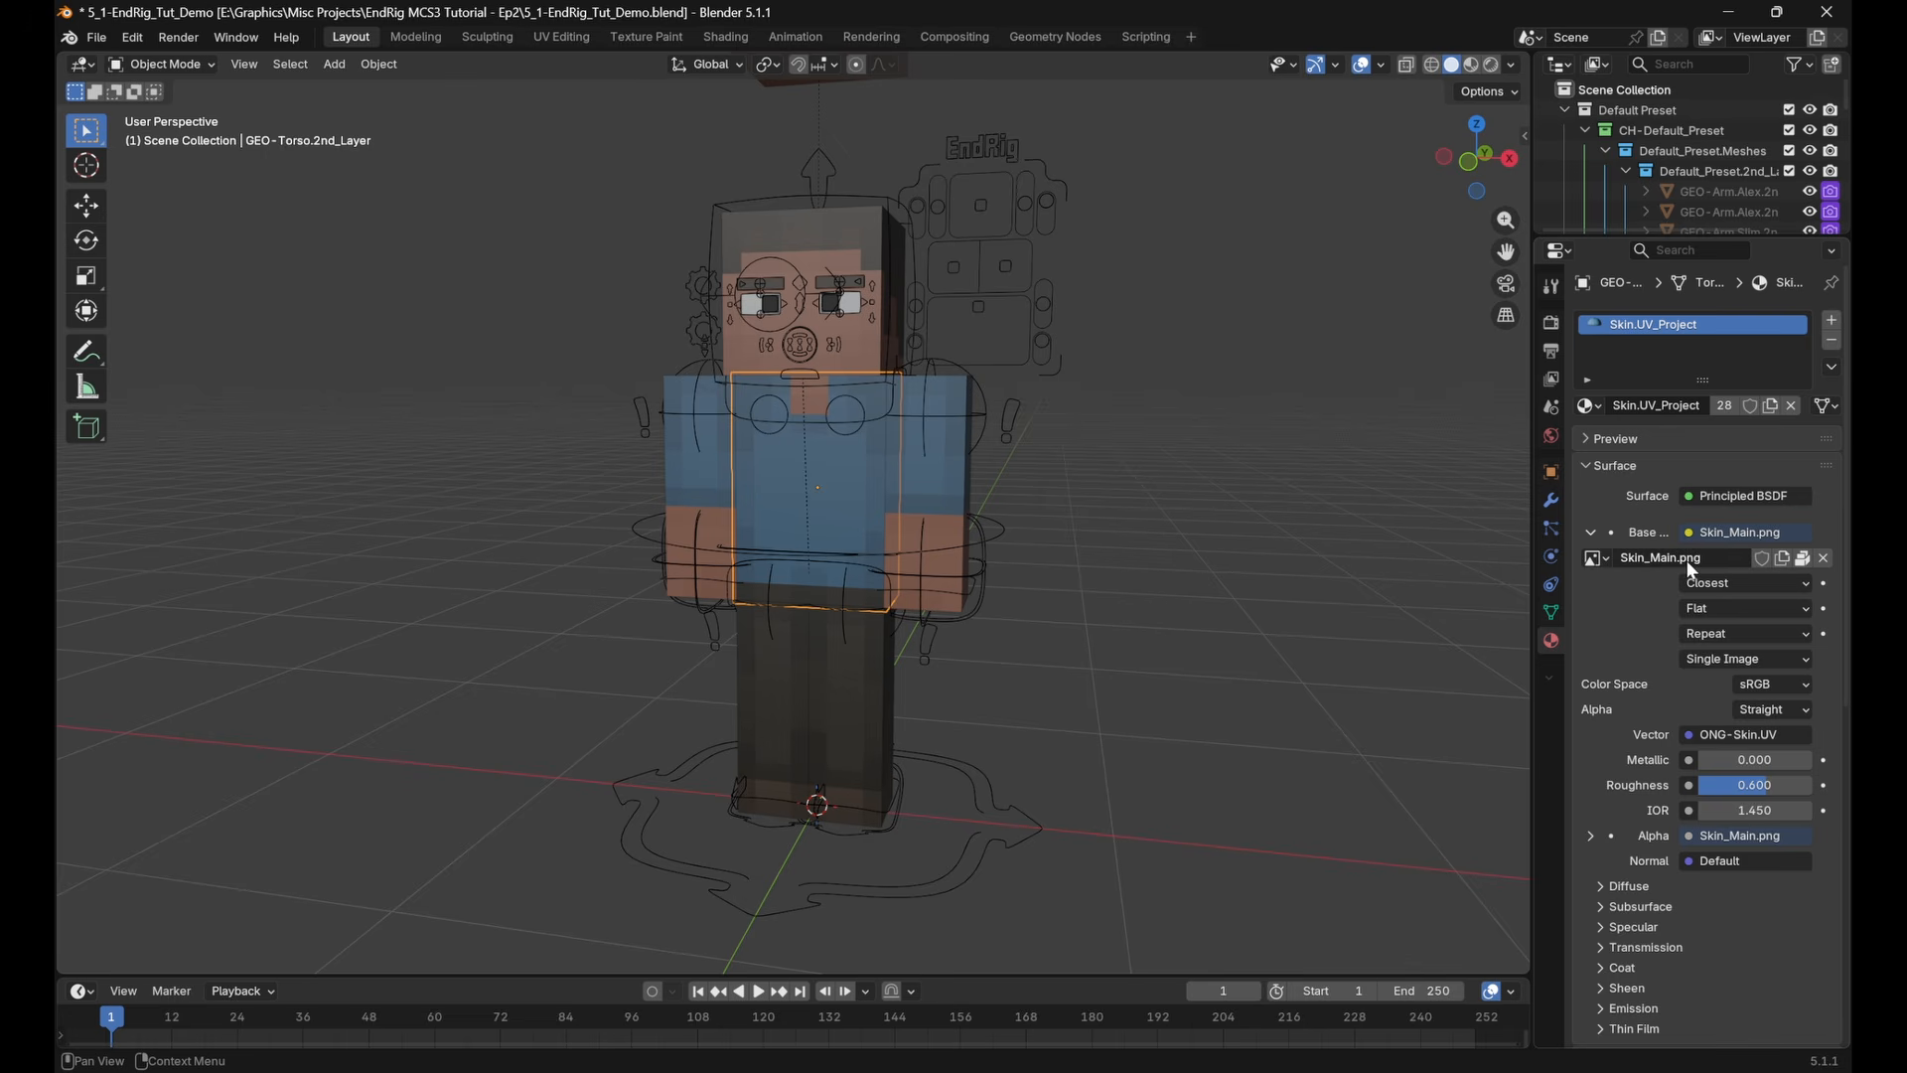
pyautogui.click(1824, 560)
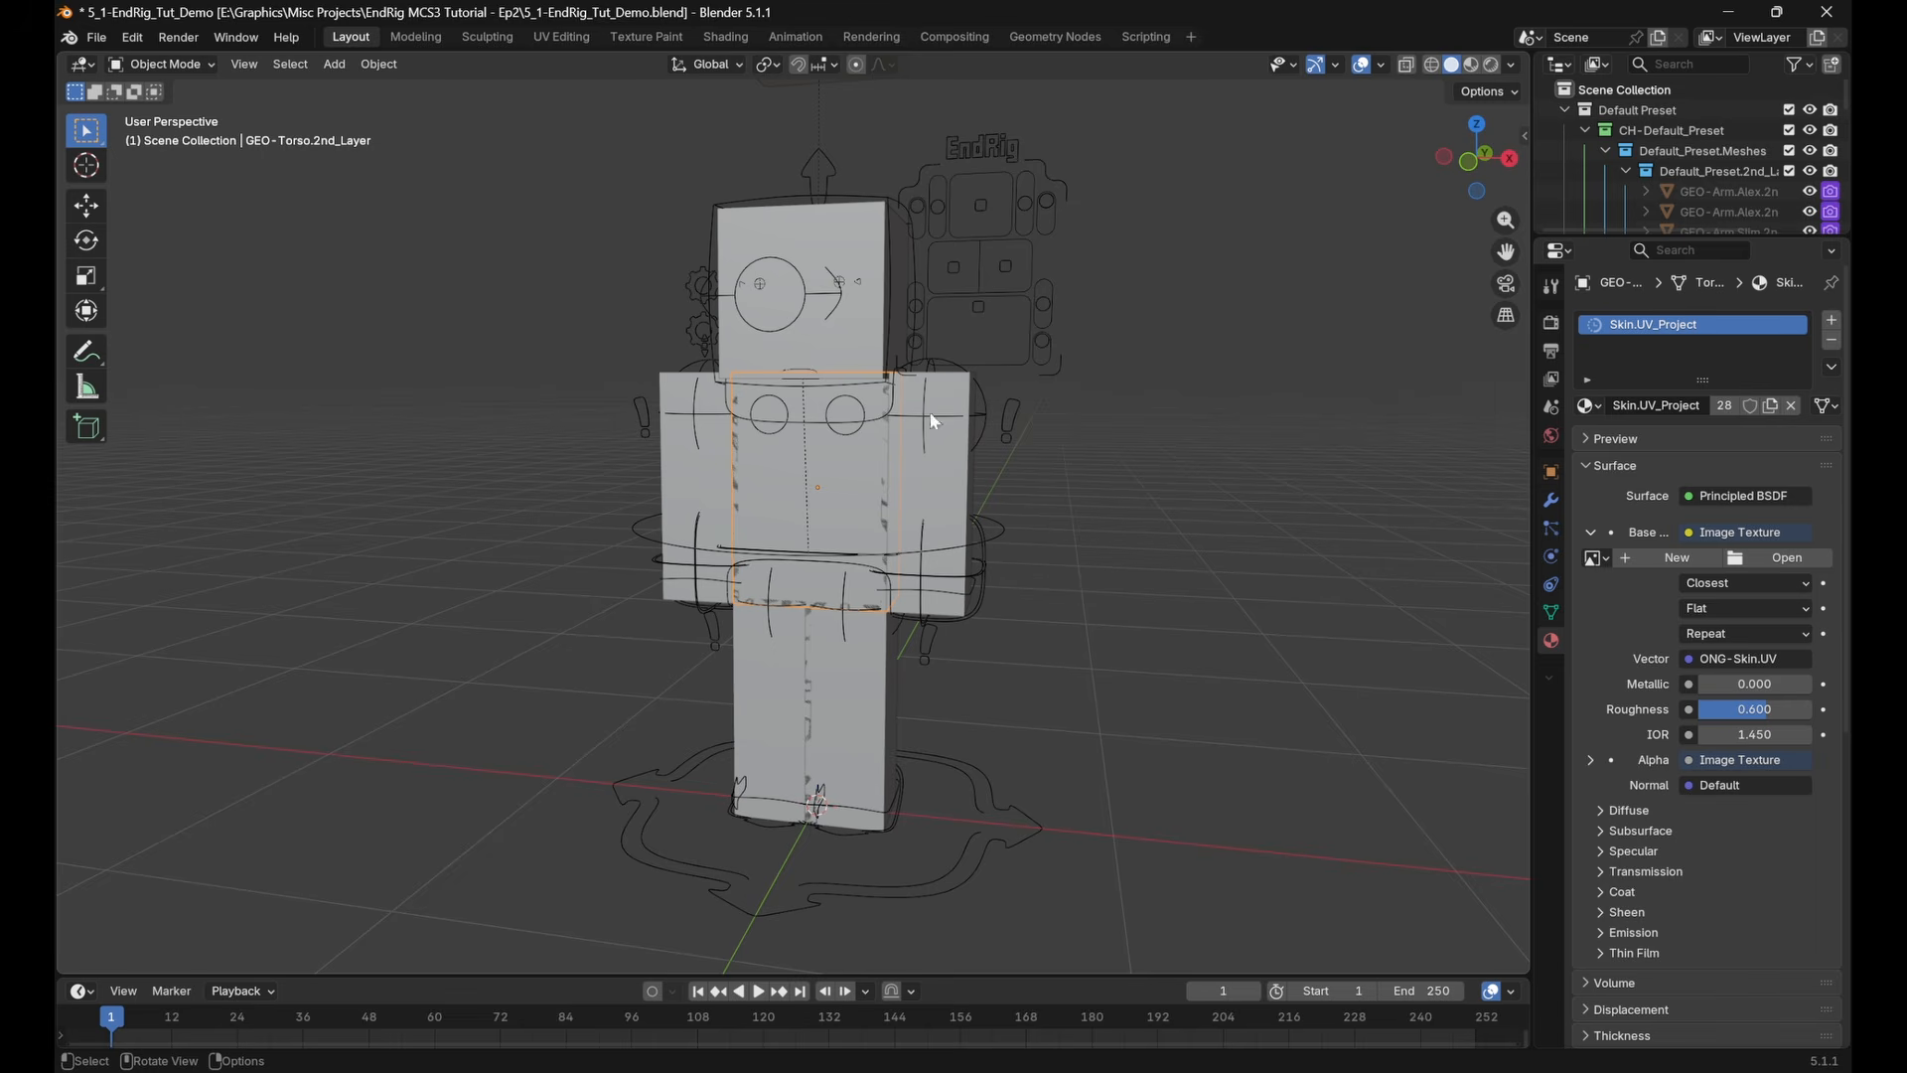
pyautogui.click(1784, 564)
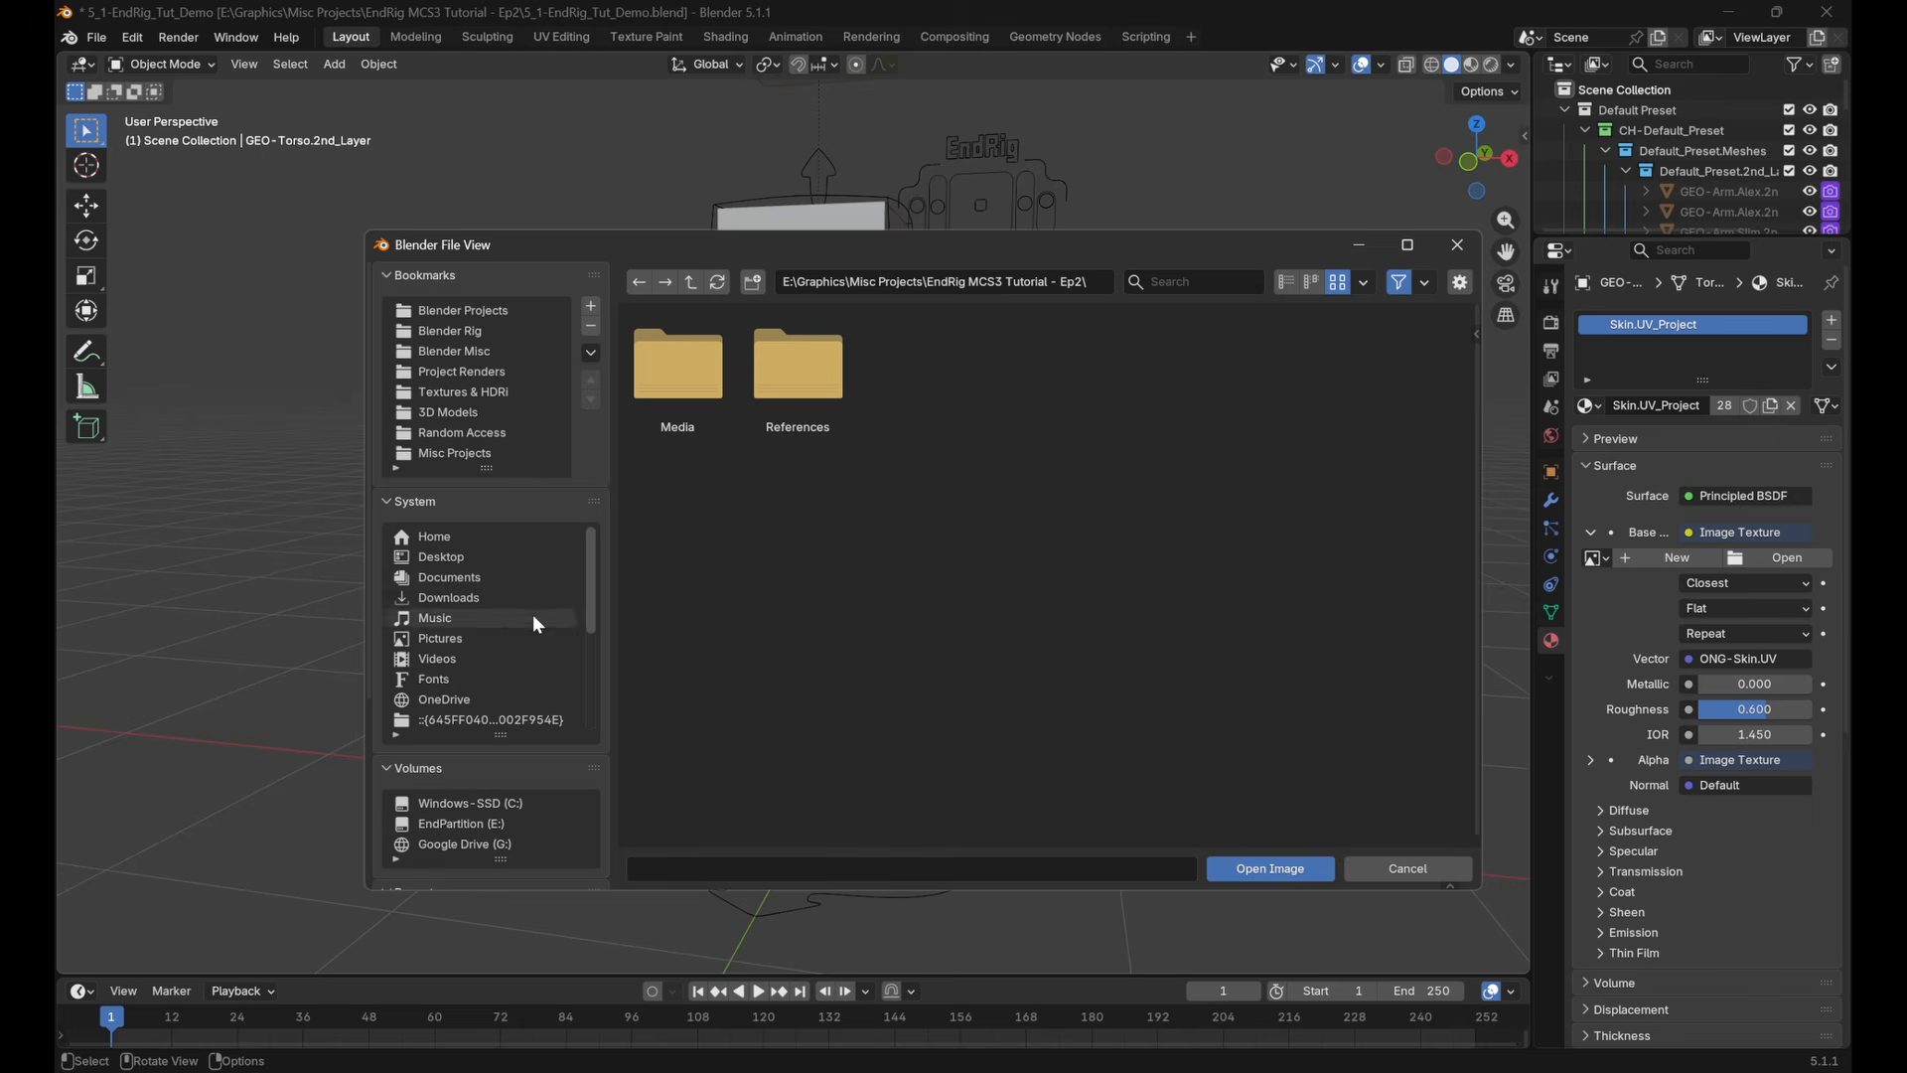
pyautogui.click(483, 642)
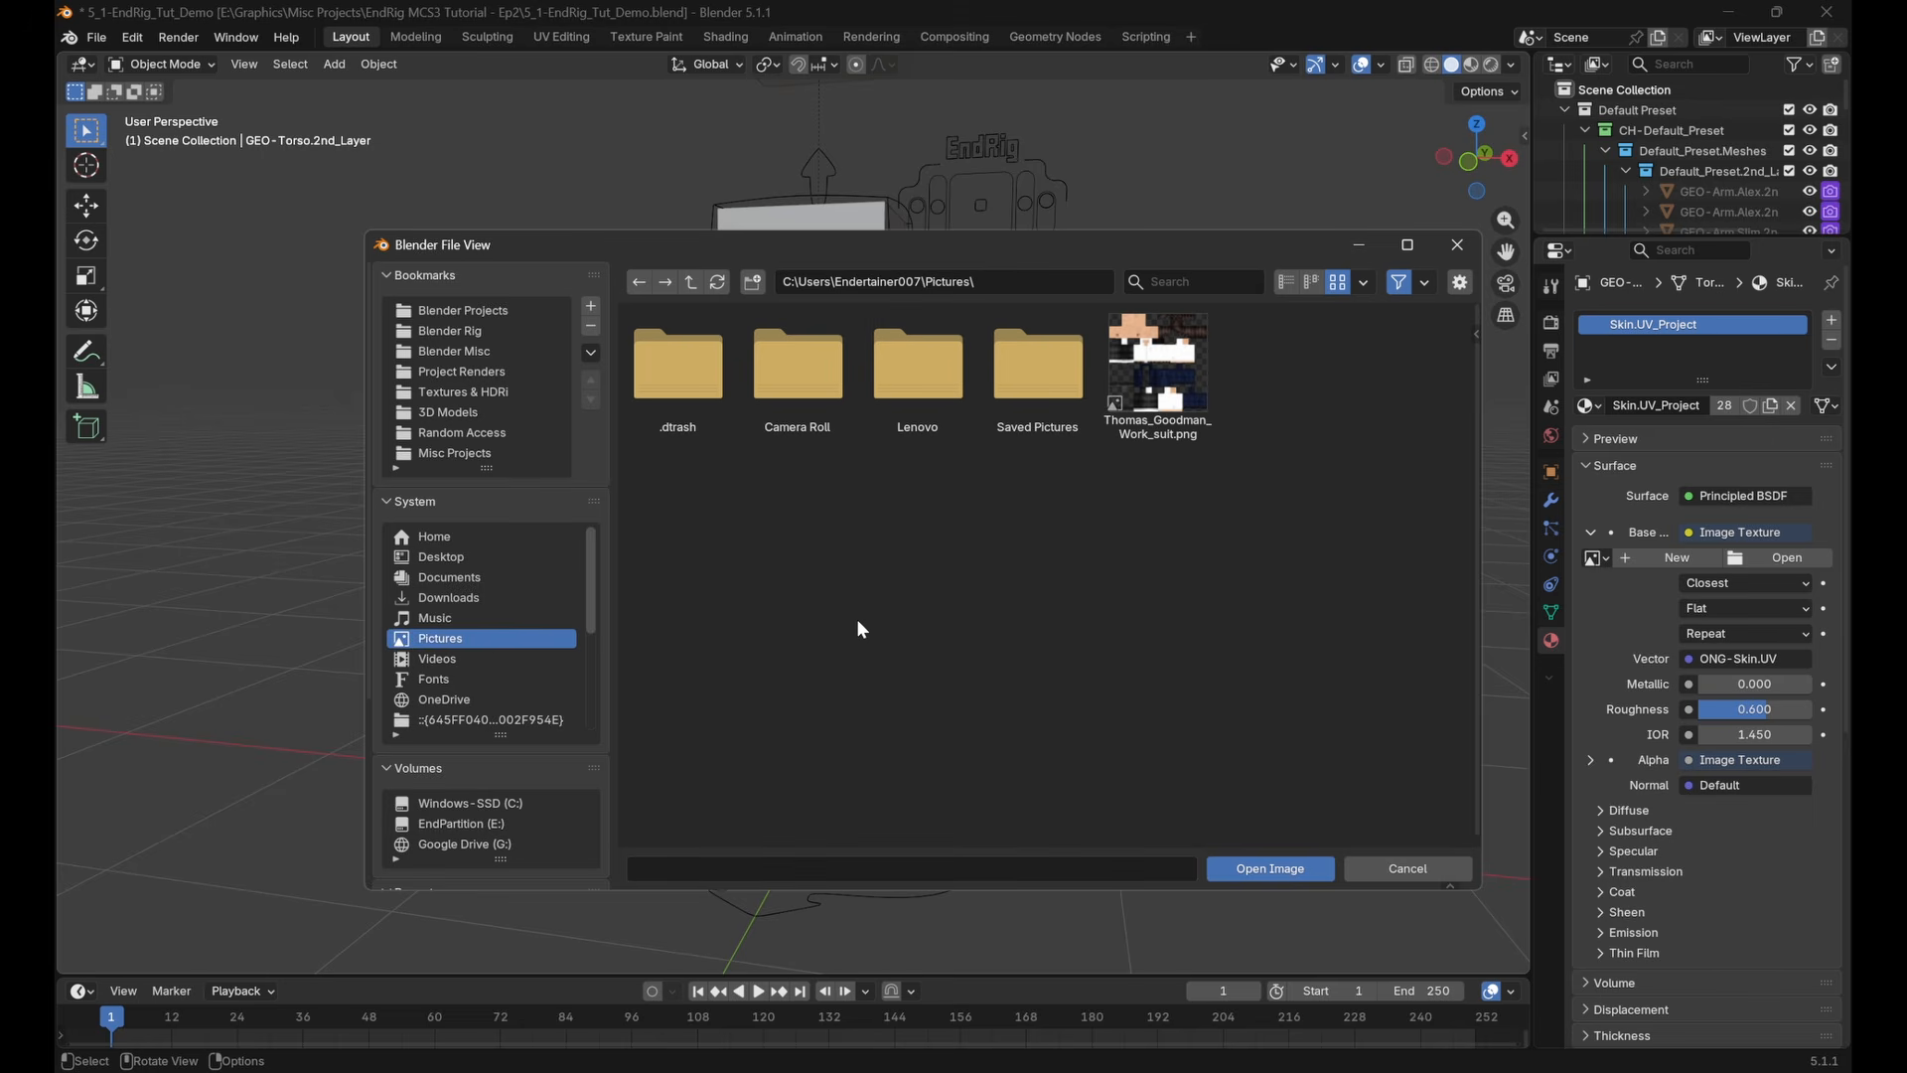
pyautogui.click(1158, 377)
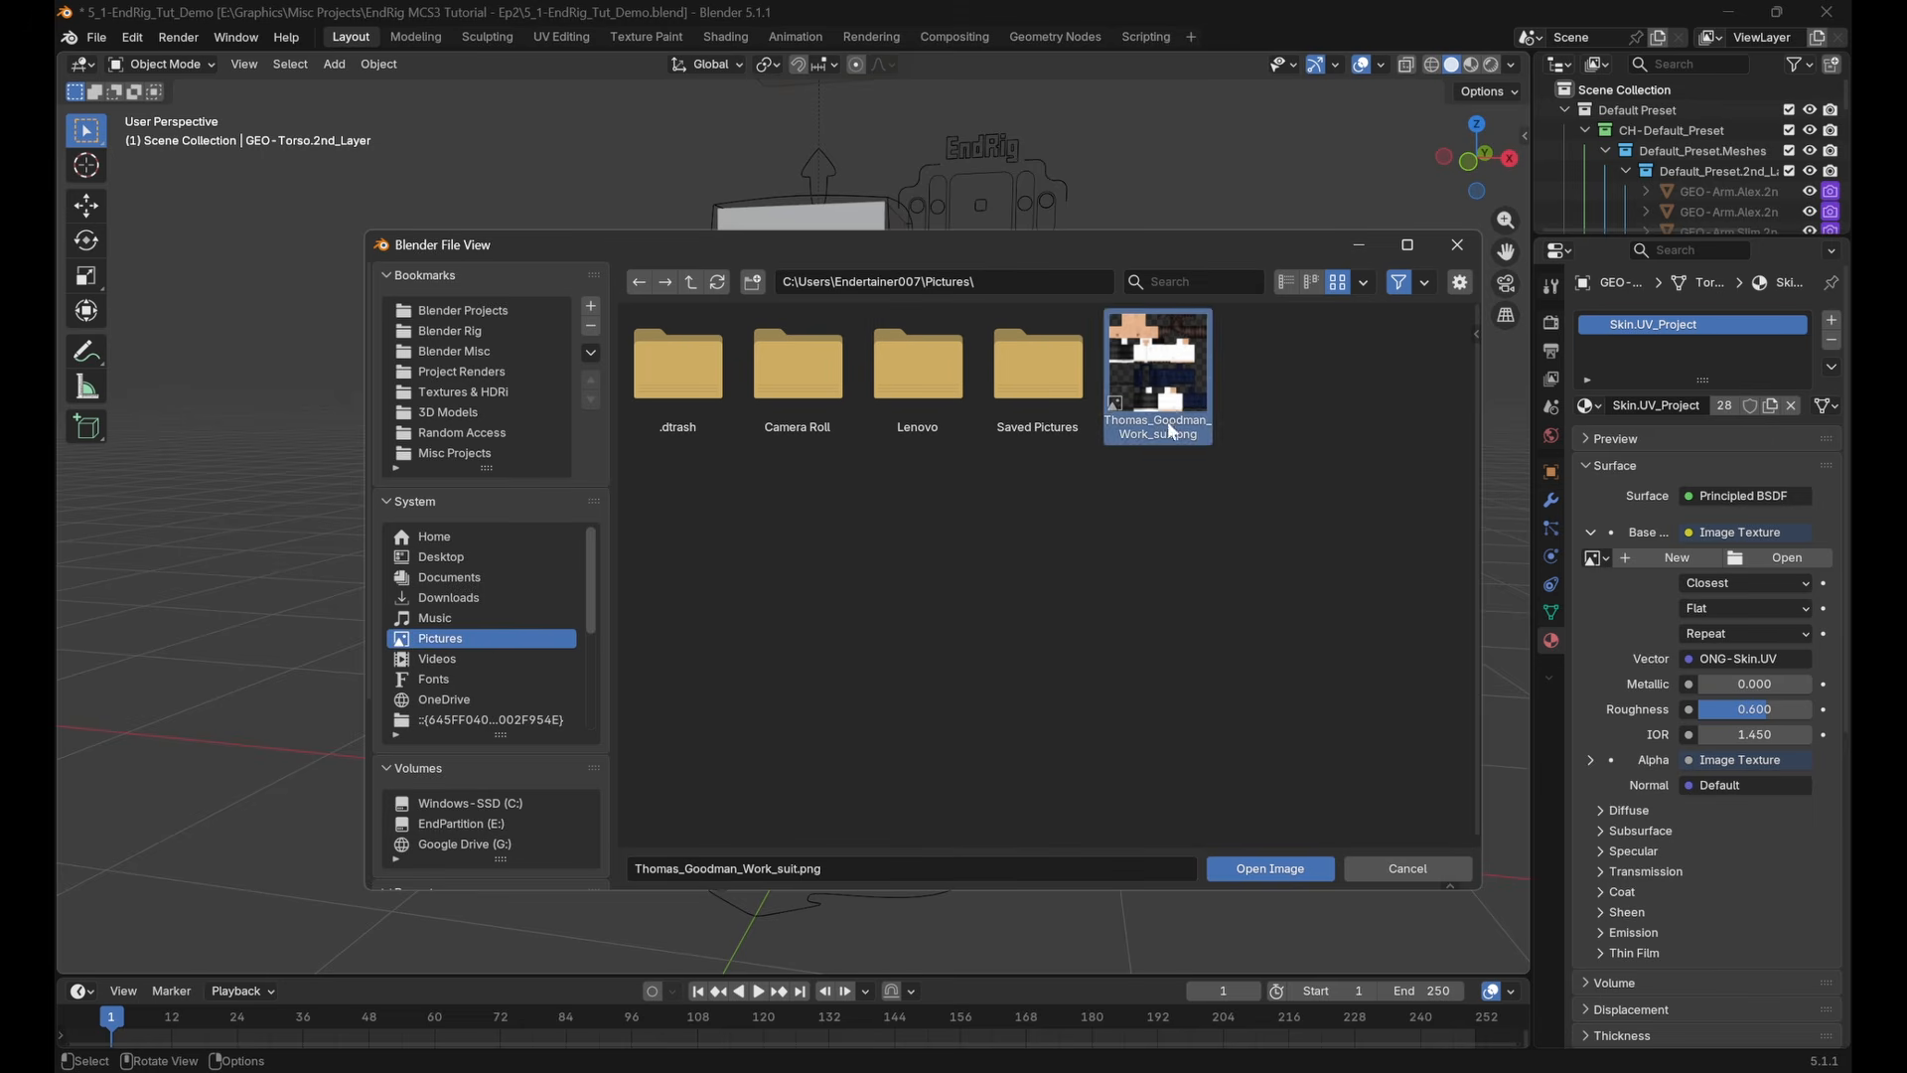
pyautogui.click(1267, 871)
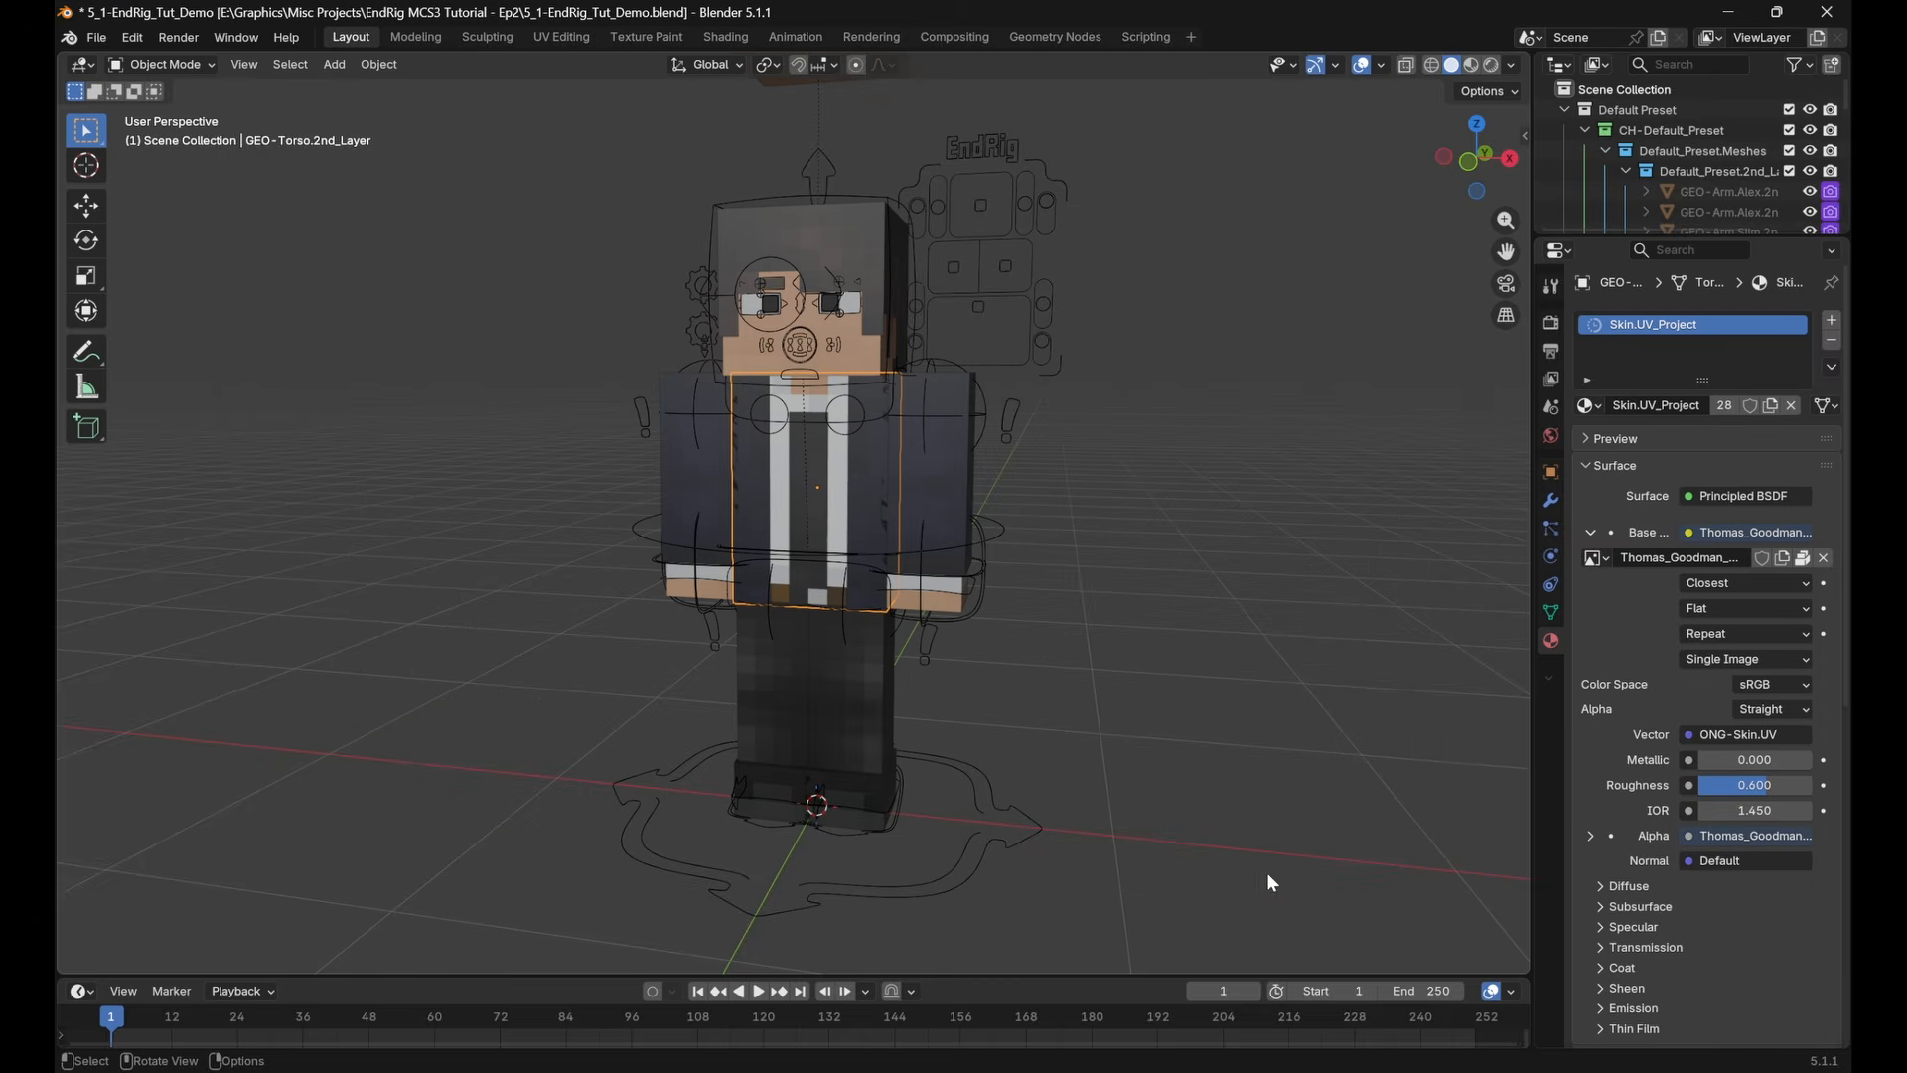
pyautogui.moveTo(969, 604); pyautogui.dragTo(607, 616, button='middle')
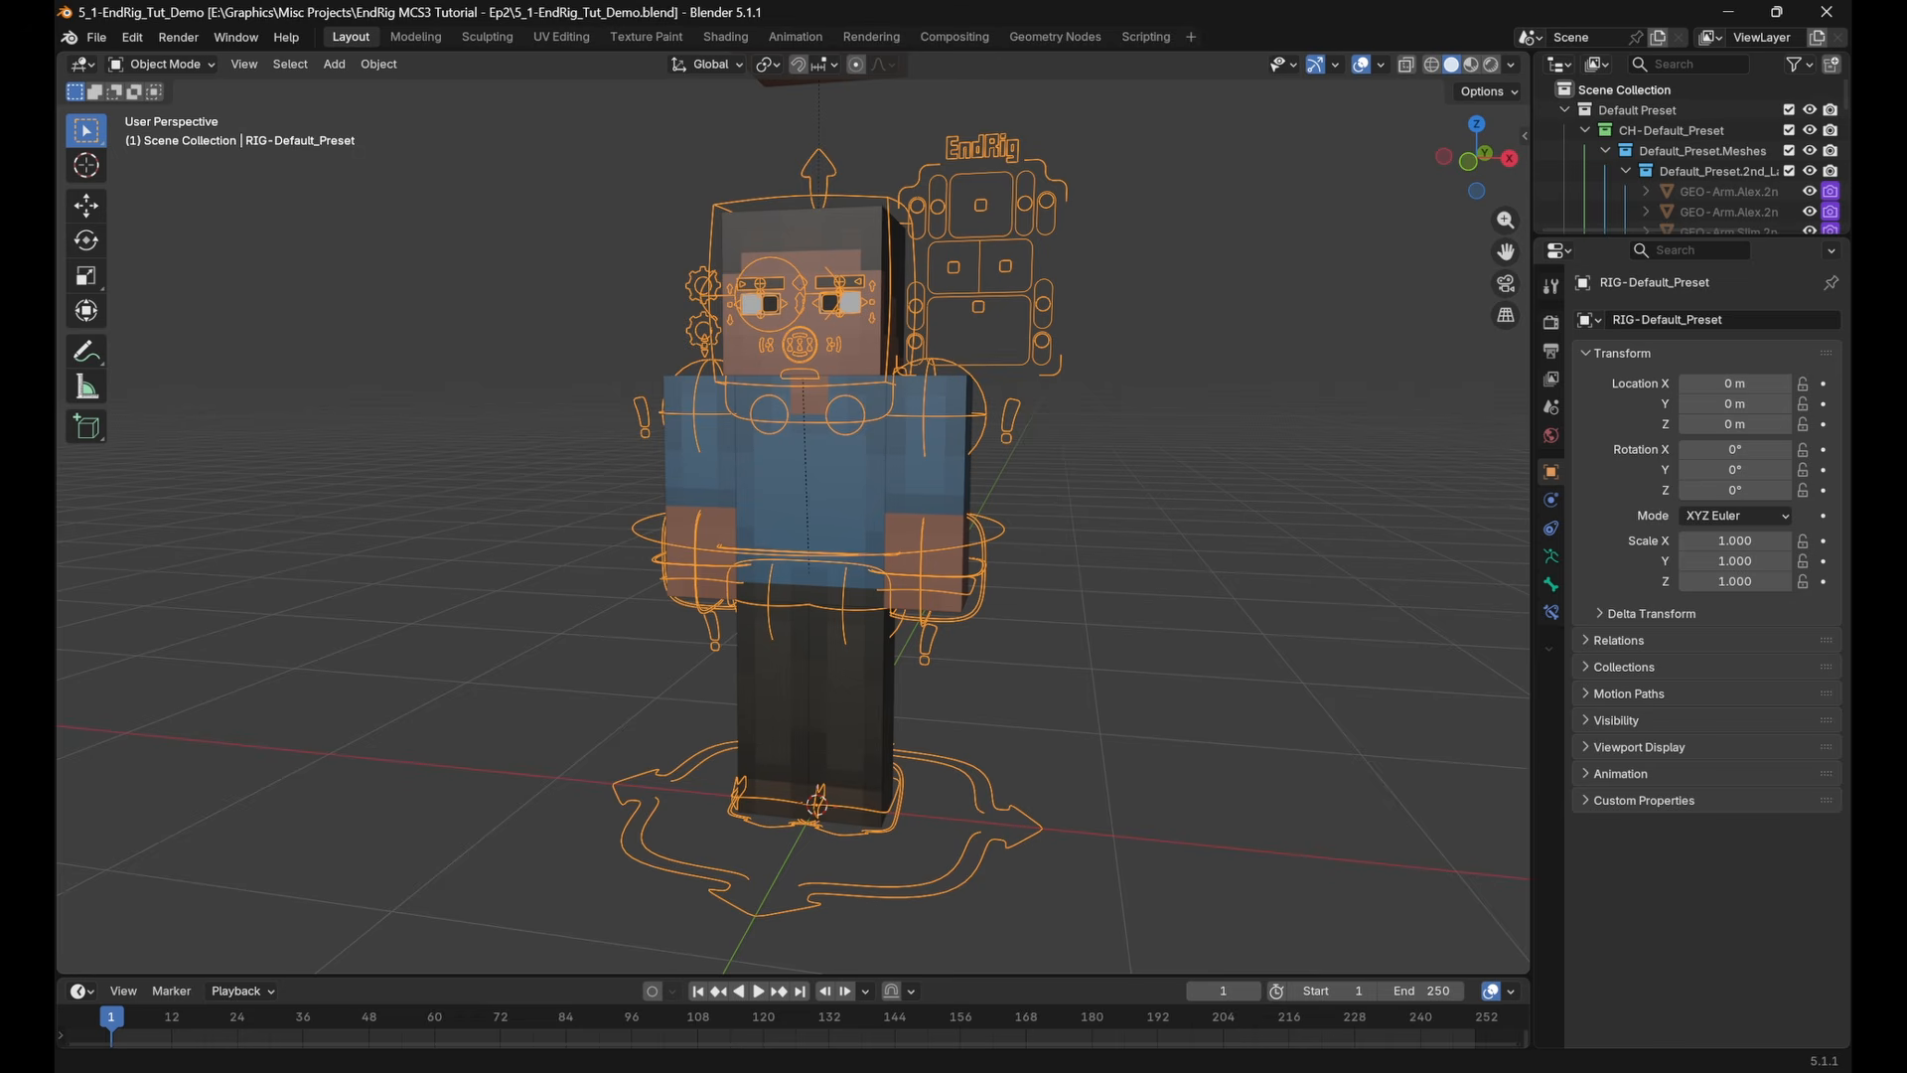
# In the Shading workspace, select the left arm's second layer and show its Skin.UV_Project material settings and full node tree
pyautogui.click(736, 41)
pyautogui.scroll(10, 1025, 358)
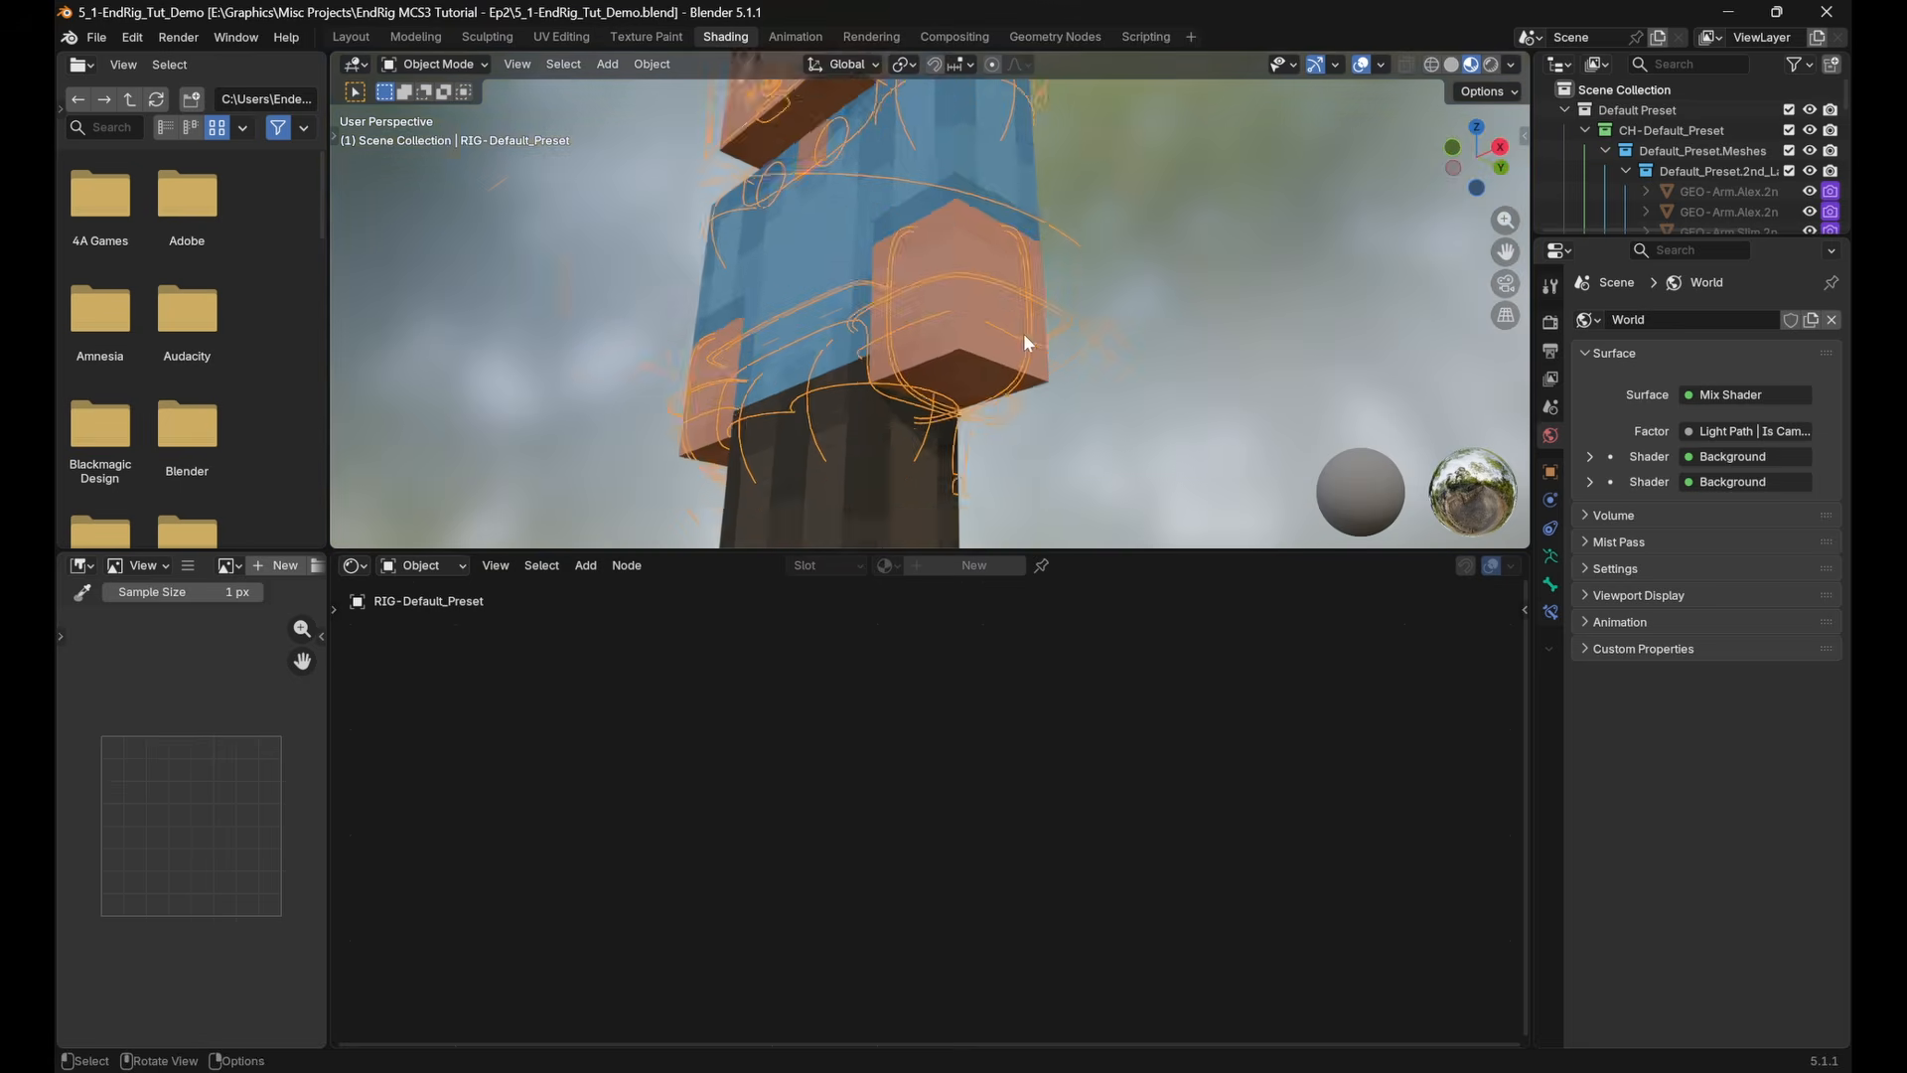
pyautogui.scroll(2, 1023, 333)
pyautogui.click(963, 183)
pyautogui.moveTo(963, 183); pyautogui.dragTo(1005, 189, button='middle')
pyautogui.moveTo(1317, 850); pyautogui.dragTo(1302, 745, button='middle')
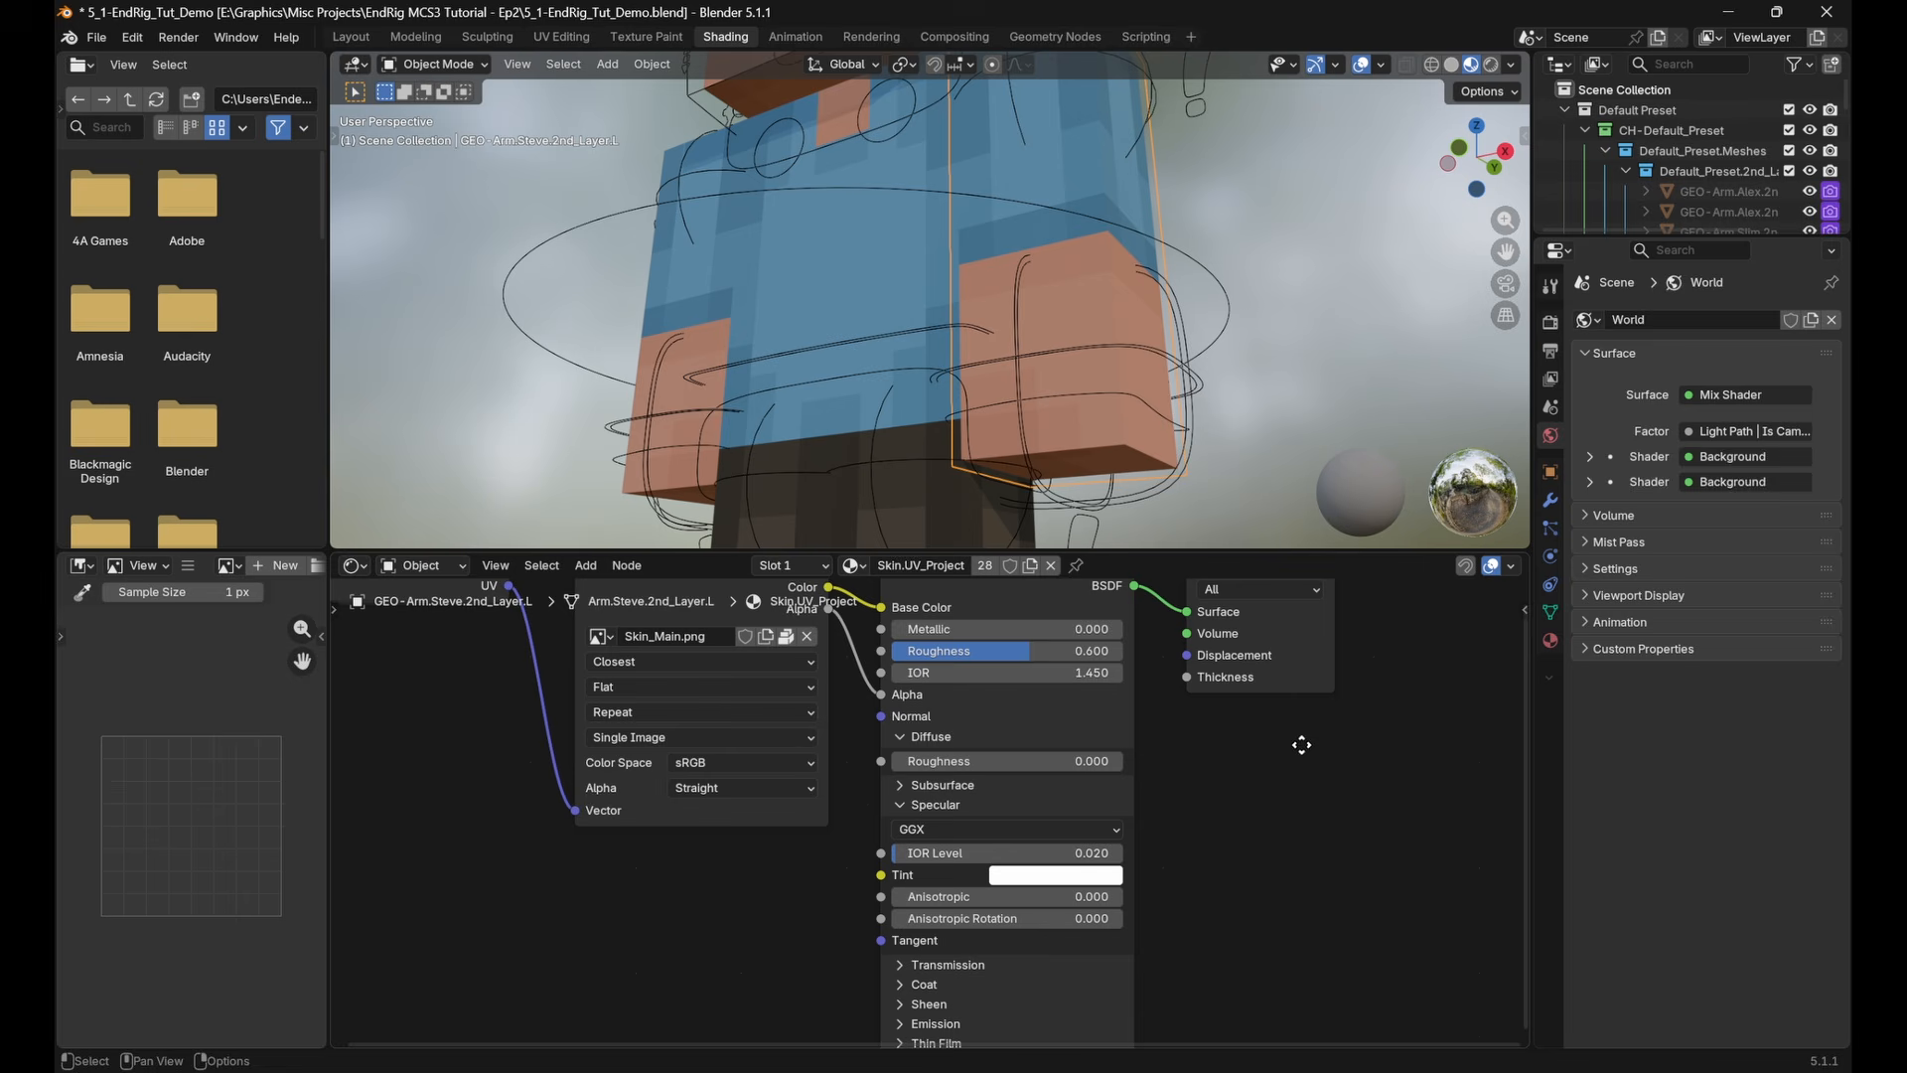
pyautogui.click(1551, 641)
pyautogui.press('Home')
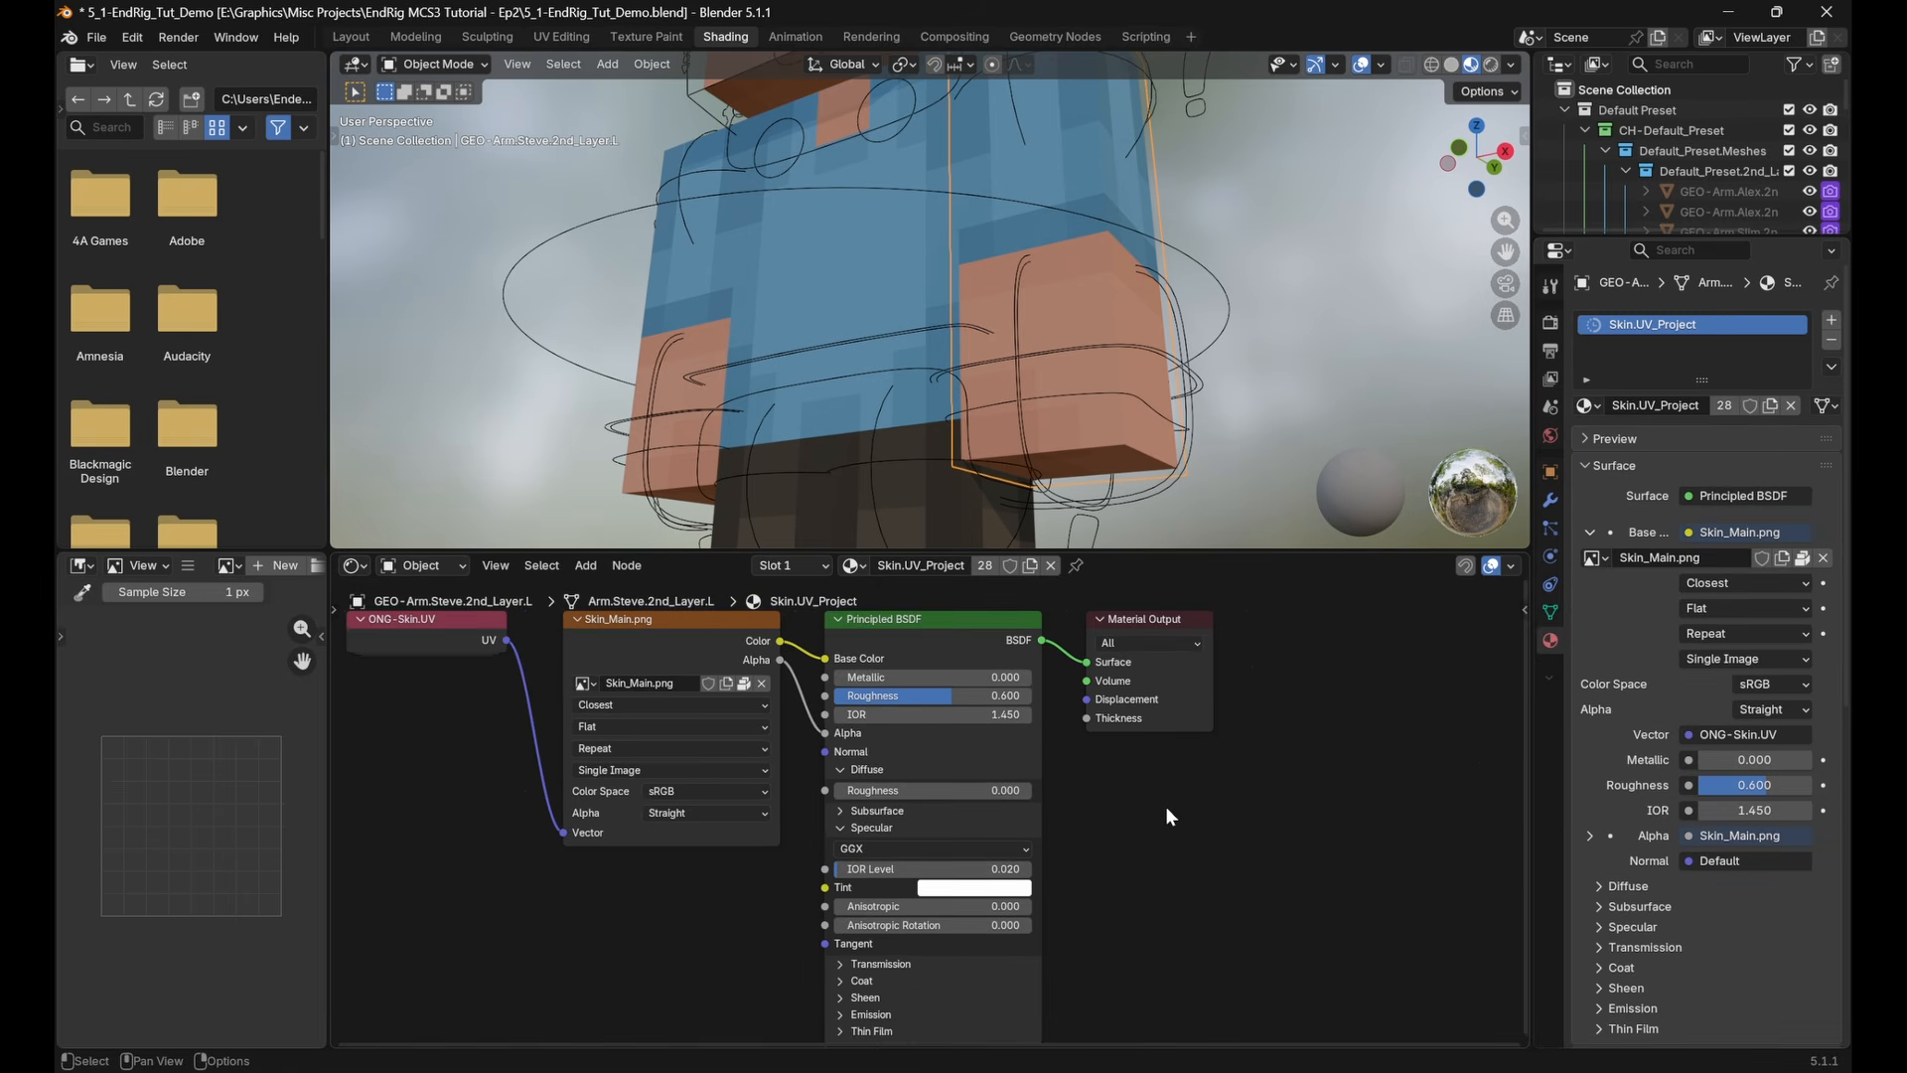
# Show the underside of the left hand up close with rendered viewport shading
pyautogui.scroll(-2, 1189, 364)
pyautogui.scroll(3, 1186, 374)
pyautogui.moveTo(1182, 393); pyautogui.dragTo(1196, 342, button='middle')
pyautogui.scroll(-3, 1196, 343)
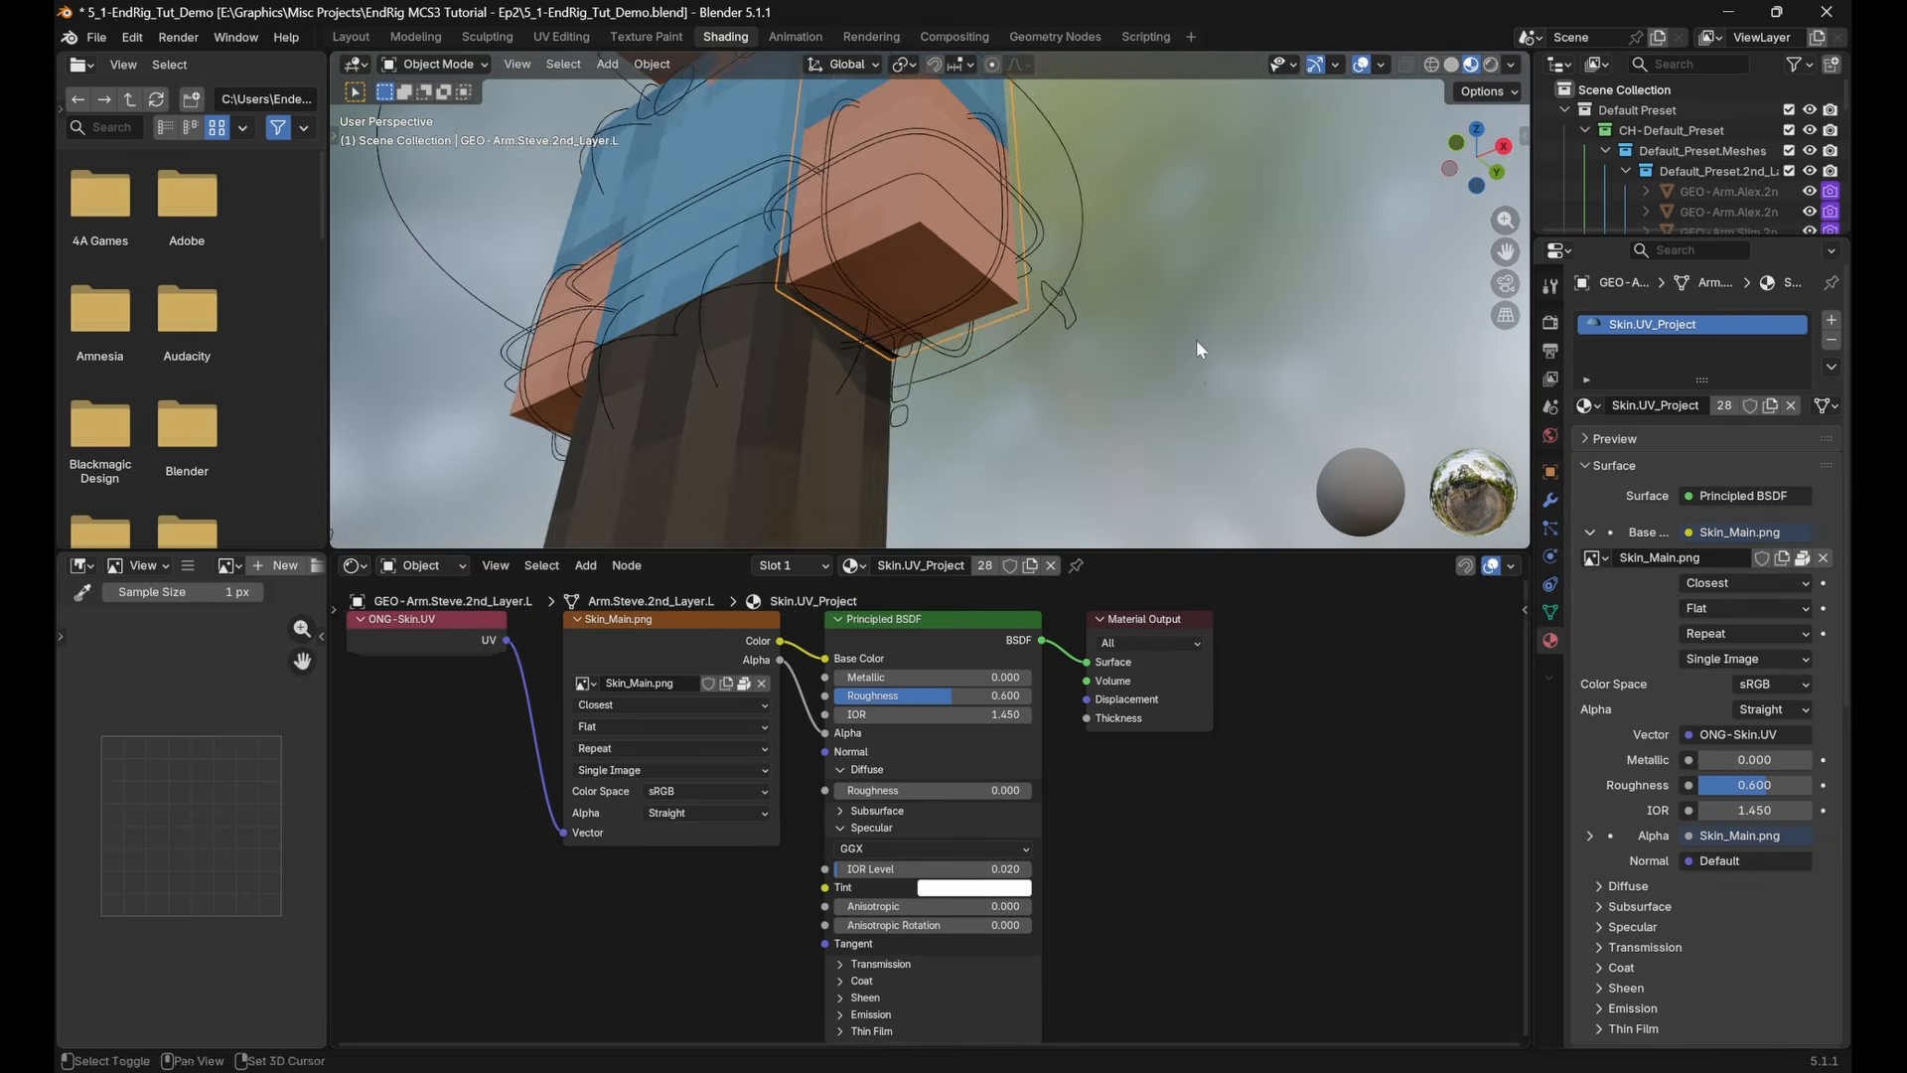
pyautogui.scroll(2, 1200, 362)
pyautogui.scroll(4, 1257, 353)
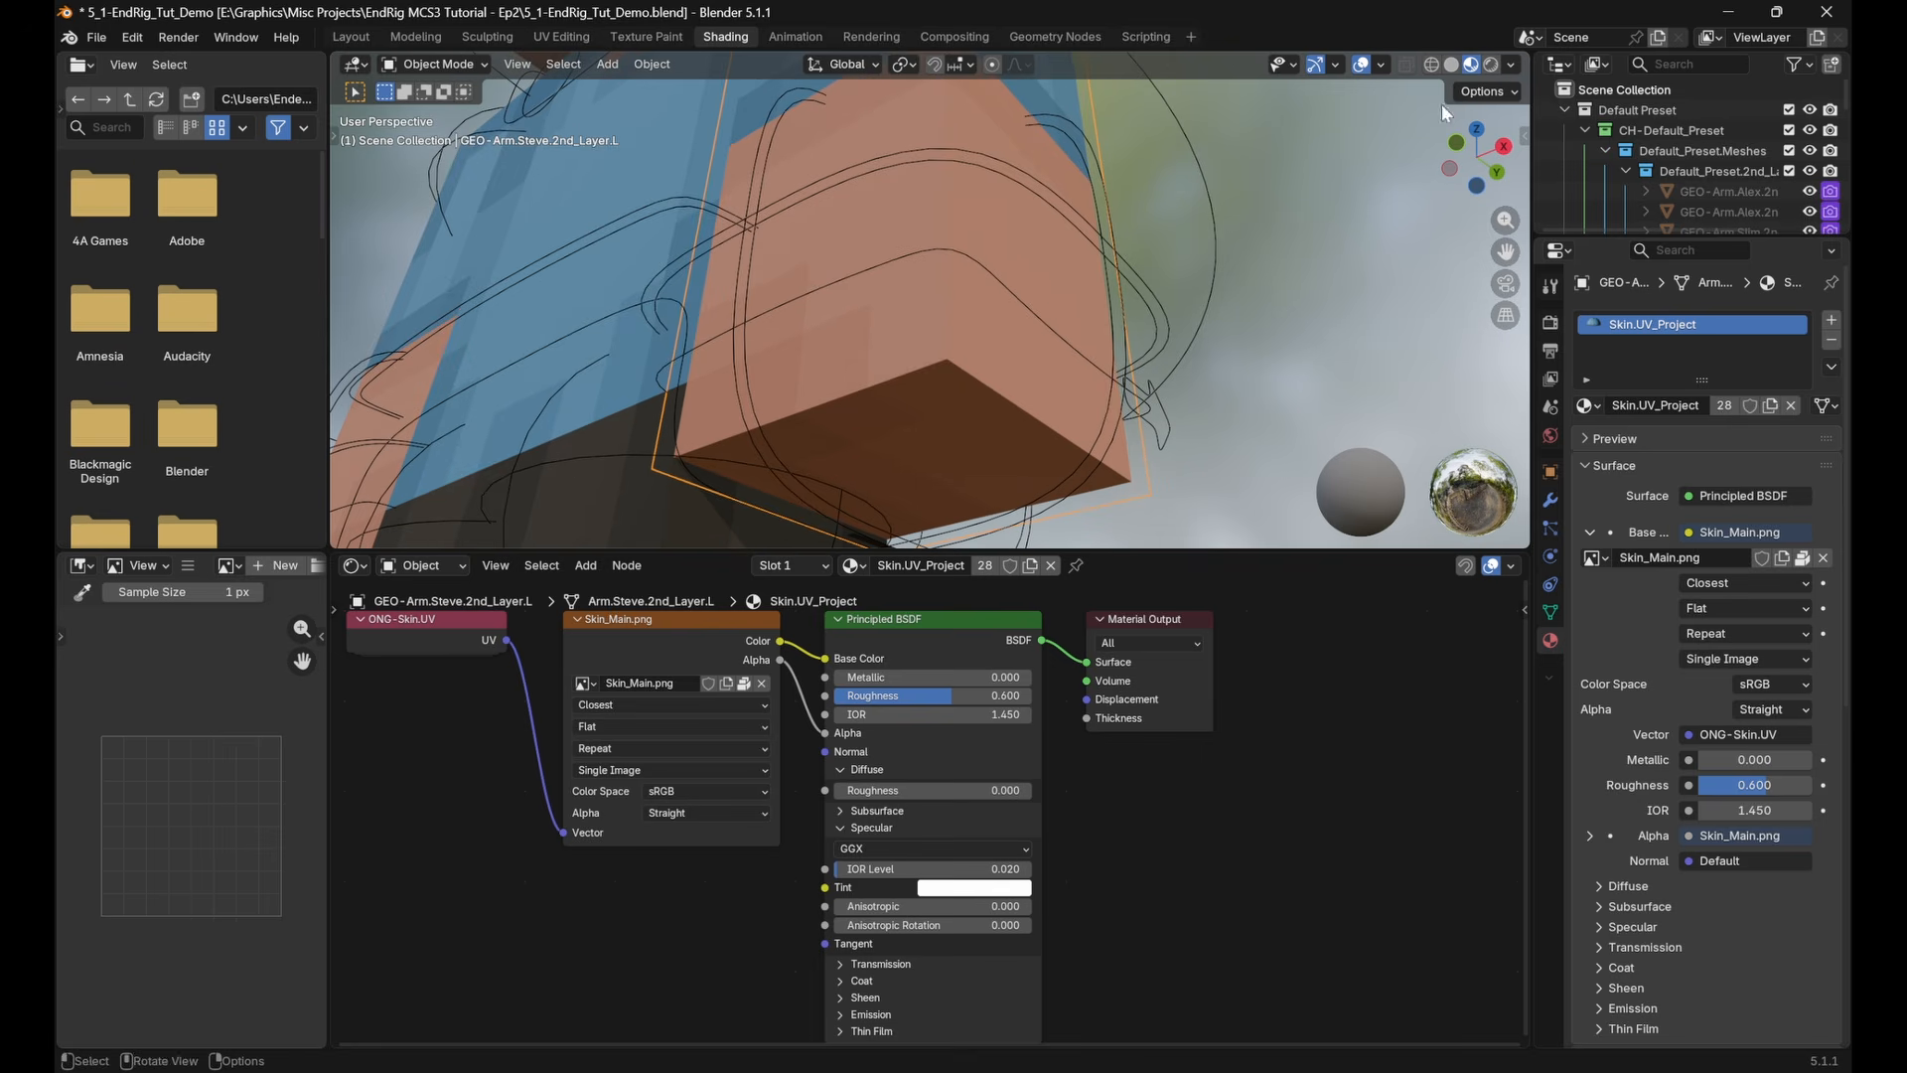
pyautogui.click(1492, 66)
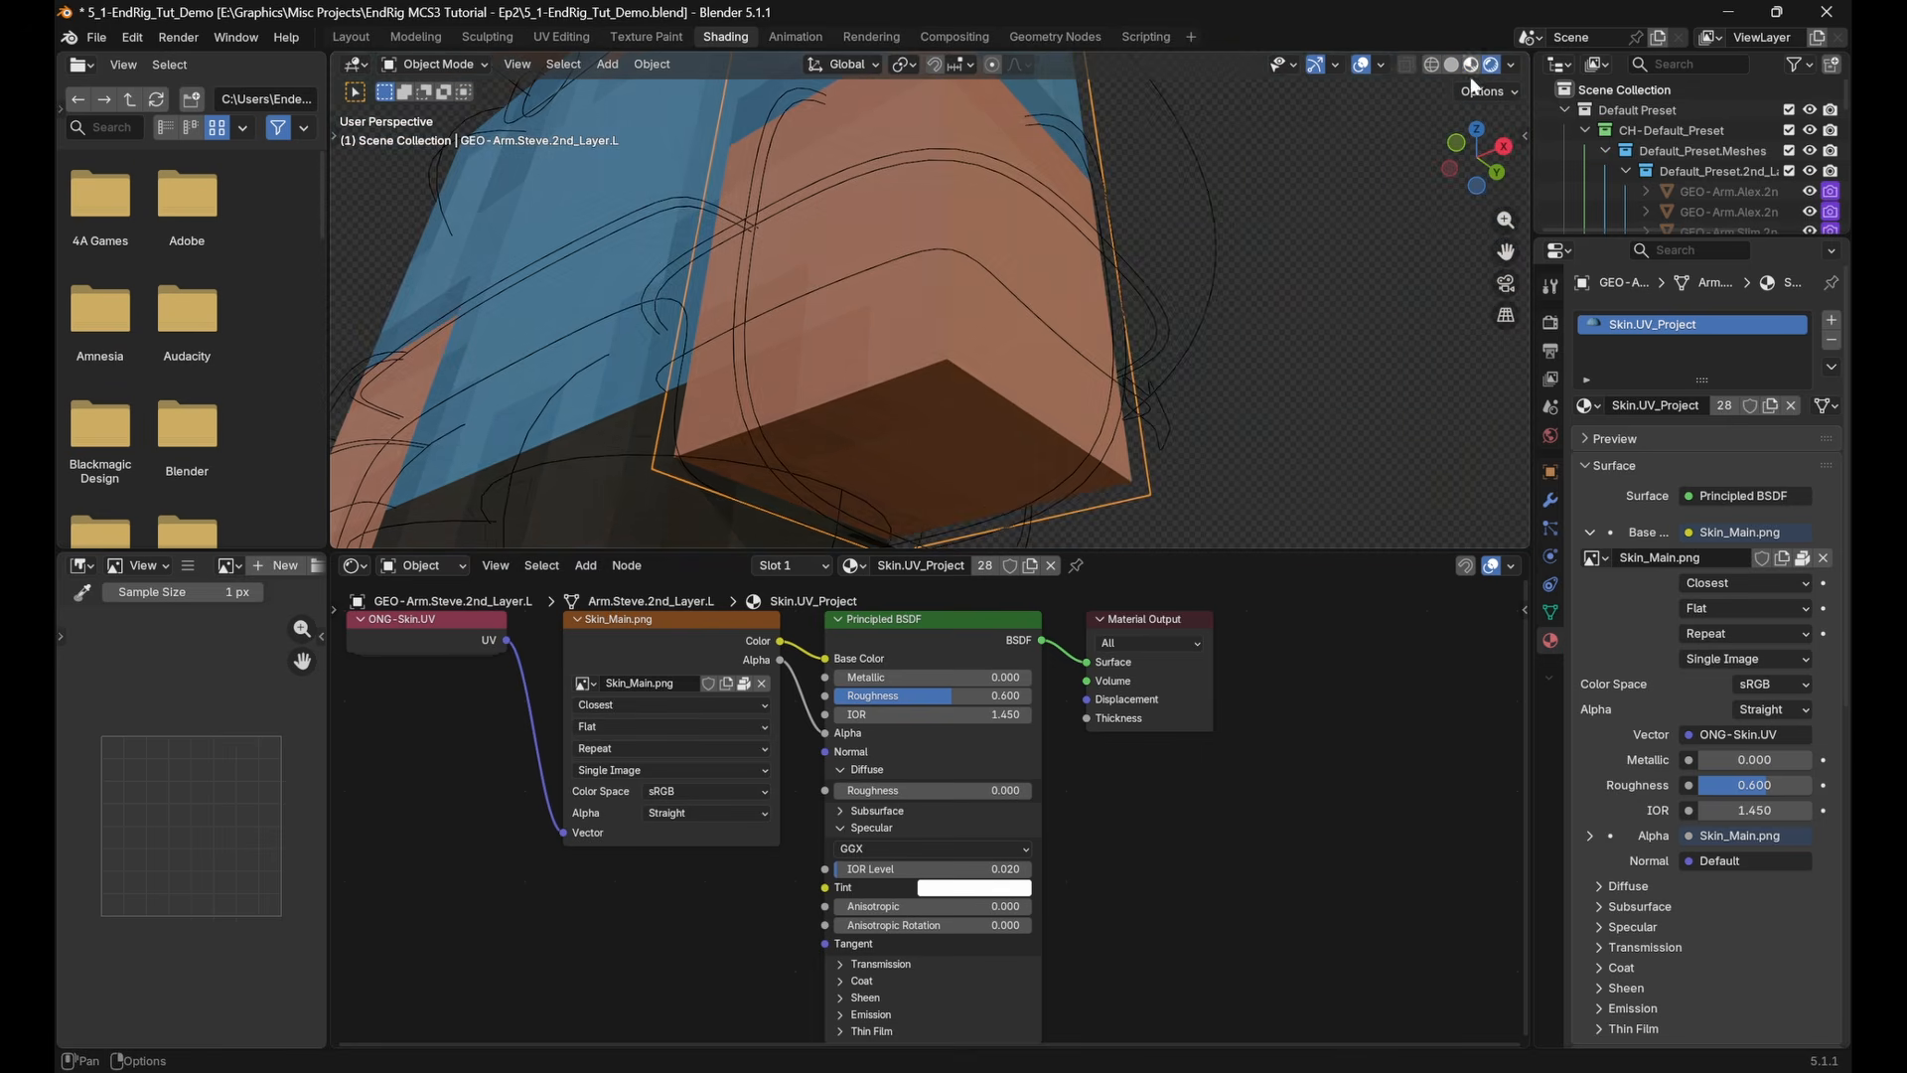
pyautogui.moveTo(1232, 357); pyautogui.dragTo(1261, 355, button='middle')
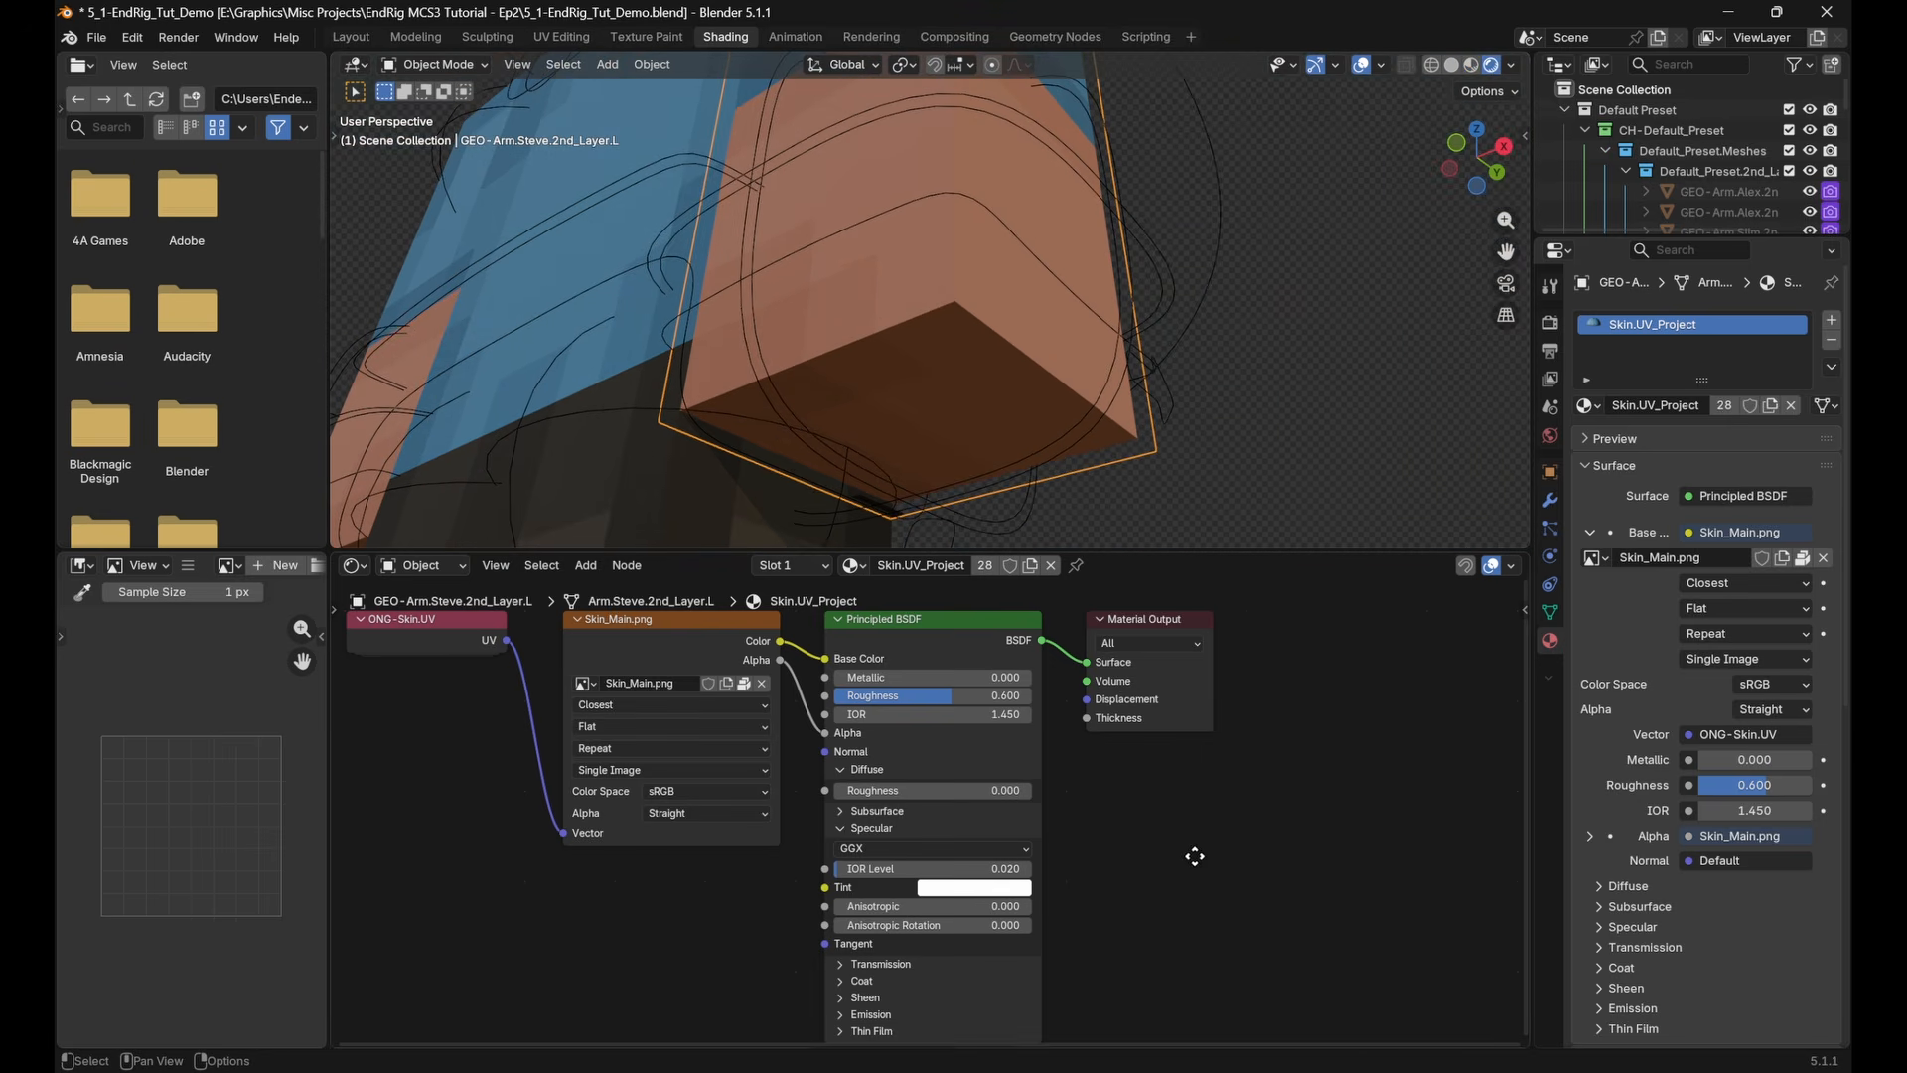
# Expand the Subsurface settings of the skin material's Principled BSDF and set the subsurface weight to 1.000
pyautogui.moveTo(1184, 820)
pyautogui.mouseDown(button='middle')
pyautogui.moveTo(1198, 746)
pyautogui.moveTo(1176, 794)
pyautogui.mouseUp(button='middle')
pyautogui.click(896, 792)
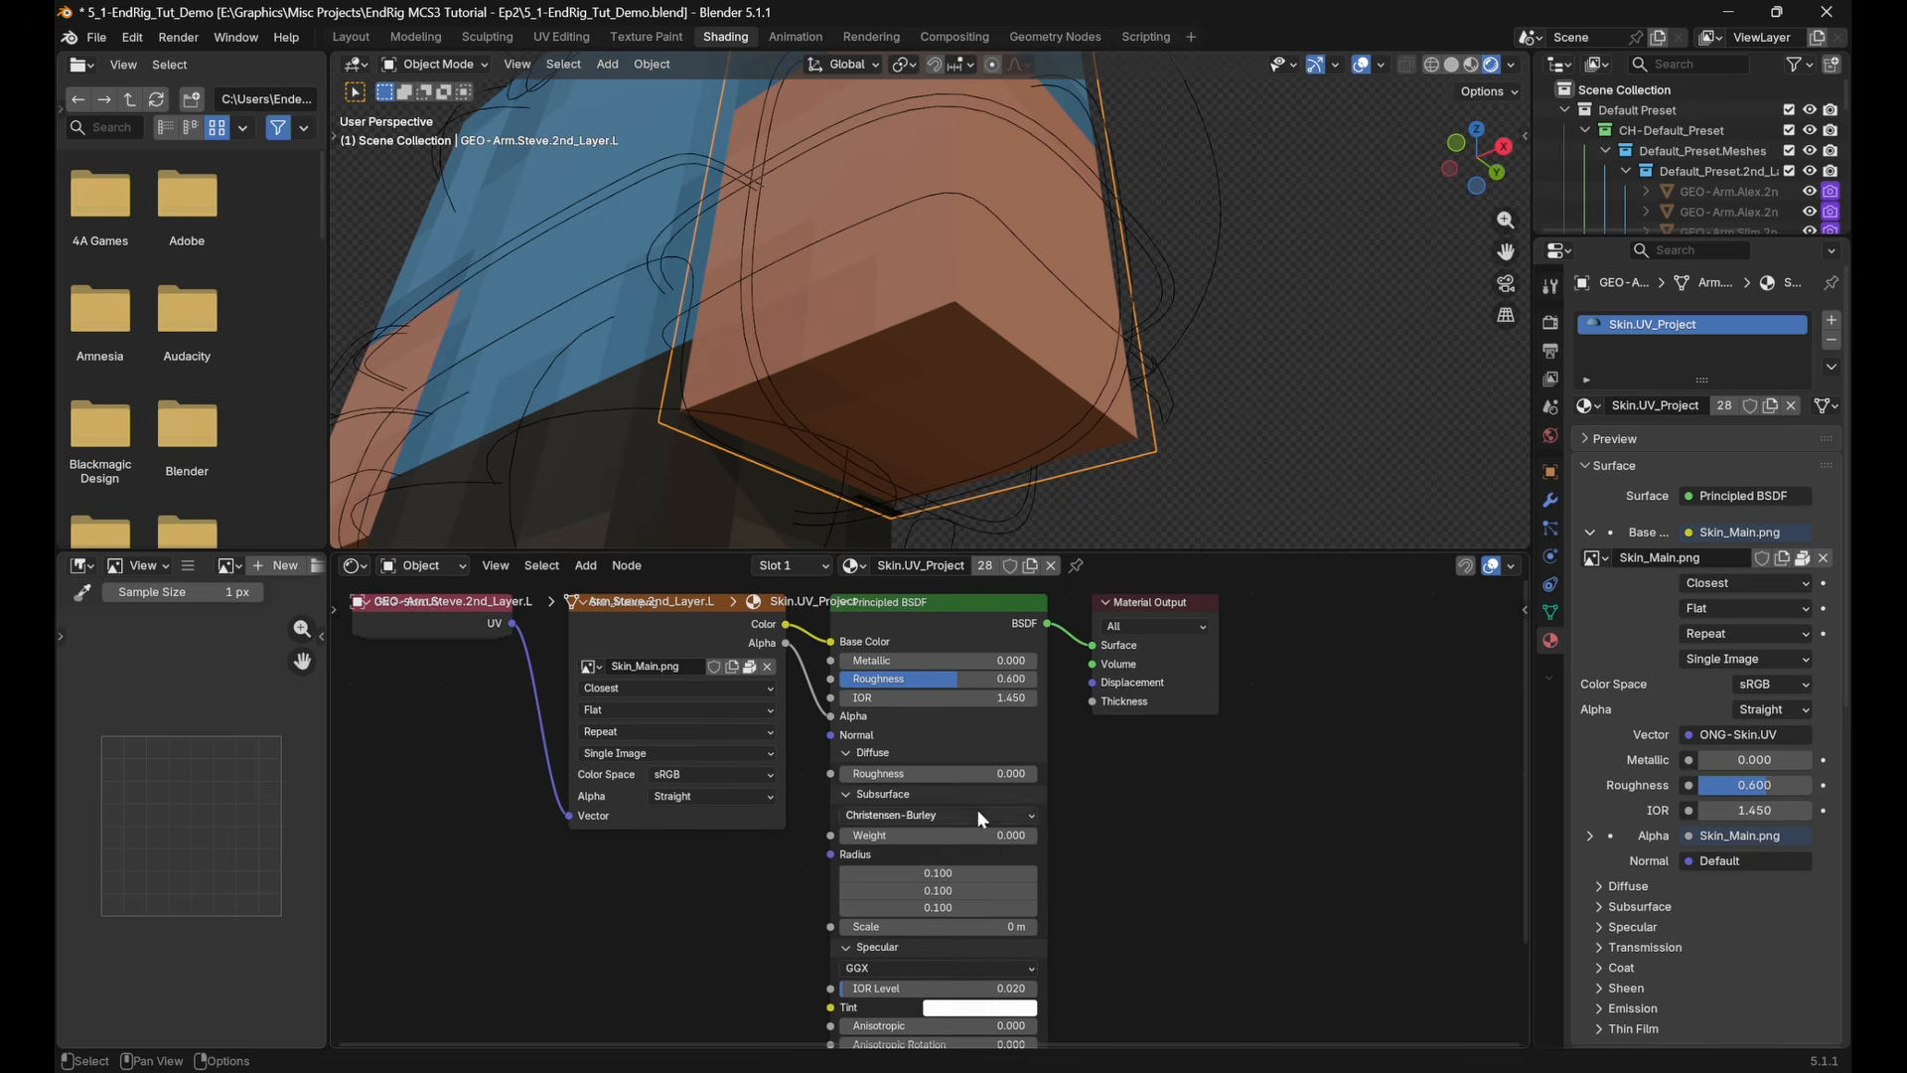
pyautogui.click(1629, 904)
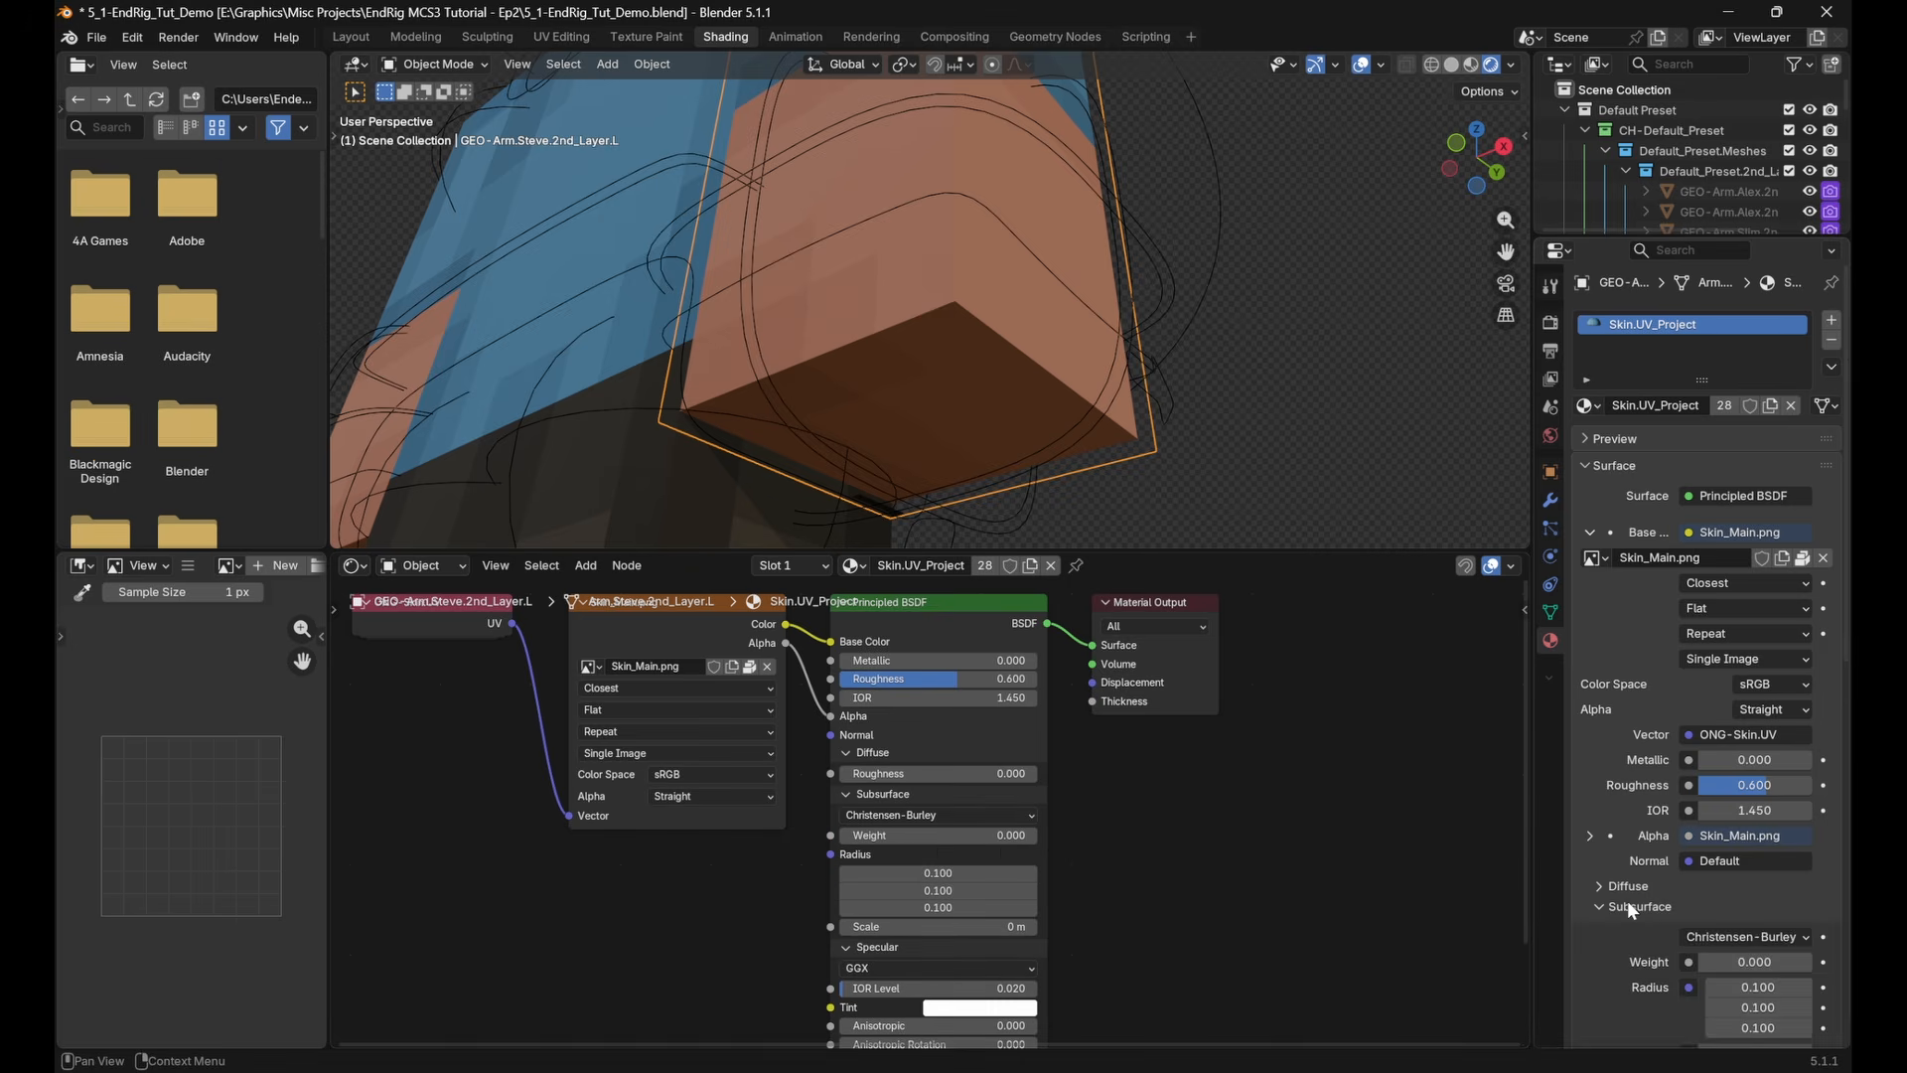
pyautogui.scroll(-3, 1639, 889)
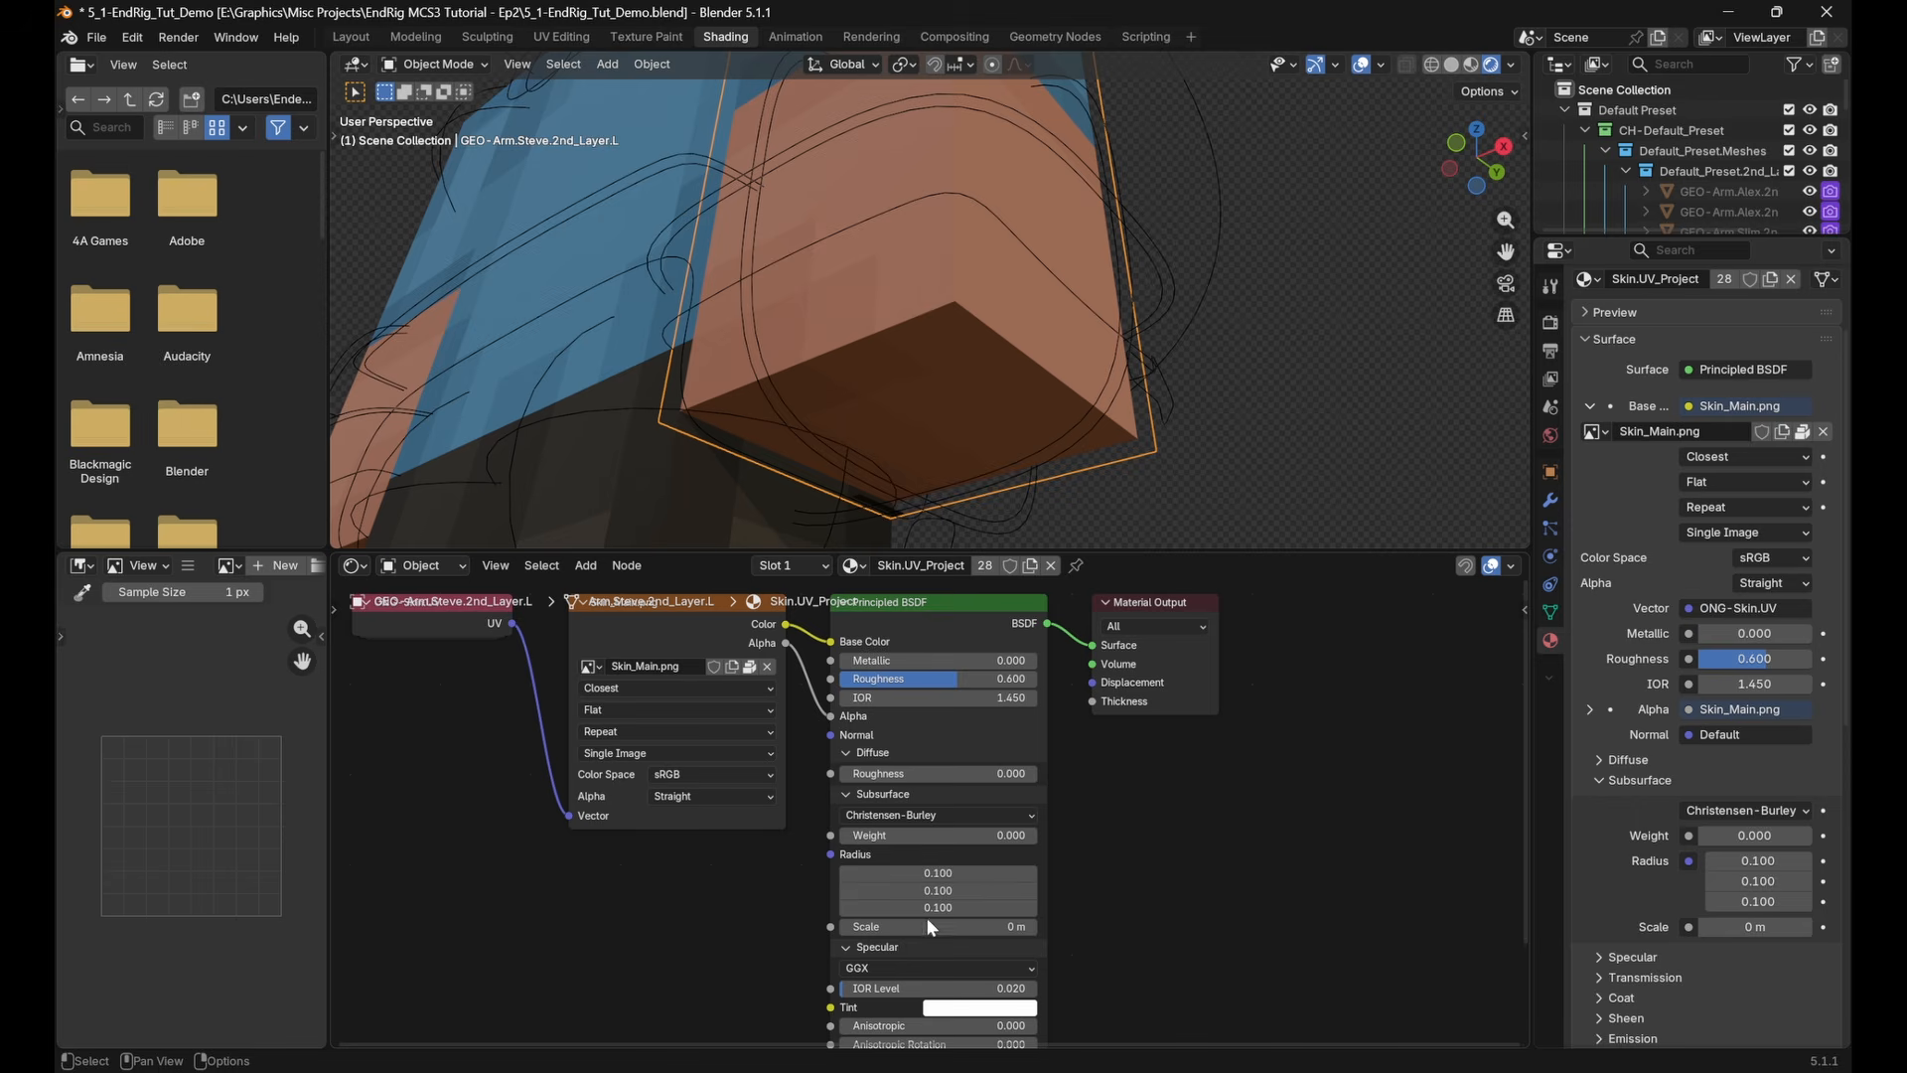
pyautogui.moveTo(937, 833)
pyautogui.mouseDown()
pyautogui.moveTo(1053, 832)
pyautogui.moveTo(905, 839)
pyautogui.mouseUp()
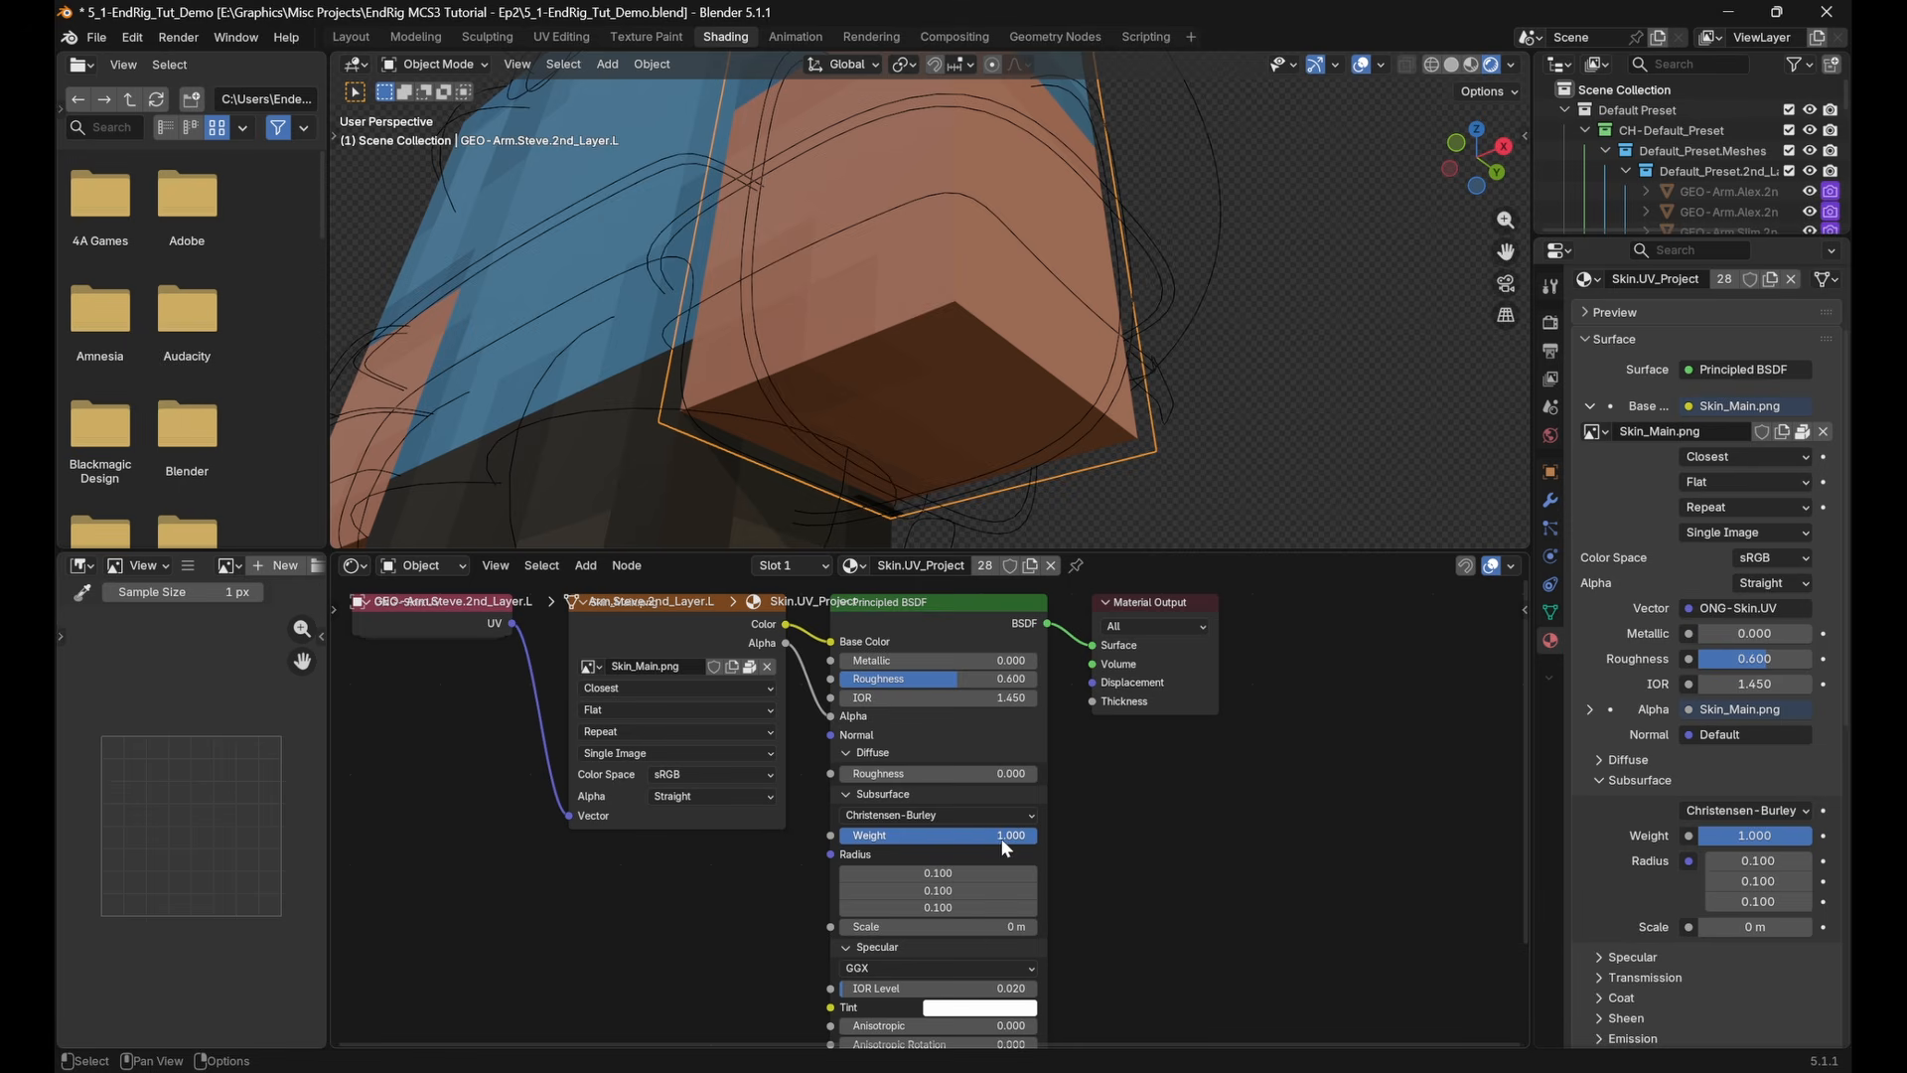
pyautogui.moveTo(1001, 839)
pyautogui.mouseDown()
pyautogui.moveTo(943, 838)
pyautogui.moveTo(1037, 839)
pyautogui.mouseUp()
# Set the subsurface scale to 0.2 m and check the shading on the left hand's lower edges
pyautogui.click(979, 925)
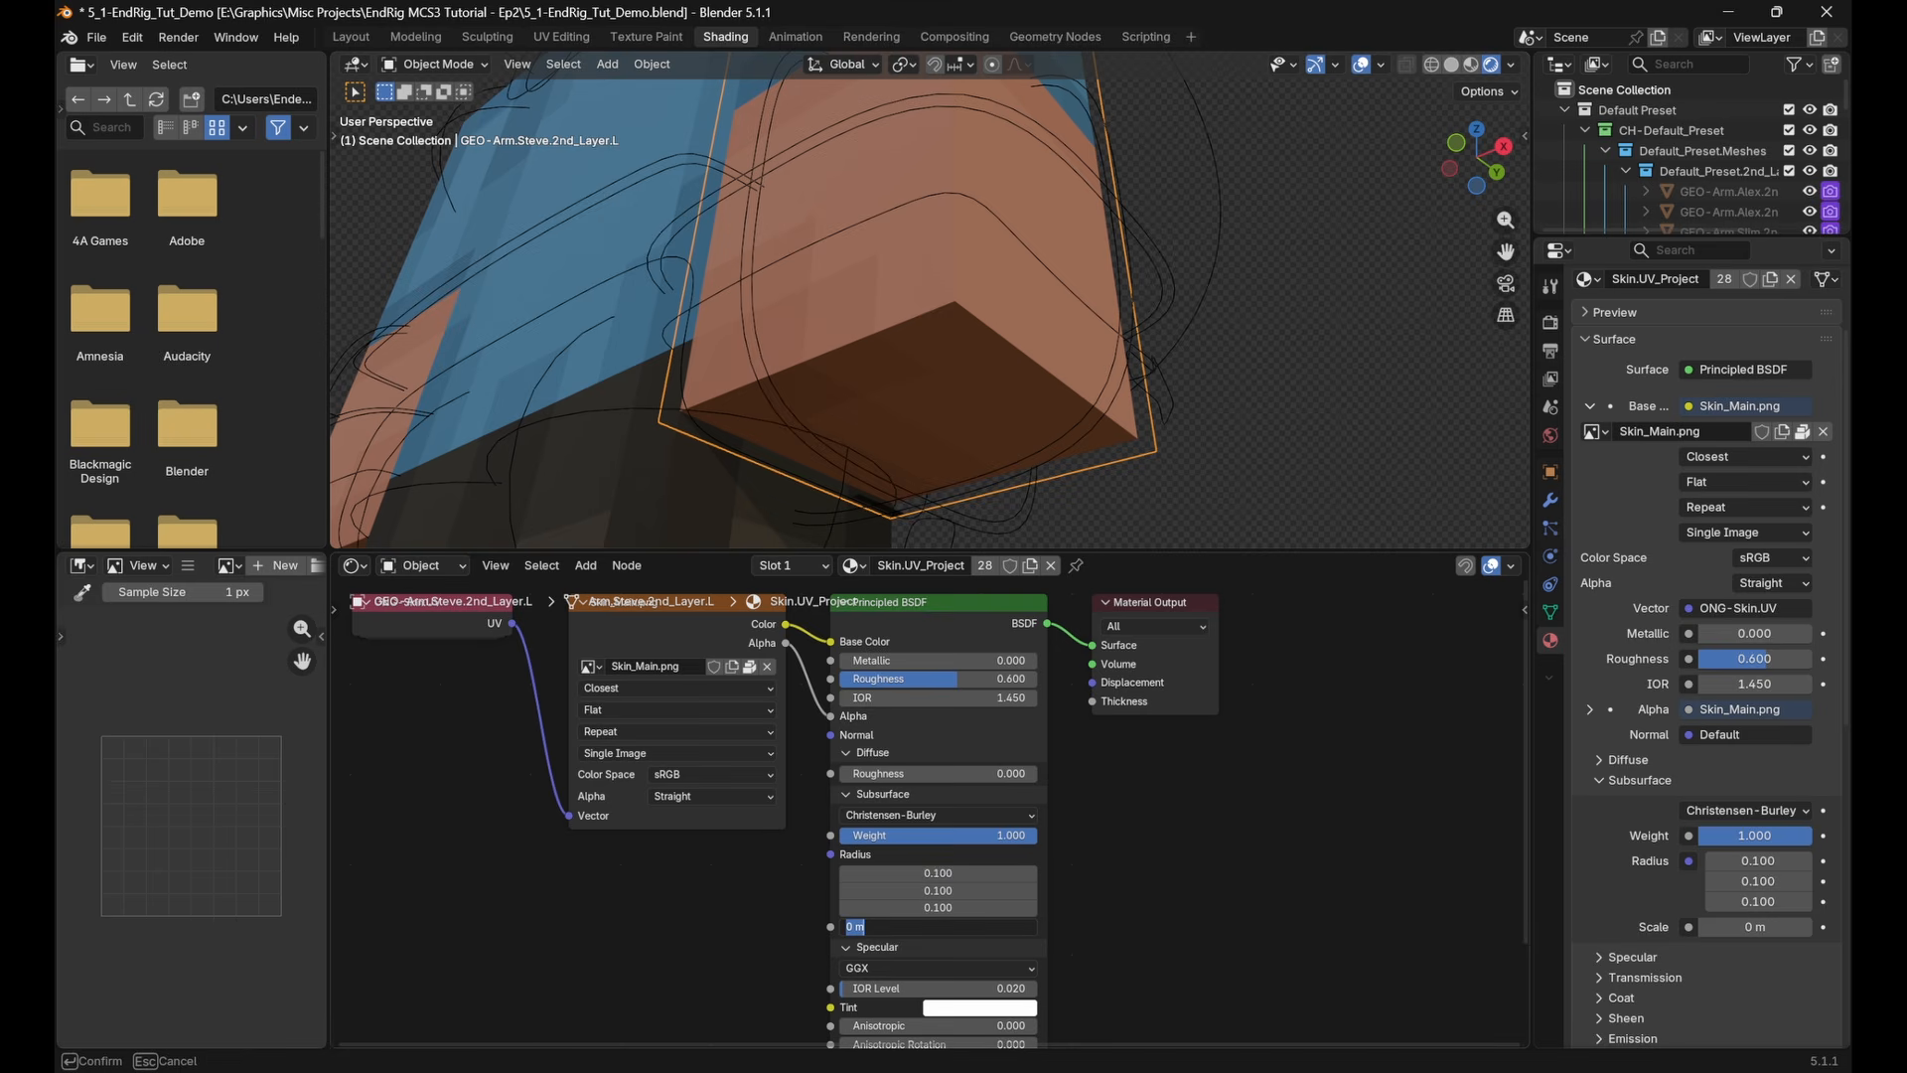
pyautogui.write('0.2')
pyautogui.press('Return')
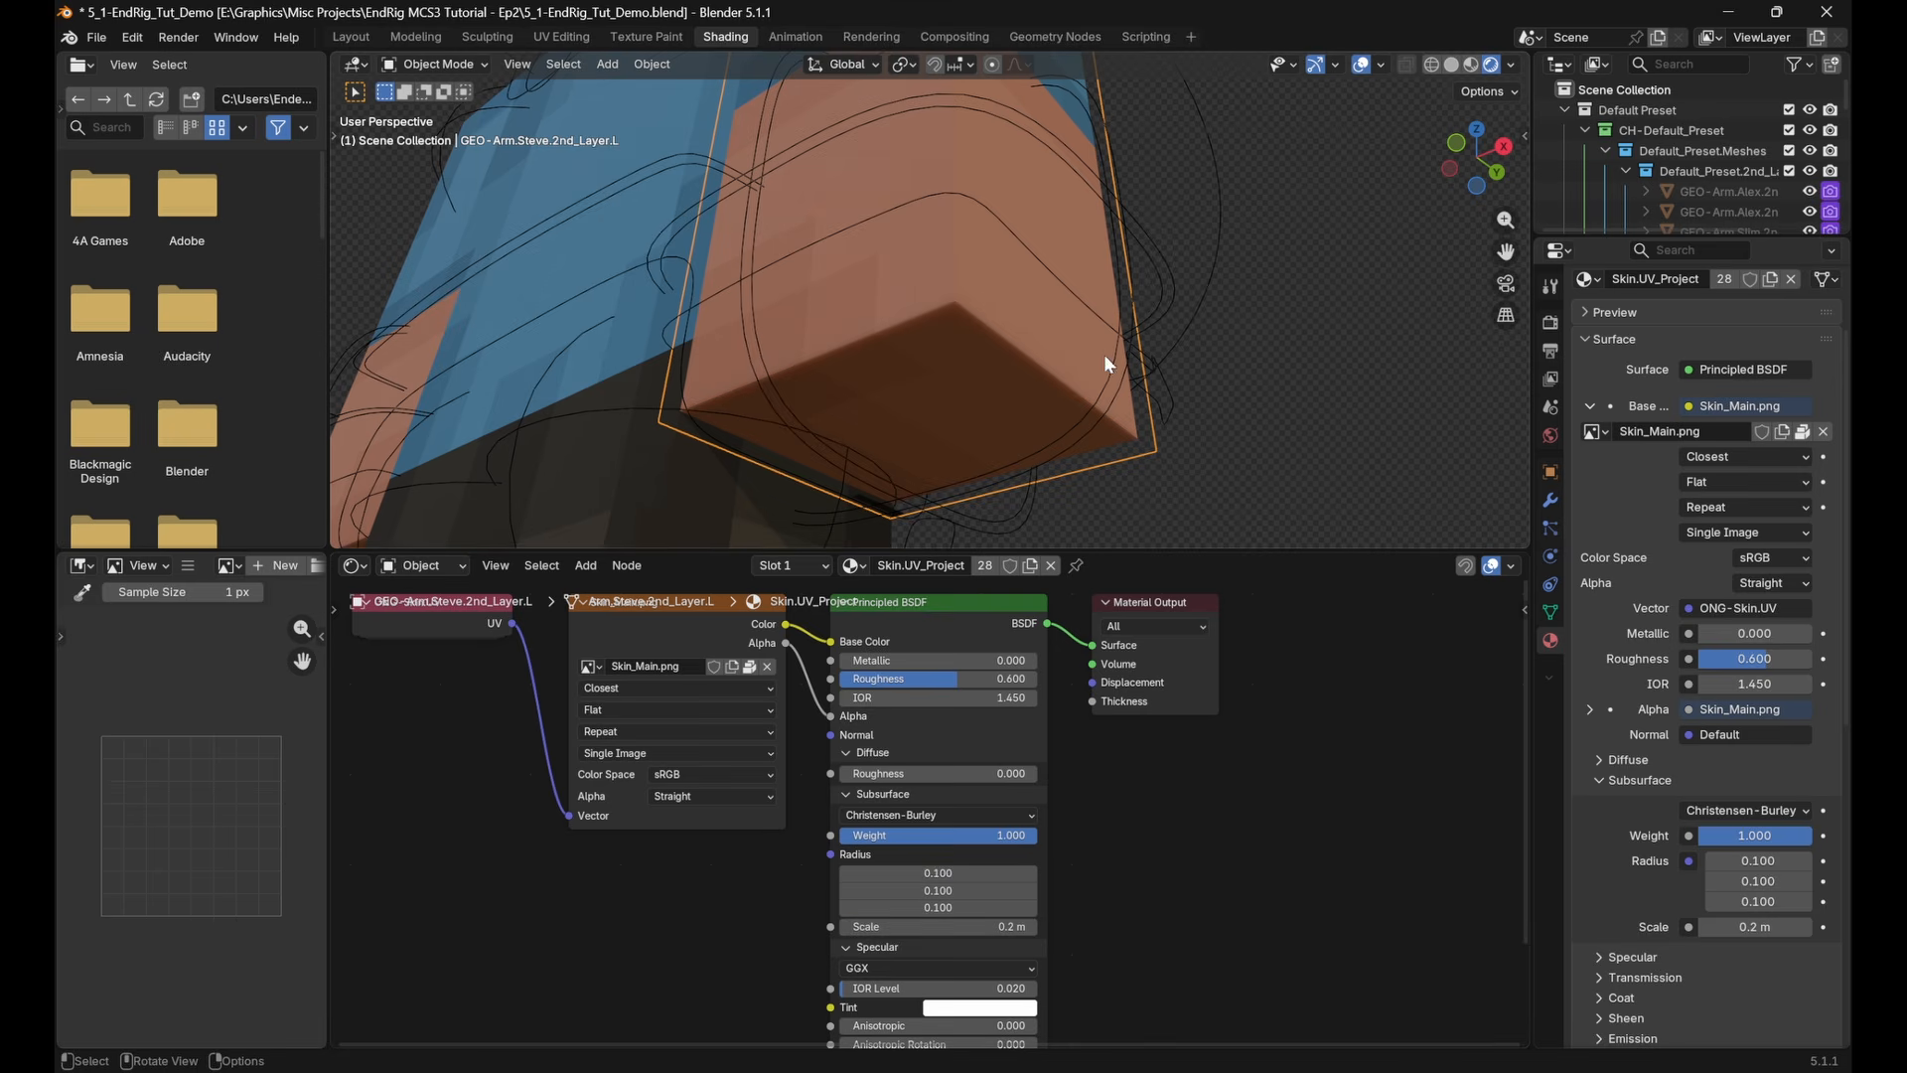
pyautogui.moveTo(1105, 353); pyautogui.dragTo(1026, 303, button='middle')
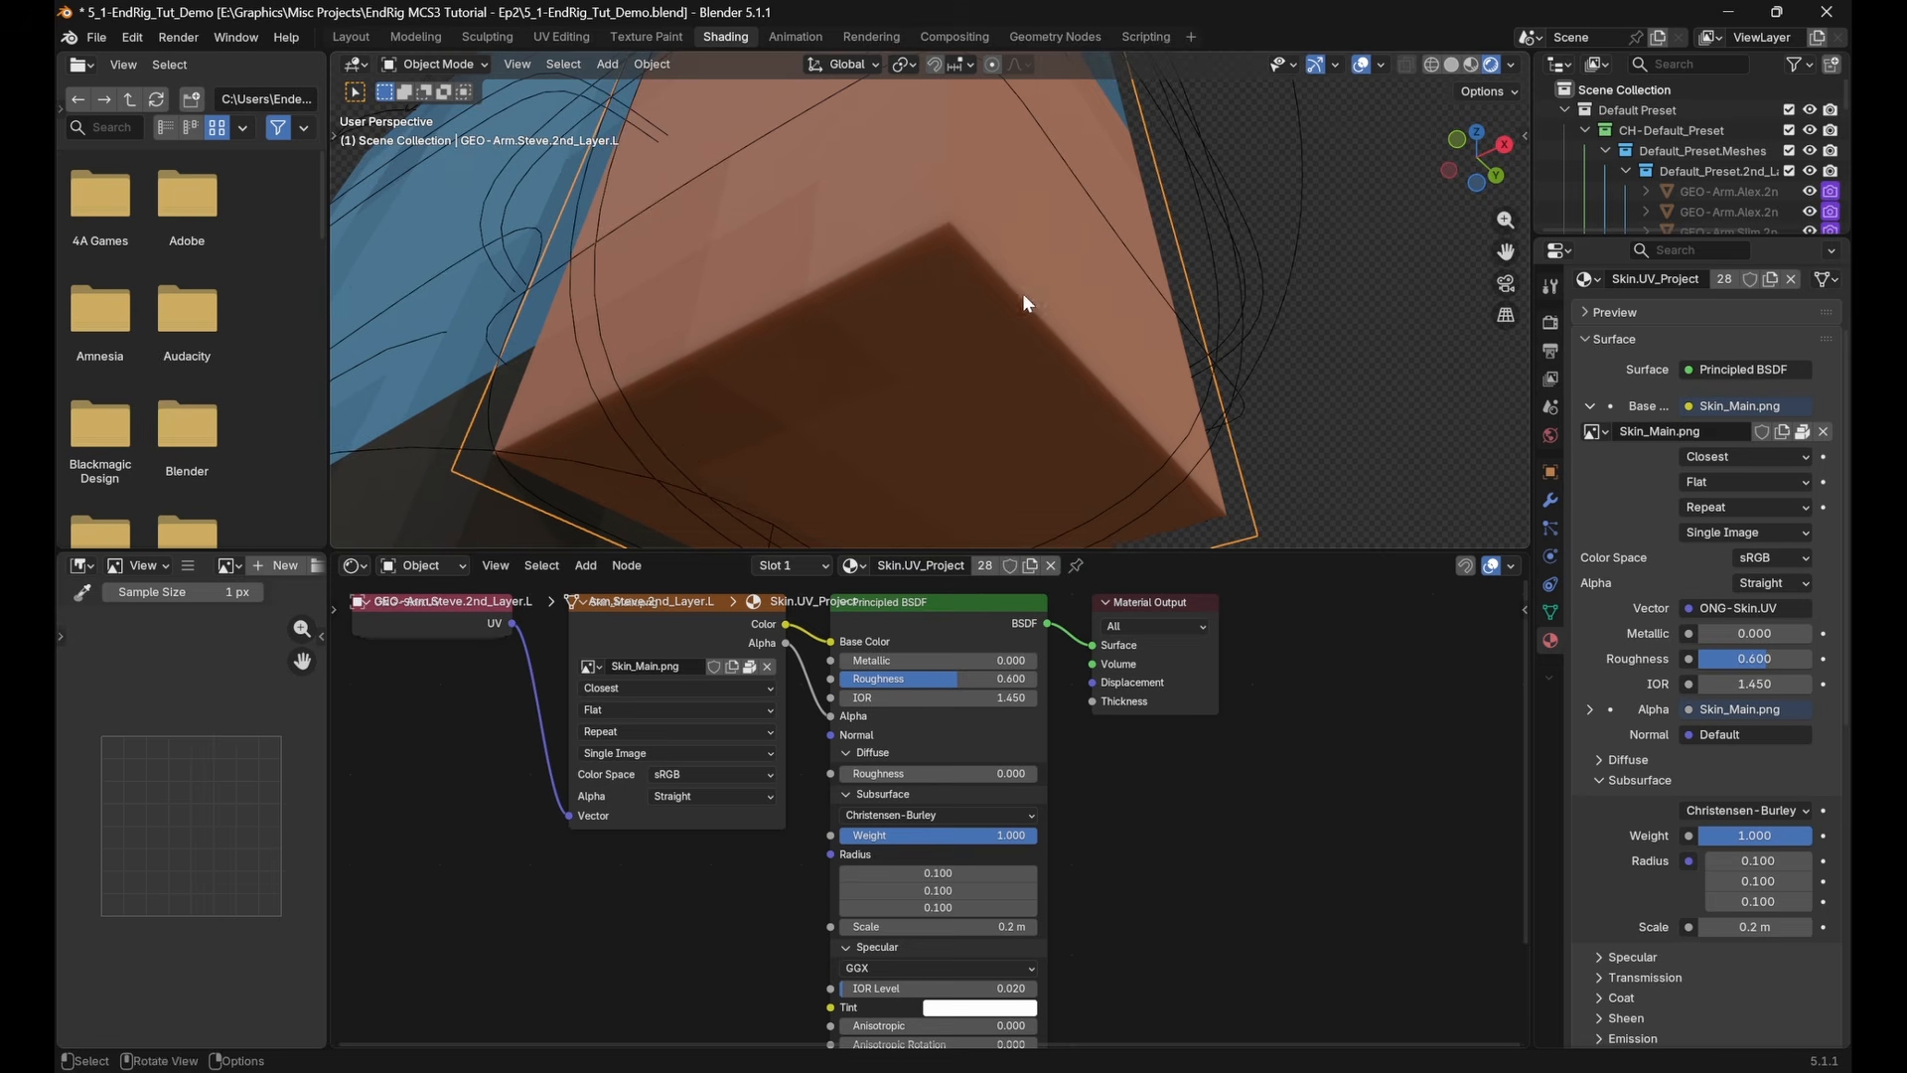
# Set the subsurface scale of the skin material to 0.5 m
pyautogui.doubleClick(965, 927)
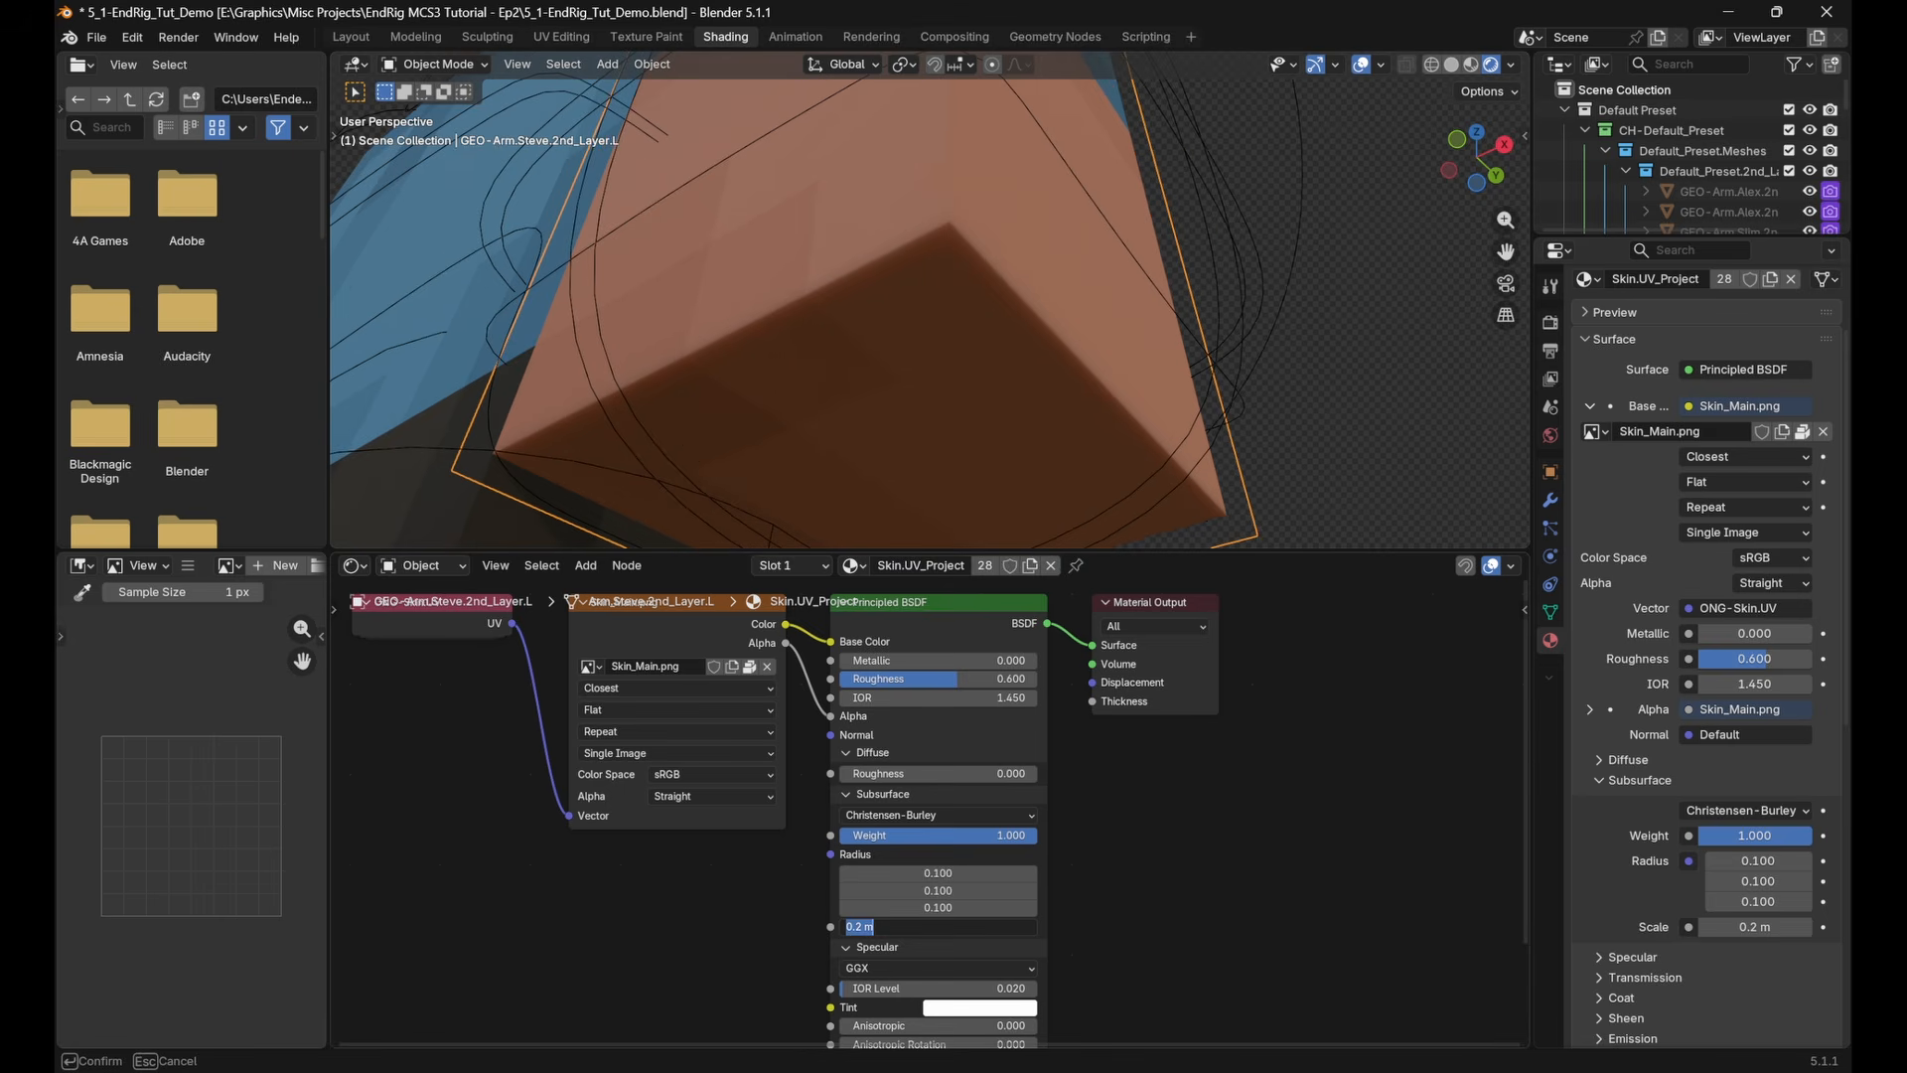
pyautogui.write('0.5')
pyautogui.press('Return')
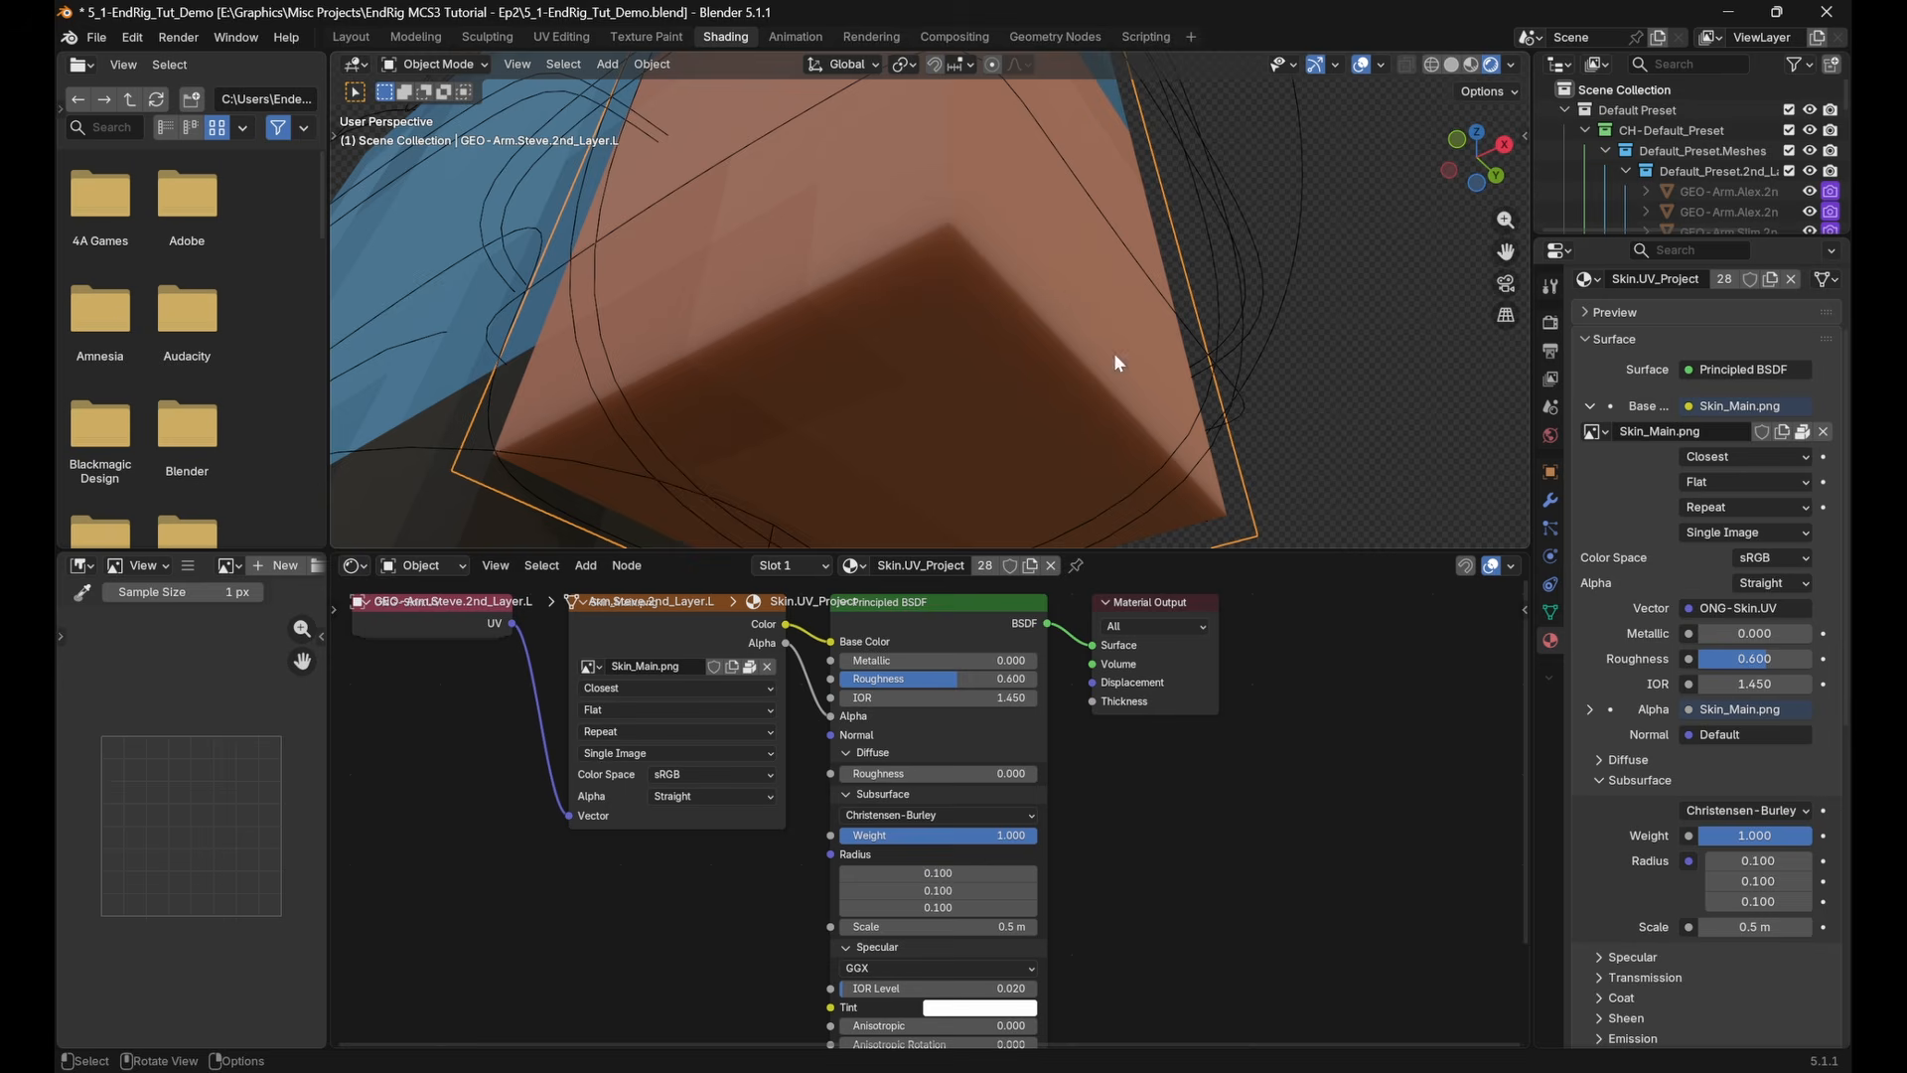
# Try a higher third subsurface radius value, restore it, then try a Color node driving the radius and delete that node
pyautogui.moveTo(914, 907); pyautogui.dragTo(980, 906)
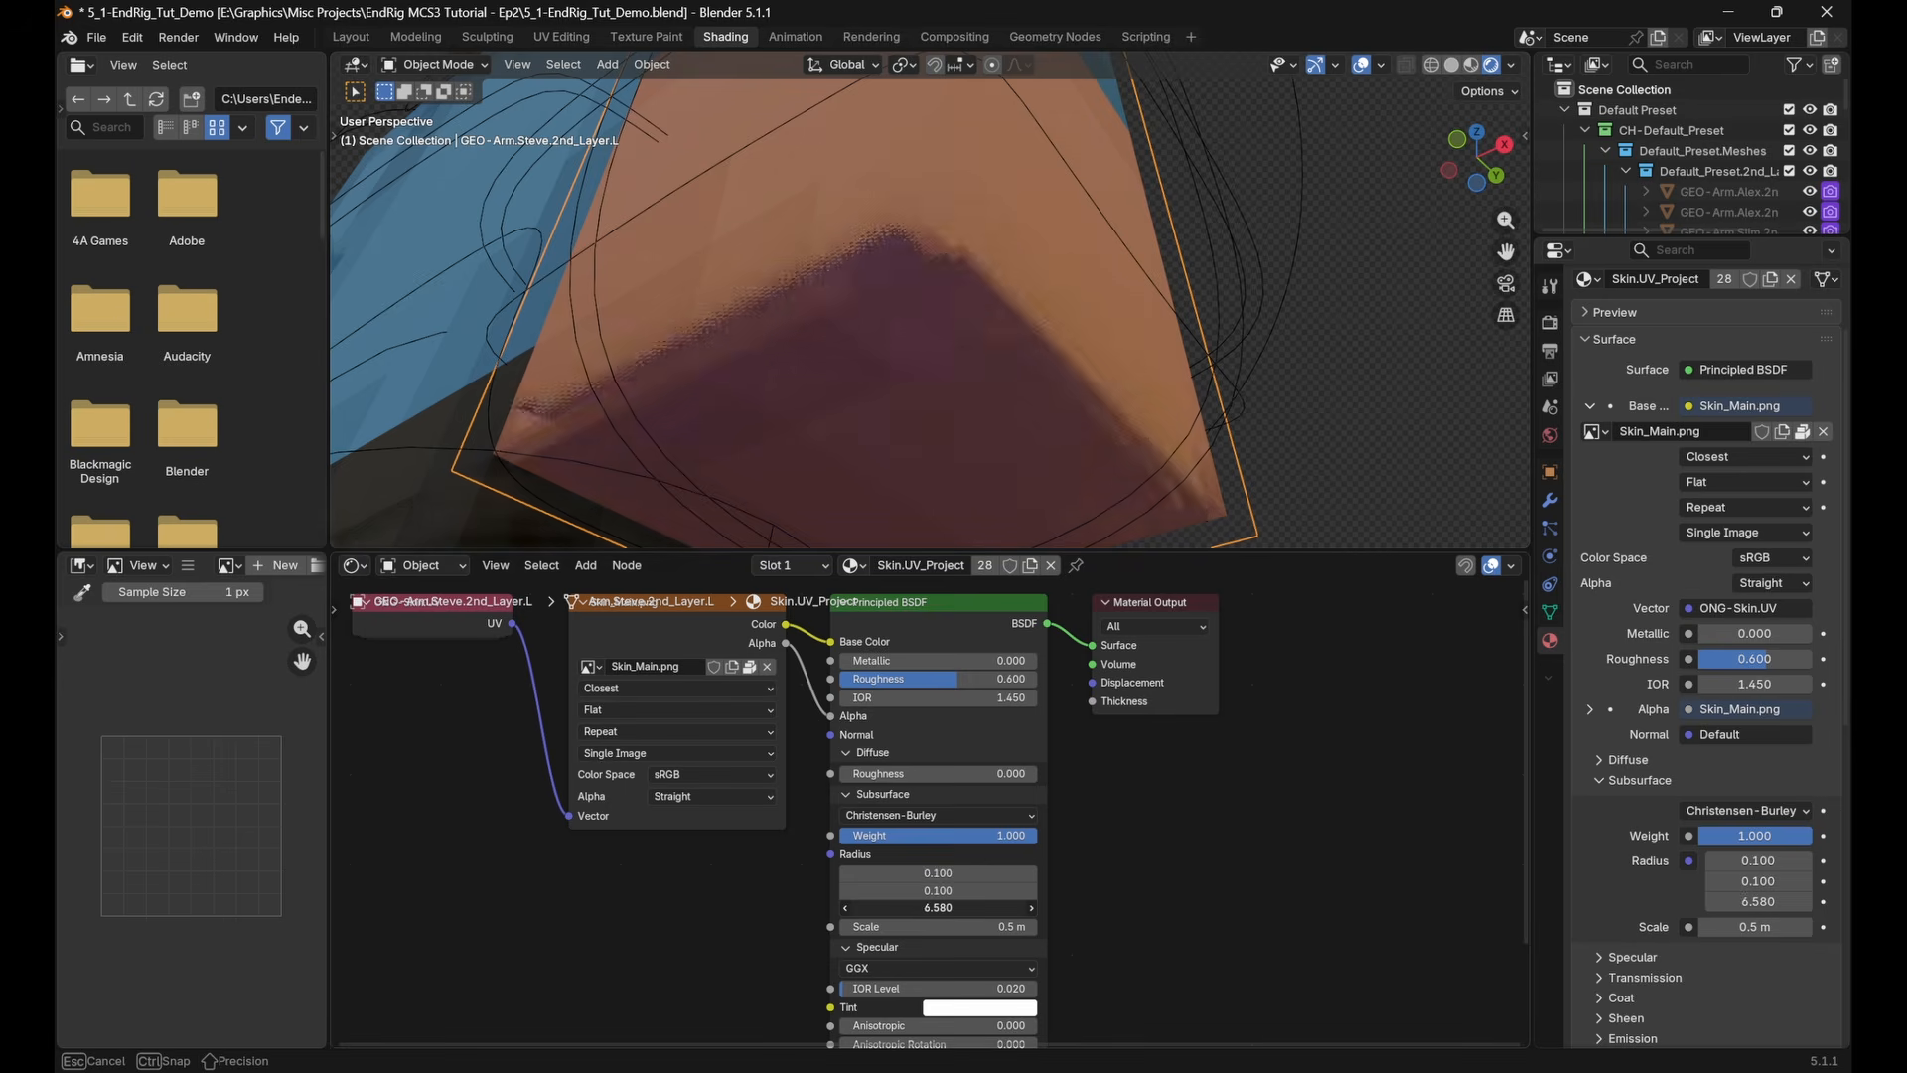
pyautogui.press('Escape')
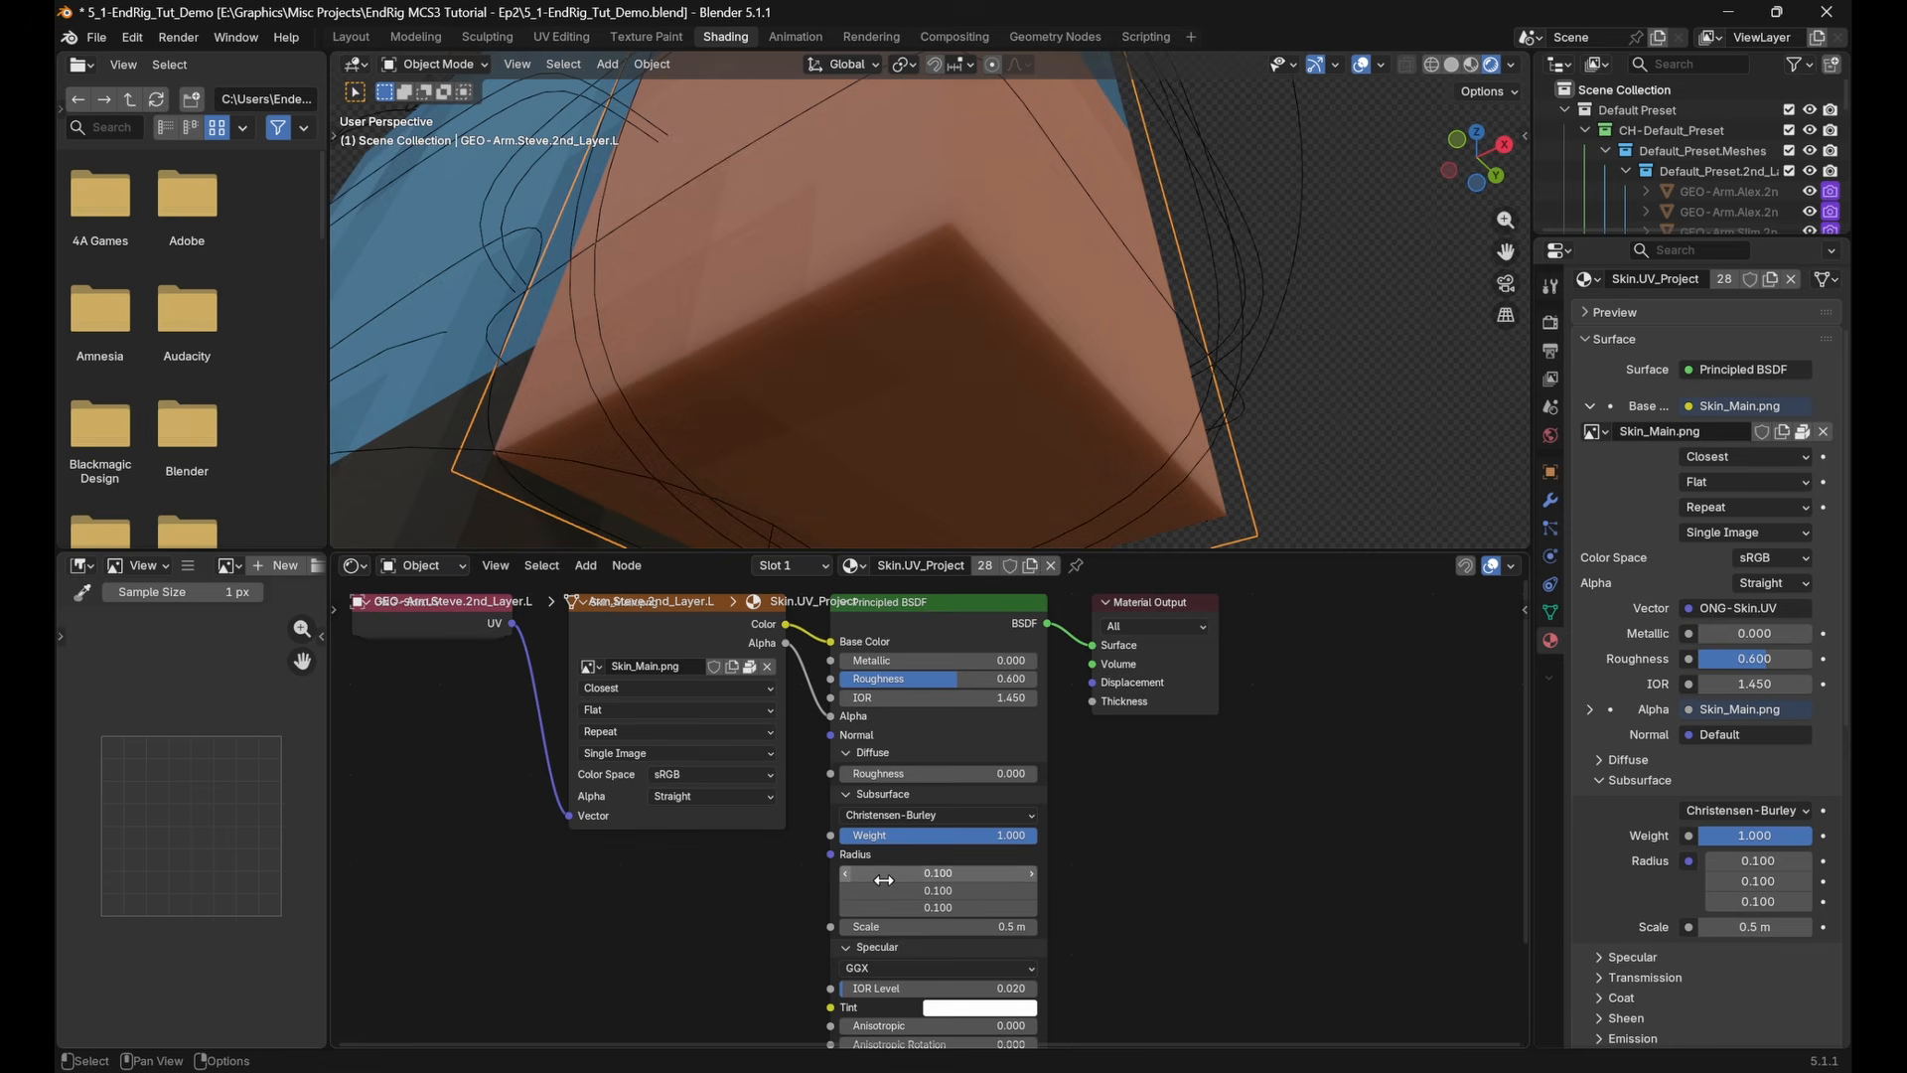
pyautogui.moveTo(830, 854); pyautogui.dragTo(567, 828)
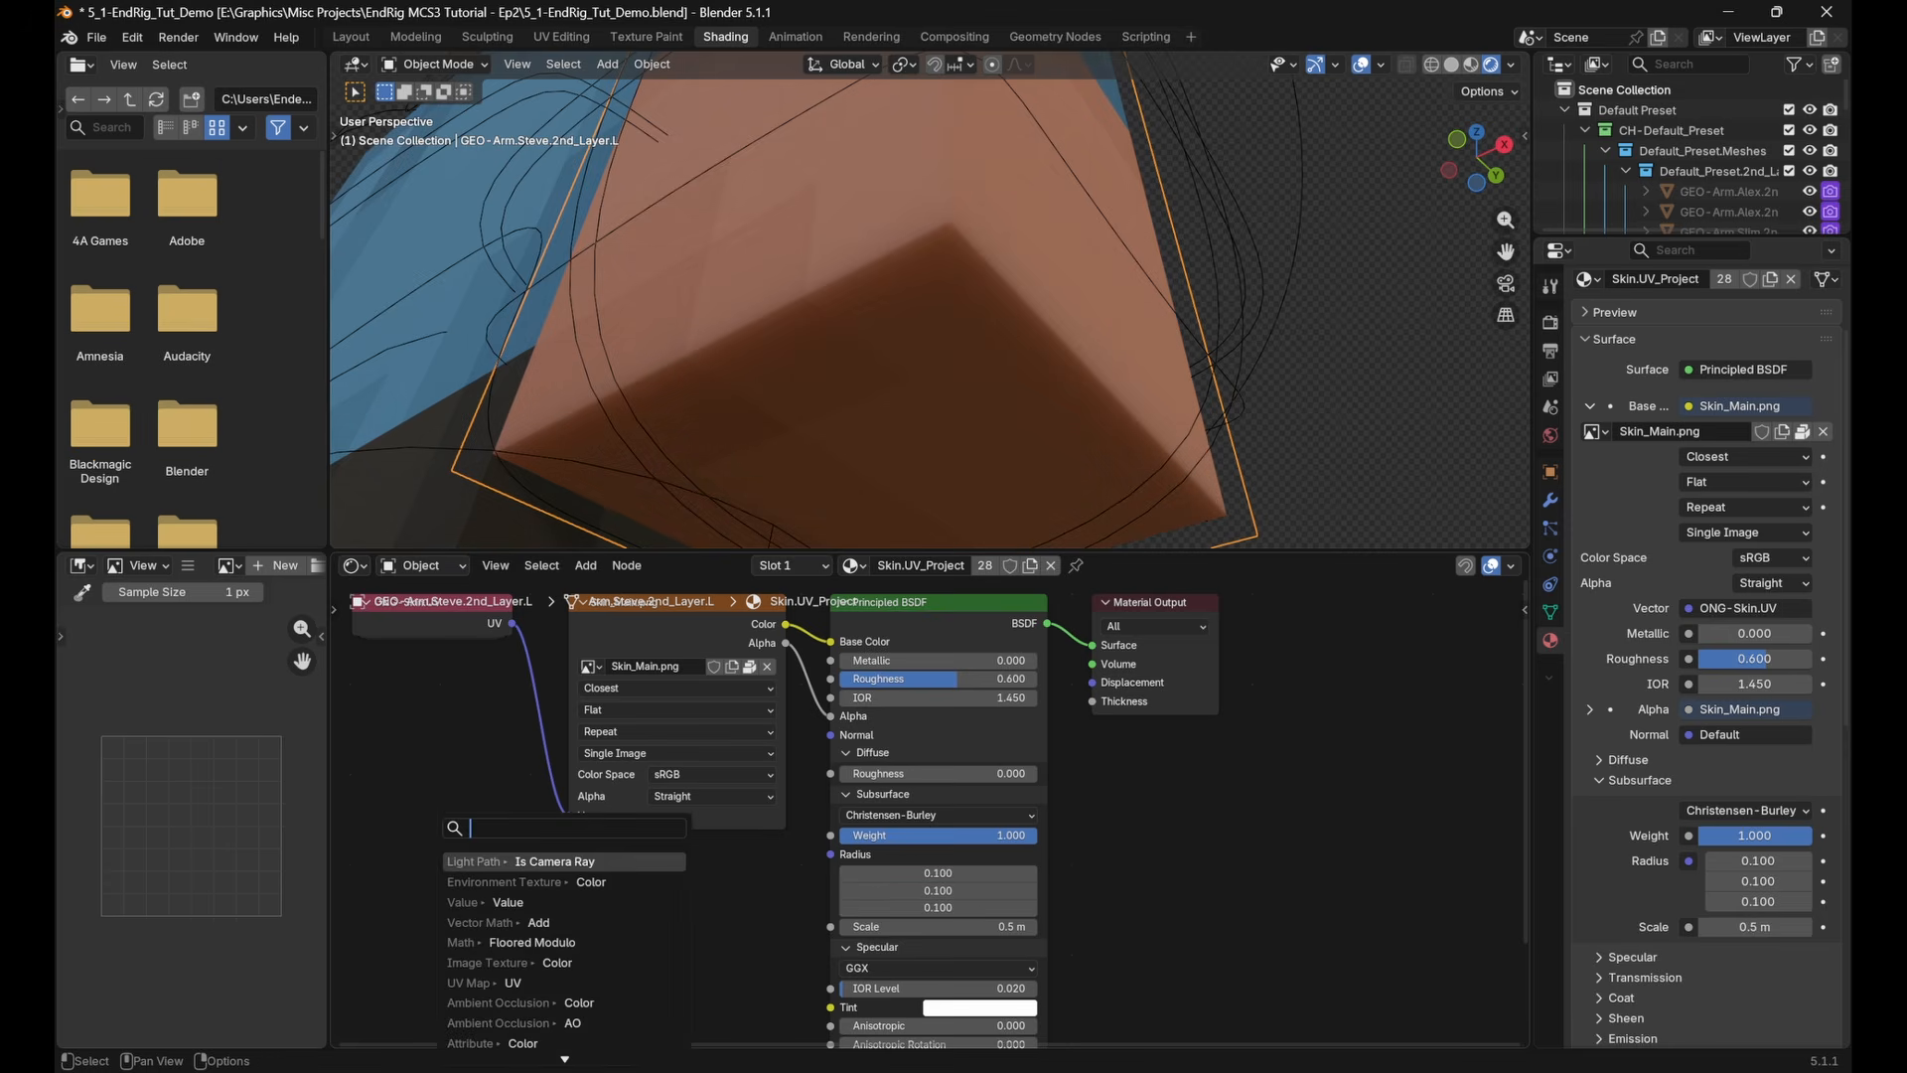
pyautogui.write('c')
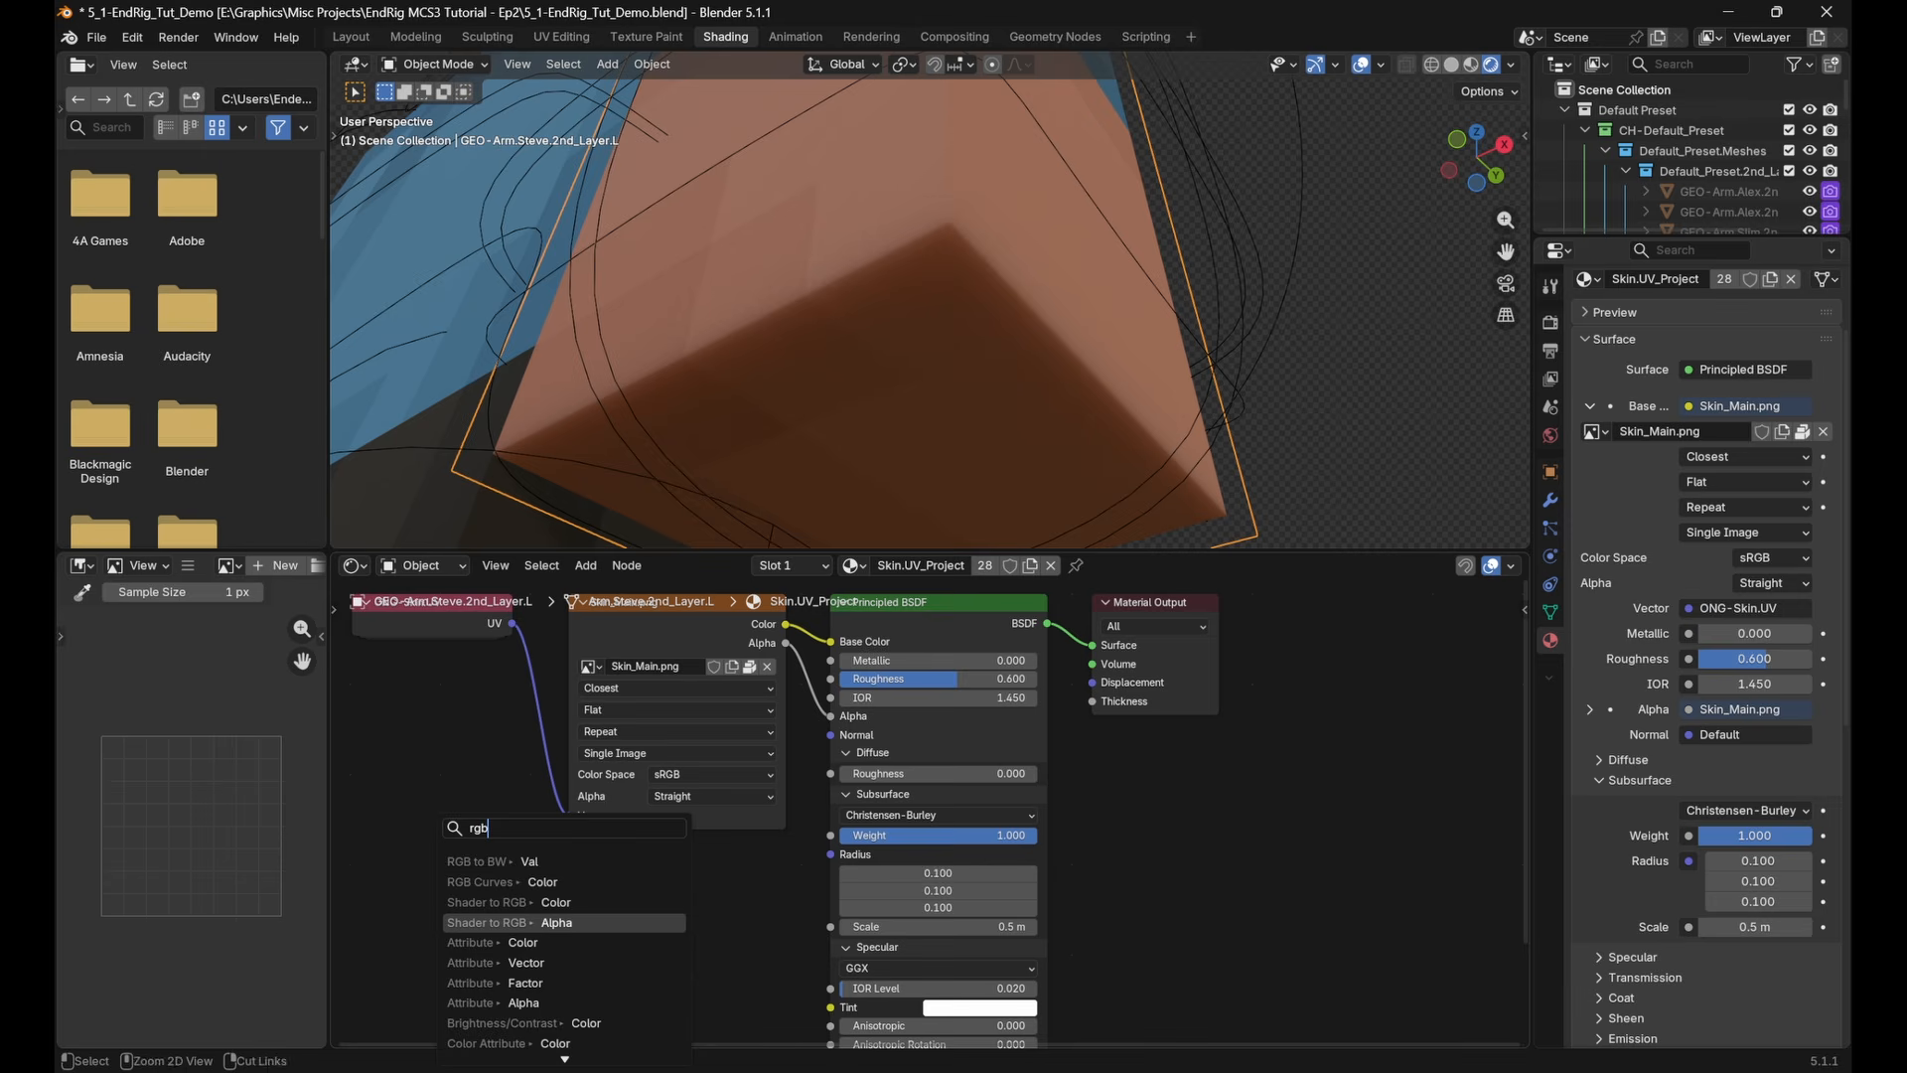
pyautogui.write('olo')
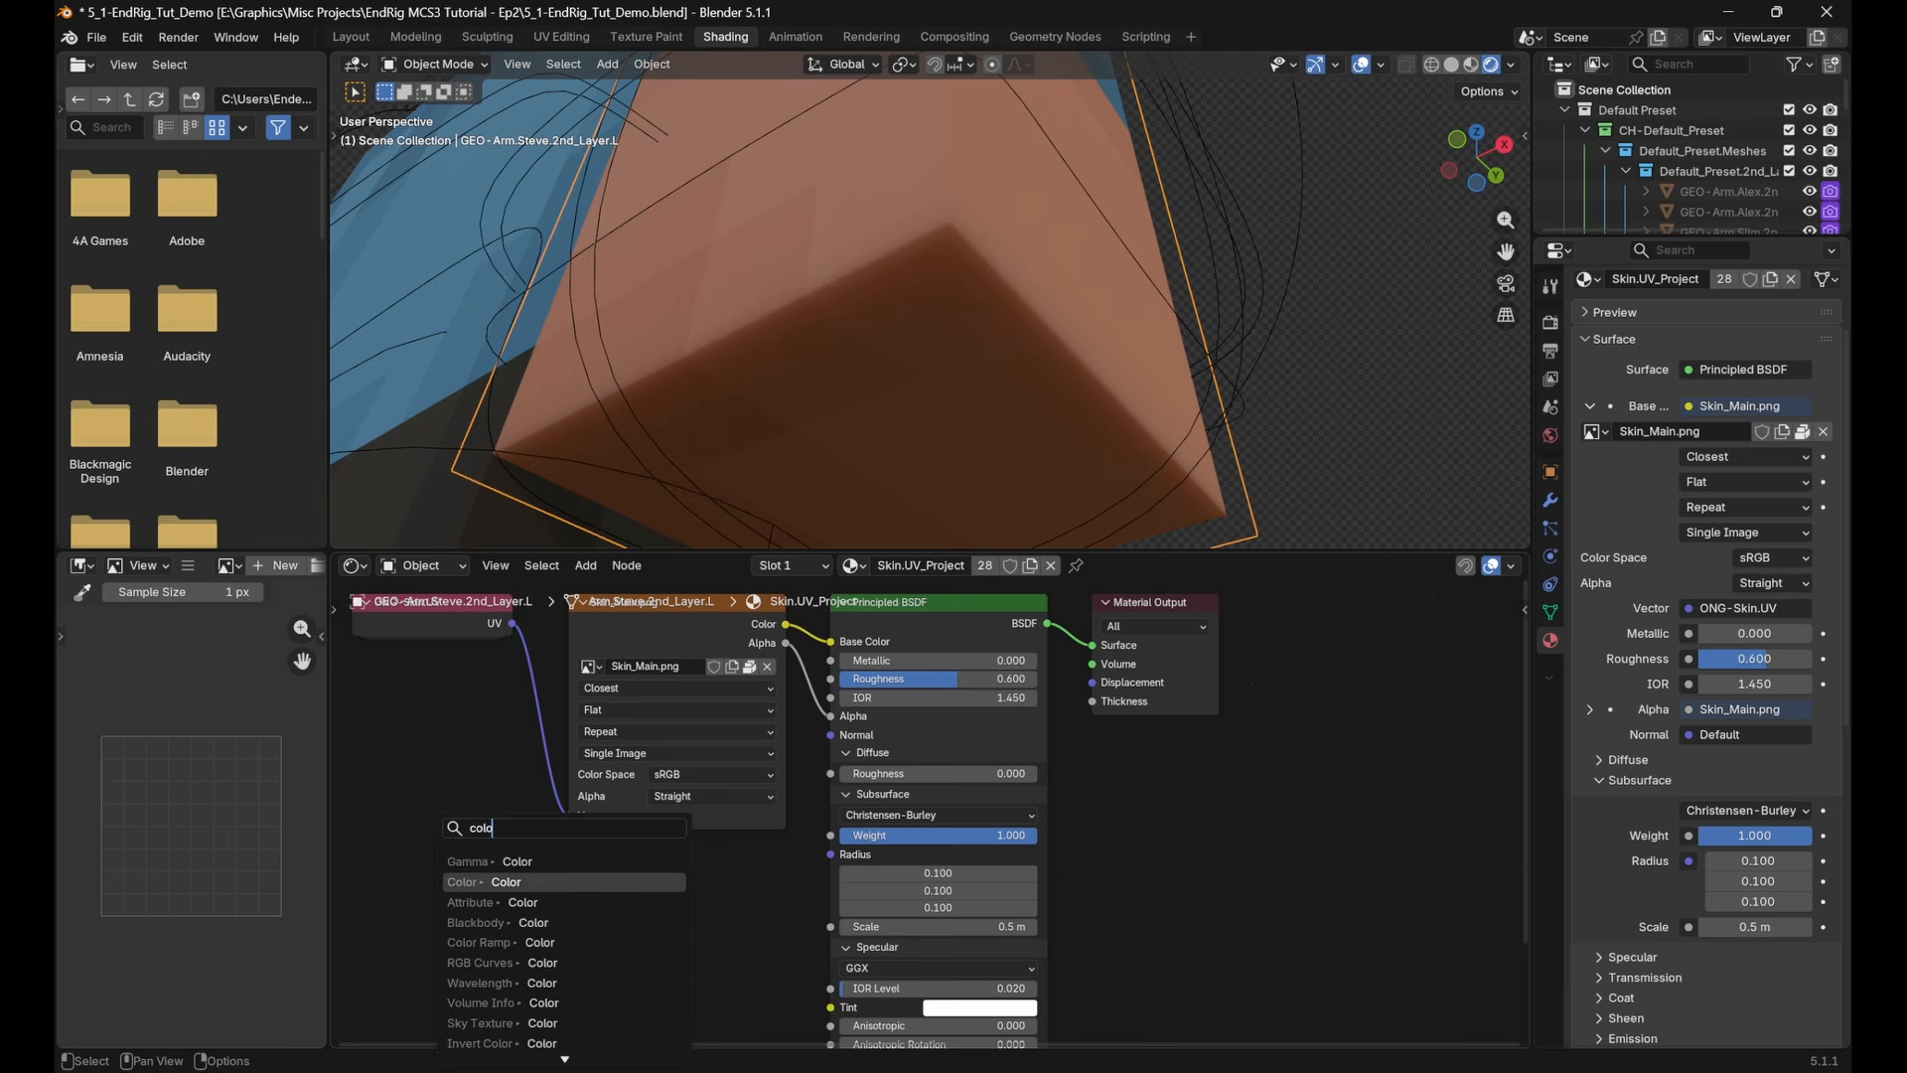
pyautogui.click(645, 886)
pyautogui.click(676, 901)
pyautogui.scroll(-2, 679, 899)
pyautogui.scroll(-1, 735, 883)
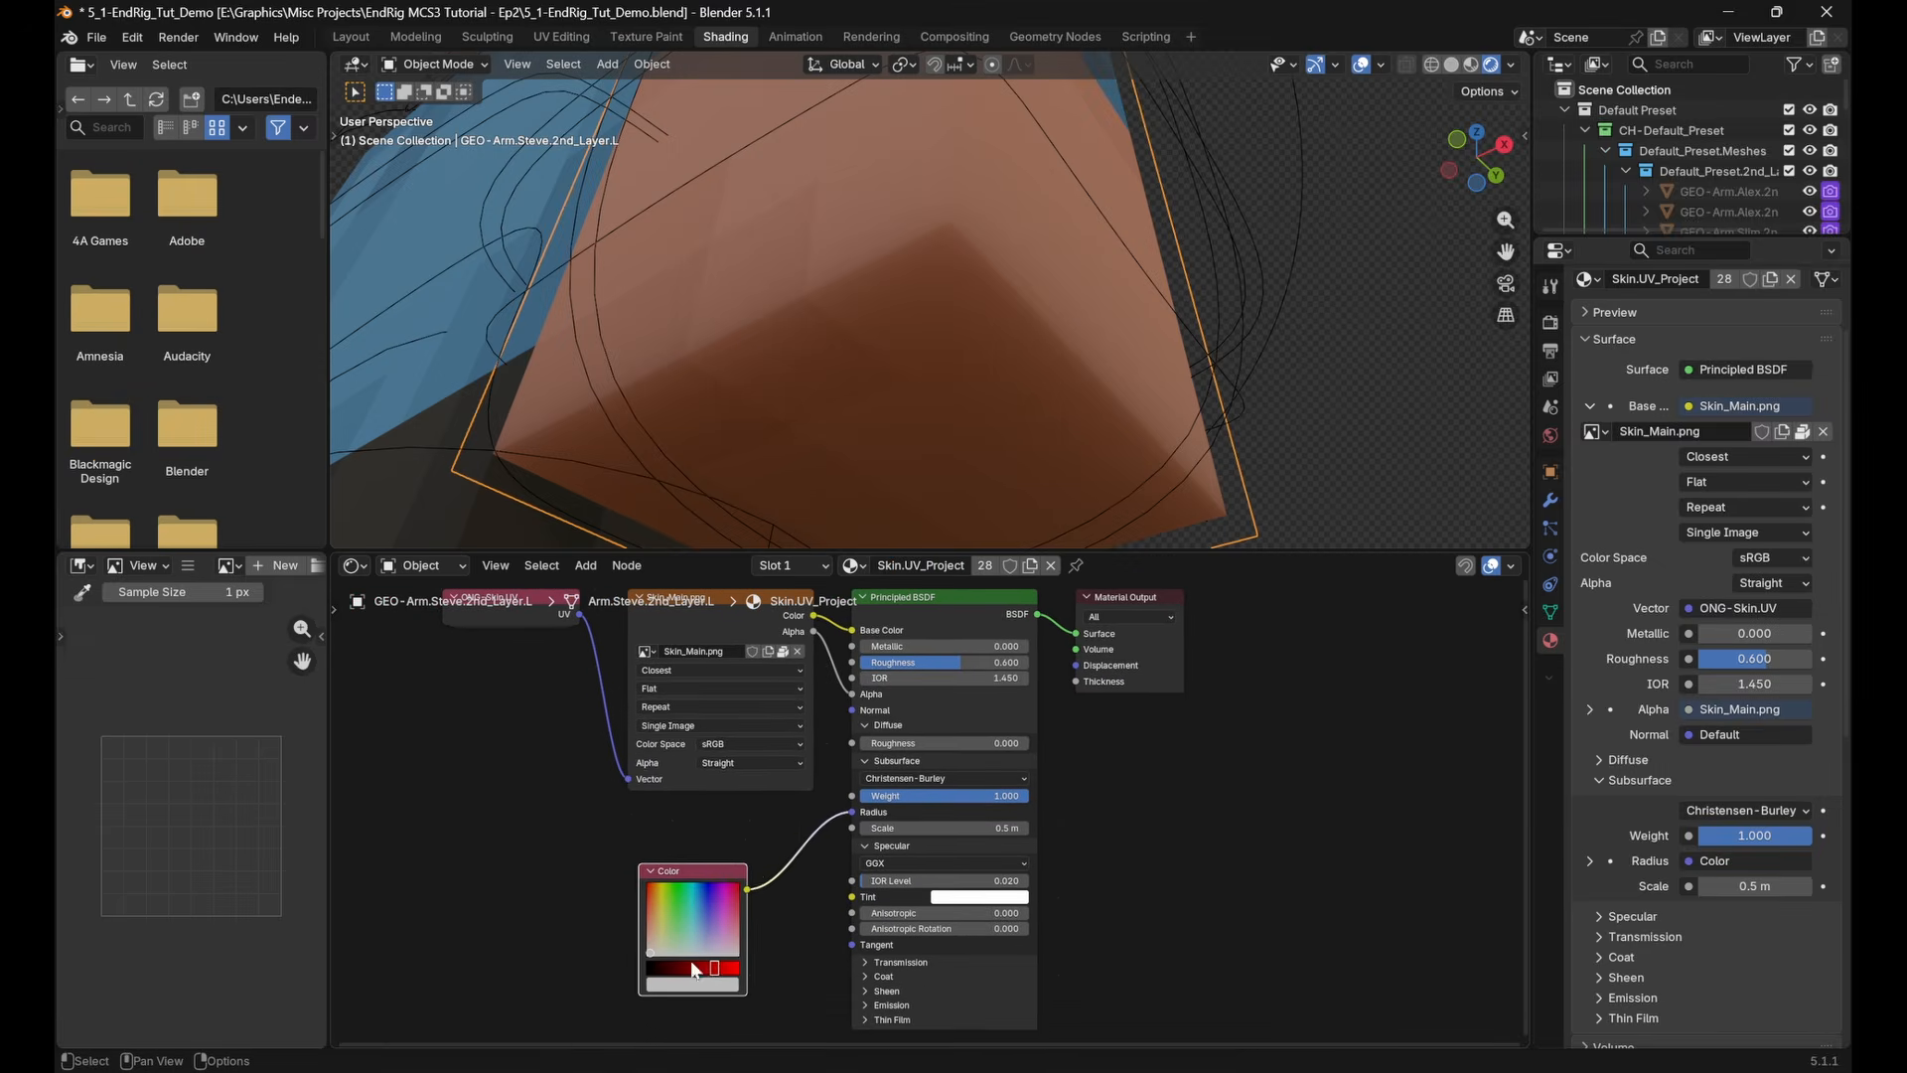
pyautogui.click(693, 982)
pyautogui.moveTo(727, 785); pyautogui.dragTo(750, 750)
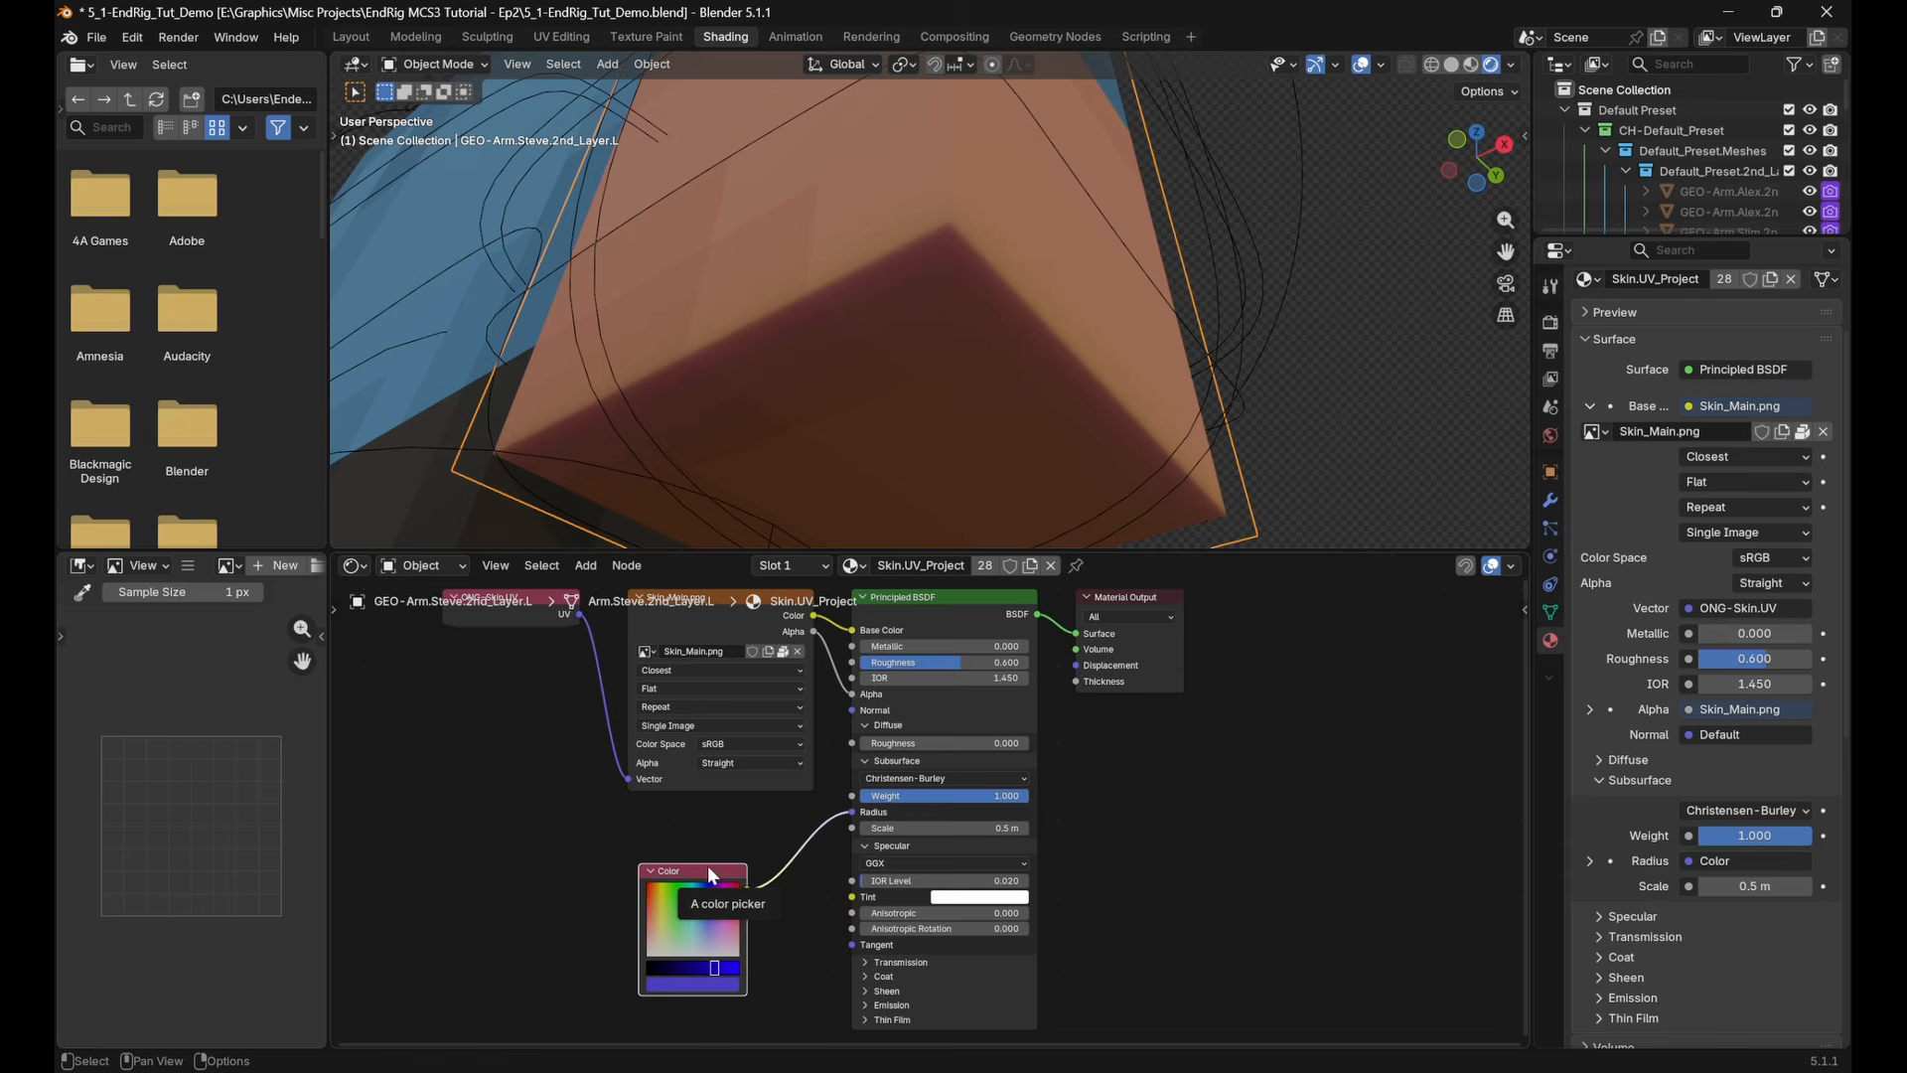
pyautogui.press('x')
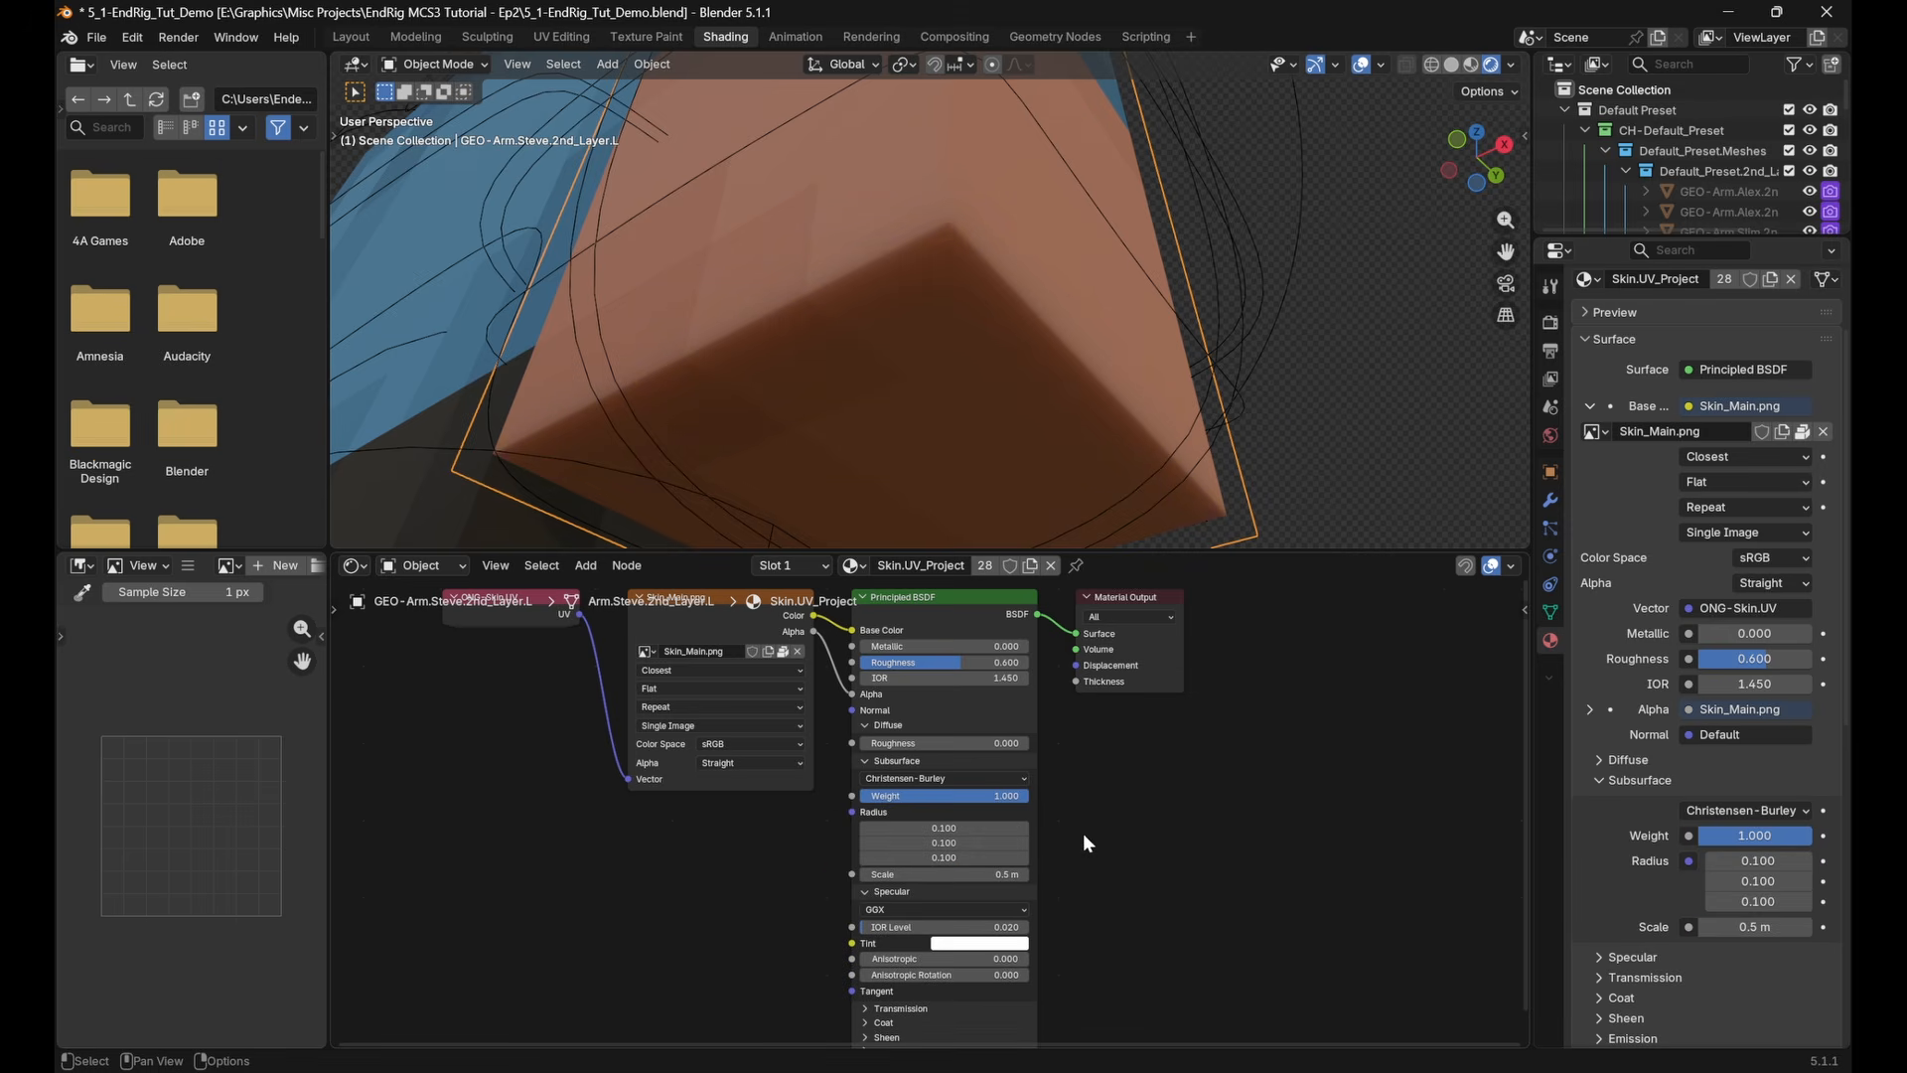
# Inspect the subsurface shading across the arms and torso, and bring up the material of the right arm's second layer
pyautogui.scroll(-5, 1055, 349)
pyautogui.keyDown('shift'); pyautogui.moveTo(1006, 329); pyautogui.dragTo(1014, 396, button='middle'); pyautogui.keyUp('shift')
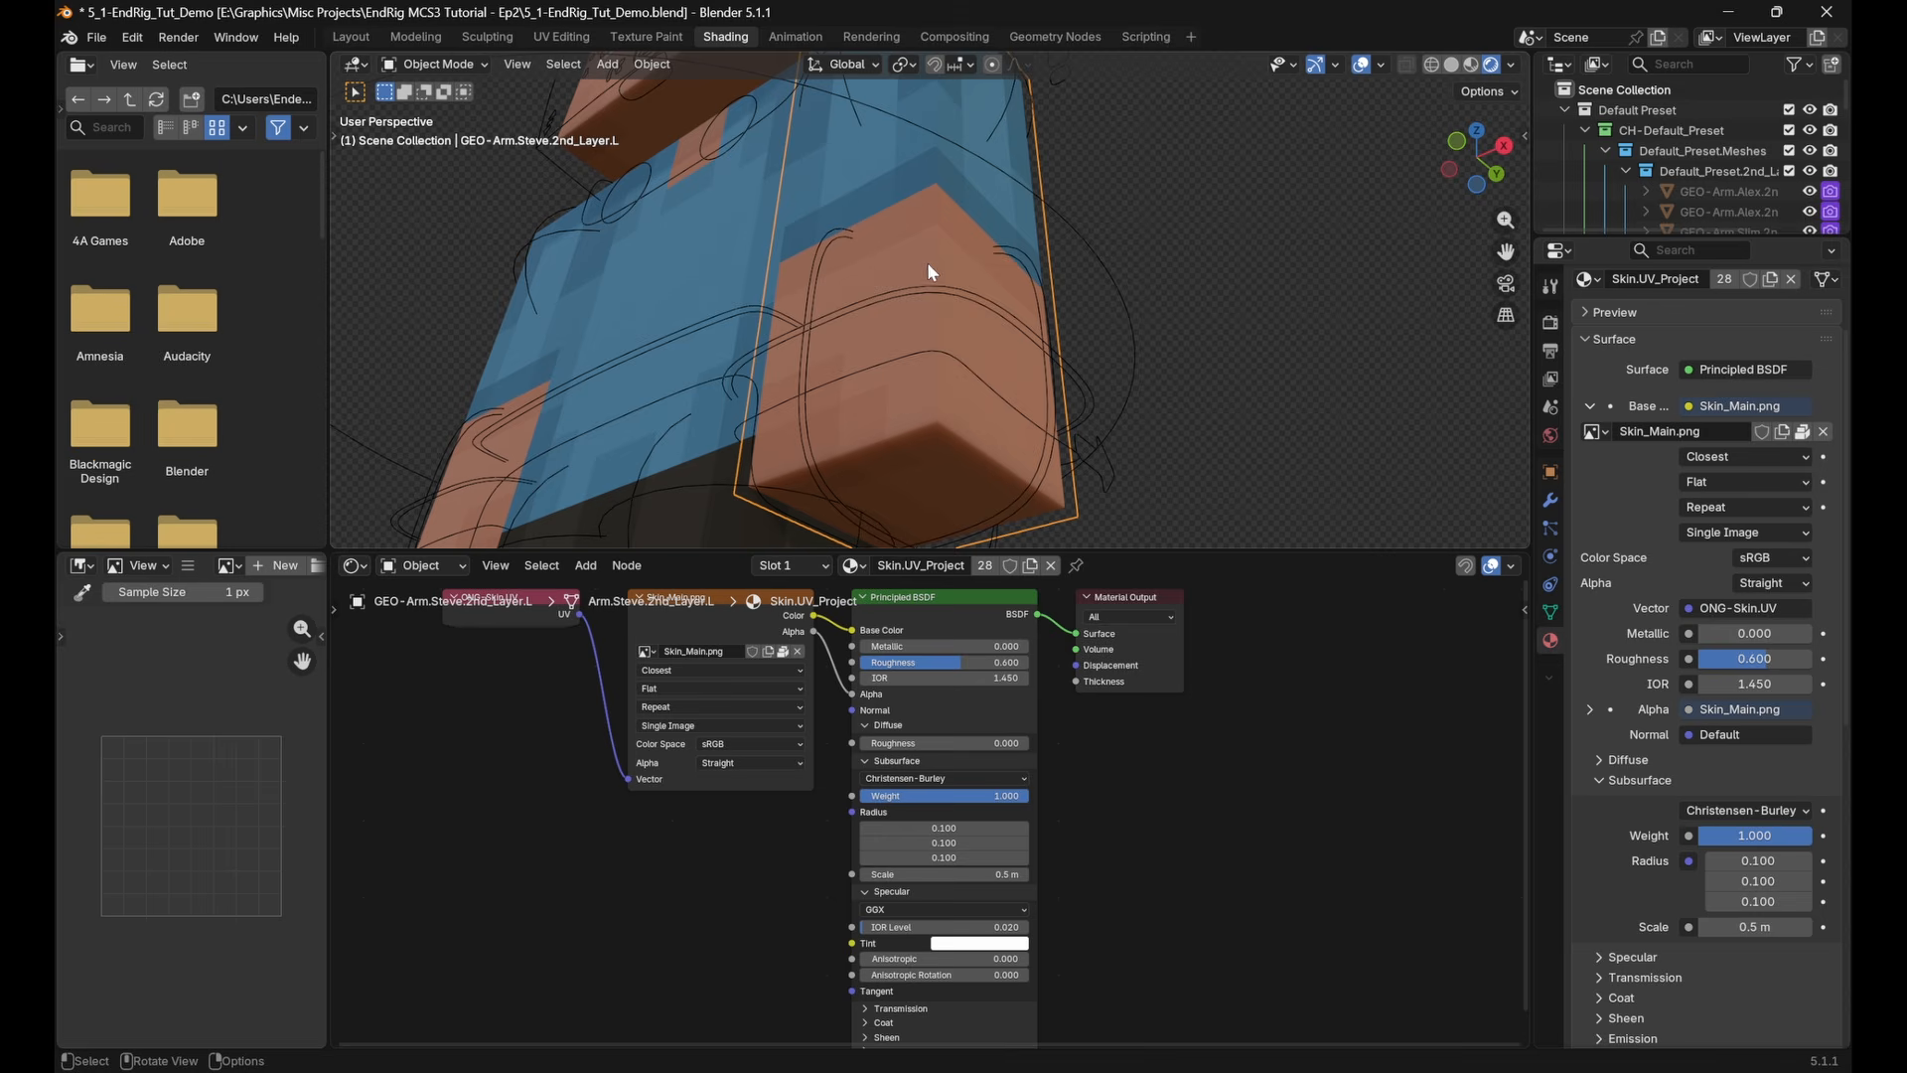
pyautogui.moveTo(715, 317)
pyautogui.mouseDown(button='middle')
pyautogui.moveTo(891, 380)
pyautogui.moveTo(717, 351)
pyautogui.mouseUp(button='middle')
pyautogui.click(511, 366)
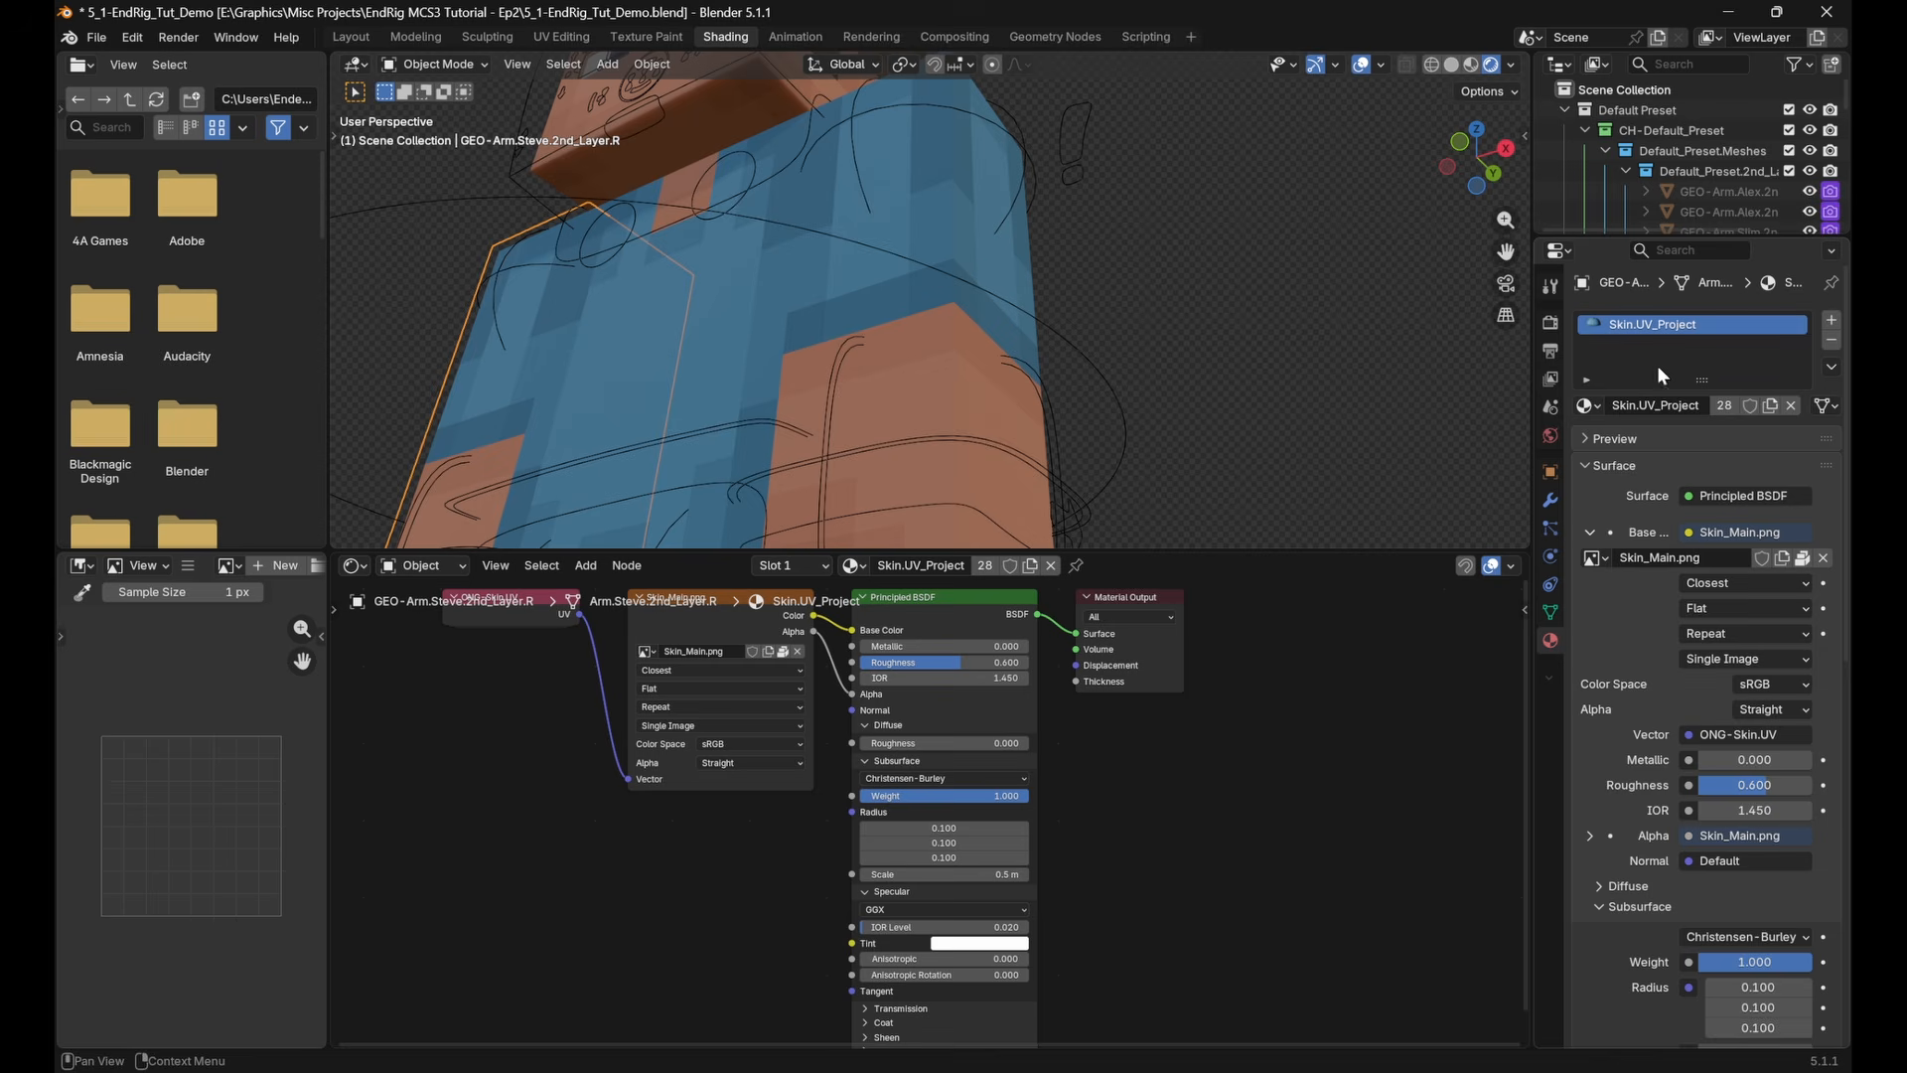
# Select the left Steve arm and reset the subsurface weight of its skin material to 0
pyautogui.moveTo(1088, 471); pyautogui.dragTo(1023, 322, button='middle')
pyautogui.click(921, 343)
pyautogui.click(981, 413)
pyautogui.press('Tab')
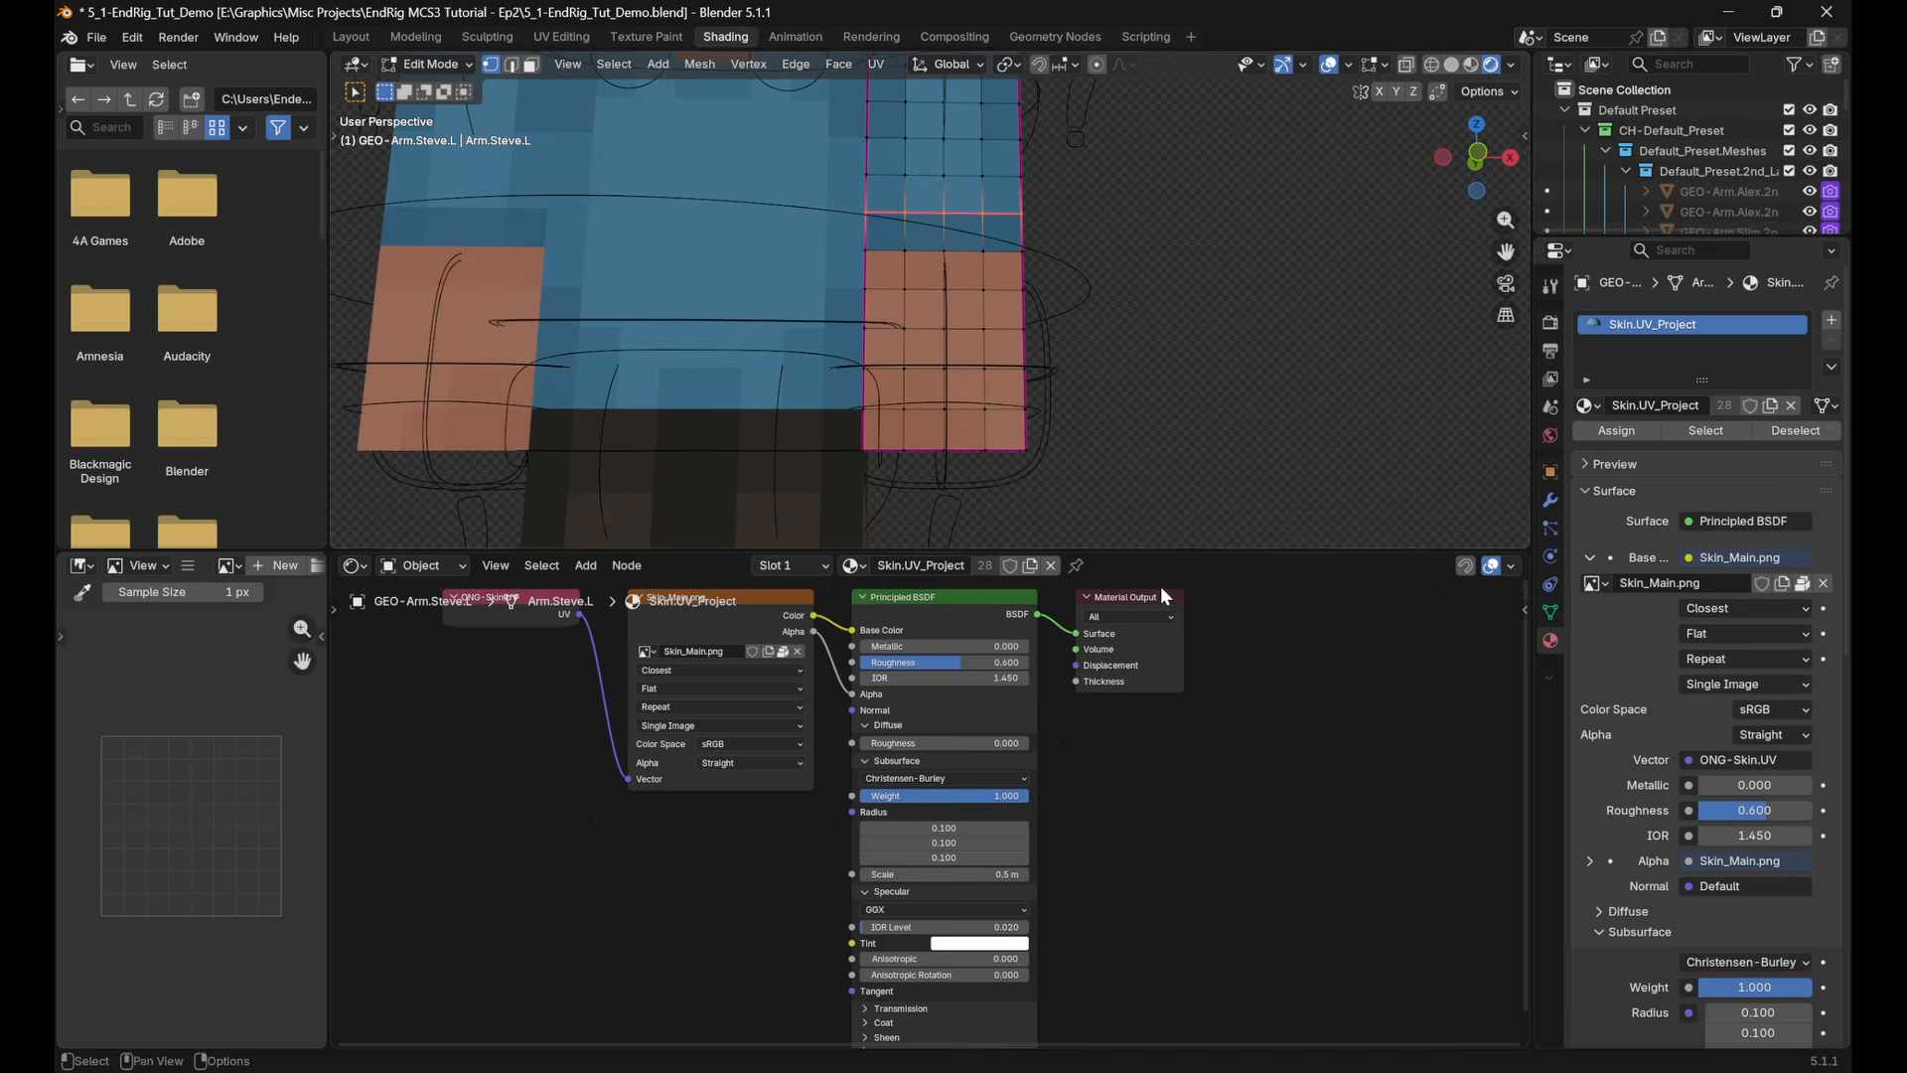
pyautogui.press('Tab')
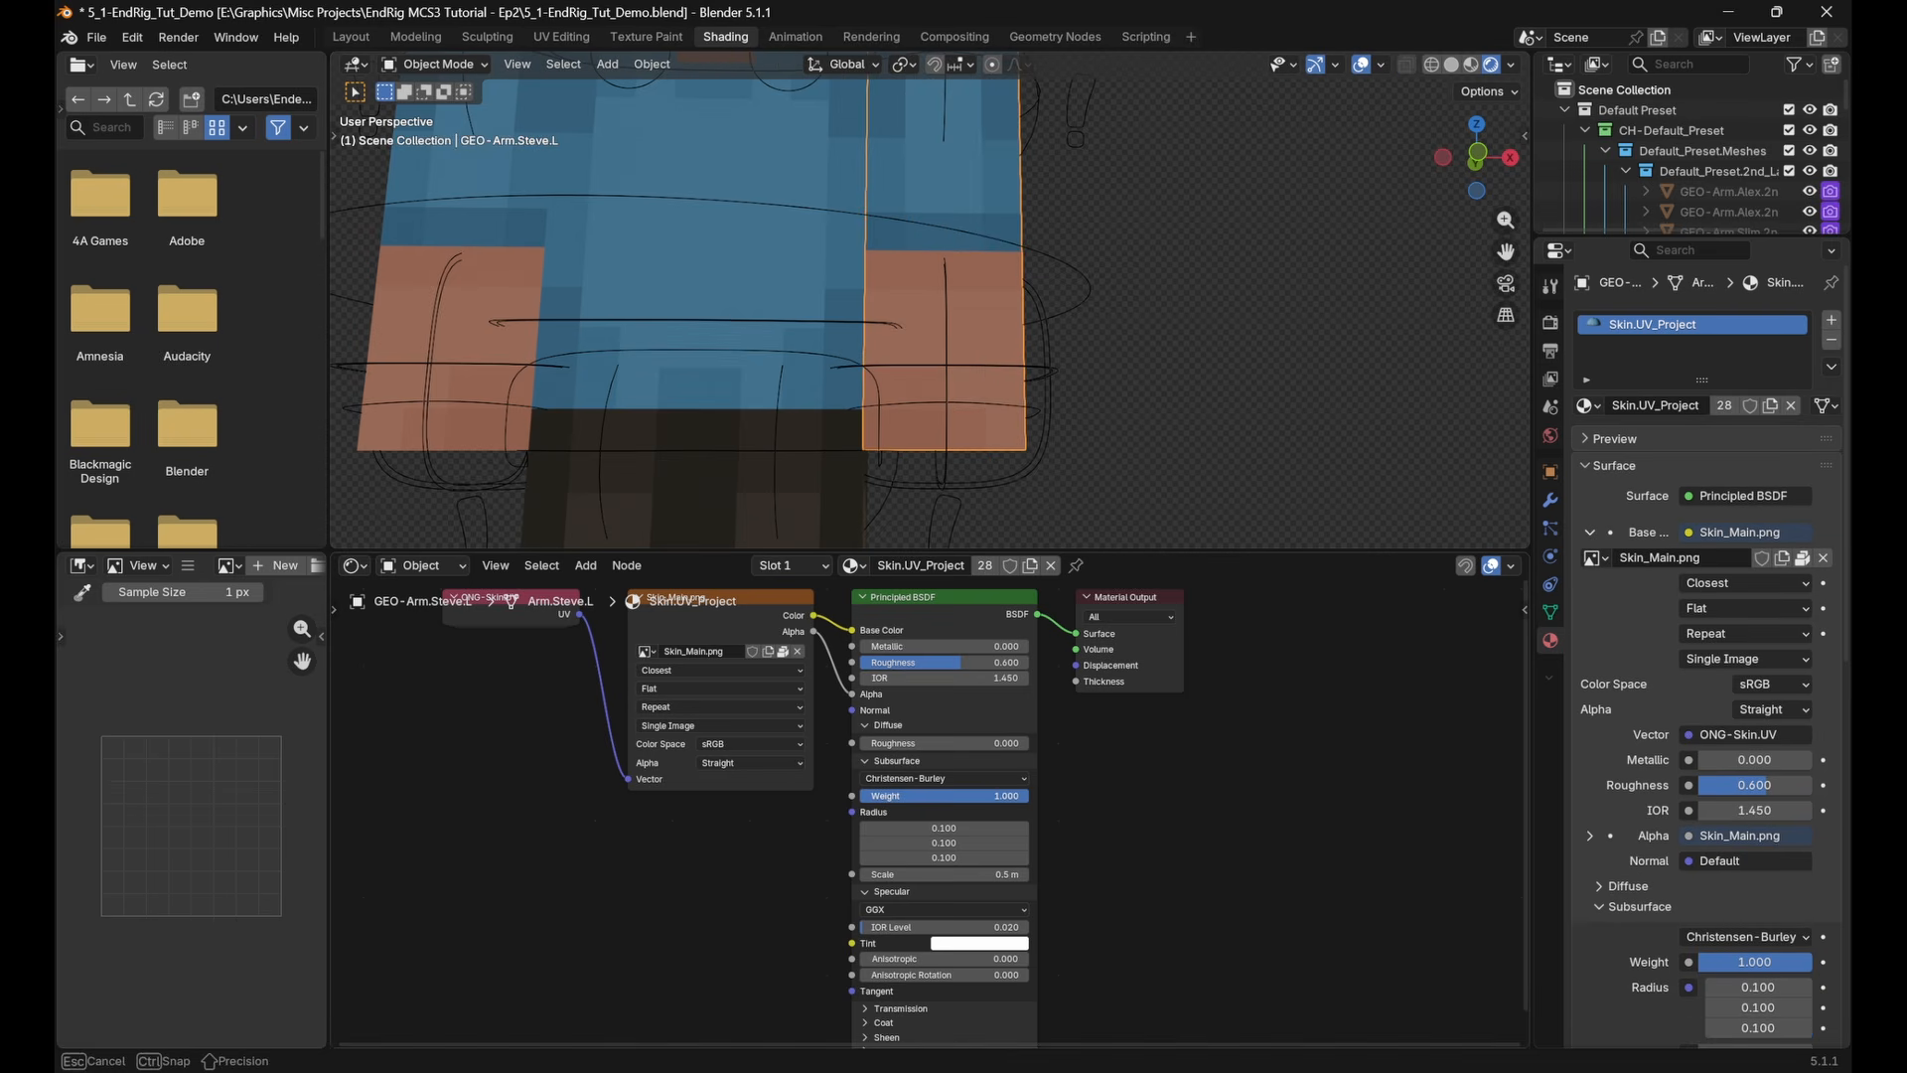
pyautogui.press('BackSpace')
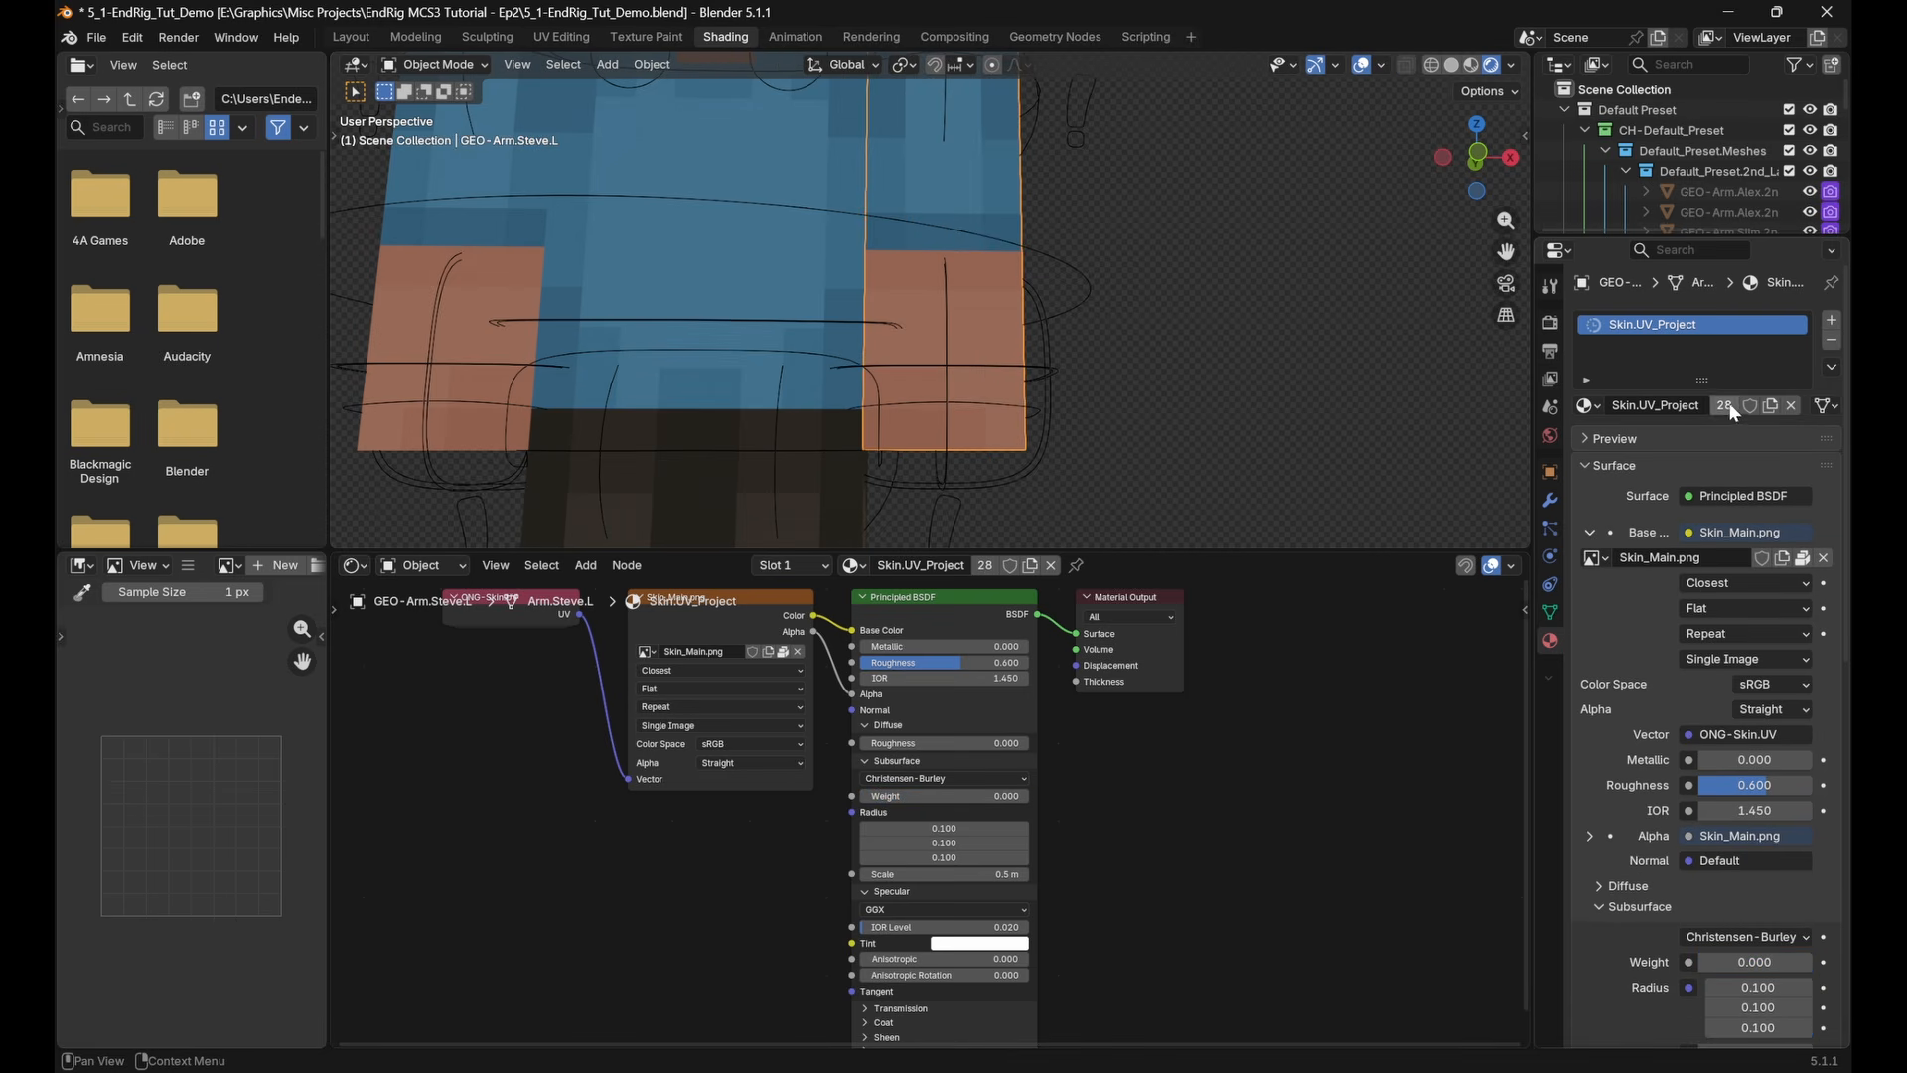
# Add a second material slot to the left arm and link the existing Skin.UV_Project material to it
pyautogui.click(1832, 319)
pyautogui.click(1589, 446)
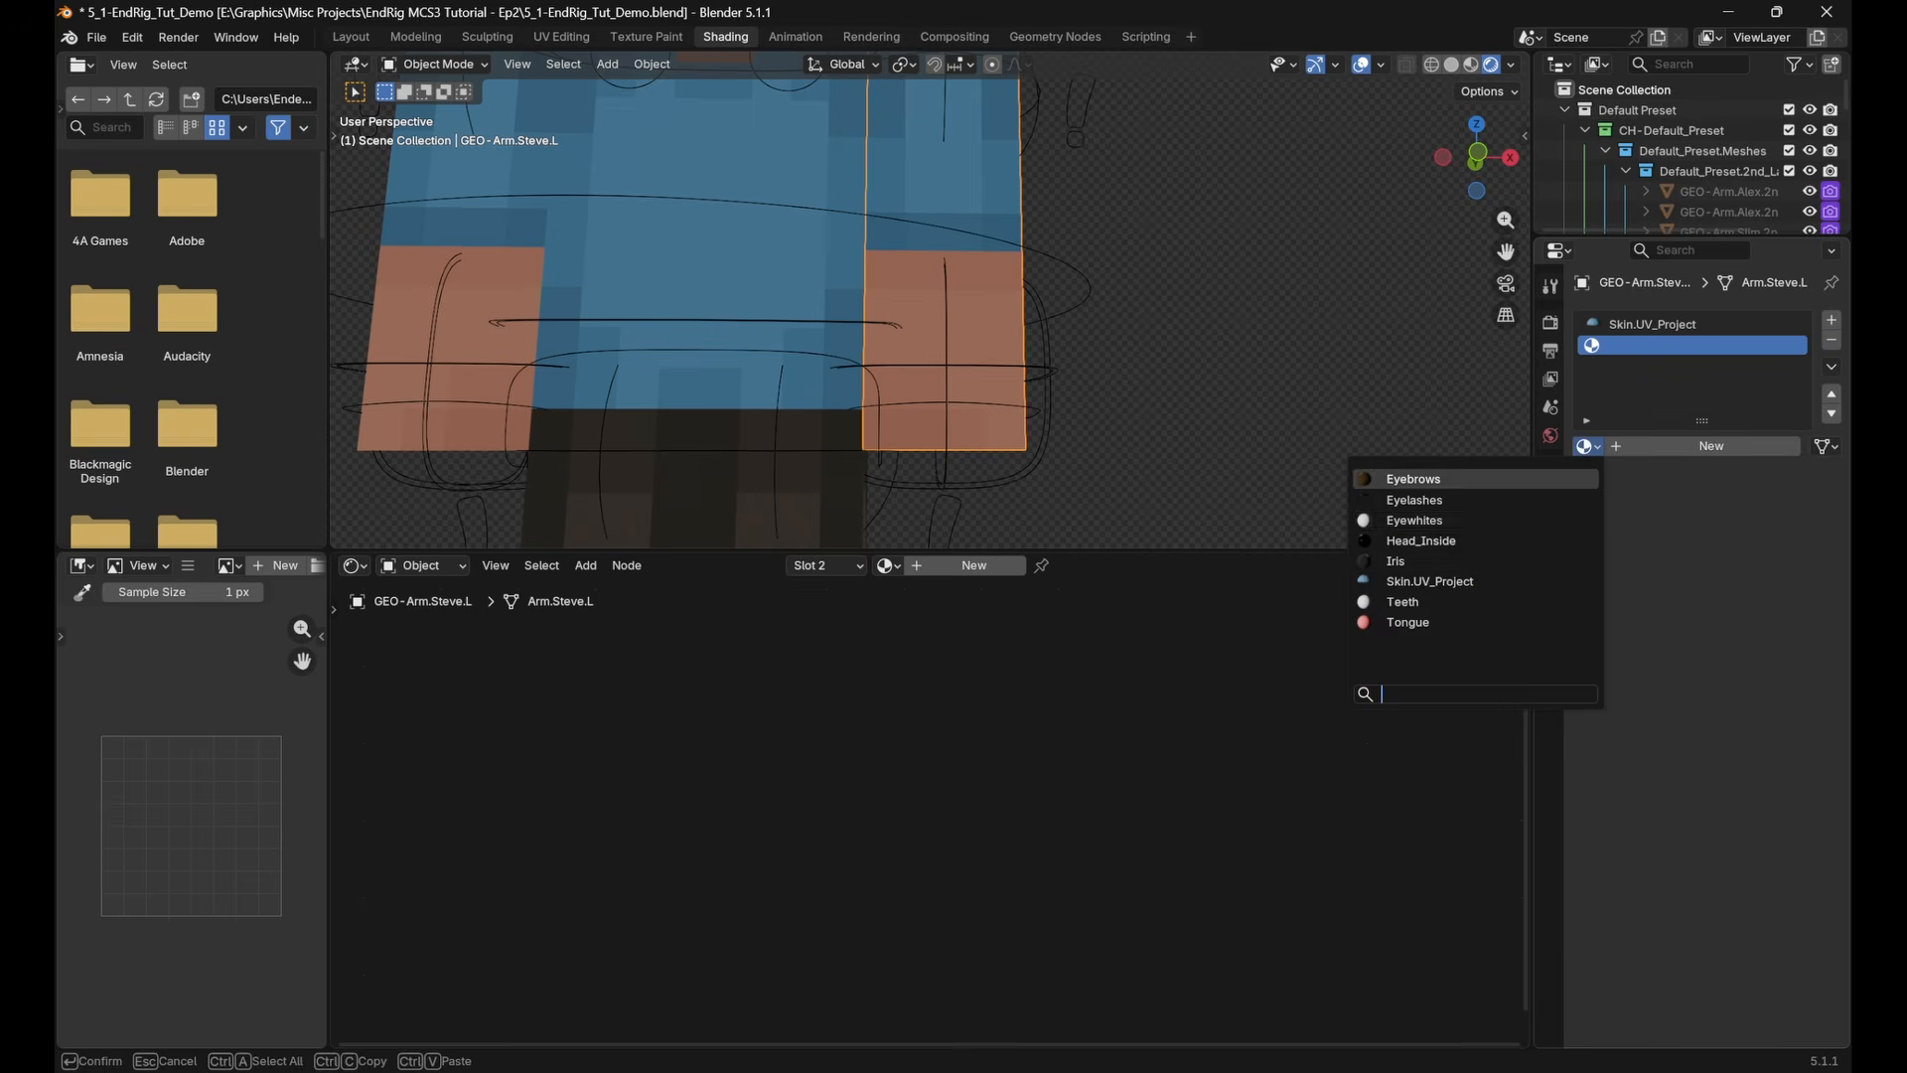
pyautogui.press('Down')
pyautogui.press('Down')
pyautogui.press('Down')
pyautogui.press('Down')
pyautogui.press('Down')
pyautogui.press('Return')
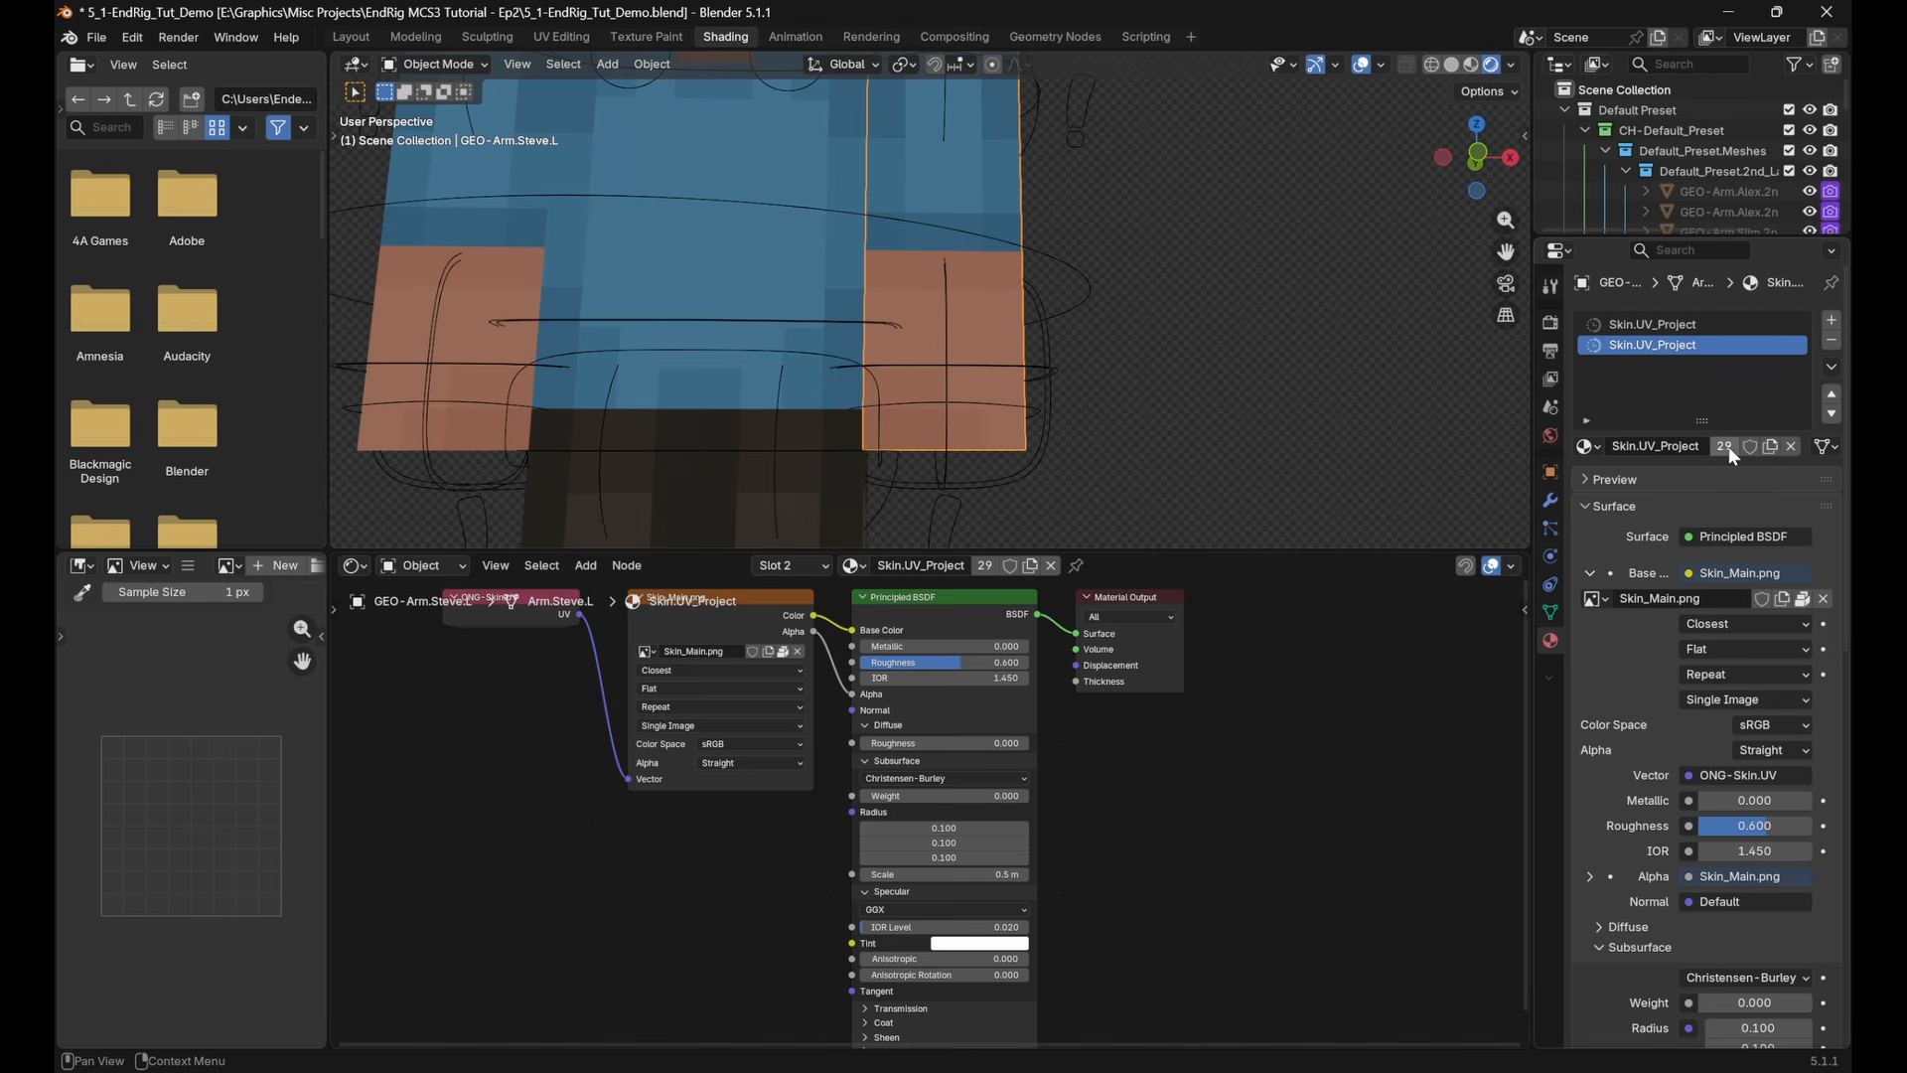
# Make the second slot's material a single-user copy and rename it Skin.UV_Project.SSS
pyautogui.click(1726, 445)
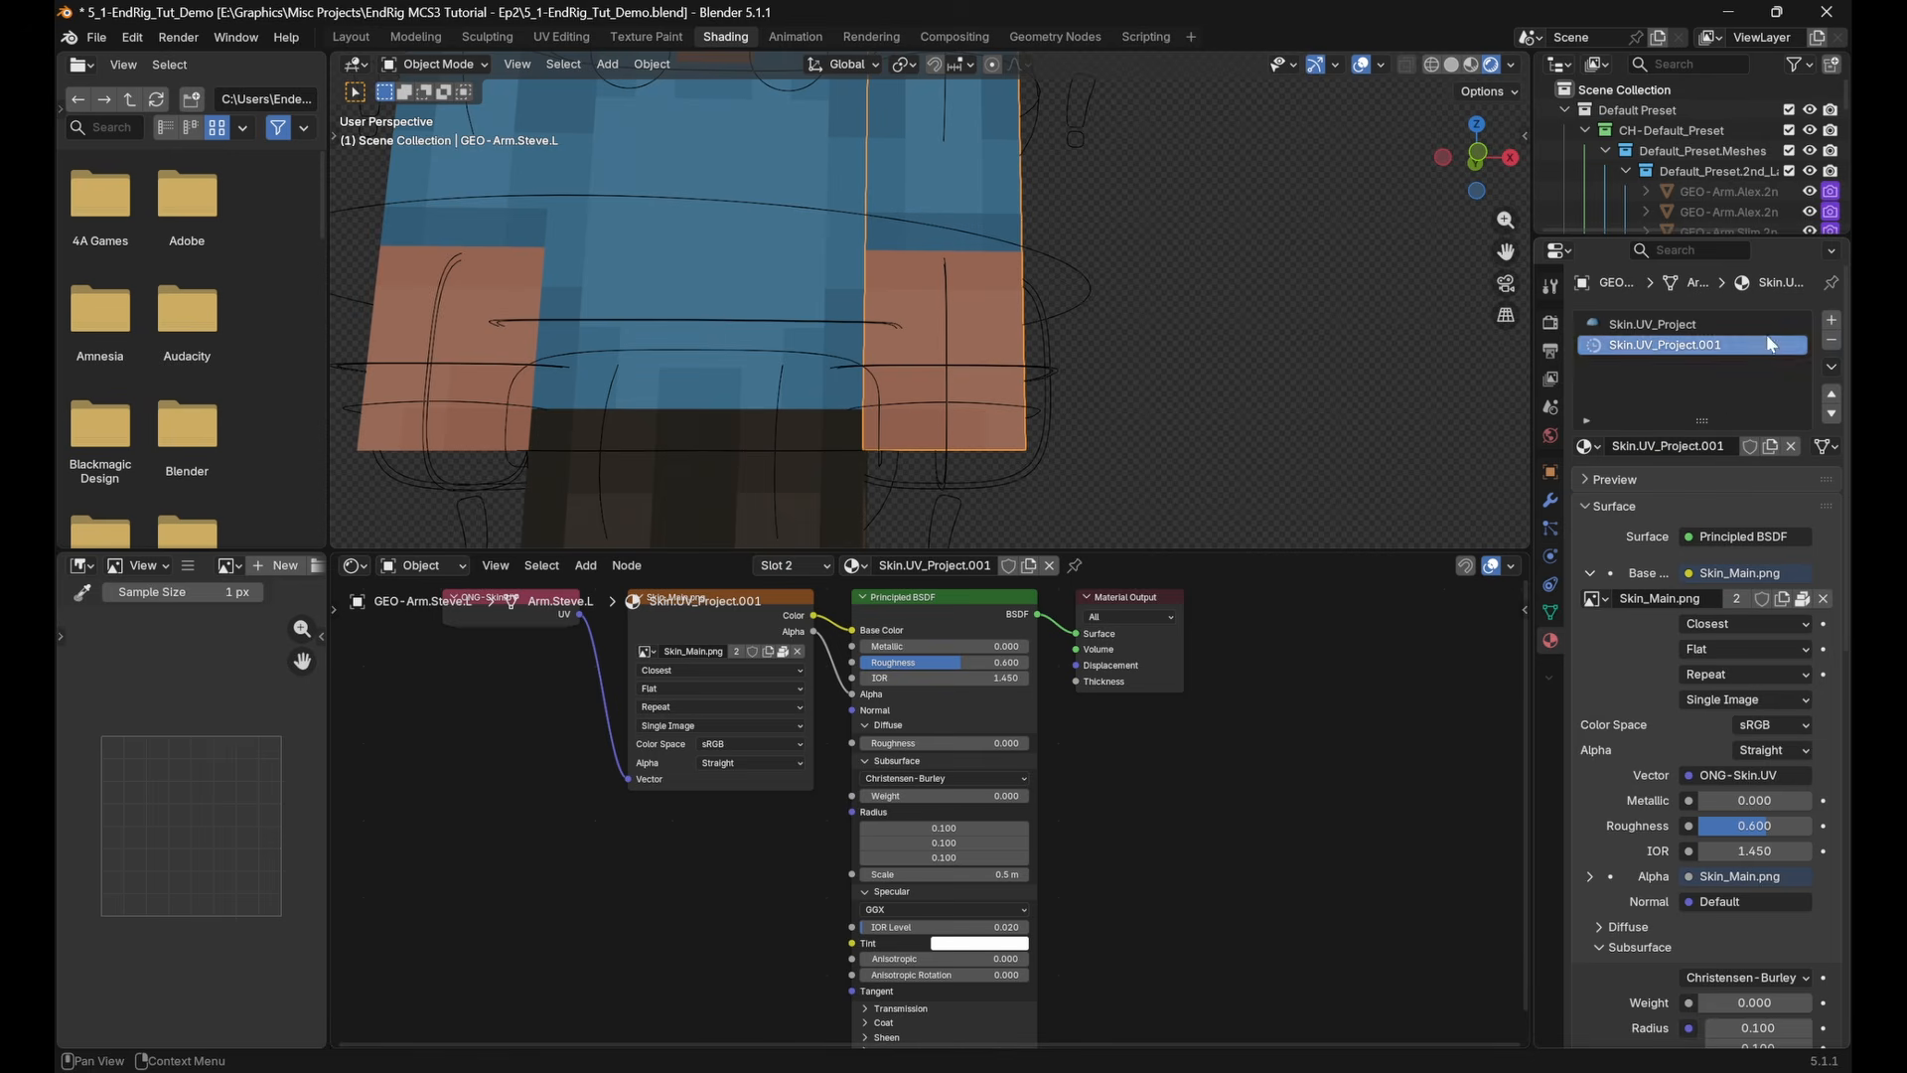
pyautogui.doubleClick(1717, 446)
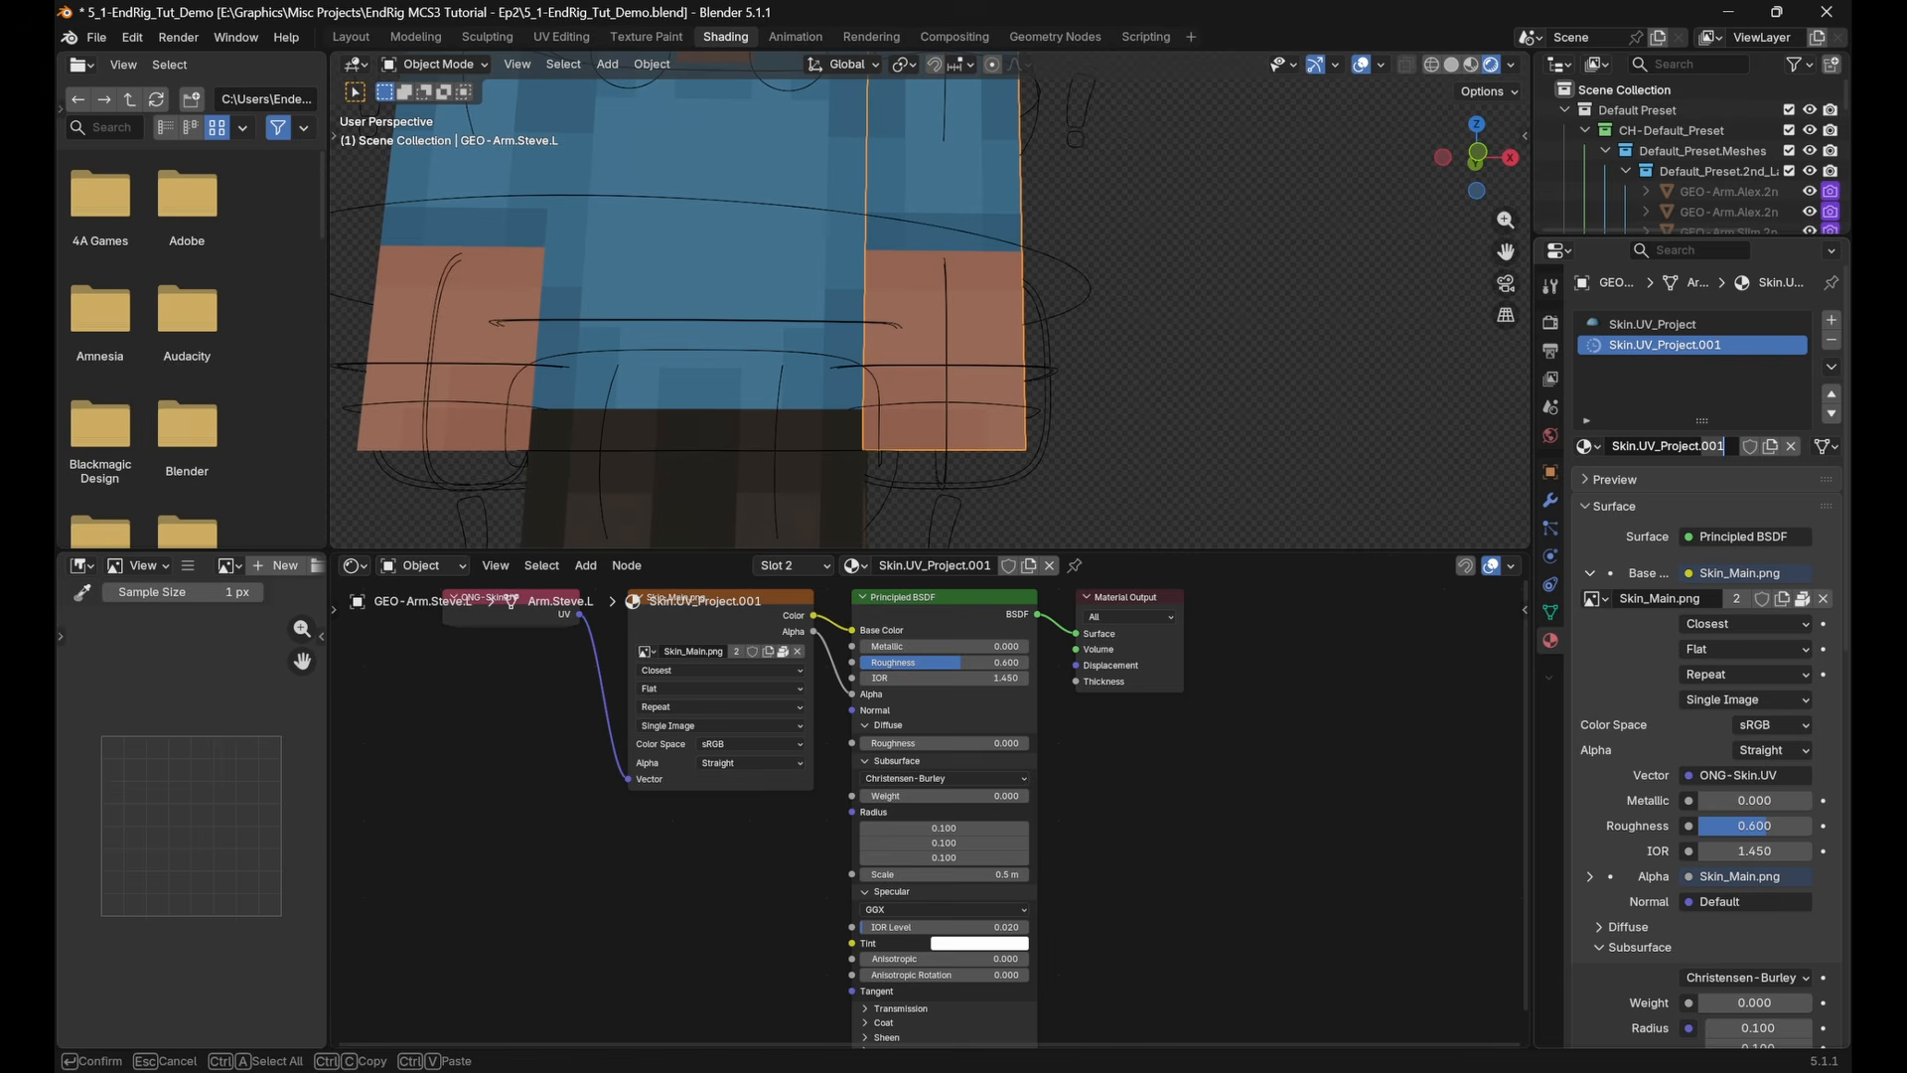
pyautogui.write('SSS')
pyautogui.press('Return')
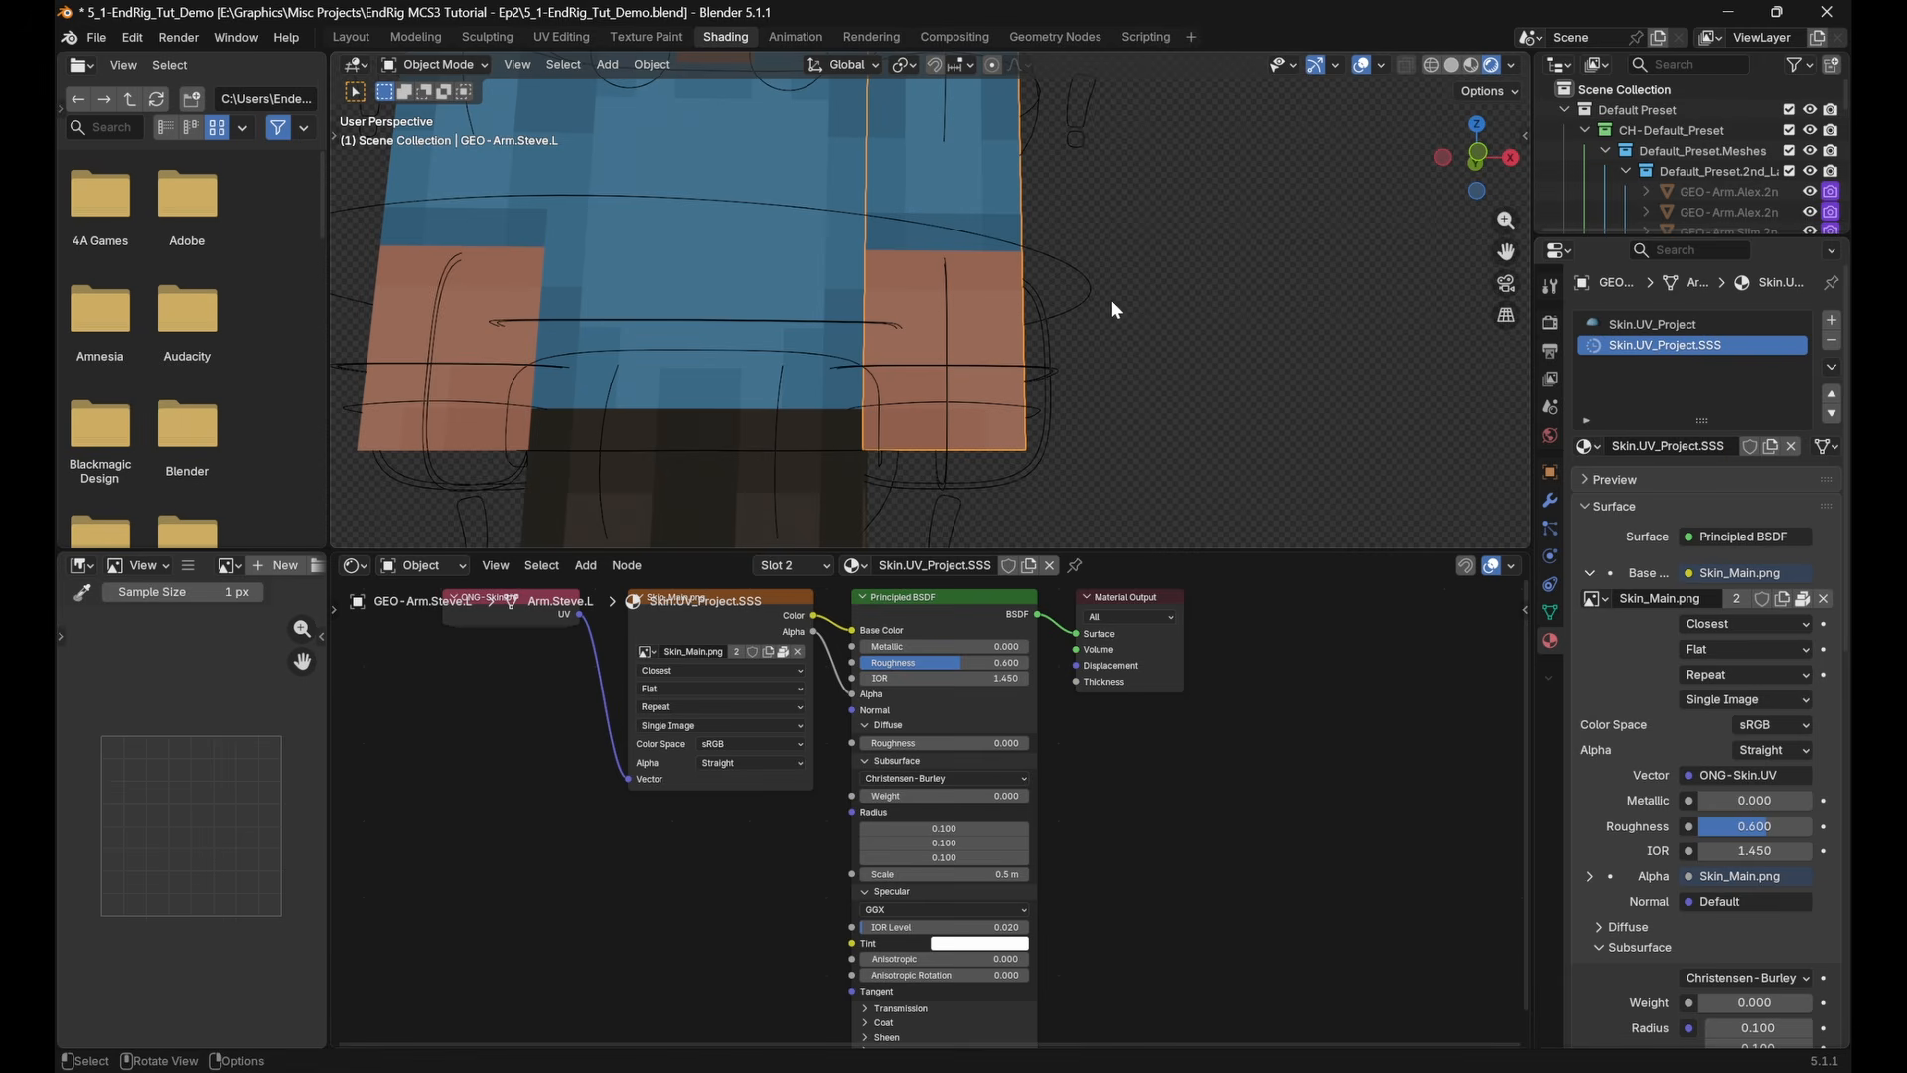
# Select all skin-coloured faces of the left hand in Edit Mode and assign the Skin.UV_Project.SSS material to them
pyautogui.press('Tab')
pyautogui.click(1479, 157)
pyautogui.press('3')
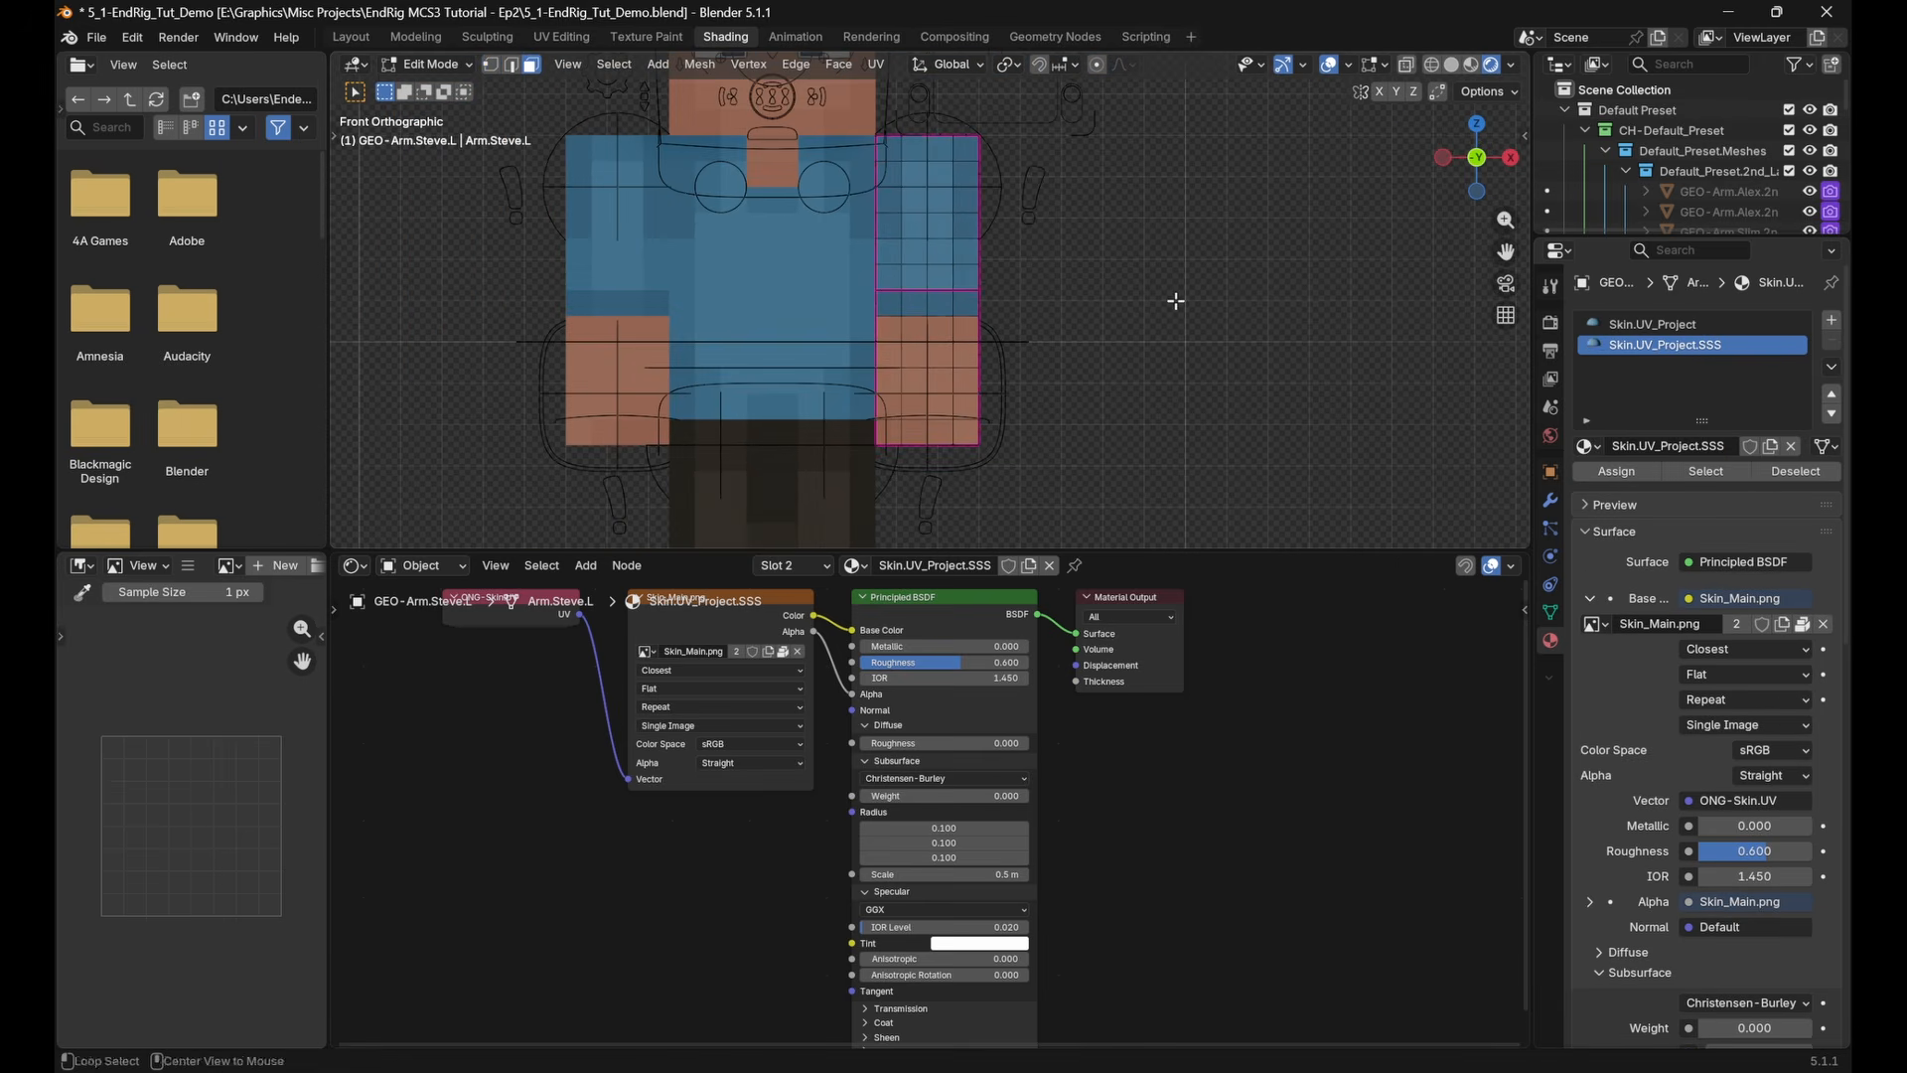
pyautogui.moveTo(865, 322); pyautogui.dragTo(1068, 532)
pyautogui.moveTo(1068, 507); pyautogui.dragTo(1098, 422, button='middle')
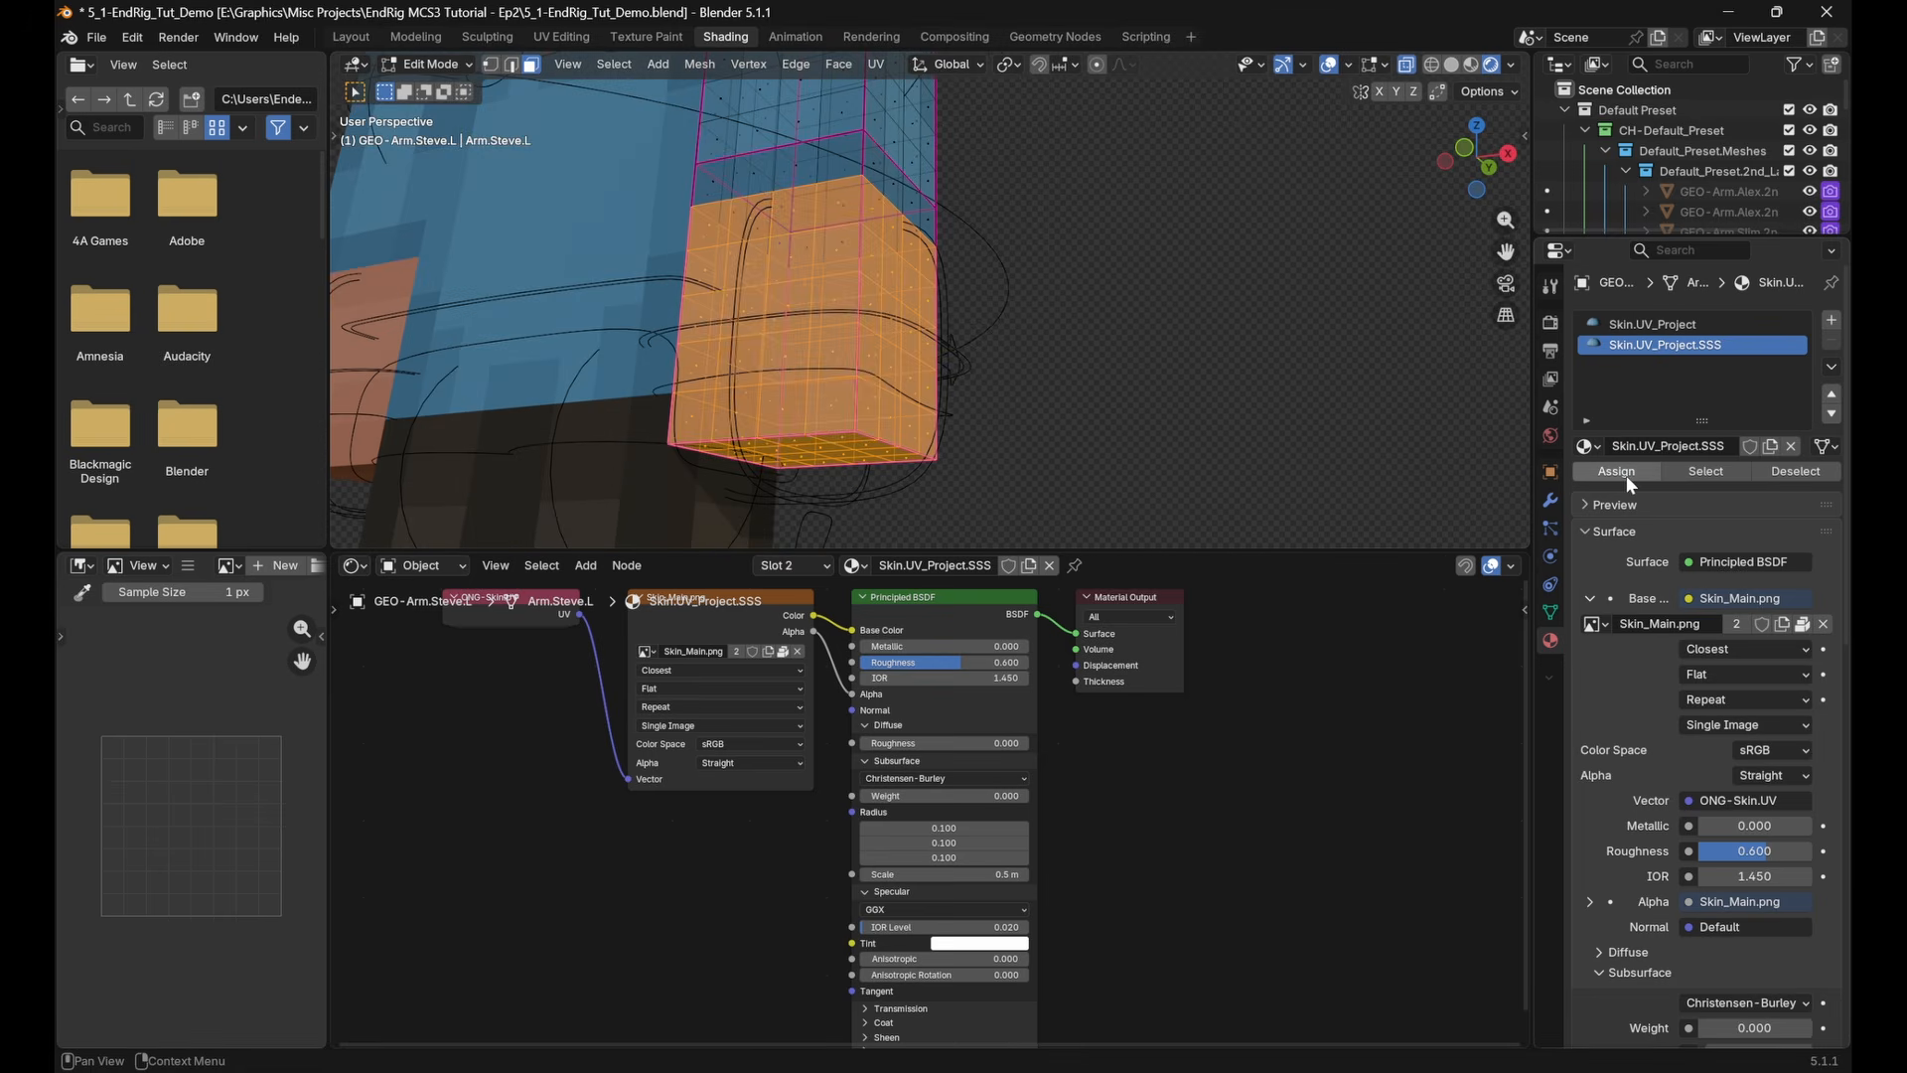
pyautogui.click(1764, 471)
pyautogui.click(1728, 472)
pyautogui.click(1788, 473)
pyautogui.click(1728, 473)
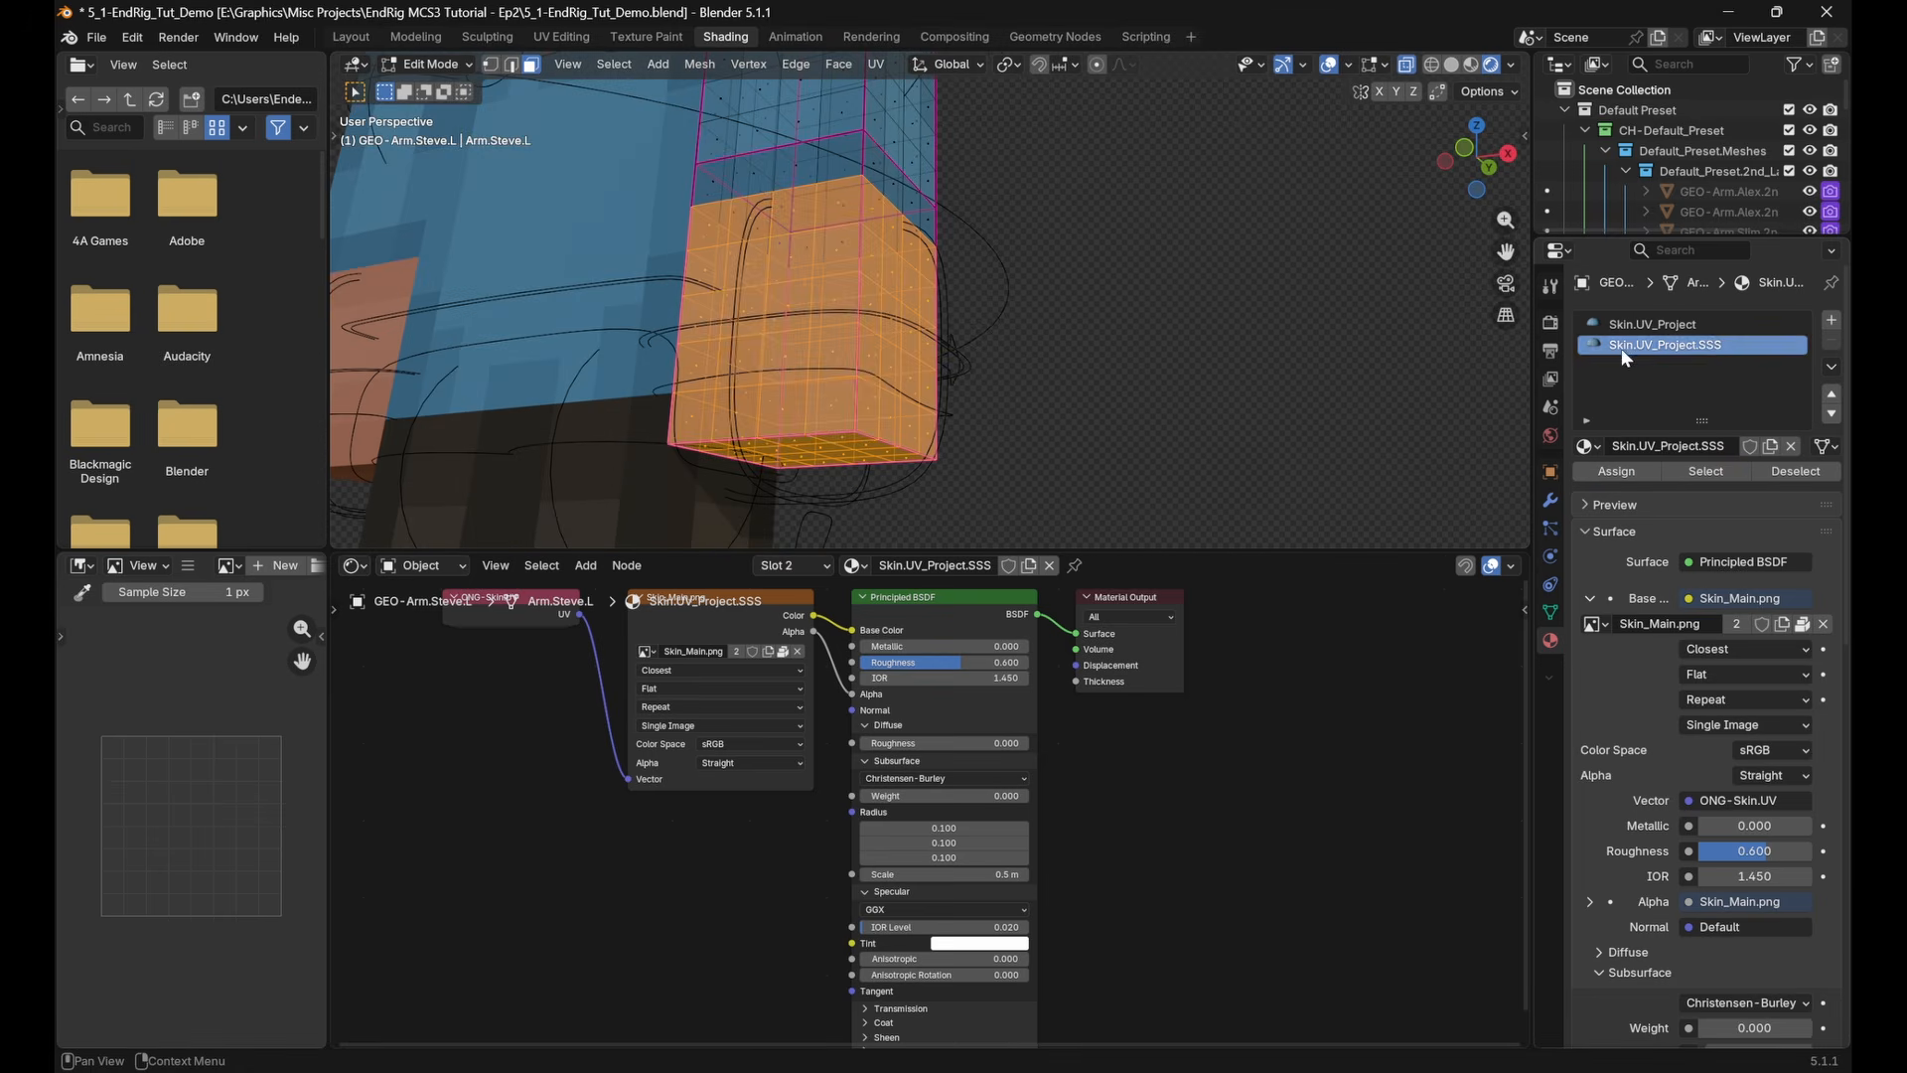
pyautogui.keyDown('shift'); pyautogui.moveTo(795, 299); pyautogui.dragTo(846, 314, button='middle'); pyautogui.keyUp('shift')
pyautogui.press('Tab')
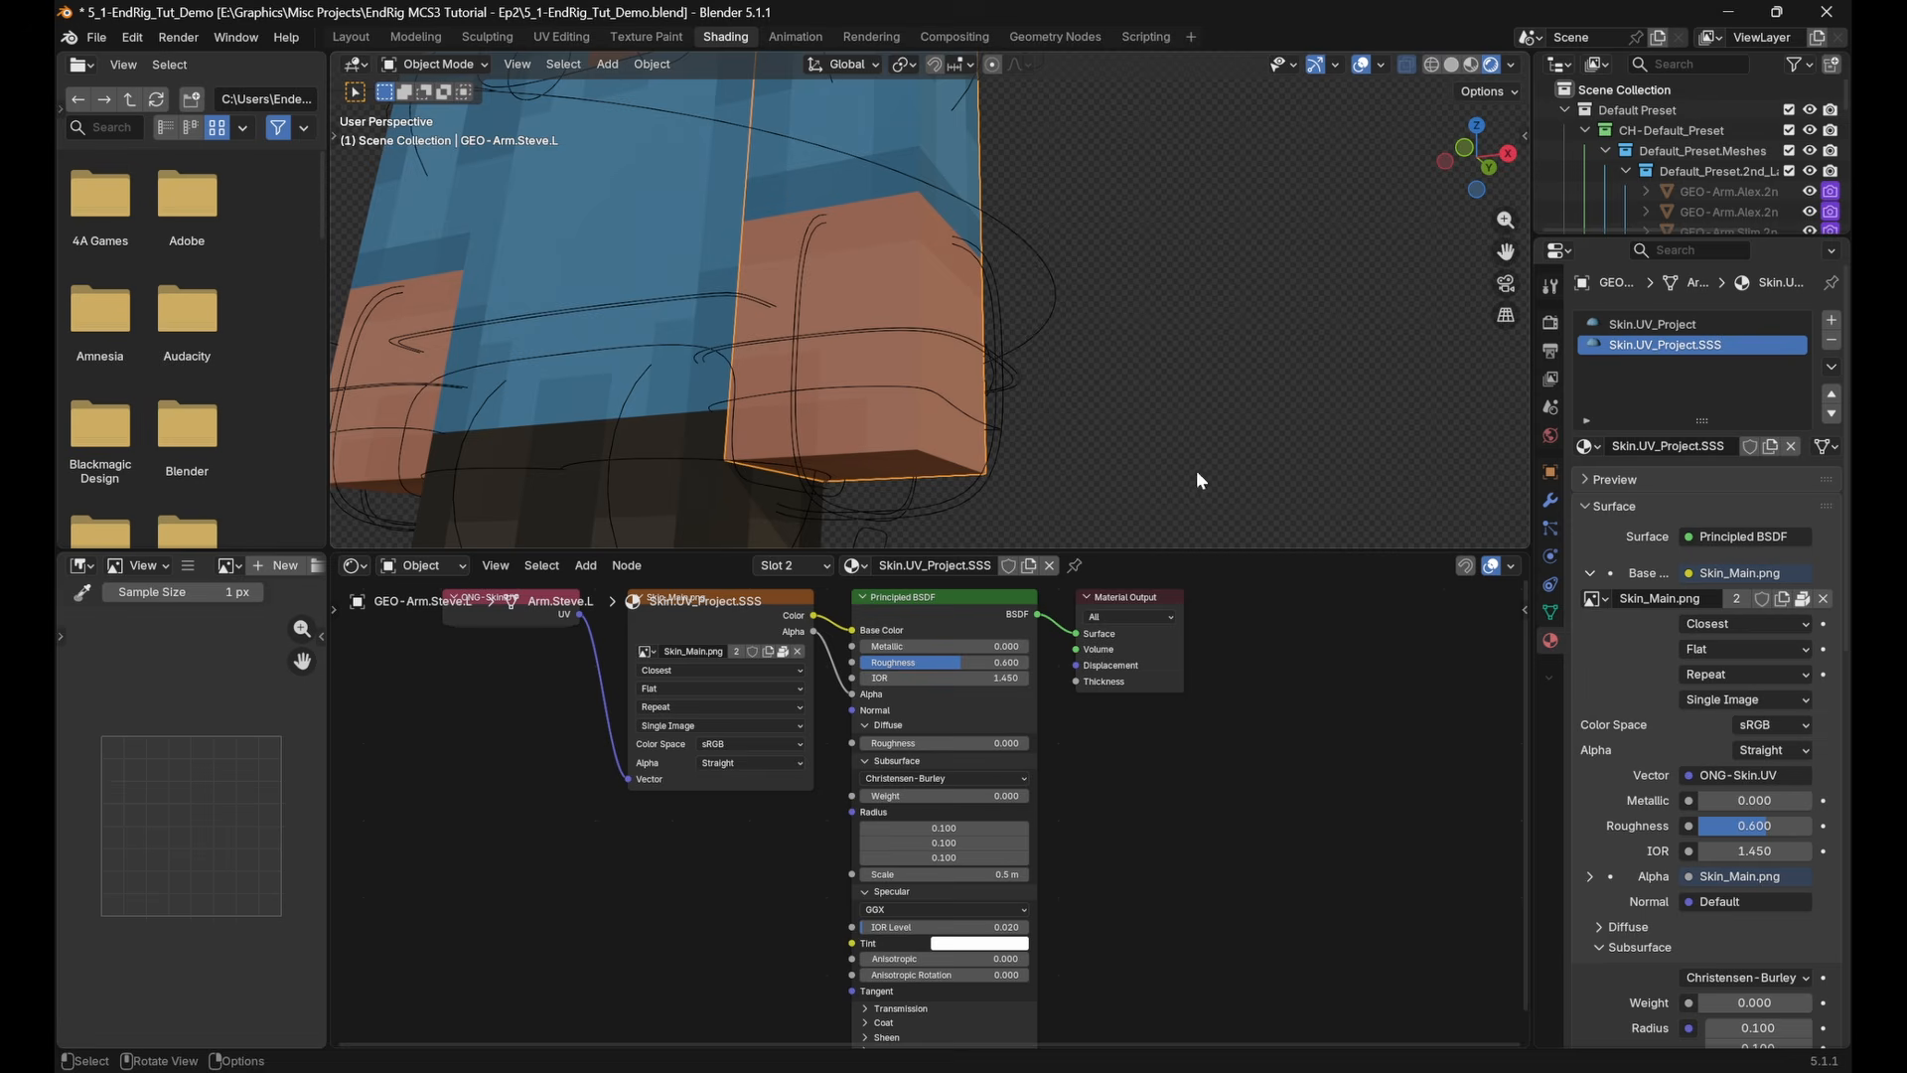
# Set the subsurface weight of Skin.UV_Project.SSS to 1.000 and check the shading on the left hand and arm
pyautogui.moveTo(958, 794); pyautogui.dragTo(1028, 796)
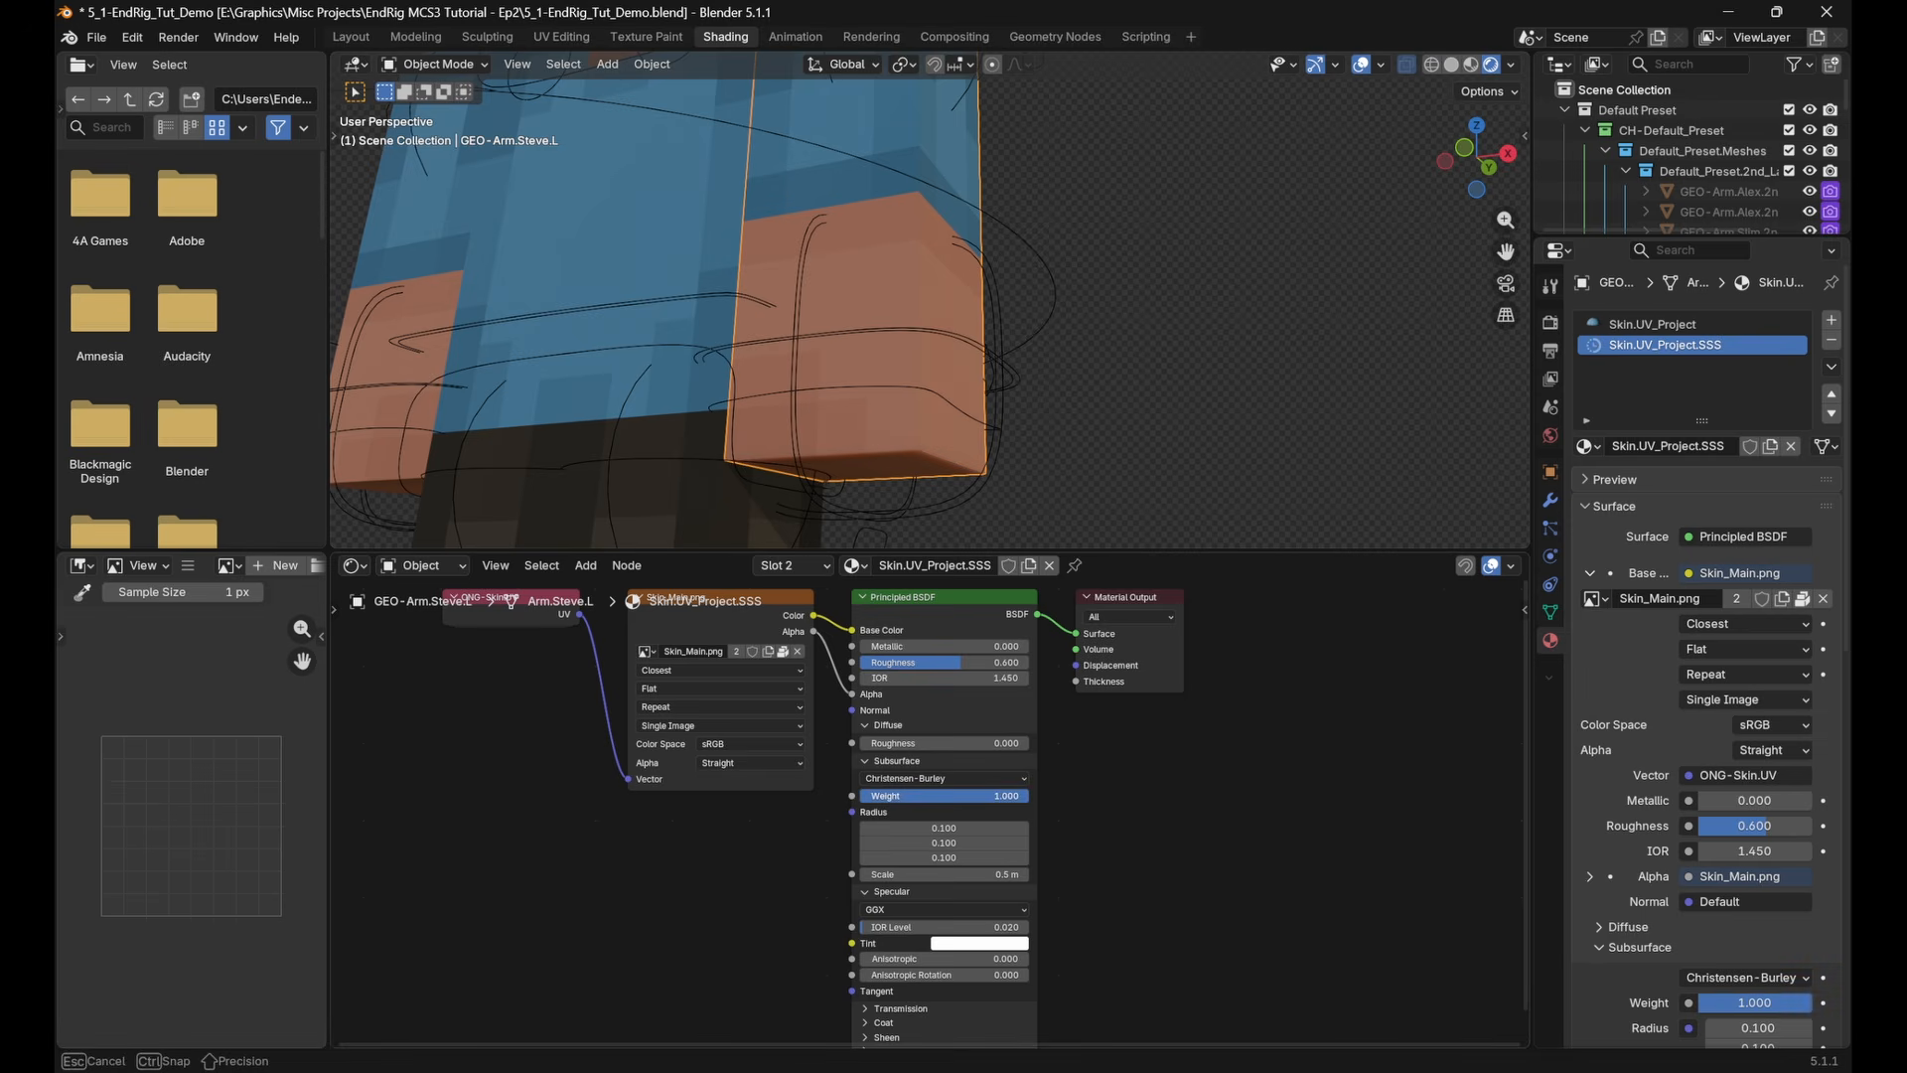
pyautogui.moveTo(1104, 266); pyautogui.dragTo(1086, 328, button='middle')
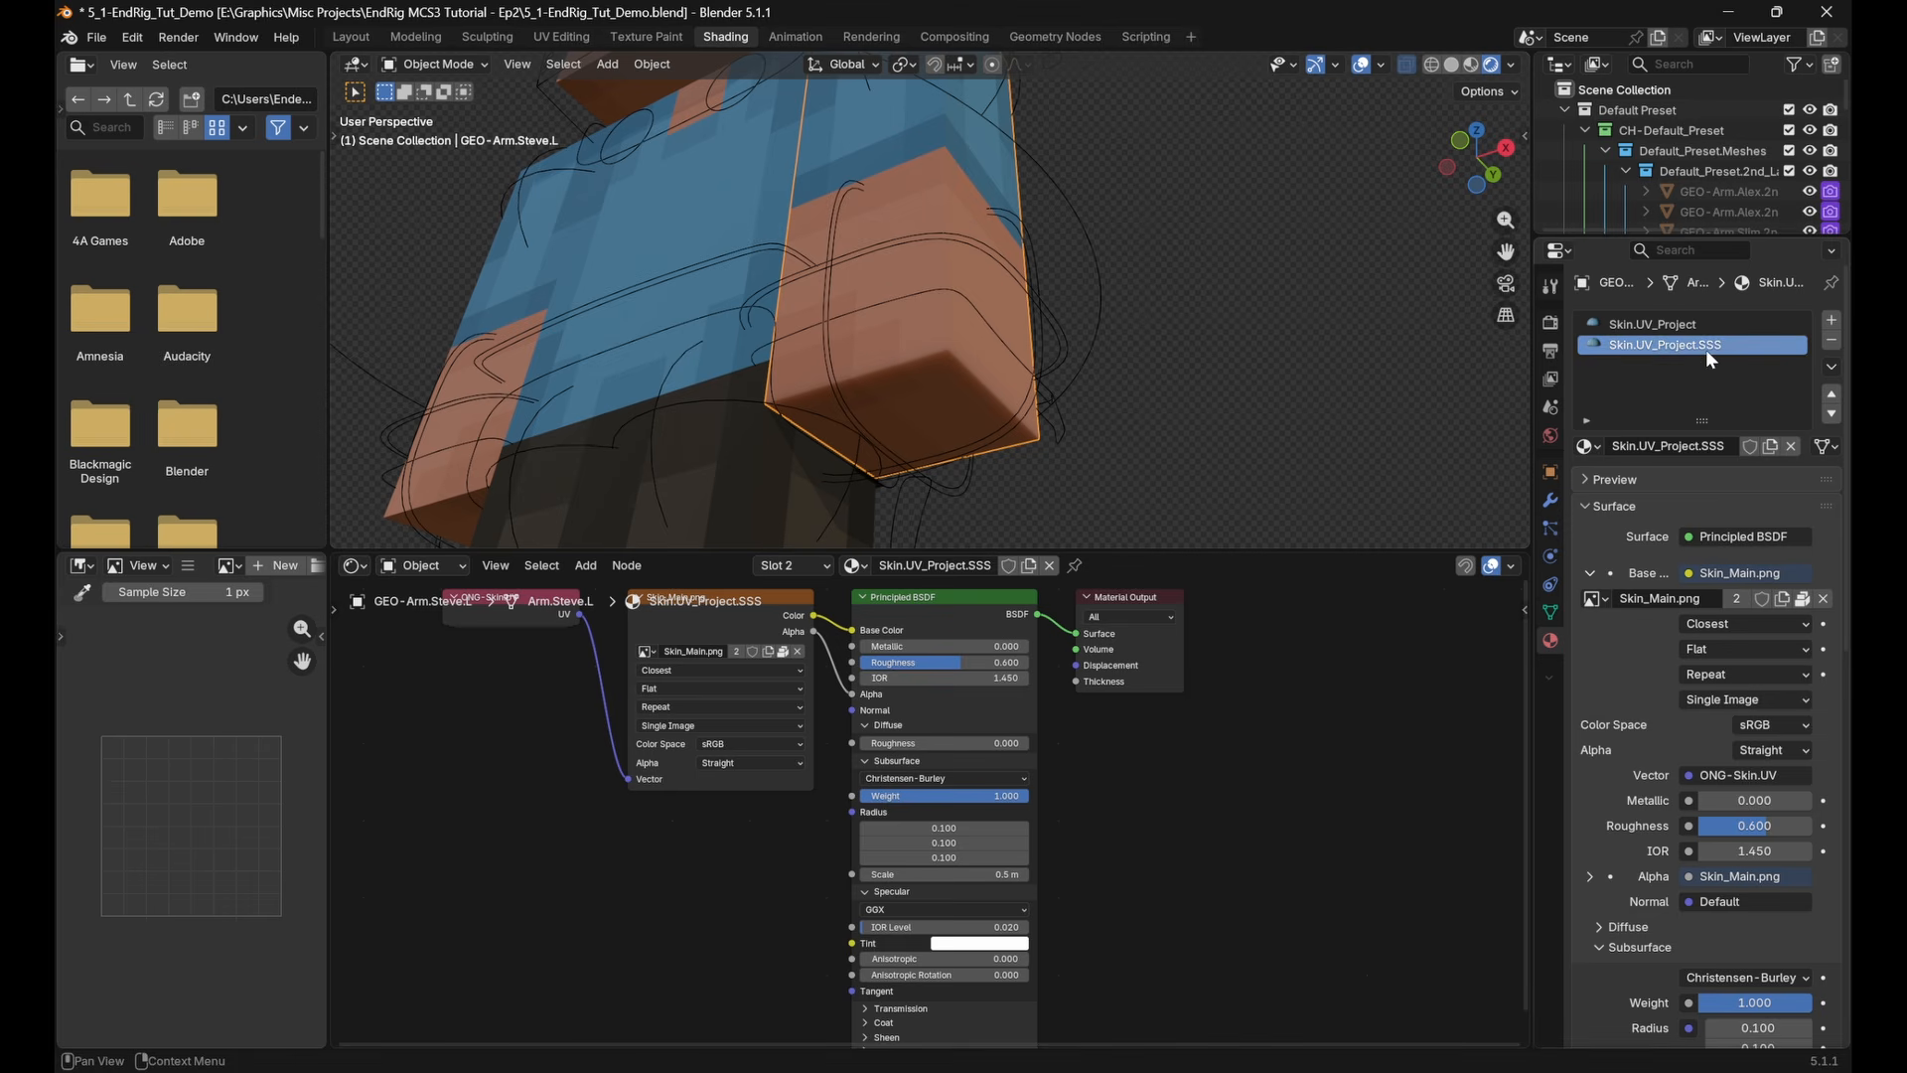
pyautogui.moveTo(1051, 315); pyautogui.dragTo(952, 400, button='middle')
pyautogui.scroll(-3, 954, 389)
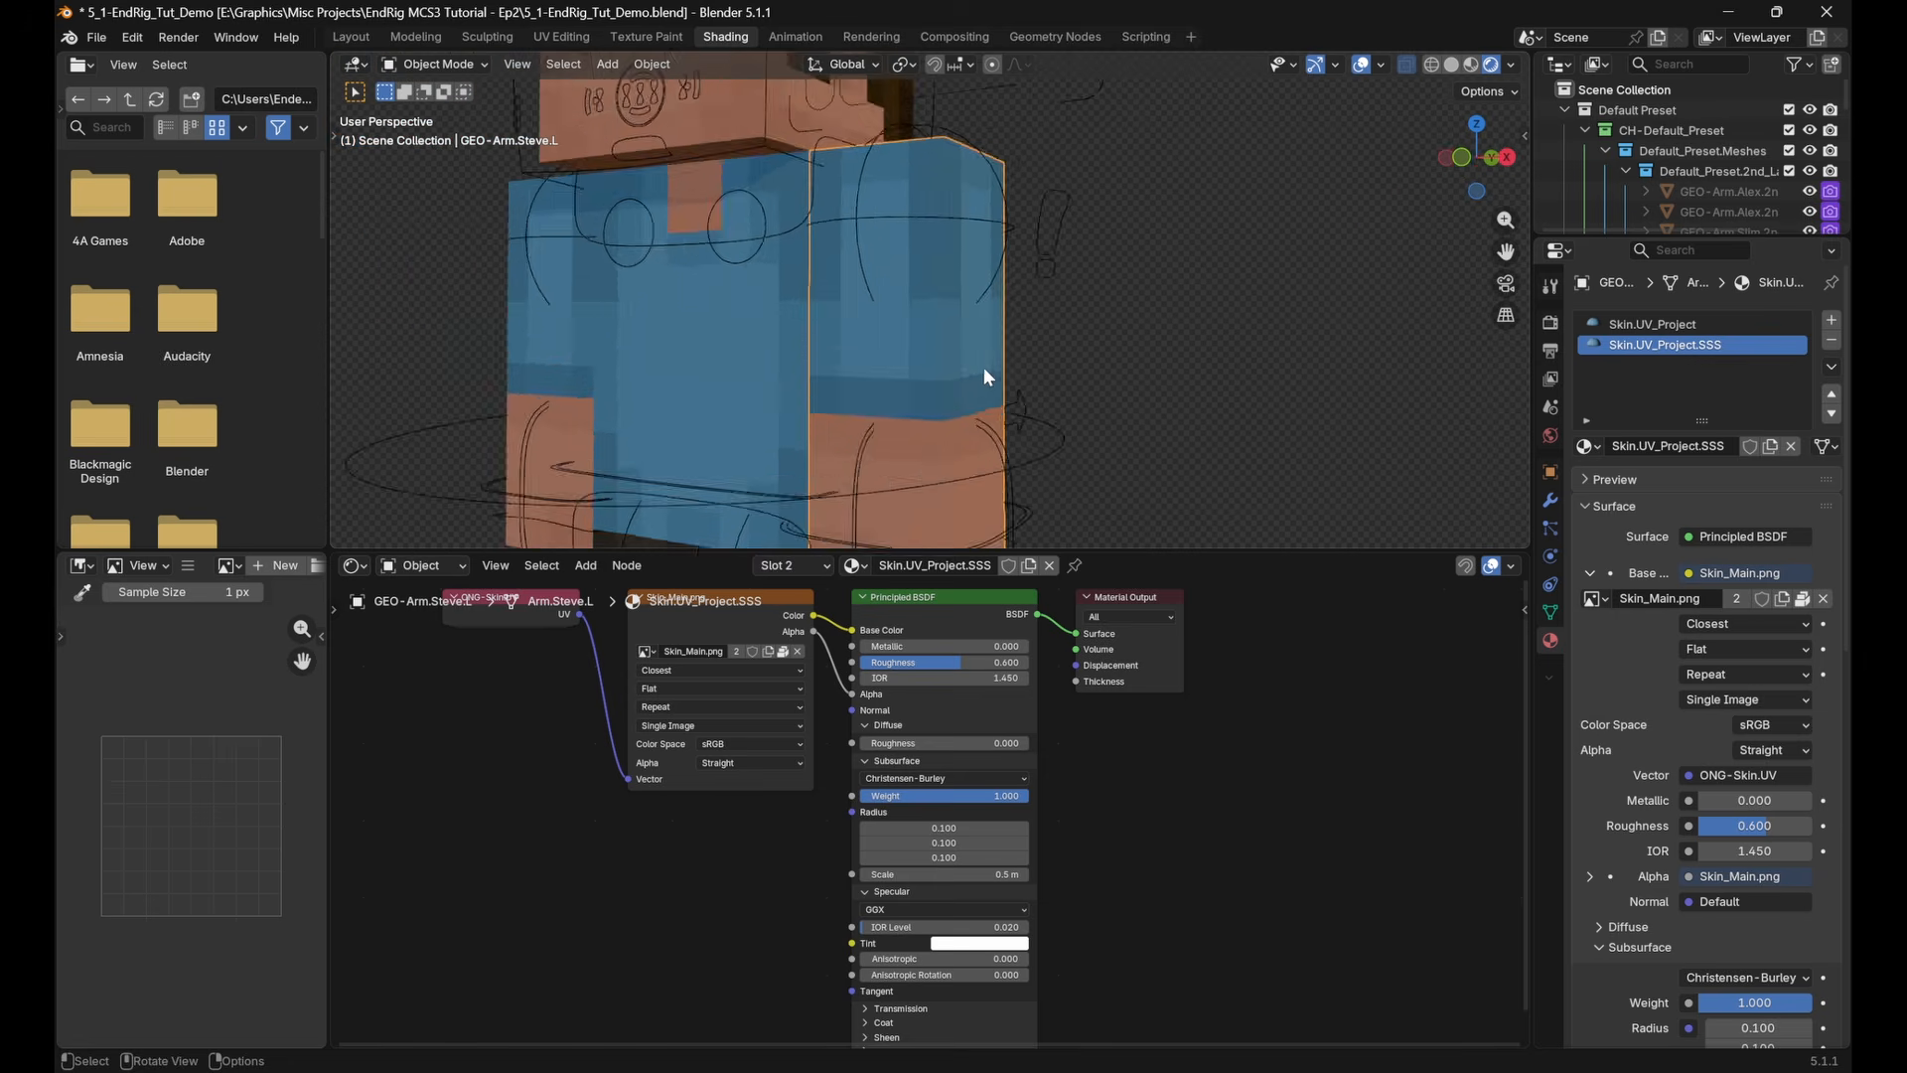
pyautogui.scroll(-3, 994, 366)
pyautogui.moveTo(1051, 364); pyautogui.dragTo(1105, 320, button='middle')
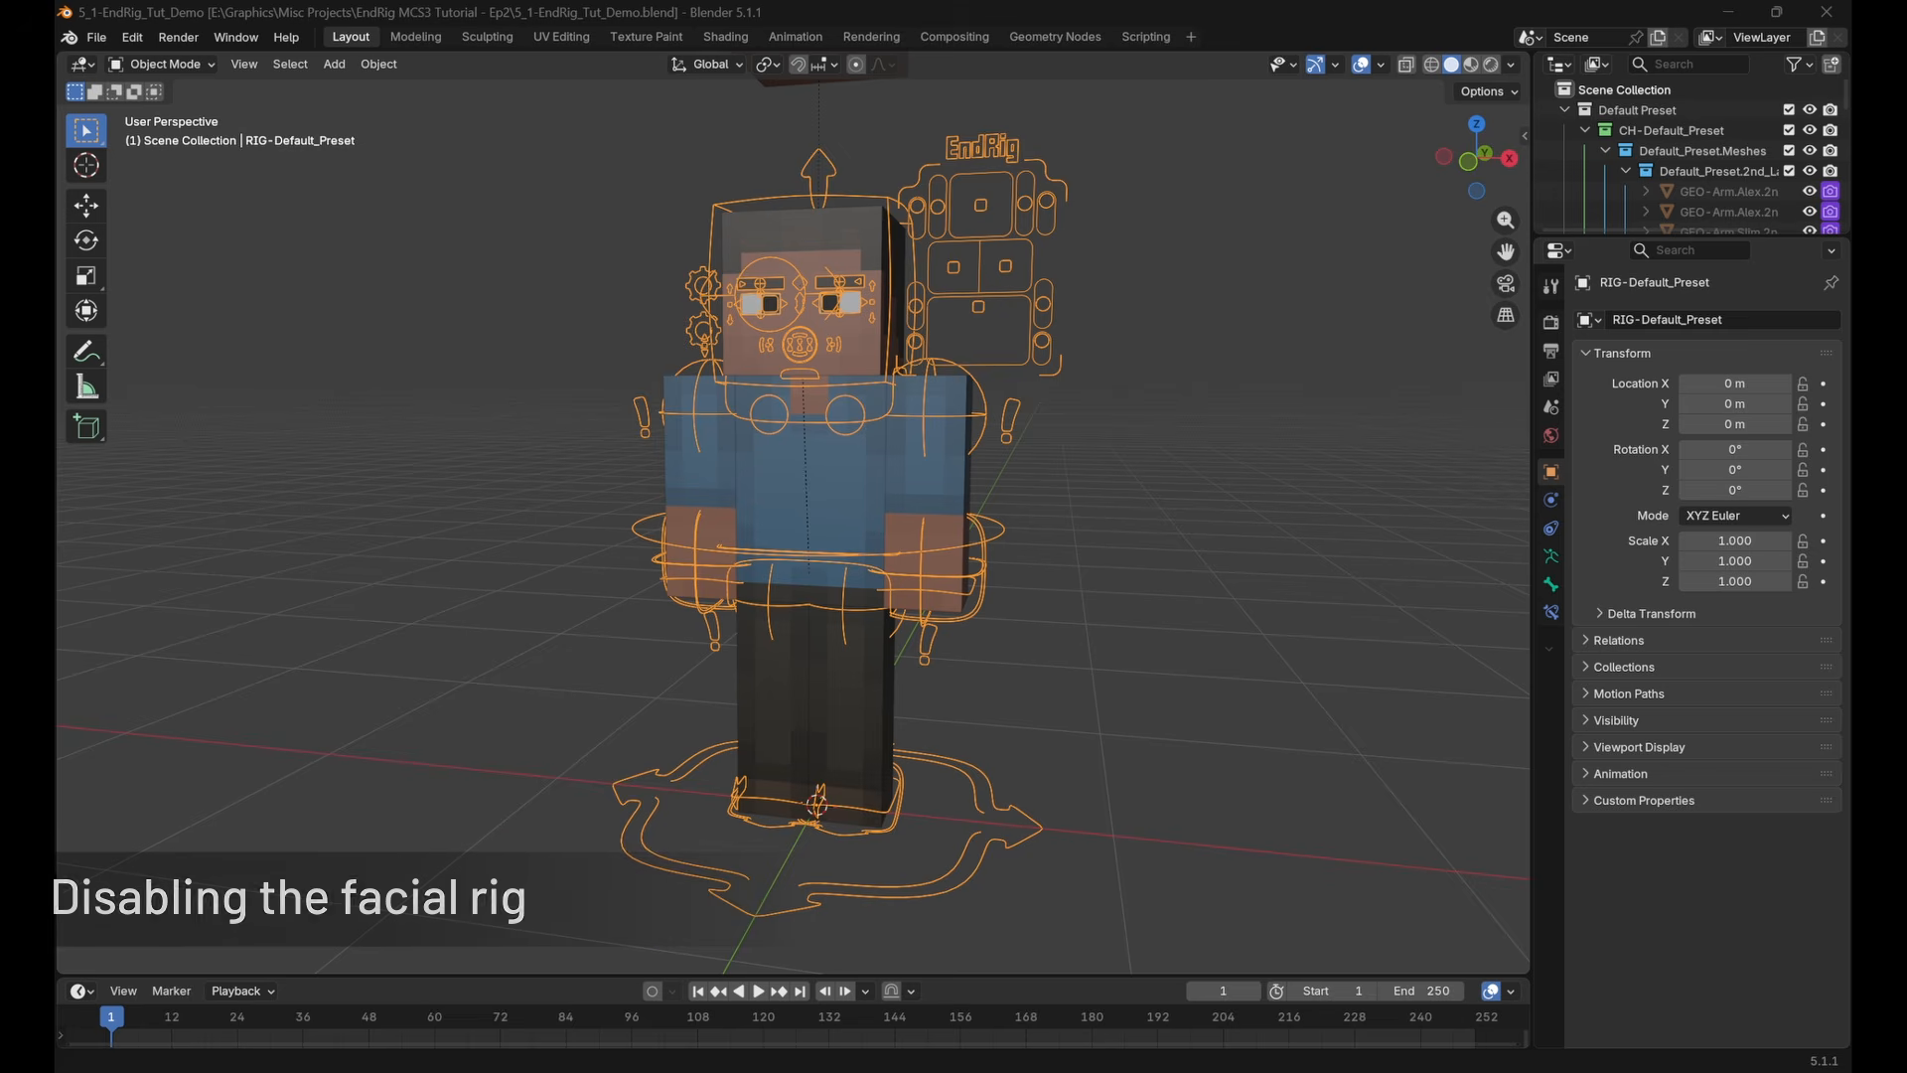
pyautogui.keyDown('shift'); pyautogui.moveTo(1179, 489); pyautogui.dragTo(1100, 537, button='middle'); pyautogui.keyUp('shift')
pyautogui.scroll(2, 1093, 526)
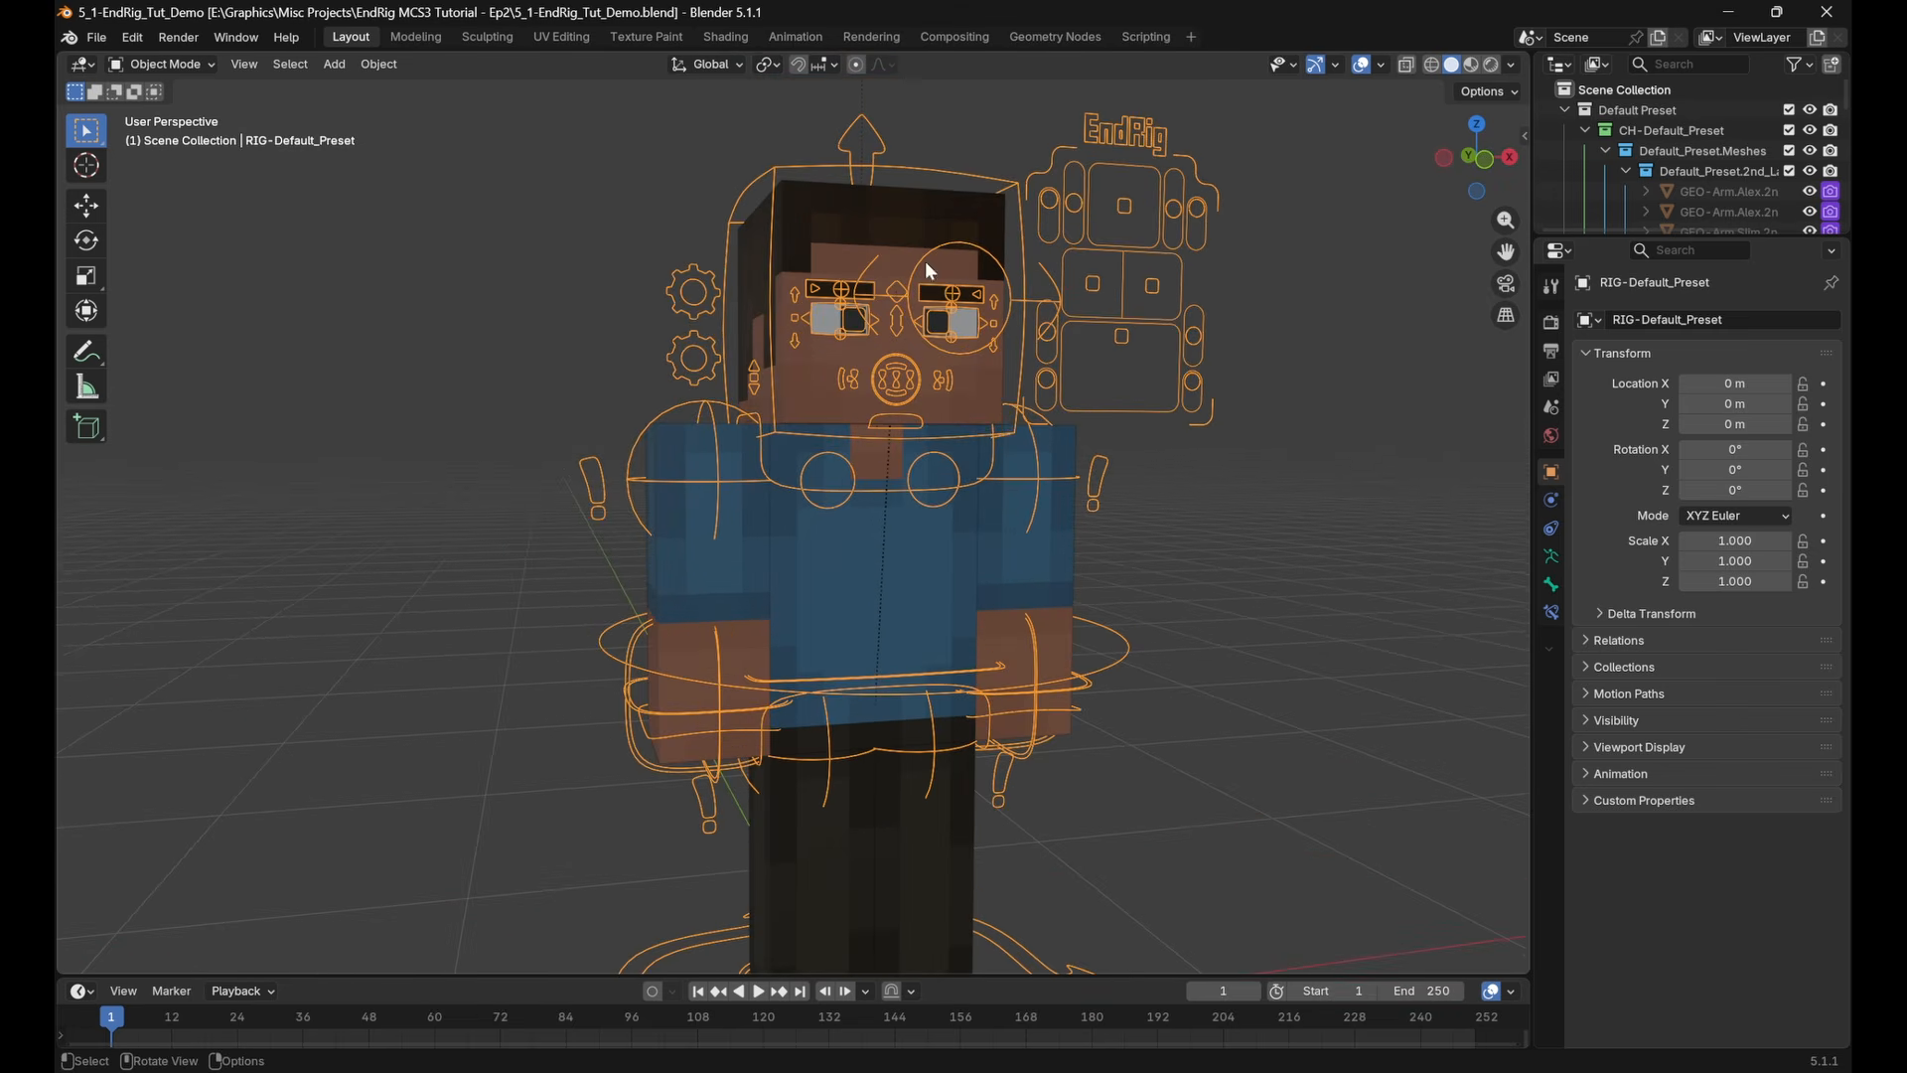
pyautogui.scroll(1, 1148, 374)
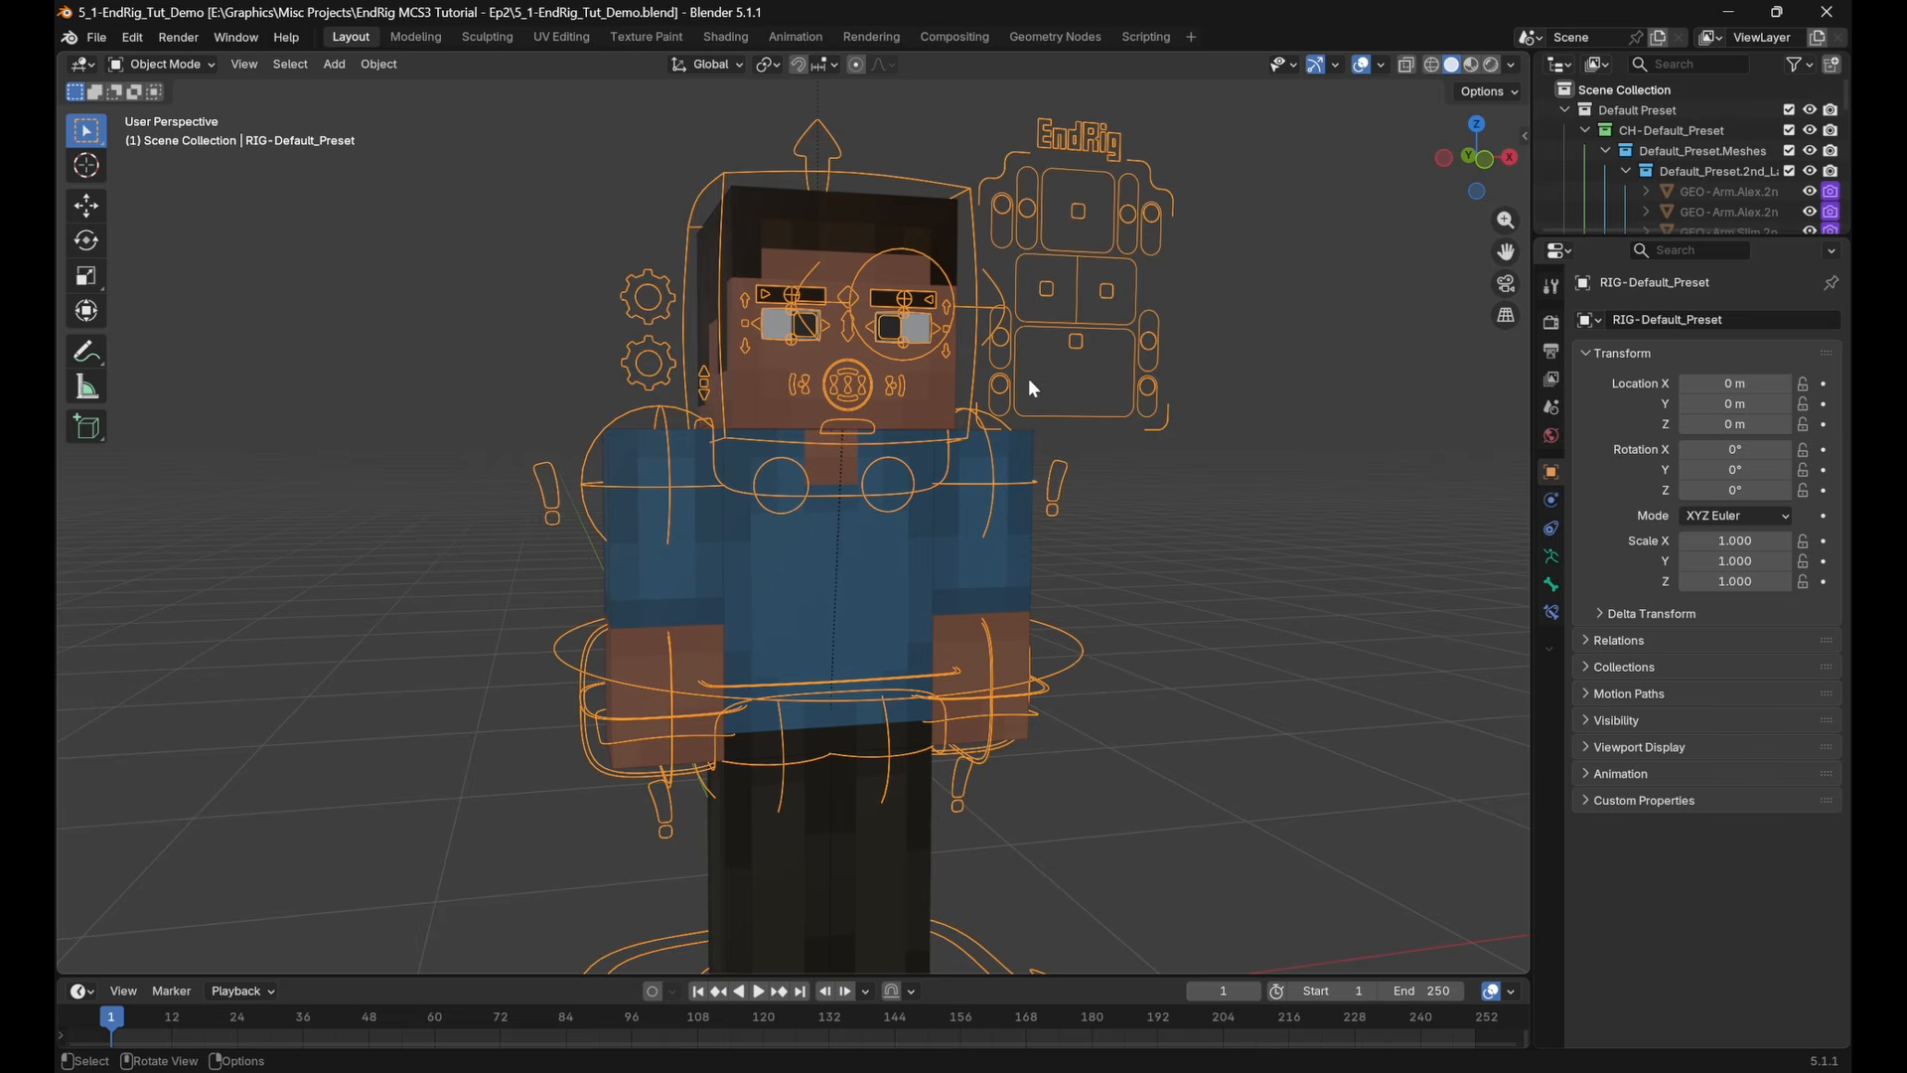
pyautogui.scroll(-1, 1033, 389)
pyautogui.scroll(-1, 1109, 527)
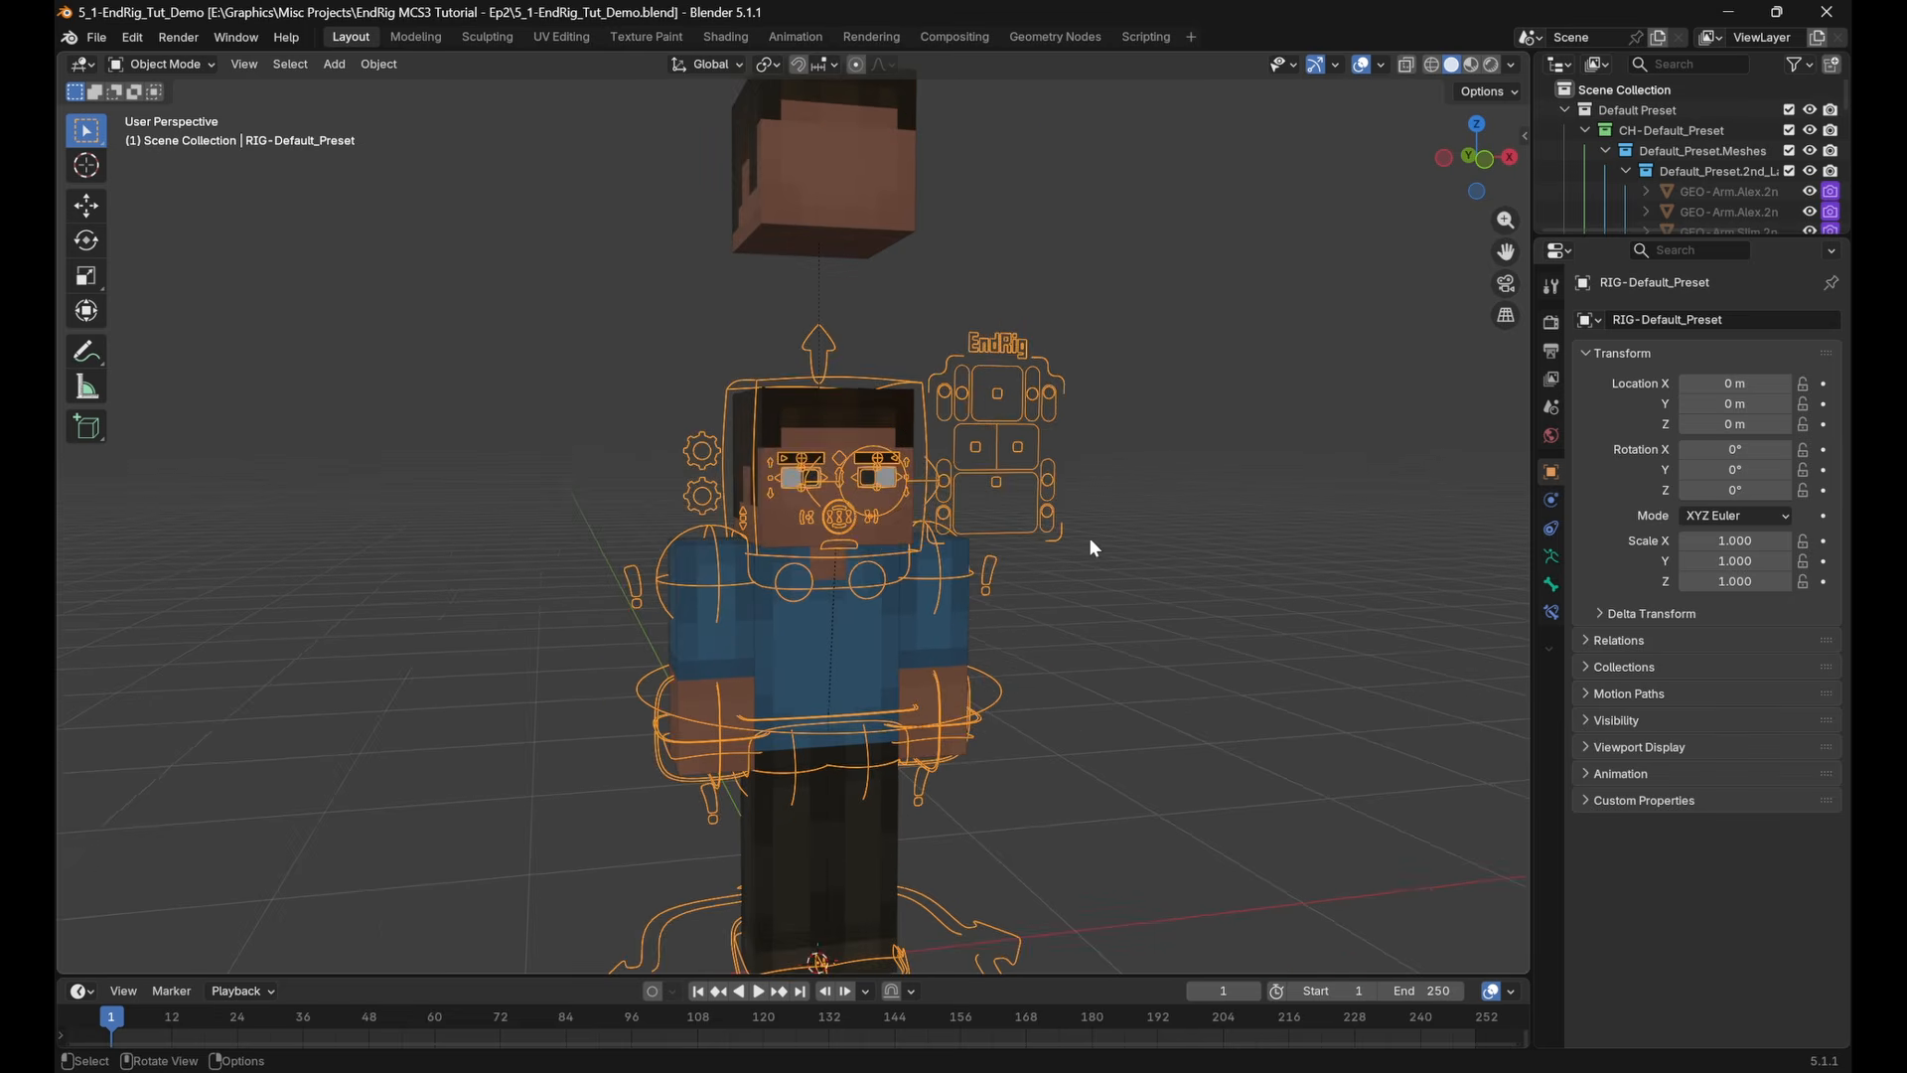
pyautogui.scroll(1, 1034, 476)
pyautogui.scroll(1, 1064, 477)
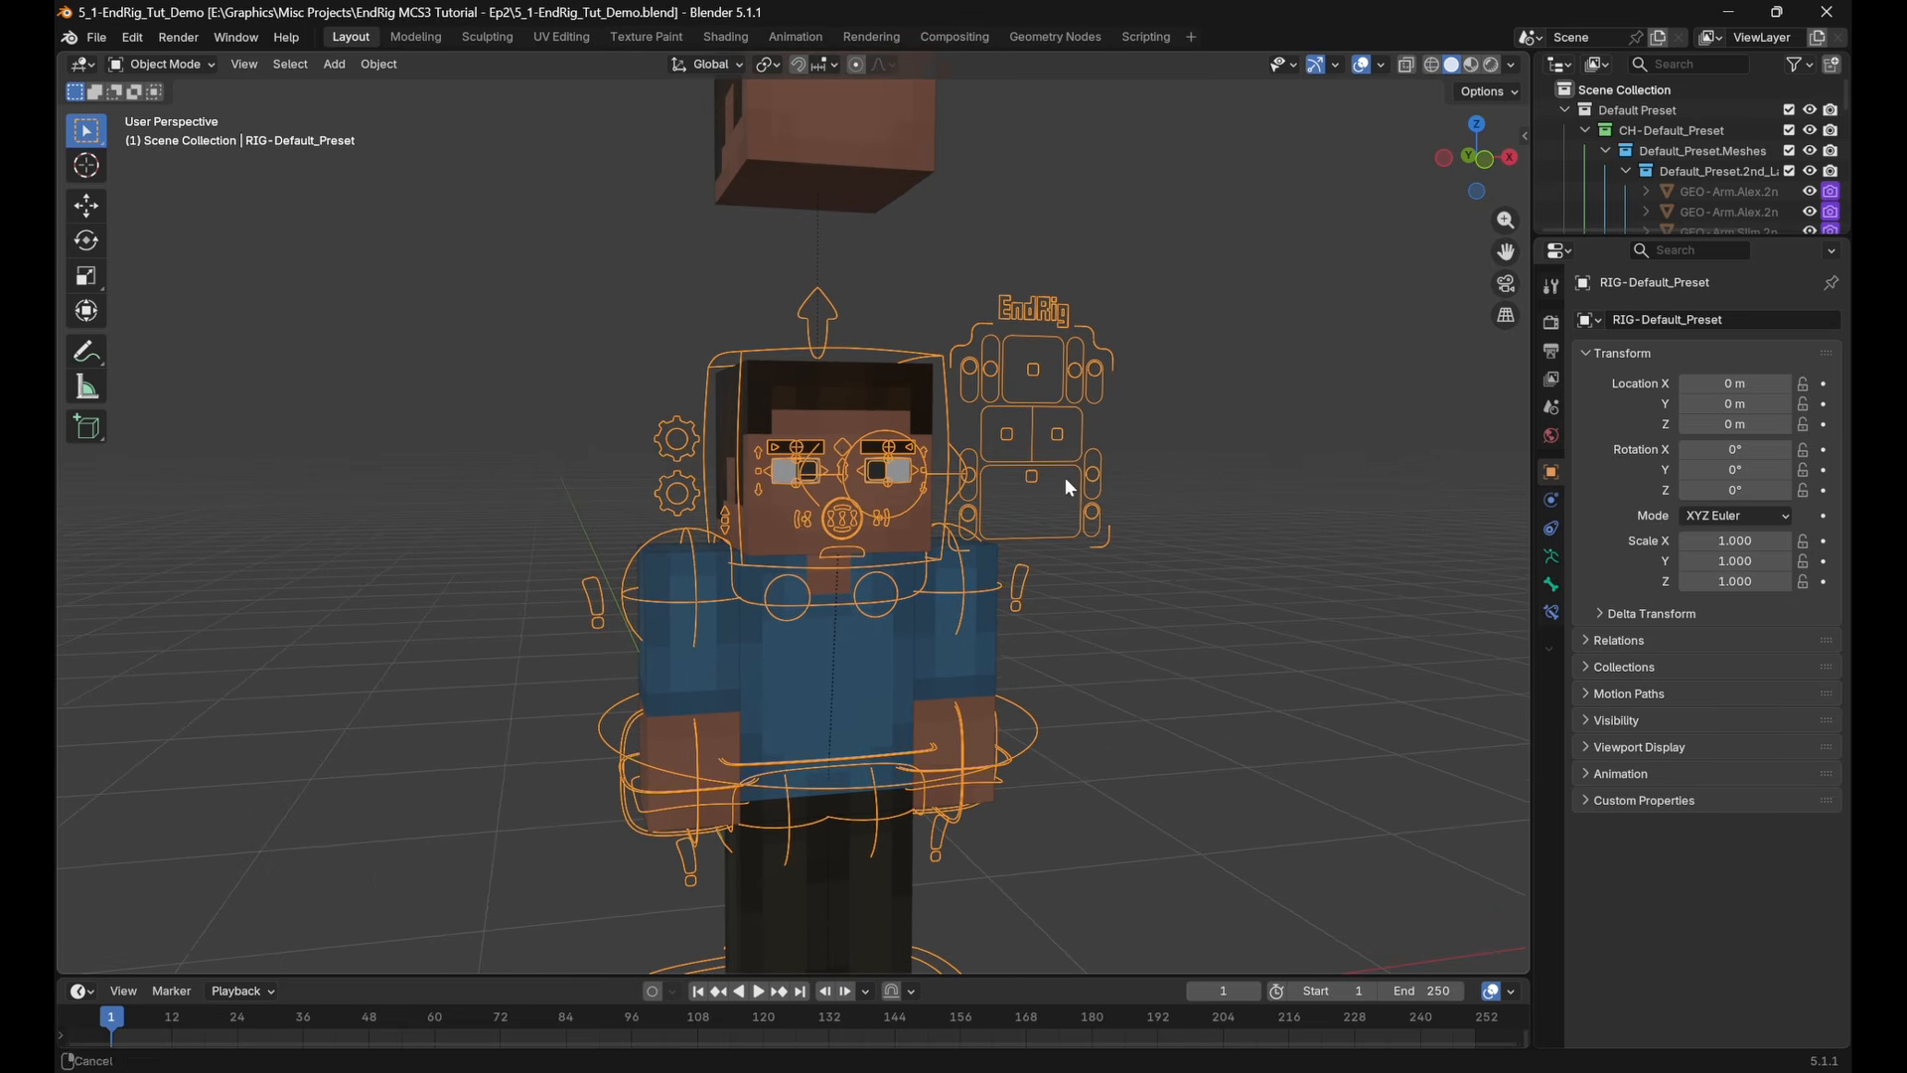
# Split the 3D viewport vertically and turn the narrower new area into an Outliner
pyautogui.rightClick(489, 59)
pyautogui.click(447, 74)
pyautogui.click(449, 75)
pyautogui.click(83, 64)
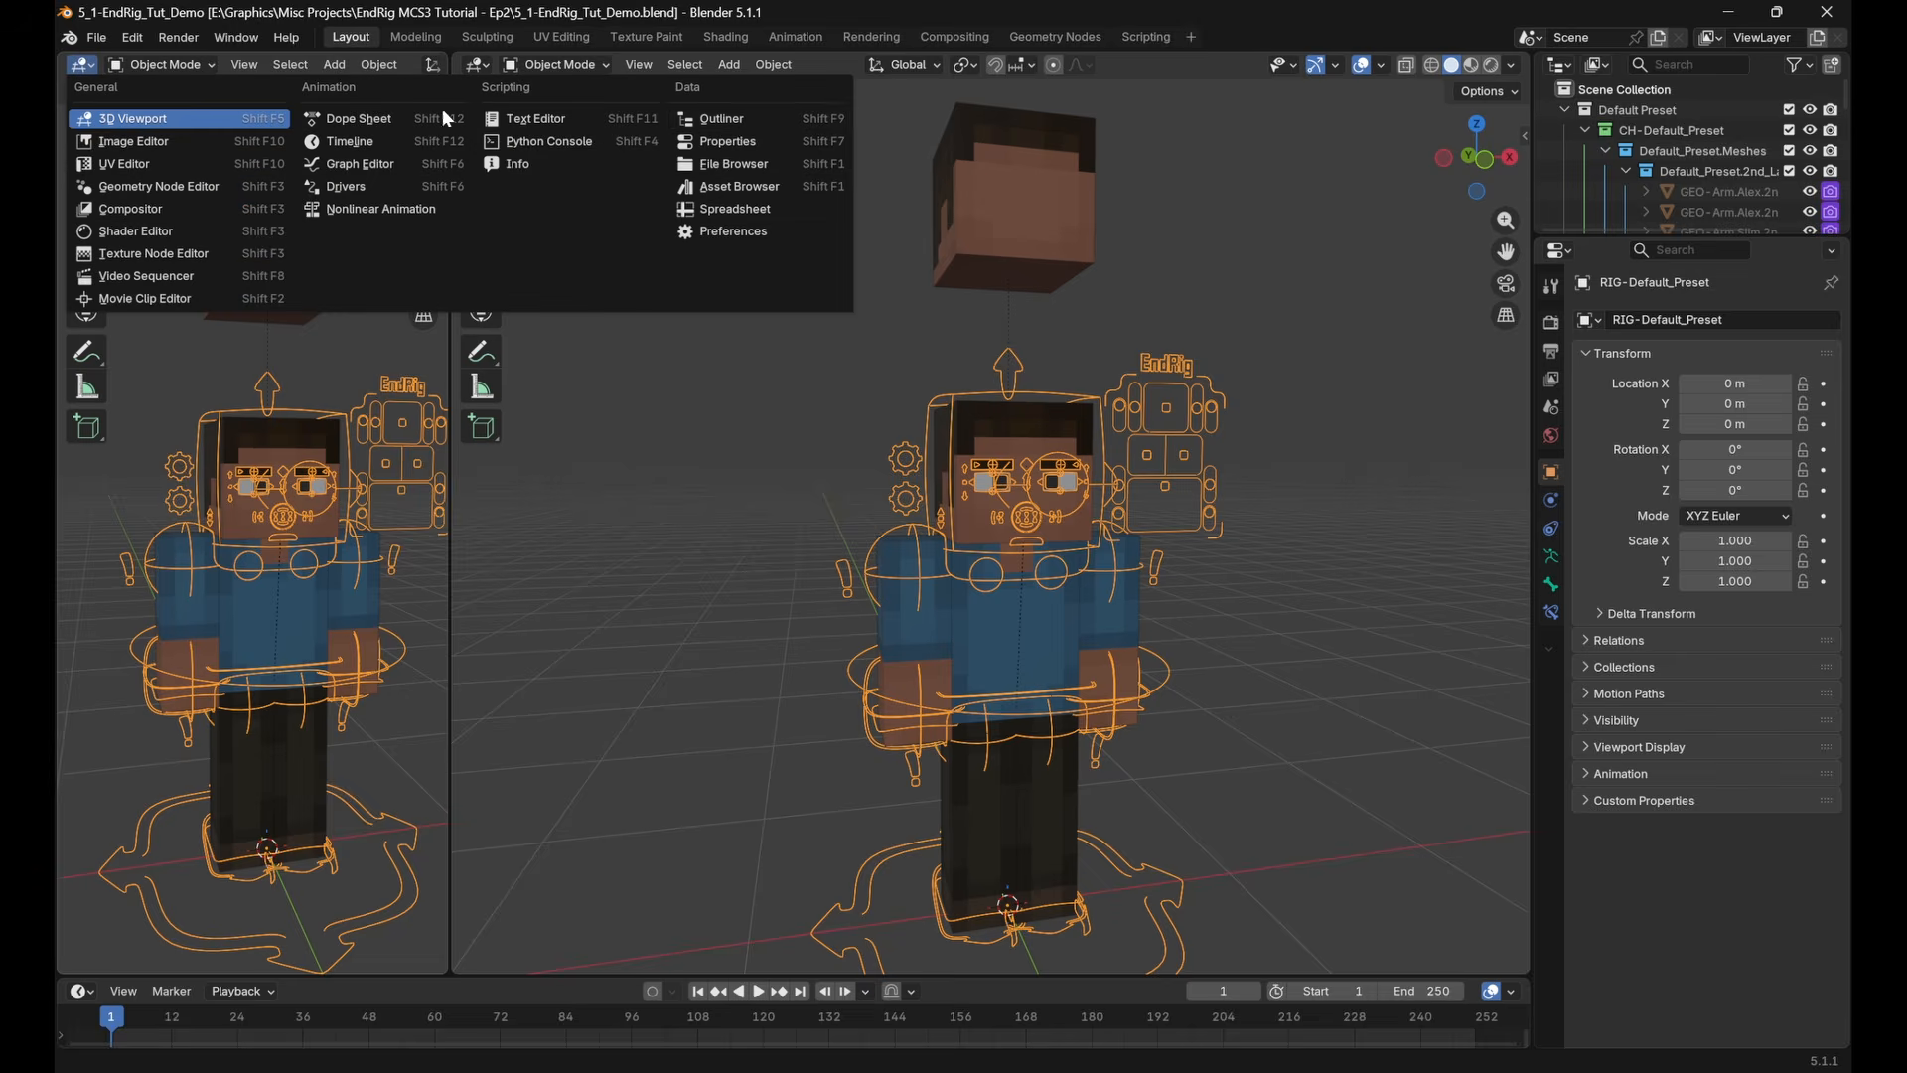
pyautogui.click(739, 122)
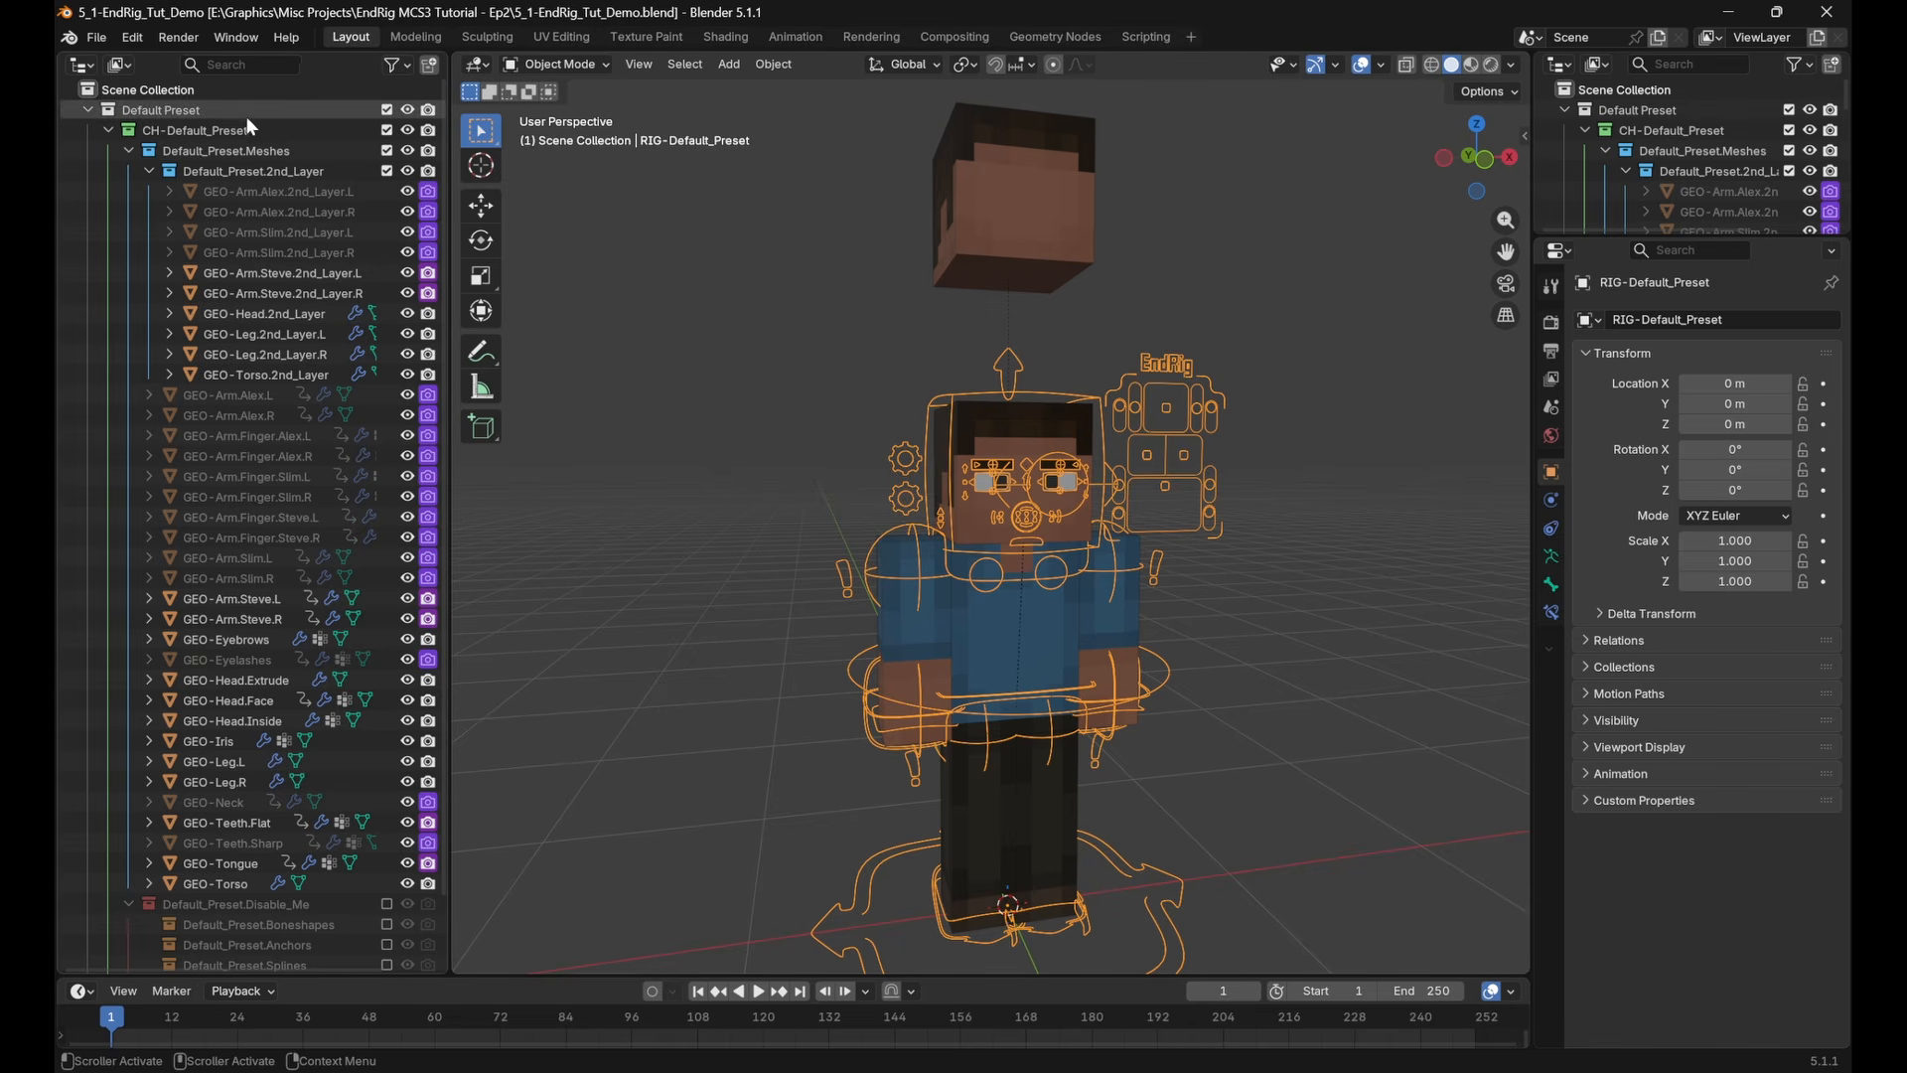
# Create a new collection inside the Default_Preset.Meshes collection
pyautogui.click(211, 130)
pyautogui.click(246, 150)
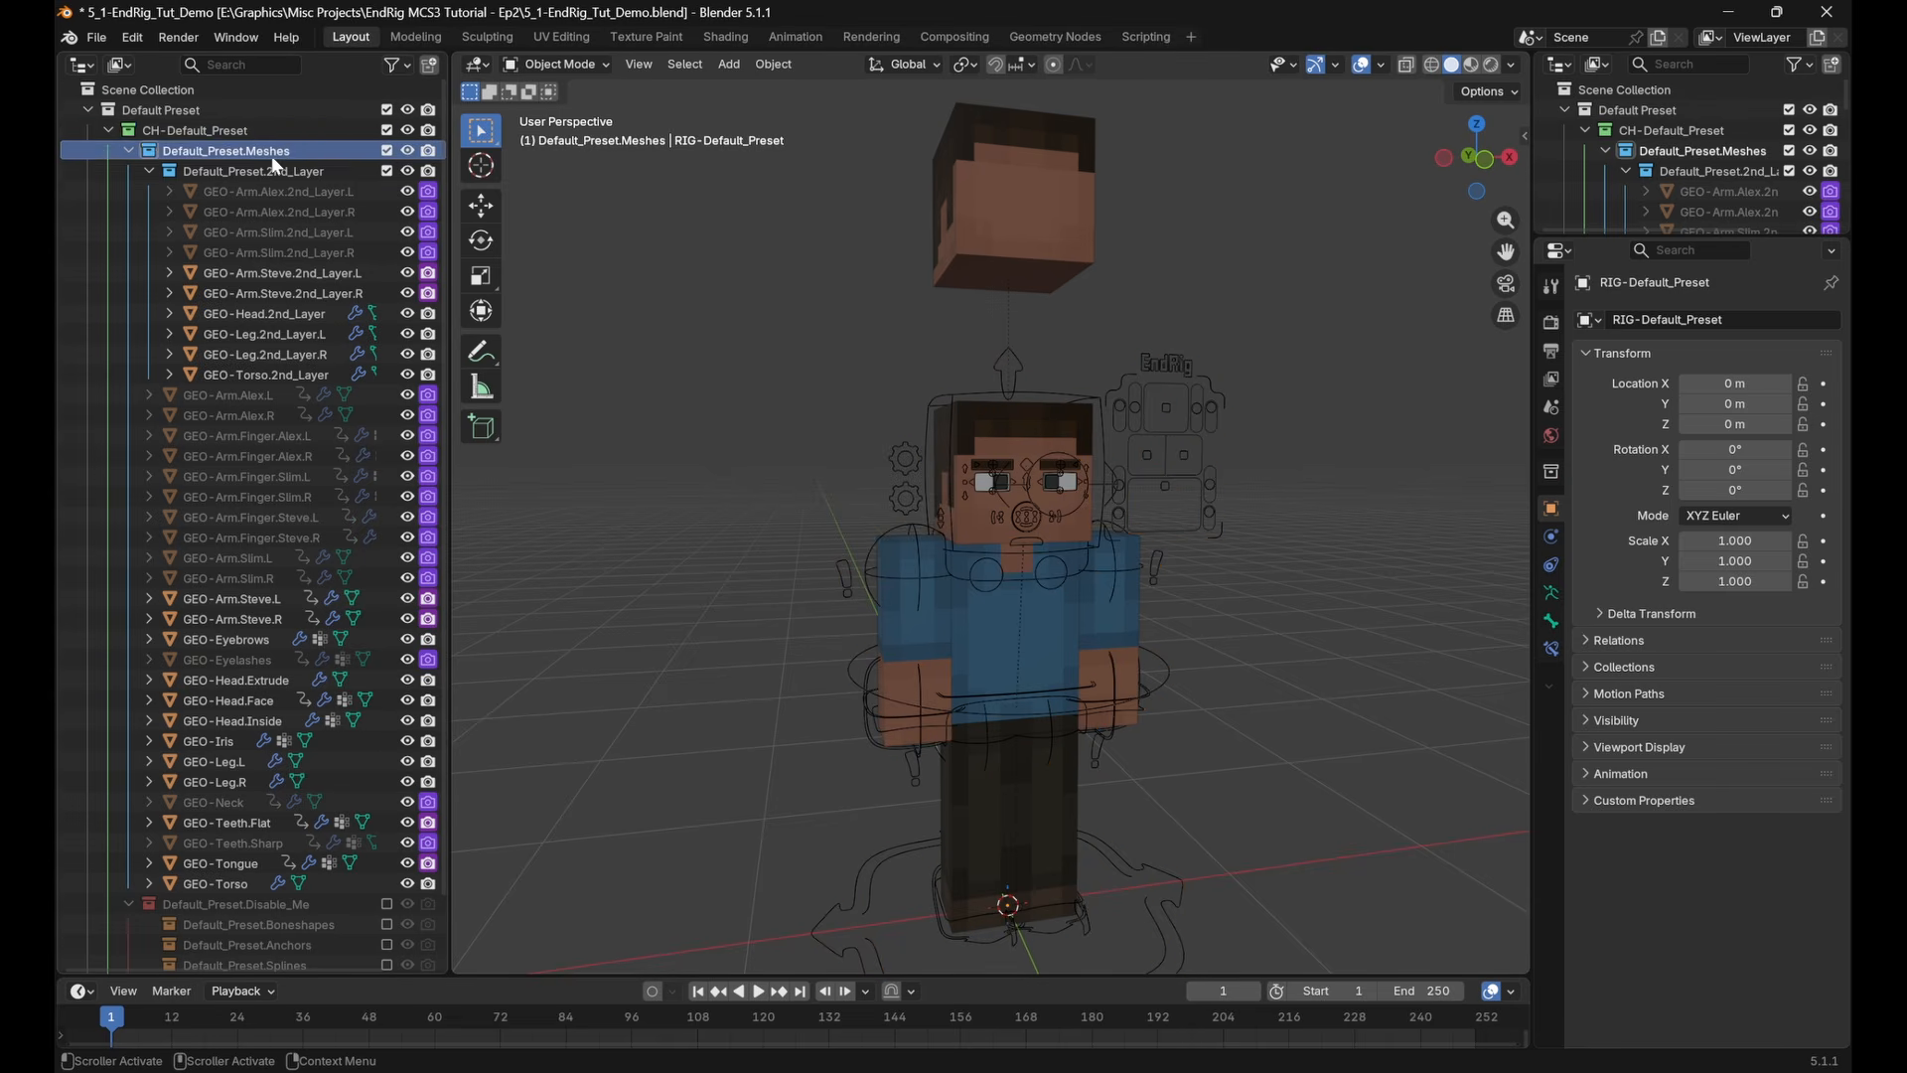
pyautogui.rightClick(275, 165)
pyautogui.click(240, 151)
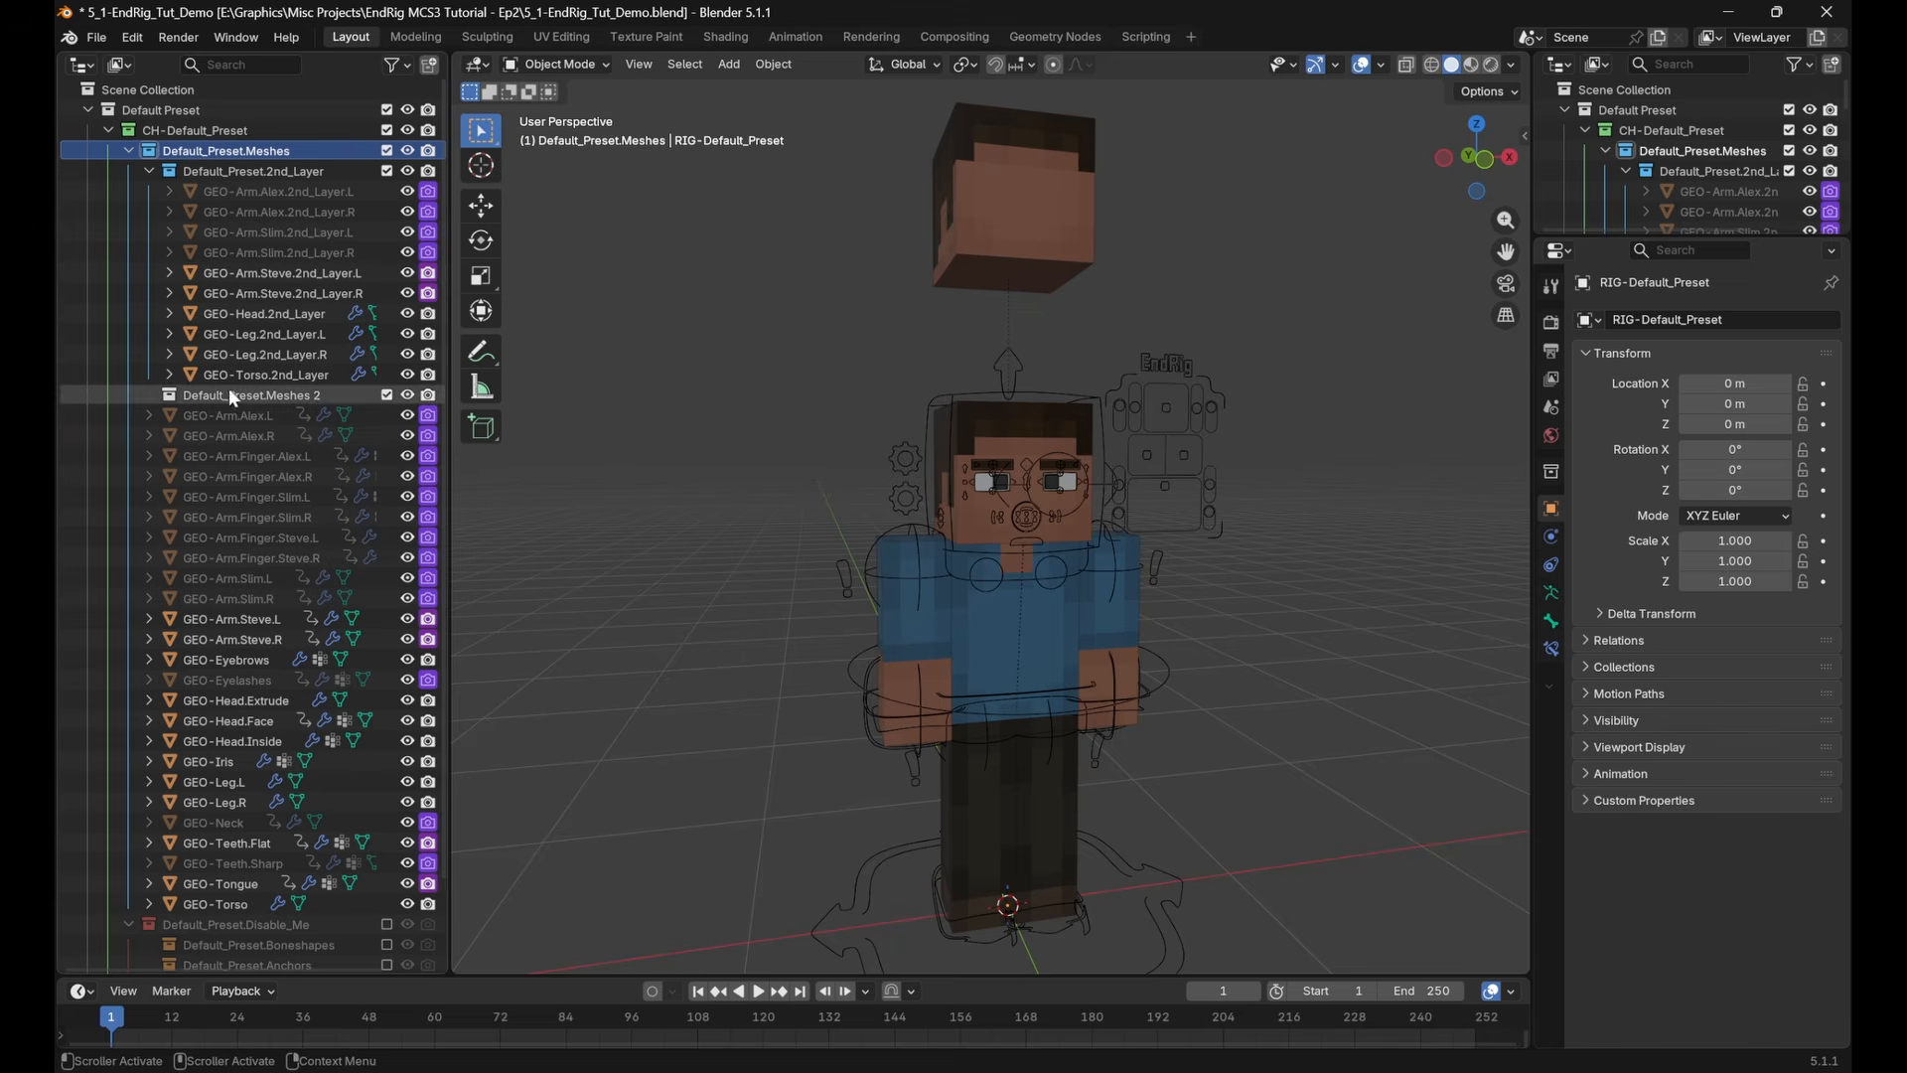
# Move GEO-Eyebrows, Iris, Head.Face, Head.Inside, Teeth.Flat, Teeth.Sharp and Tongue into the Default_Preset.Meshes 2 collection
pyautogui.scroll(10, 1083, 471)
pyautogui.click(926, 333)
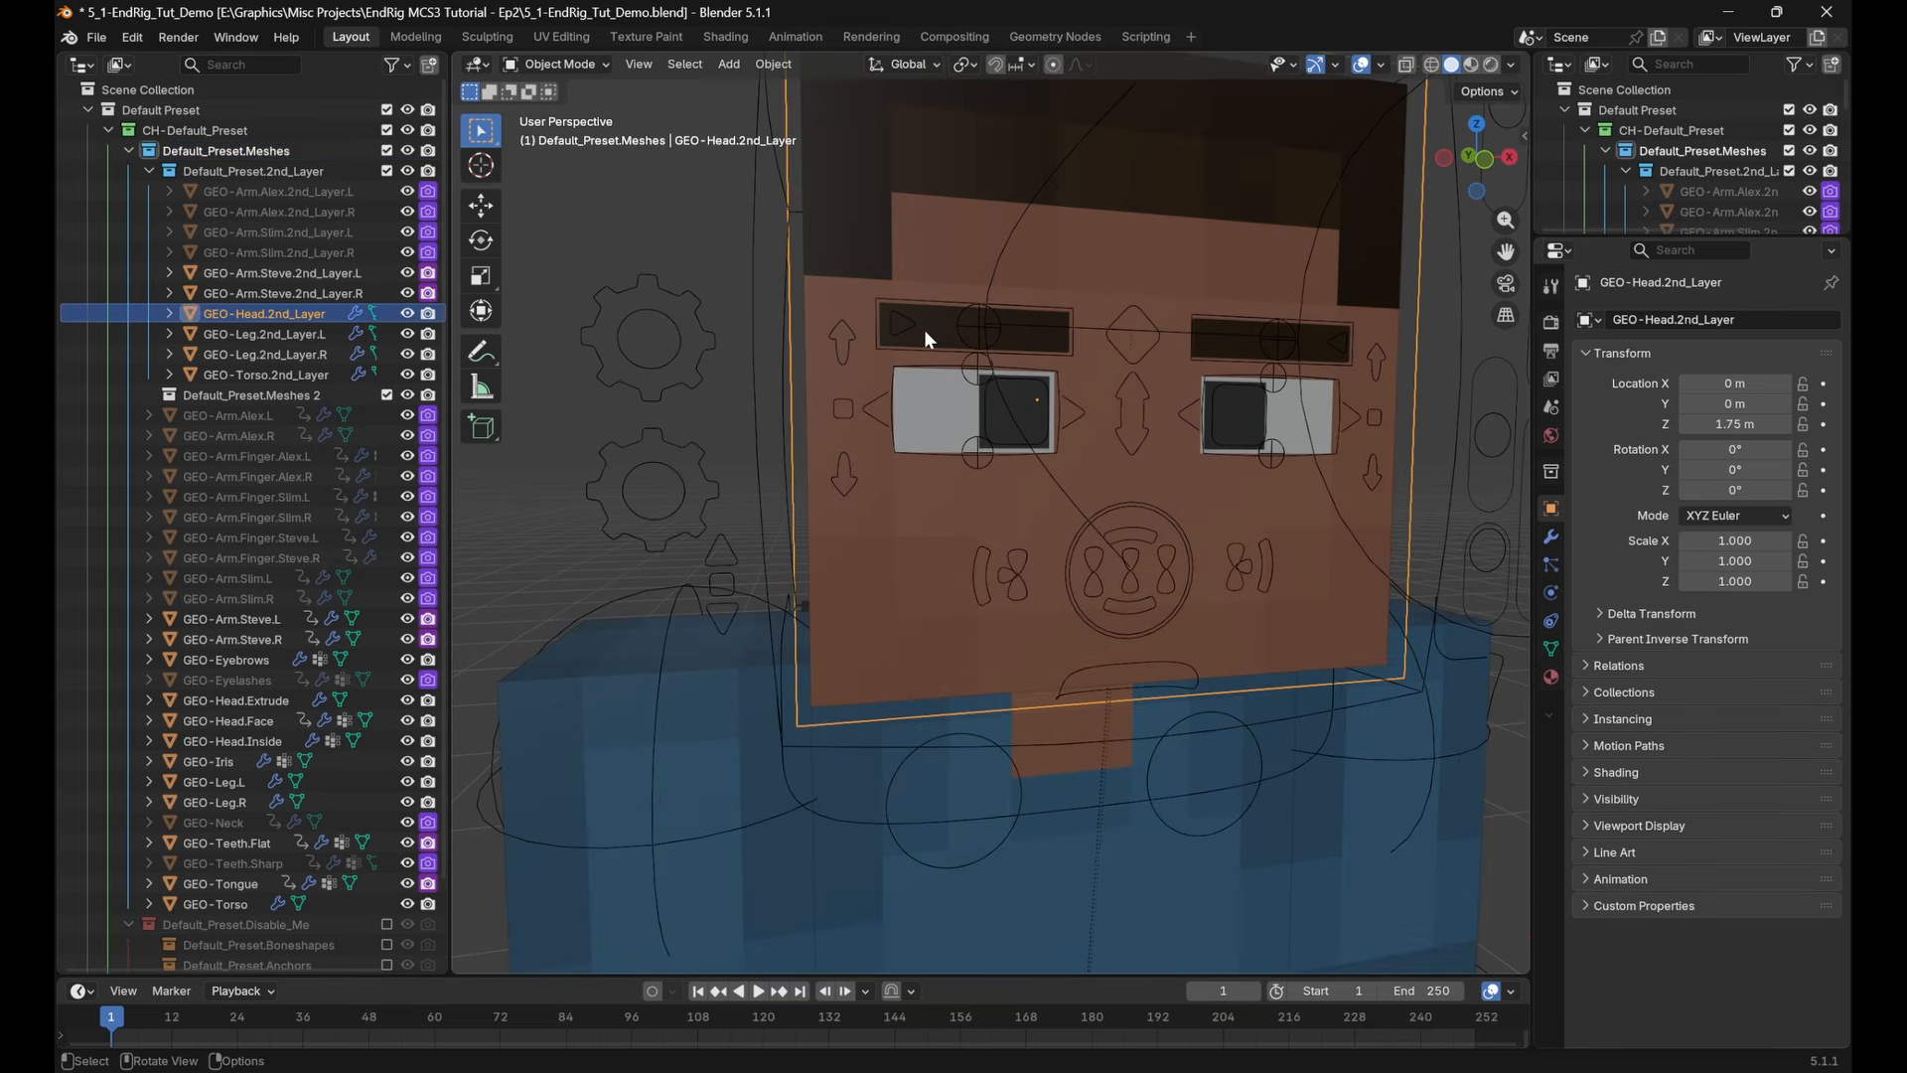
pyautogui.click(923, 326)
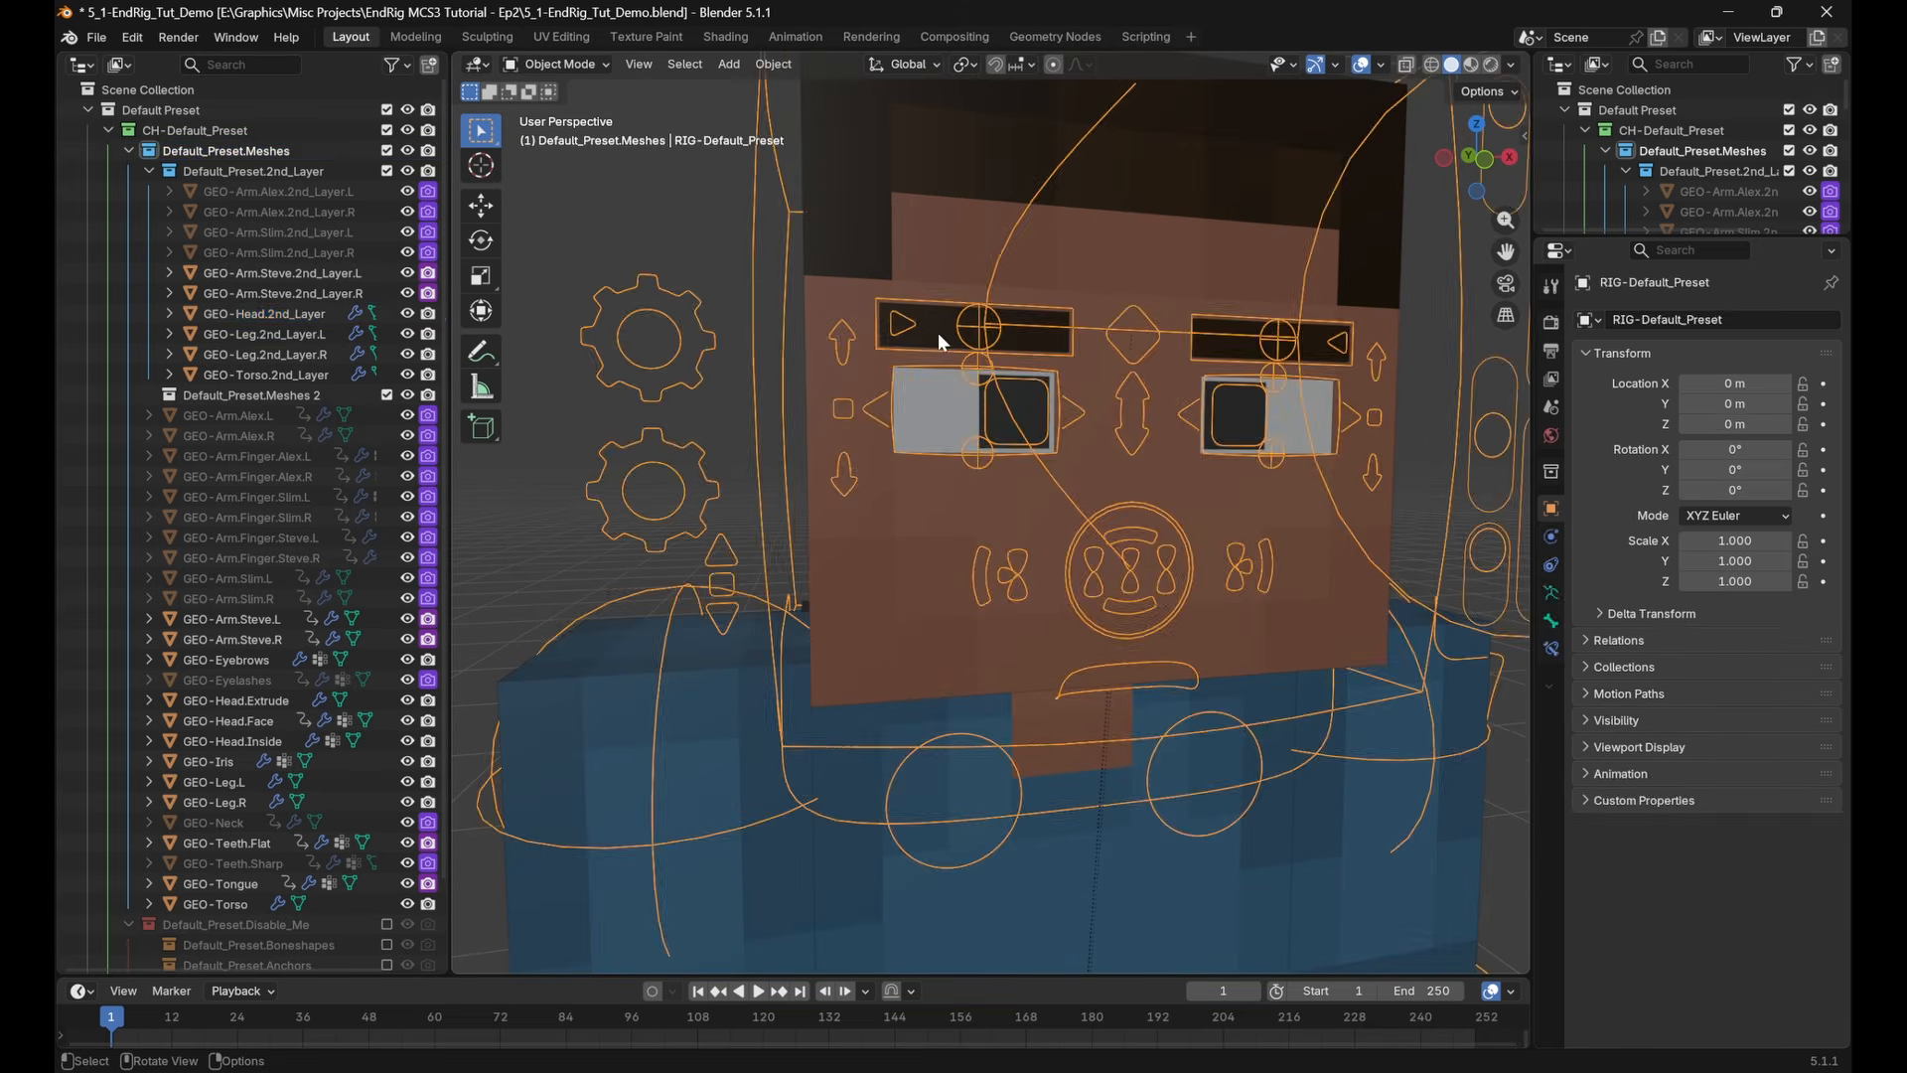
pyautogui.click(926, 326)
pyautogui.click(926, 326)
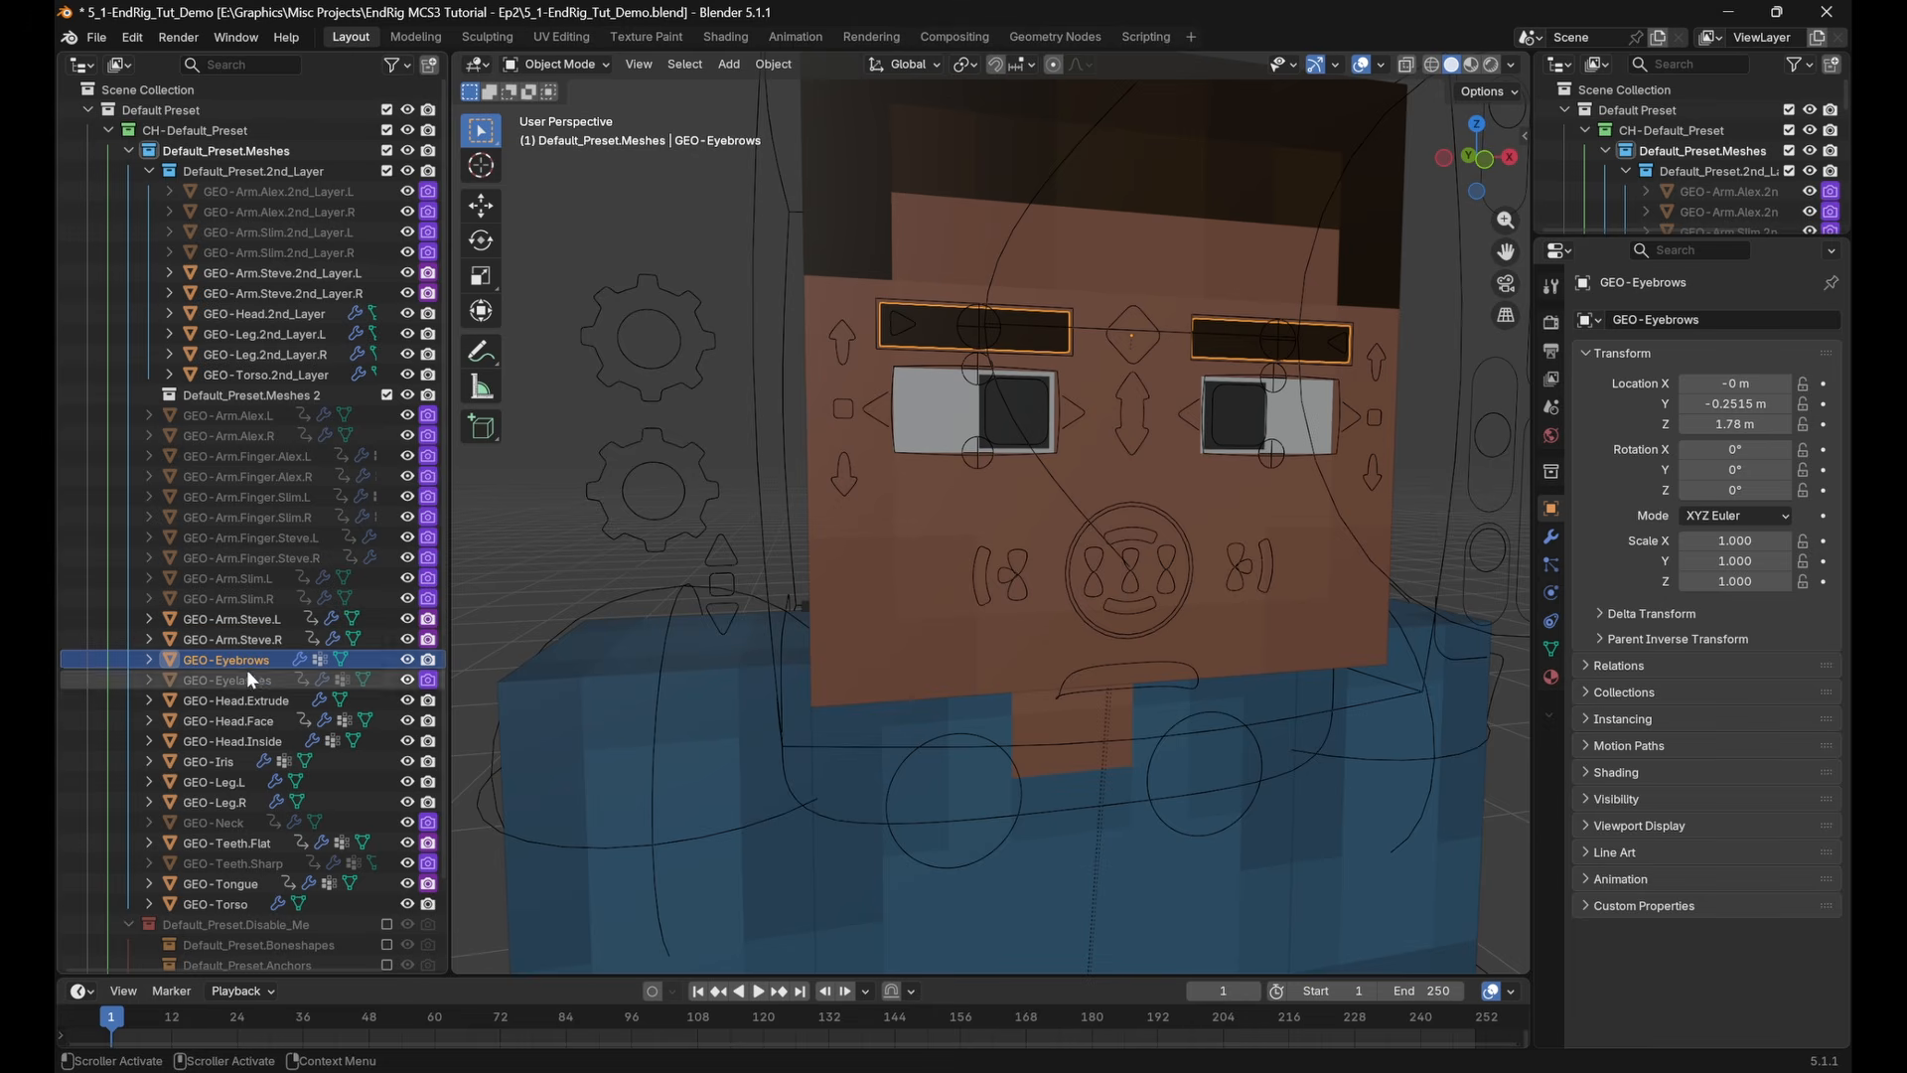
pyautogui.keyDown('ctrl'); pyautogui.click(245, 763); pyautogui.keyUp('ctrl')
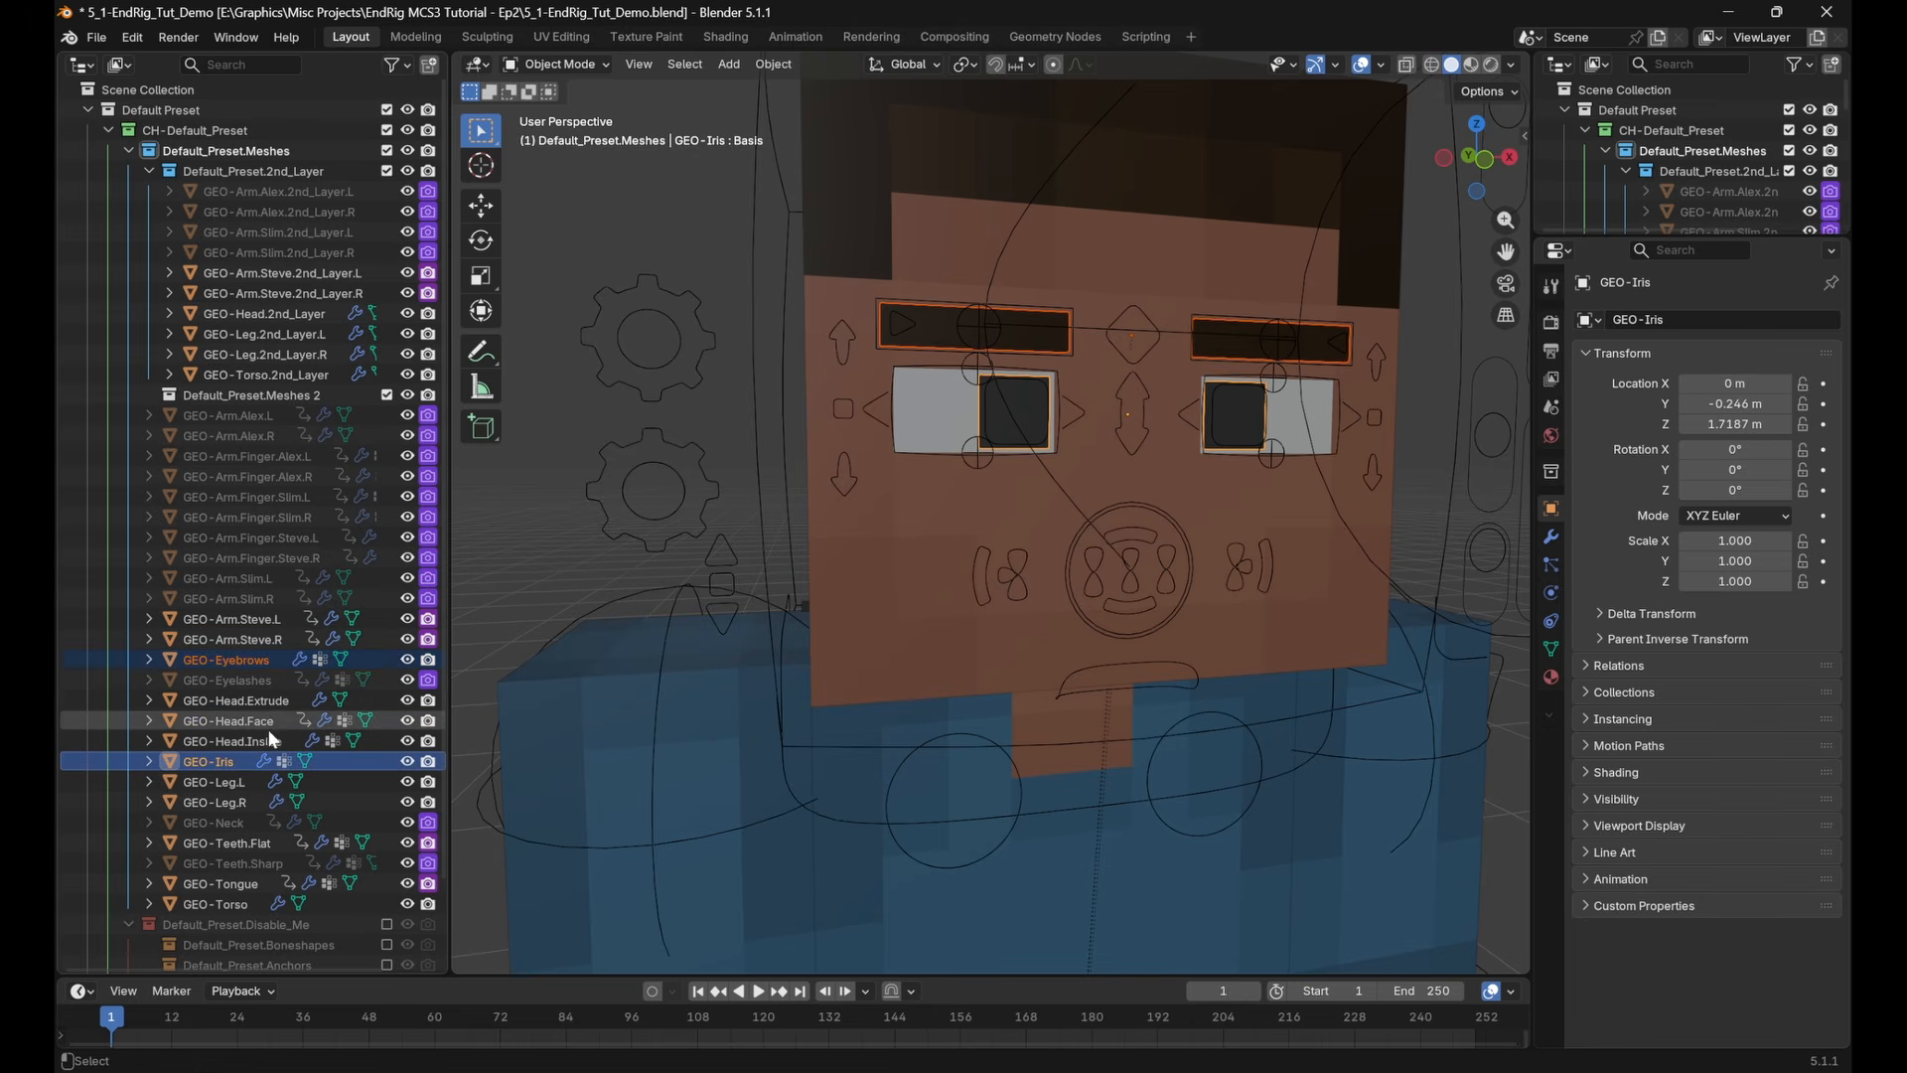
pyautogui.keyDown('ctrl'); pyautogui.click(270, 719); pyautogui.keyUp('ctrl')
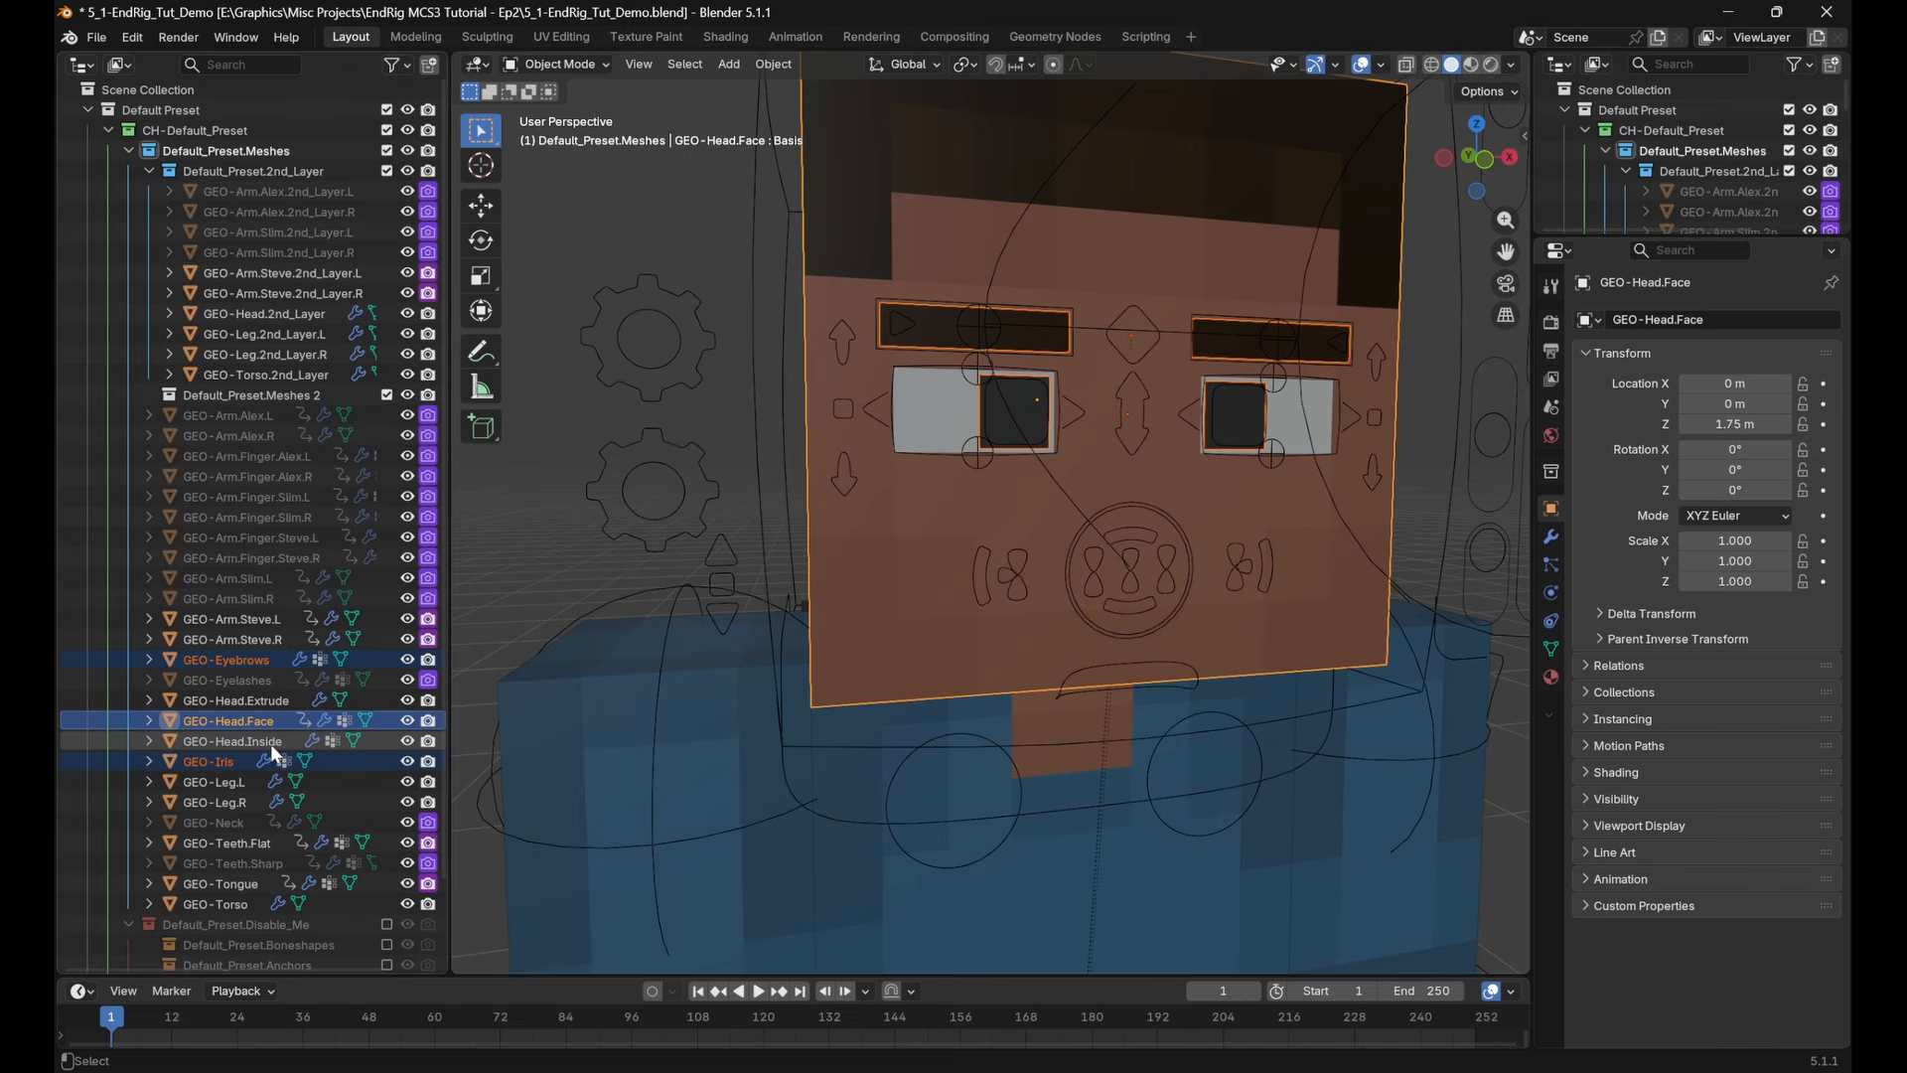
pyautogui.keyDown('ctrl'); pyautogui.click(270, 743); pyautogui.keyUp('ctrl')
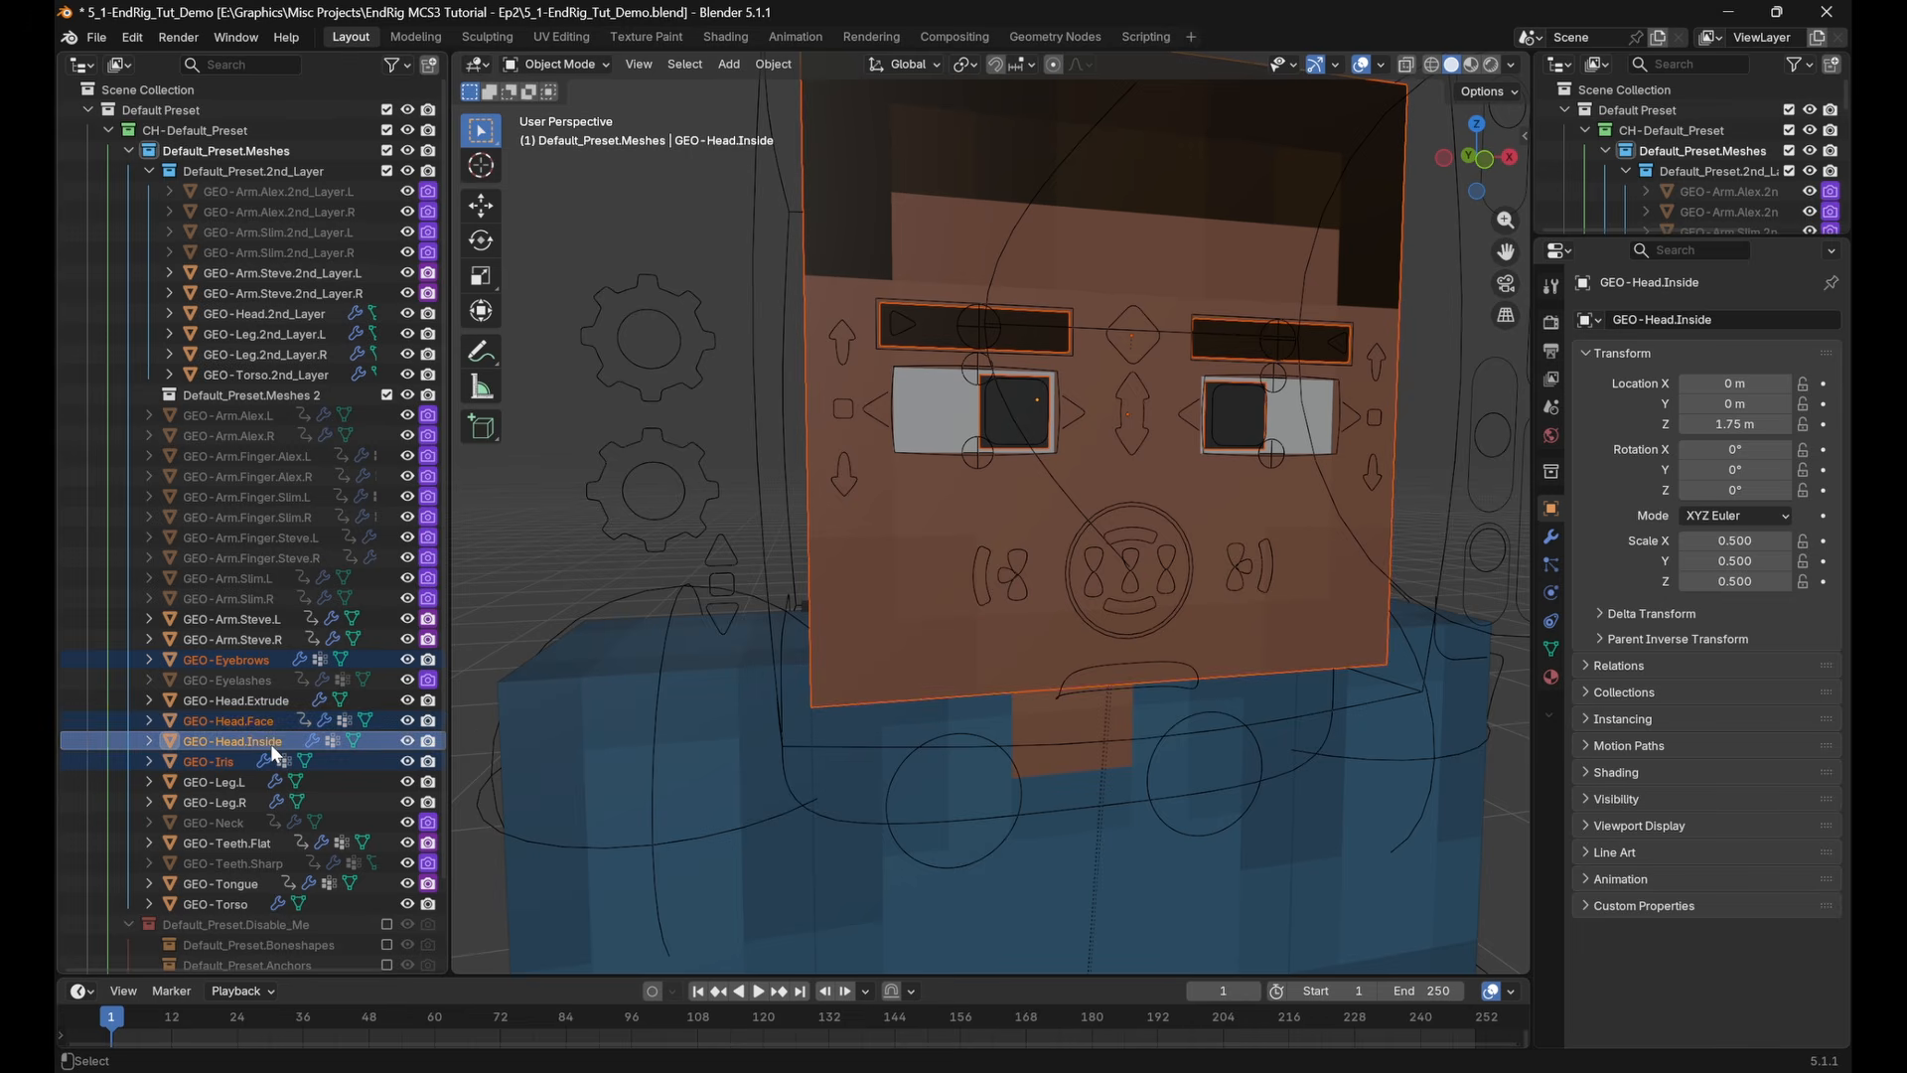
pyautogui.keyDown('ctrl'); pyautogui.click(256, 843); pyautogui.keyUp('ctrl')
pyautogui.keyDown('ctrl'); pyautogui.click(238, 882); pyautogui.keyUp('ctrl')
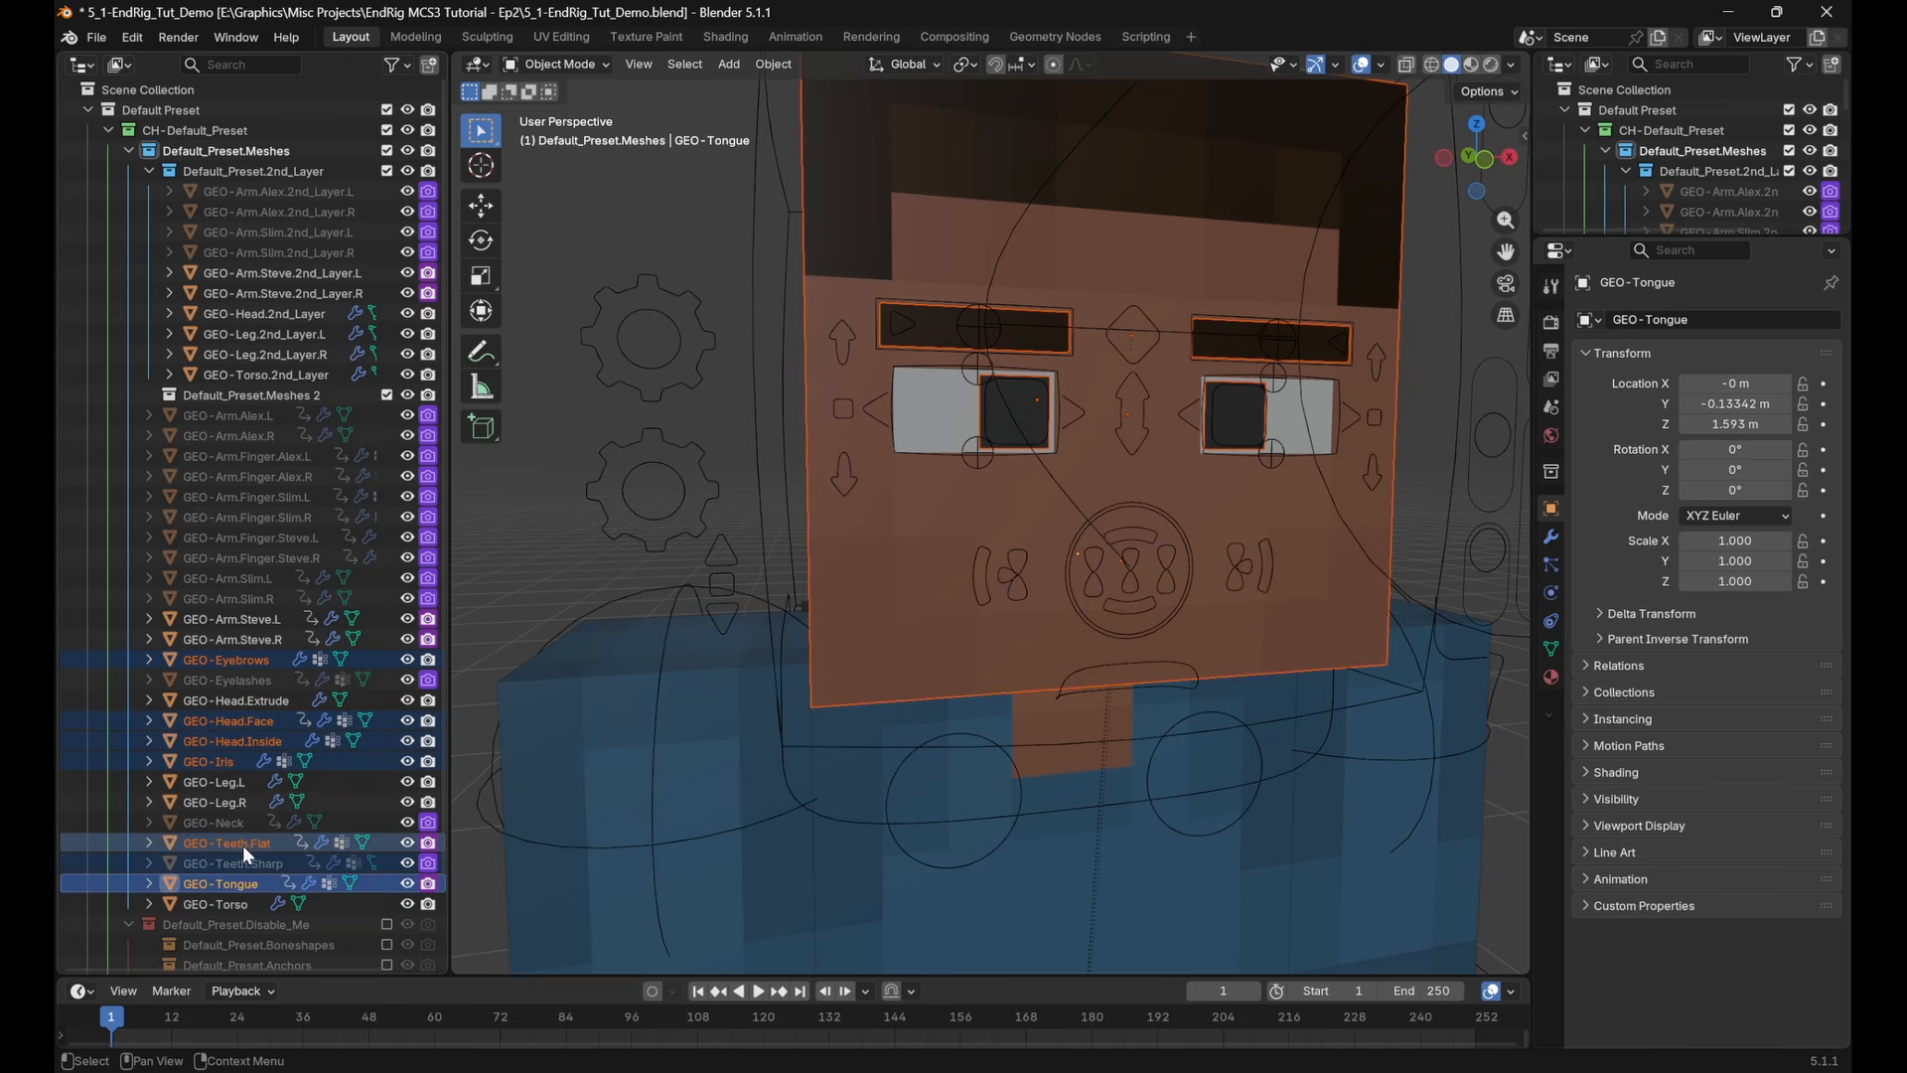
pyautogui.moveTo(242, 844); pyautogui.dragTo(278, 397)
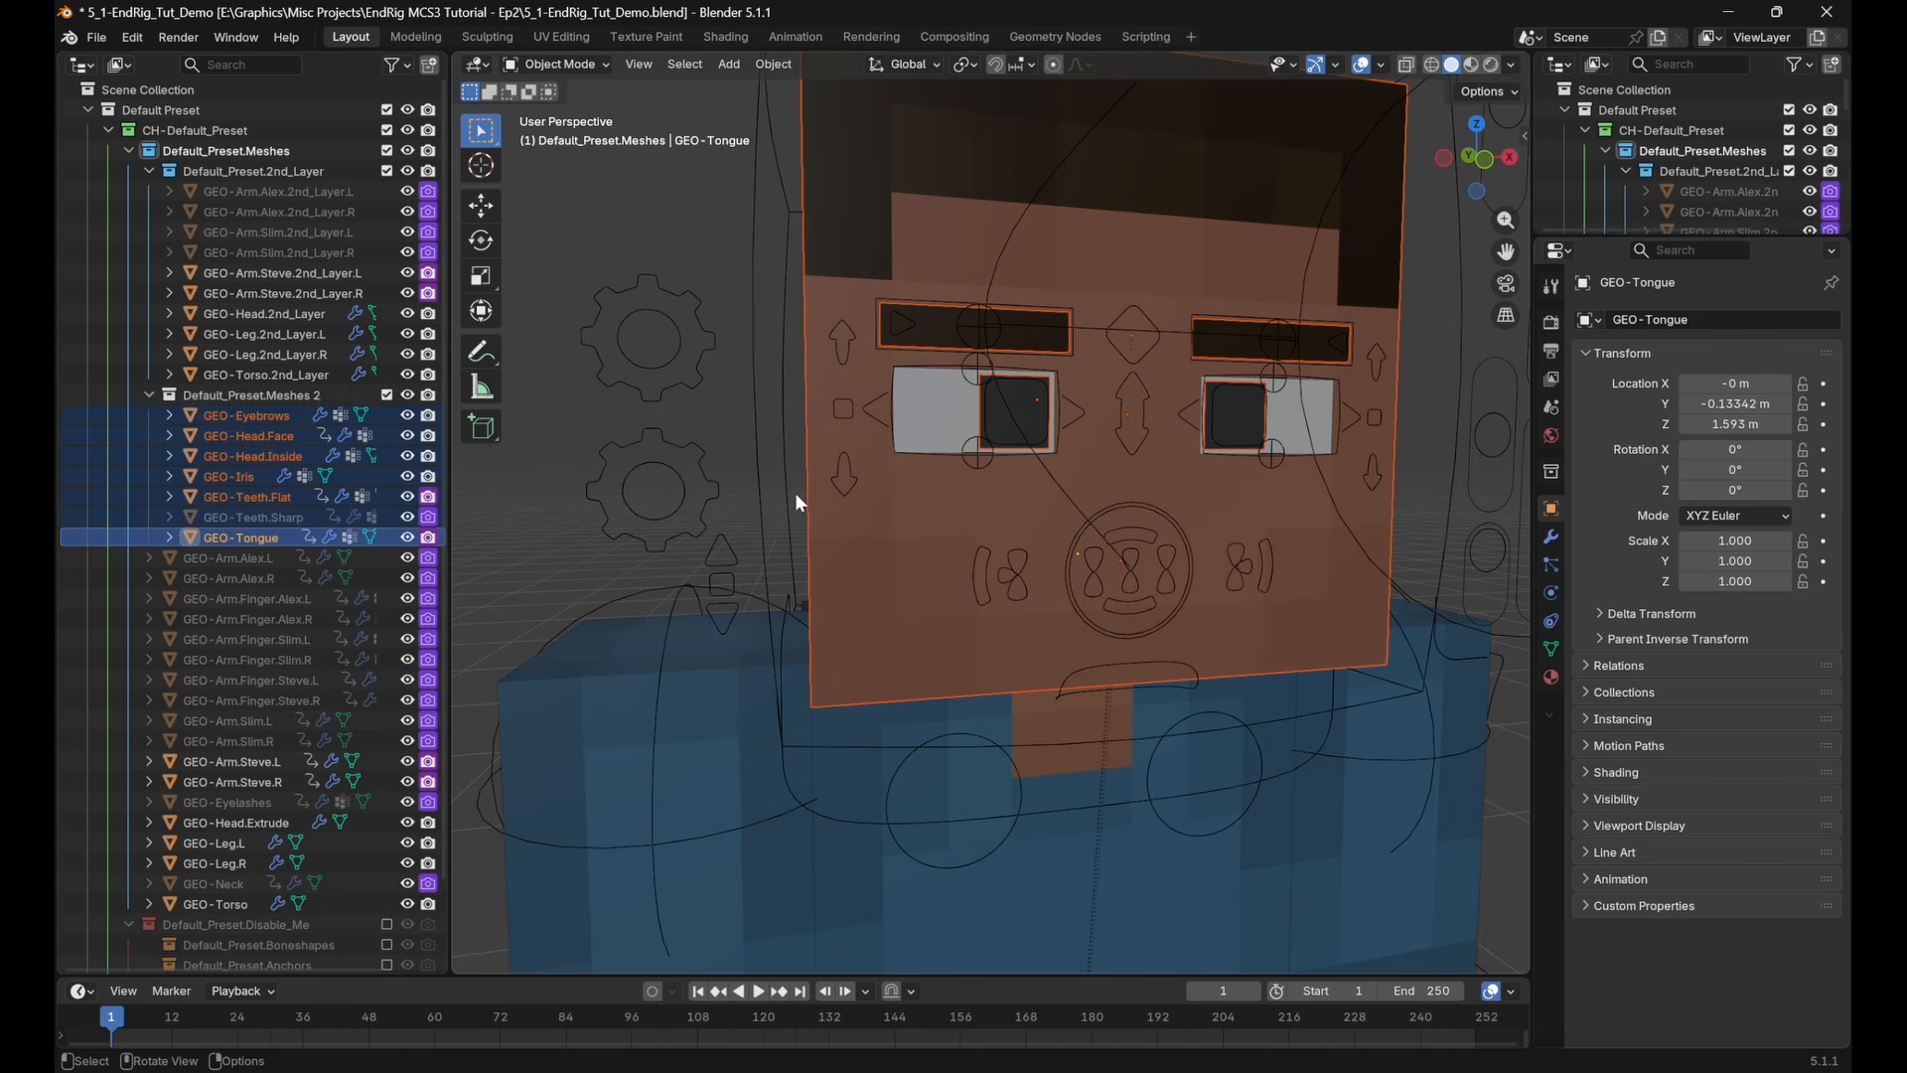
# Snap the 3D cursor to the head's second layer mesh and frame the head in the view
pyautogui.click(1103, 367)
pyautogui.hotkey('shift', 's')
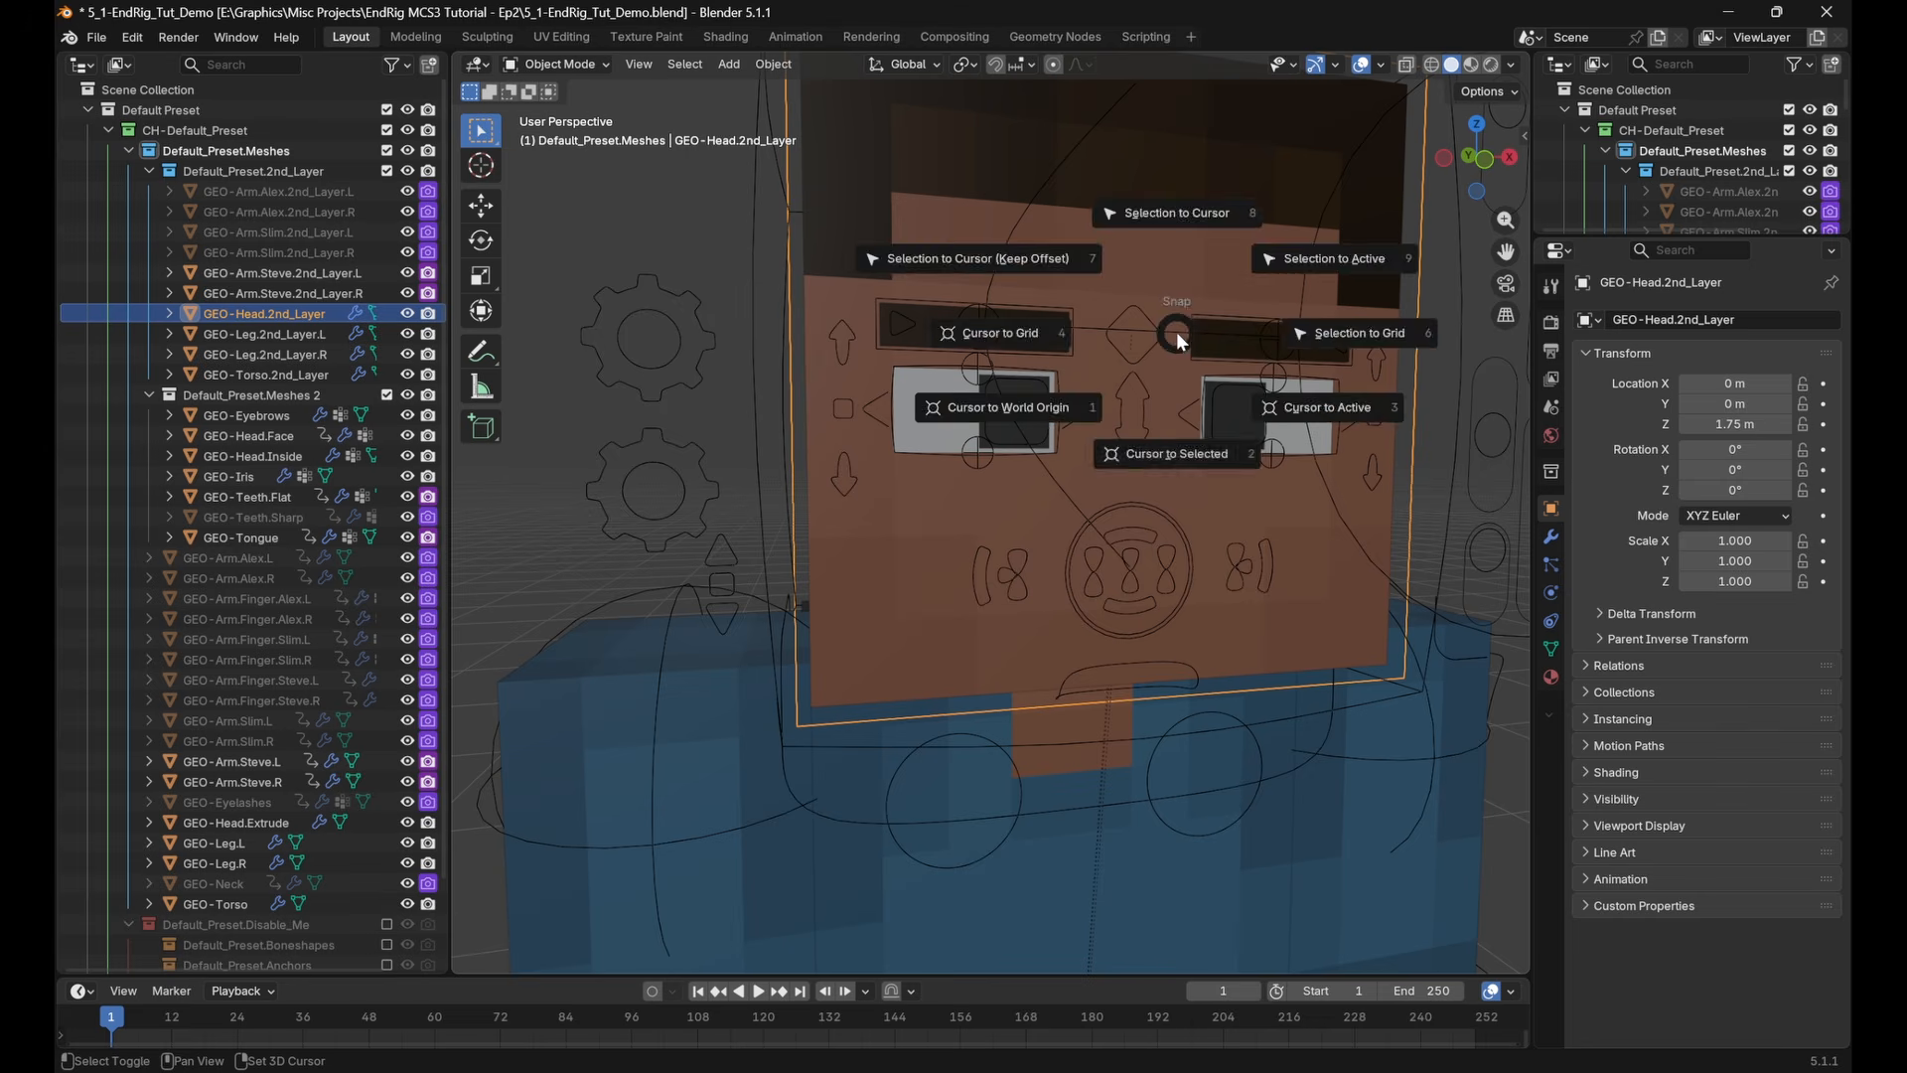
pyautogui.click(1142, 452)
pyautogui.press('KP_Decimal')
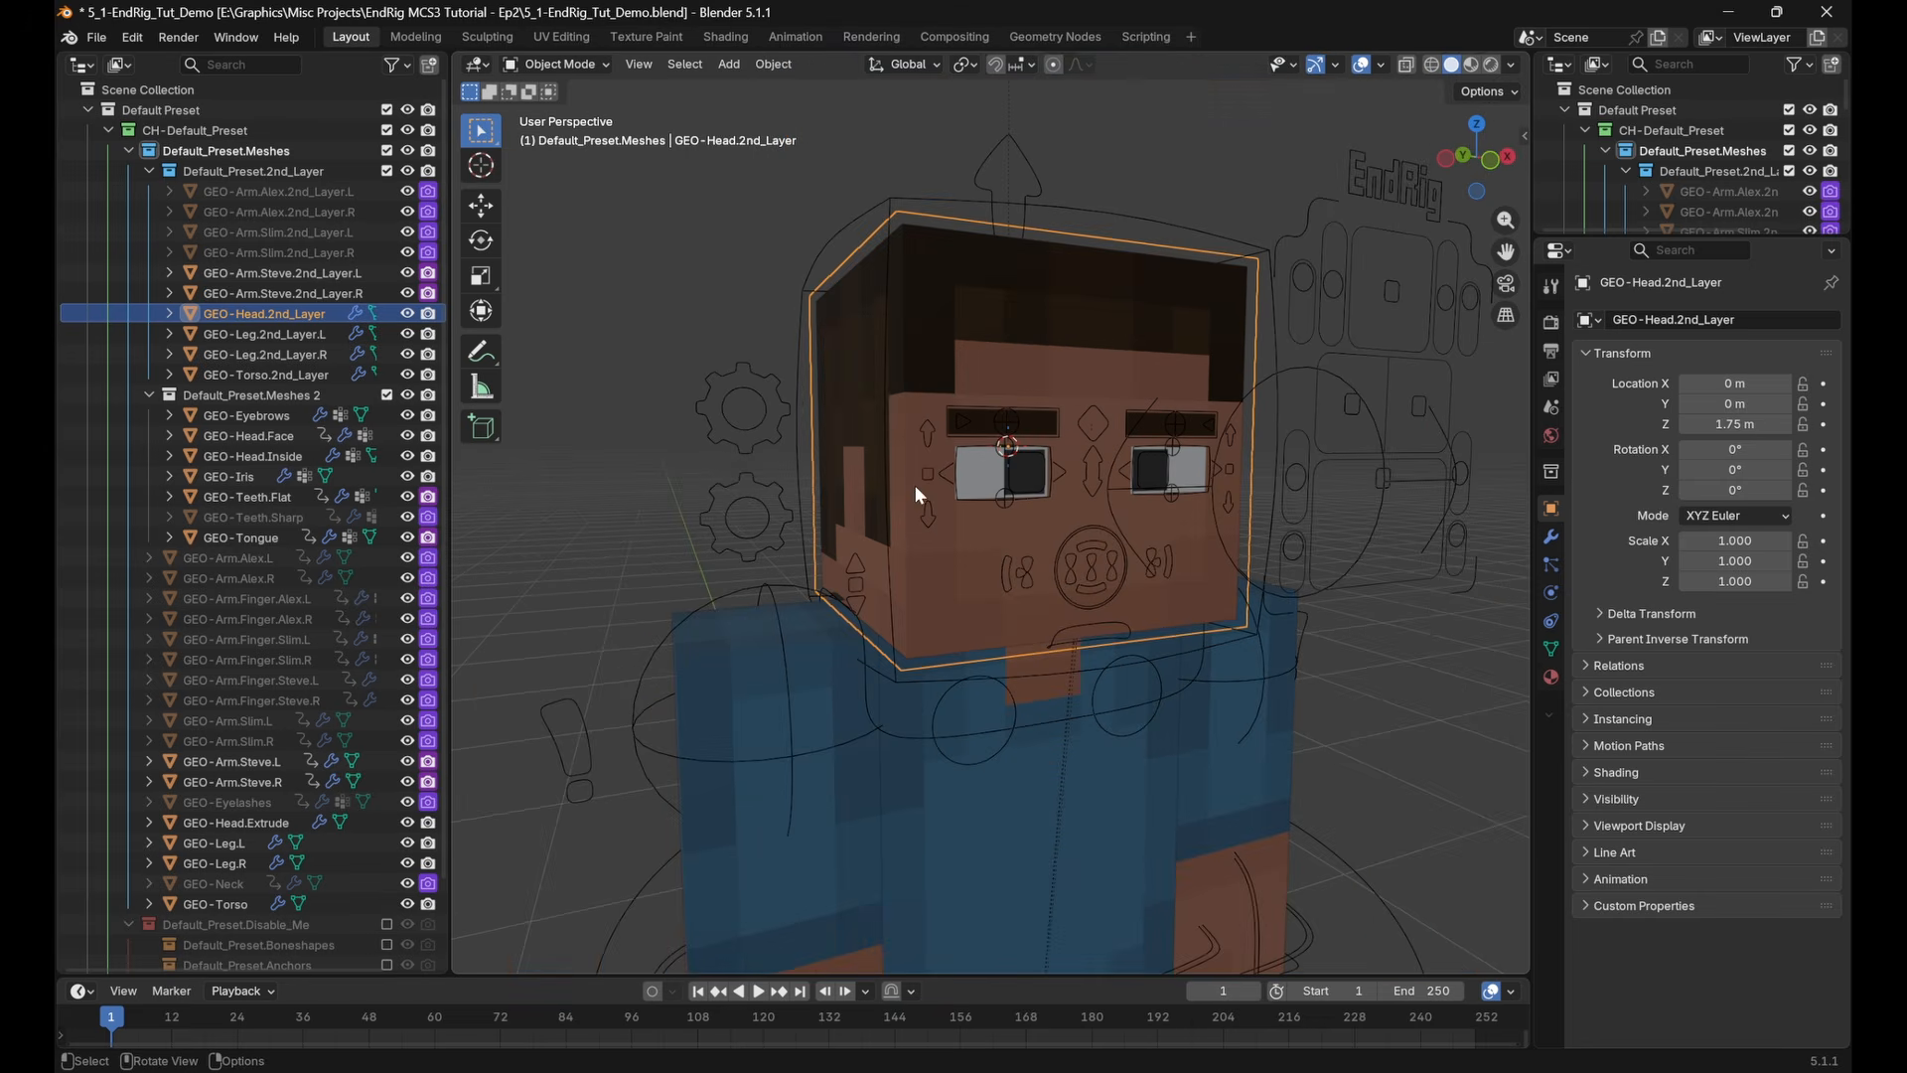
# Exclude the Default_Preset.Meshes 2 collection from the view layer
pyautogui.click(387, 396)
pyautogui.scroll(-5, 769, 312)
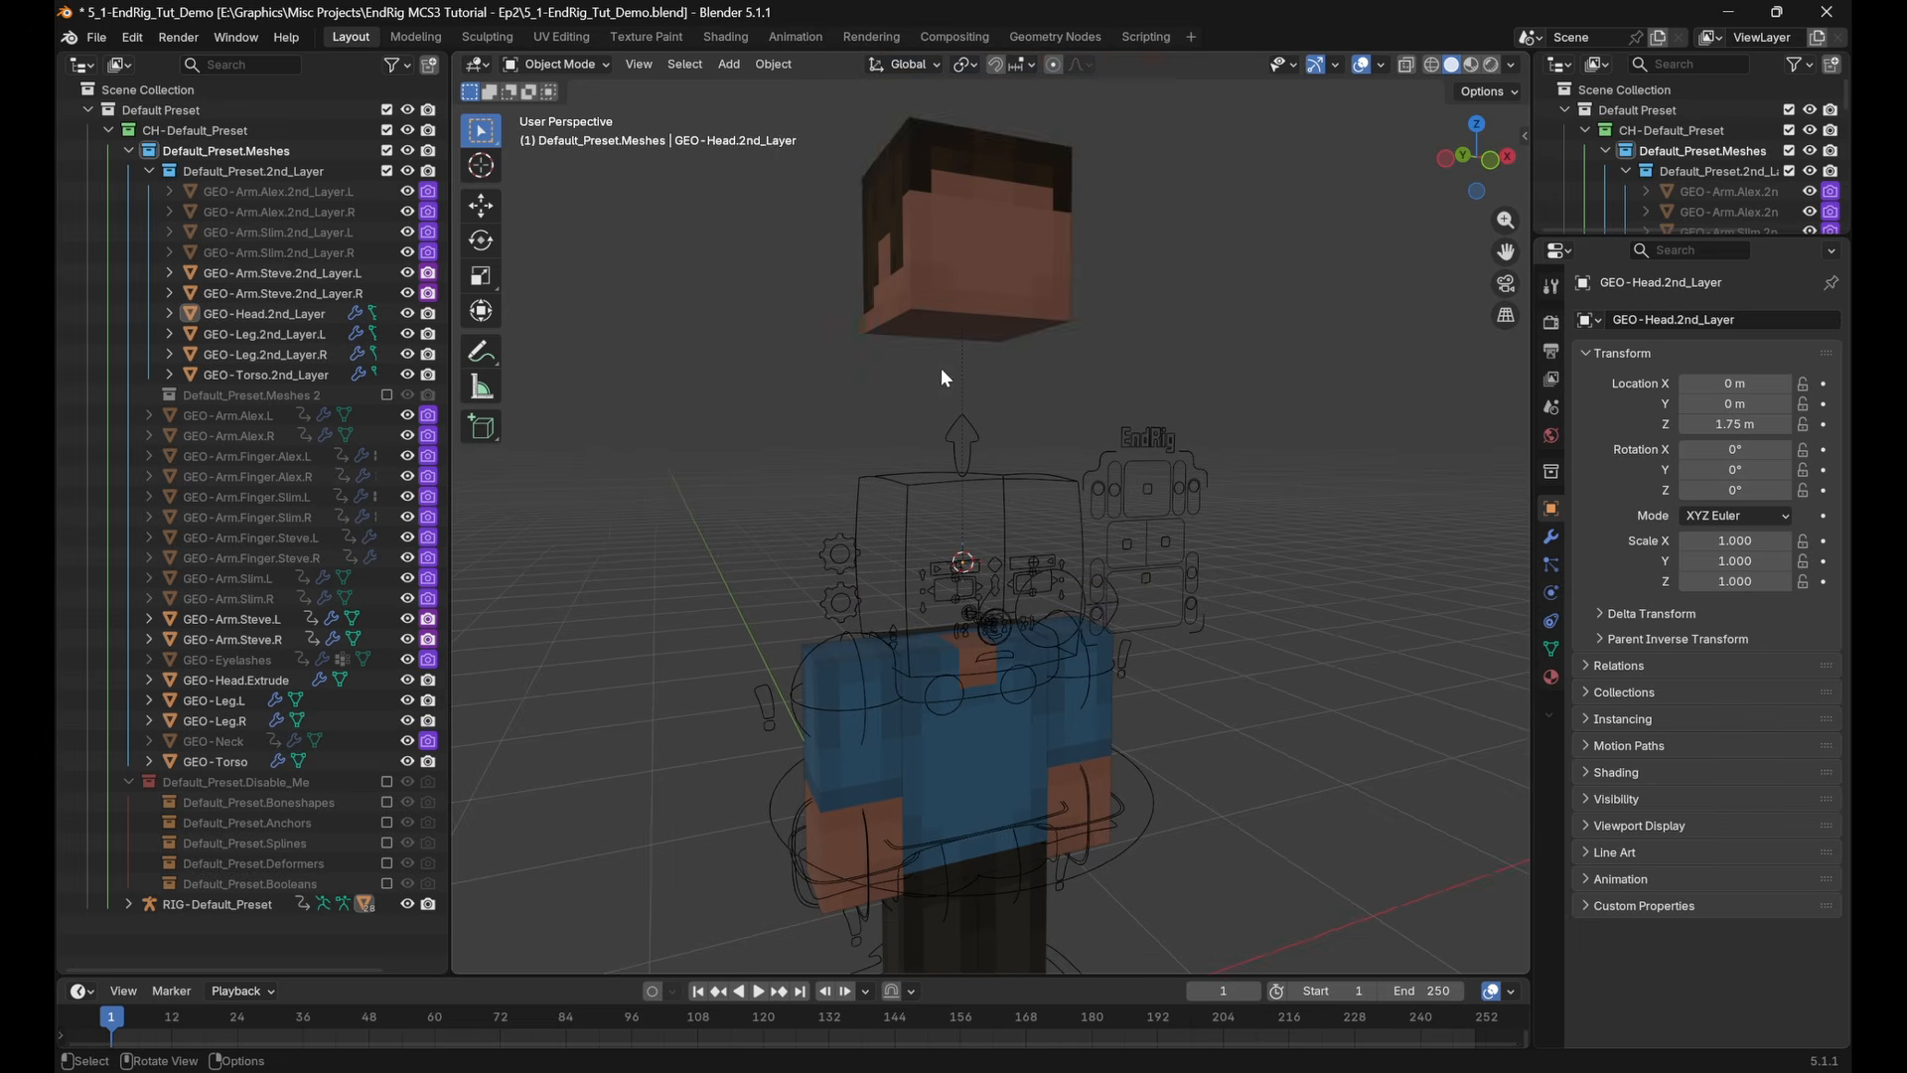
# Snap the GEO-Head.Extrude mesh to the 3D cursor and check how it fits the rig and the head's second layer
pyautogui.click(1033, 250)
pyautogui.hotkey('shift', 's')
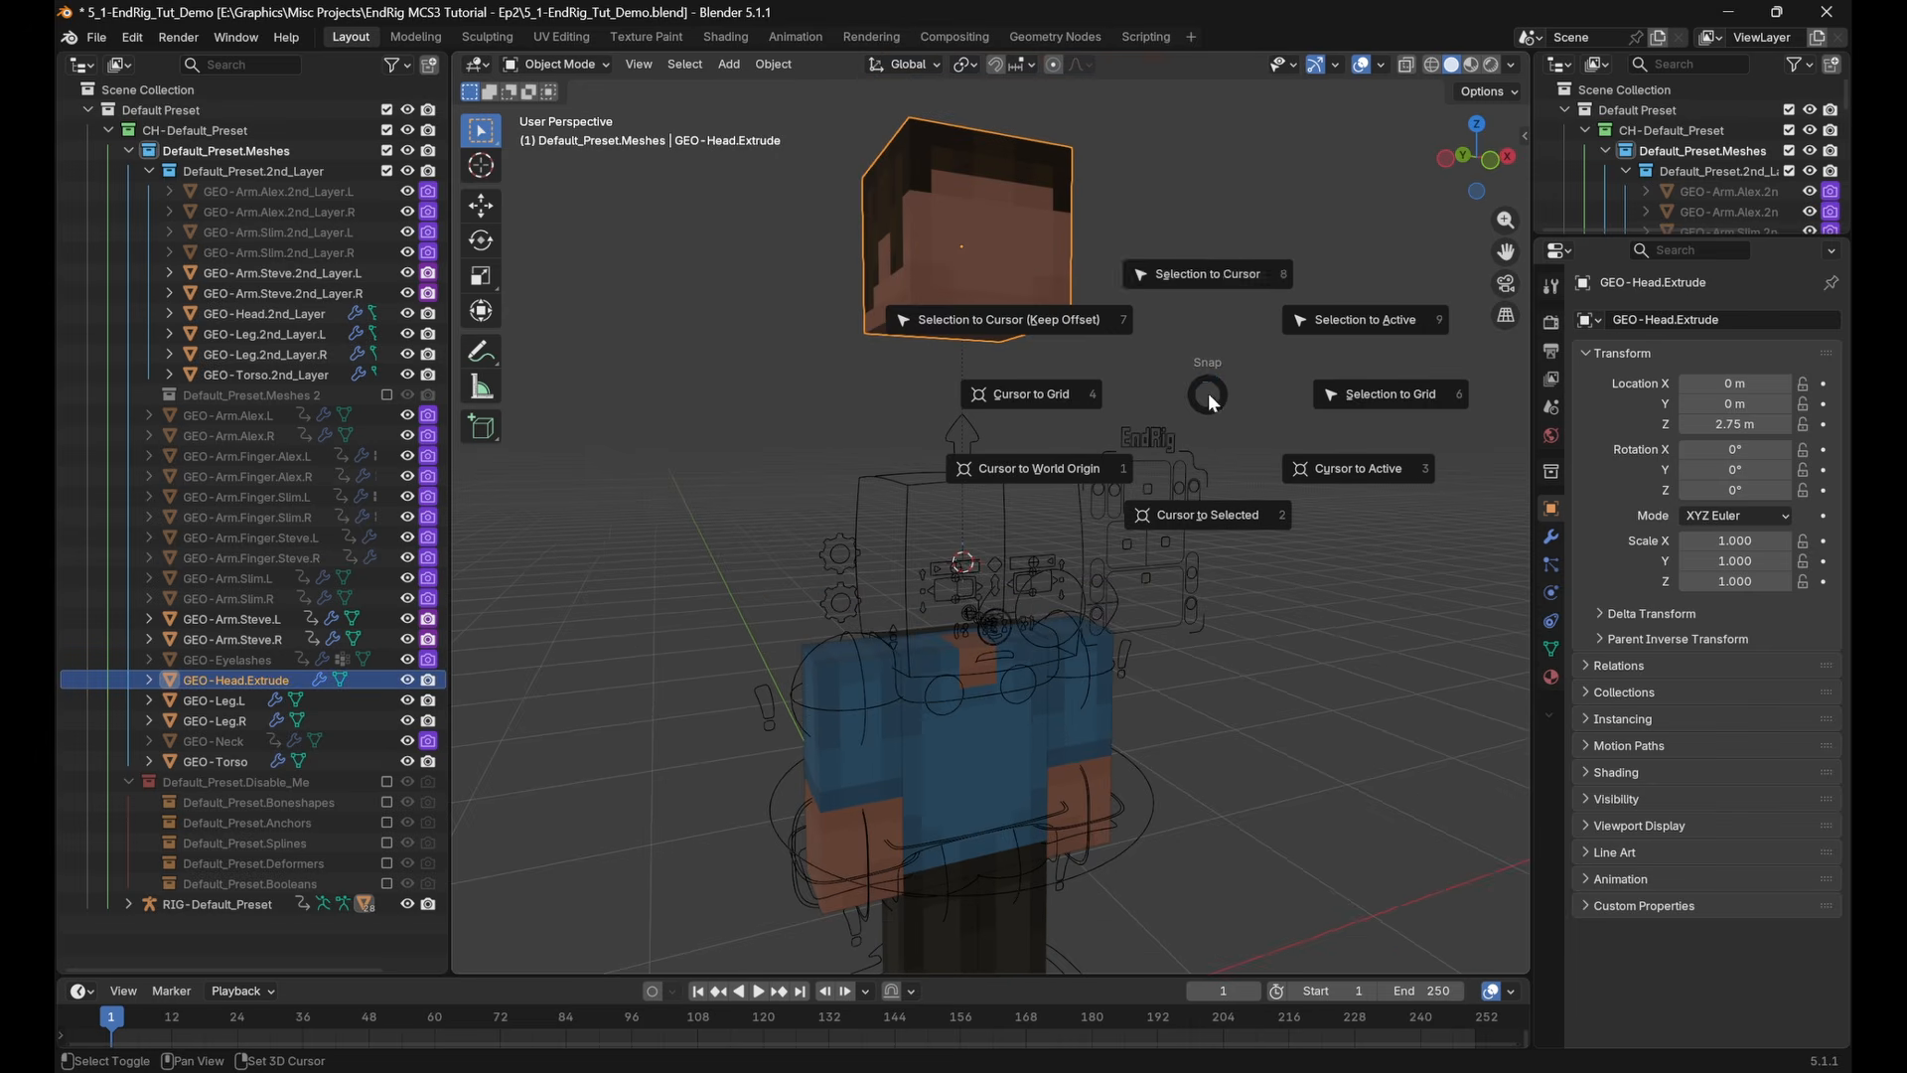
pyautogui.click(1216, 288)
pyautogui.click(1305, 587)
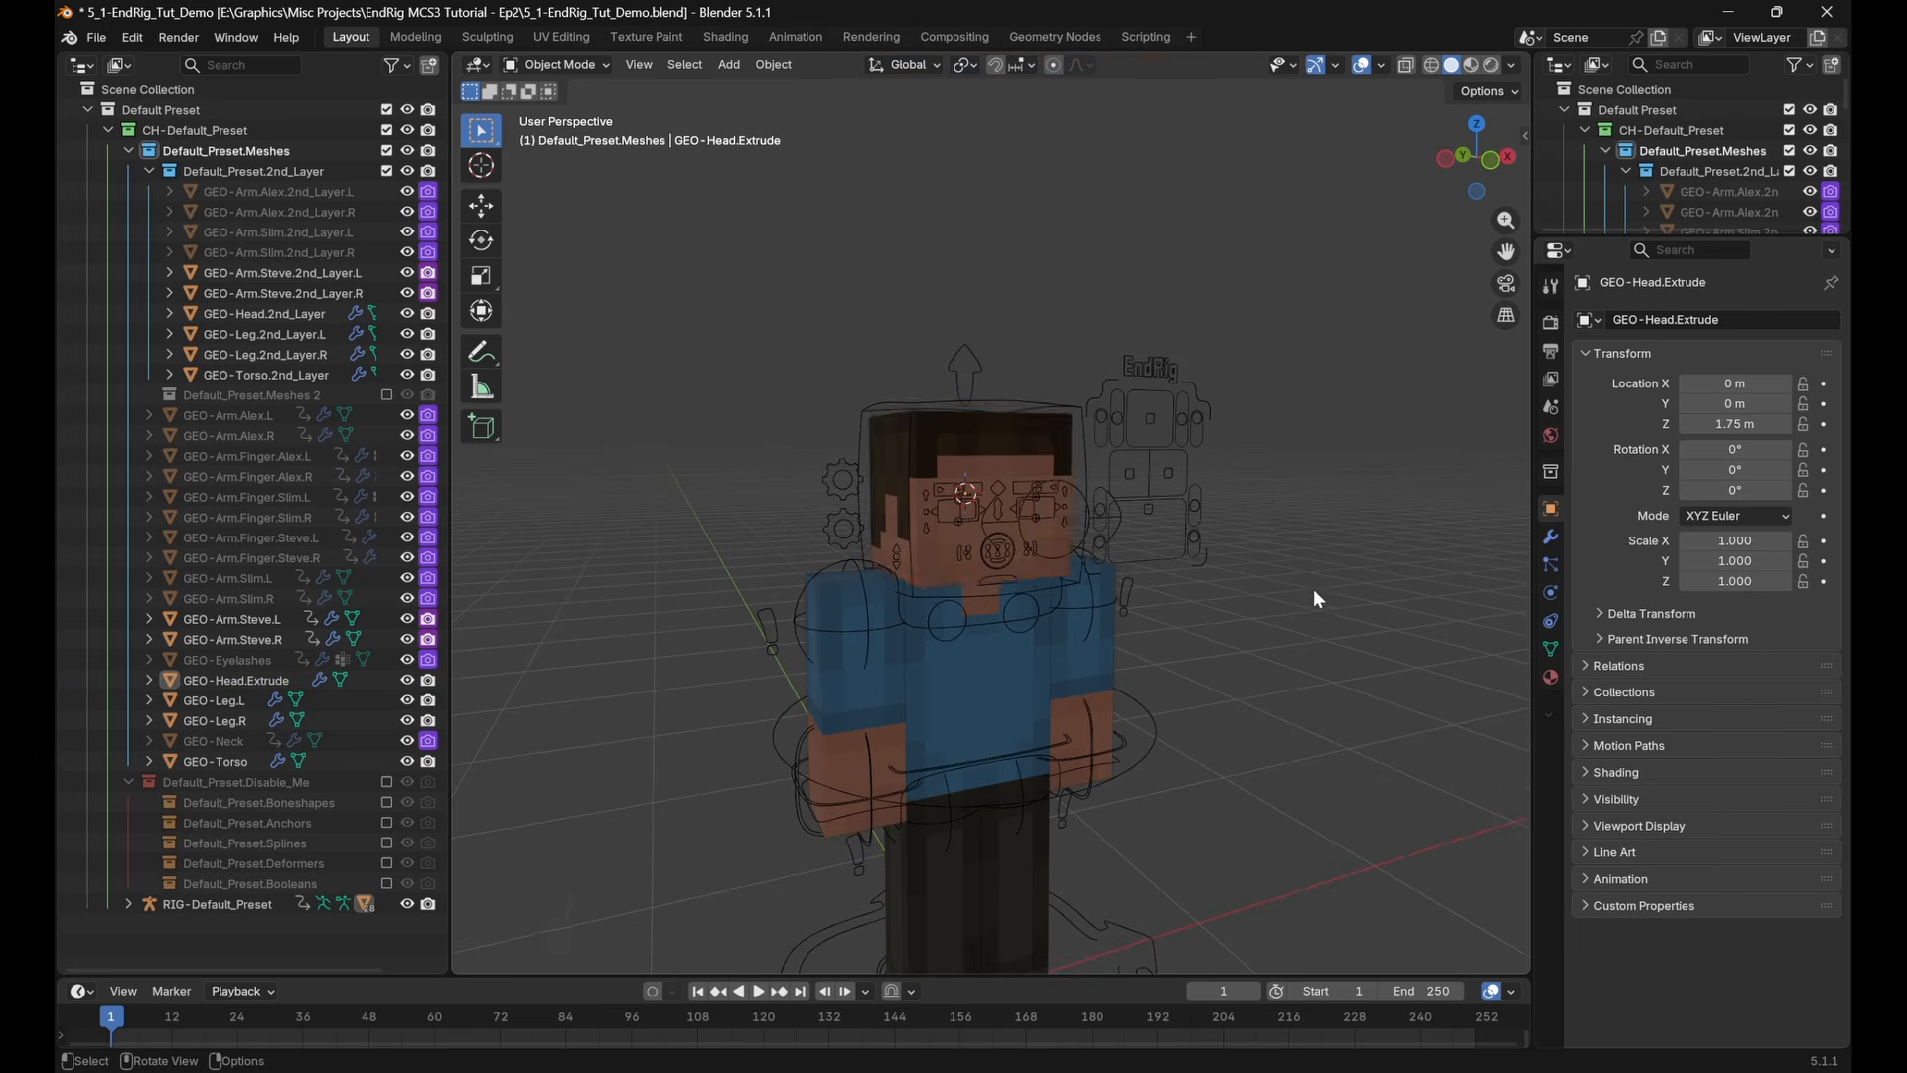
pyautogui.scroll(3, 1311, 590)
pyautogui.moveTo(1309, 590); pyautogui.dragTo(1266, 558, button='middle')
pyautogui.click(1221, 471)
pyautogui.moveTo(1221, 471); pyautogui.dragTo(1241, 497, button='middle')
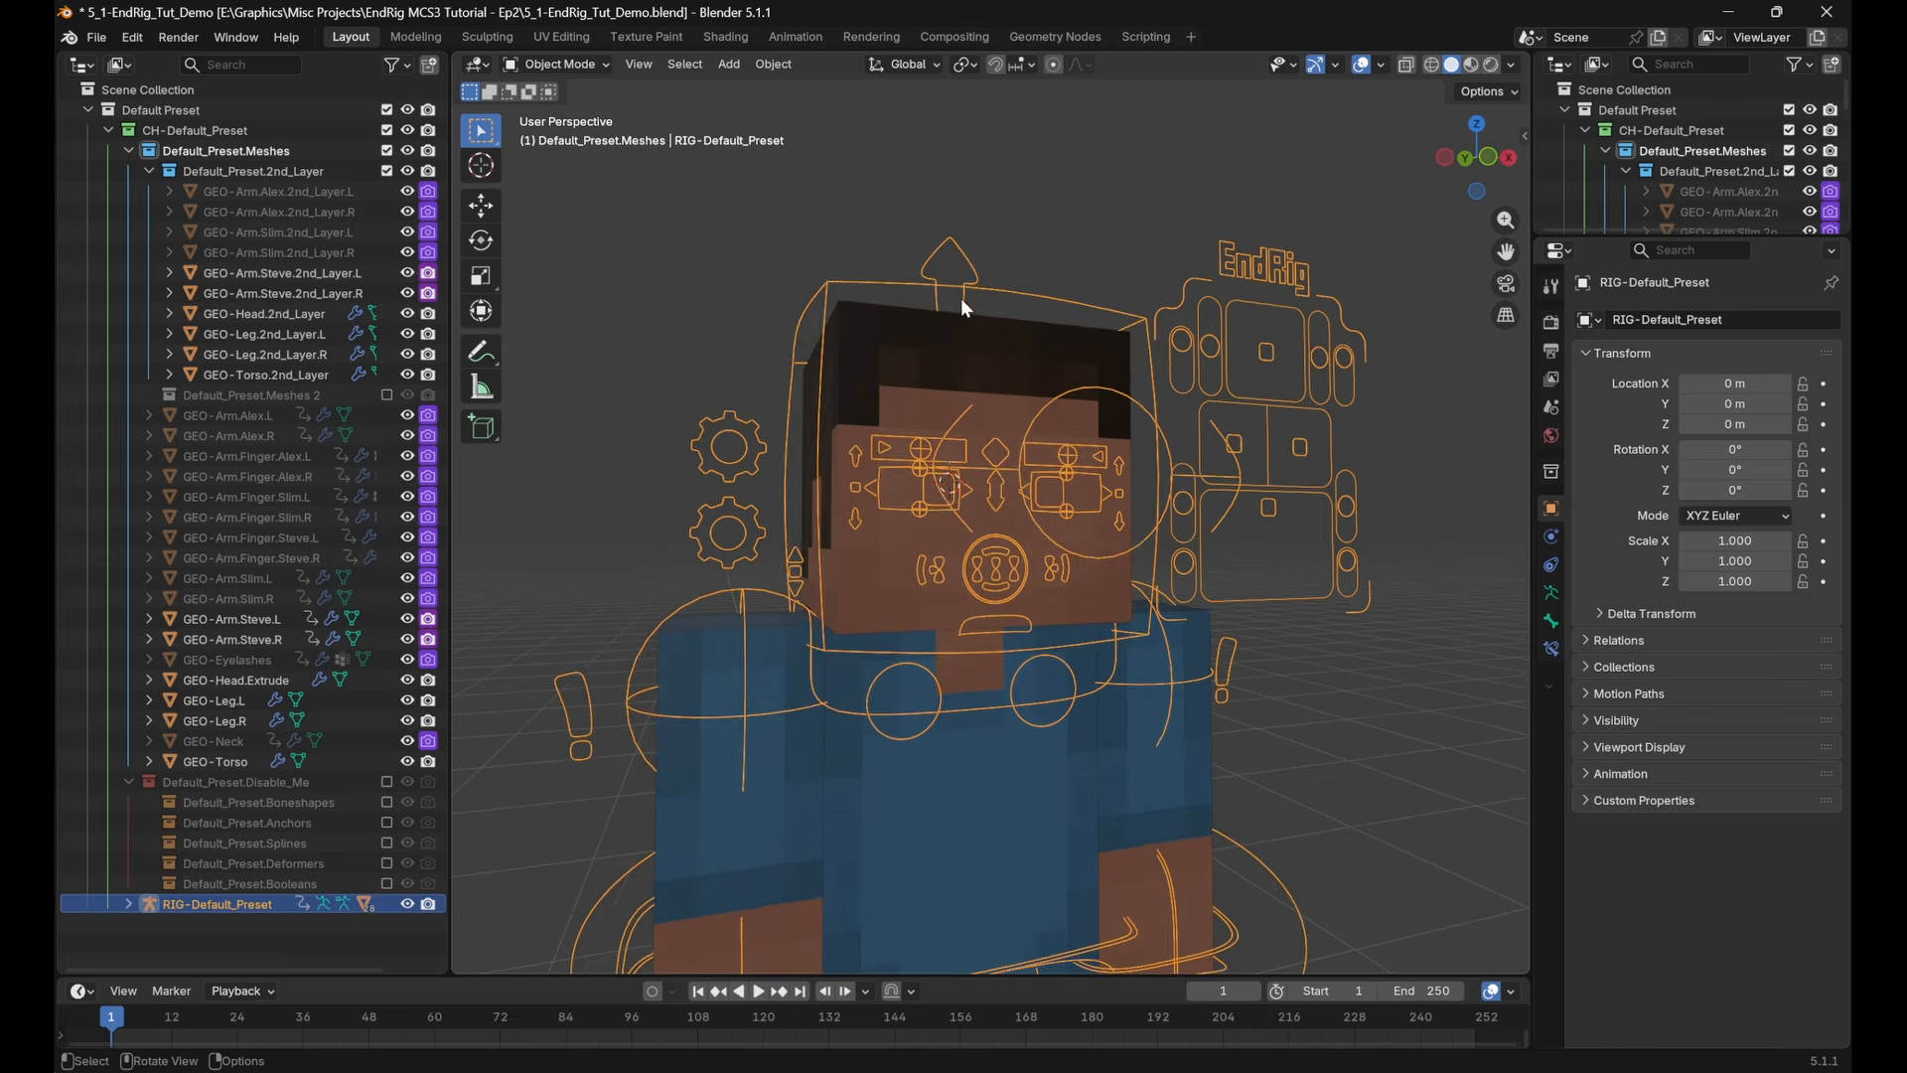
pyautogui.click(958, 332)
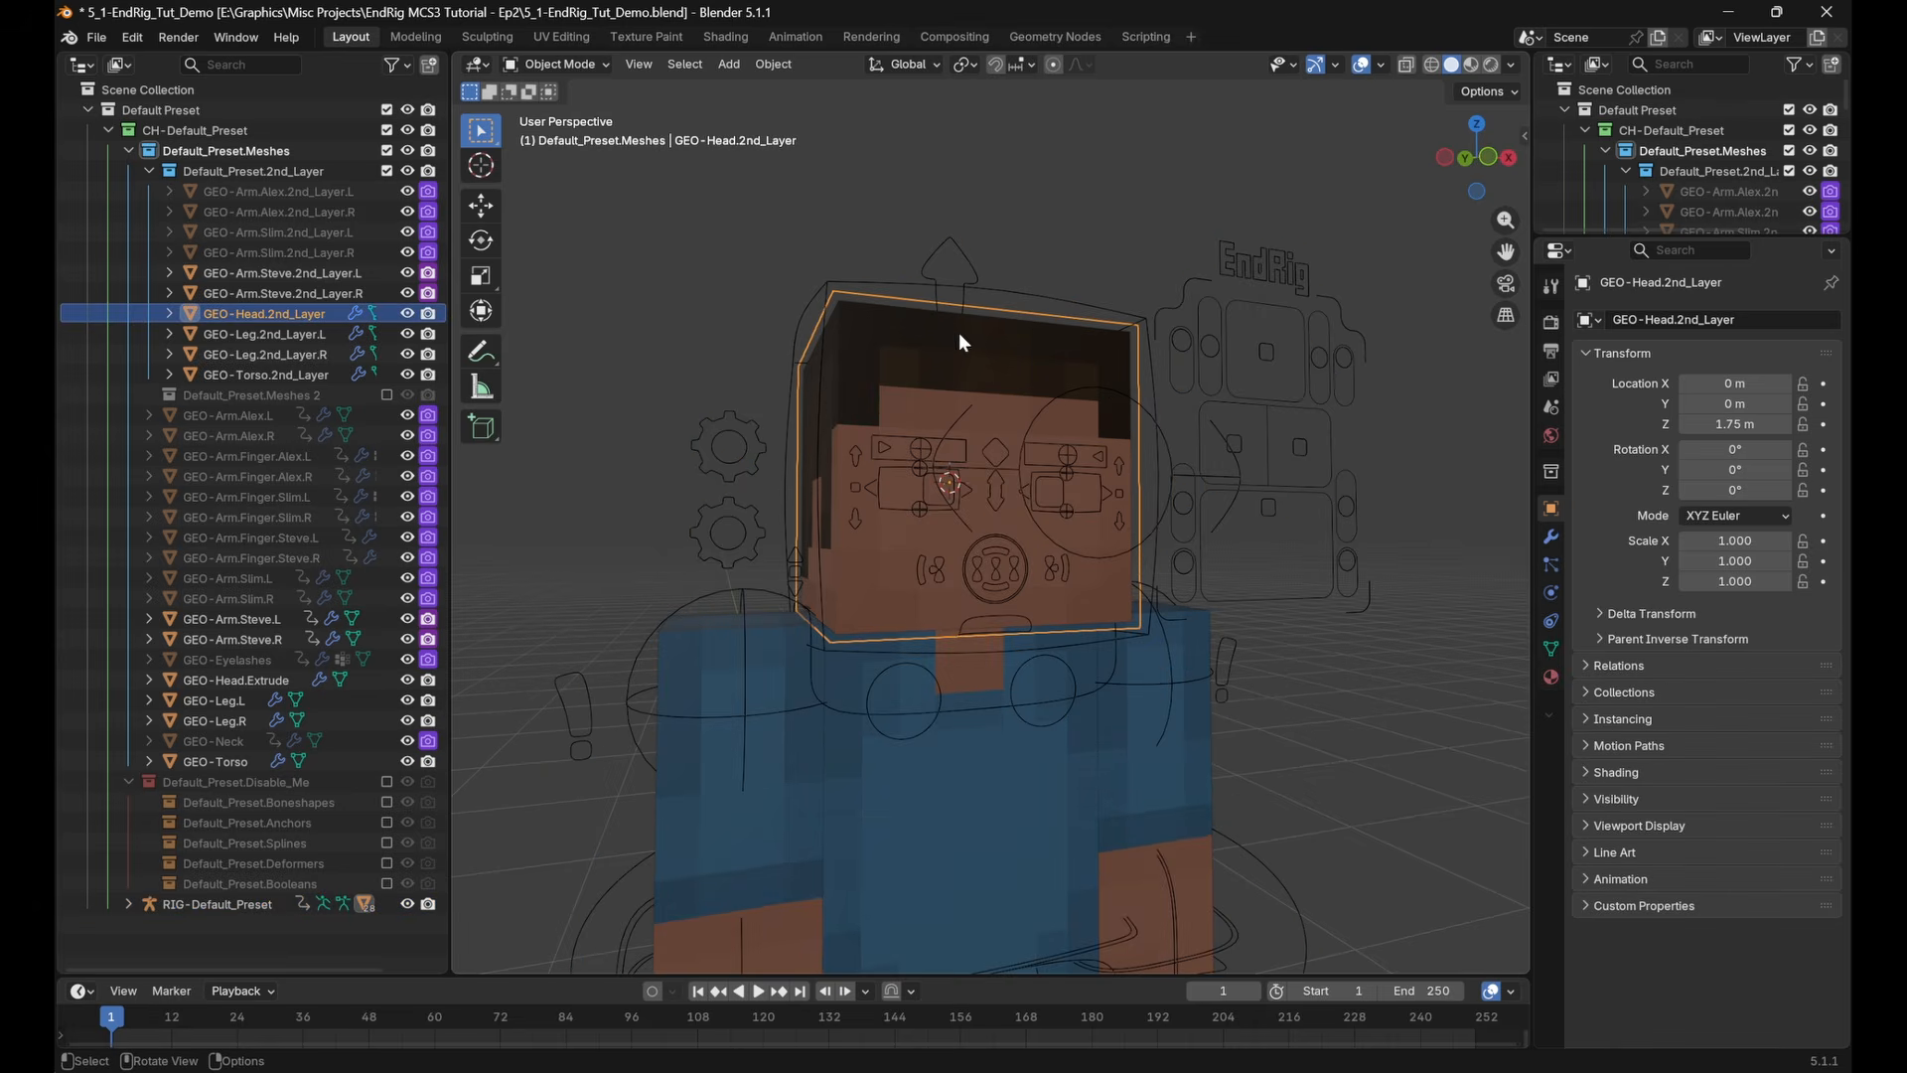
# Re-include the Default_Preset.Meshes 2 collection, select its facial meshes, and exclude the collection again
pyautogui.click(387, 395)
pyautogui.click(236, 415)
pyautogui.keyDown('shift'); pyautogui.click(263, 537); pyautogui.keyUp('shift')
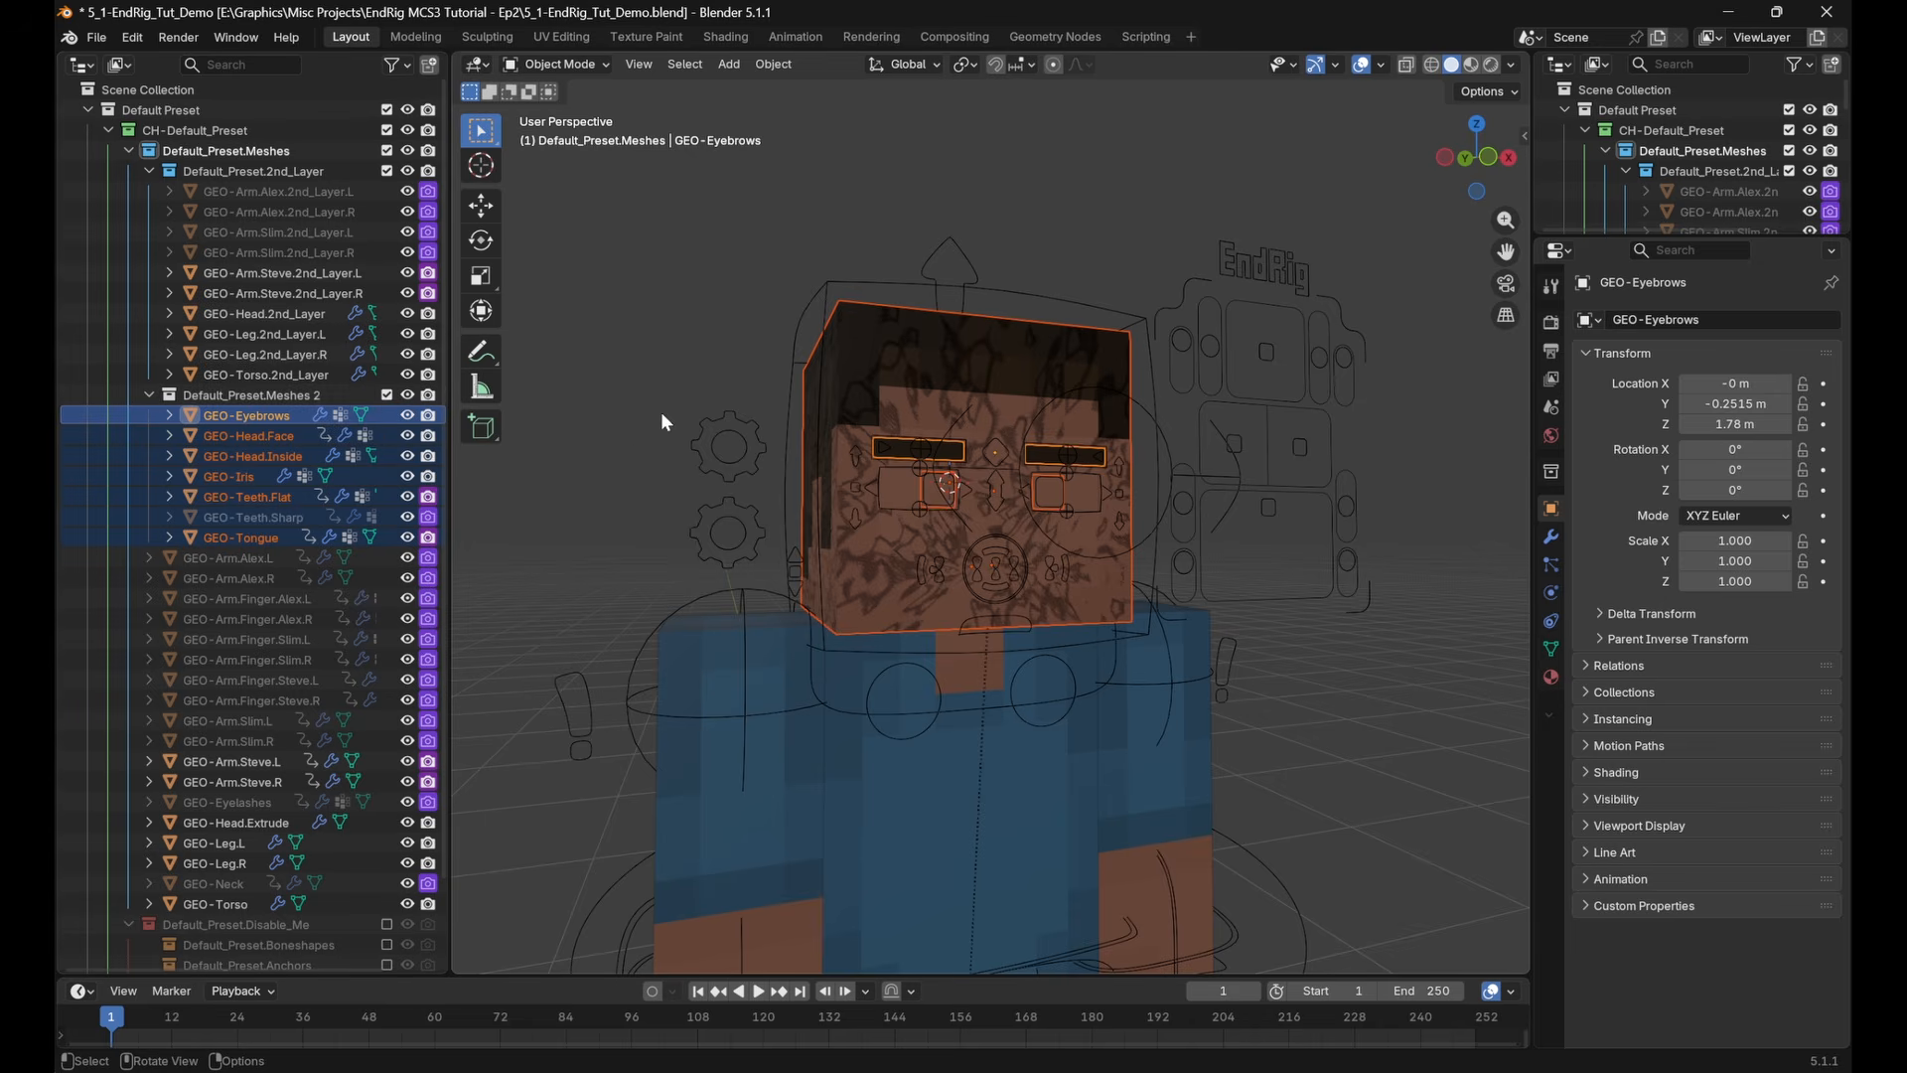
pyautogui.click(386, 395)
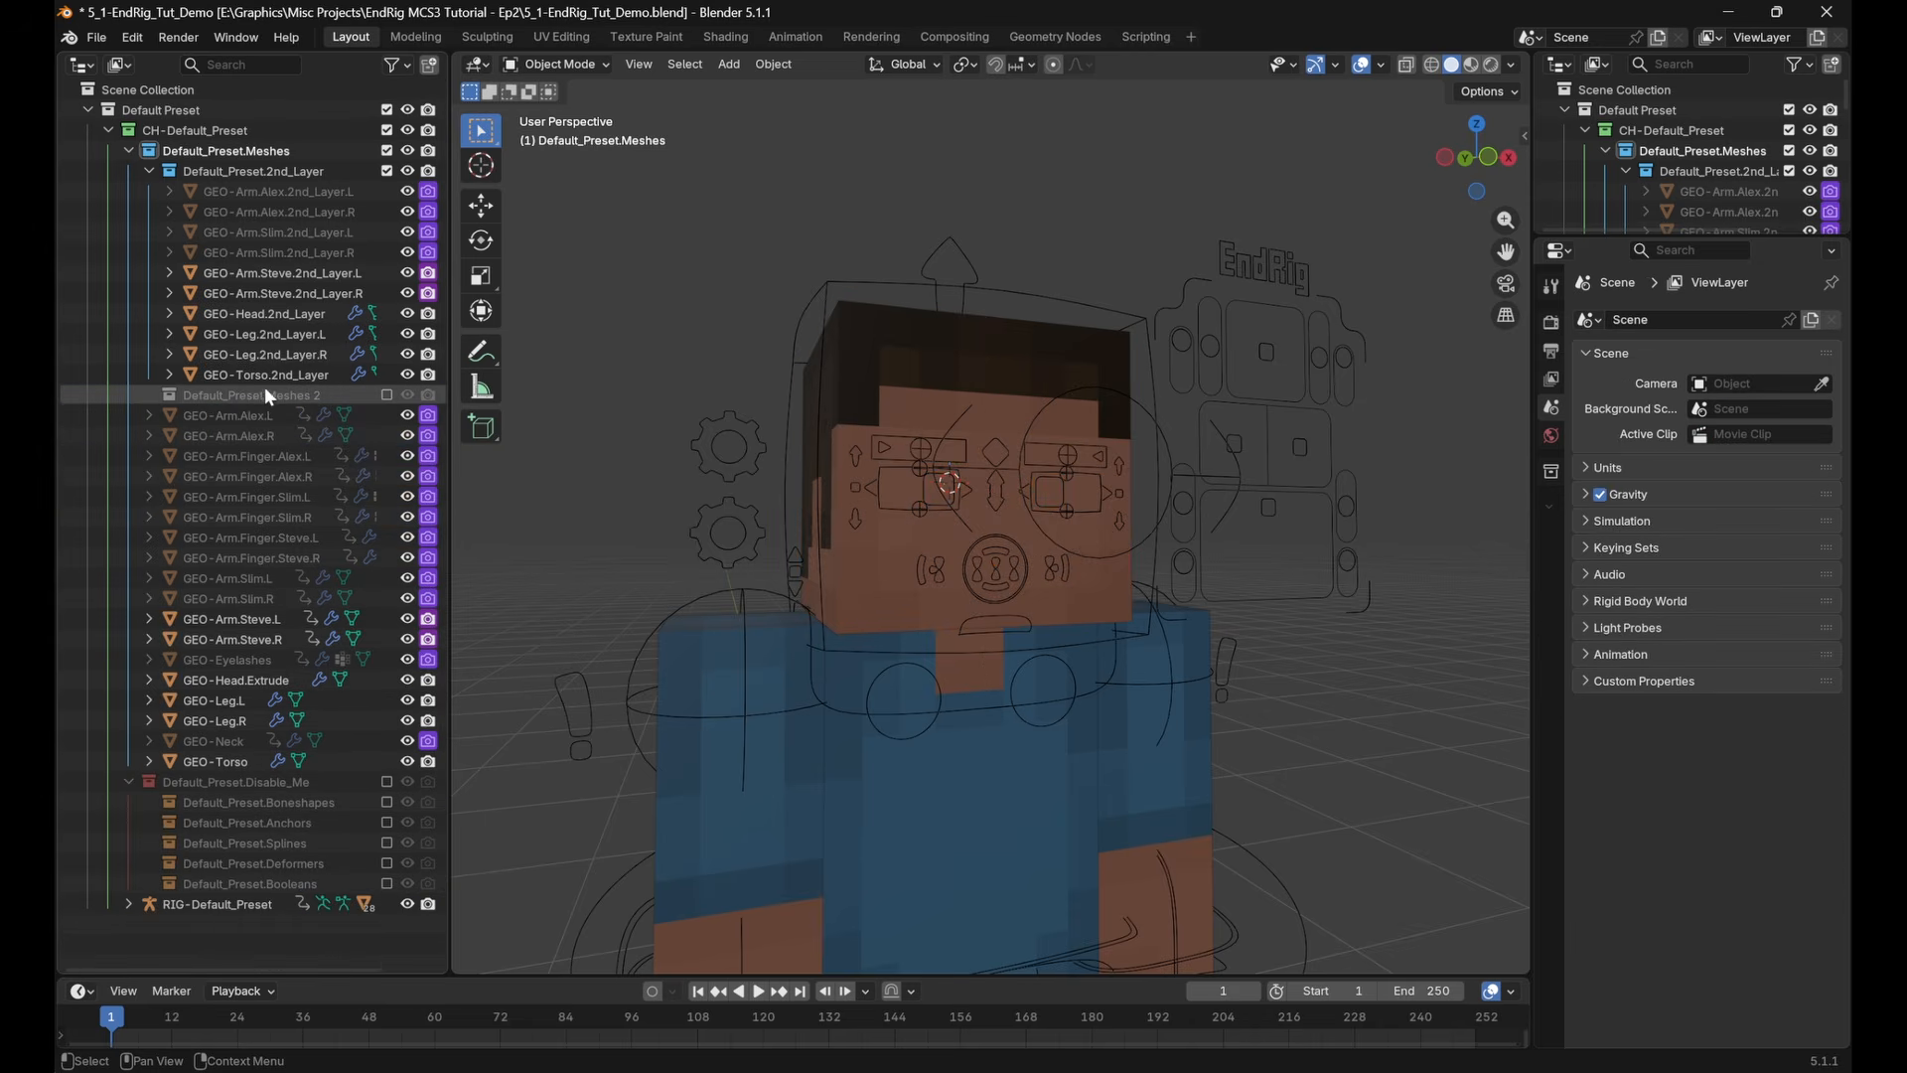
pyautogui.keyDown('shift'); pyautogui.moveTo(1141, 530); pyautogui.dragTo(1118, 516, button='middle'); pyautogui.keyUp('shift')
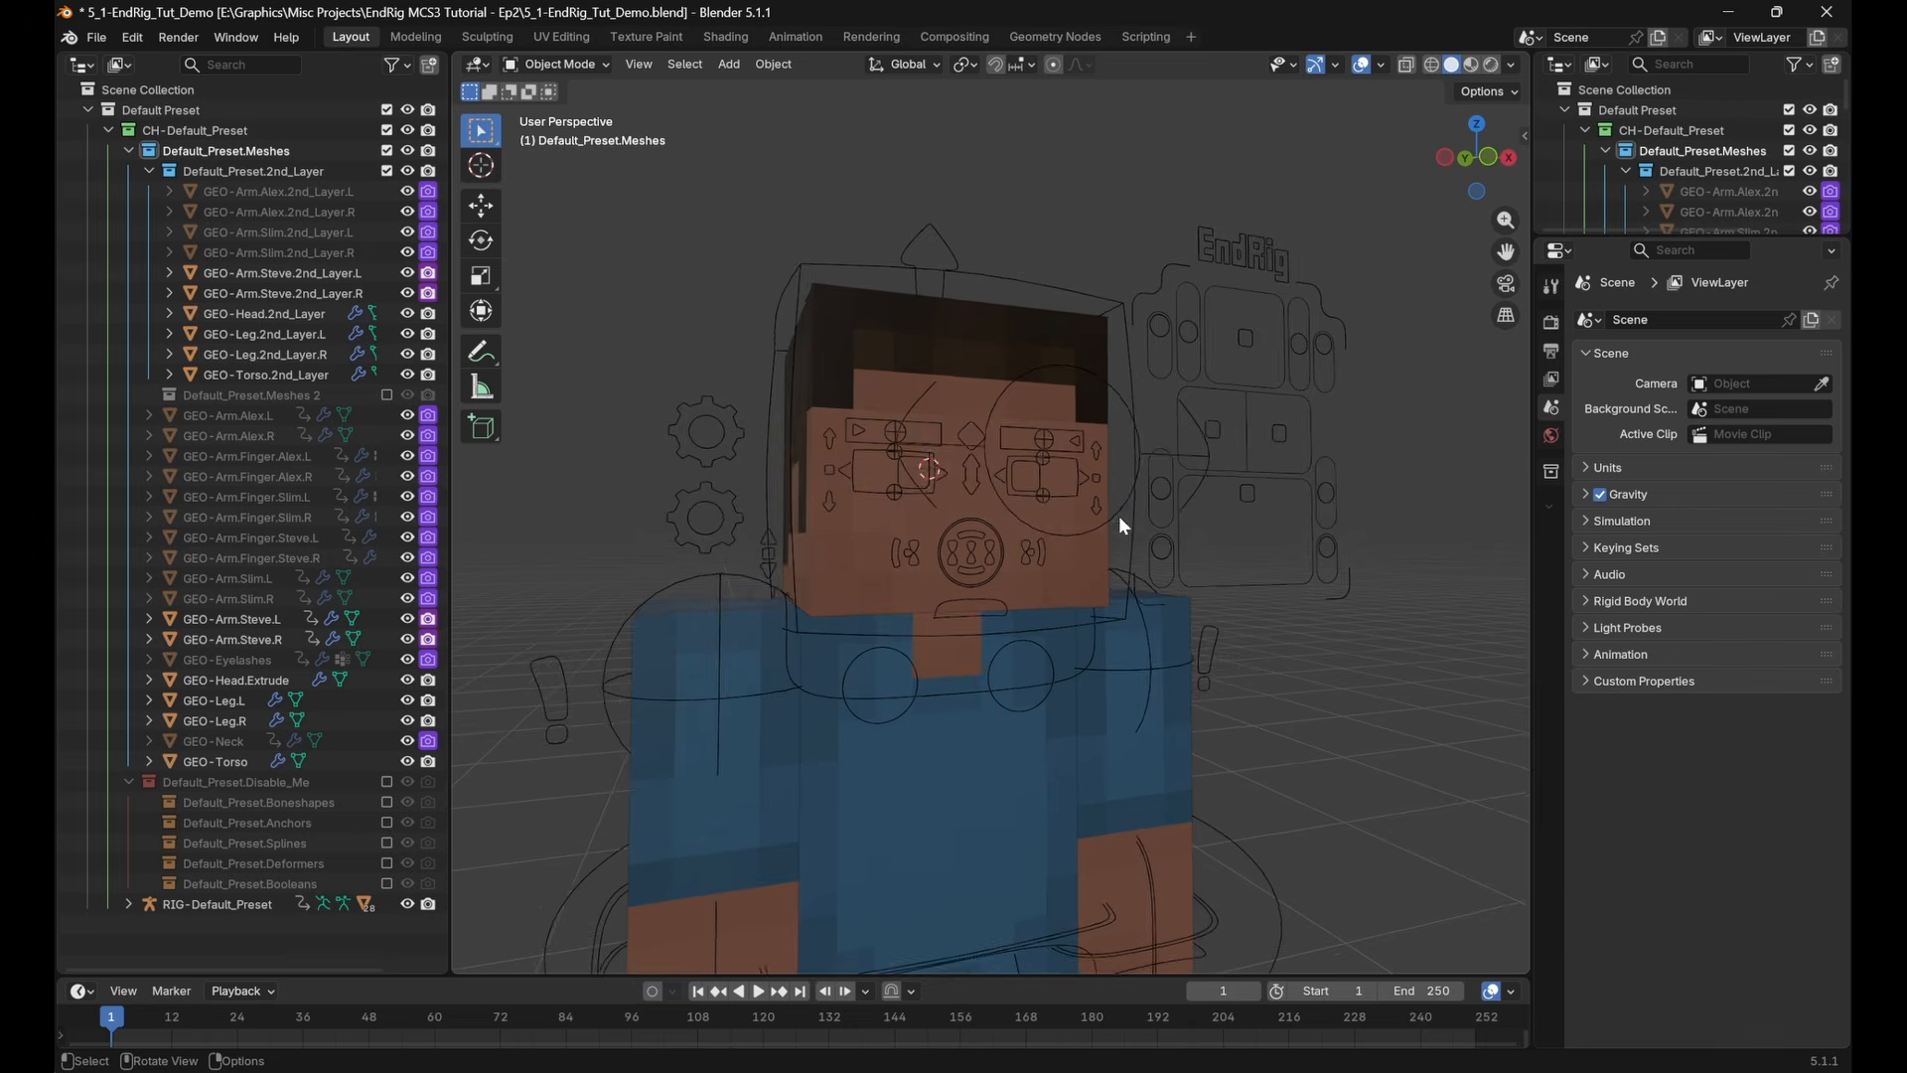
pyautogui.scroll(-2, 1192, 420)
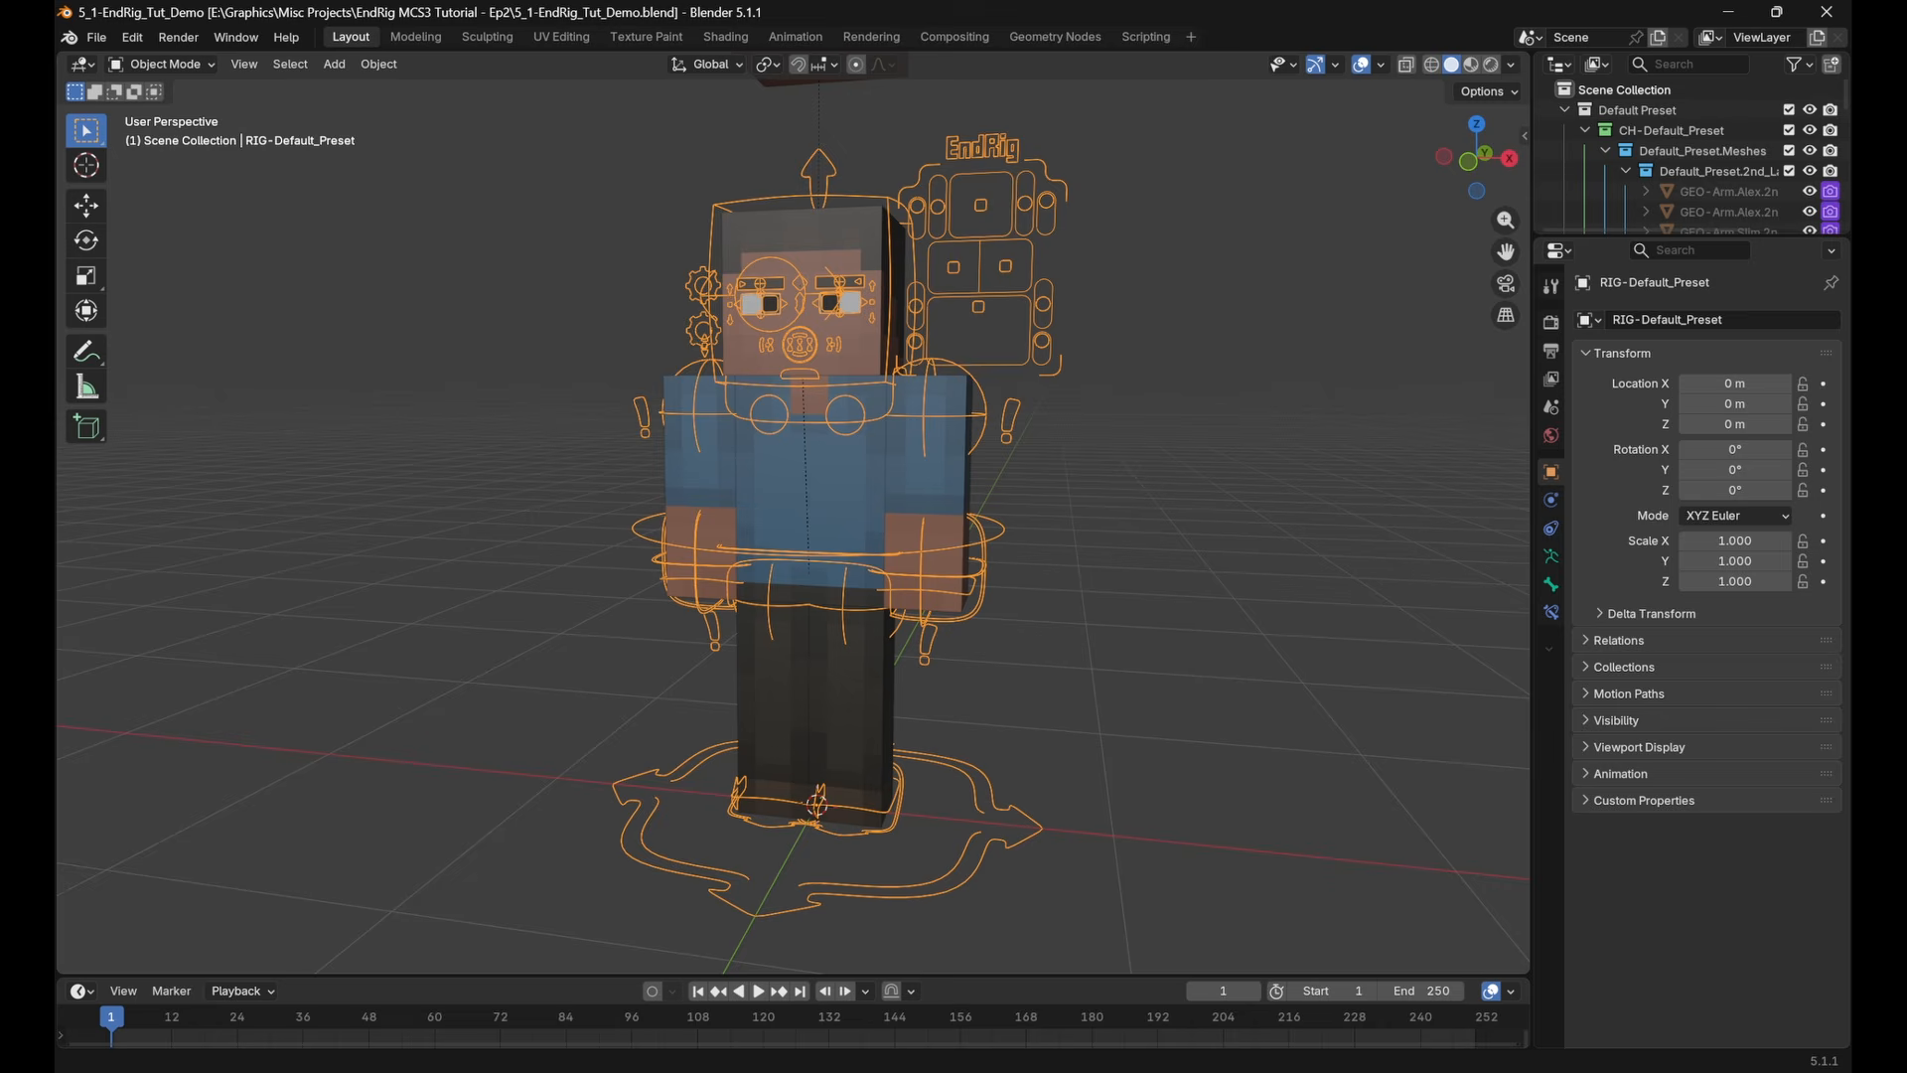
# Put RIG-Default_Preset into Pose Mode and view it straight from the front
pyautogui.keyDown('shift'); pyautogui.moveTo(1094, 302); pyautogui.dragTo(1078, 412, button='middle'); pyautogui.keyUp('shift')
pyautogui.click(931, 264)
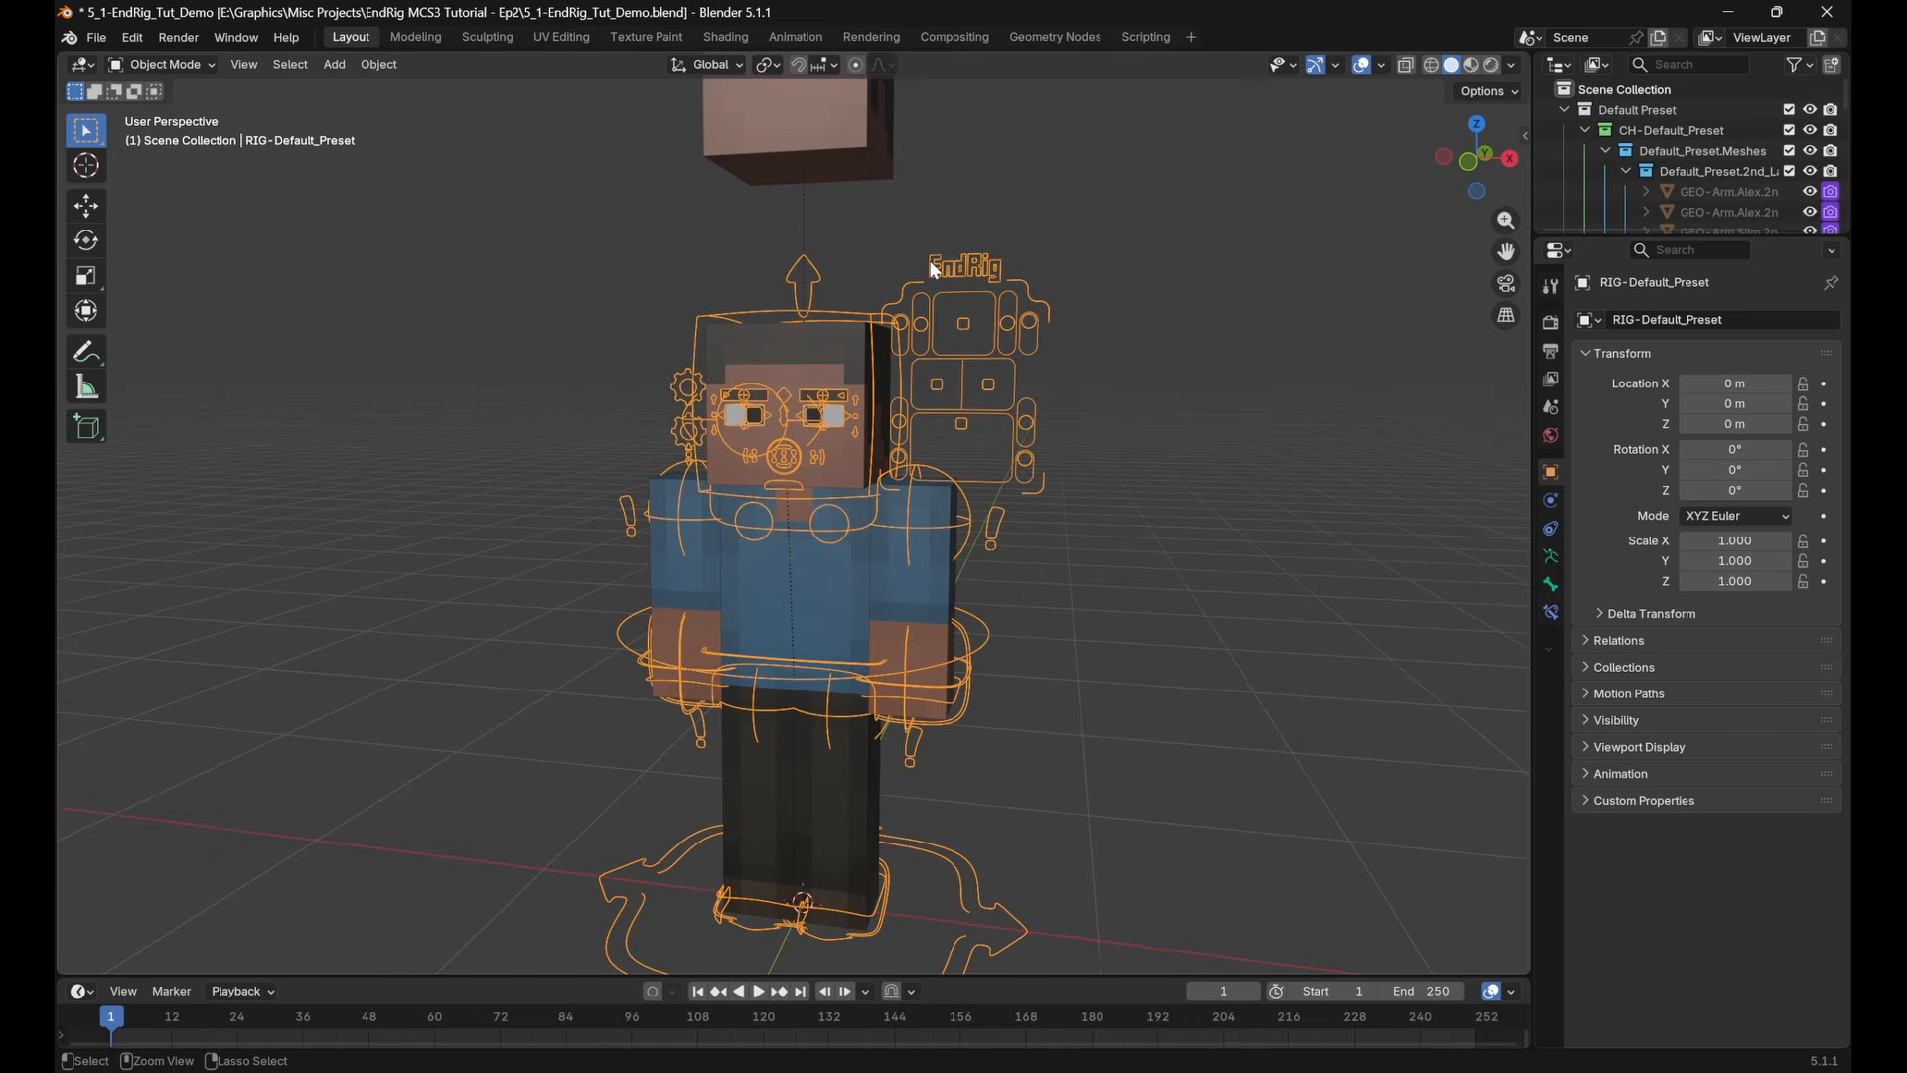
pyautogui.hotkey('ctrl', 'Tab')
pyautogui.click(1467, 162)
pyautogui.keyDown('shift'); pyautogui.moveTo(1021, 324); pyautogui.dragTo(1094, 408, button='middle'); pyautogui.keyUp('shift')
# Raise the right eye's upper eyelid root control by about 0.02 m and lower its bottom eyelid root control
pyautogui.scroll(8, 877, 453)
pyautogui.keyDown('shift'); pyautogui.moveTo(877, 453); pyautogui.dragTo(800, 510, button='middle'); pyautogui.keyUp('shift')
pyautogui.click(741, 447)
pyautogui.press('g')
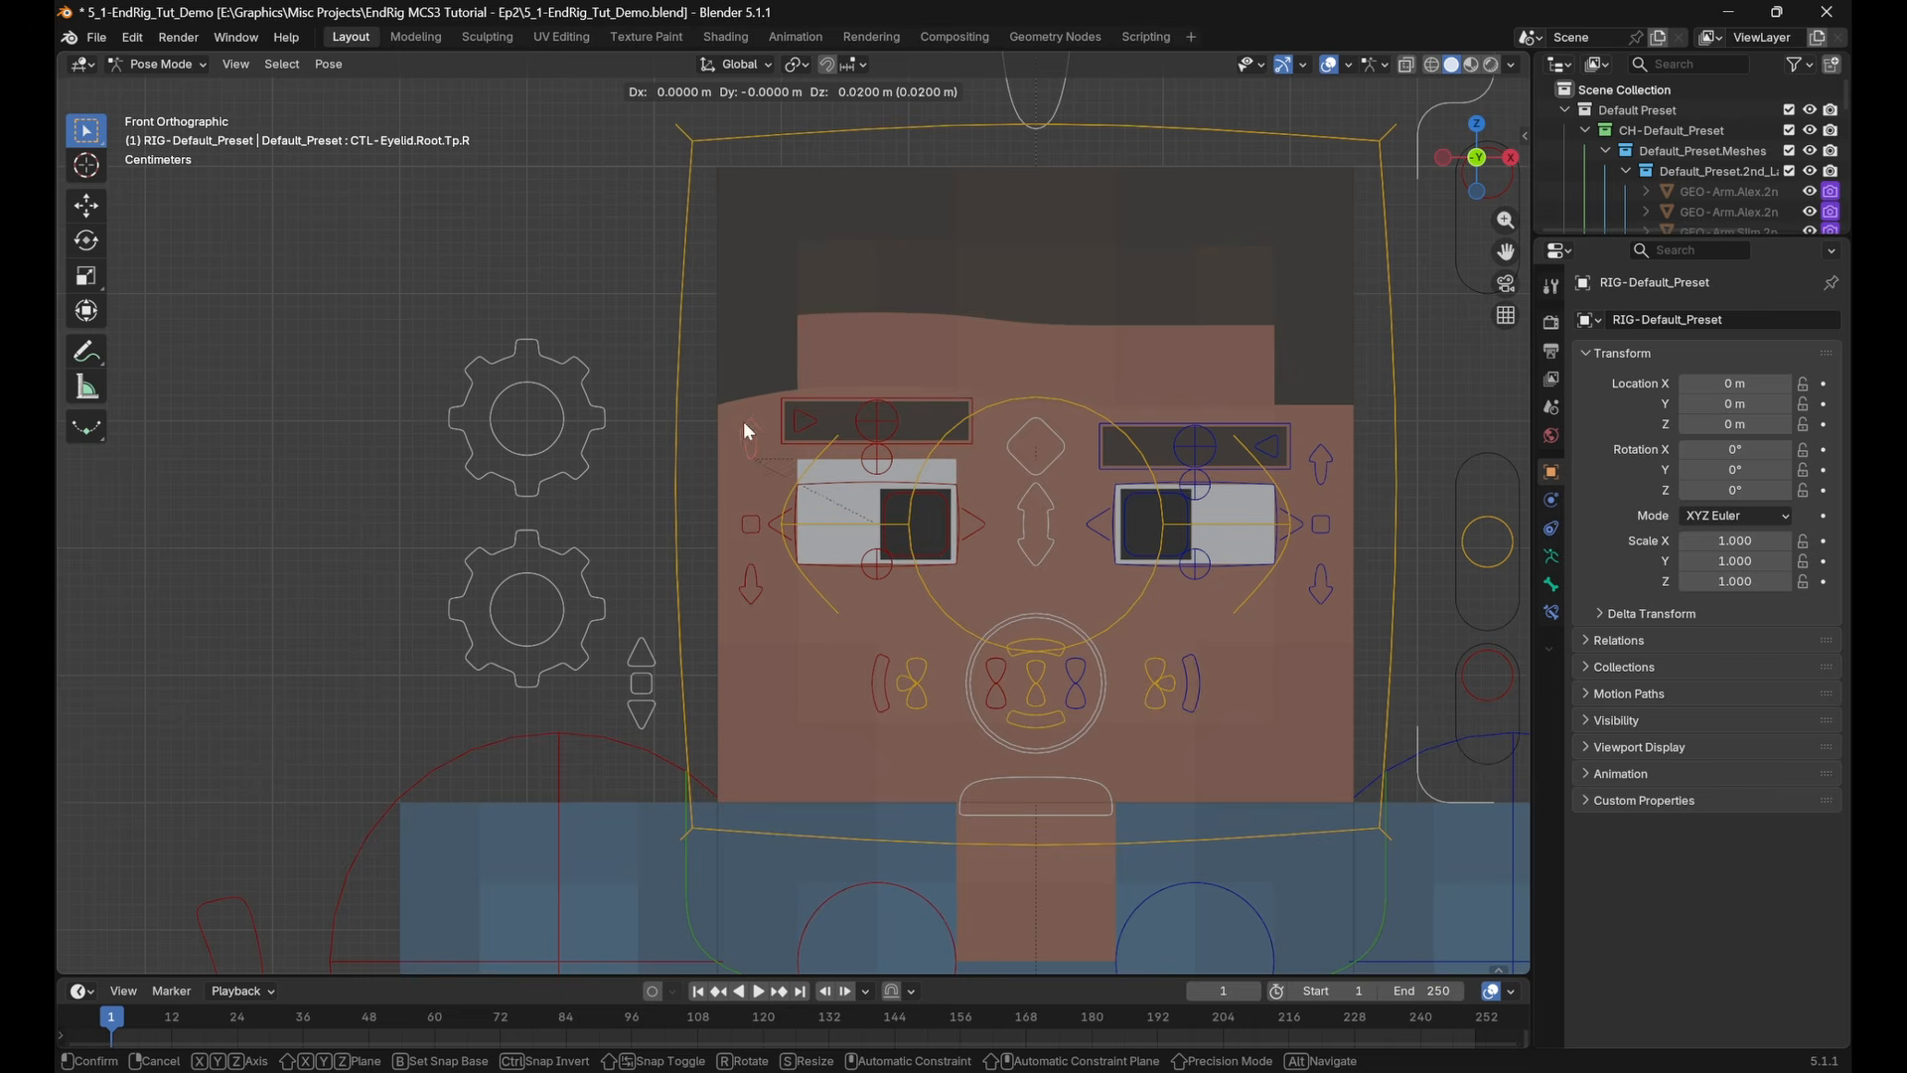
pyautogui.click(743, 421)
pyautogui.click(757, 575)
pyautogui.press('g')
pyautogui.click(871, 583)
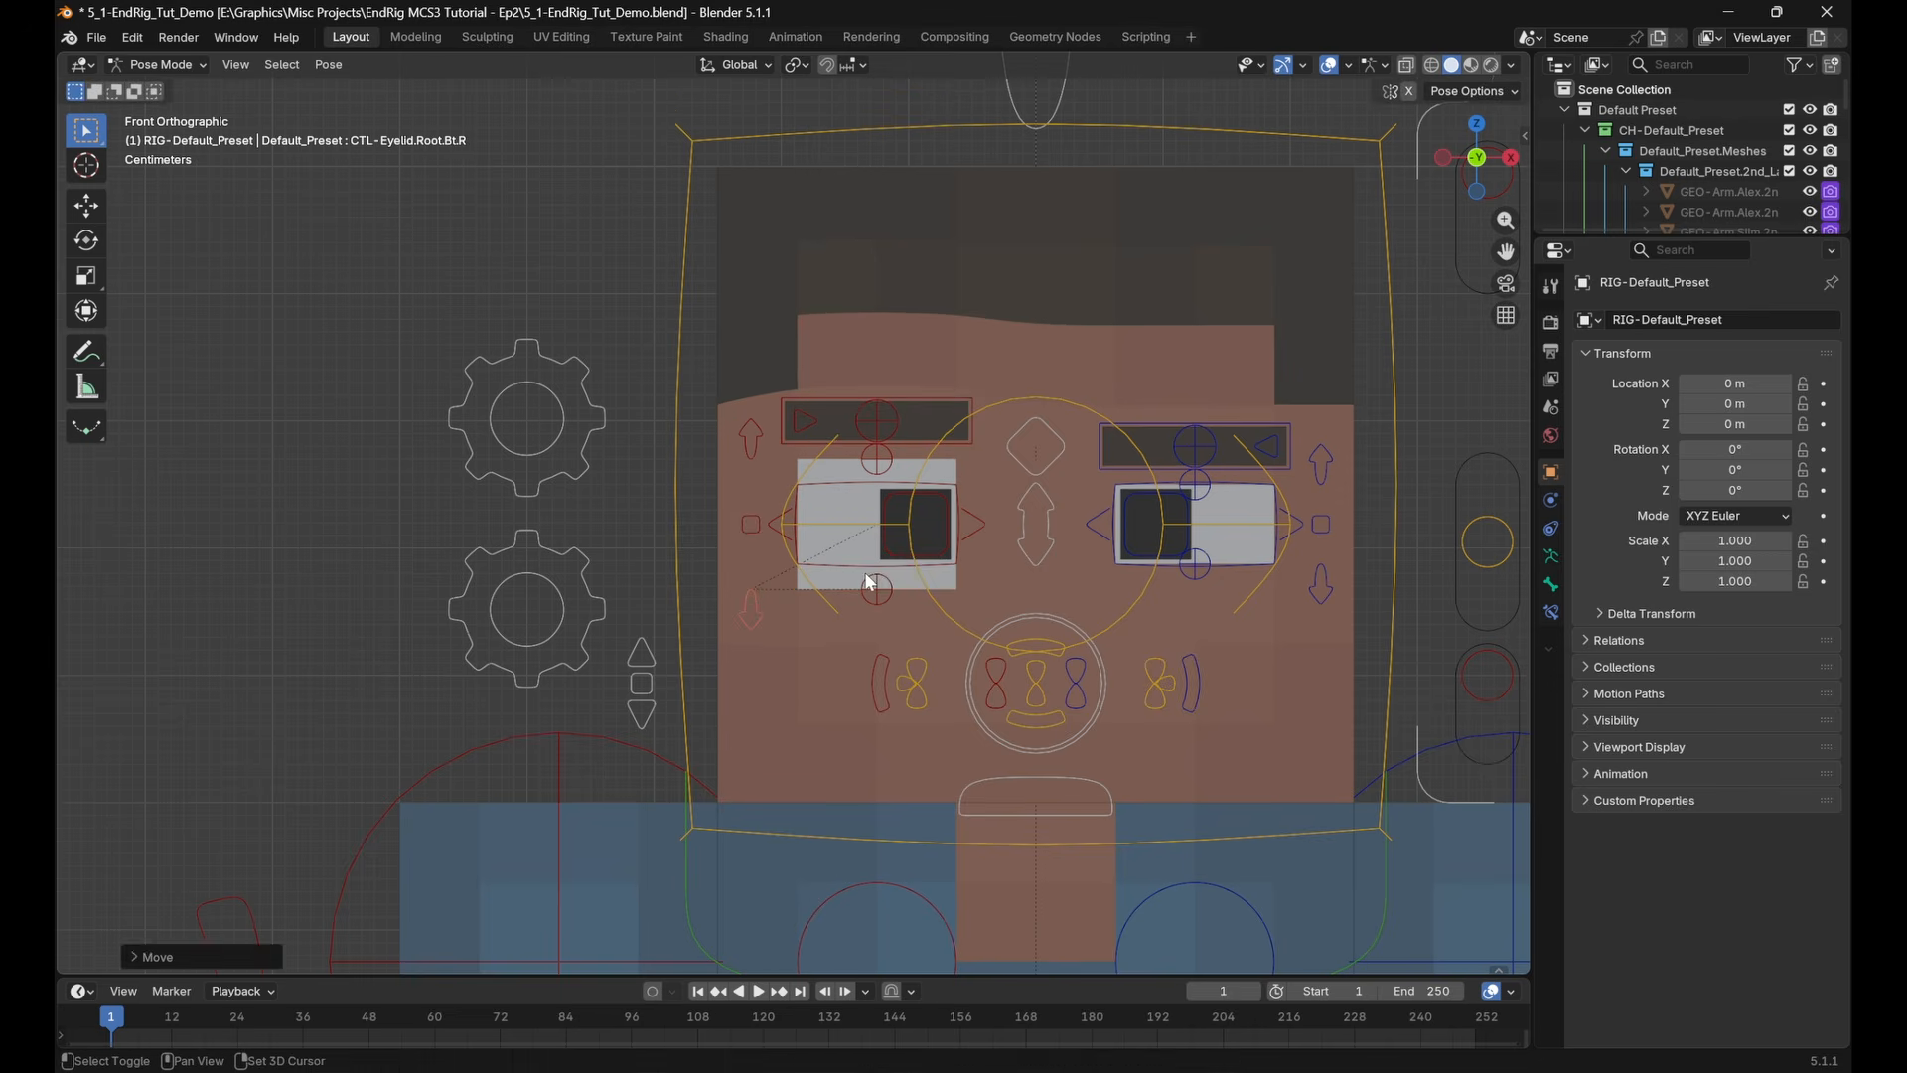
# Select all pose bones and clear their location
pyautogui.scroll(-4, 871, 583)
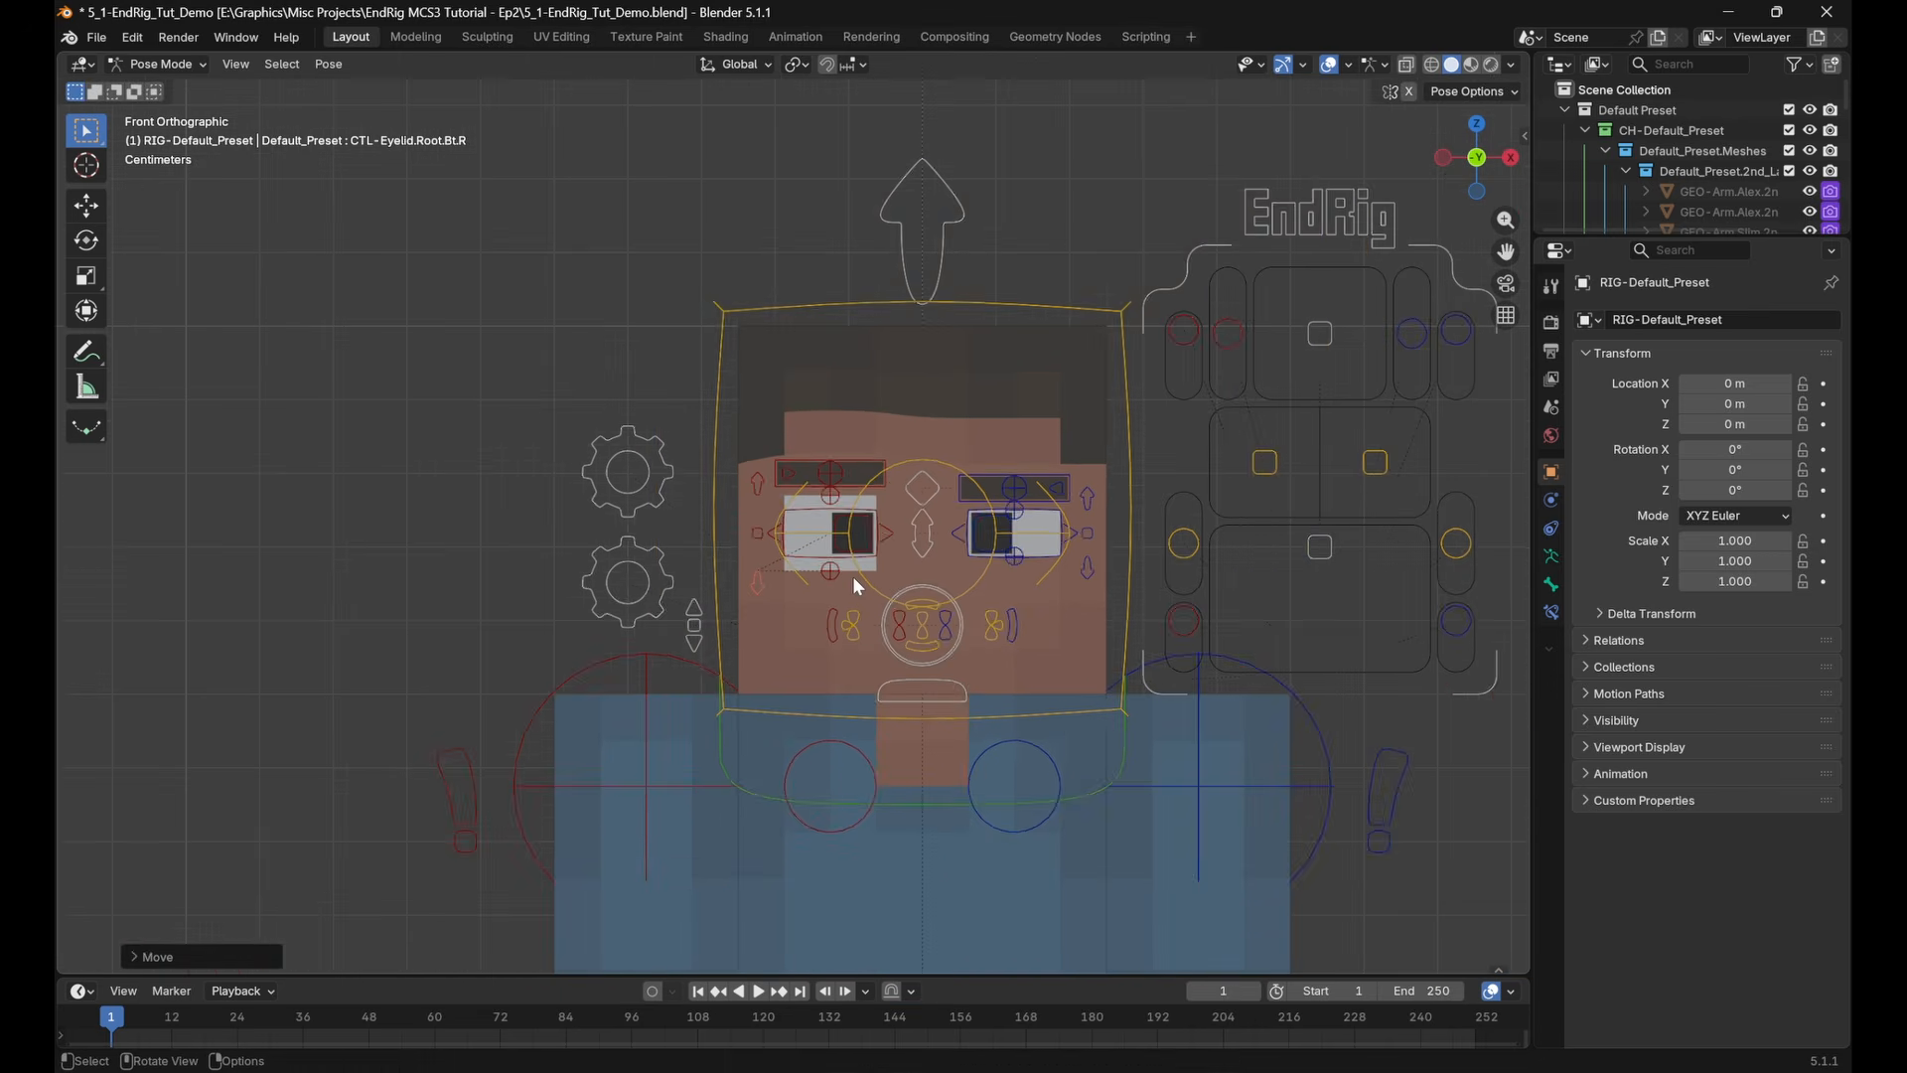
pyautogui.press('a')
pyautogui.hotkey('alt', 'g')
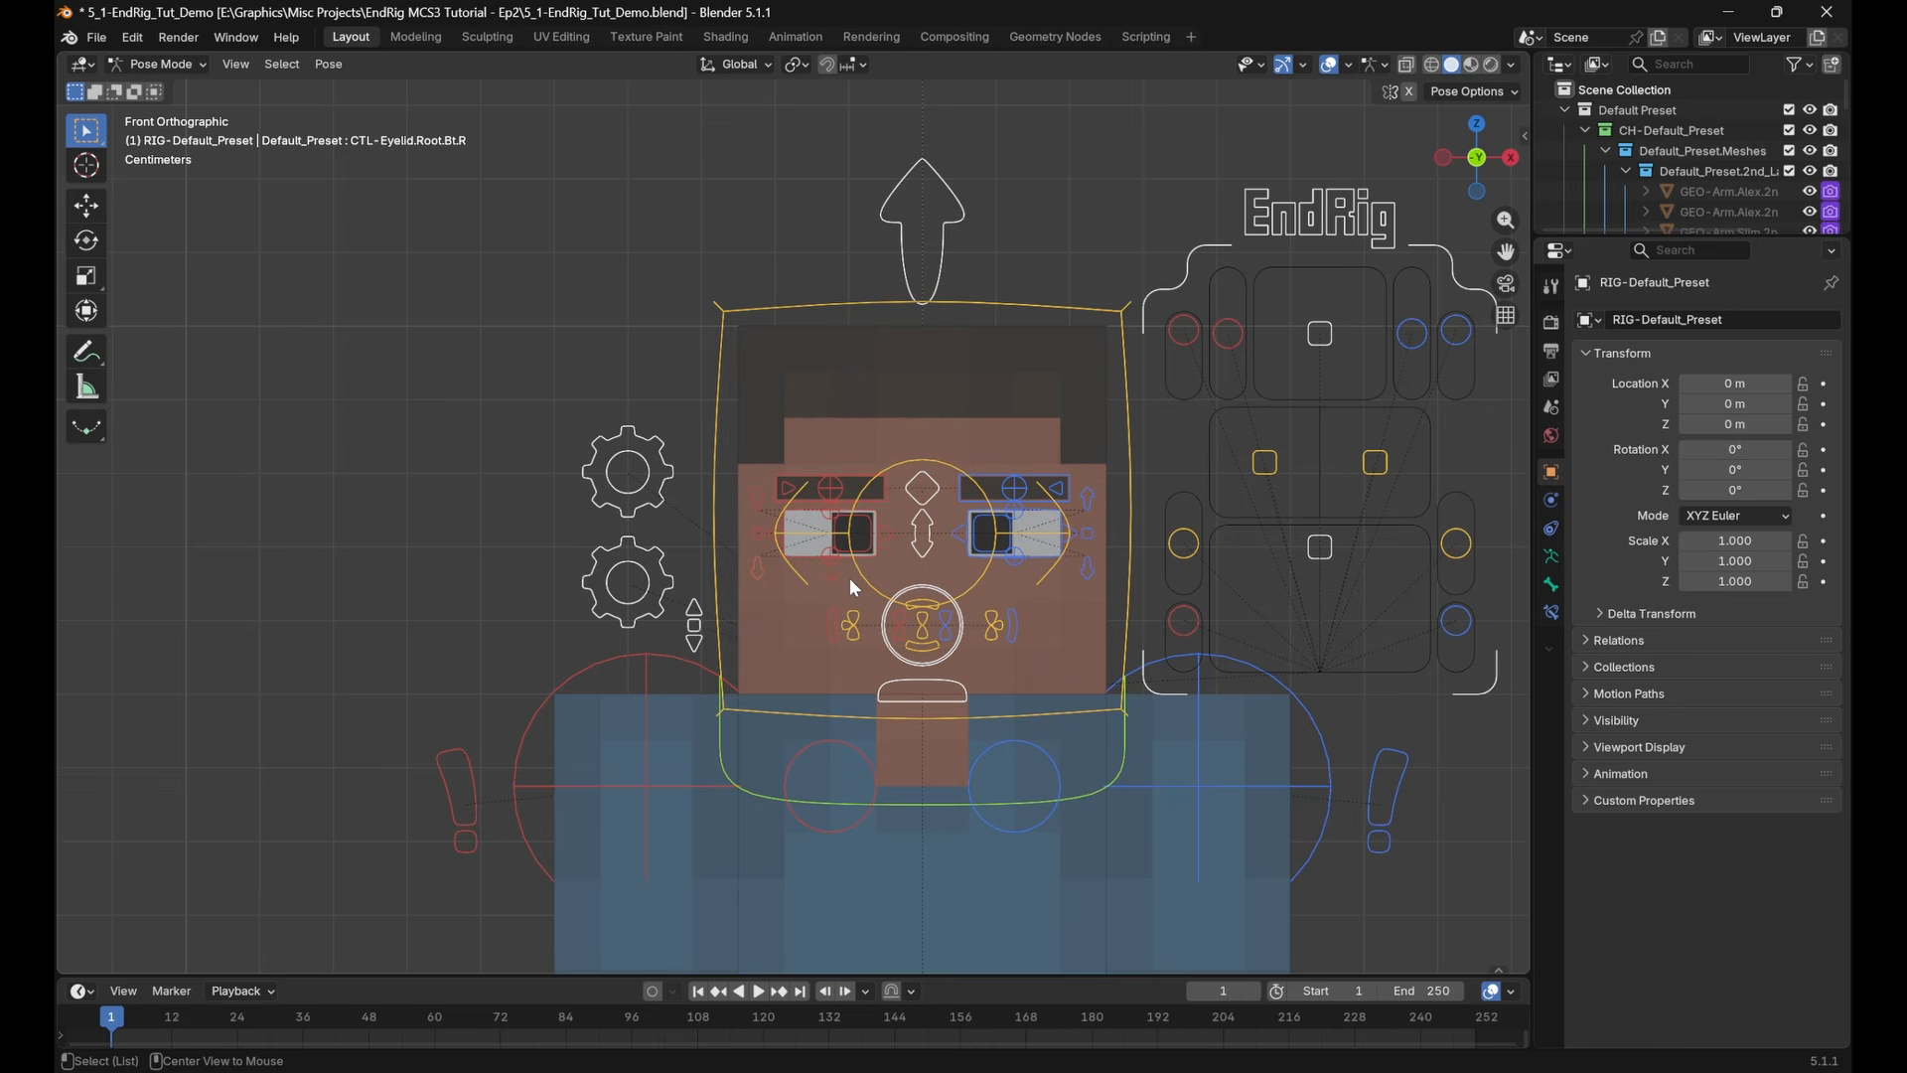
# Add a Transformation bone constraint to CTL-Eyelid.Root.Tp.R and expand its Map To settings
pyautogui.scroll(3, 862, 599)
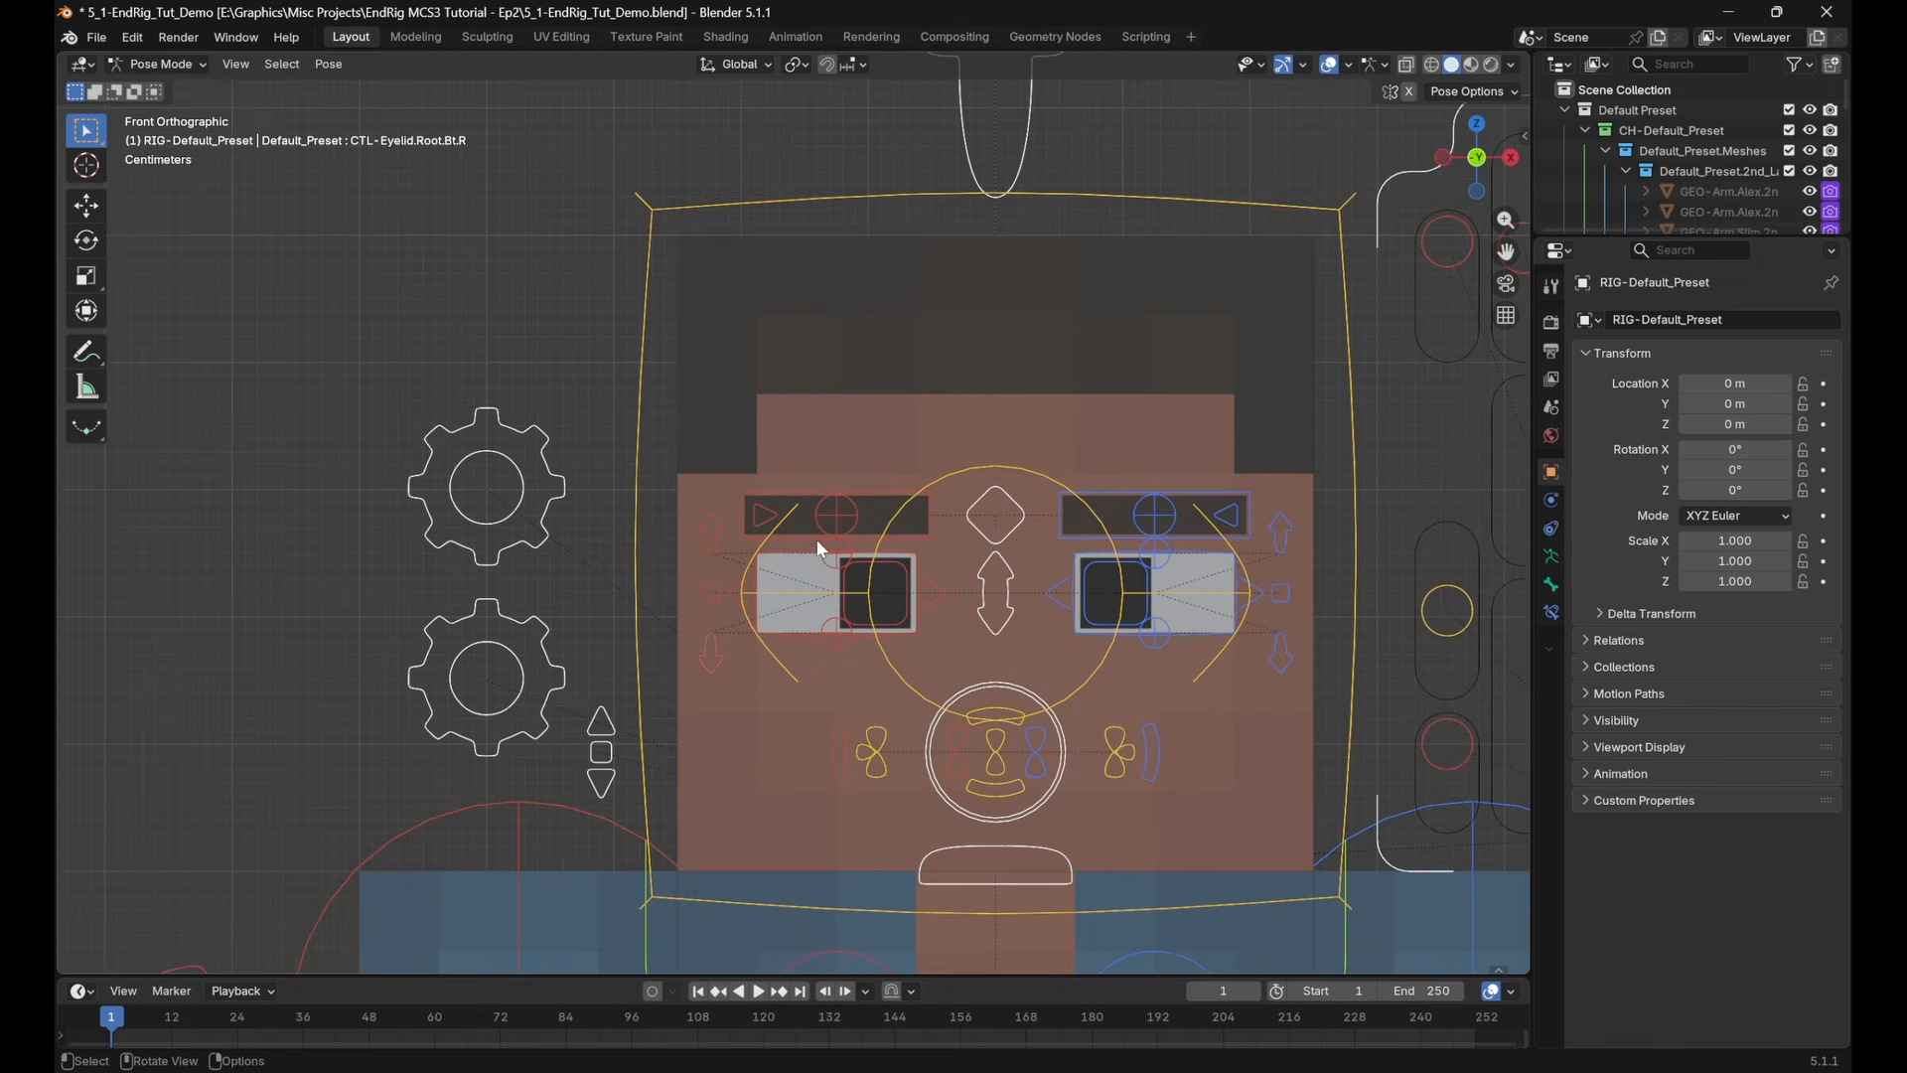
pyautogui.keyDown('shift'); pyautogui.moveTo(817, 539); pyautogui.dragTo(633, 454, button='middle'); pyautogui.keyUp('shift')
pyautogui.click(581, 511)
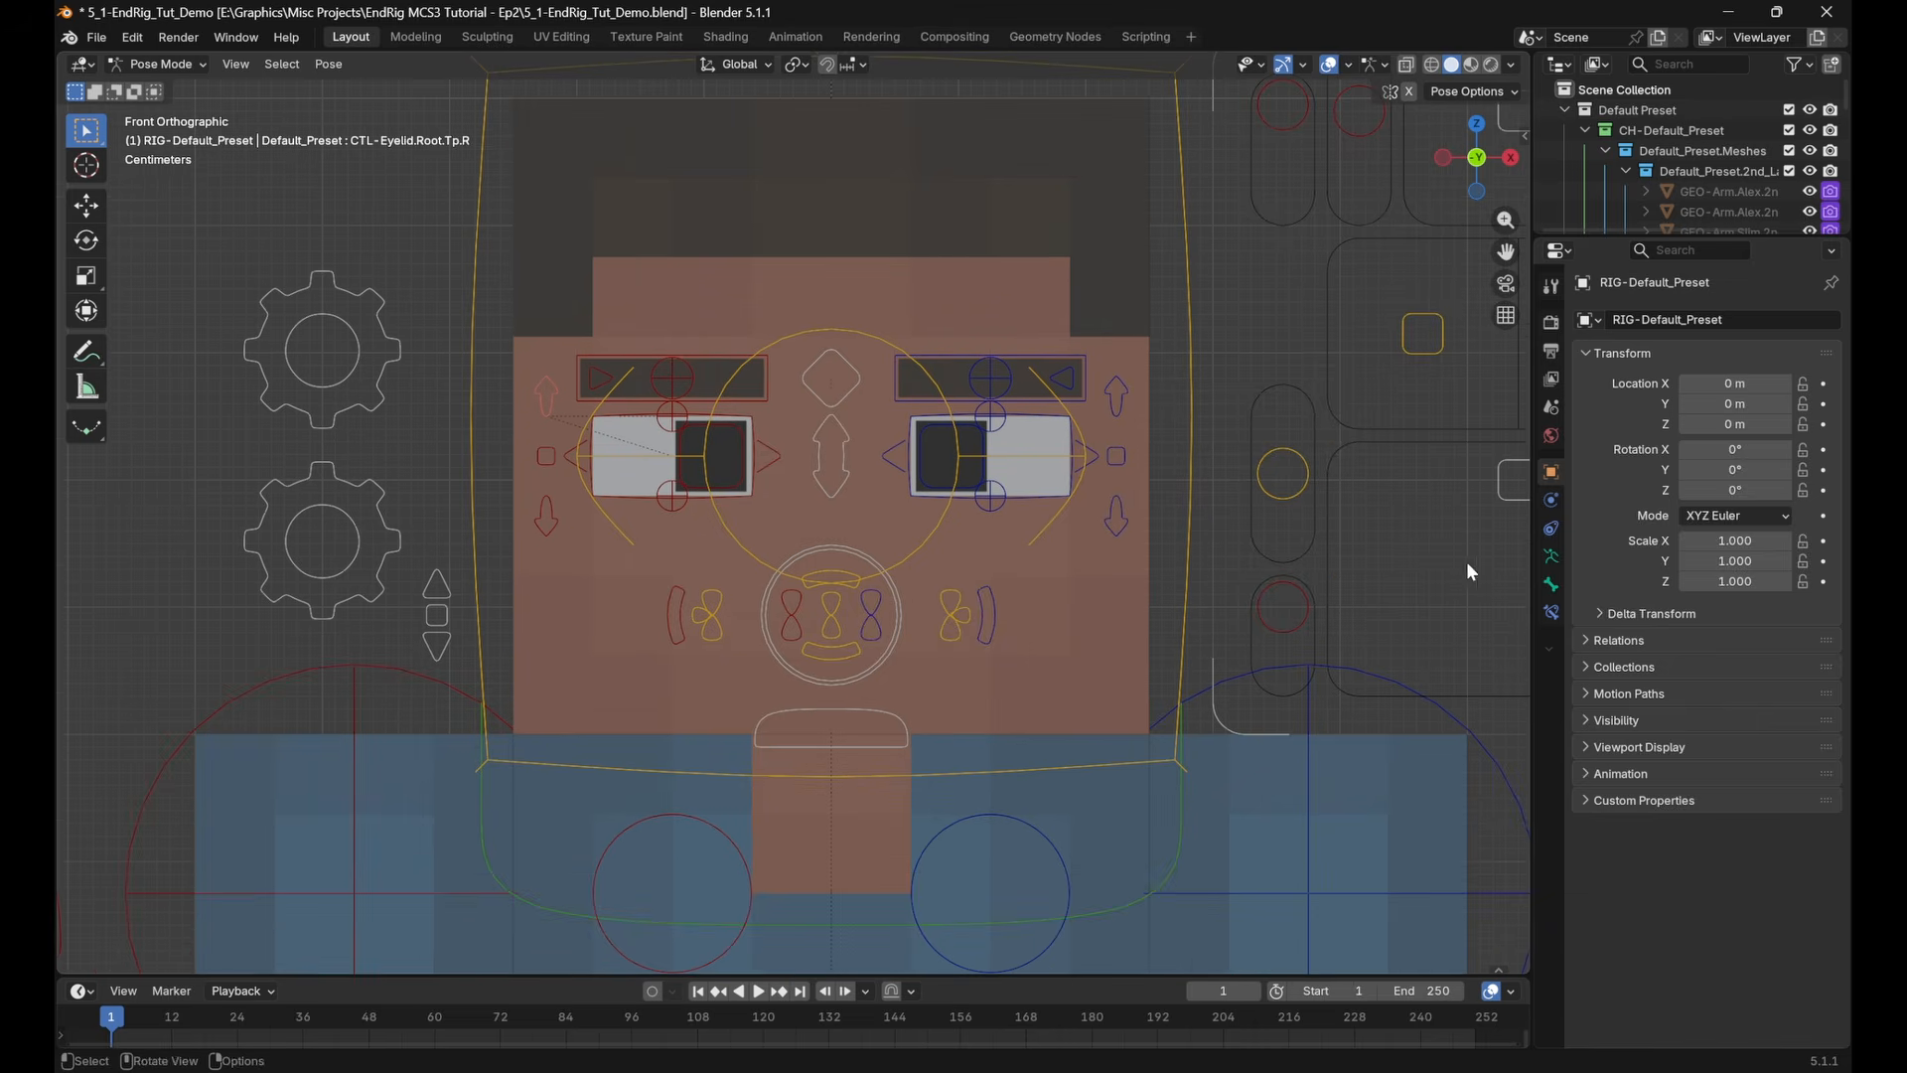
pyautogui.click(1551, 556)
pyautogui.click(1550, 612)
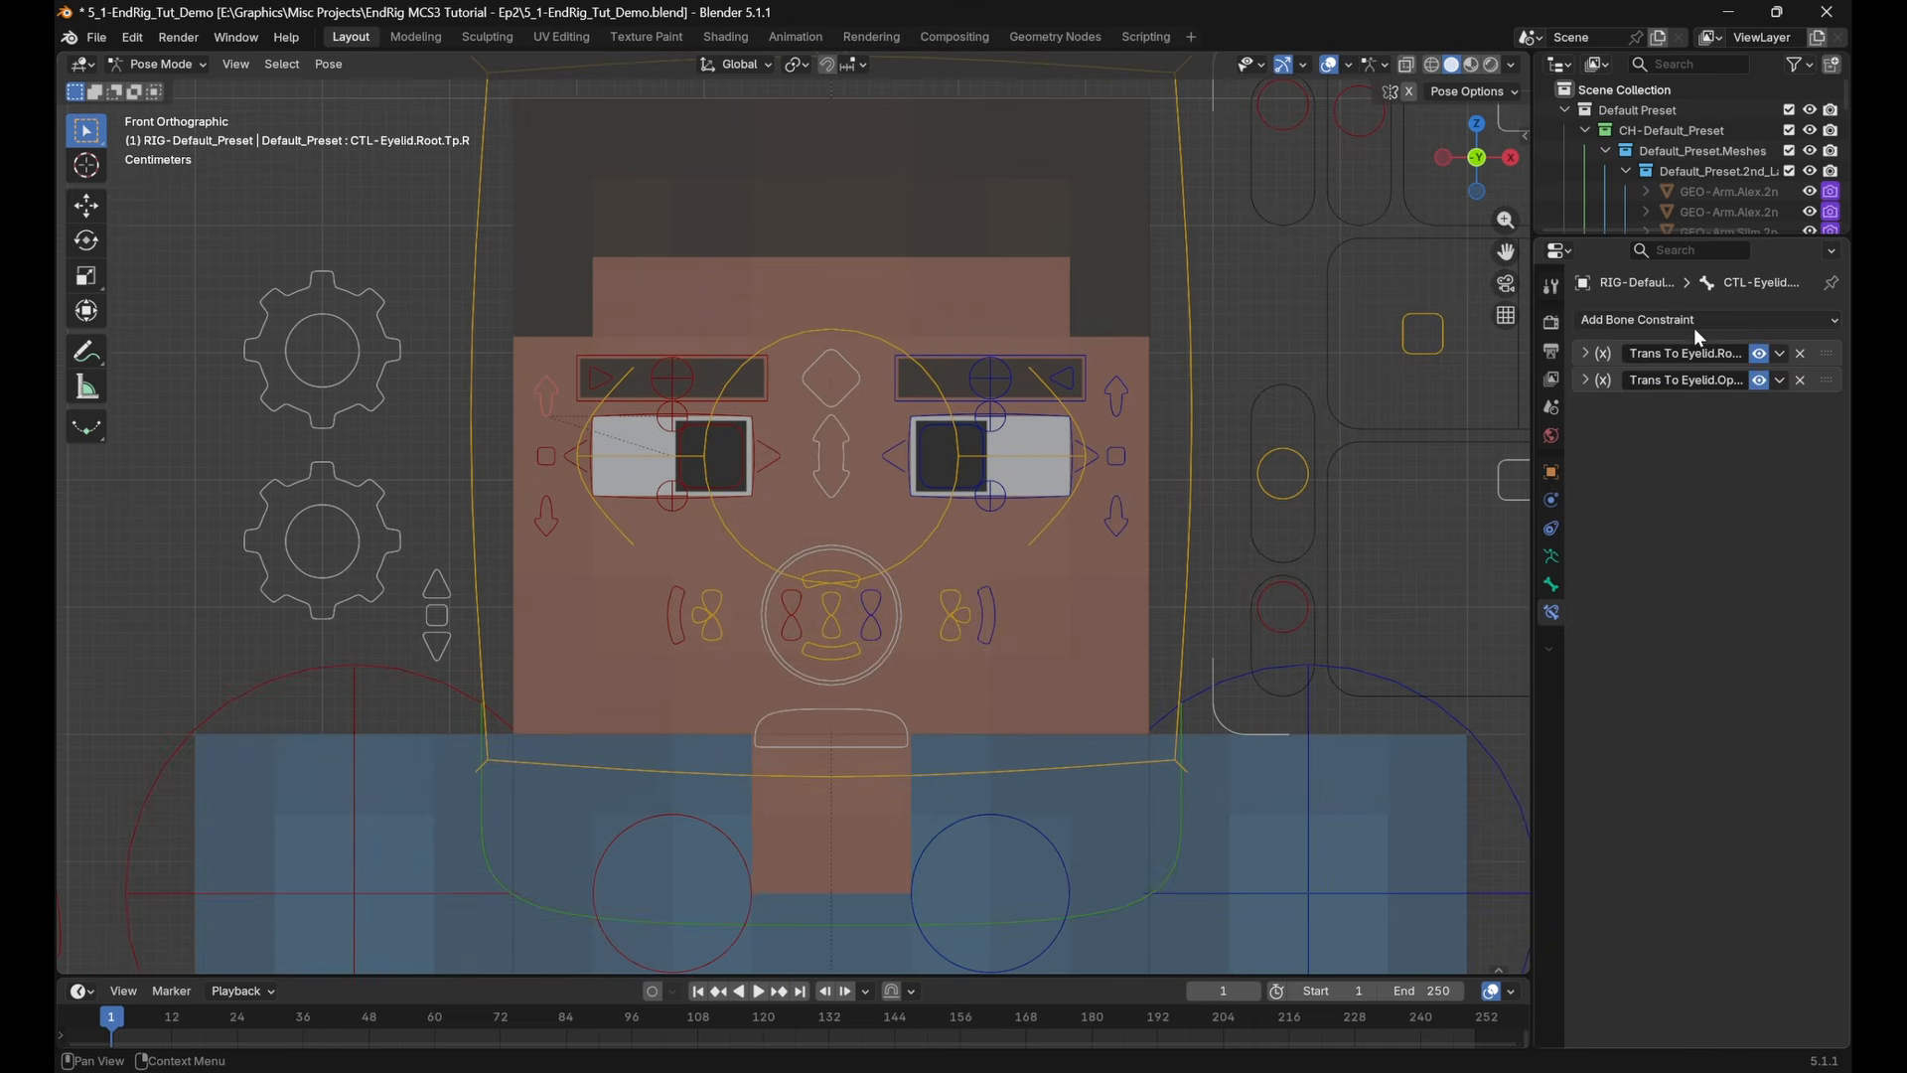
pyautogui.click(1694, 326)
pyautogui.click(1453, 562)
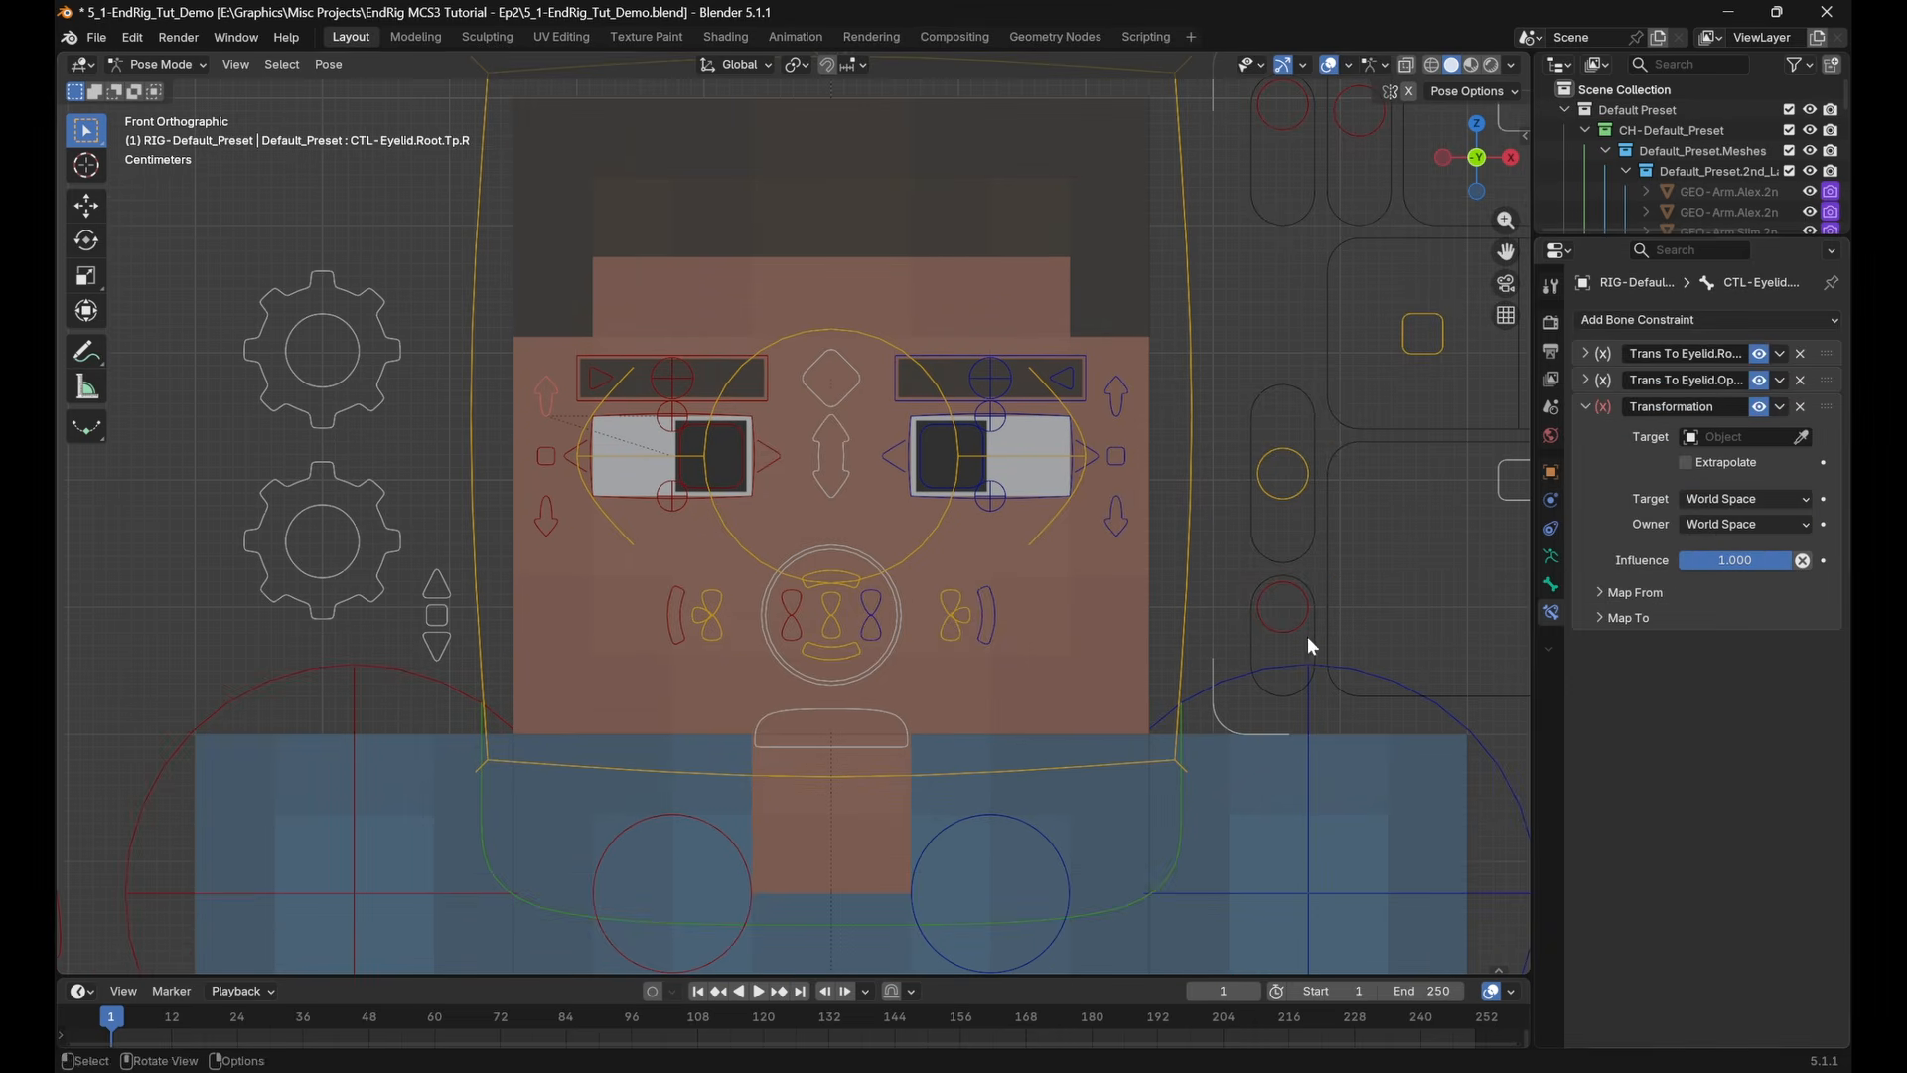
pyautogui.keyDown('shift'); pyautogui.moveTo(1219, 710); pyautogui.dragTo(1203, 640, button='middle'); pyautogui.keyUp('shift')
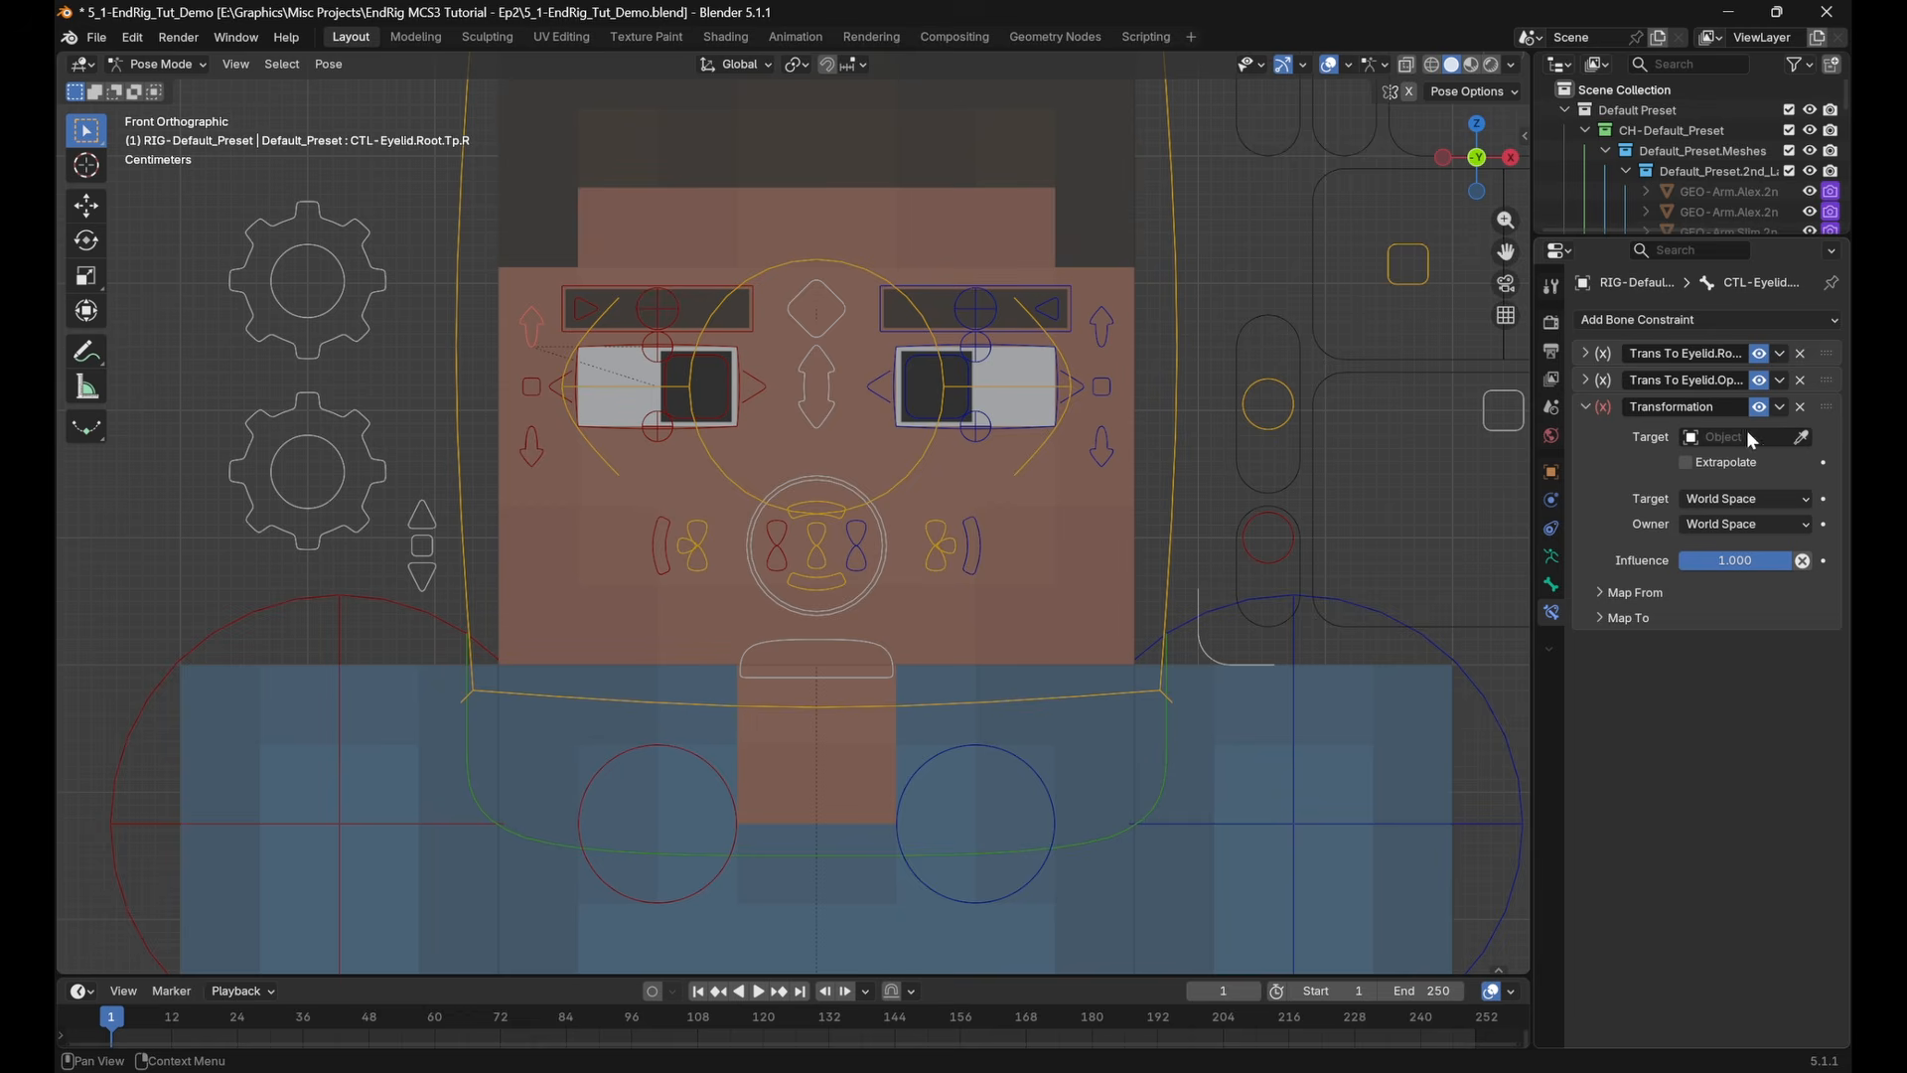
pyautogui.click(1625, 614)
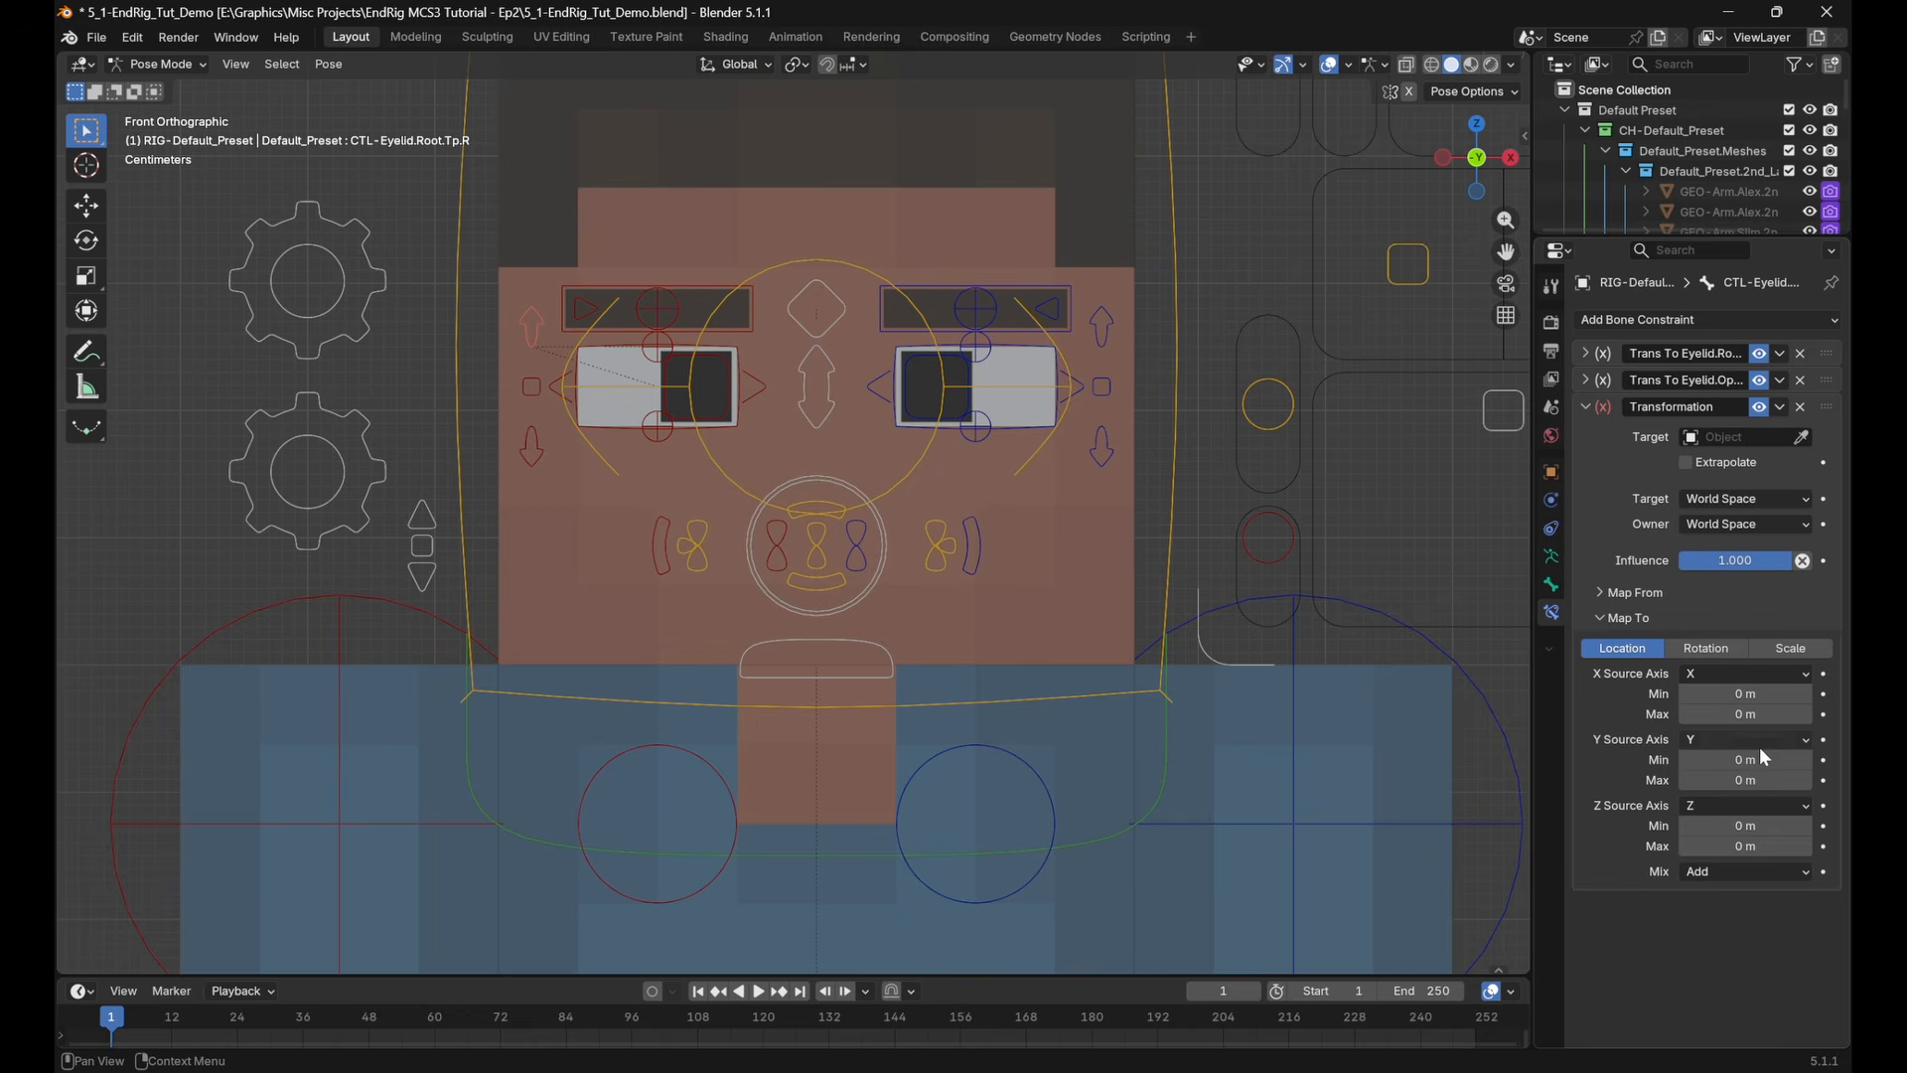
# Move the CTL-Eyelid.Root.Tp.R control upward to raise the right upper eyelid
pyautogui.keyDown('shift'); pyautogui.moveTo(884, 517); pyautogui.dragTo(920, 609, button='middle'); pyautogui.keyUp('shift')
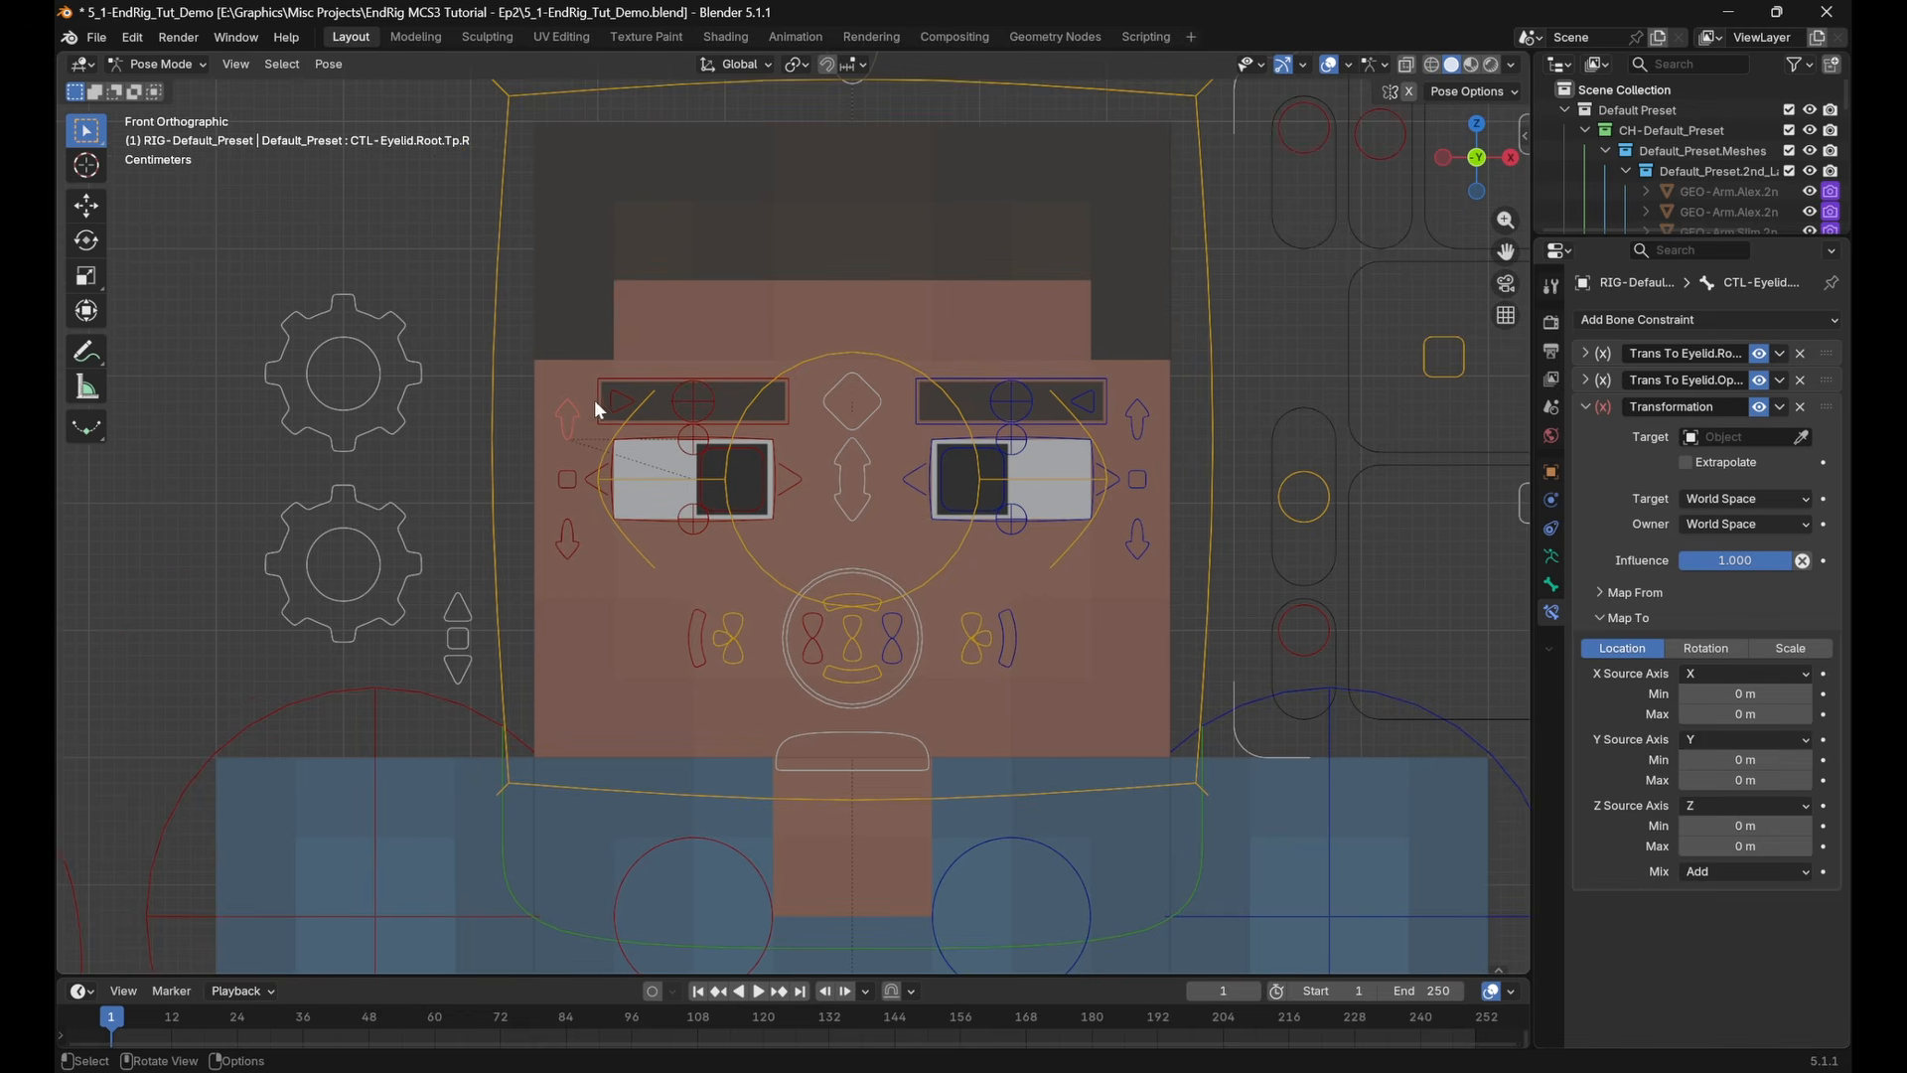
pyautogui.moveTo(586, 421); pyautogui.dragTo(584, 383)
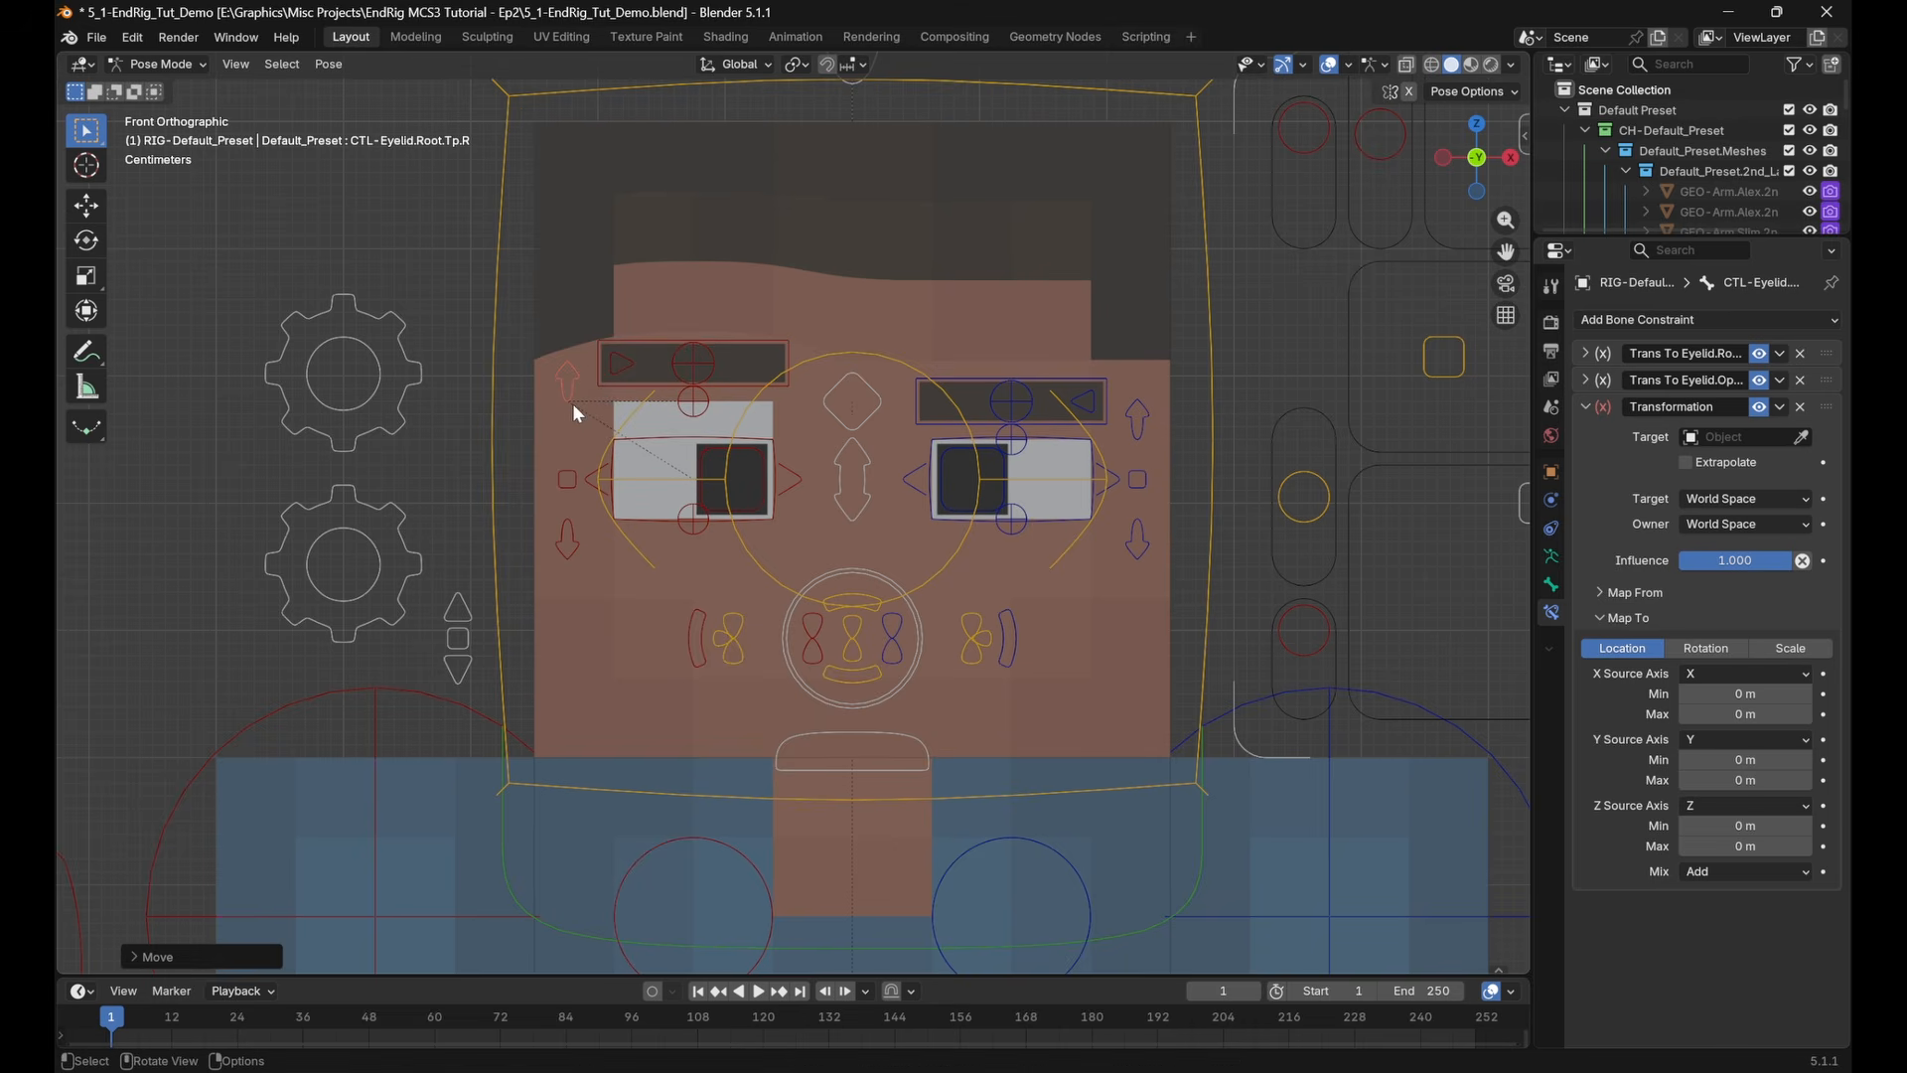
pyautogui.keyDown('shift'); pyautogui.moveTo(631, 425); pyautogui.dragTo(612, 447, button='middle'); pyautogui.keyUp('shift')
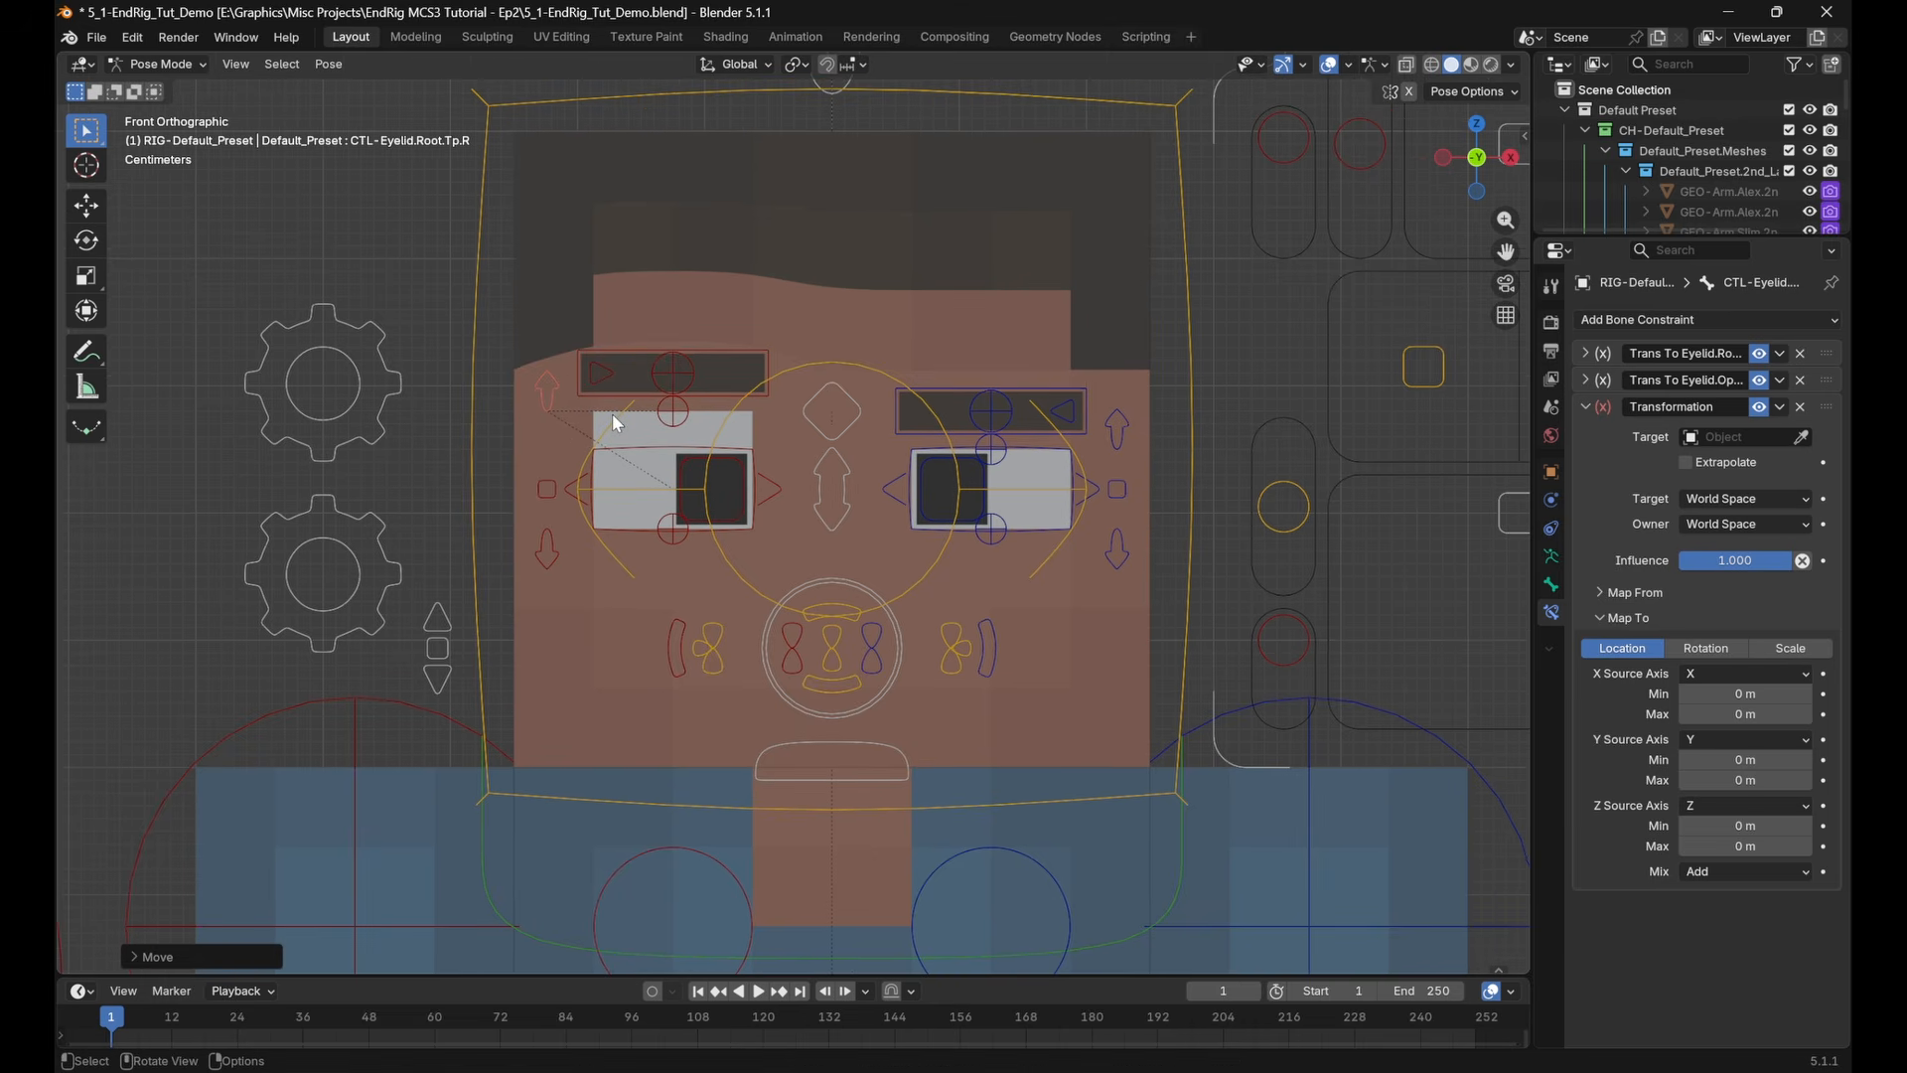
pyautogui.click(1758, 408)
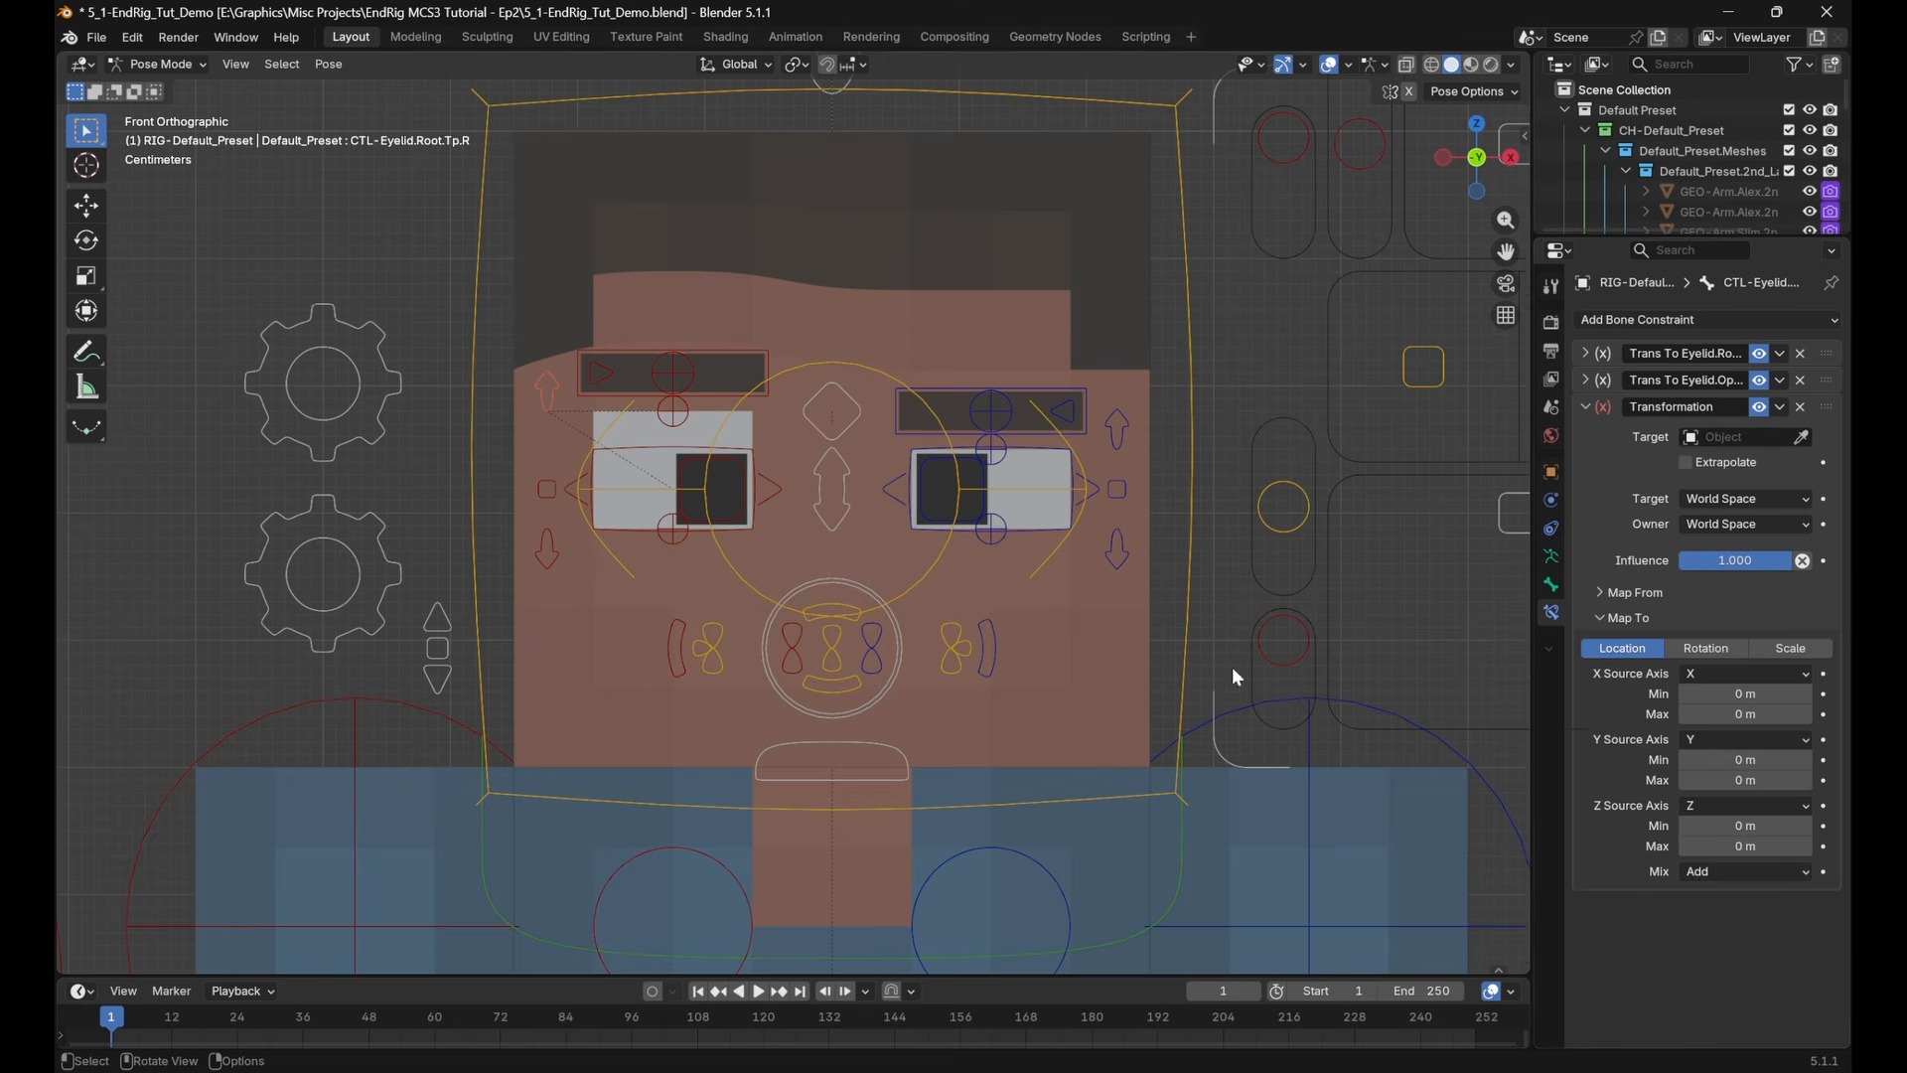
pyautogui.keyDown('shift'); pyautogui.moveTo(789, 535); pyautogui.dragTo(807, 570, button='middle'); pyautogui.keyUp('shift')
pyautogui.keyDown('shift'); pyautogui.moveTo(654, 492); pyautogui.dragTo(614, 518, button='middle'); pyautogui.keyUp('shift')
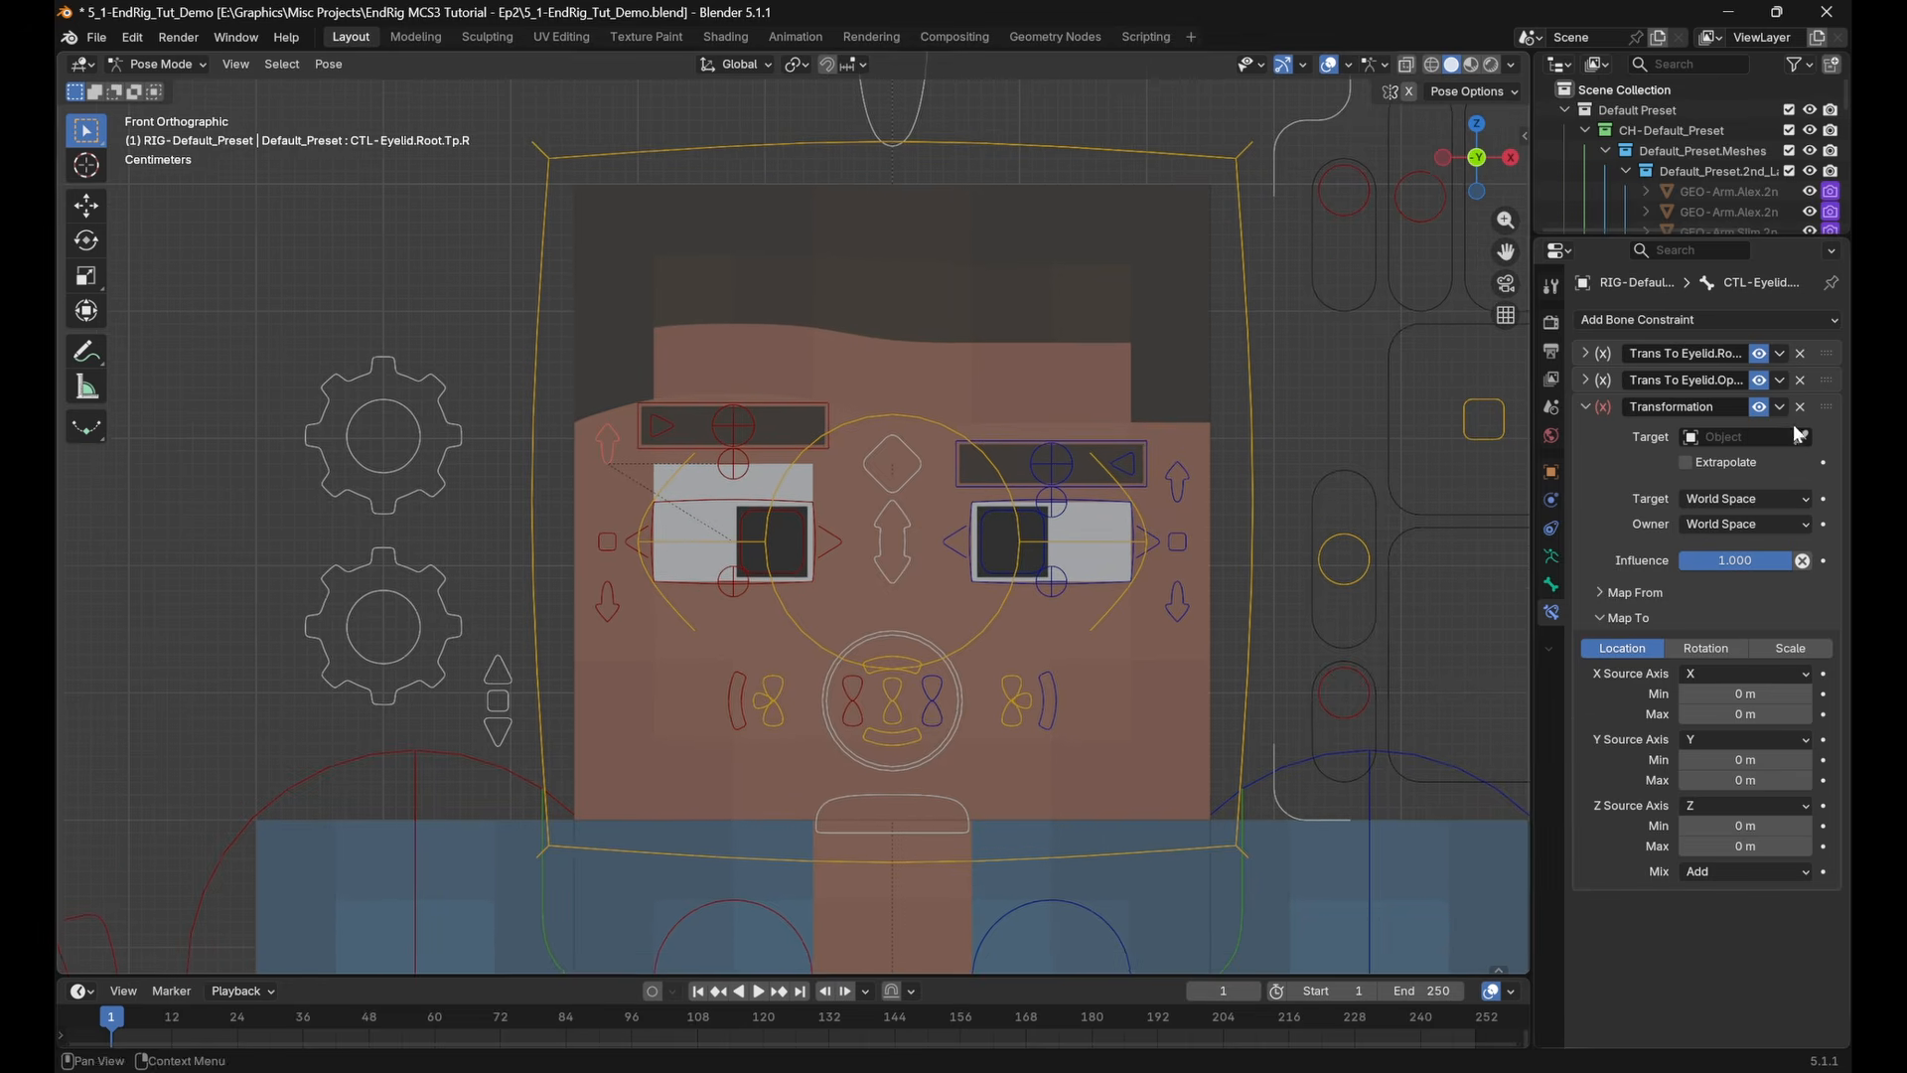
pyautogui.keyDown('shift'); pyautogui.moveTo(1214, 561); pyautogui.dragTo(1196, 558, button='middle'); pyautogui.keyUp('shift')
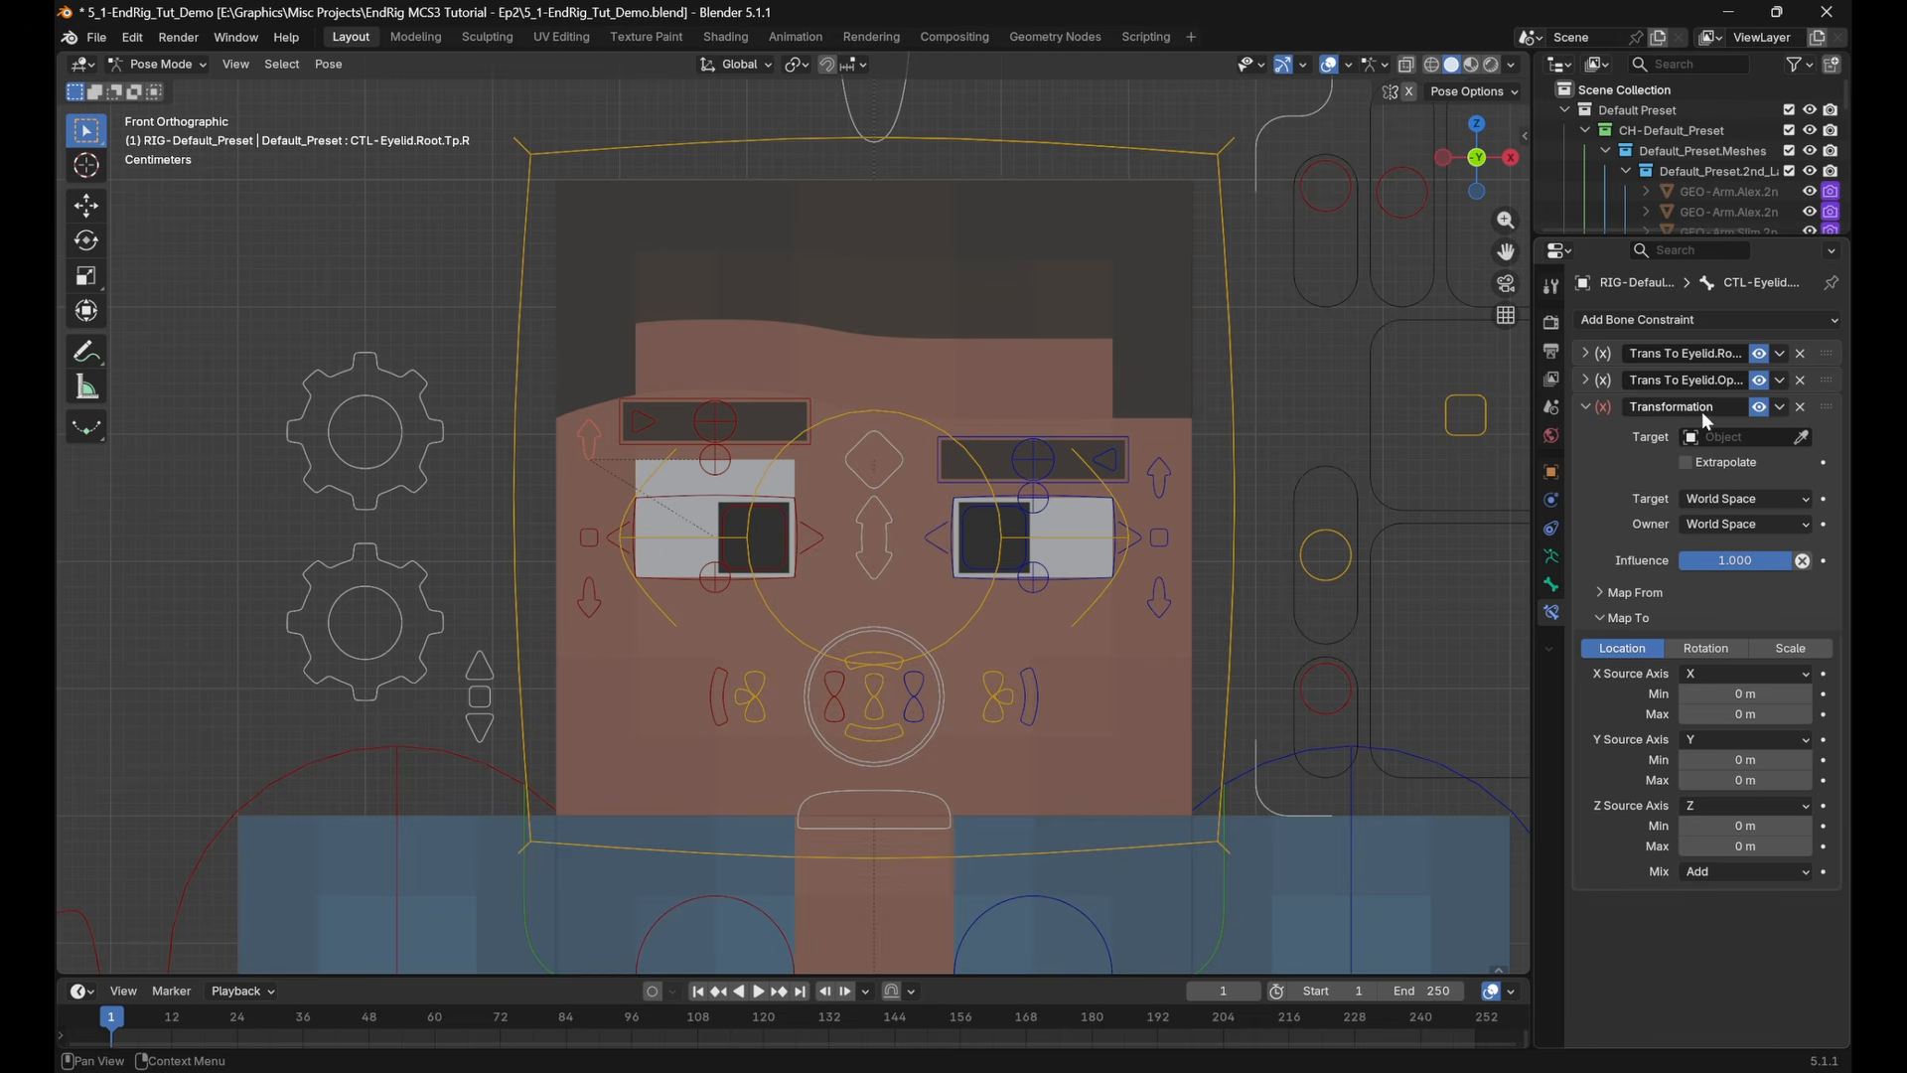
# Set the new Transformation constraint's target object to RIG-Default_Preset
pyautogui.click(1733, 438)
pyautogui.write('RIG')
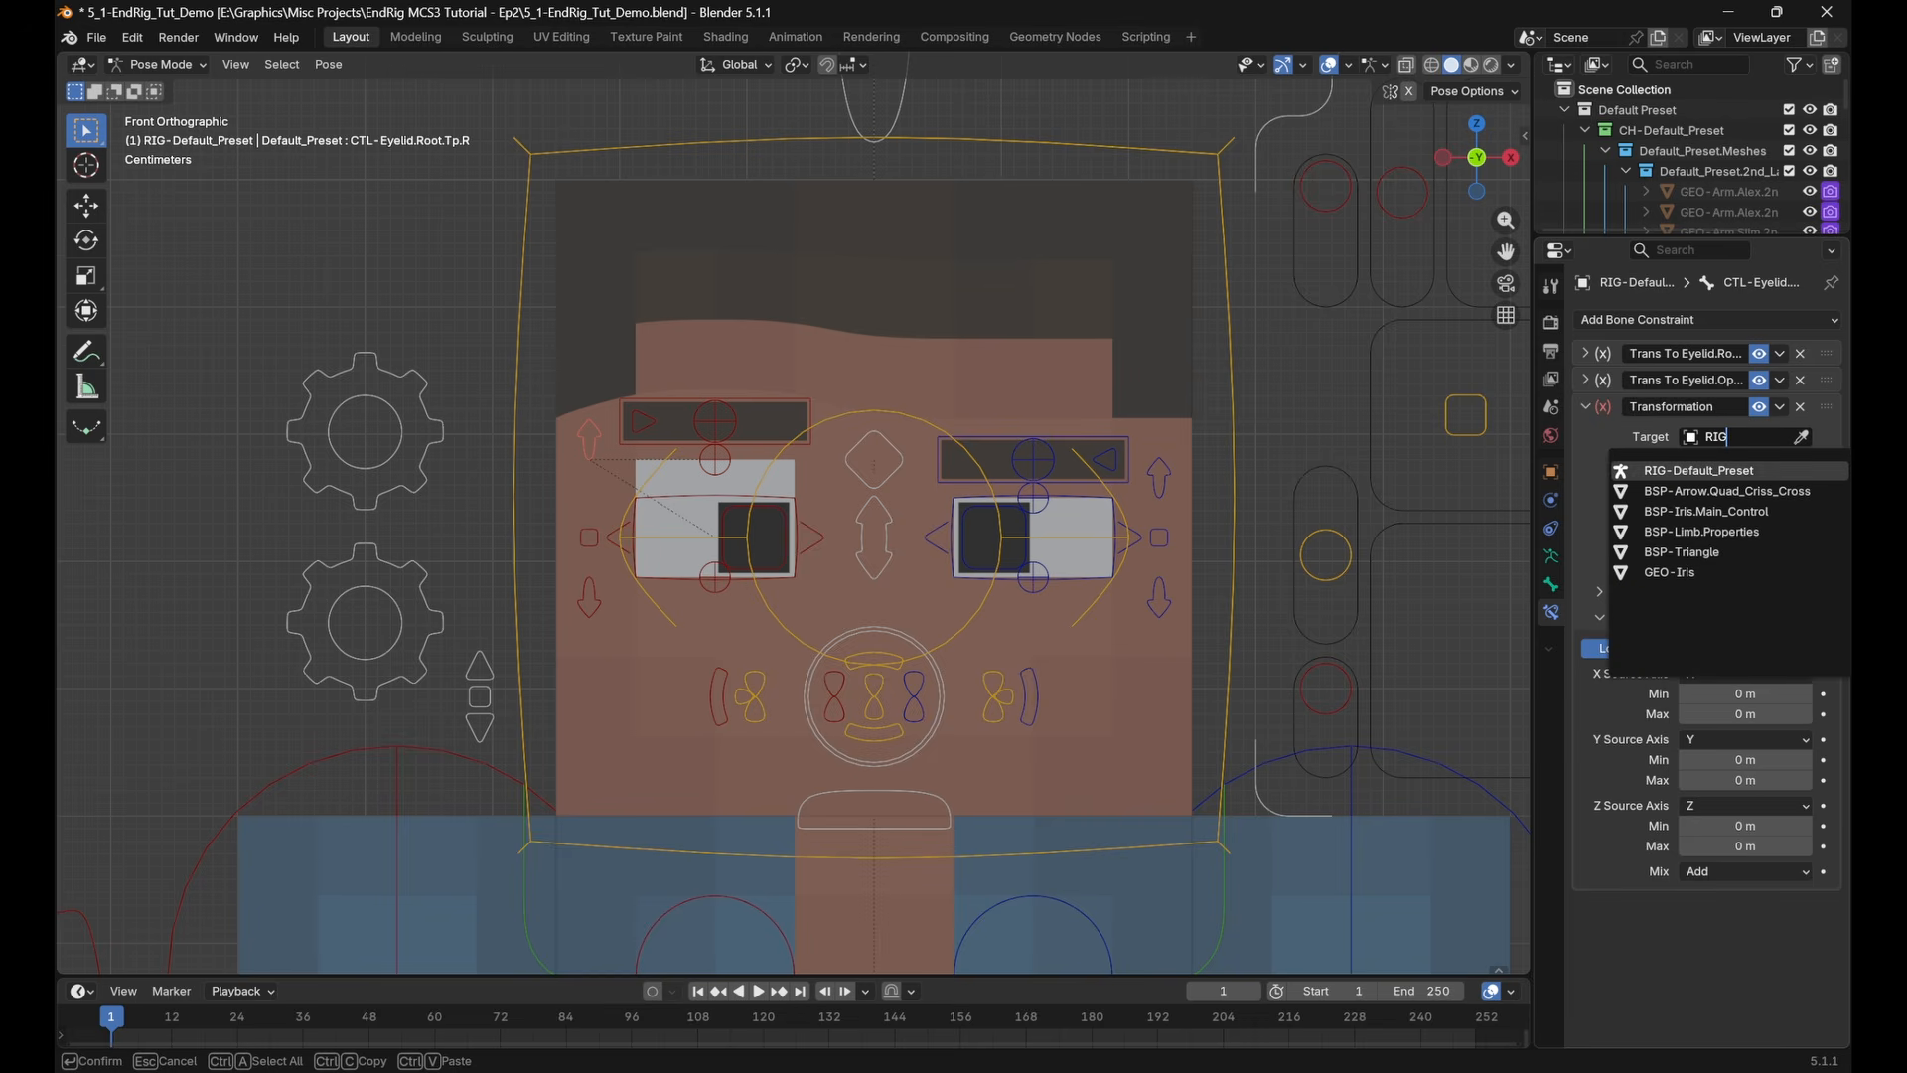
pyautogui.click(1750, 465)
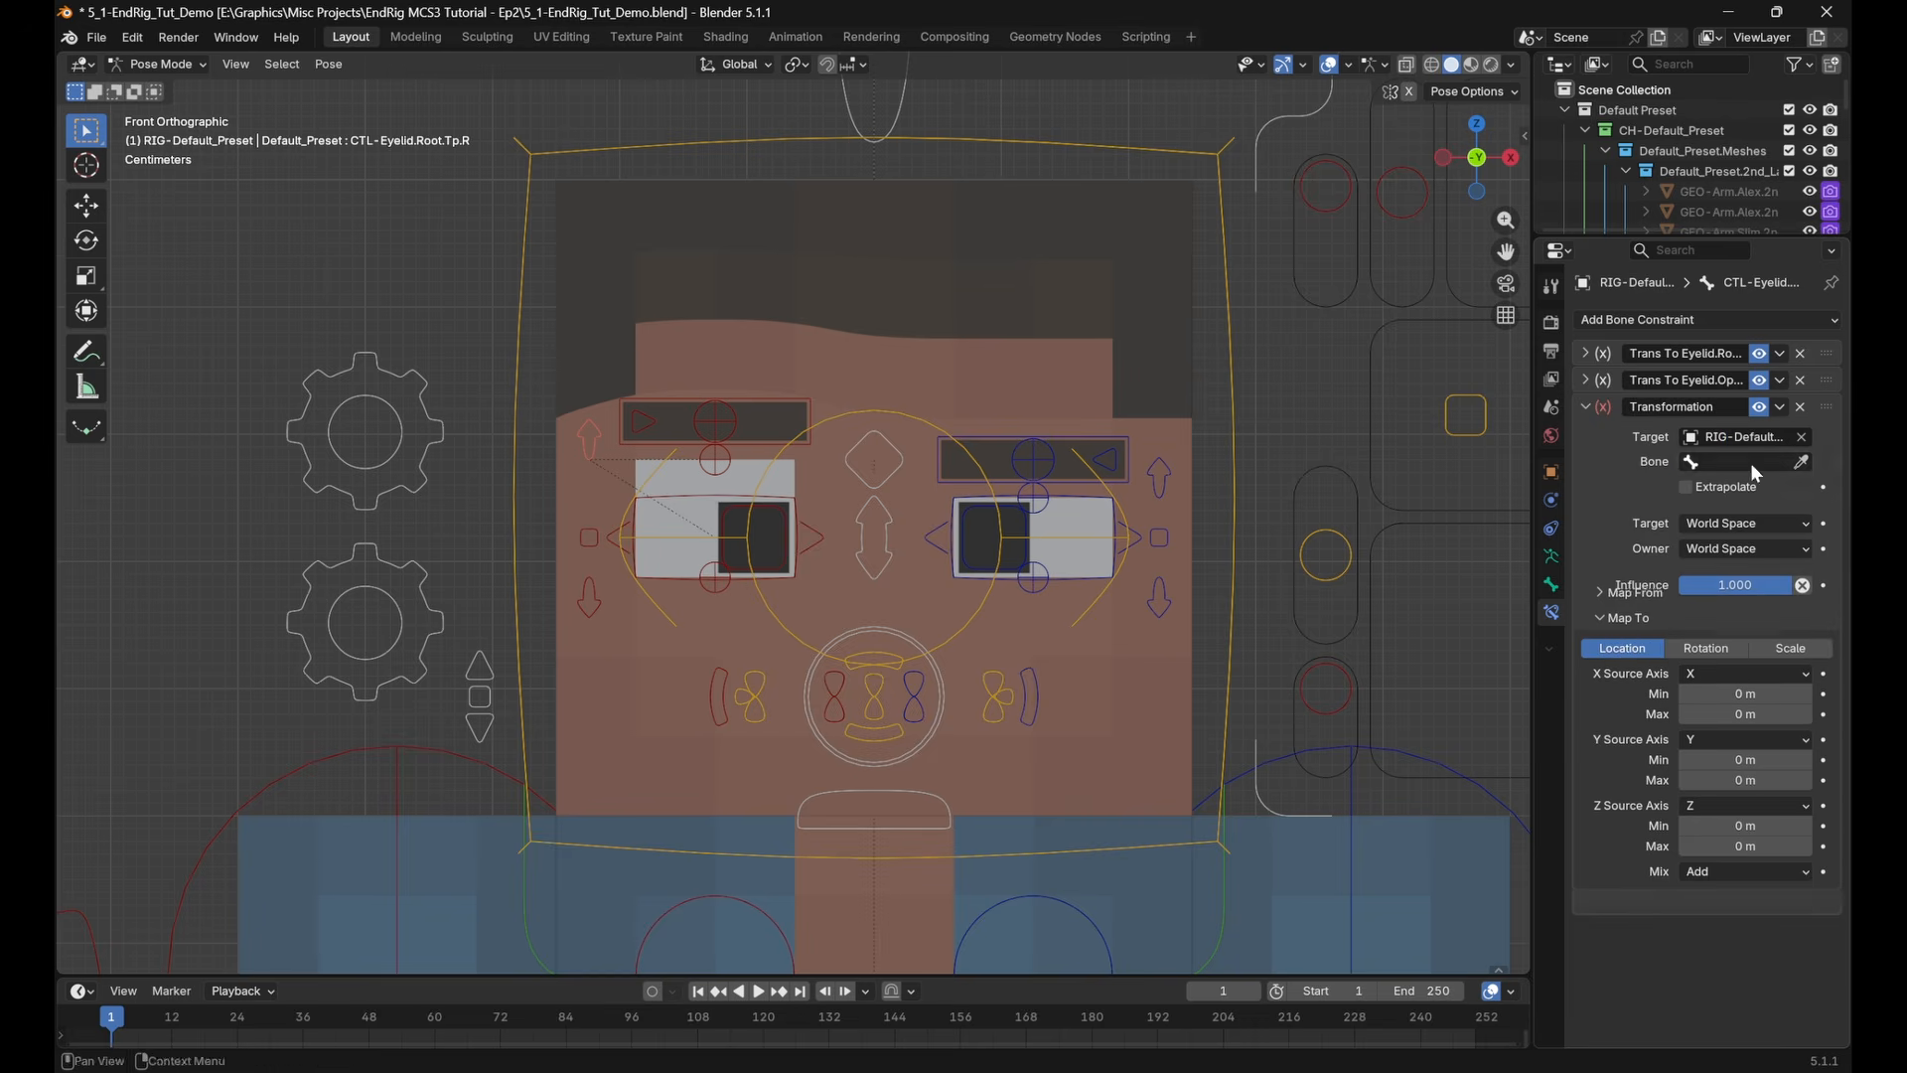
pyautogui.scroll(-2, 1273, 664)
pyautogui.keyDown('shift'); pyautogui.moveTo(1237, 609); pyautogui.dragTo(1232, 611, button='middle'); pyautogui.keyUp('shift')
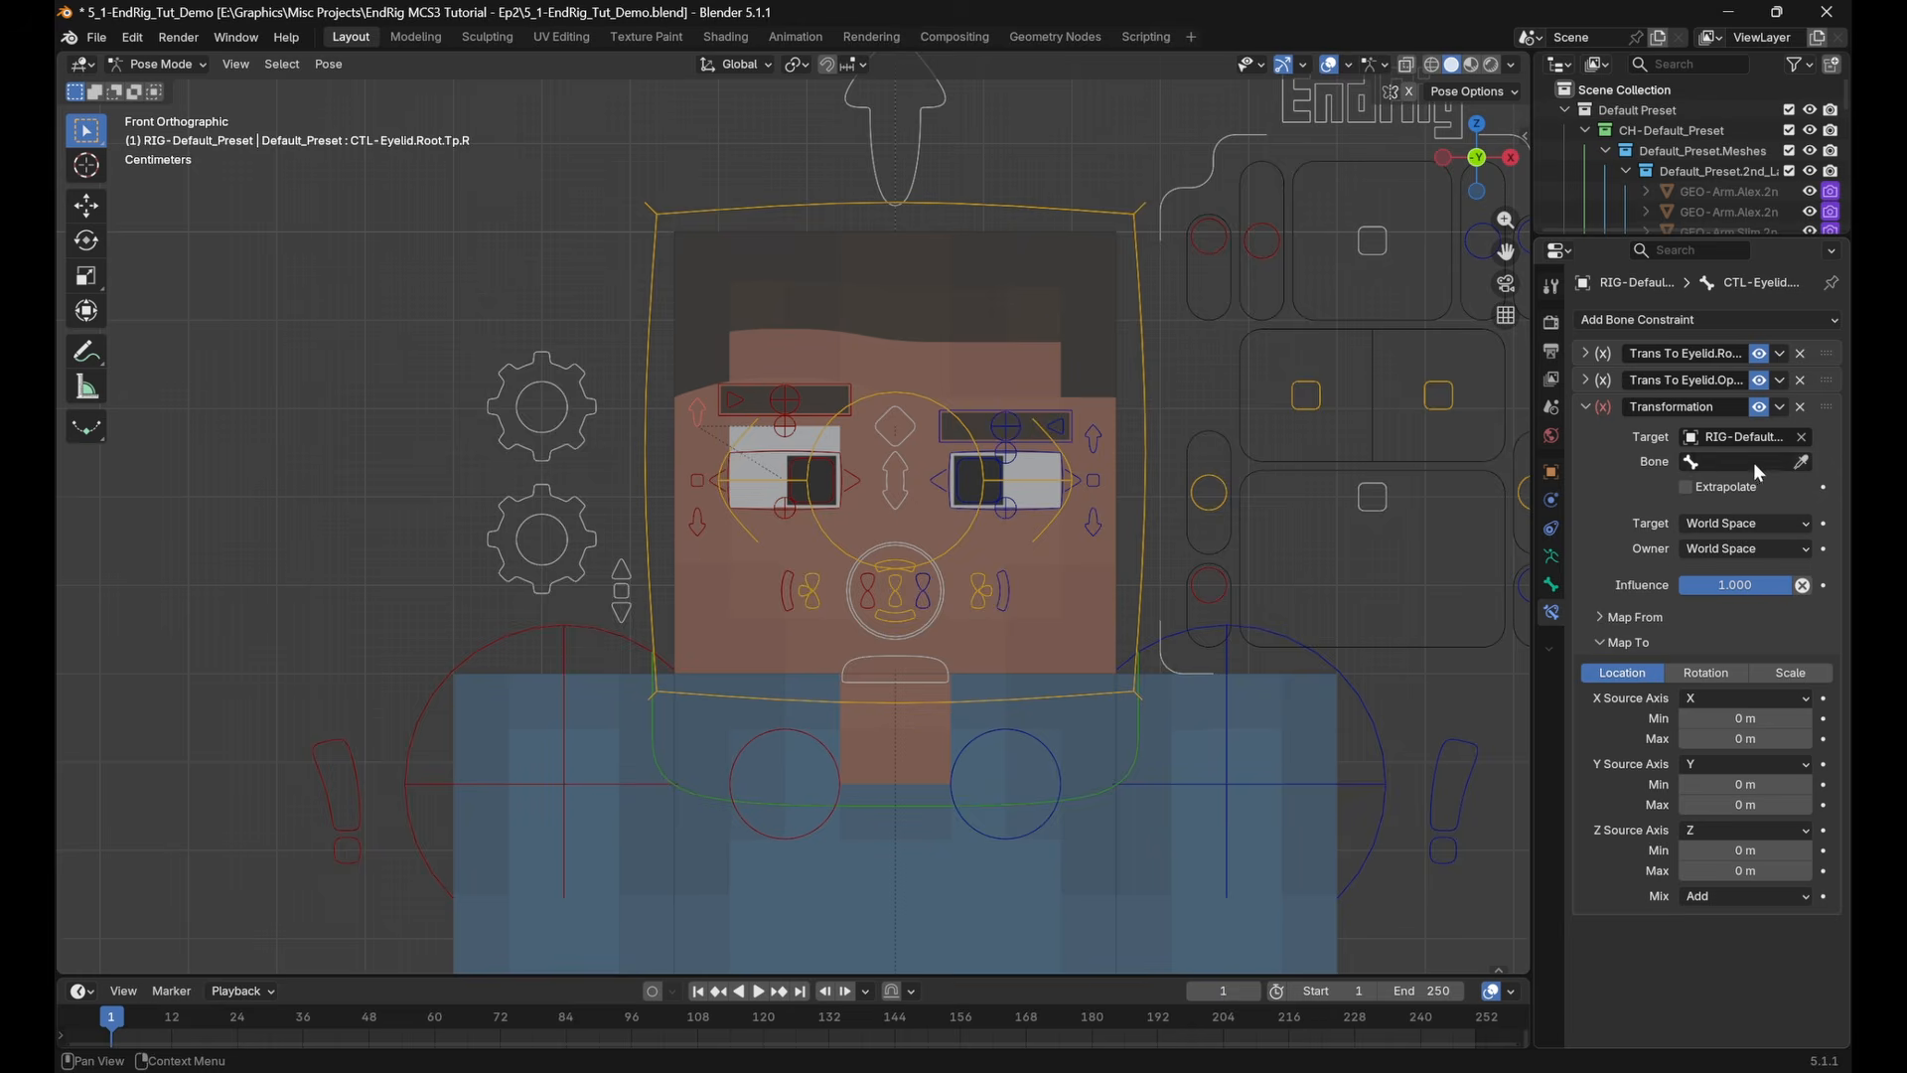
# Show the Internal bone collection, select BUF-Static_Bone between the feet to inspect it, and hide the collection again
pyautogui.scroll(-4, 1249, 689)
pyautogui.moveTo(1250, 689); pyautogui.dragTo(1222, 711, button='middle')
pyautogui.keyDown('shift'); pyautogui.moveTo(1221, 712); pyautogui.dragTo(1229, 536, button='middle'); pyautogui.keyUp('shift')
pyautogui.hotkey('ctrl', 'Tab')
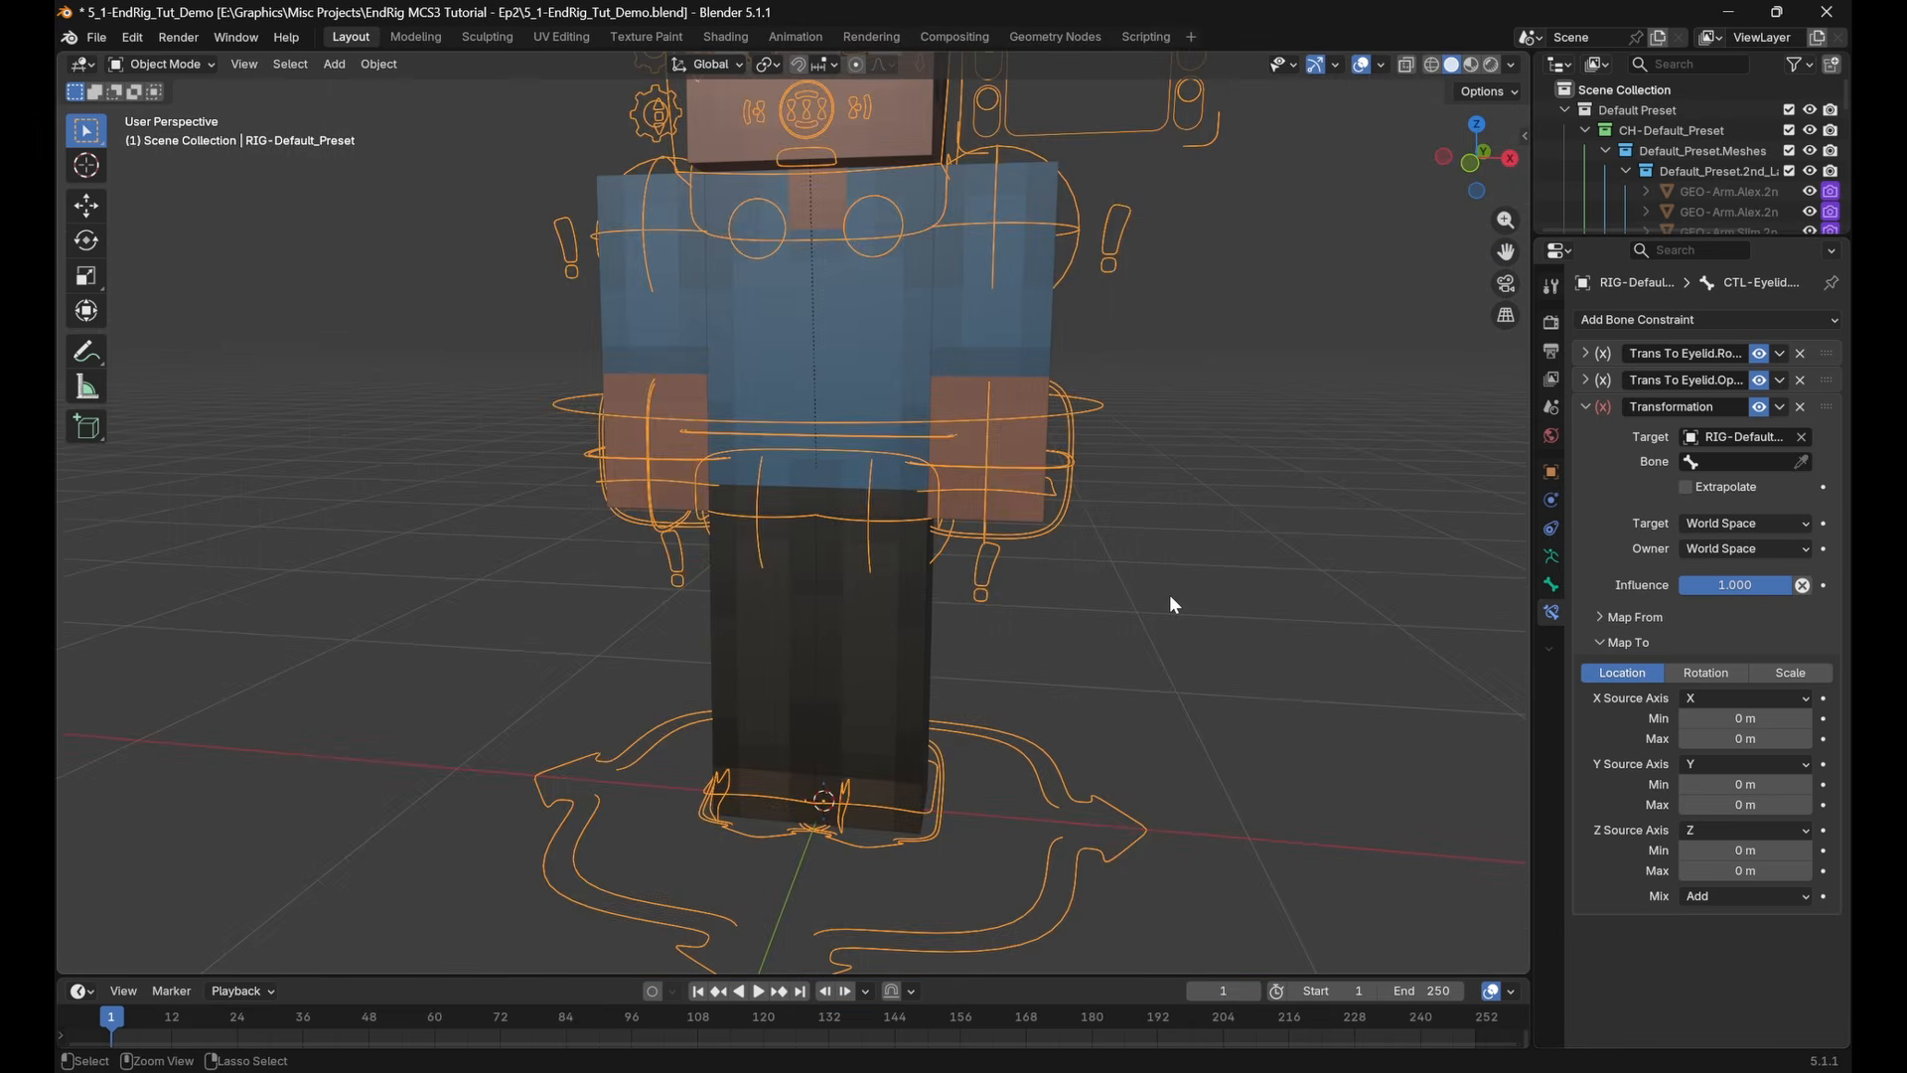
pyautogui.hotkey('ctrl', 'Tab')
pyautogui.click(1550, 557)
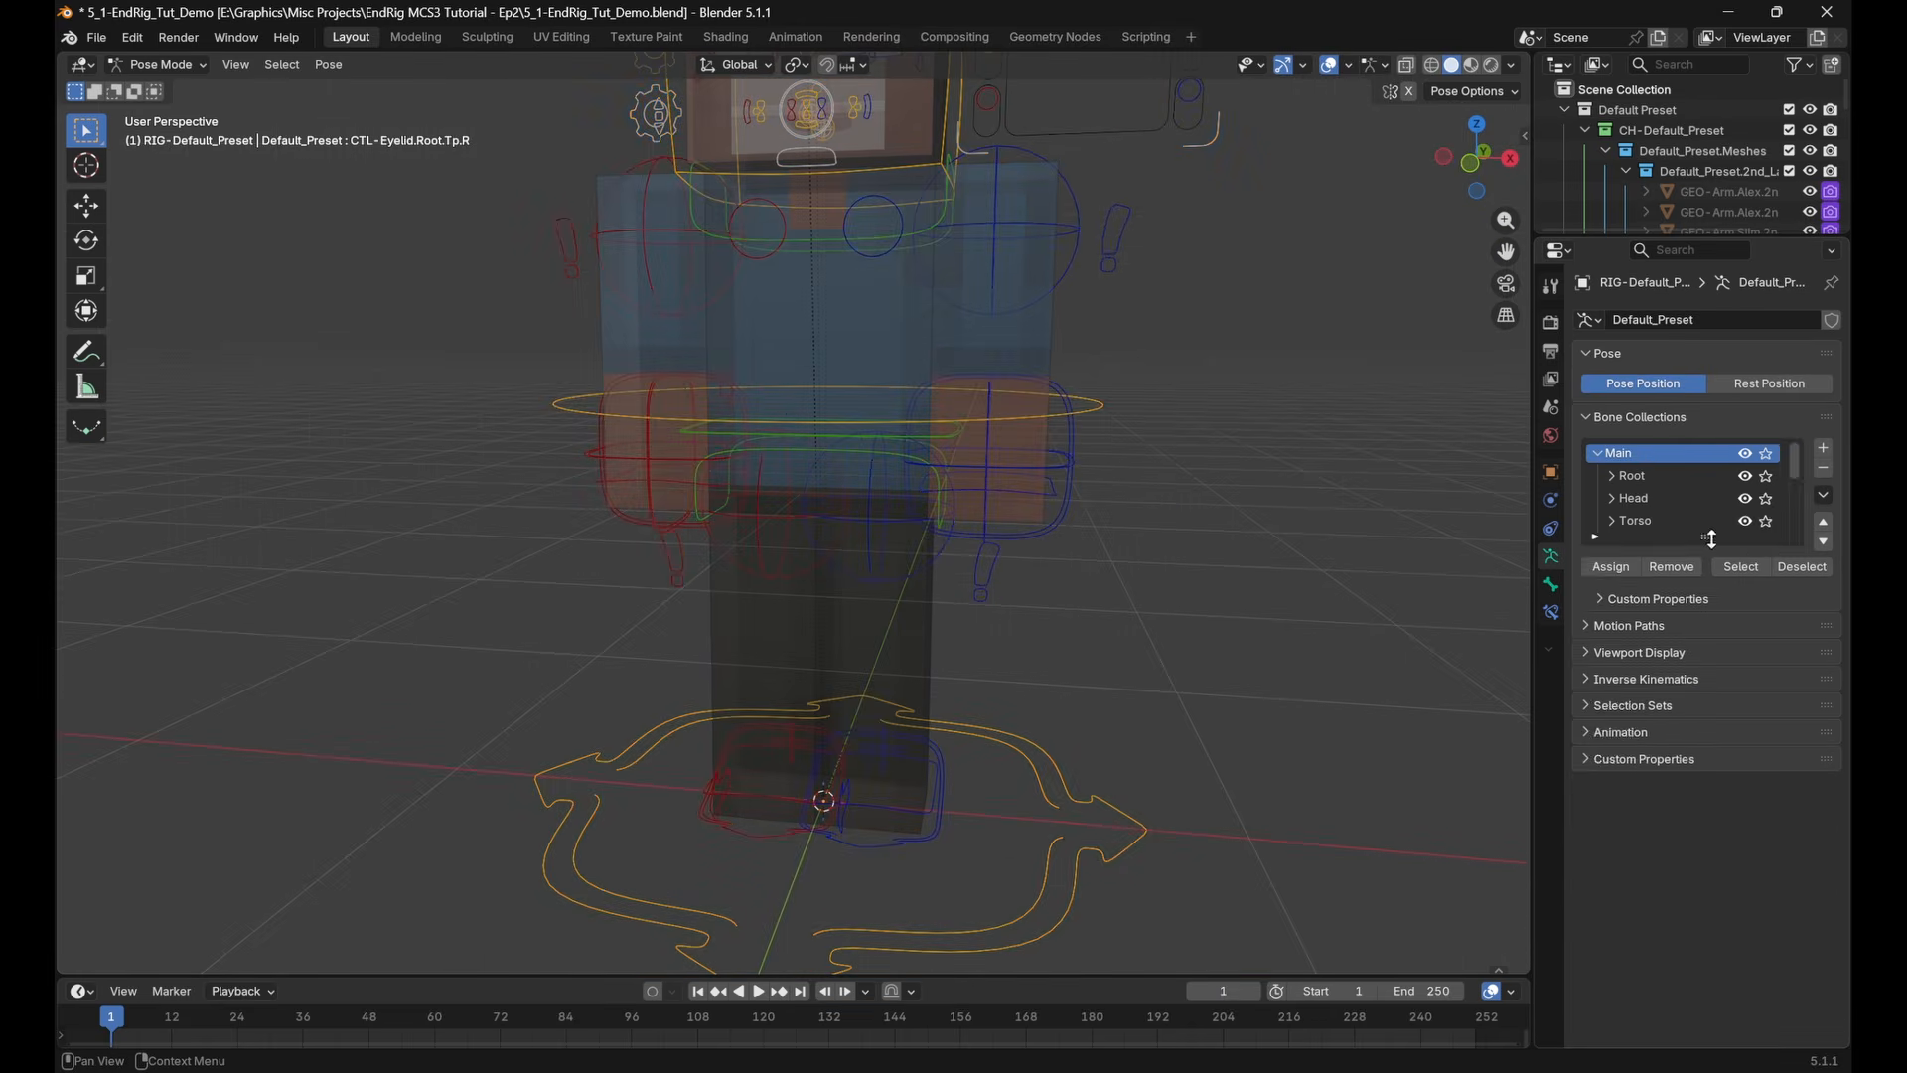
pyautogui.moveTo(1711, 538); pyautogui.dragTo(1711, 667)
pyautogui.click(1763, 655)
pyautogui.keyDown('shift'); pyautogui.moveTo(1021, 725); pyautogui.dragTo(1133, 577, button='middle'); pyautogui.keyUp('shift')
pyautogui.scroll(3, 1133, 576)
pyautogui.keyDown('shift'); pyautogui.moveTo(1132, 576); pyautogui.dragTo(967, 471, button='middle'); pyautogui.keyUp('shift')
pyautogui.click(877, 604)
pyautogui.keyDown('shift'); pyautogui.moveTo(932, 584); pyautogui.dragTo(834, 663, button='middle'); pyautogui.keyUp('shift')
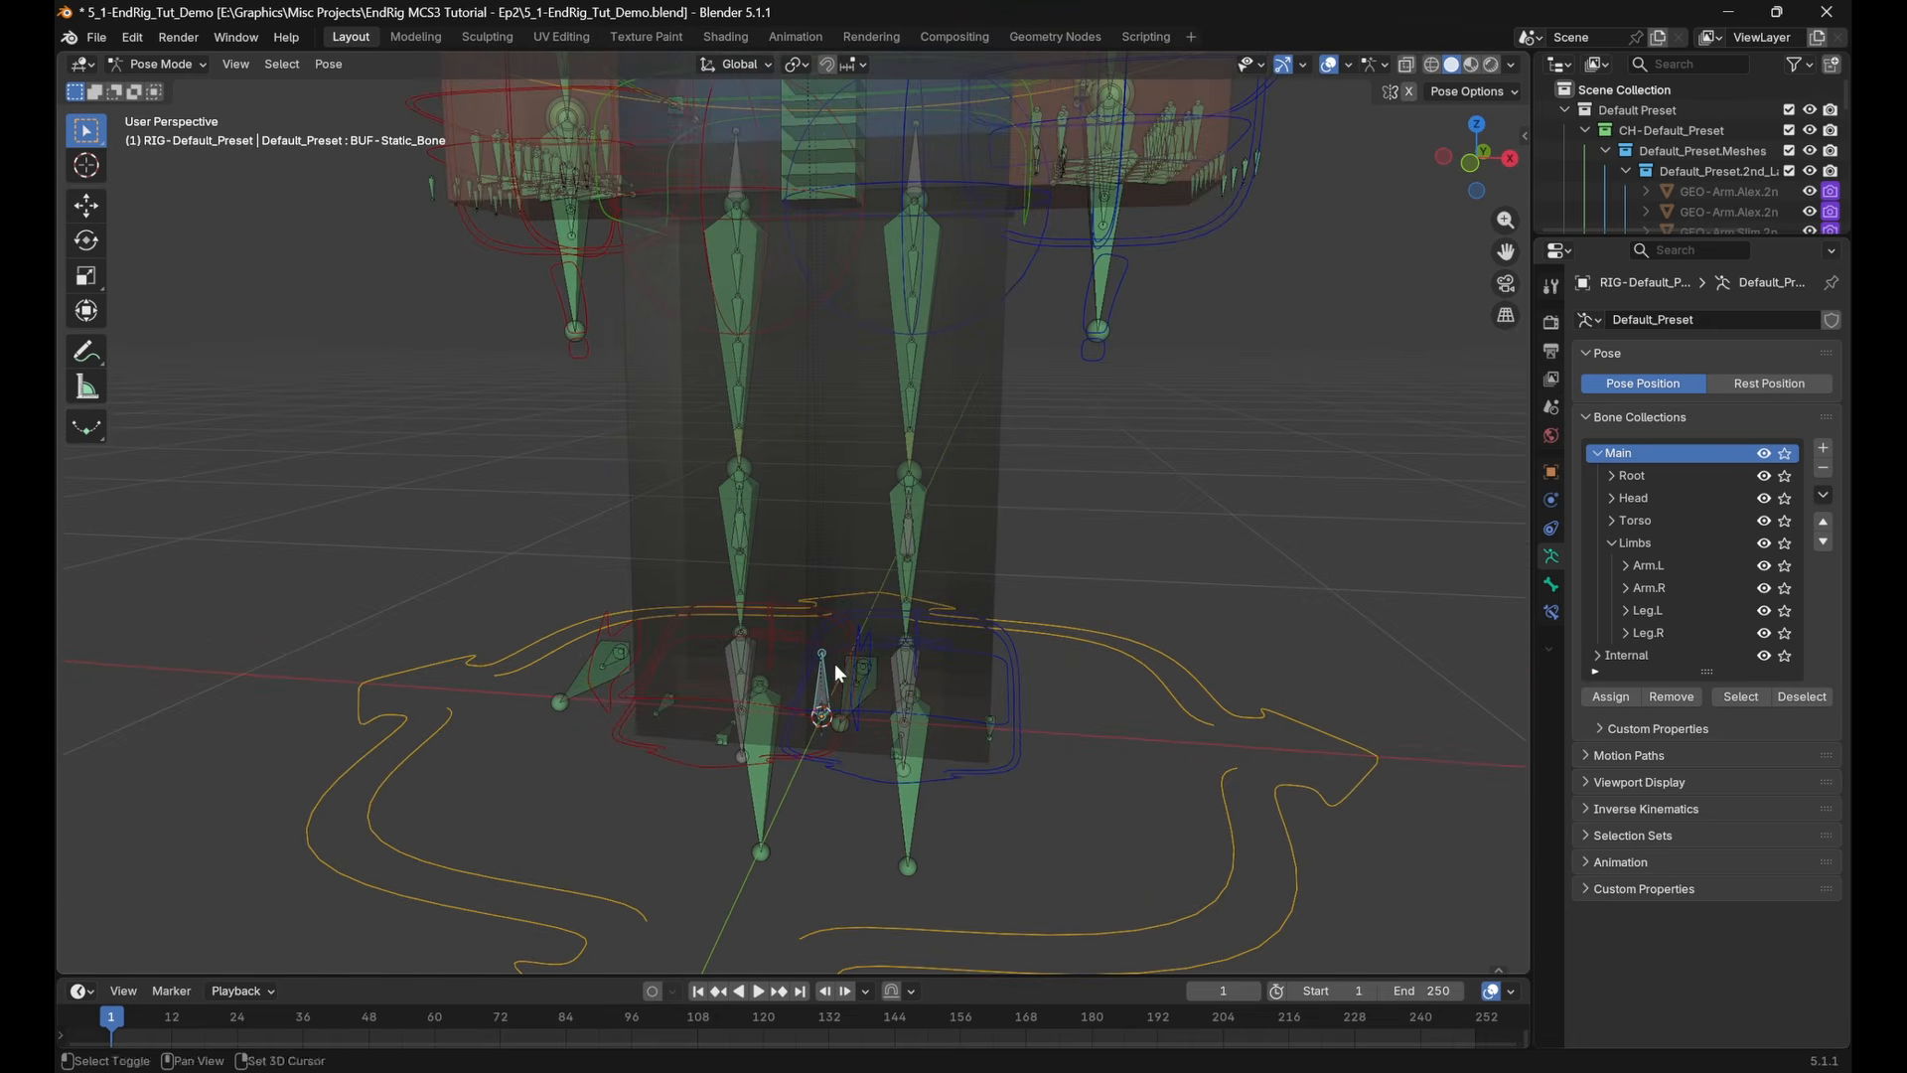
pyautogui.click(1768, 654)
# Reselect CTL-Eyelid.Root.Tp.R and set its Transformation constraint's target bone to BUF-Static_Bone
pyautogui.scroll(-4, 1194, 690)
pyautogui.click(1456, 177)
pyautogui.keyDown('shift'); pyautogui.moveTo(1031, 288); pyautogui.dragTo(1073, 624, button='middle'); pyautogui.keyUp('shift')
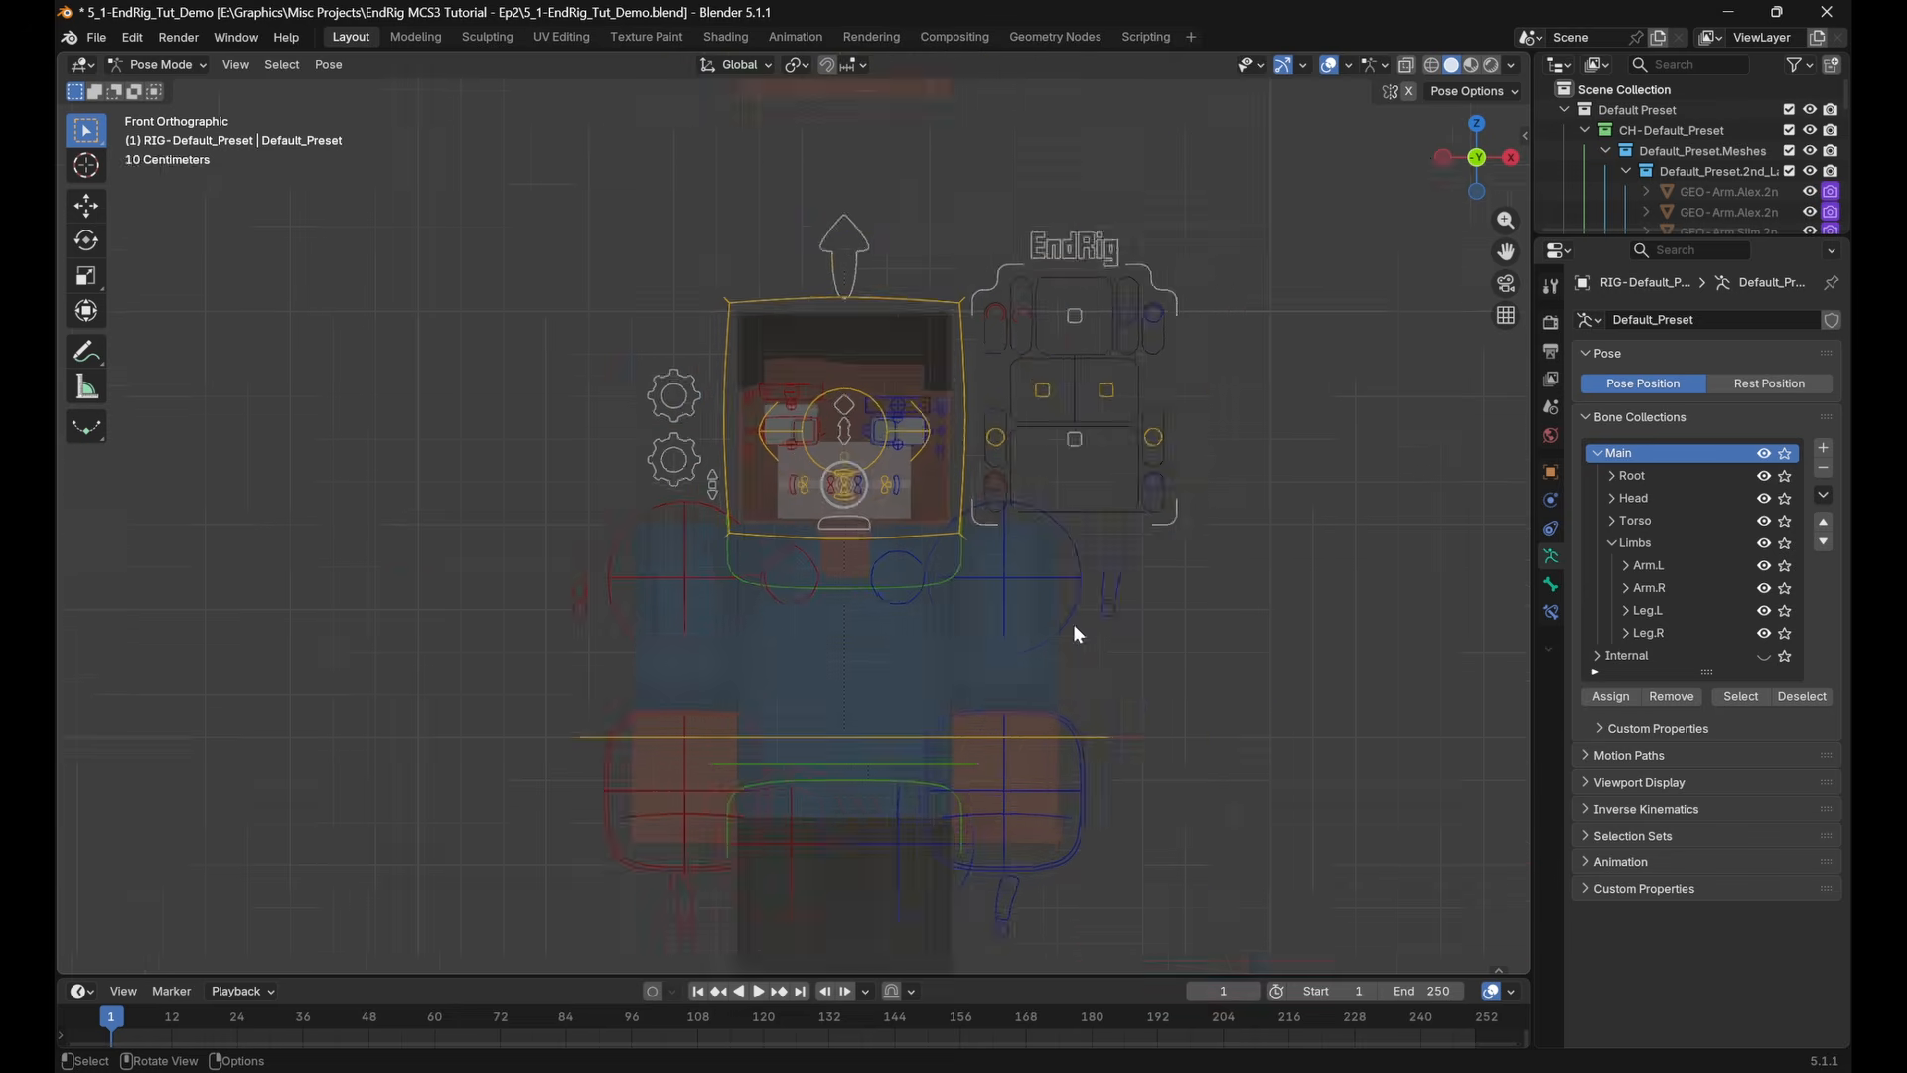
pyautogui.scroll(3, 1073, 624)
pyautogui.click(718, 316)
pyautogui.click(1553, 611)
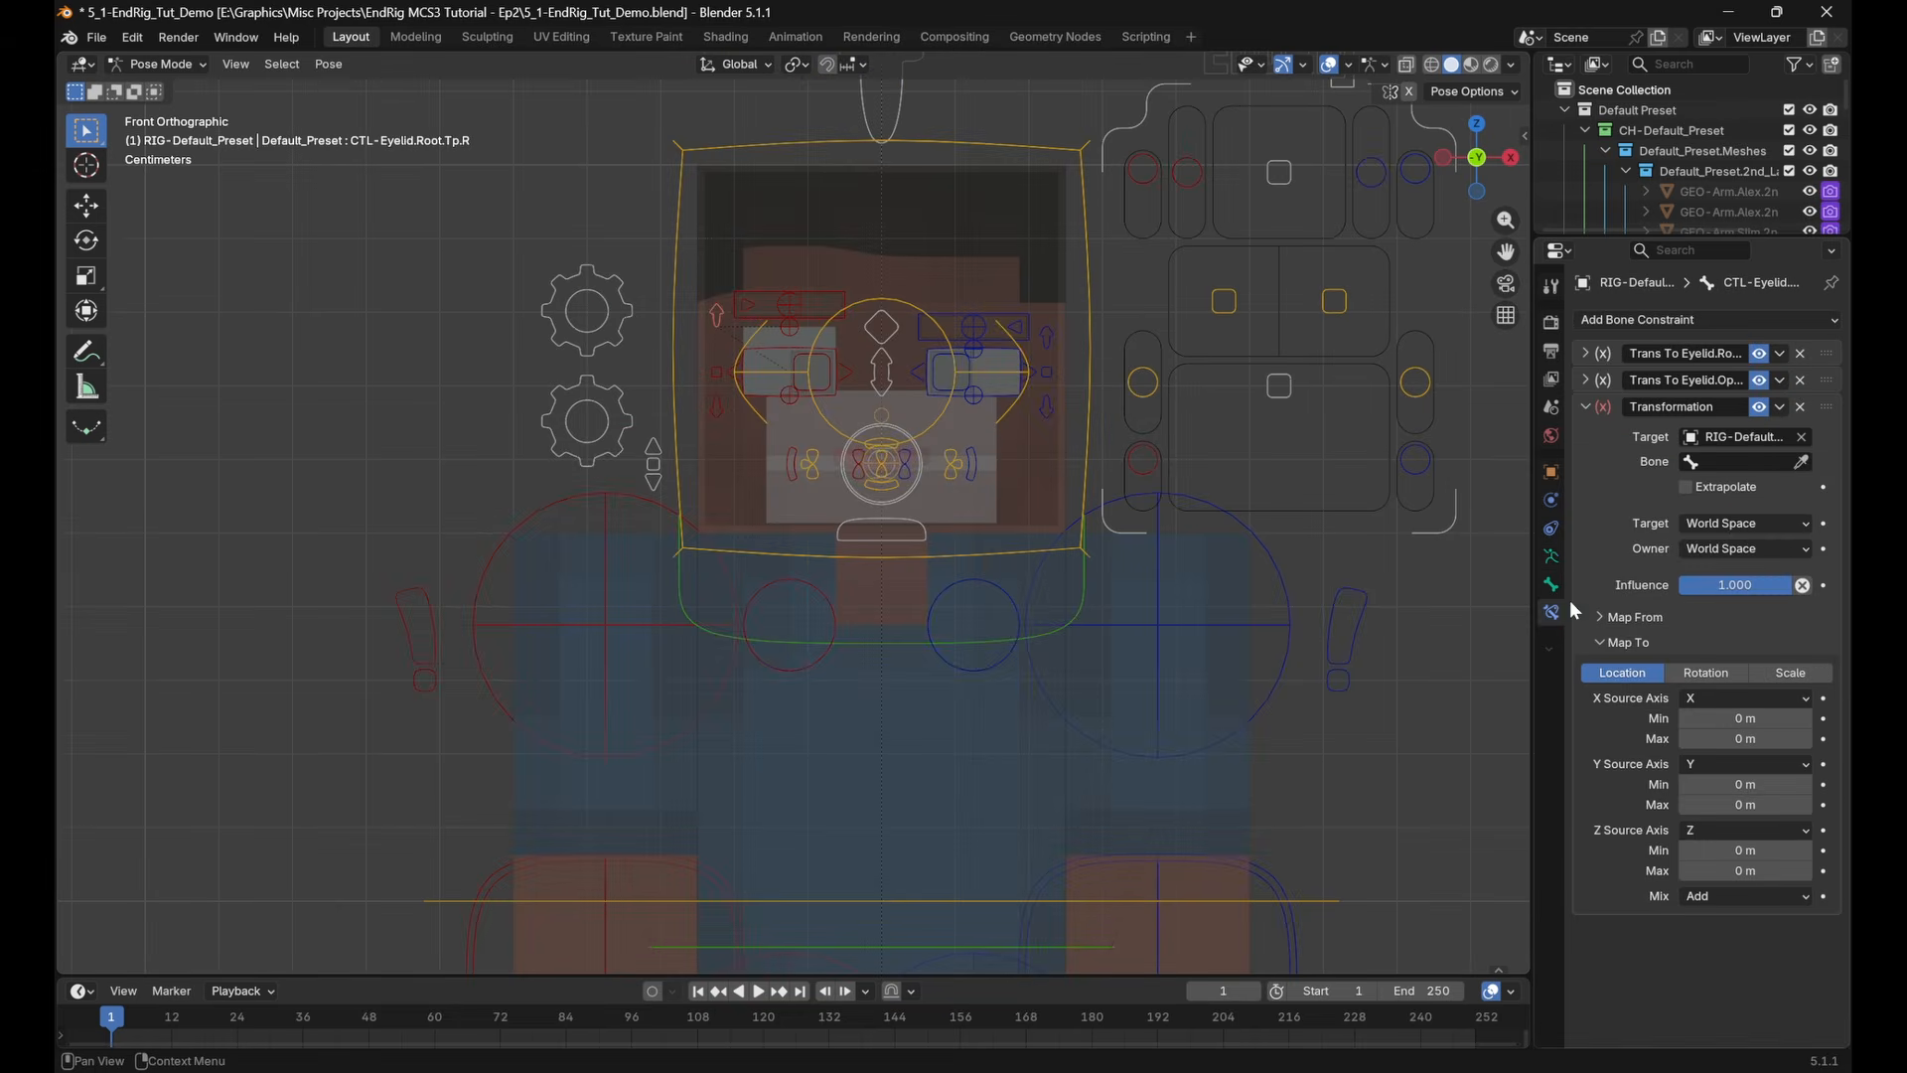
pyautogui.click(1755, 461)
pyautogui.write('STa')
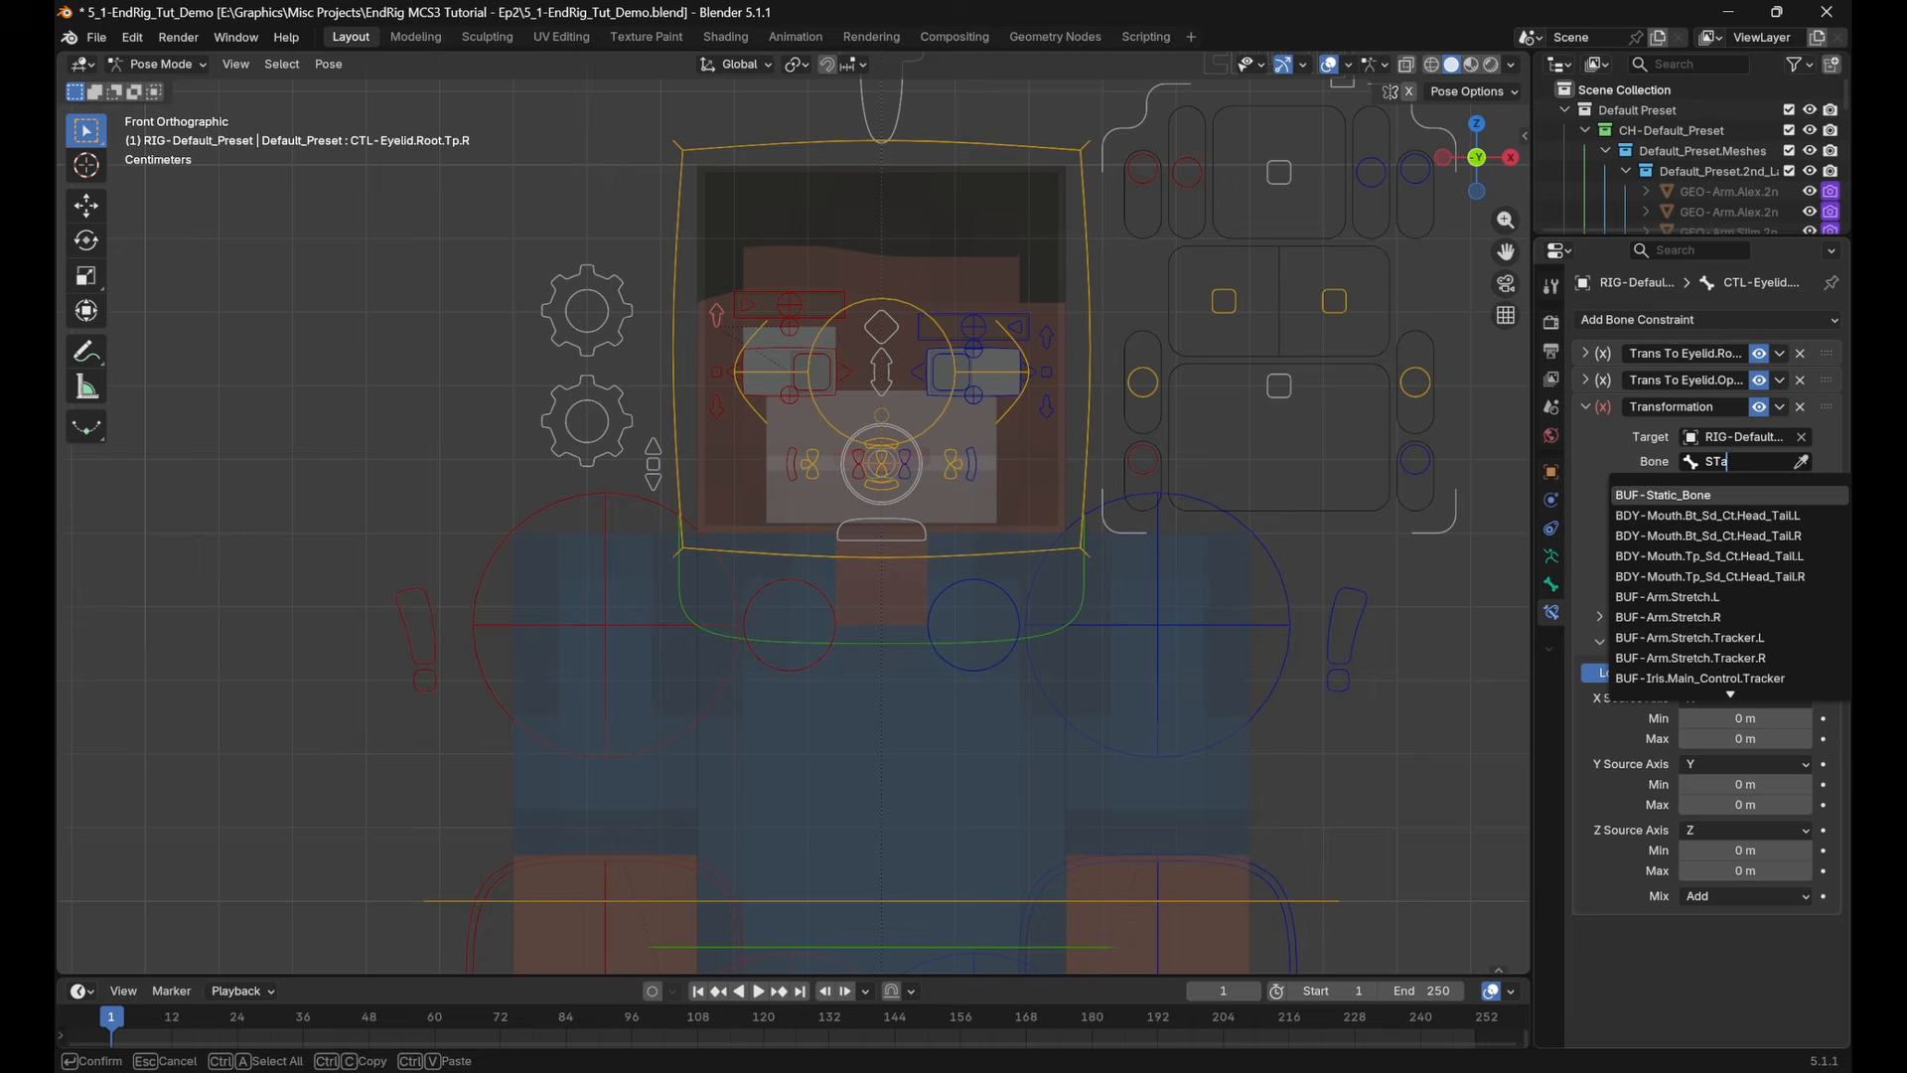
pyautogui.click(1686, 494)
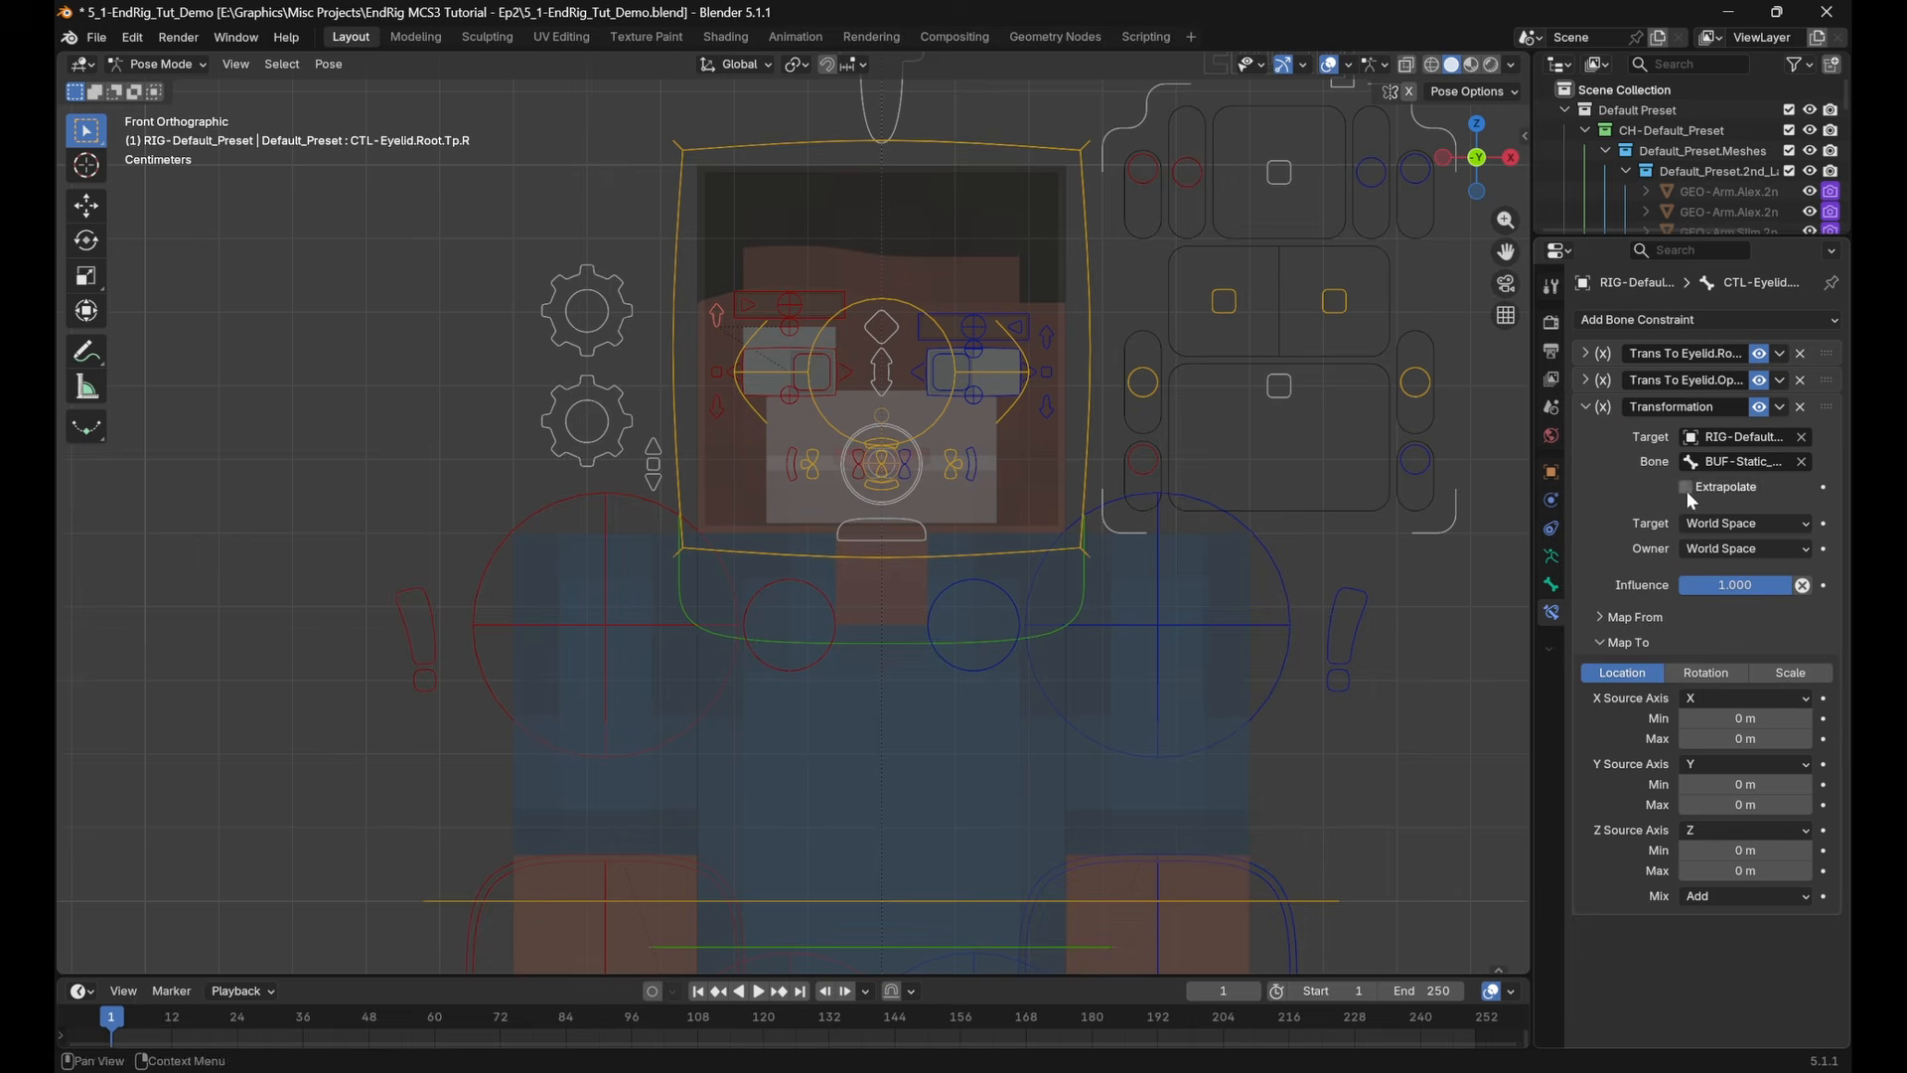
# Copy the eyelid control's Y location of 0.03 m into the Y minimum and maximum of the Transformation constraint's location mapping
pyautogui.keyDown('shift'); pyautogui.moveTo(1263, 539); pyautogui.dragTo(1274, 661, button='middle'); pyautogui.keyUp('shift')
pyautogui.press('n')
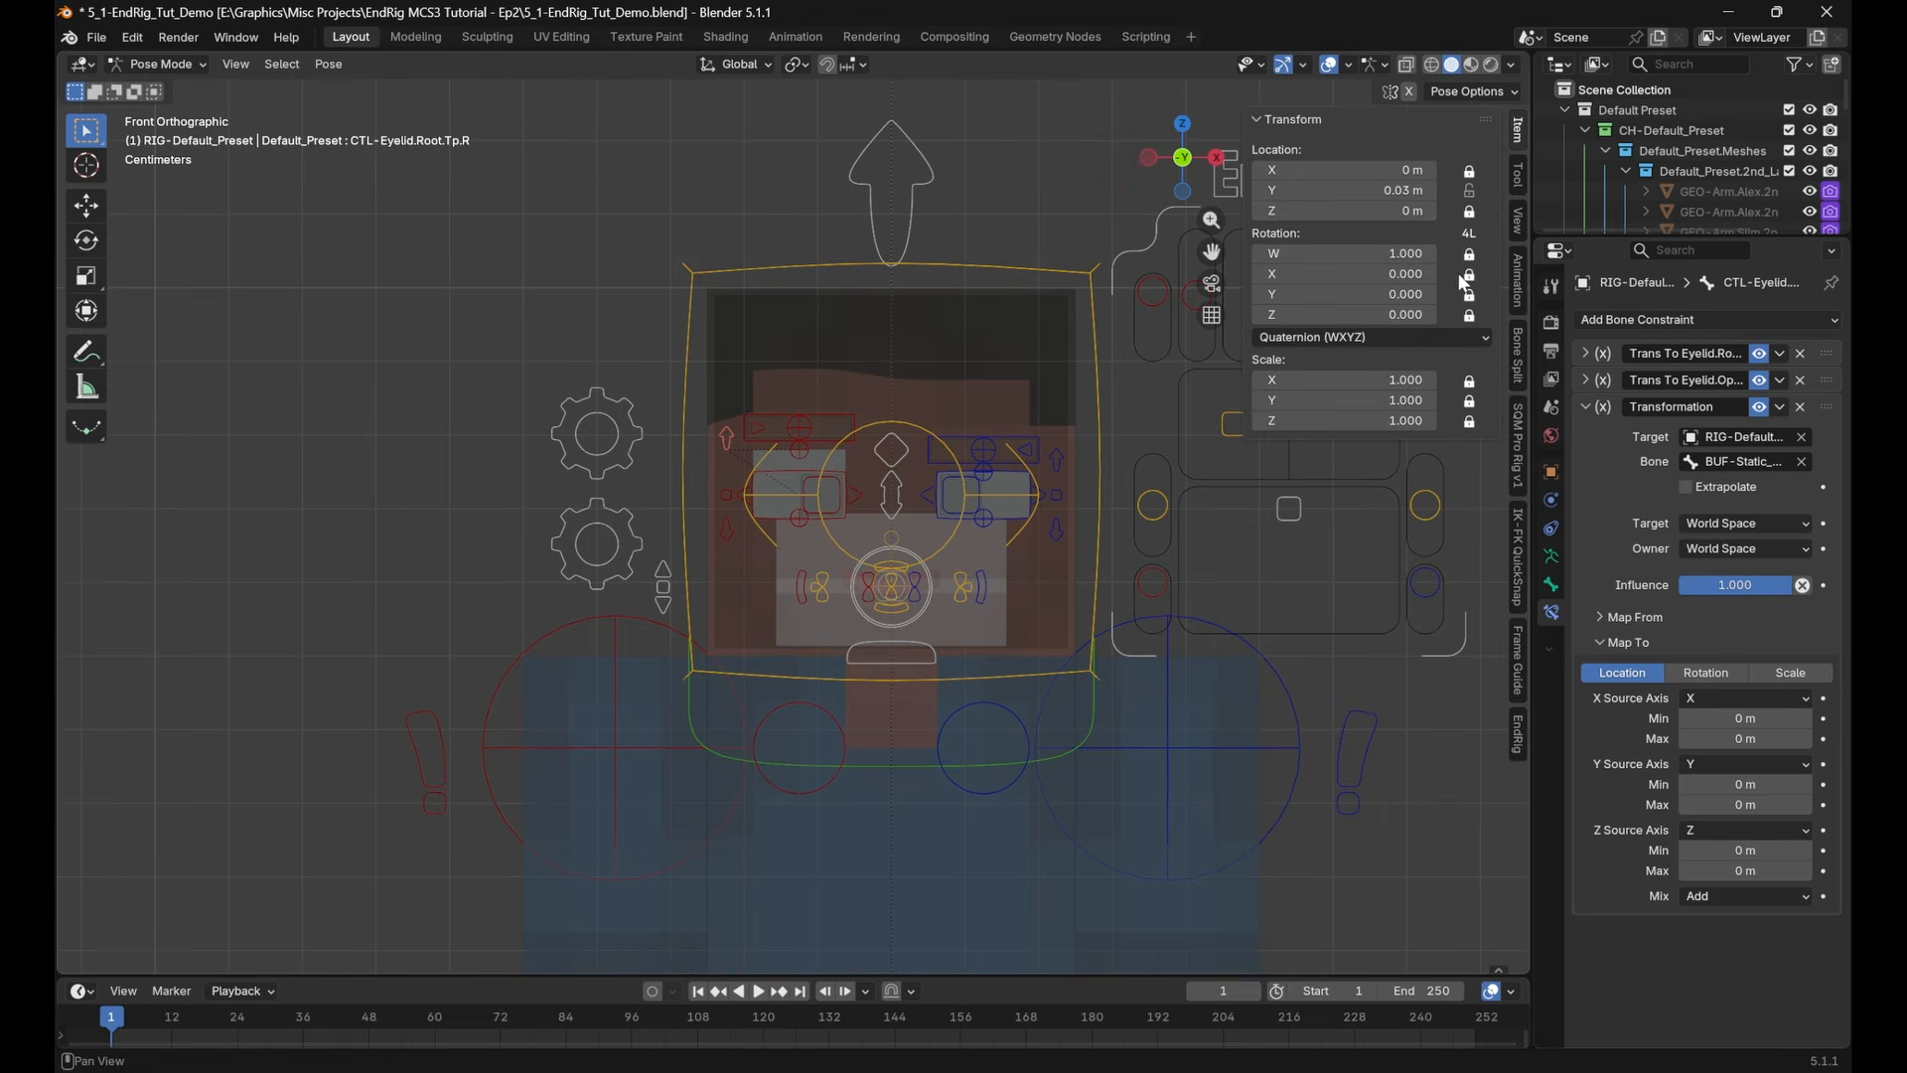
pyautogui.doubleClick(1346, 190)
pyautogui.hotkey('ctrl', 'c')
pyautogui.click(1495, 705)
pyautogui.hotkey('ctrl', 'v')
pyautogui.doubleClick(1733, 784)
pyautogui.hotkey('ctrl', 'v')
pyautogui.press('Return')
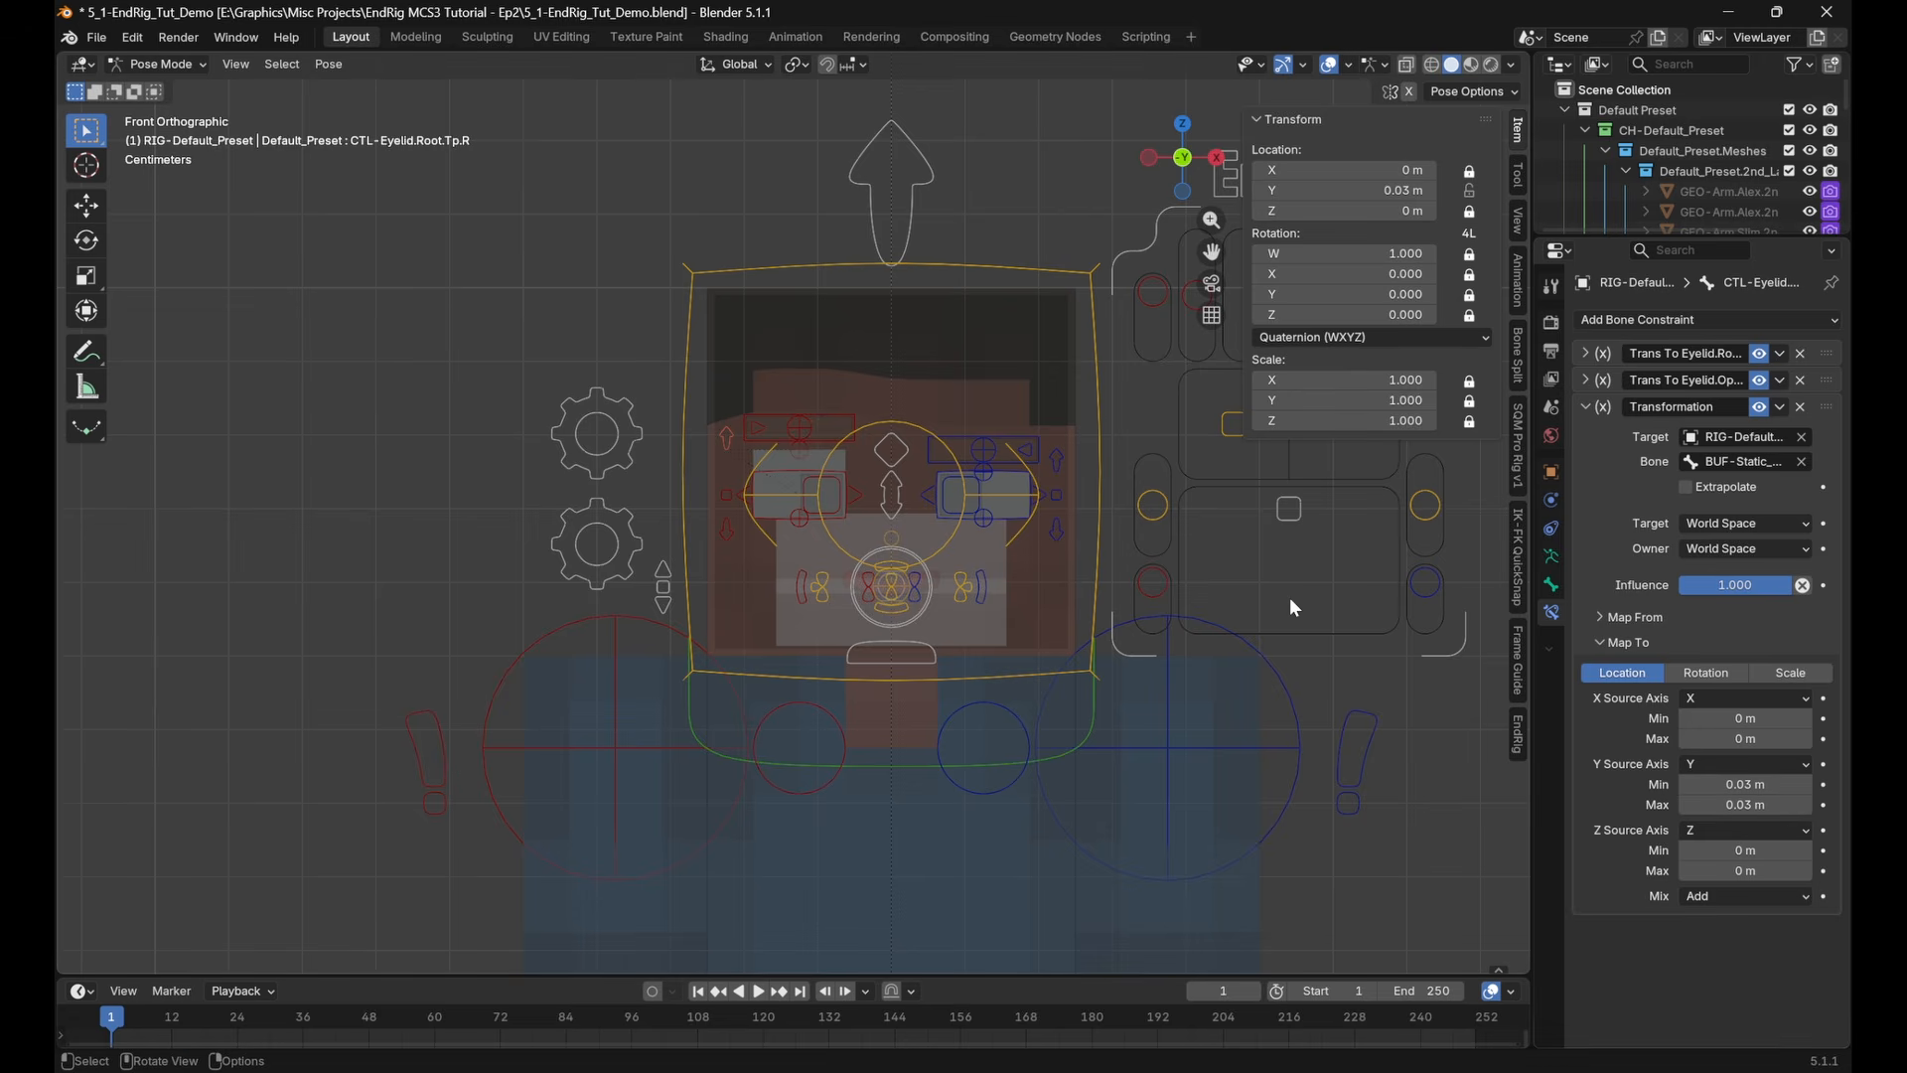
# Set both the target and owner spaces of the Transformation constraint to Local Space
pyautogui.moveTo(1291, 606); pyautogui.dragTo(1025, 614, button='middle')
pyautogui.scroll(2, 1026, 614)
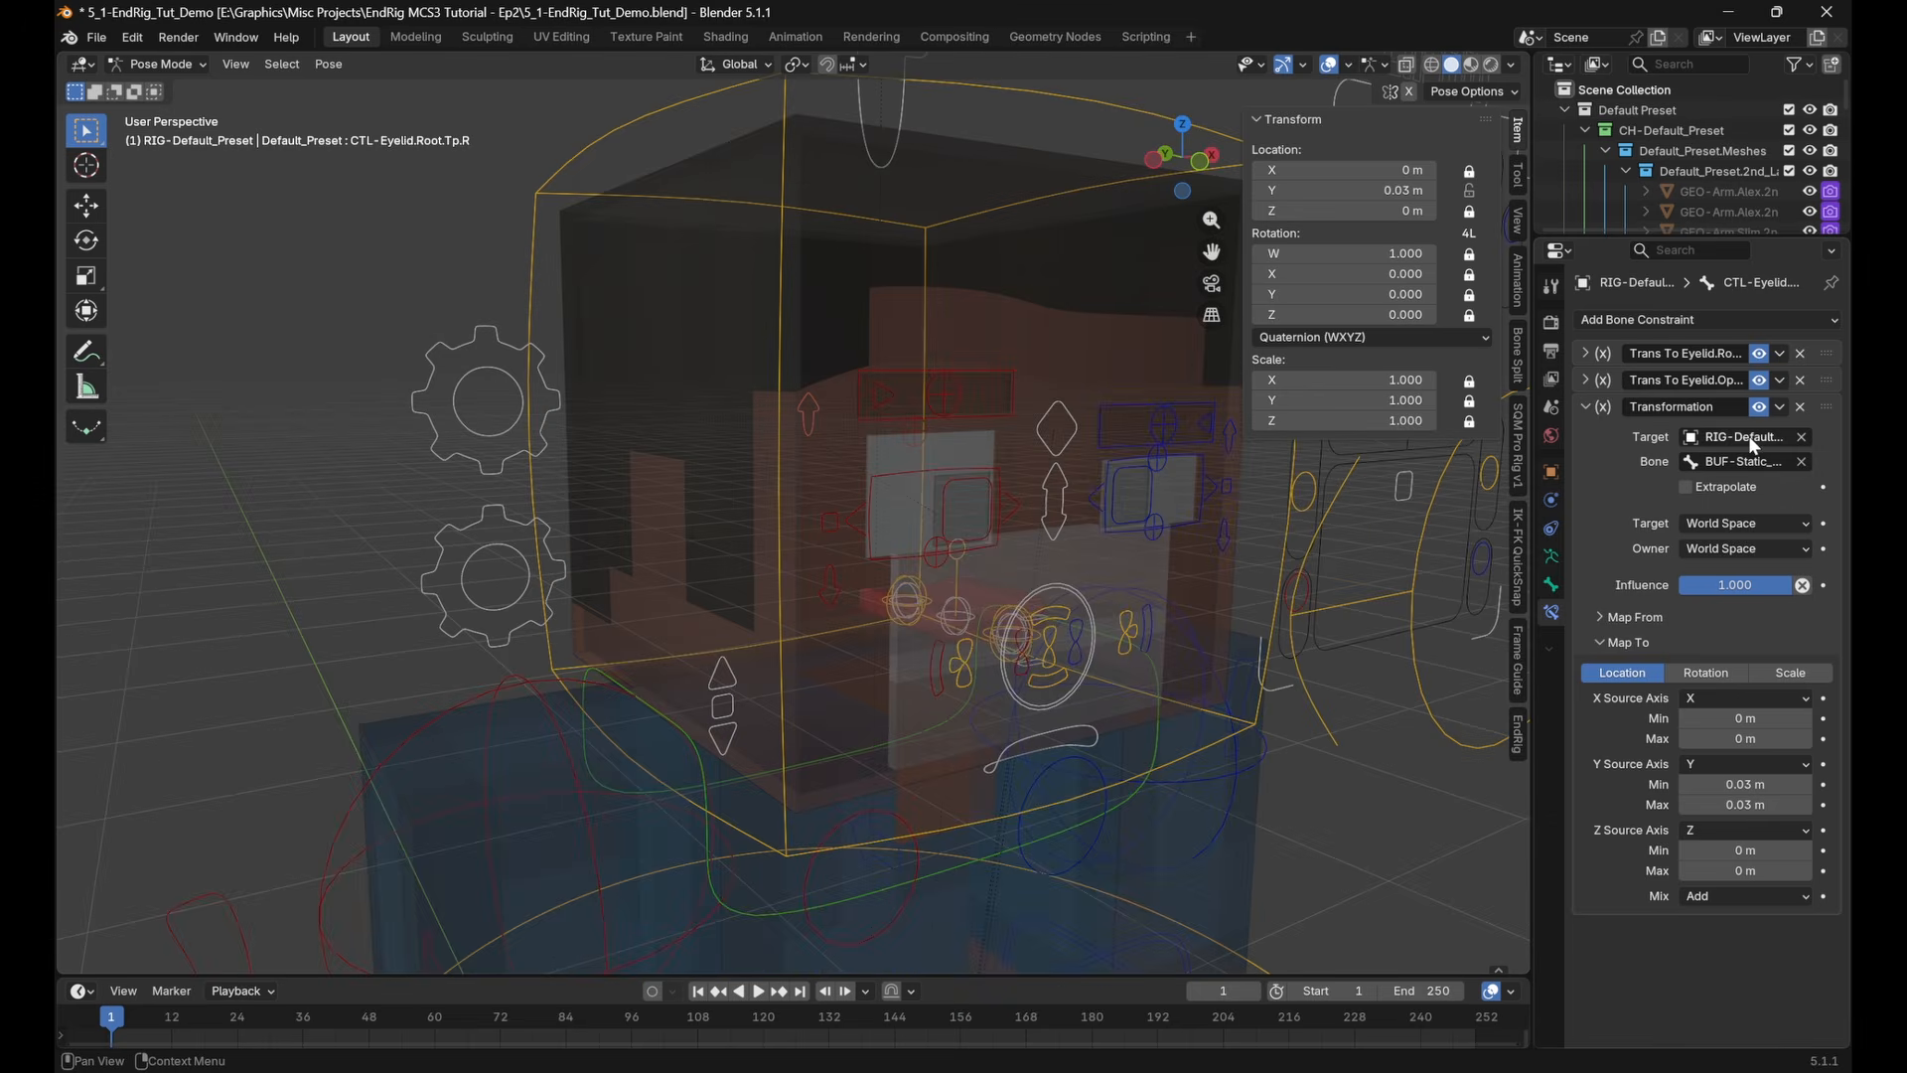
pyautogui.click(1752, 520)
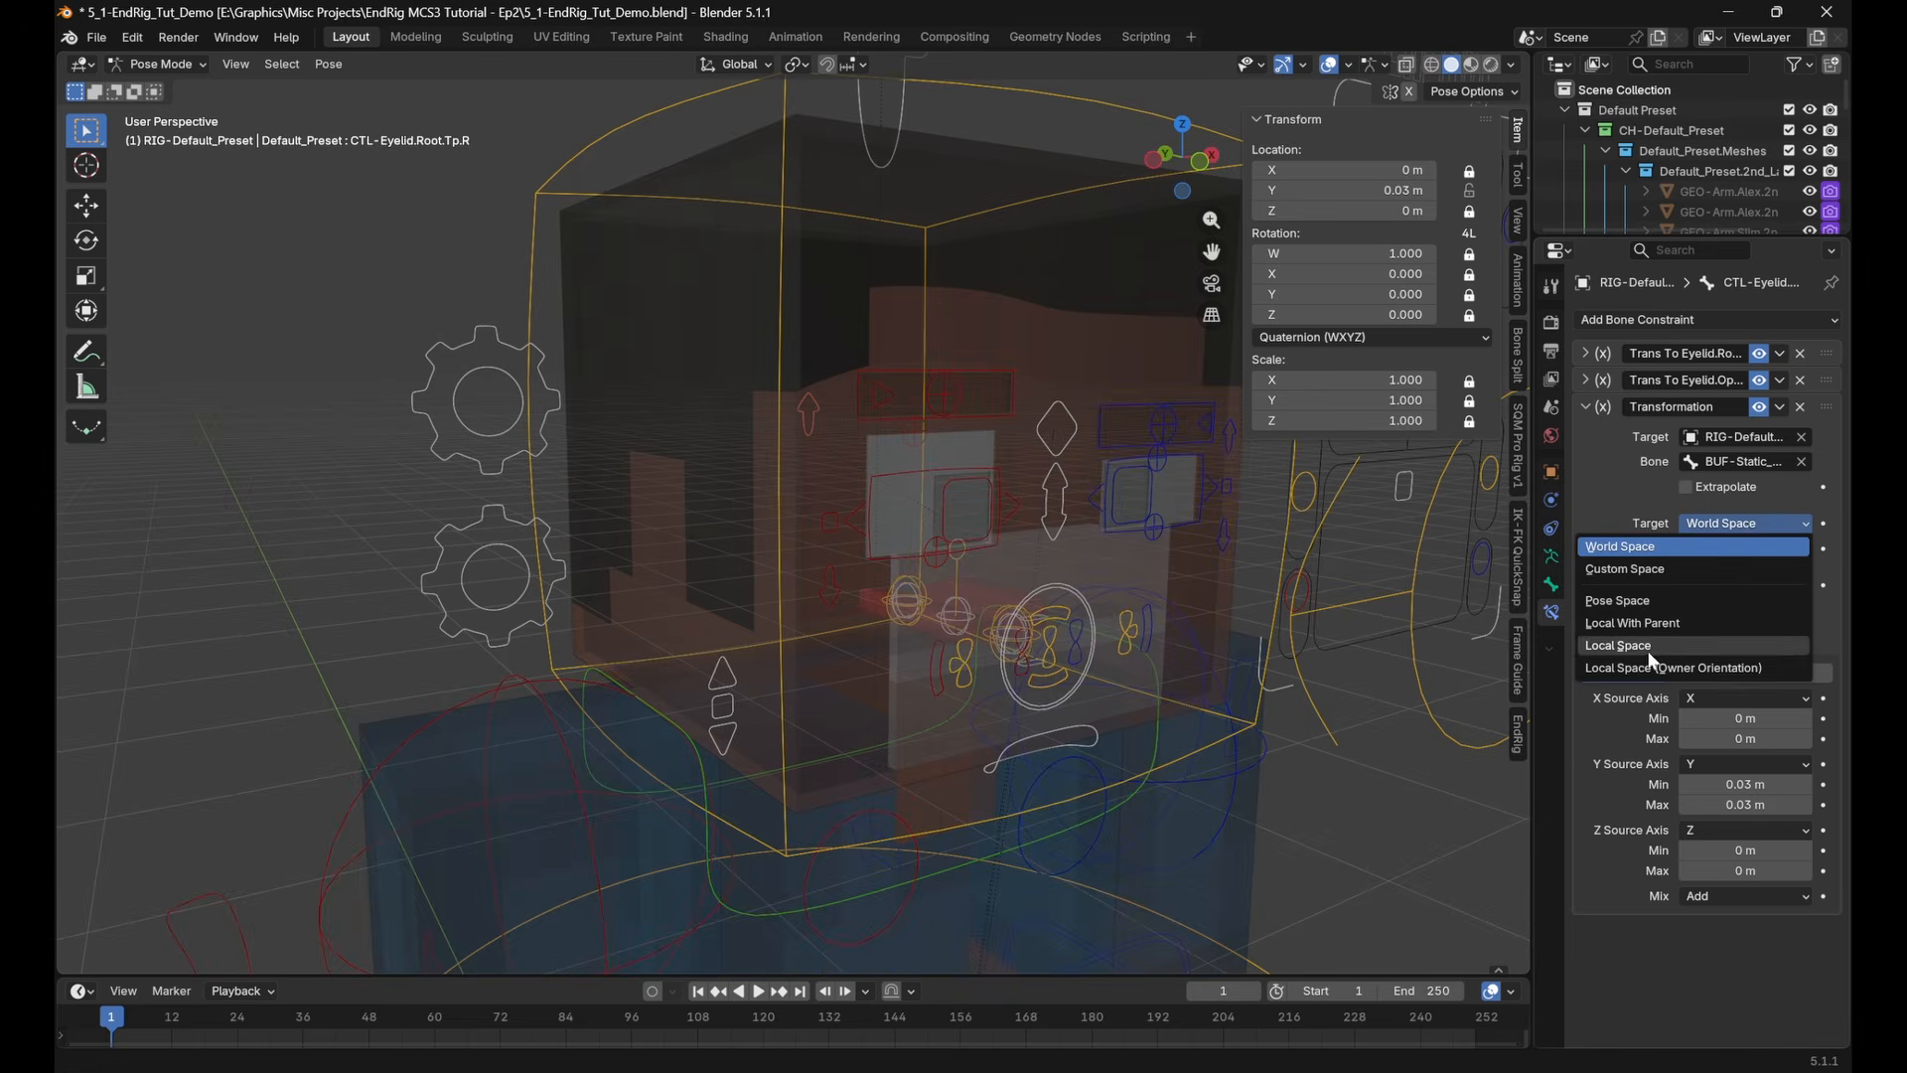
pyautogui.click(1648, 650)
pyautogui.click(1746, 549)
pyautogui.click(1731, 663)
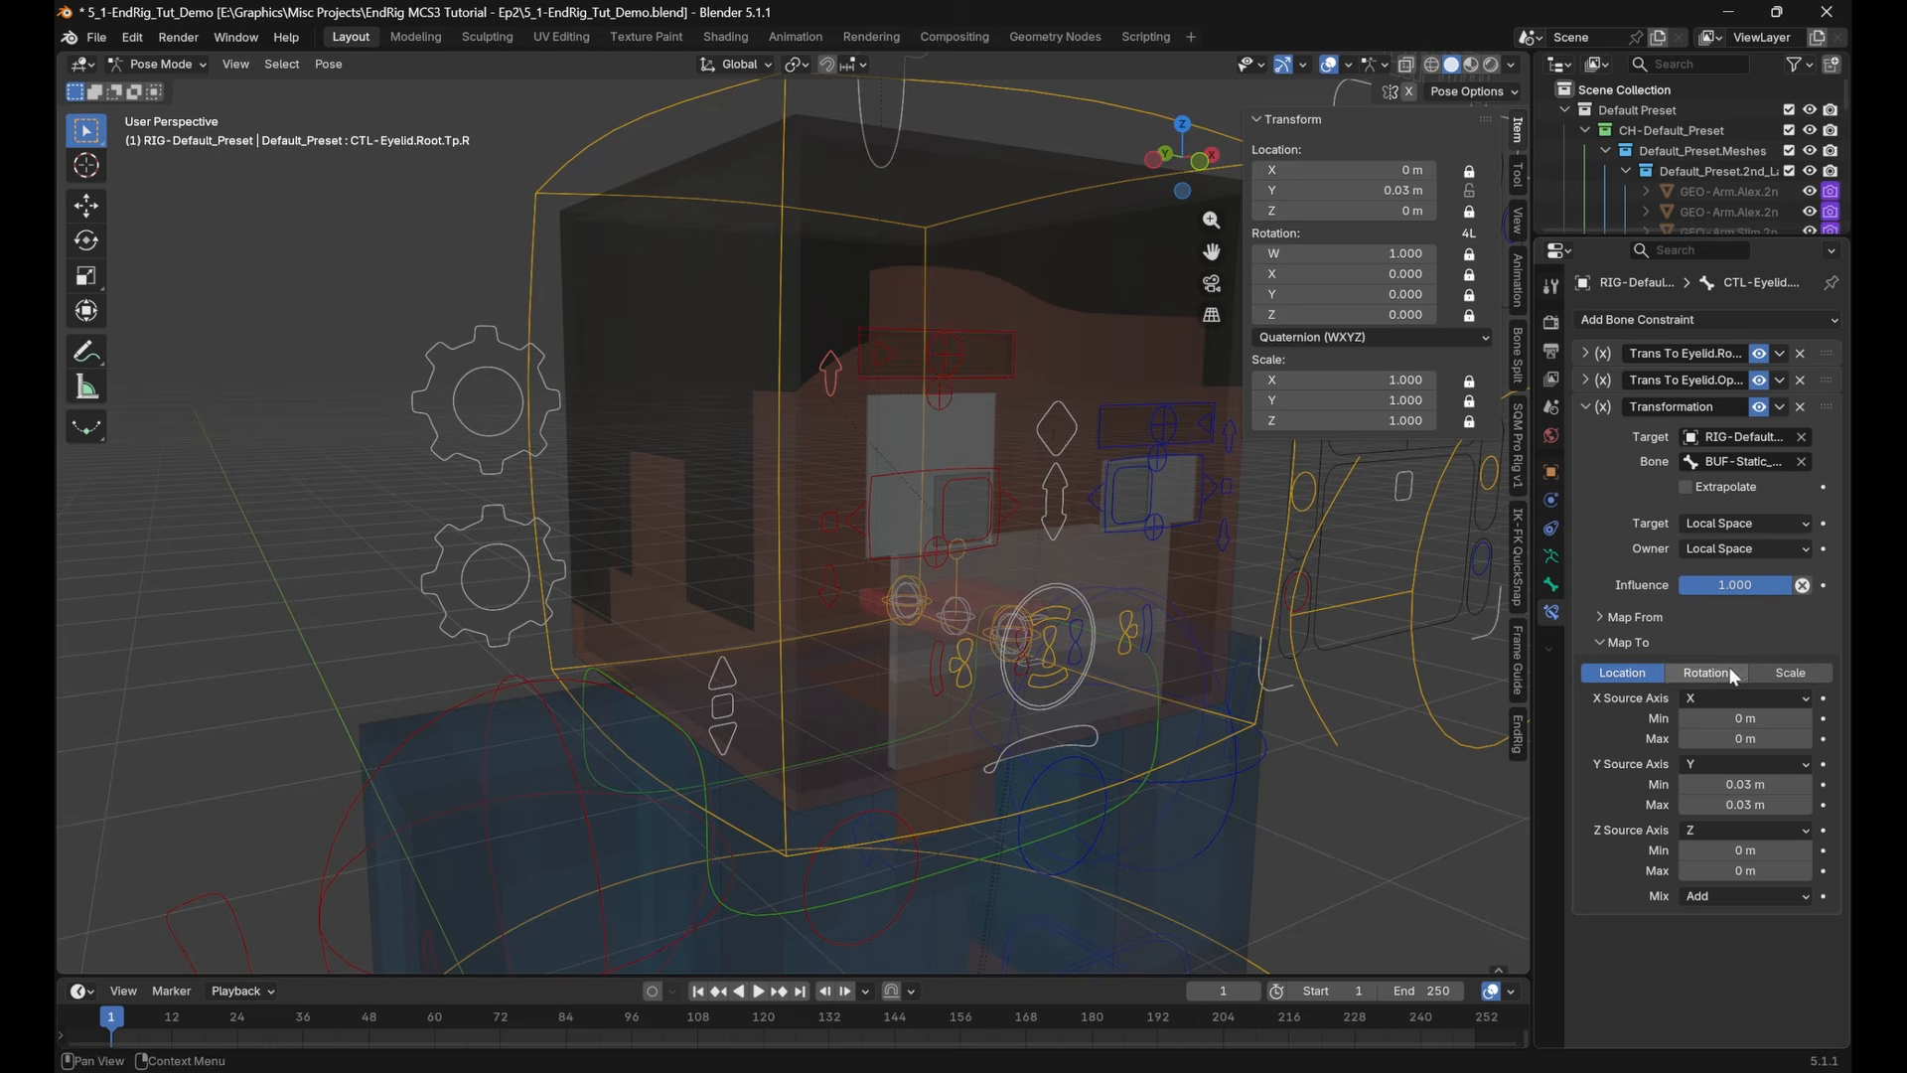
# Clear the location of CTL-Eyelid.Root.Tp.R in the front view so only the constraint offsets the eyelid
pyautogui.click(1199, 161)
pyautogui.scroll(4, 1073, 393)
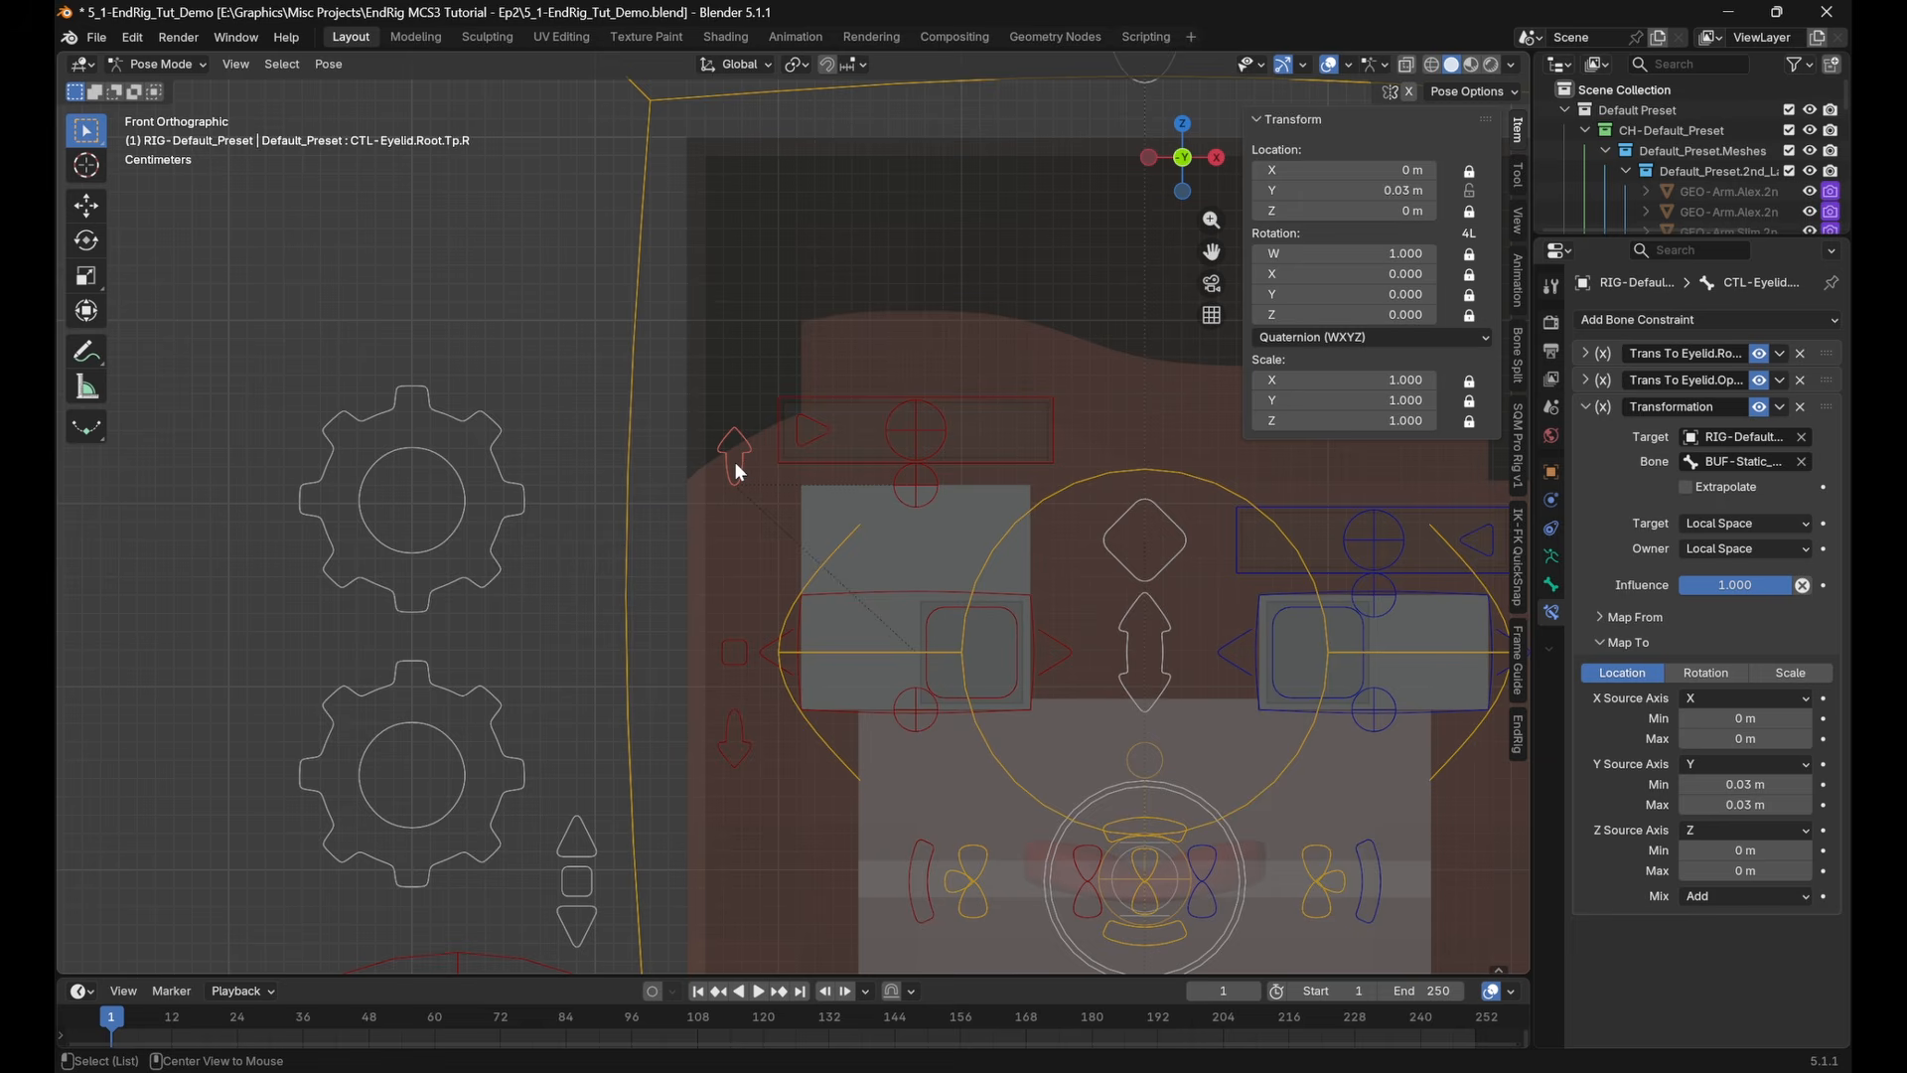
pyautogui.hotkey('alt', 'g')
pyautogui.keyDown('shift'); pyautogui.moveTo(832, 565); pyautogui.dragTo(778, 527, button='middle'); pyautogui.keyUp('shift')
pyautogui.keyDown('shift'); pyautogui.moveTo(764, 613); pyautogui.dragTo(780, 523, button='middle'); pyautogui.keyUp('shift')
pyautogui.keyDown('shift'); pyautogui.moveTo(1087, 559); pyautogui.dragTo(1087, 601, button='middle'); pyautogui.keyUp('shift')
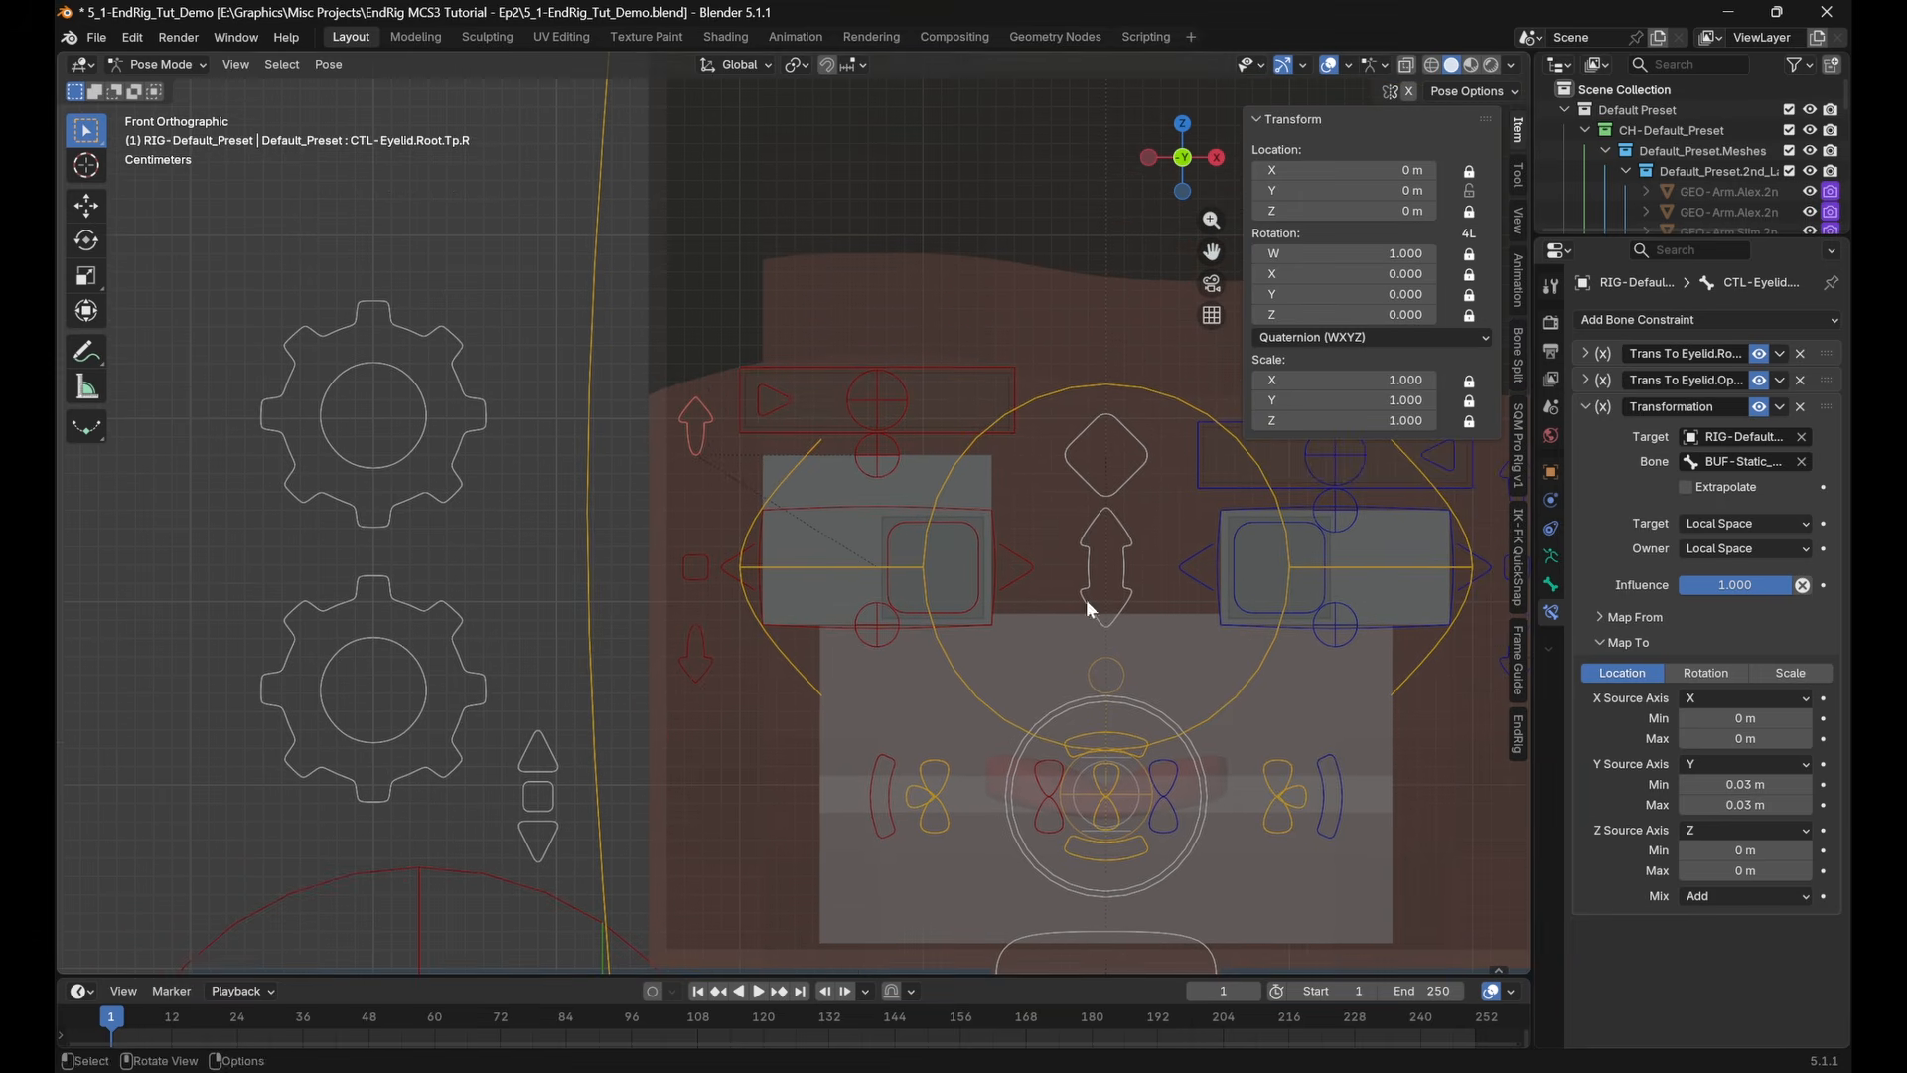
# Toggle the Transformation constraint off and on to compare the right upper eyelid's position, leaving it enabled
pyautogui.click(1756, 408)
pyautogui.click(1756, 408)
pyautogui.click(1756, 408)
pyautogui.click(1756, 407)
pyautogui.click(1756, 407)
pyautogui.click(1756, 407)
pyautogui.click(1756, 407)
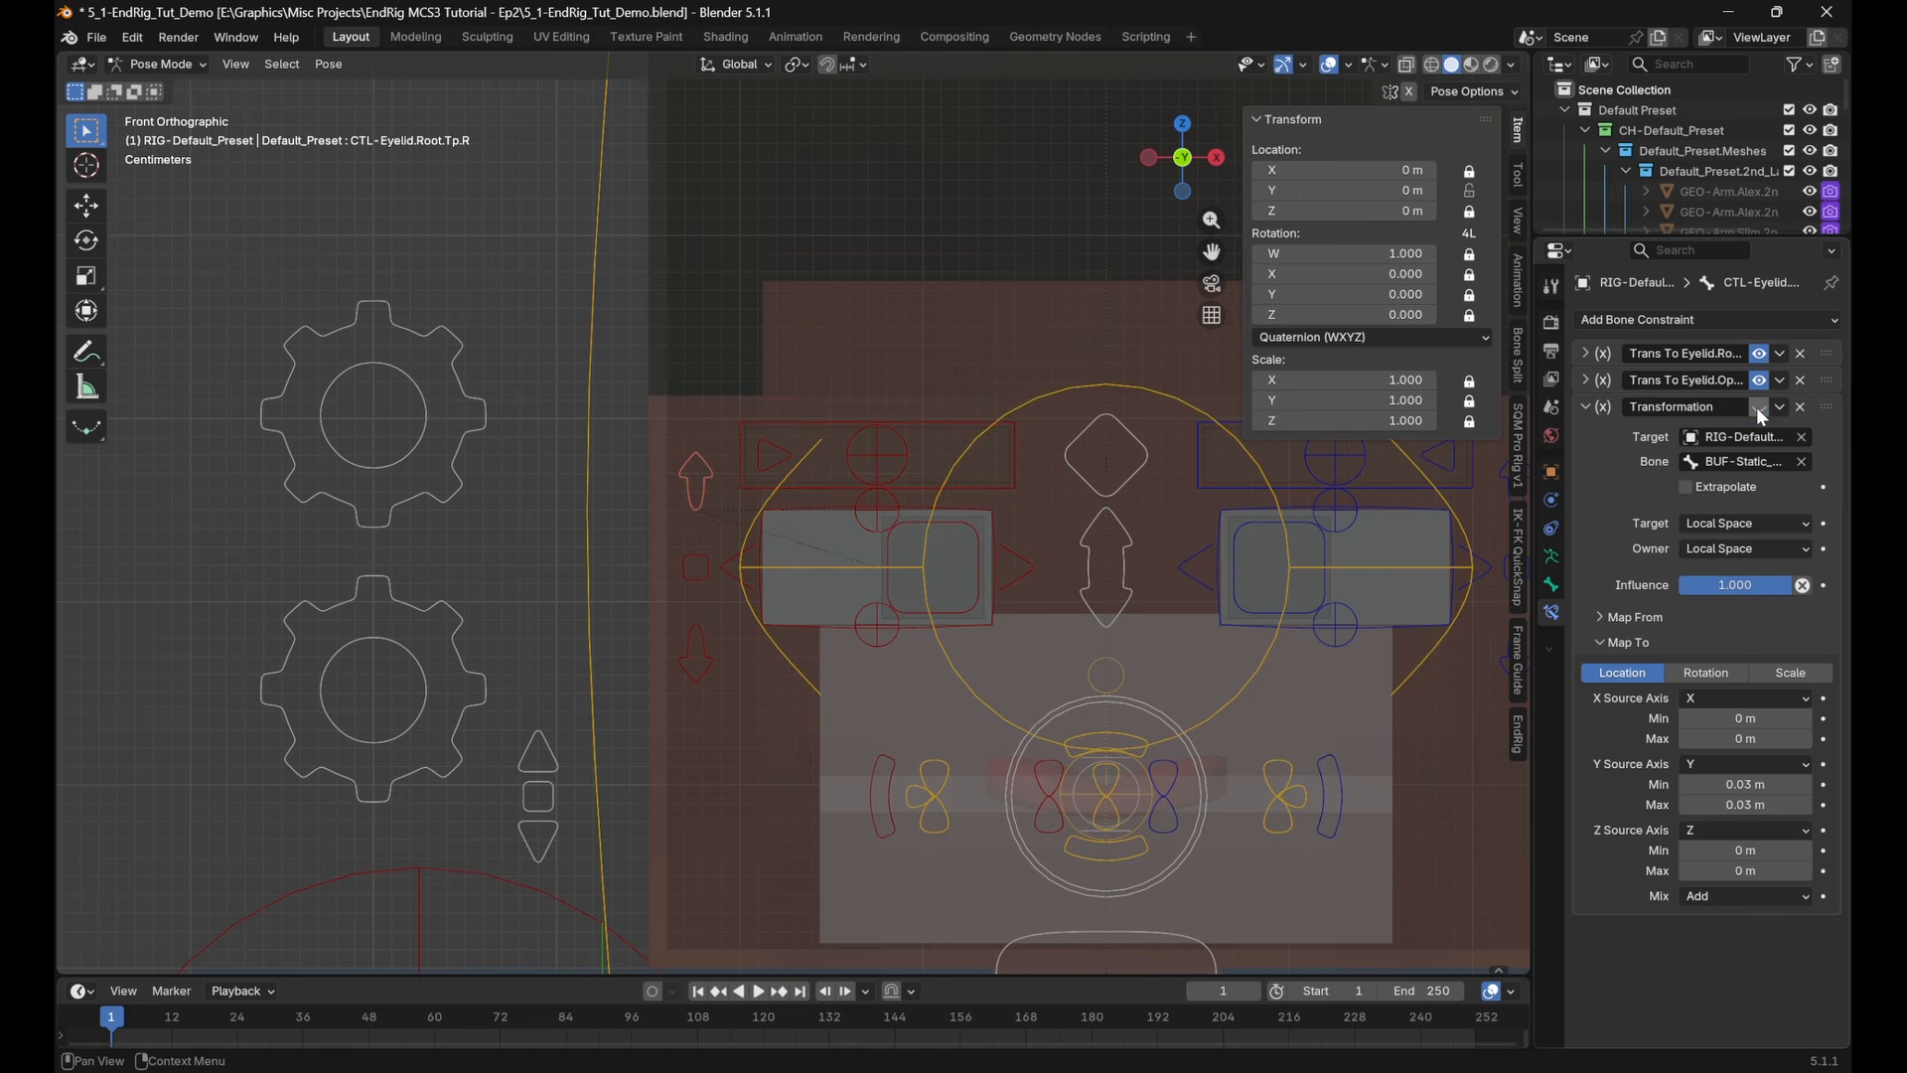
pyautogui.click(1756, 407)
pyautogui.click(1756, 407)
pyautogui.click(1756, 408)
pyautogui.click(1756, 407)
pyautogui.click(1756, 407)
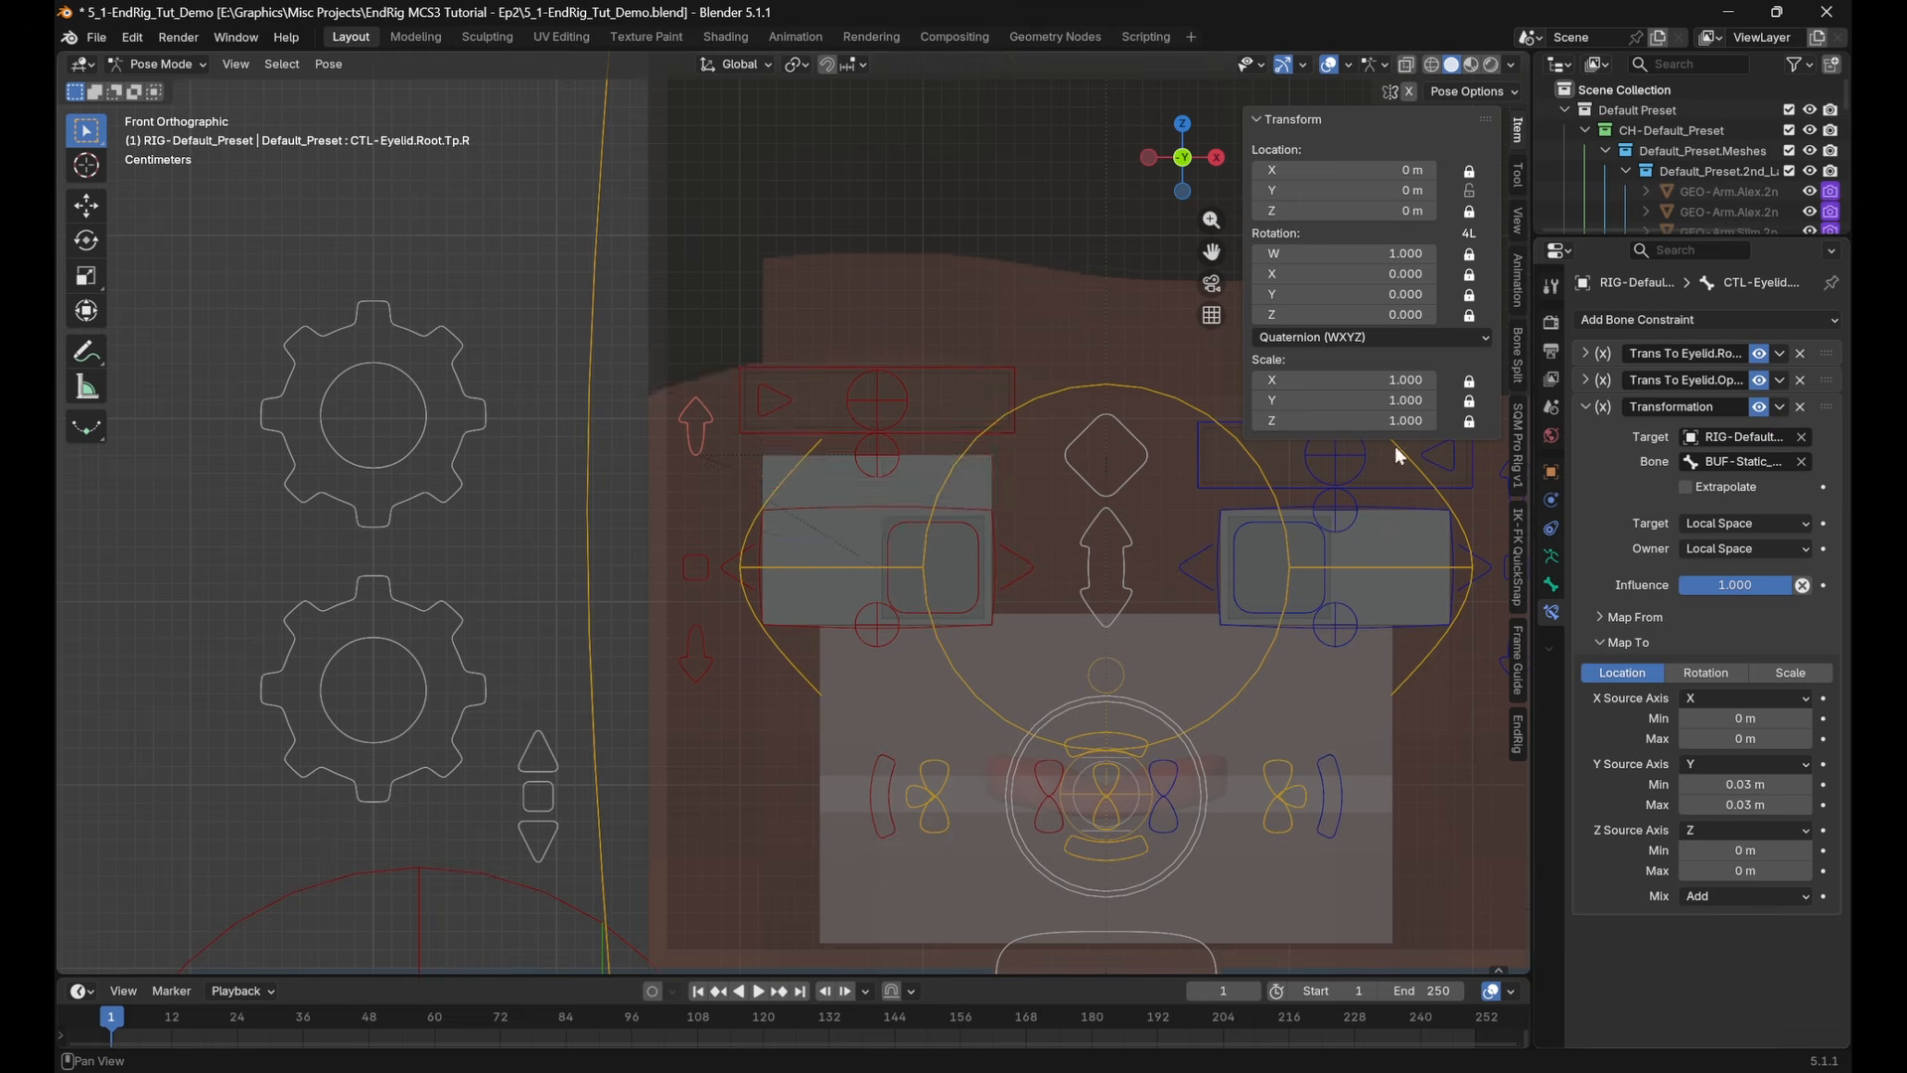
# Try clearing the Transformation constraint's target bone to test its effect, and undo the removal
pyautogui.scroll(-3, 964, 516)
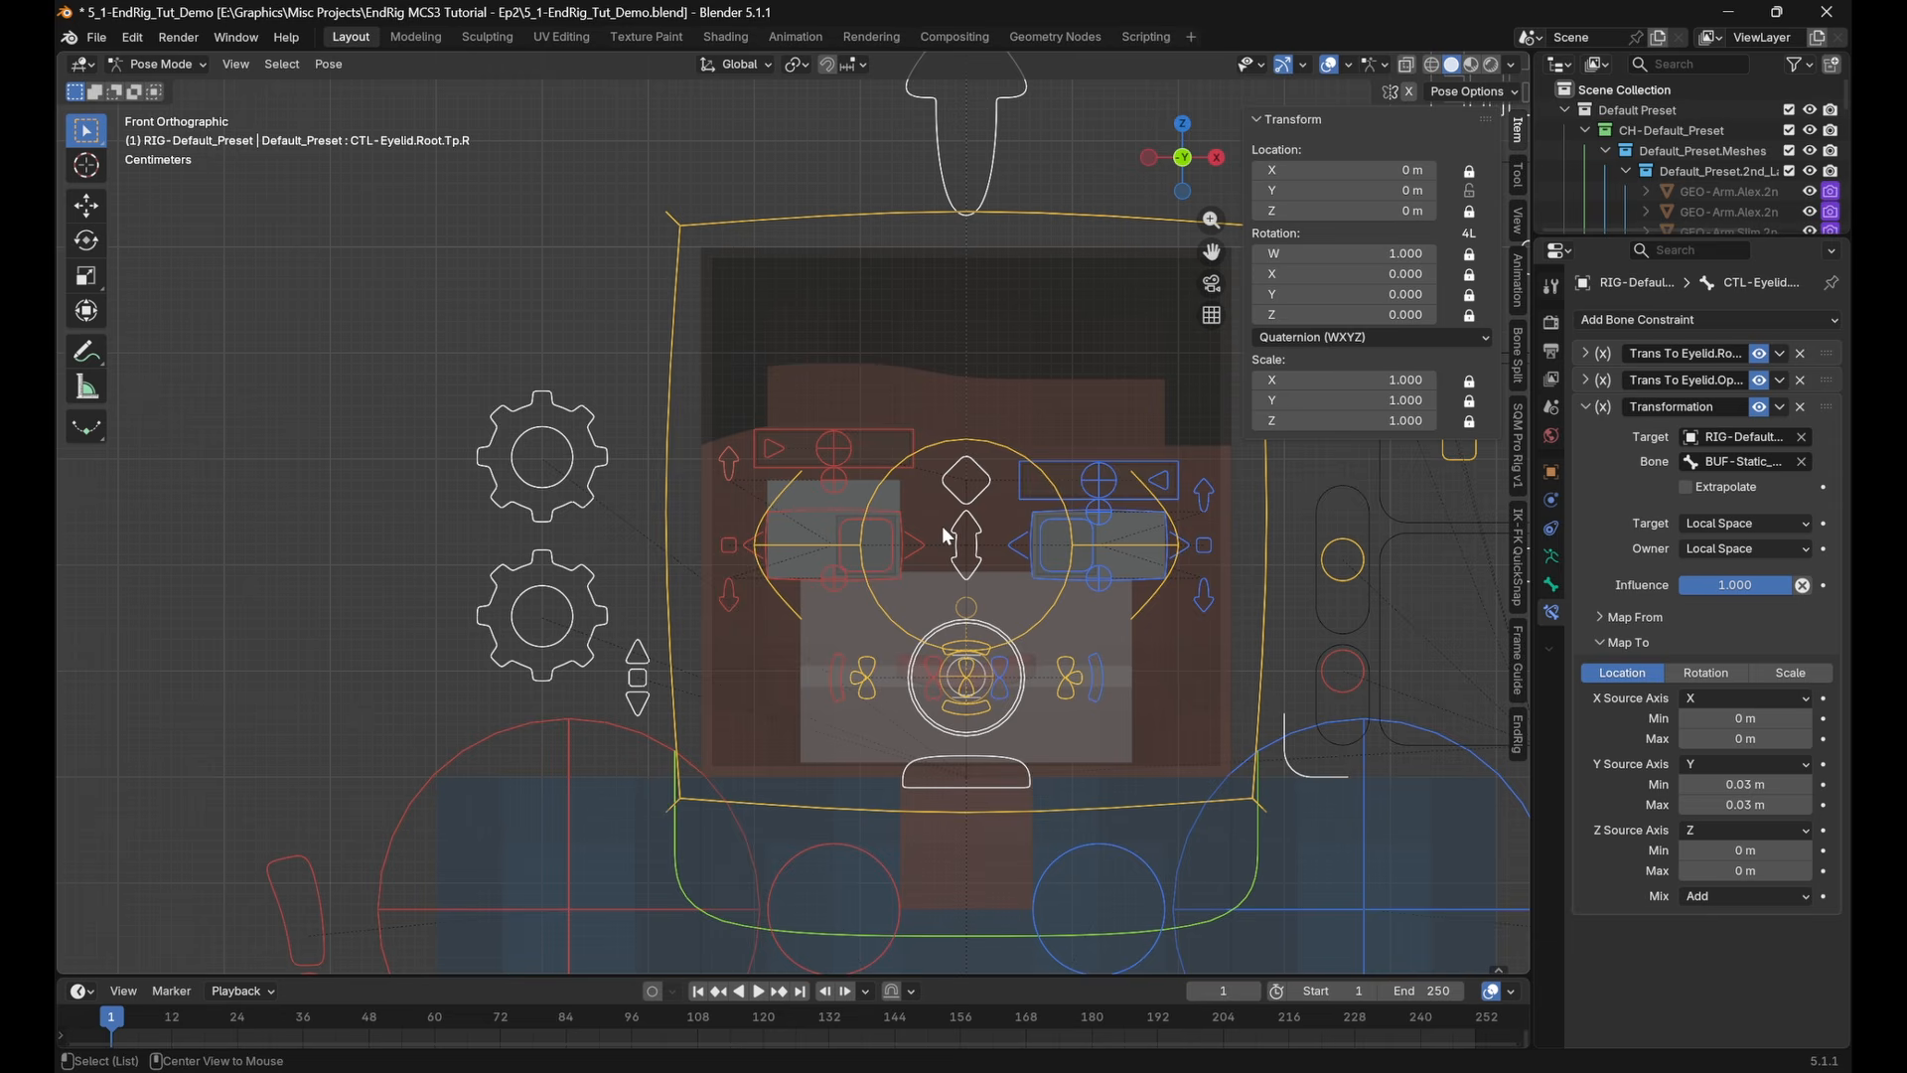
pyautogui.moveTo(945, 532); pyautogui.dragTo(981, 622, button='middle')
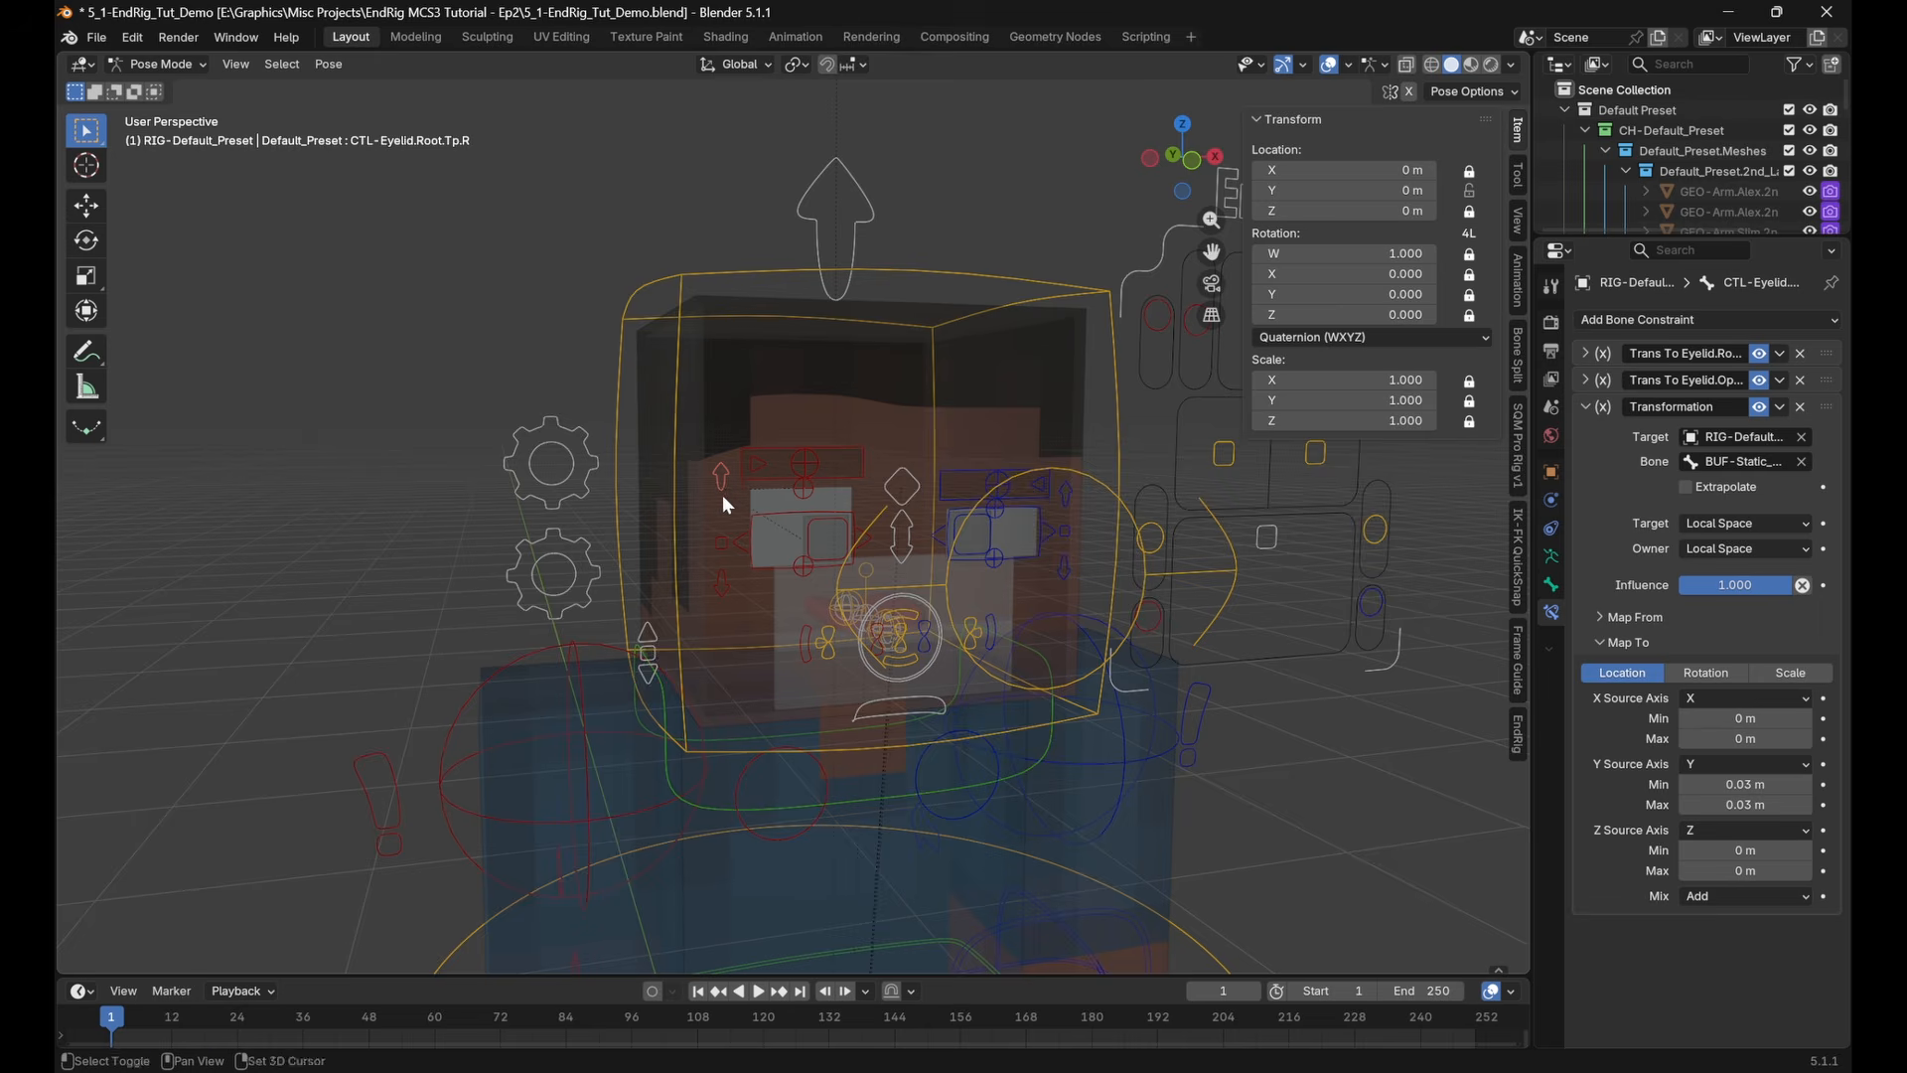
pyautogui.keyDown('shift'); pyautogui.moveTo(723, 495); pyautogui.dragTo(714, 533, button='middle'); pyautogui.keyUp('shift')
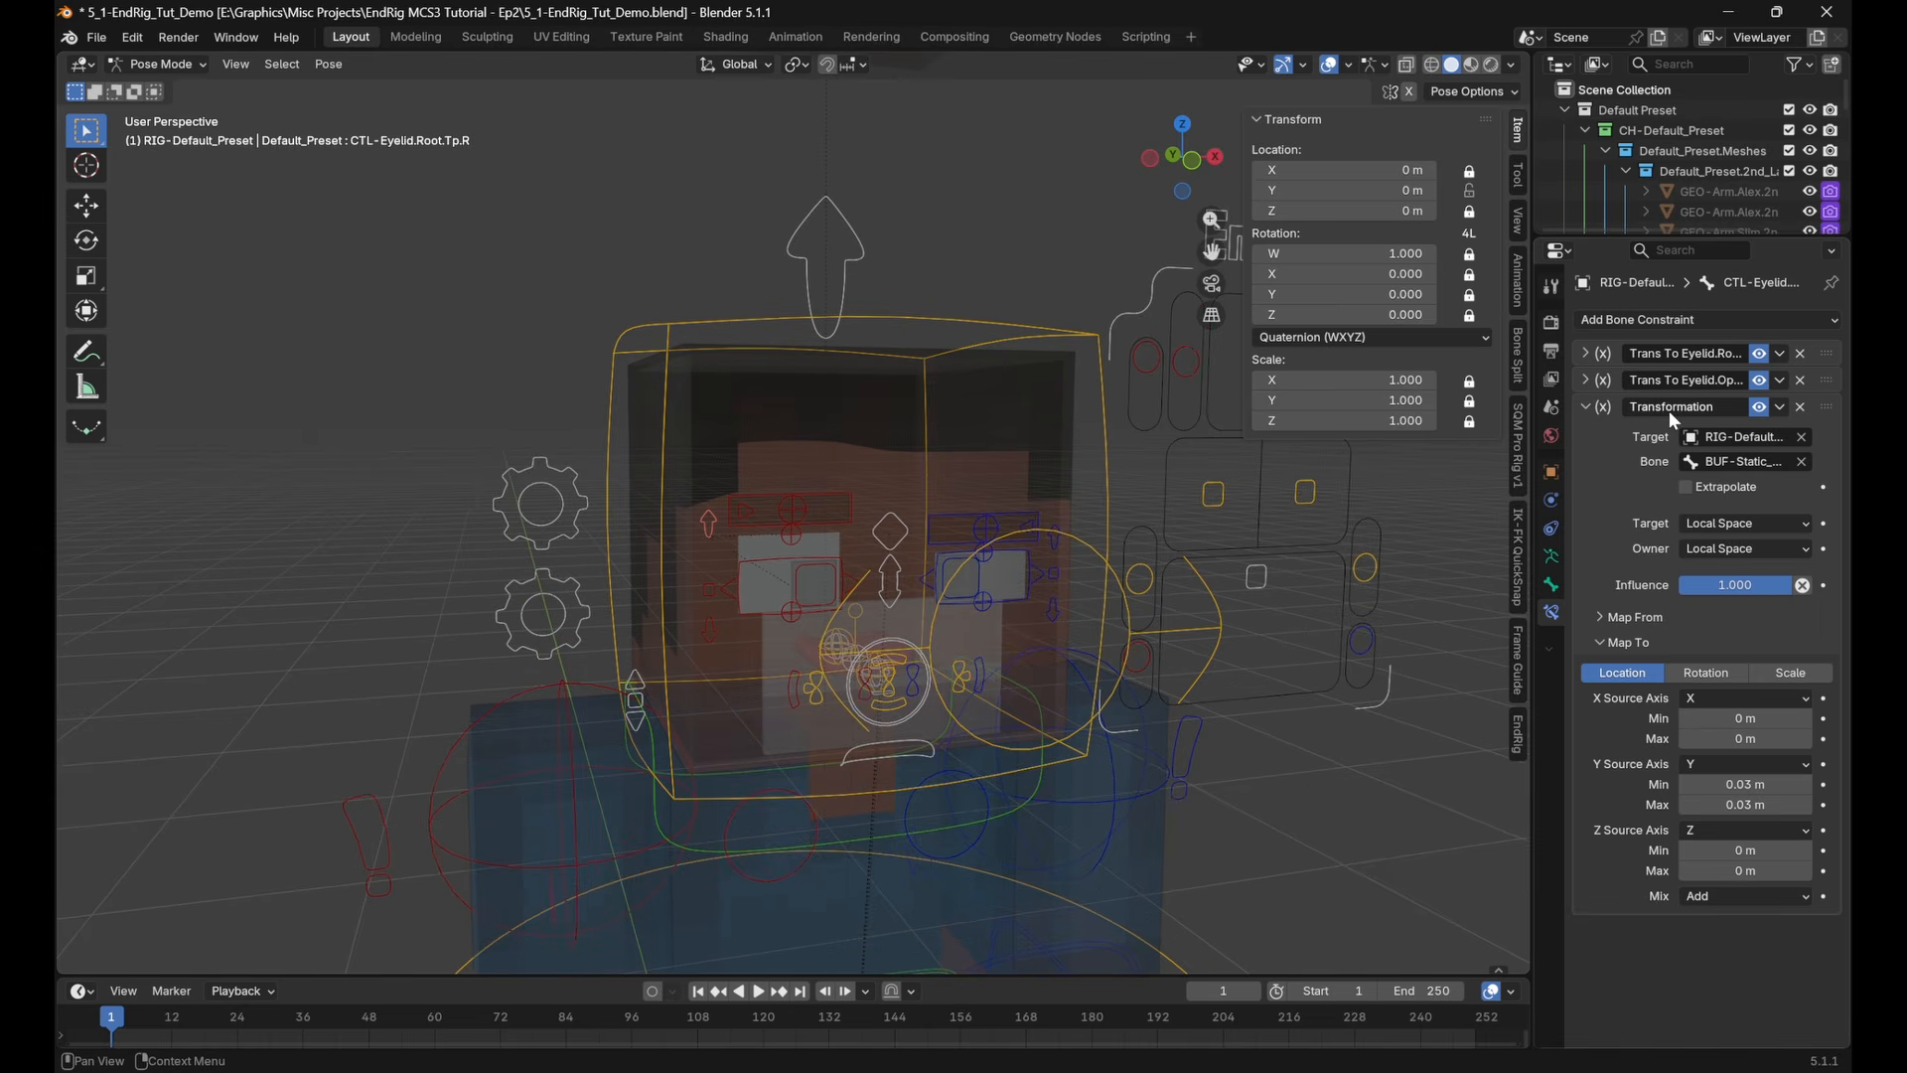
pyautogui.moveTo(1237, 619)
pyautogui.keyDown('shift'); pyautogui.mouseDown(button='middle')
pyautogui.moveTo(1262, 665)
pyautogui.moveTo(1236, 594)
pyautogui.mouseUp(button='middle'); pyautogui.keyUp('shift')
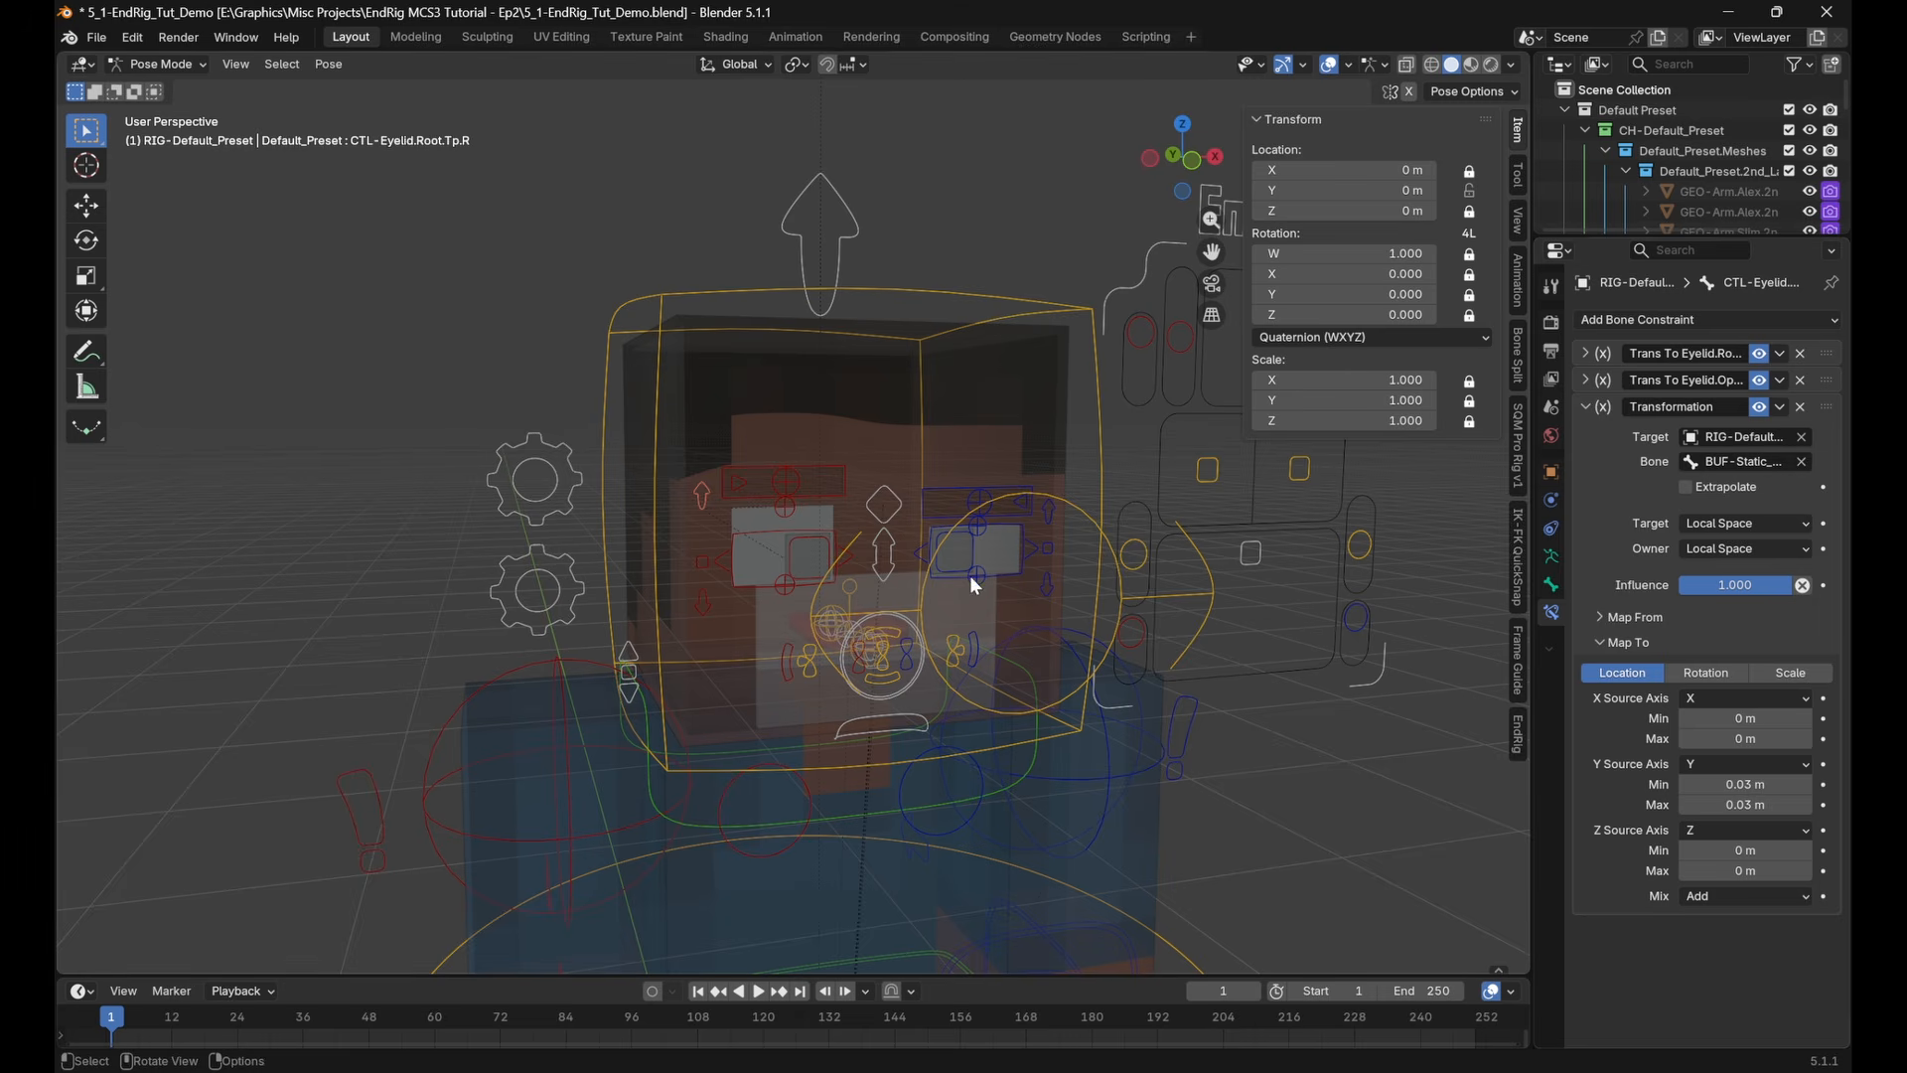
pyautogui.keyDown('shift'); pyautogui.moveTo(970, 575); pyautogui.dragTo(978, 523, button='middle'); pyautogui.keyUp('shift')
pyautogui.click(1802, 462)
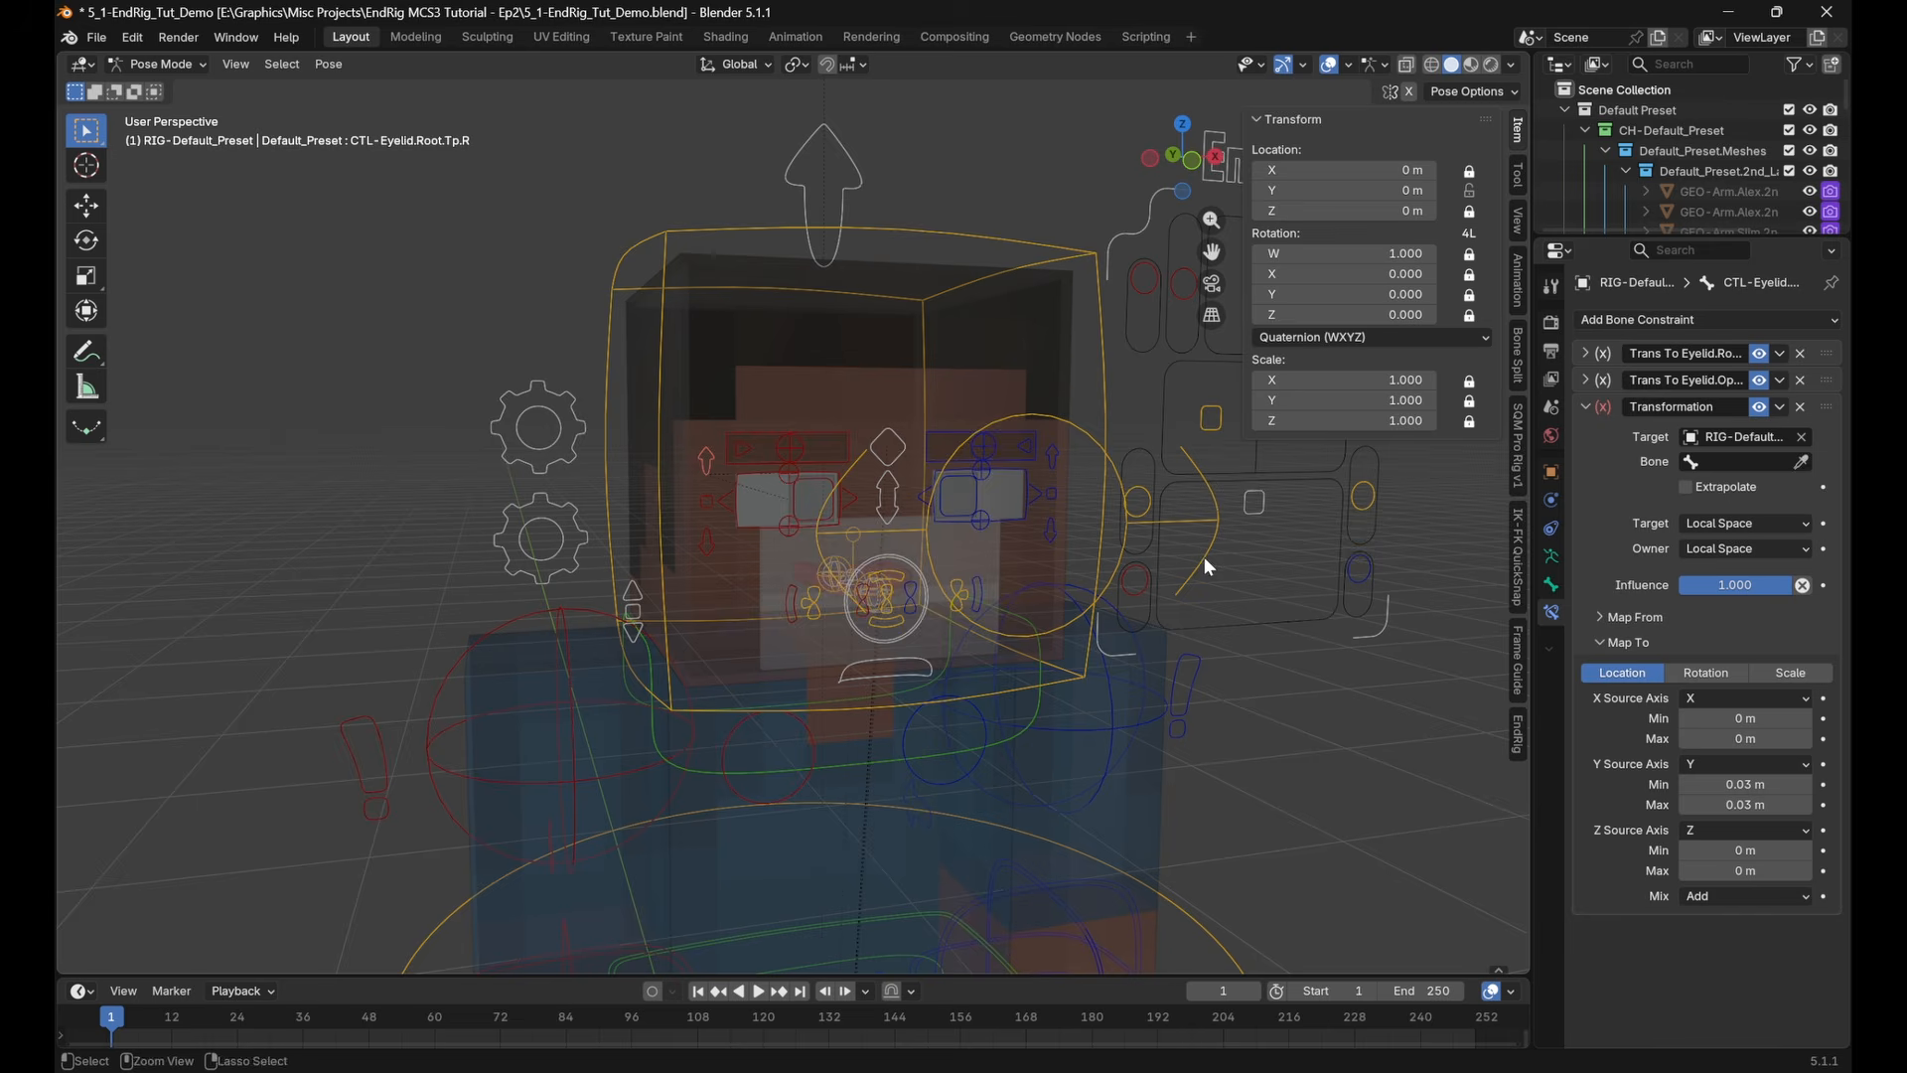
pyautogui.hotkey('ctrl', 'z')
# Select the right lower eyelid control together with the upper one and copy the Transformation constraint to the selected bones
pyautogui.keyDown('shift'); pyautogui.moveTo(1204, 556); pyautogui.dragTo(1232, 608, button='middle'); pyautogui.keyUp('shift')
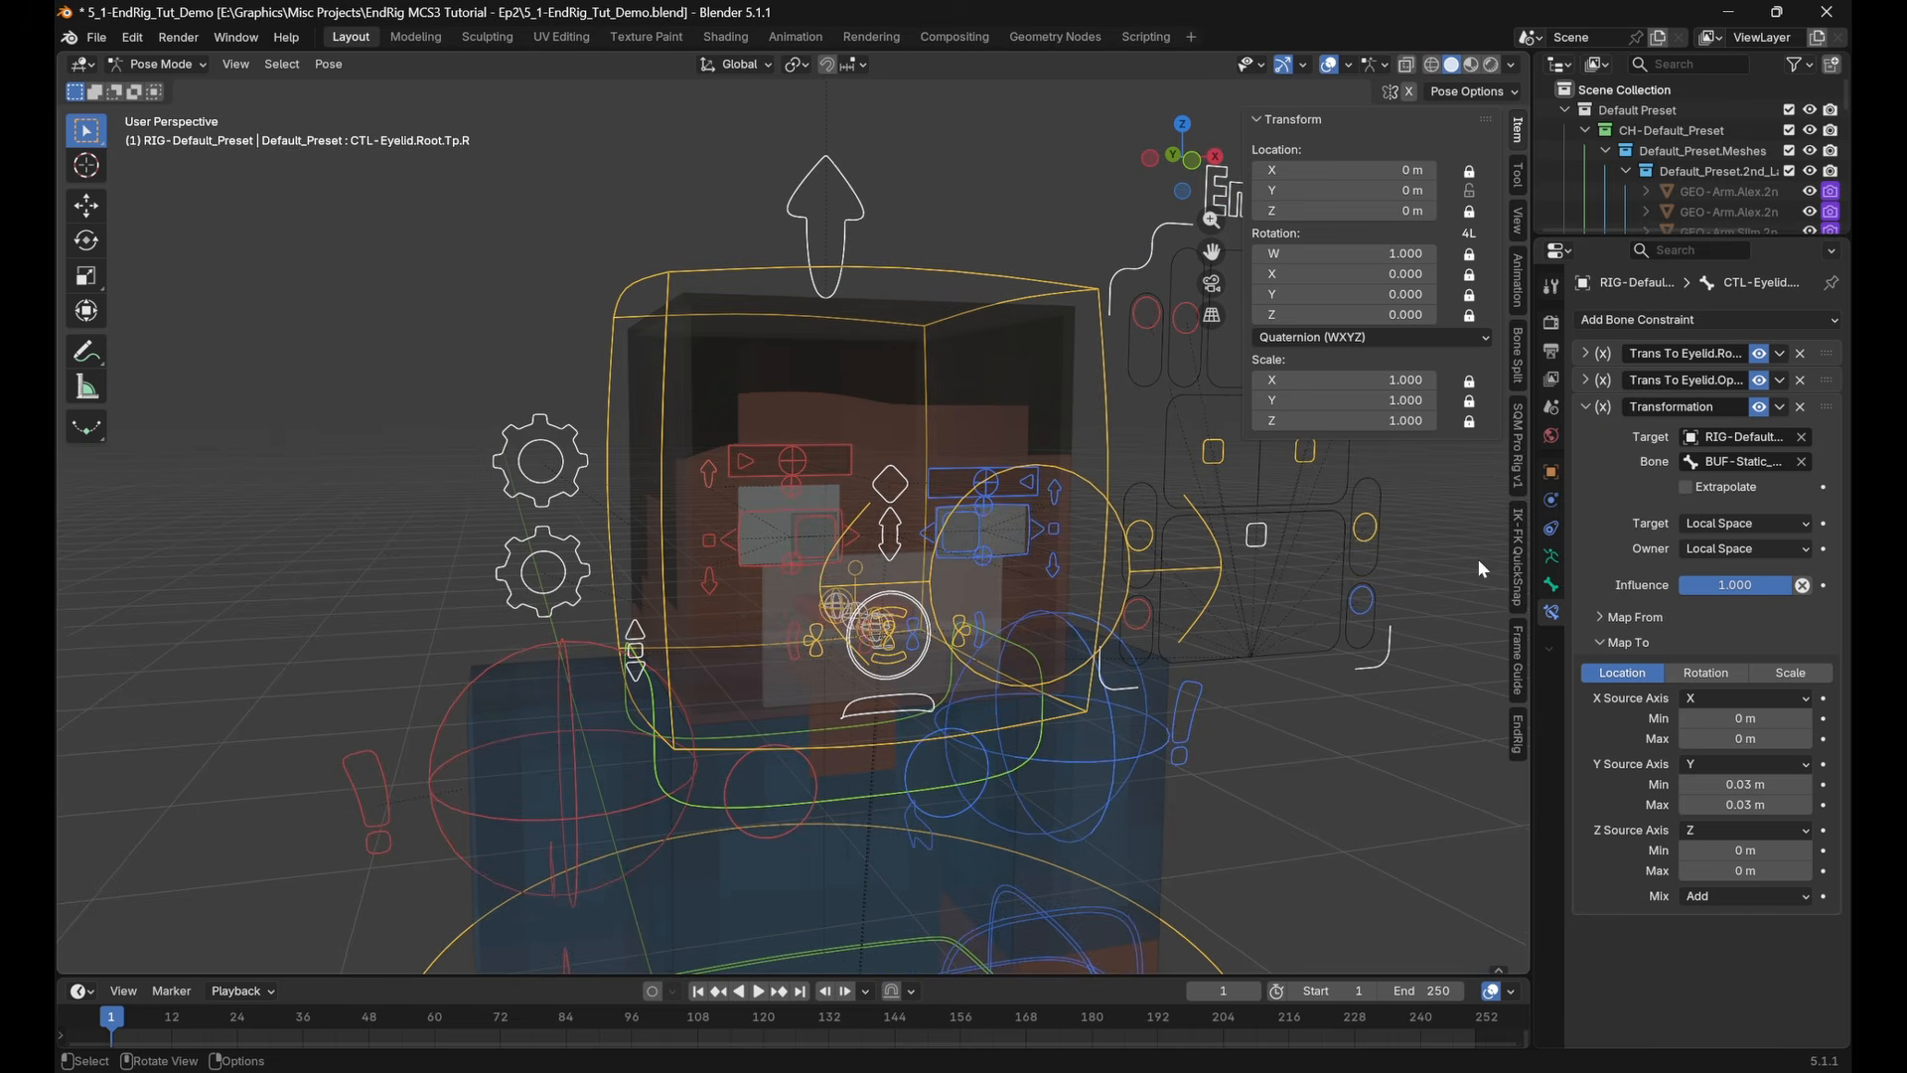
pyautogui.click(710, 578)
pyautogui.click(708, 475)
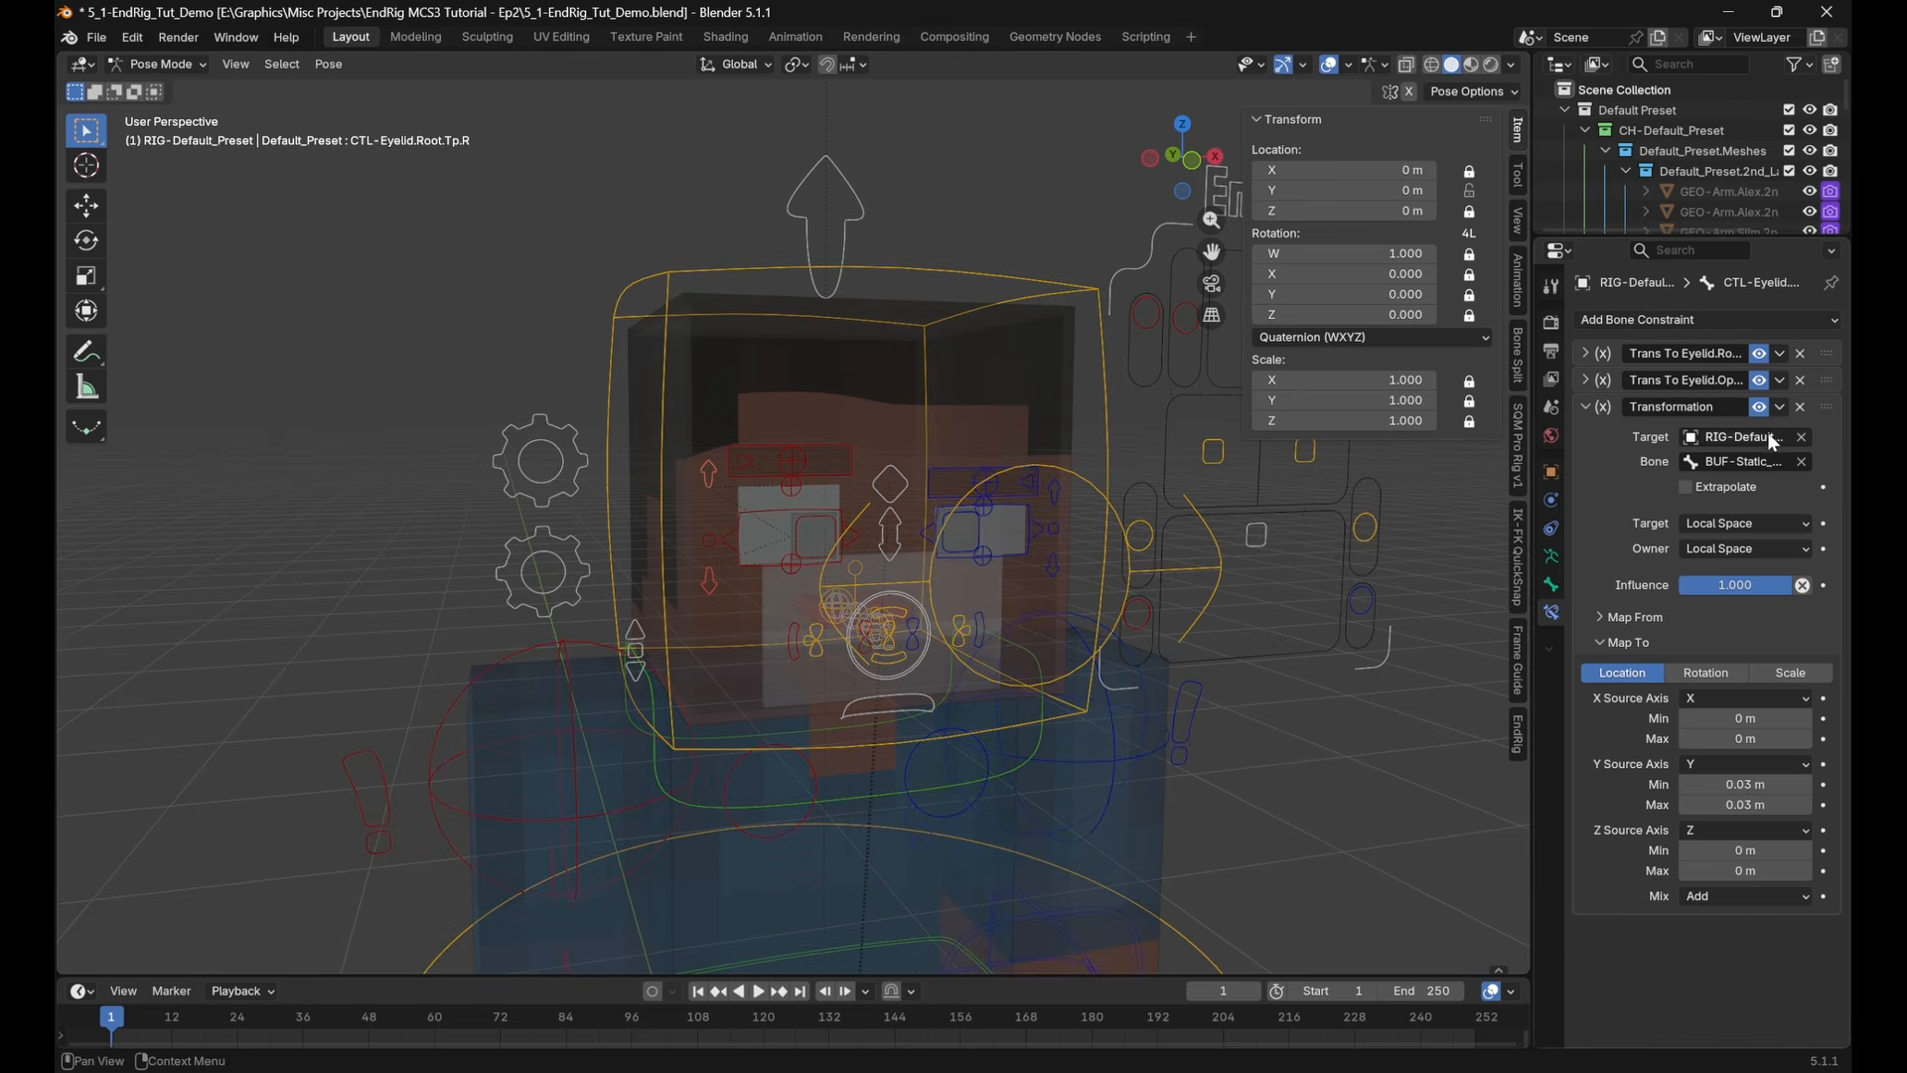
pyautogui.click(1780, 407)
pyautogui.click(1730, 472)
pyautogui.moveTo(1337, 773); pyautogui.dragTo(1202, 736, button='middle')
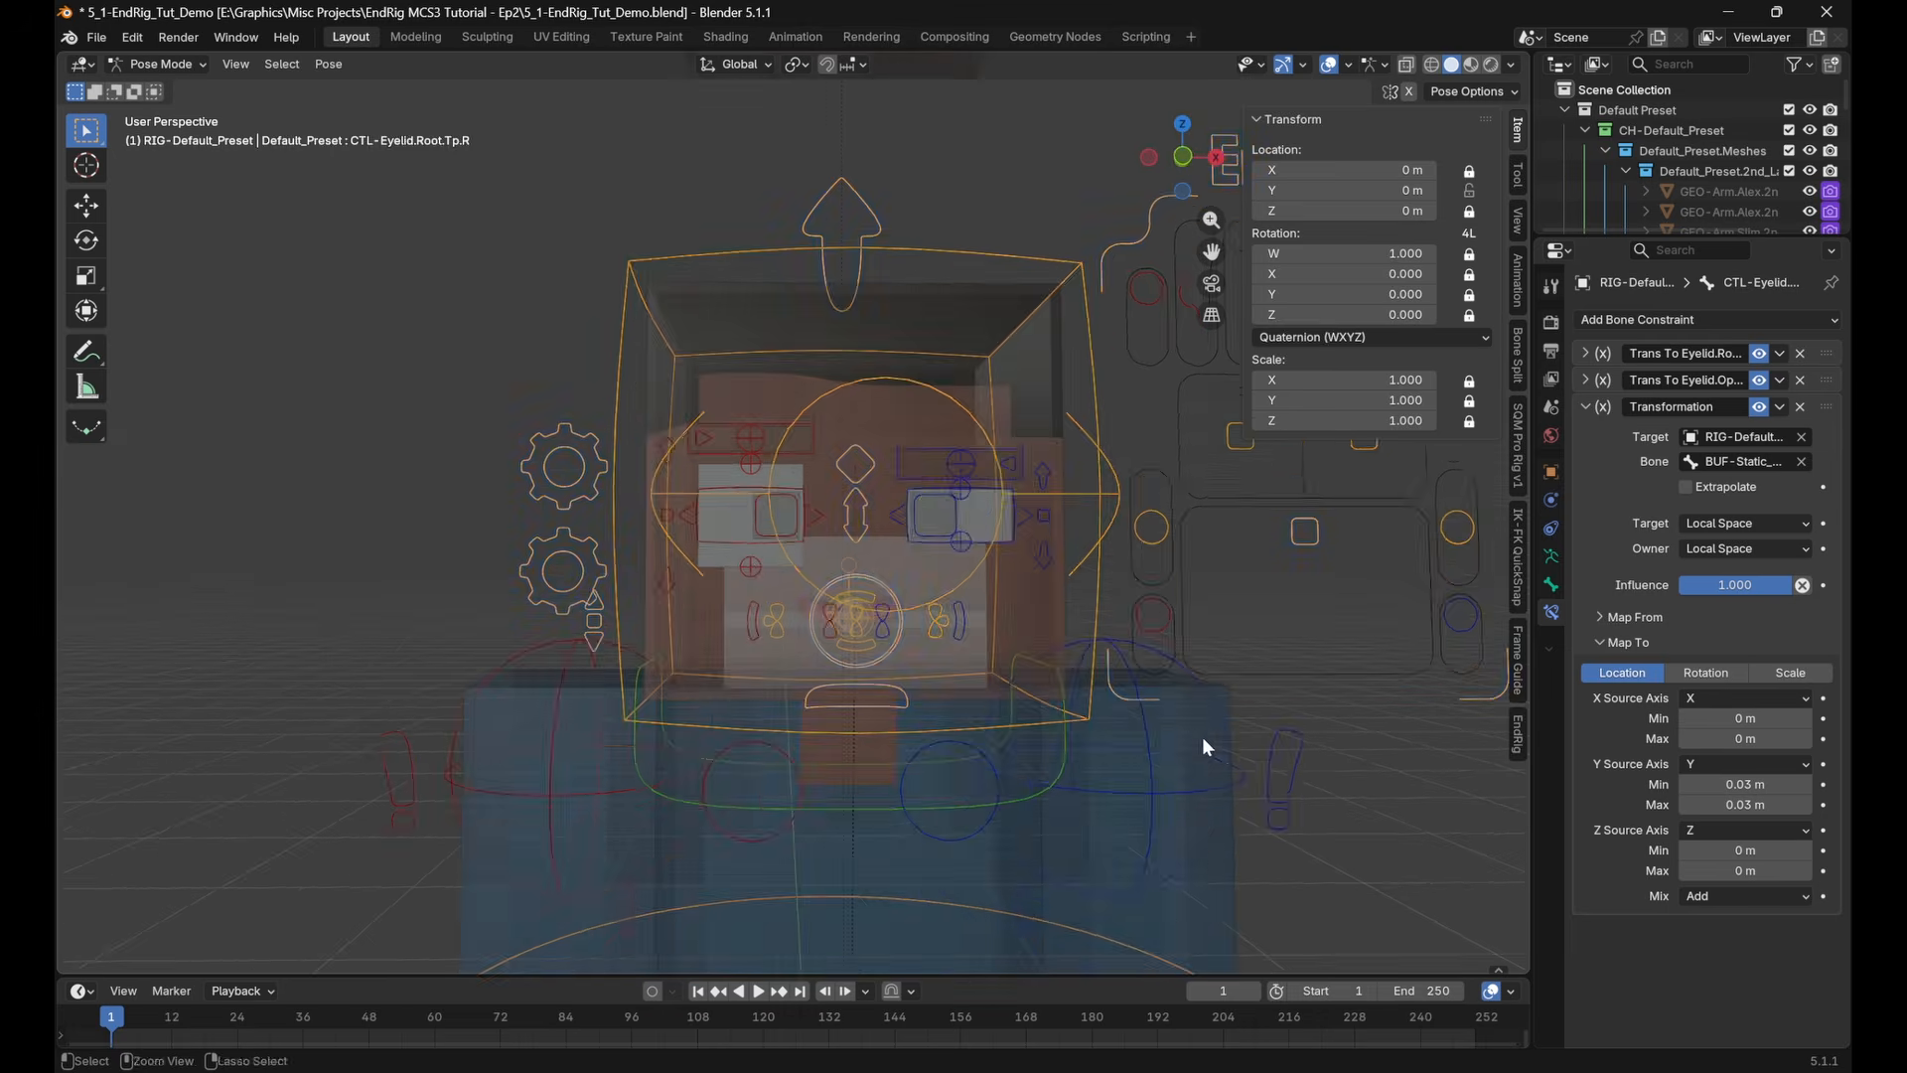
# Turn off the viewport's X-ray display and view the character's eyelids with the upper body in frame
pyautogui.hotkey('ctrl', 'Tab')
pyautogui.moveTo(1069, 683); pyautogui.dragTo(927, 634, button='middle')
pyautogui.hotkey('ctrl', 'Tab')
pyautogui.scroll(-4, 930, 606)
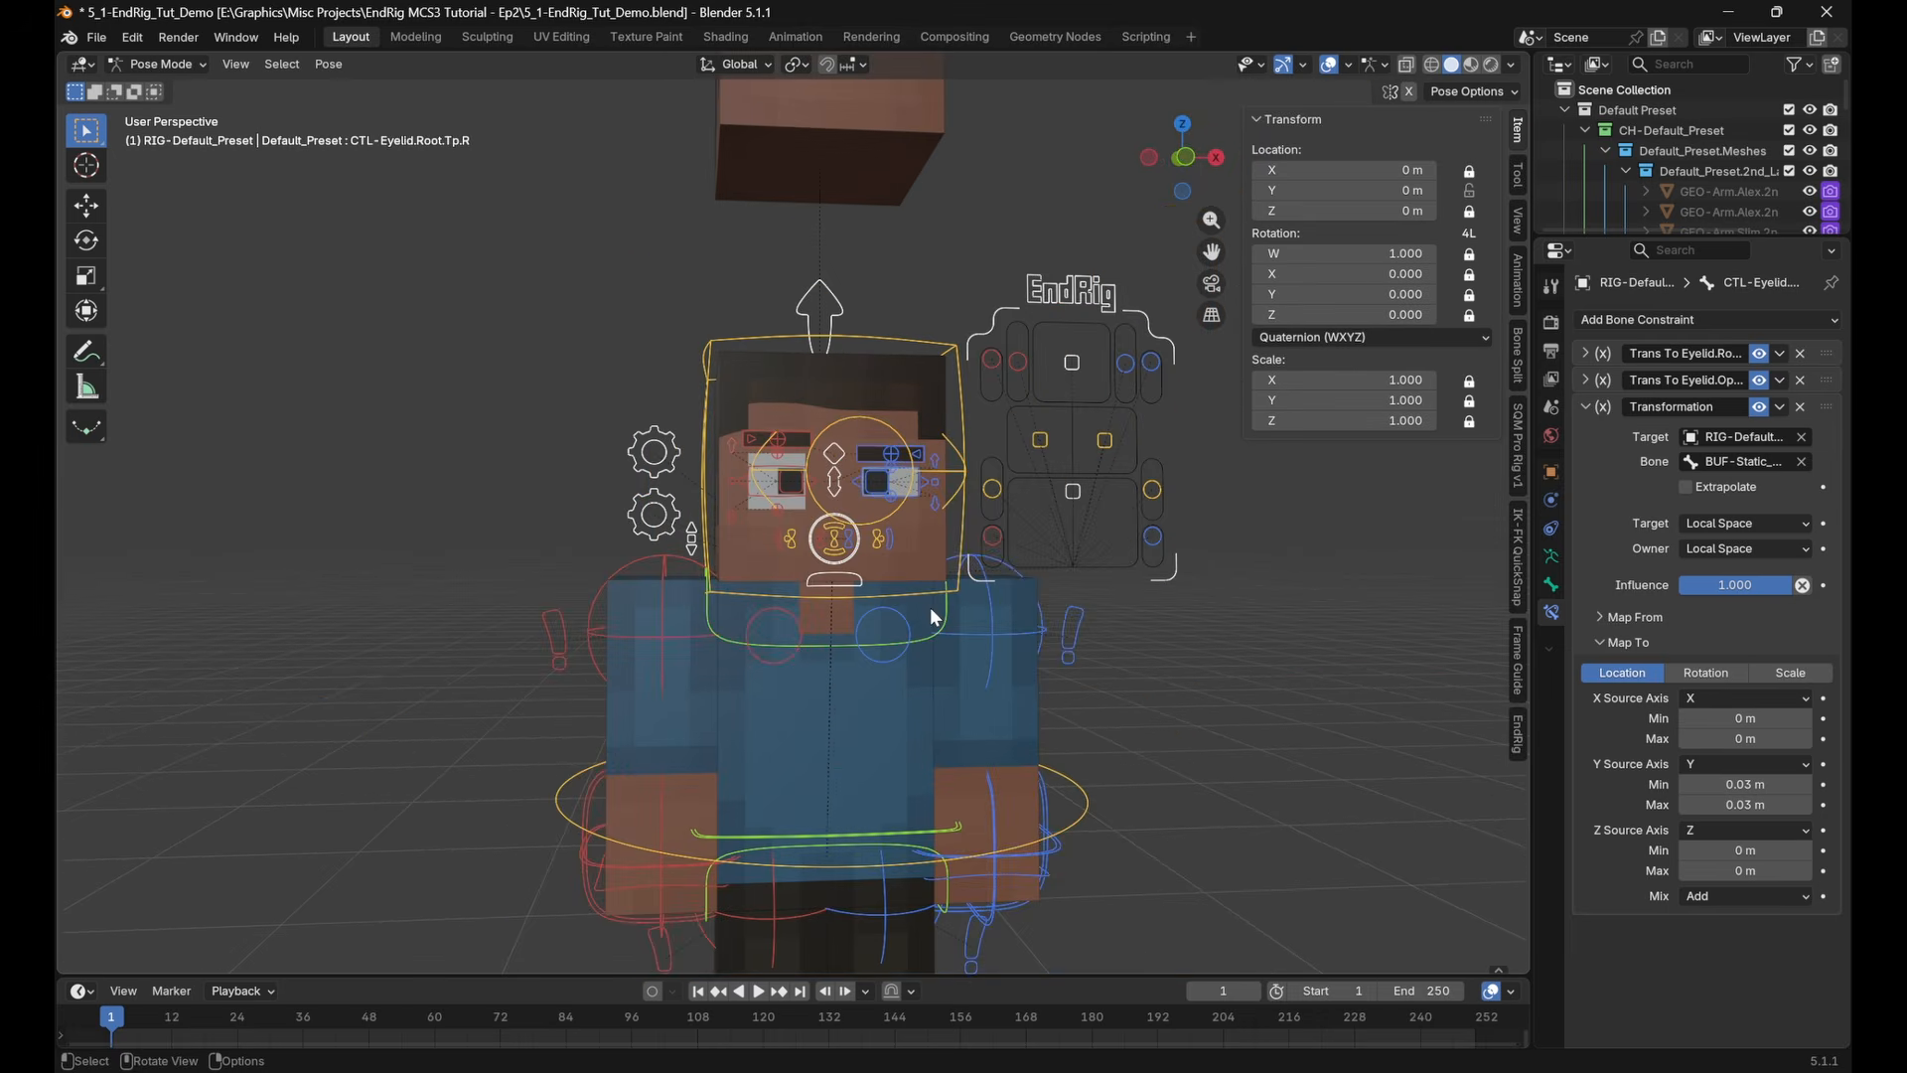
pyautogui.click(1212, 713)
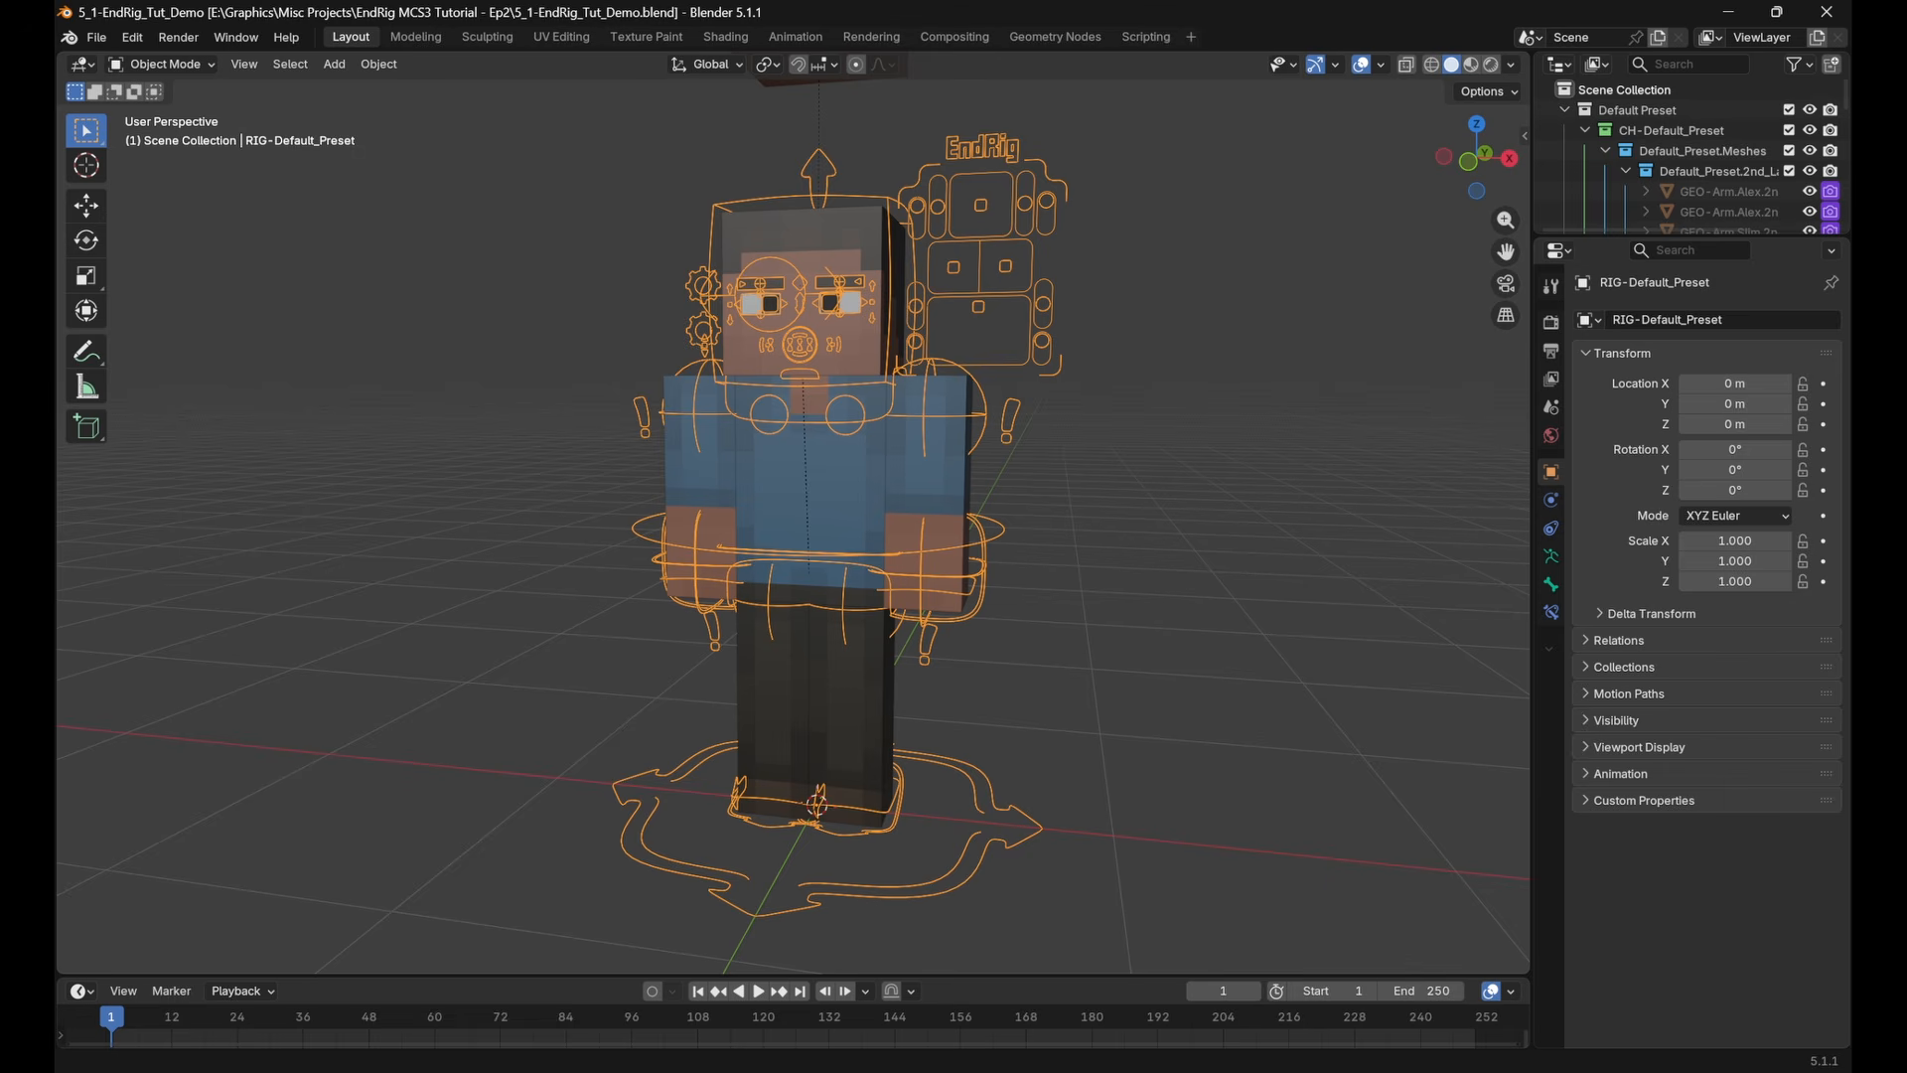
# Switch the rig to Pose Mode and enable IK-FK Bone Override in the properties of CTL-Main_Settings
pyautogui.click(1016, 423)
pyautogui.keyDown('shift'); pyautogui.moveTo(1016, 423); pyautogui.dragTo(1025, 556, button='middle'); pyautogui.keyUp('shift')
pyautogui.hotkey('ctrl', 'Tab')
pyautogui.scroll(4, 1025, 556)
pyautogui.click(736, 302)
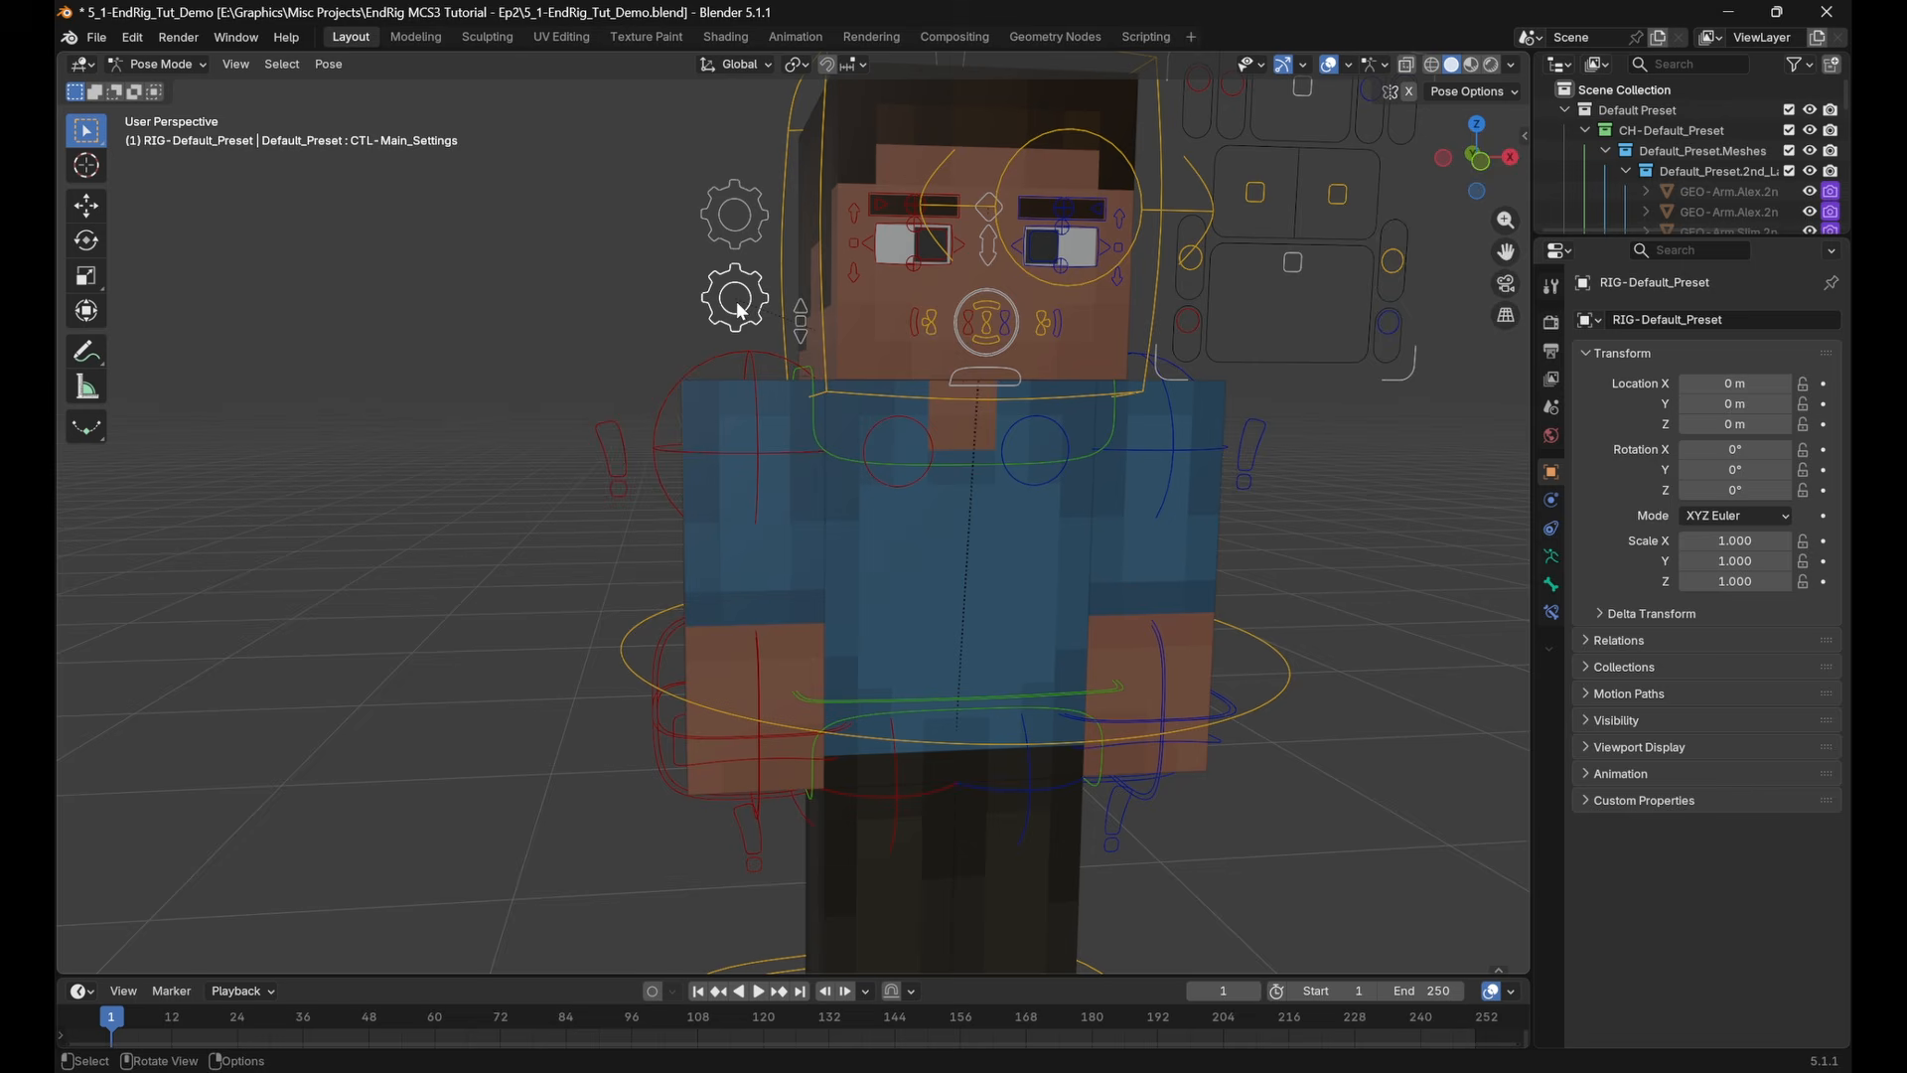
pyautogui.click(772, 402)
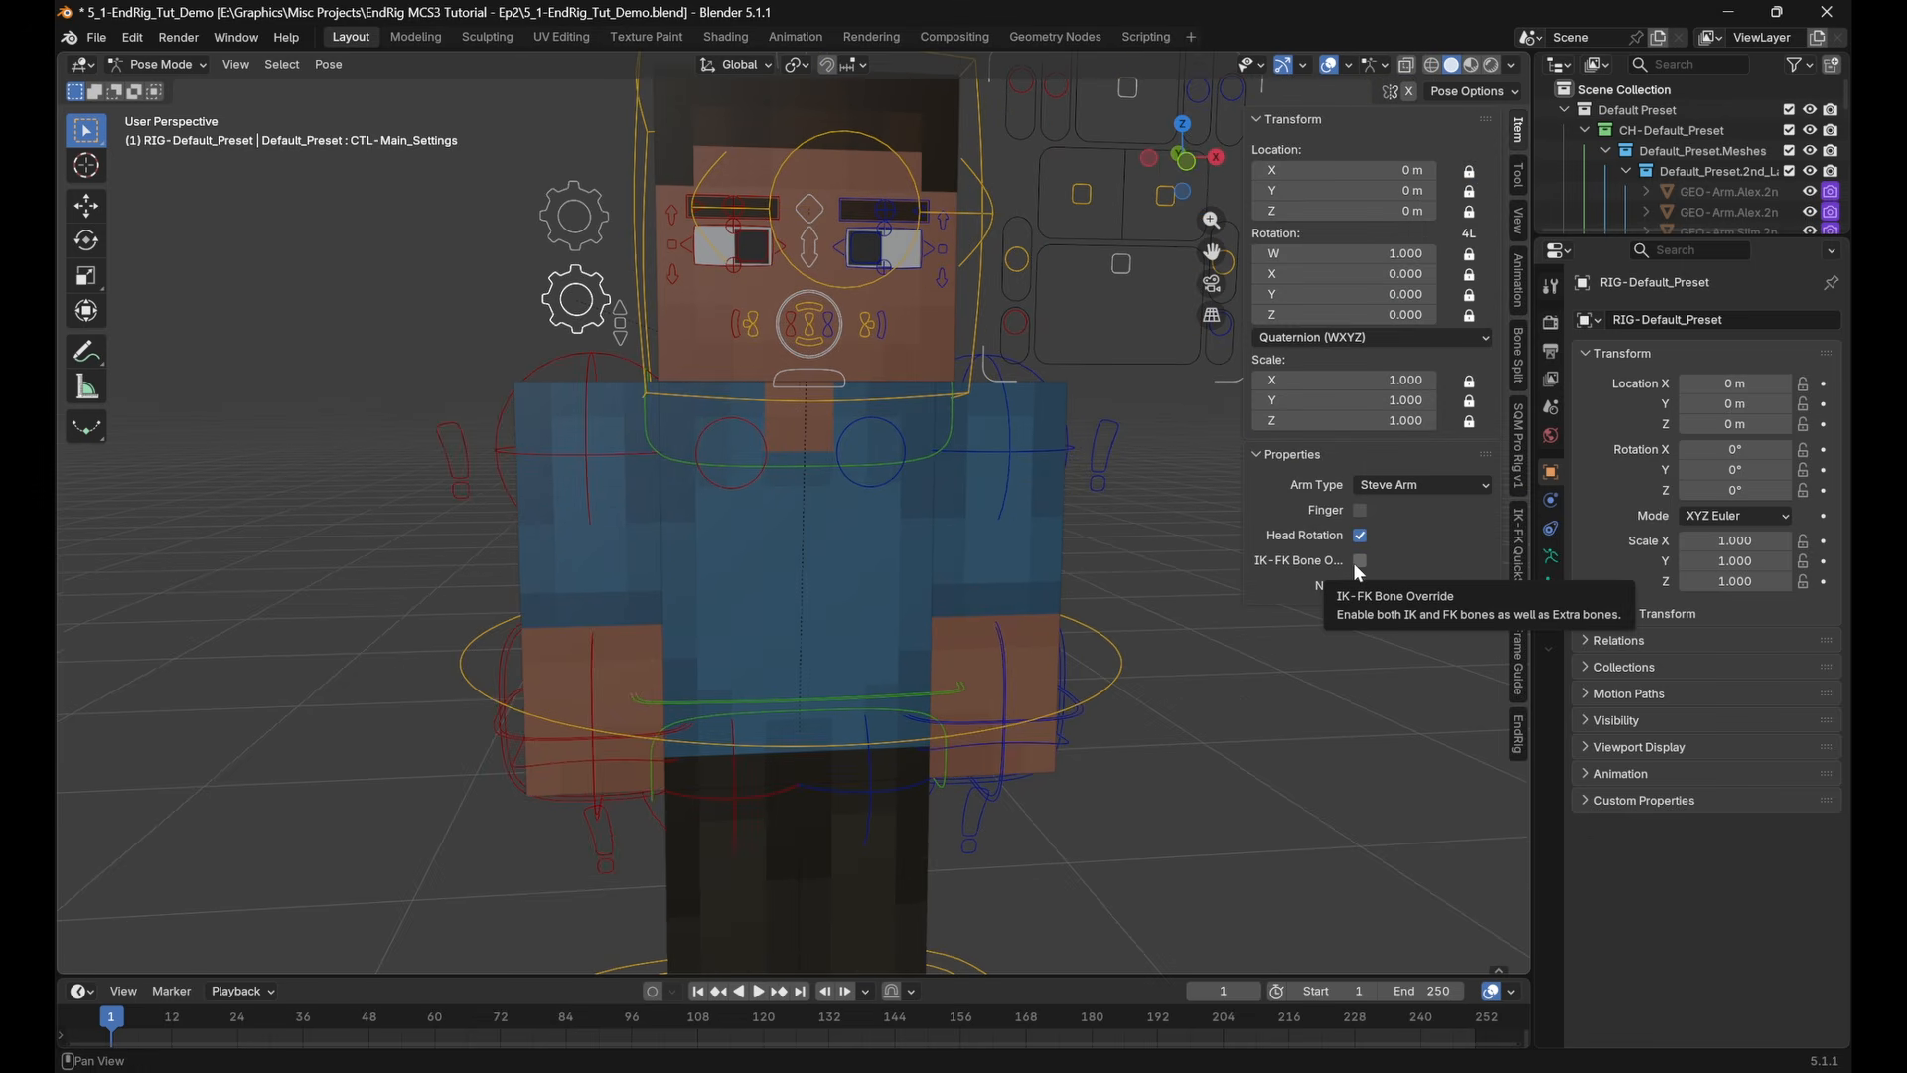
pyautogui.moveTo(912, 685); pyautogui.dragTo(862, 651, button='middle')
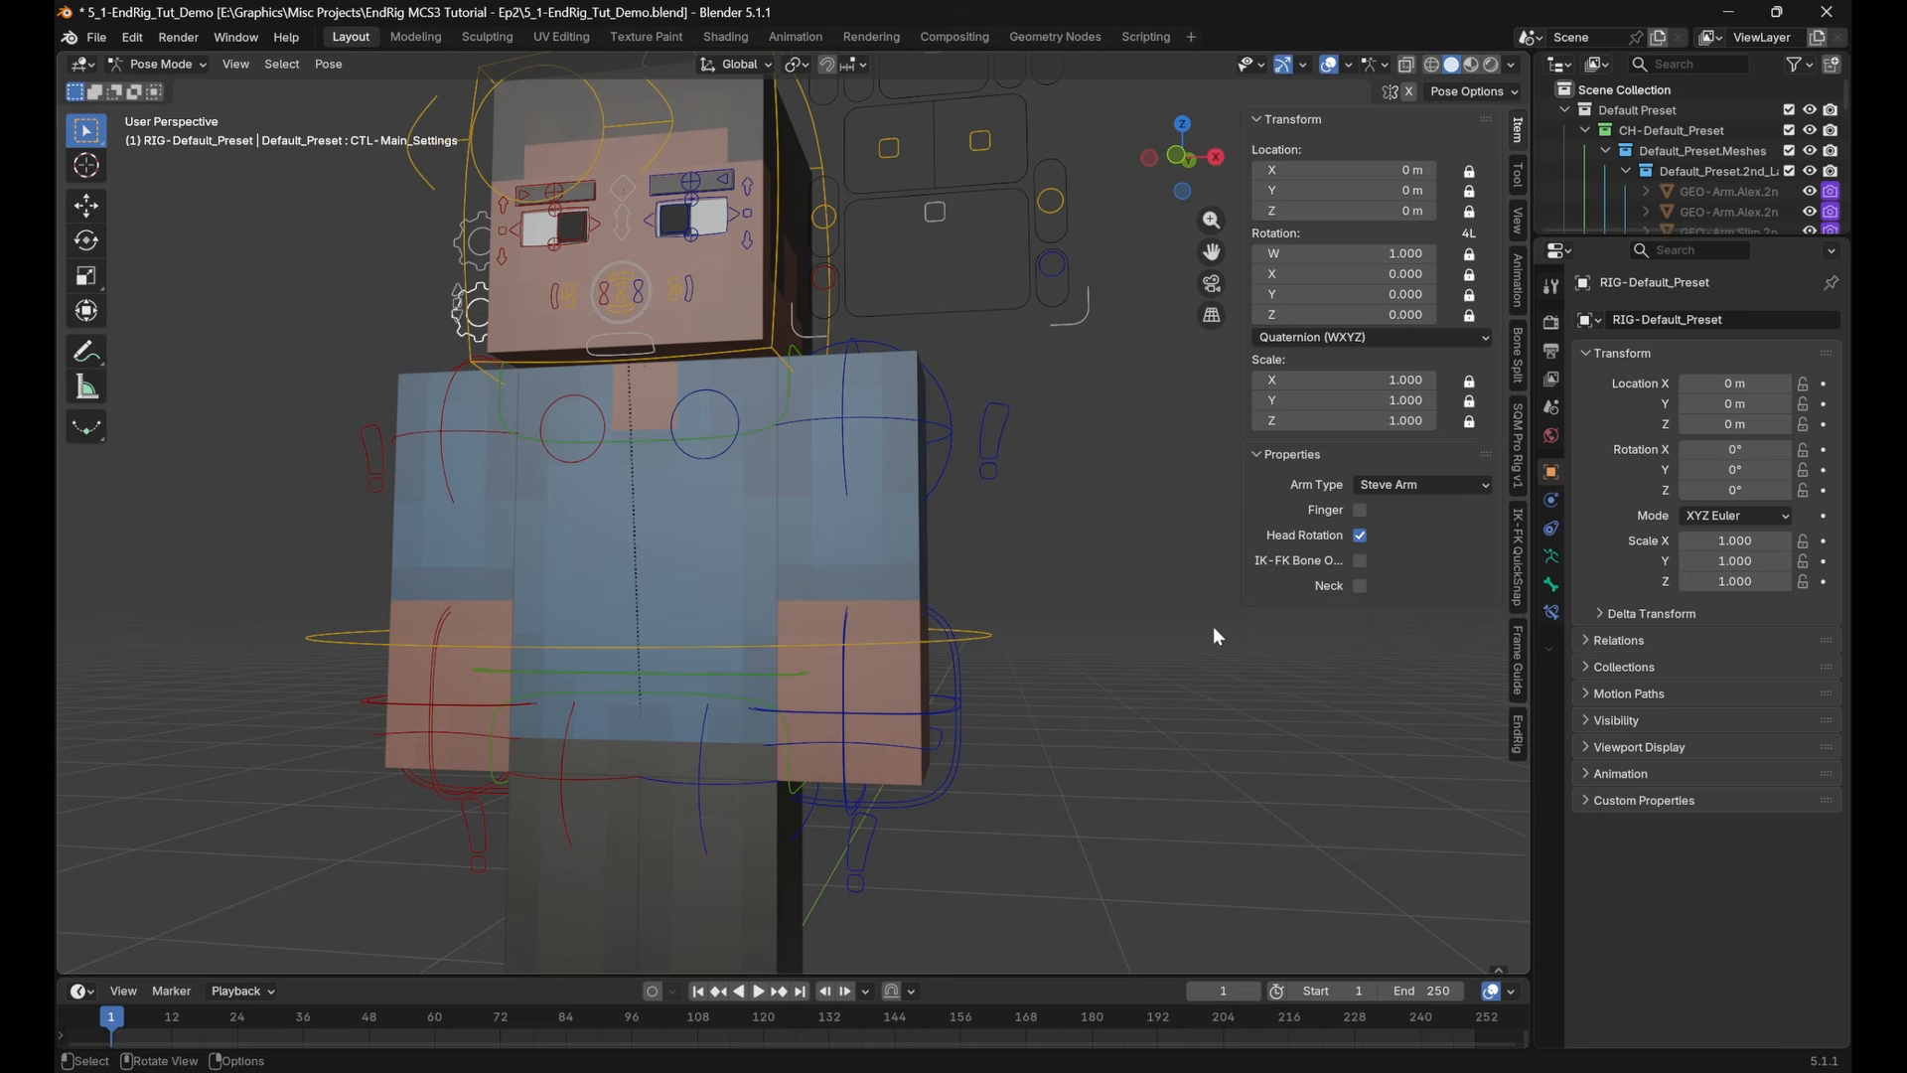
pyautogui.click(1360, 561)
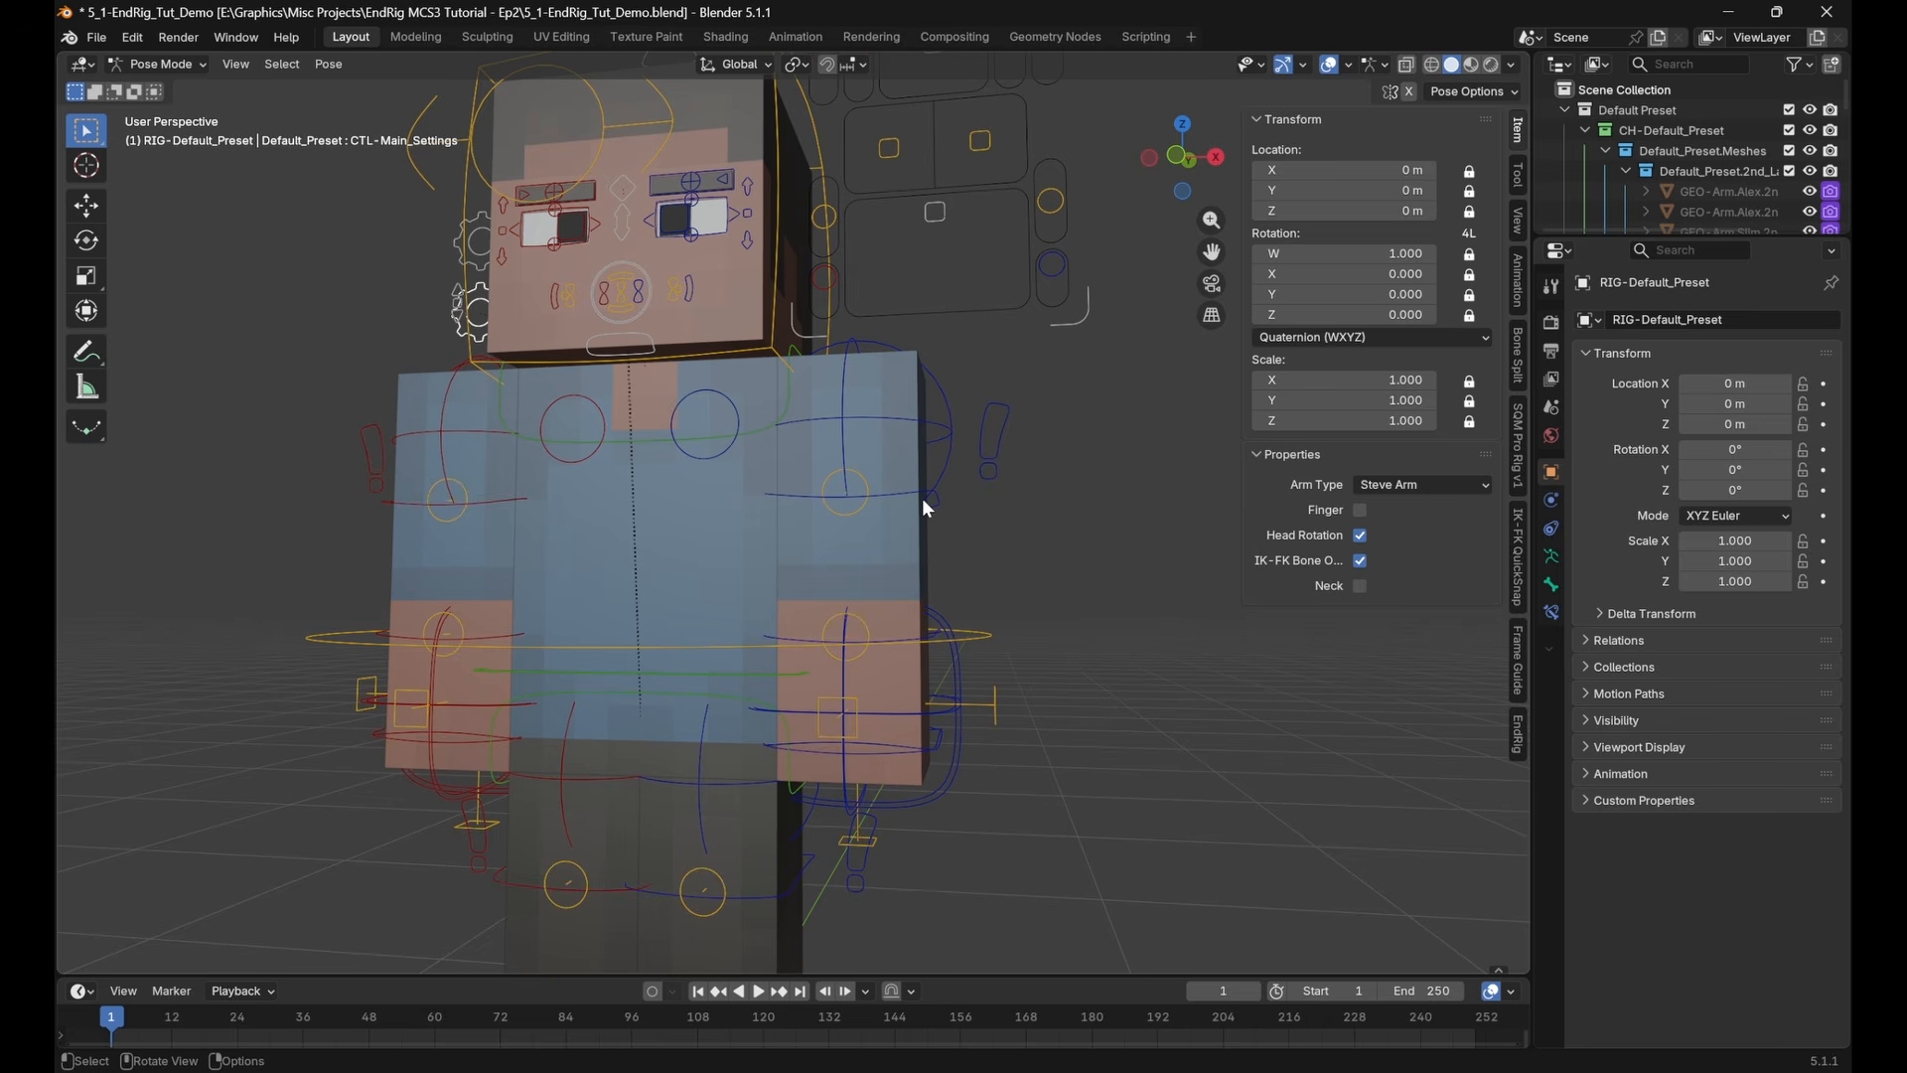
# Look over the extra IK and FK bones along the left arm, and turn IK-FK Bone Override off
pyautogui.click(850, 512)
pyautogui.click(857, 613)
pyautogui.click(854, 695)
pyautogui.keyDown('shift'); pyautogui.moveTo(929, 637); pyautogui.dragTo(923, 699, button='middle'); pyautogui.keyUp('shift')
pyautogui.click(989, 502)
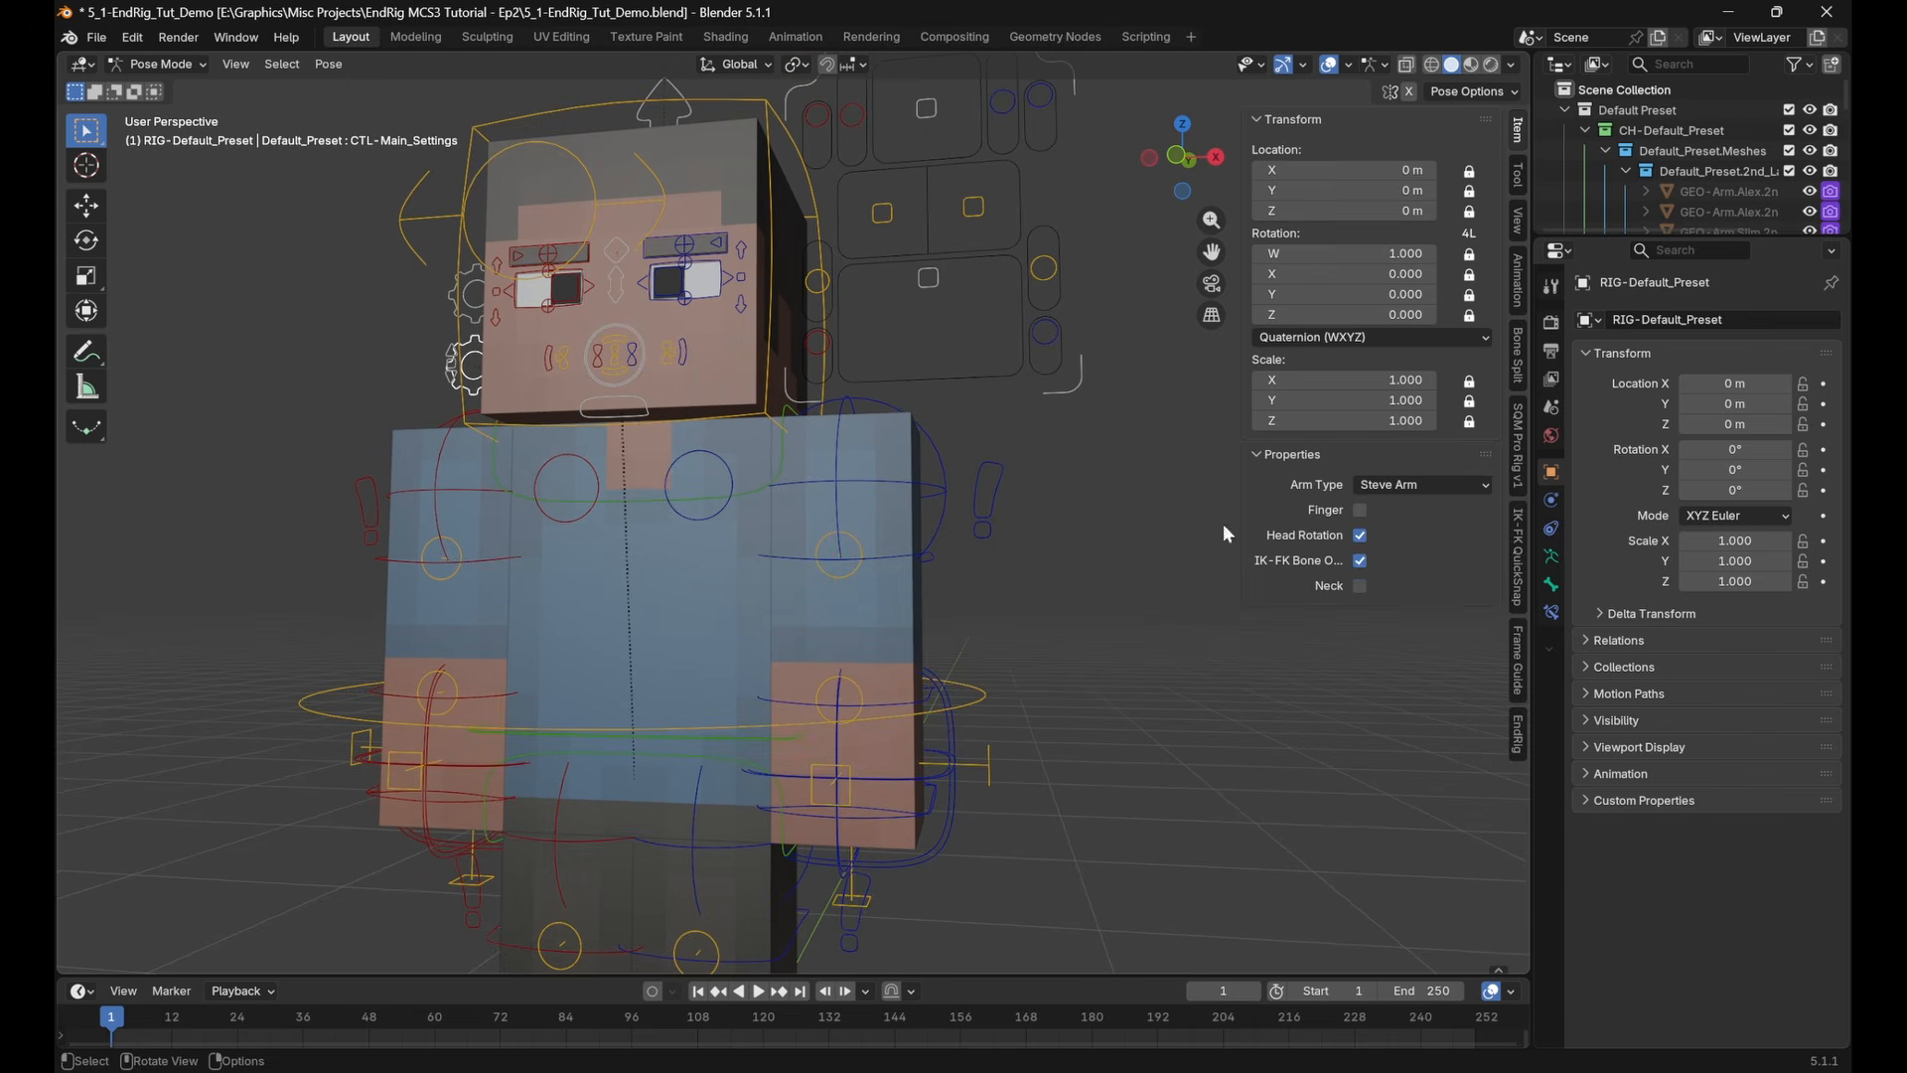
pyautogui.click(1357, 562)
# Select CTL-Arm.Settings.L to review its IK-FK Switch, and re-enable IK-FK Bone Override on CTL-Main_Settings
pyautogui.keyDown('shift'); pyautogui.moveTo(991, 546); pyautogui.dragTo(946, 504, button='middle'); pyautogui.keyUp('shift')
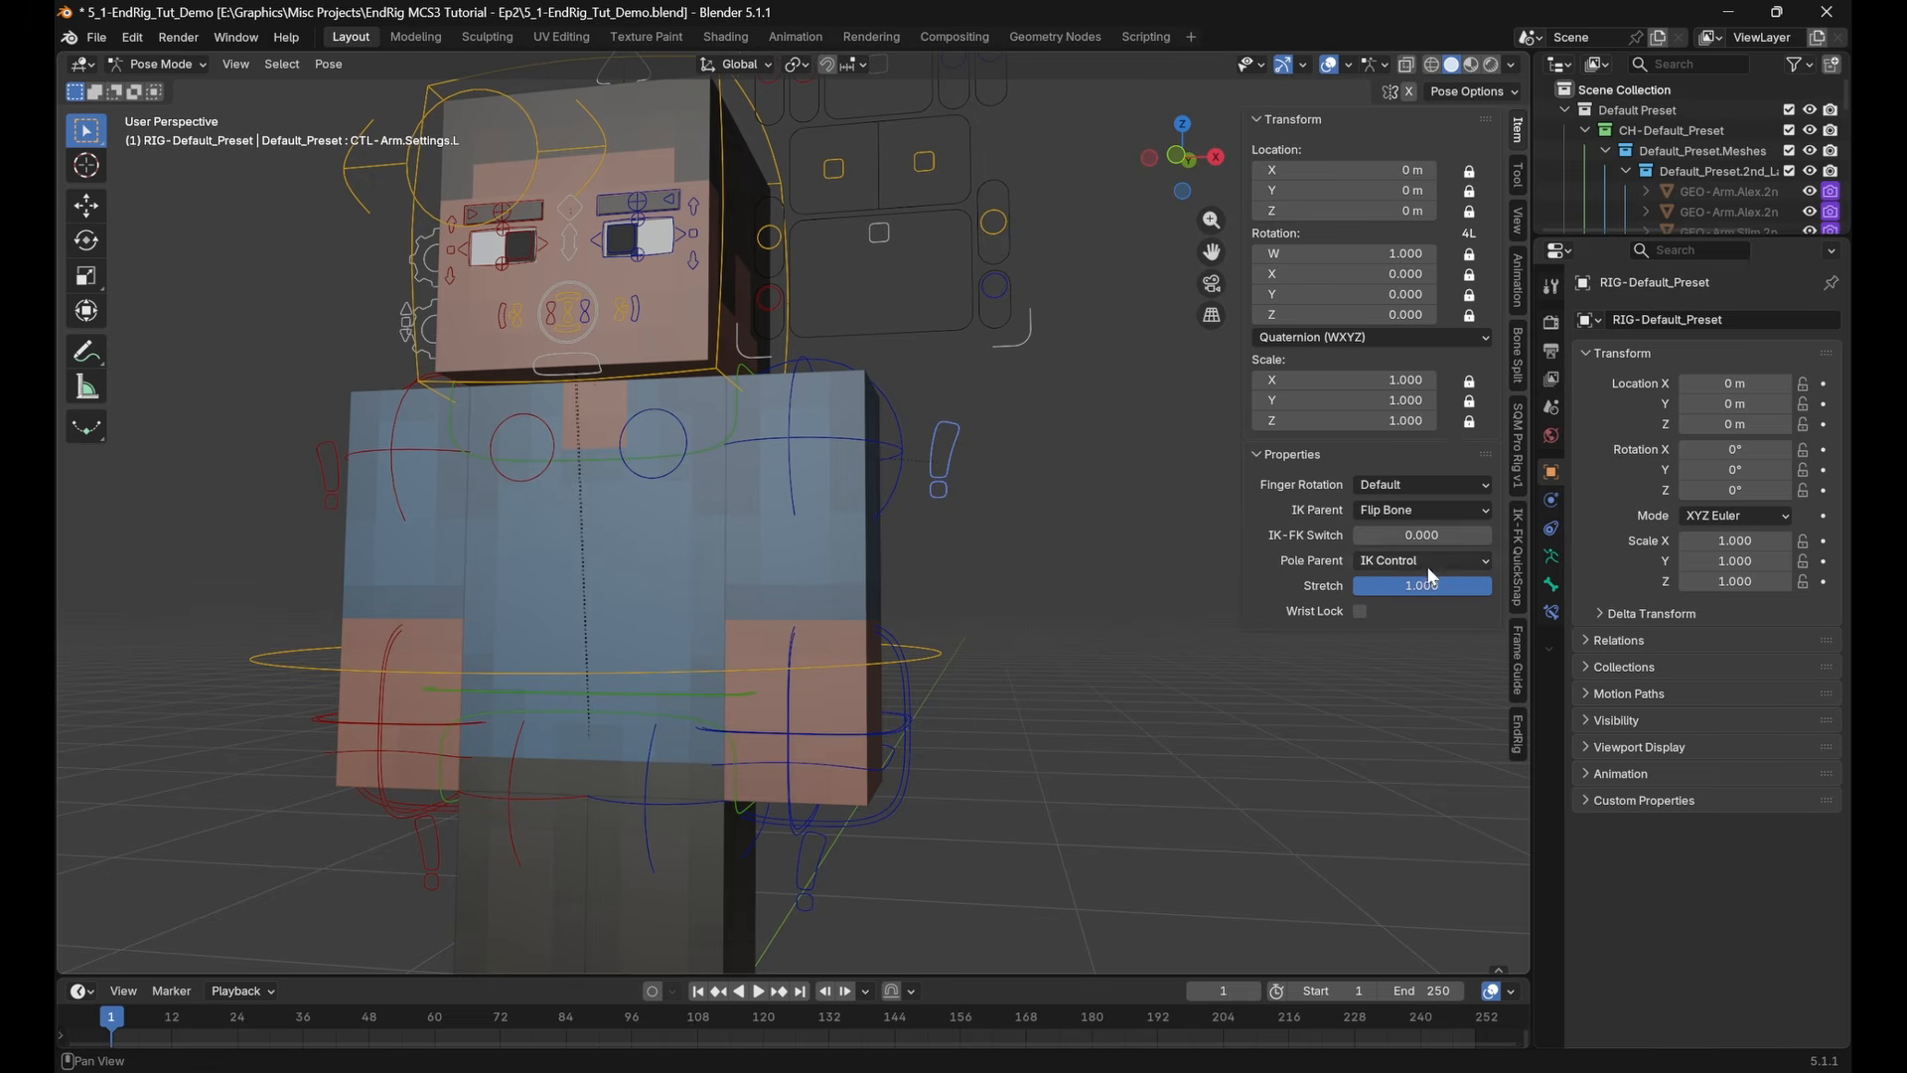
pyautogui.moveTo(1396, 534); pyautogui.dragTo(1353, 535)
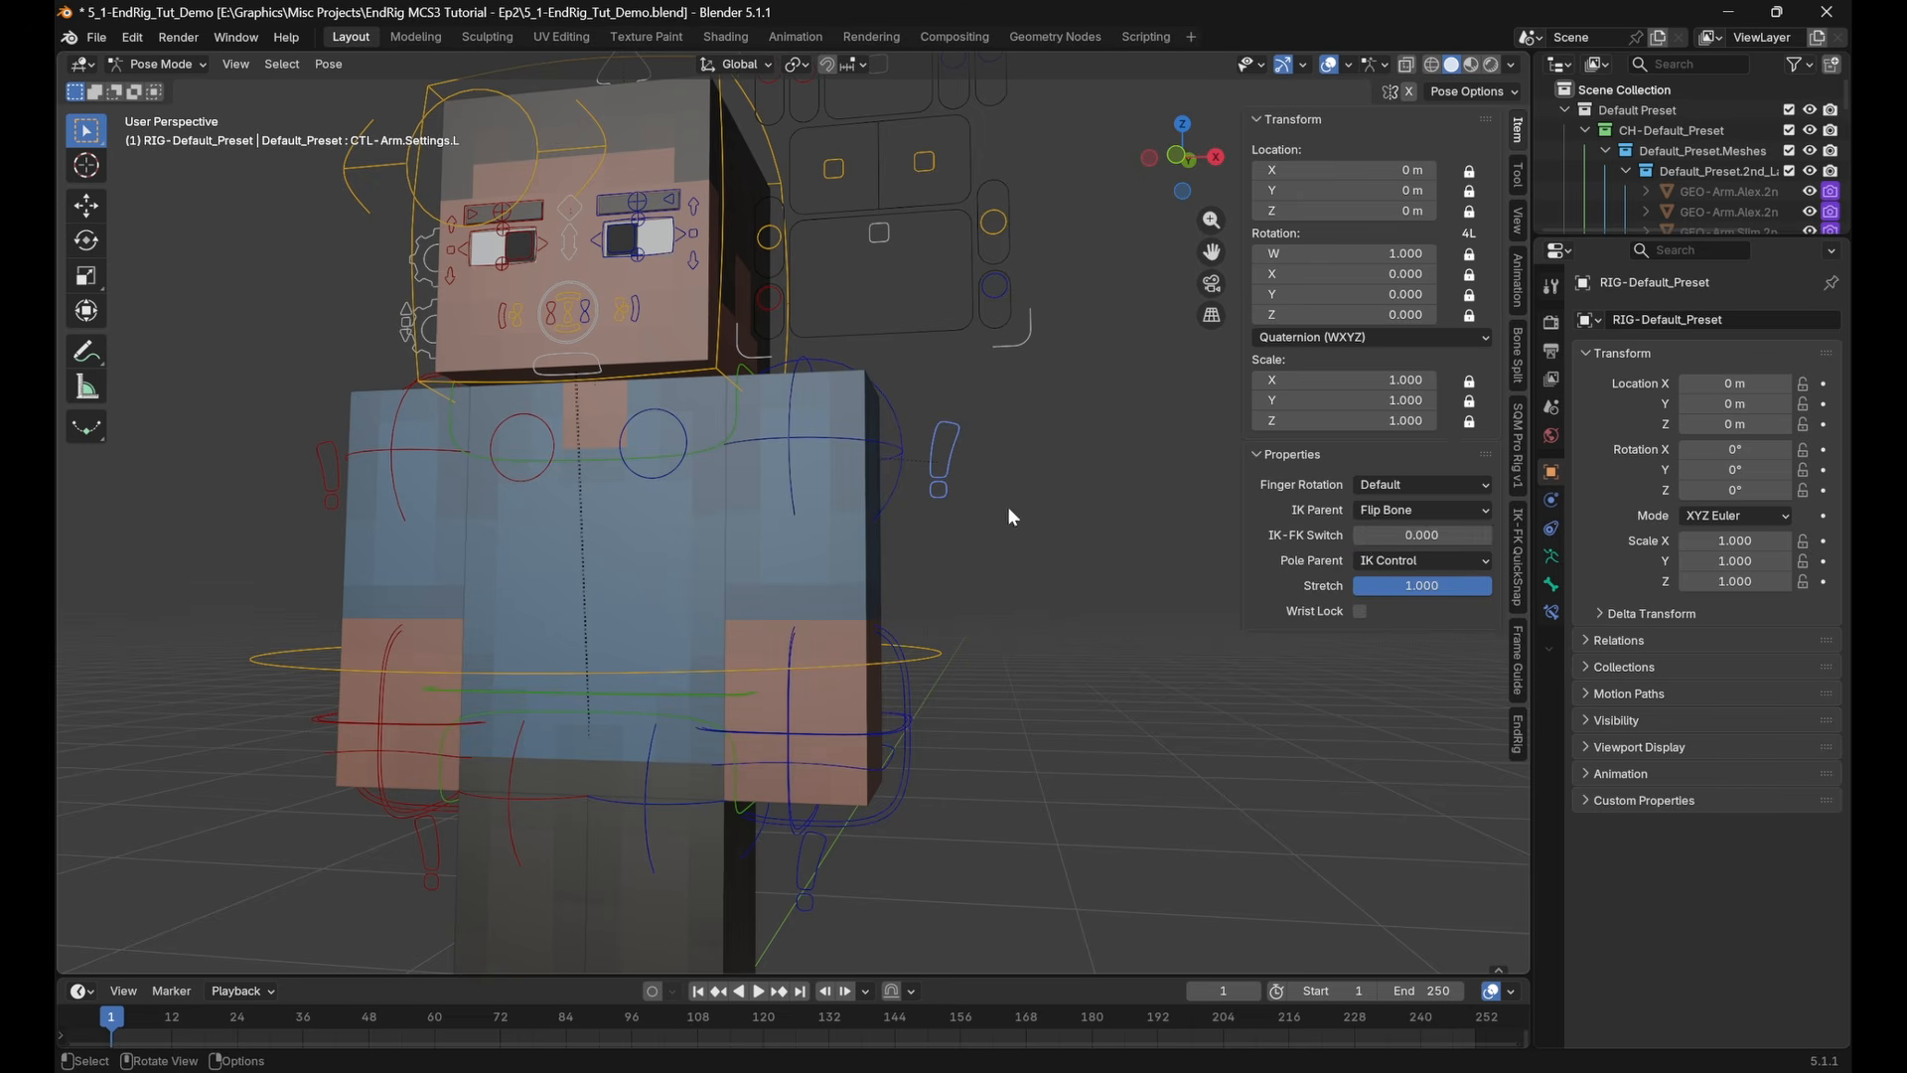
pyautogui.click(432, 317)
pyautogui.click(704, 628)
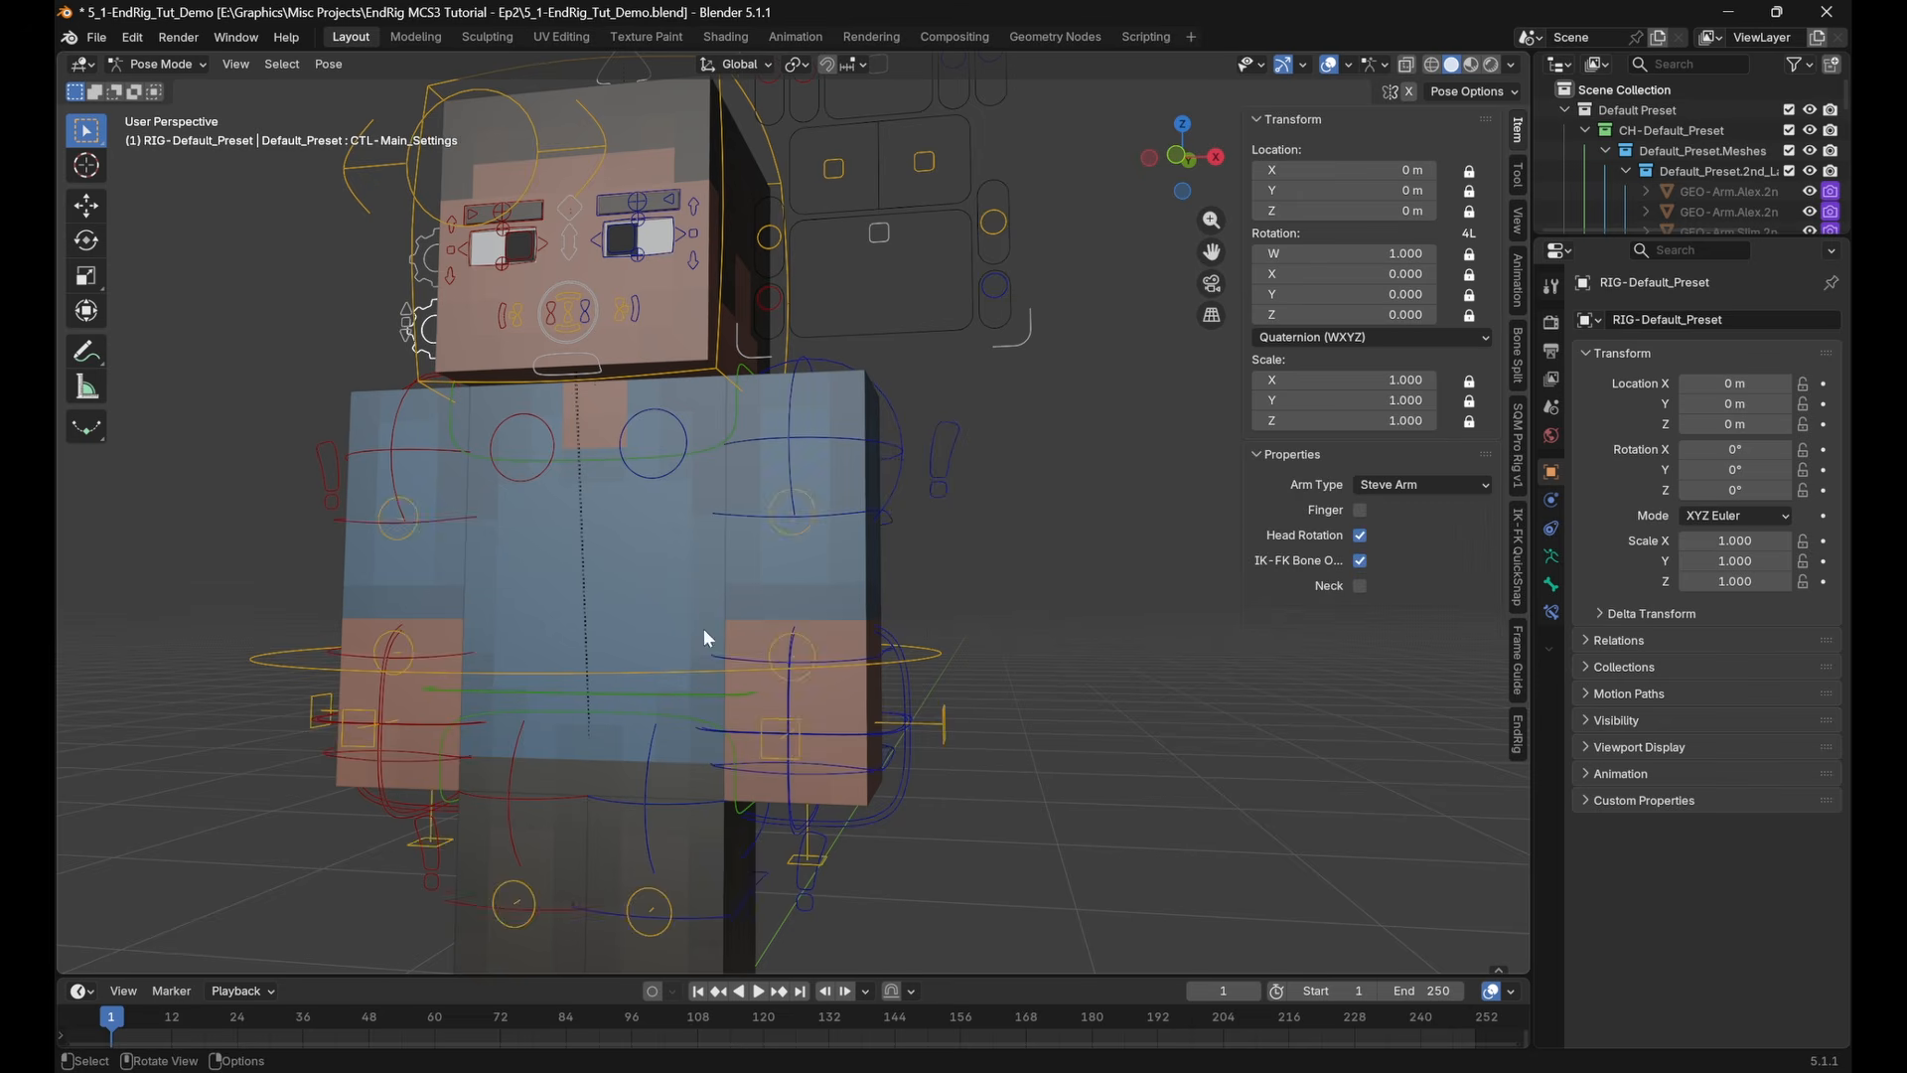
# Select CTL-Arm.IK_Control.Target.L and CTL-Arm.IK_Pole.Target.L around the left forearm to inspect the extra target bones
pyautogui.moveTo(703, 628); pyautogui.dragTo(807, 693, button='middle')
pyautogui.scroll(3, 807, 693)
pyautogui.click(846, 795)
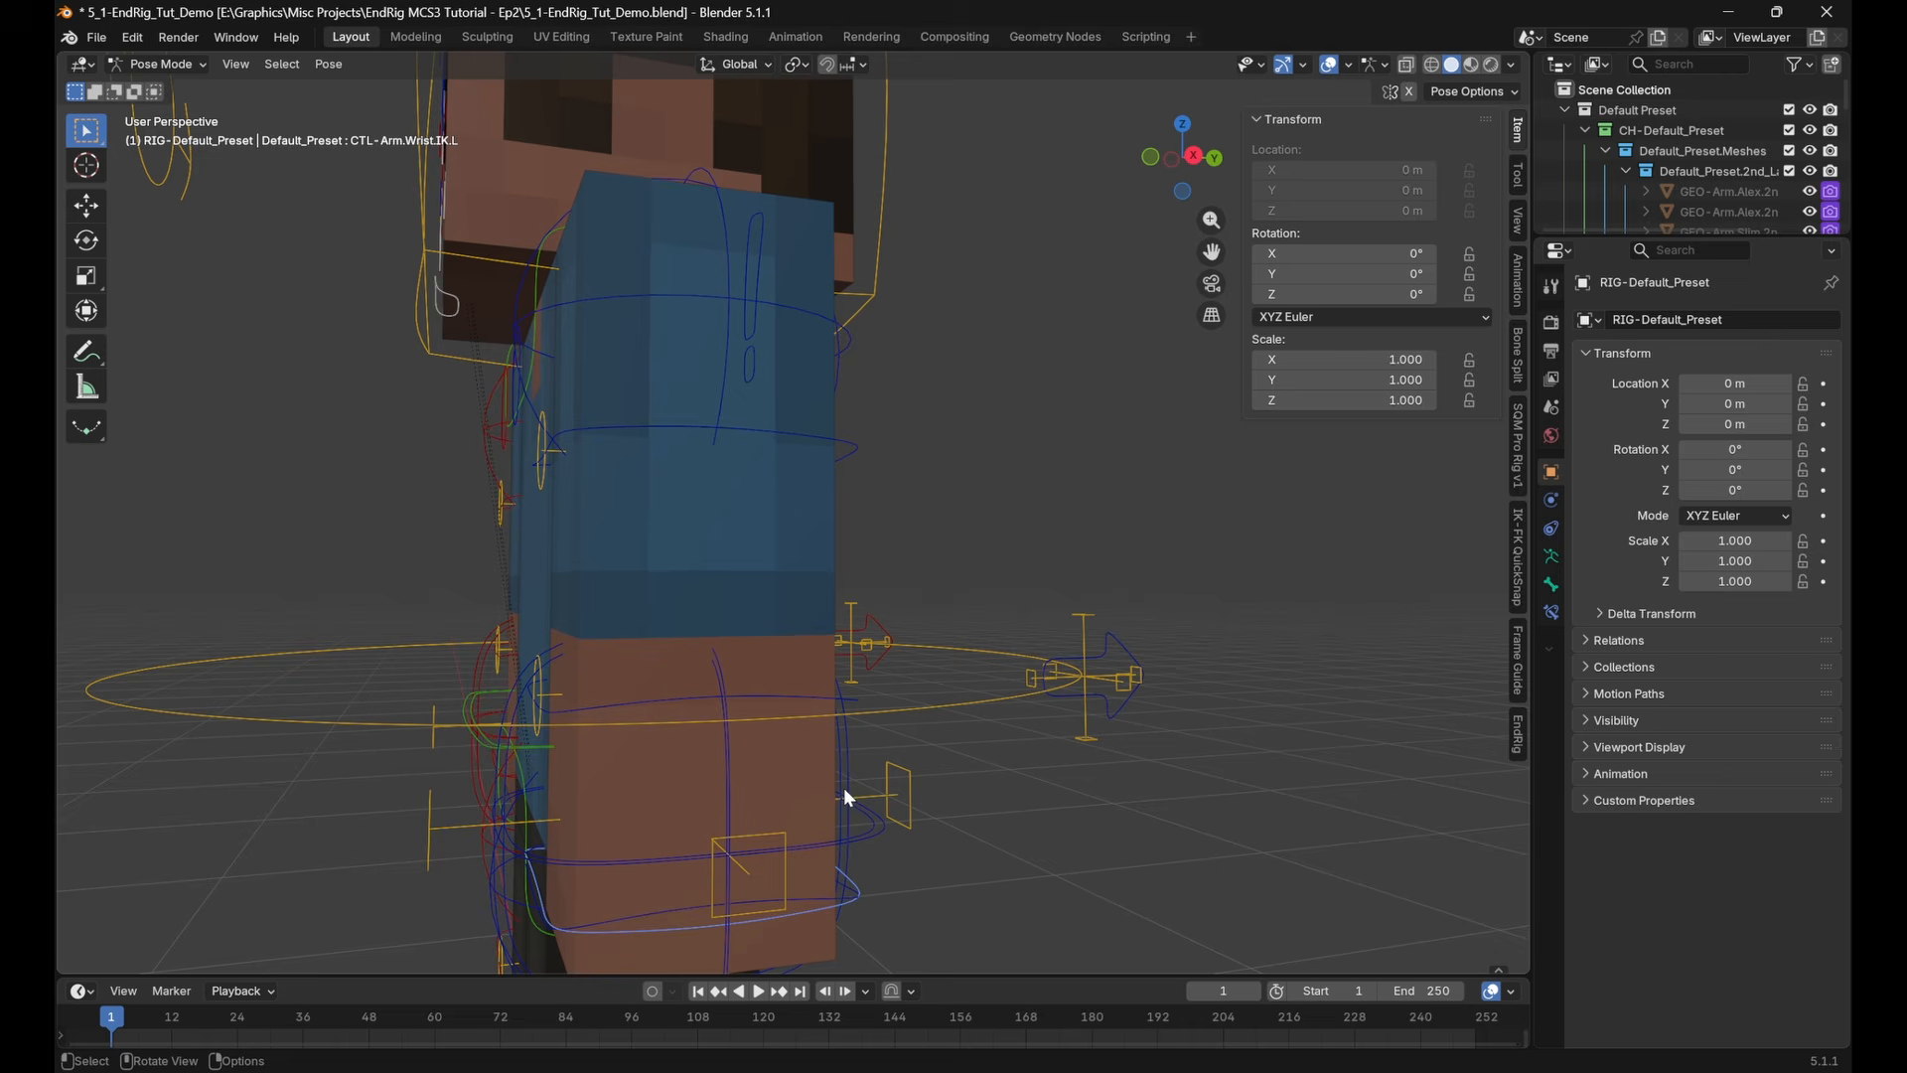
pyautogui.click(779, 839)
pyautogui.moveTo(780, 840); pyautogui.dragTo(752, 786, button='middle')
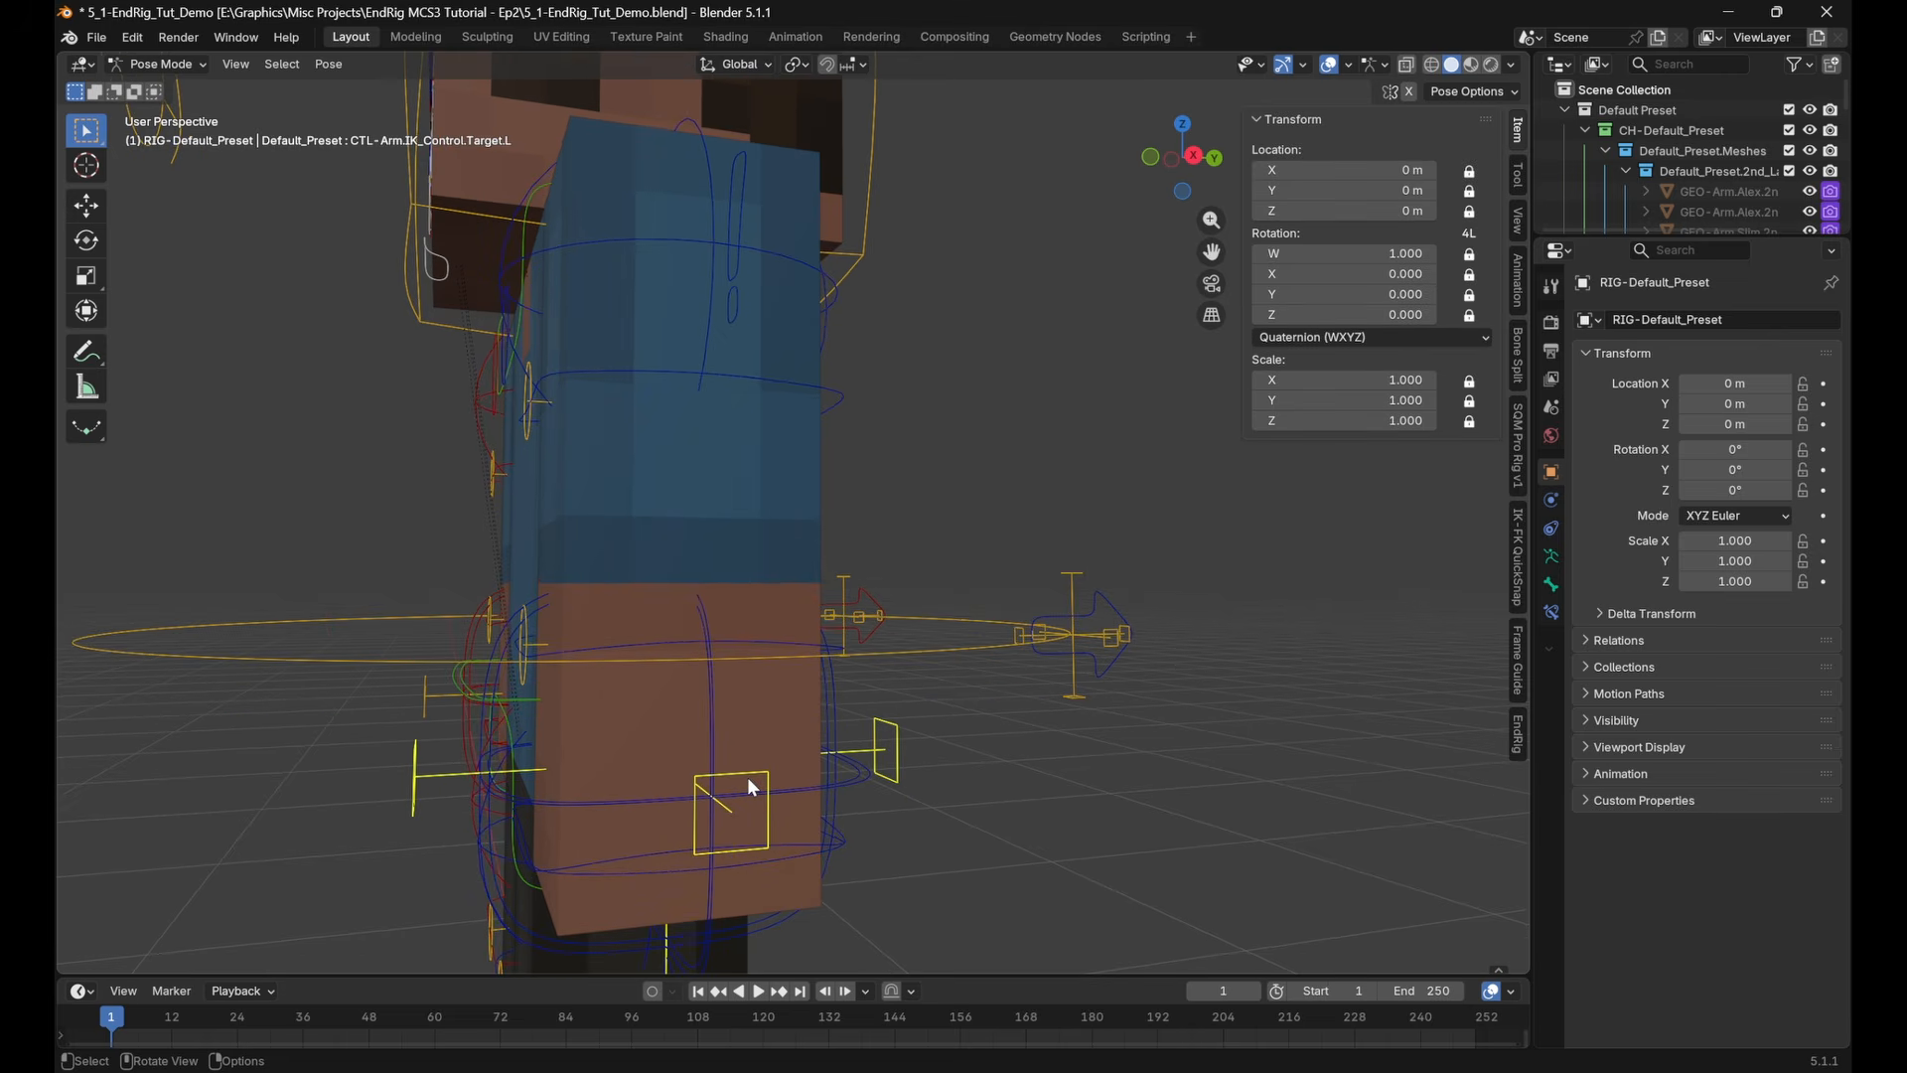
pyautogui.click(1080, 582)
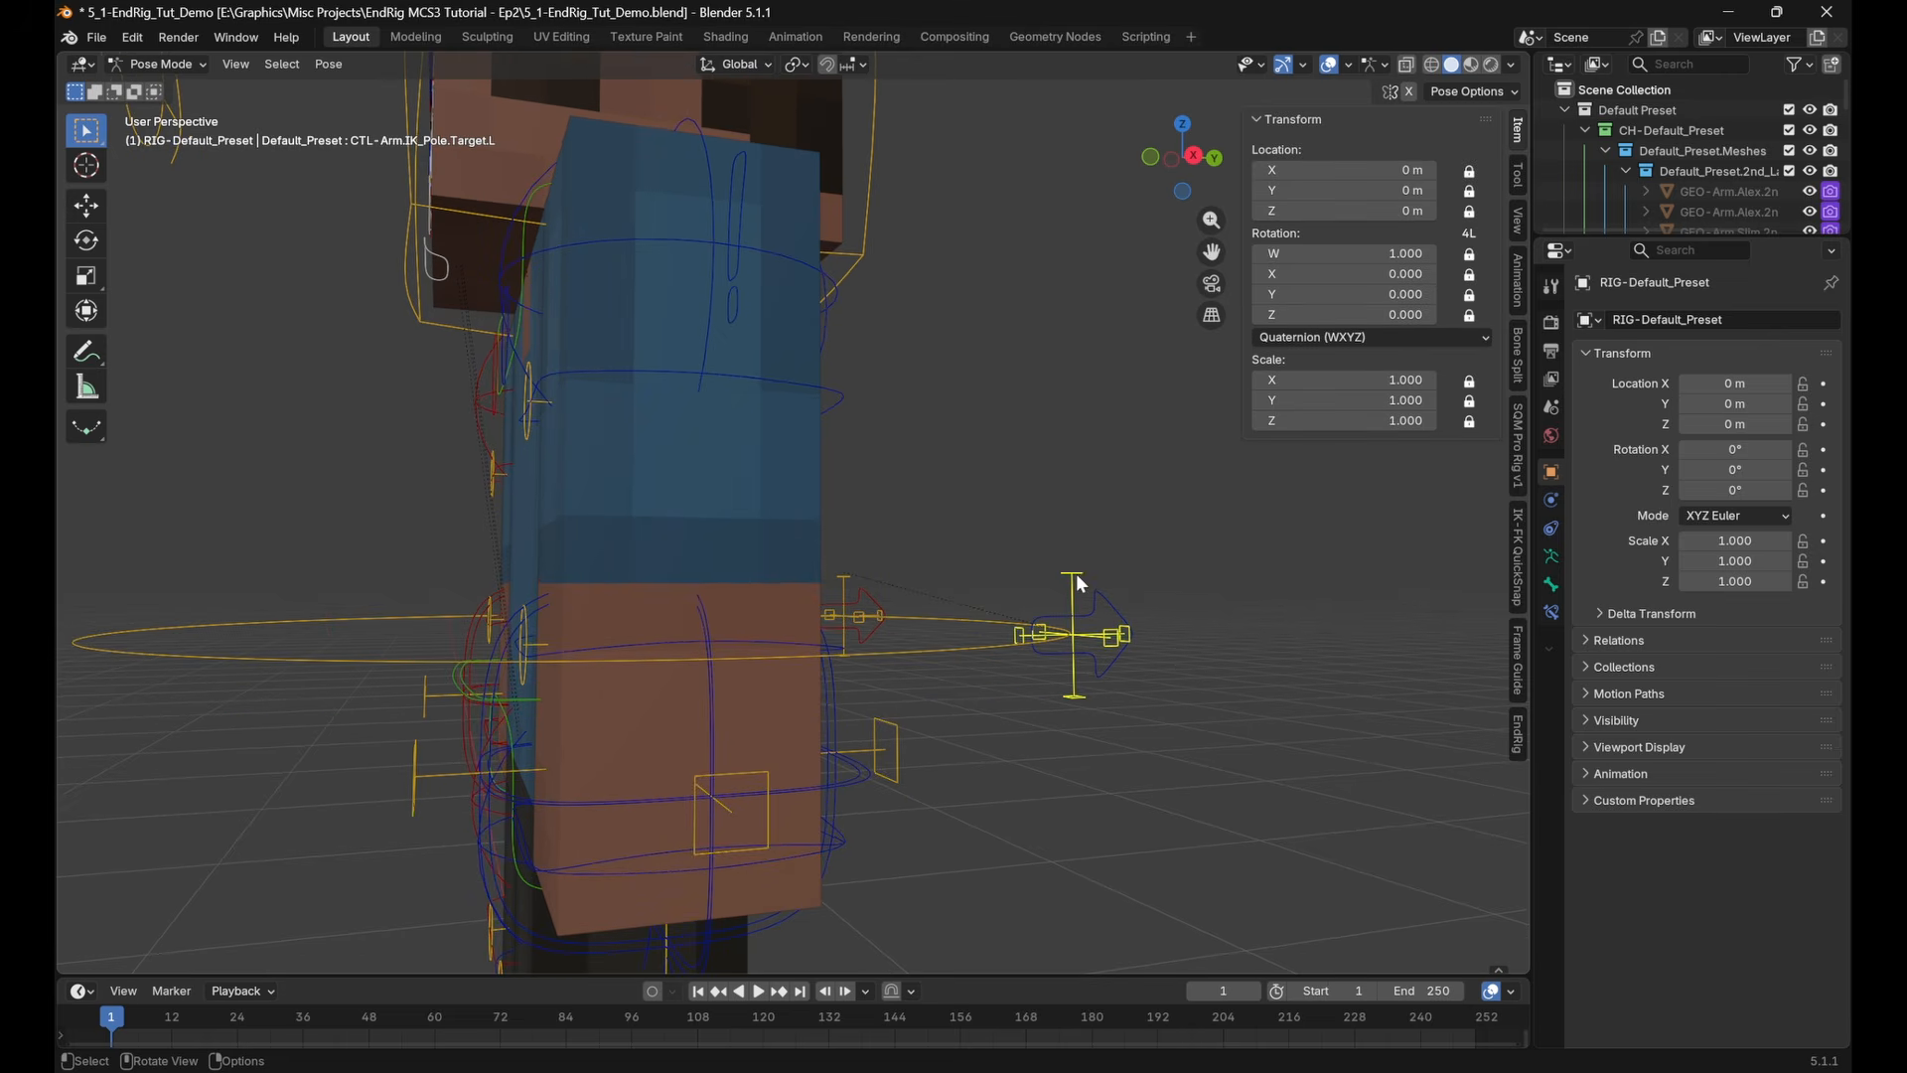
pyautogui.moveTo(928, 762); pyautogui.dragTo(1014, 686, button='middle')
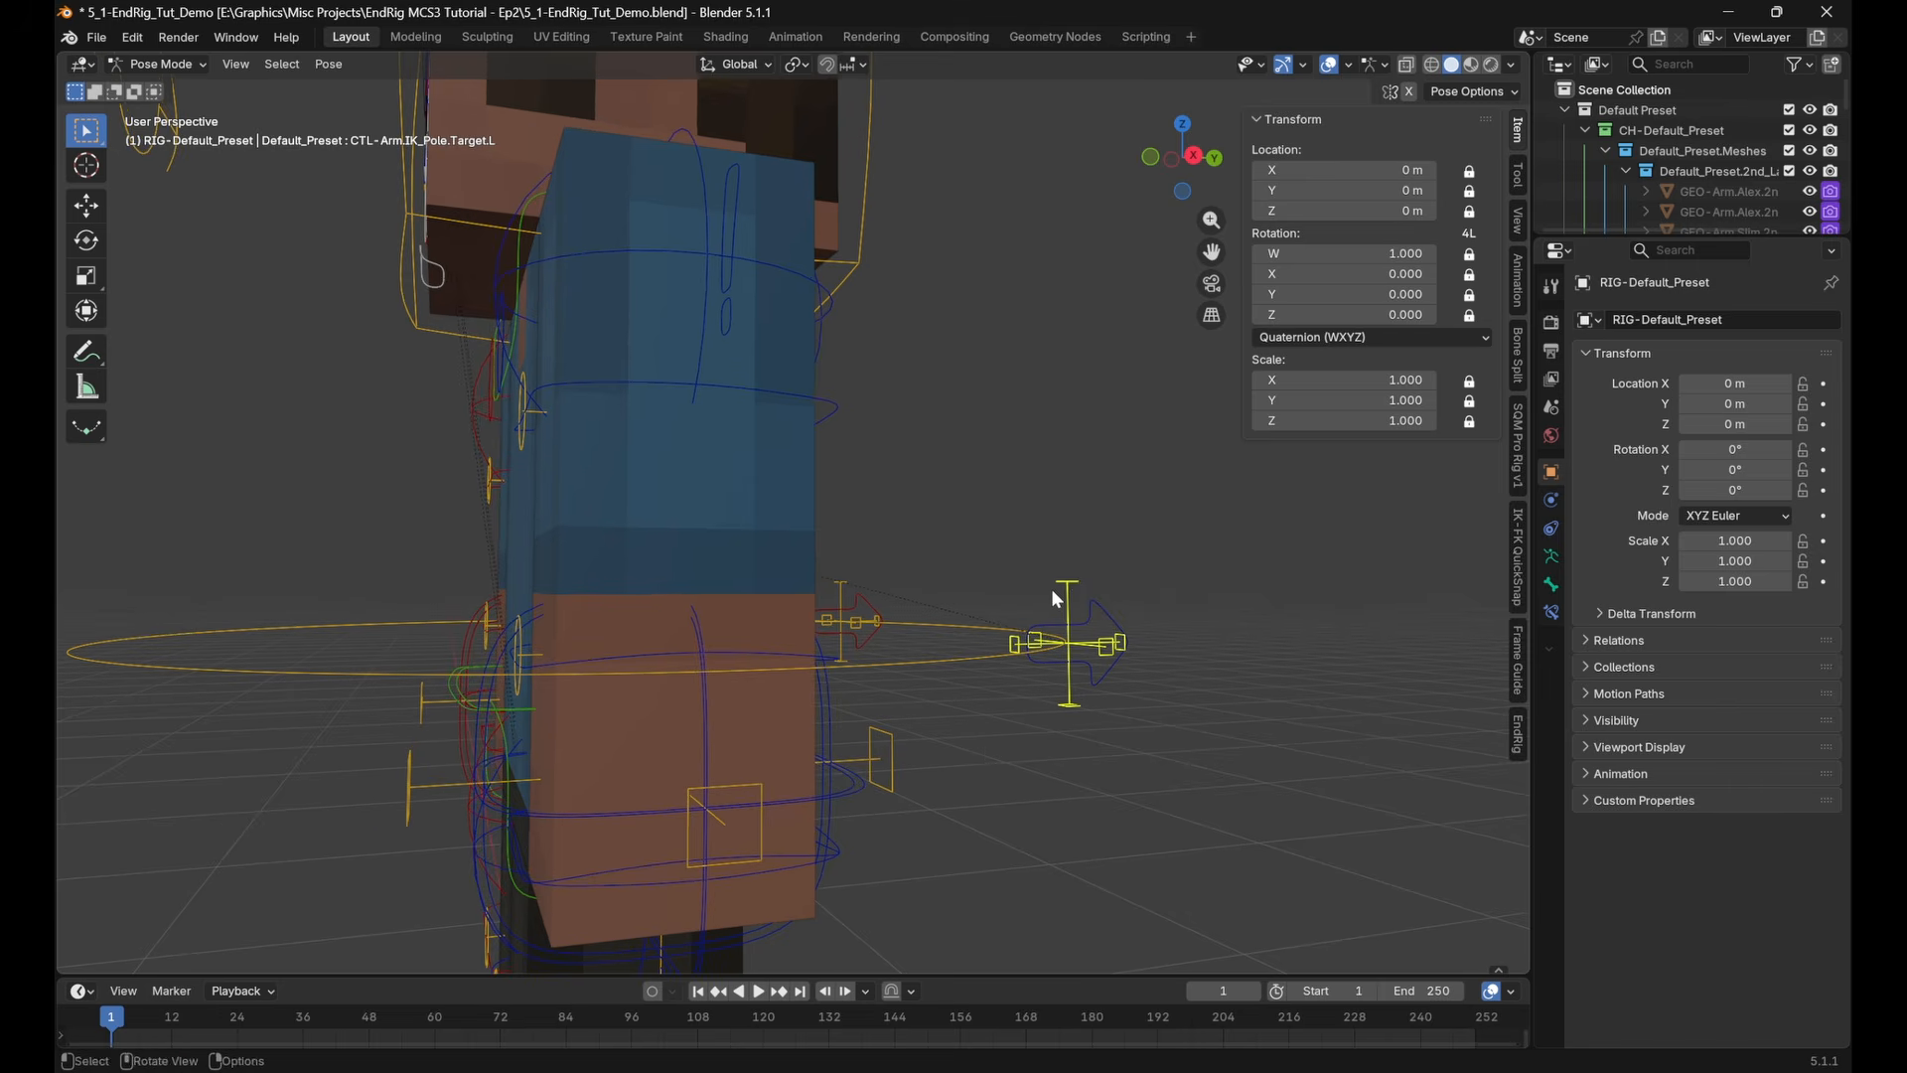
pyautogui.press('s')
pyautogui.rightClick(1066, 586)
# Test-move CTL-Arm.IK_Control.L to bend the left arm, and cancel the move
pyautogui.click(821, 702)
pyautogui.press('g')
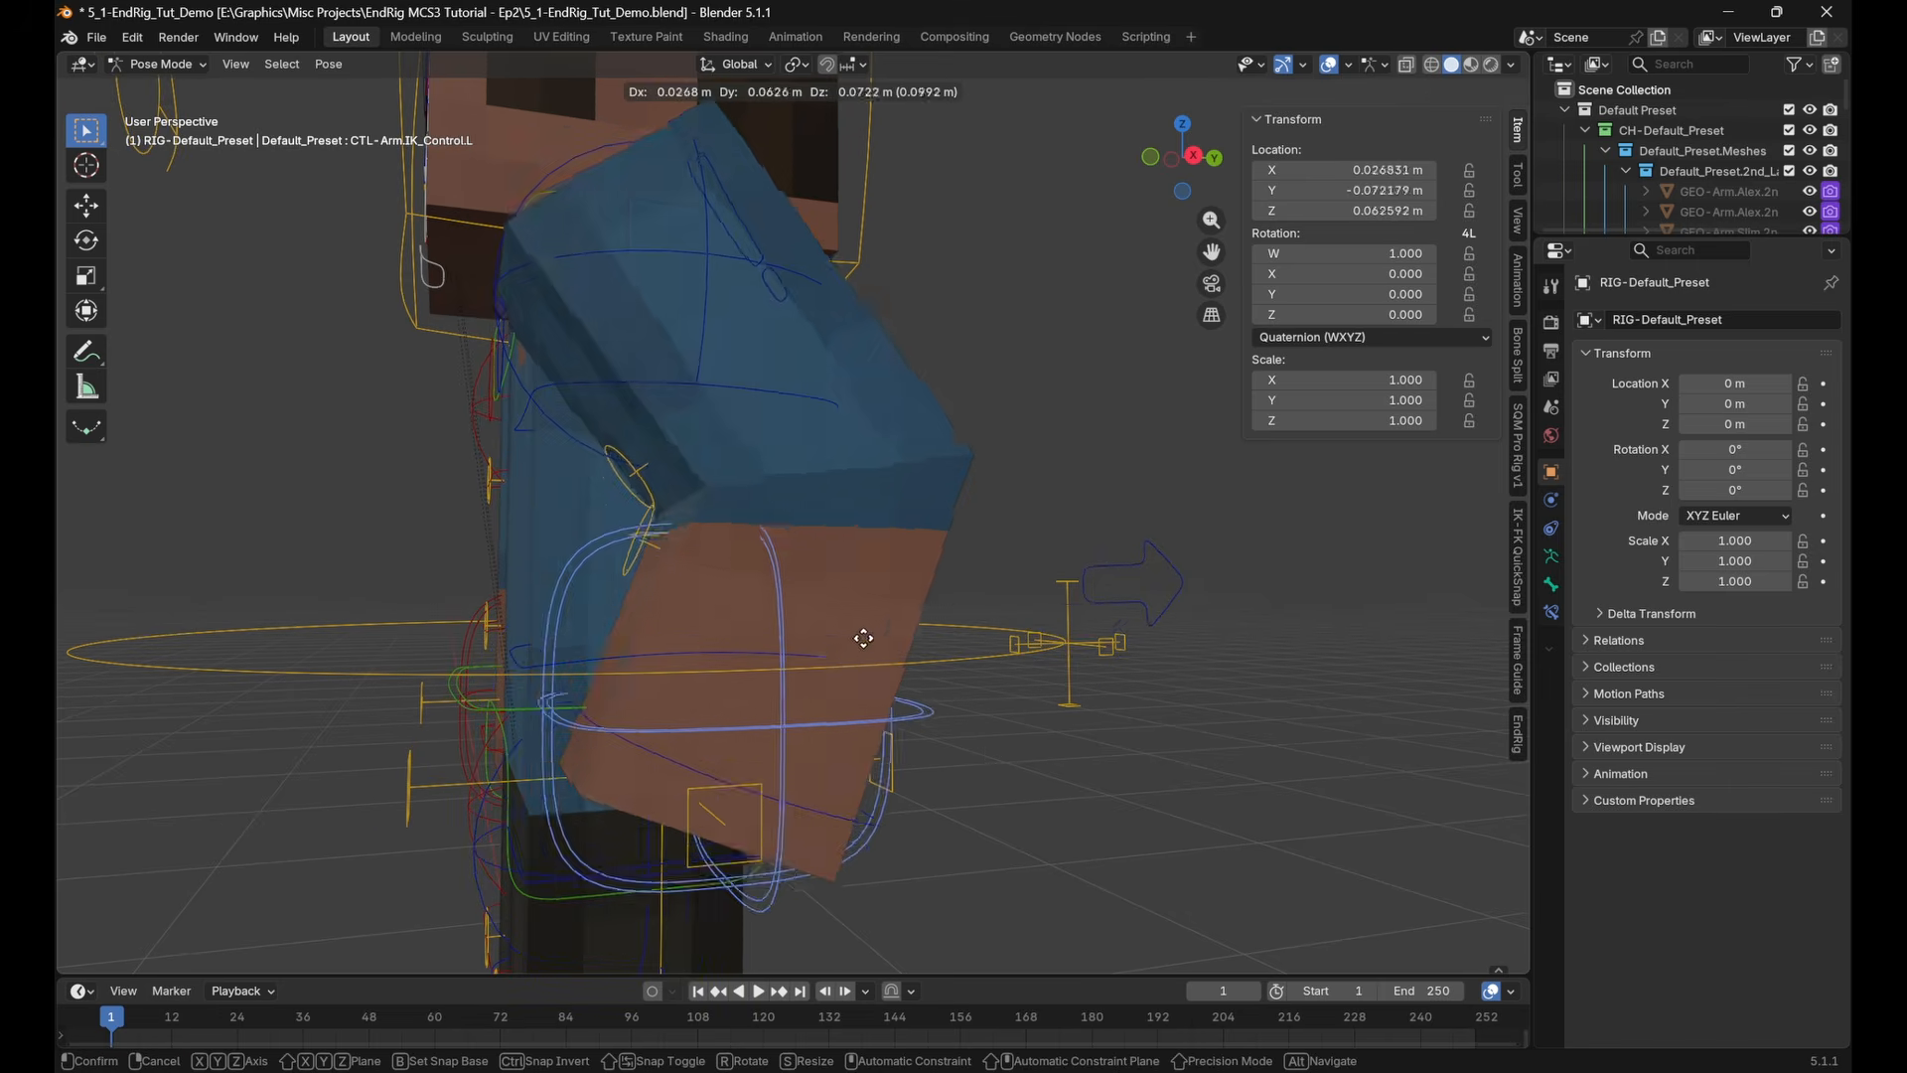
pyautogui.rightClick(810, 650)
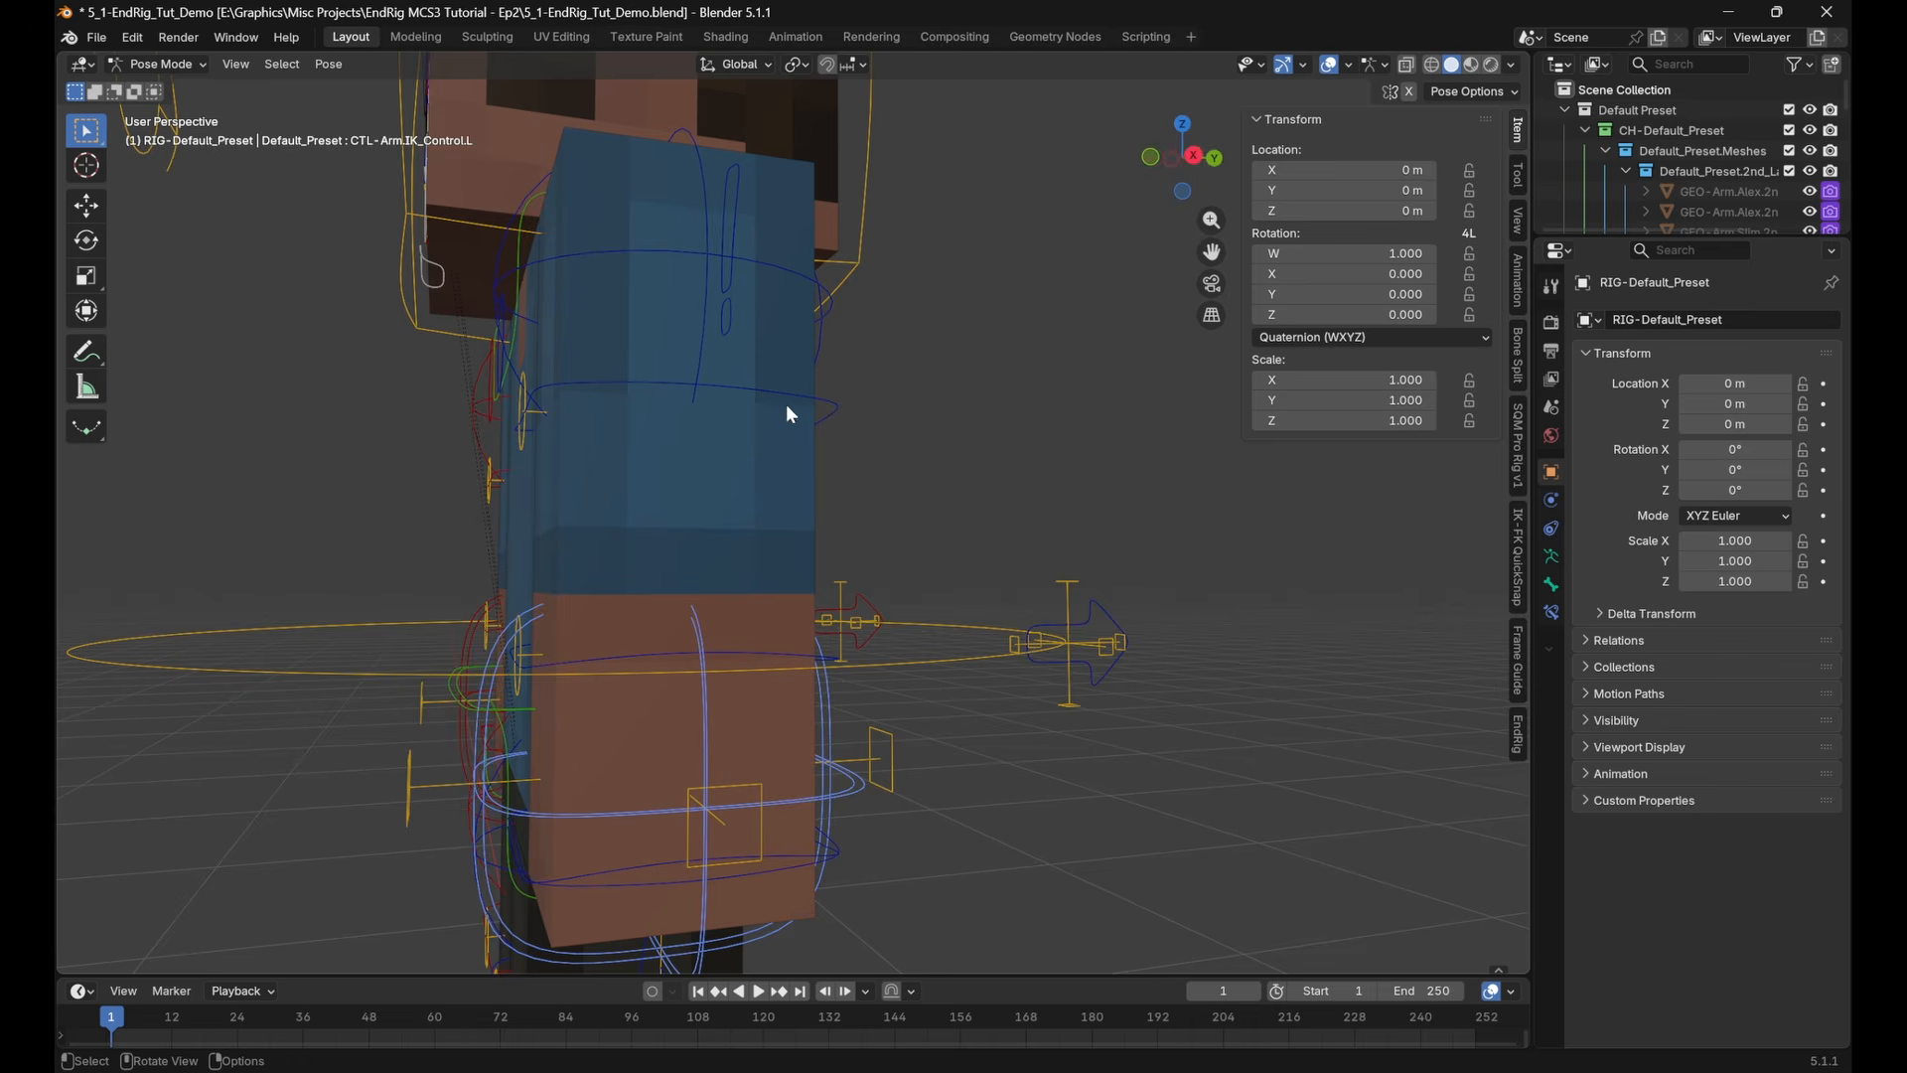
# Select CTL-Arm.Settings.L to review its IK-FK Switch, and view the left arm in the right orthographic view
pyautogui.moveTo(792, 415); pyautogui.dragTo(841, 443, button='middle')
pyautogui.click(839, 339)
pyautogui.moveTo(1070, 510); pyautogui.dragTo(1366, 534, button='middle')
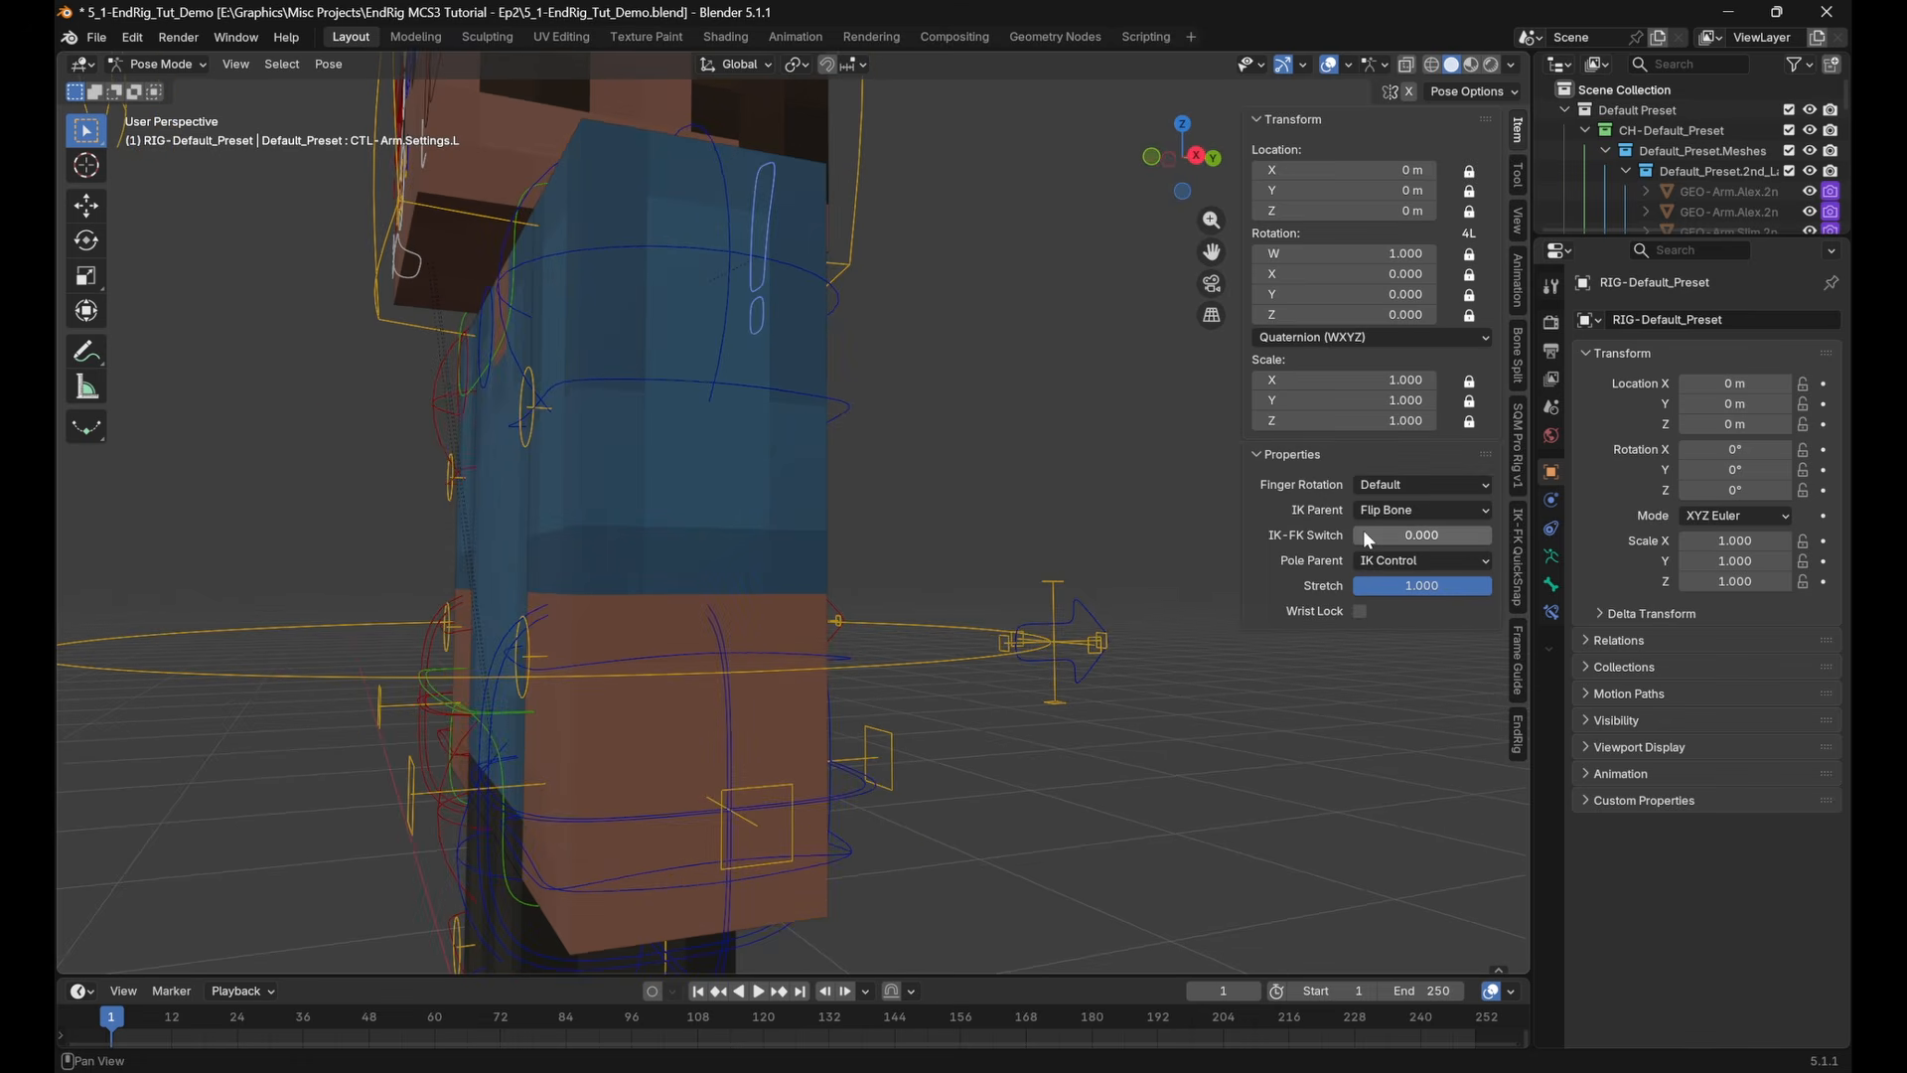
pyautogui.click(1198, 157)
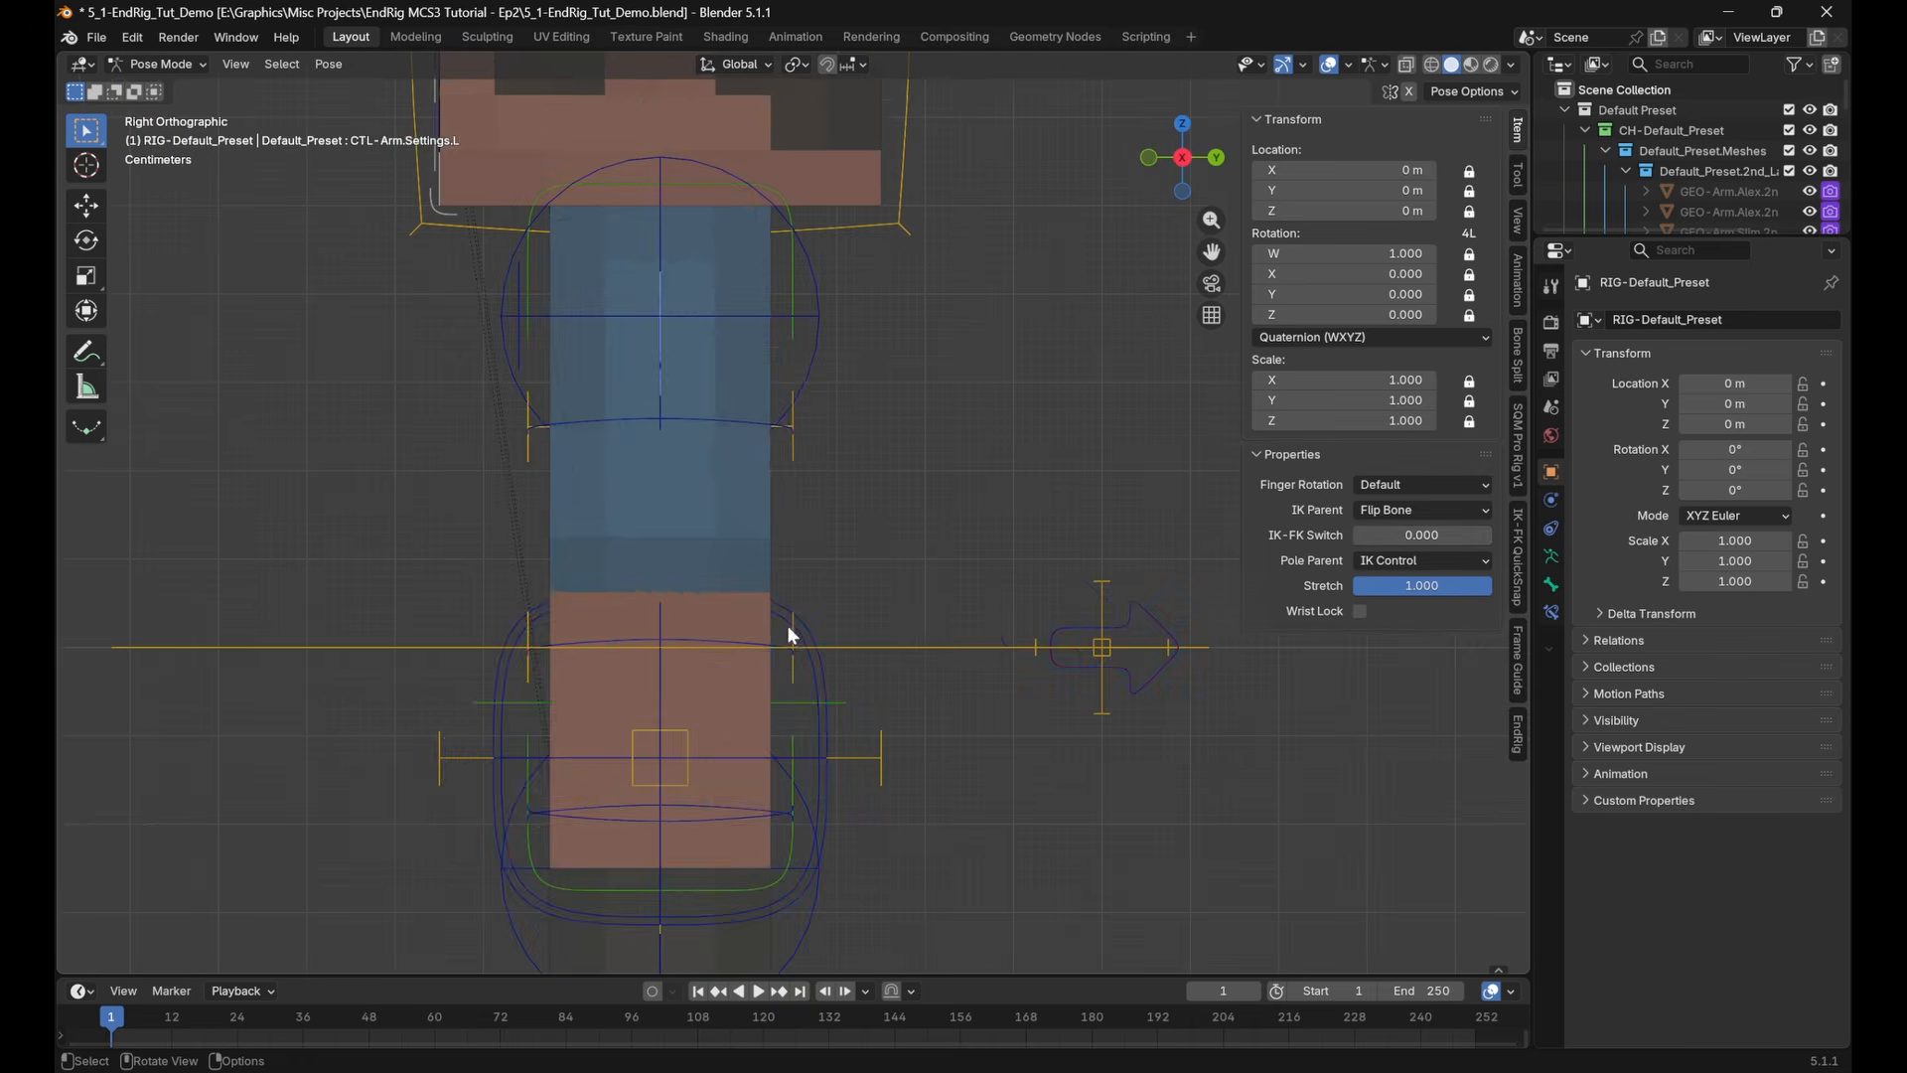
# Rotate and move CTL-Arm.IK_Control.L forward and up in the right view to bend the left arm in IK
pyautogui.click(666, 621)
pyautogui.press('r')
pyautogui.click(288, 338)
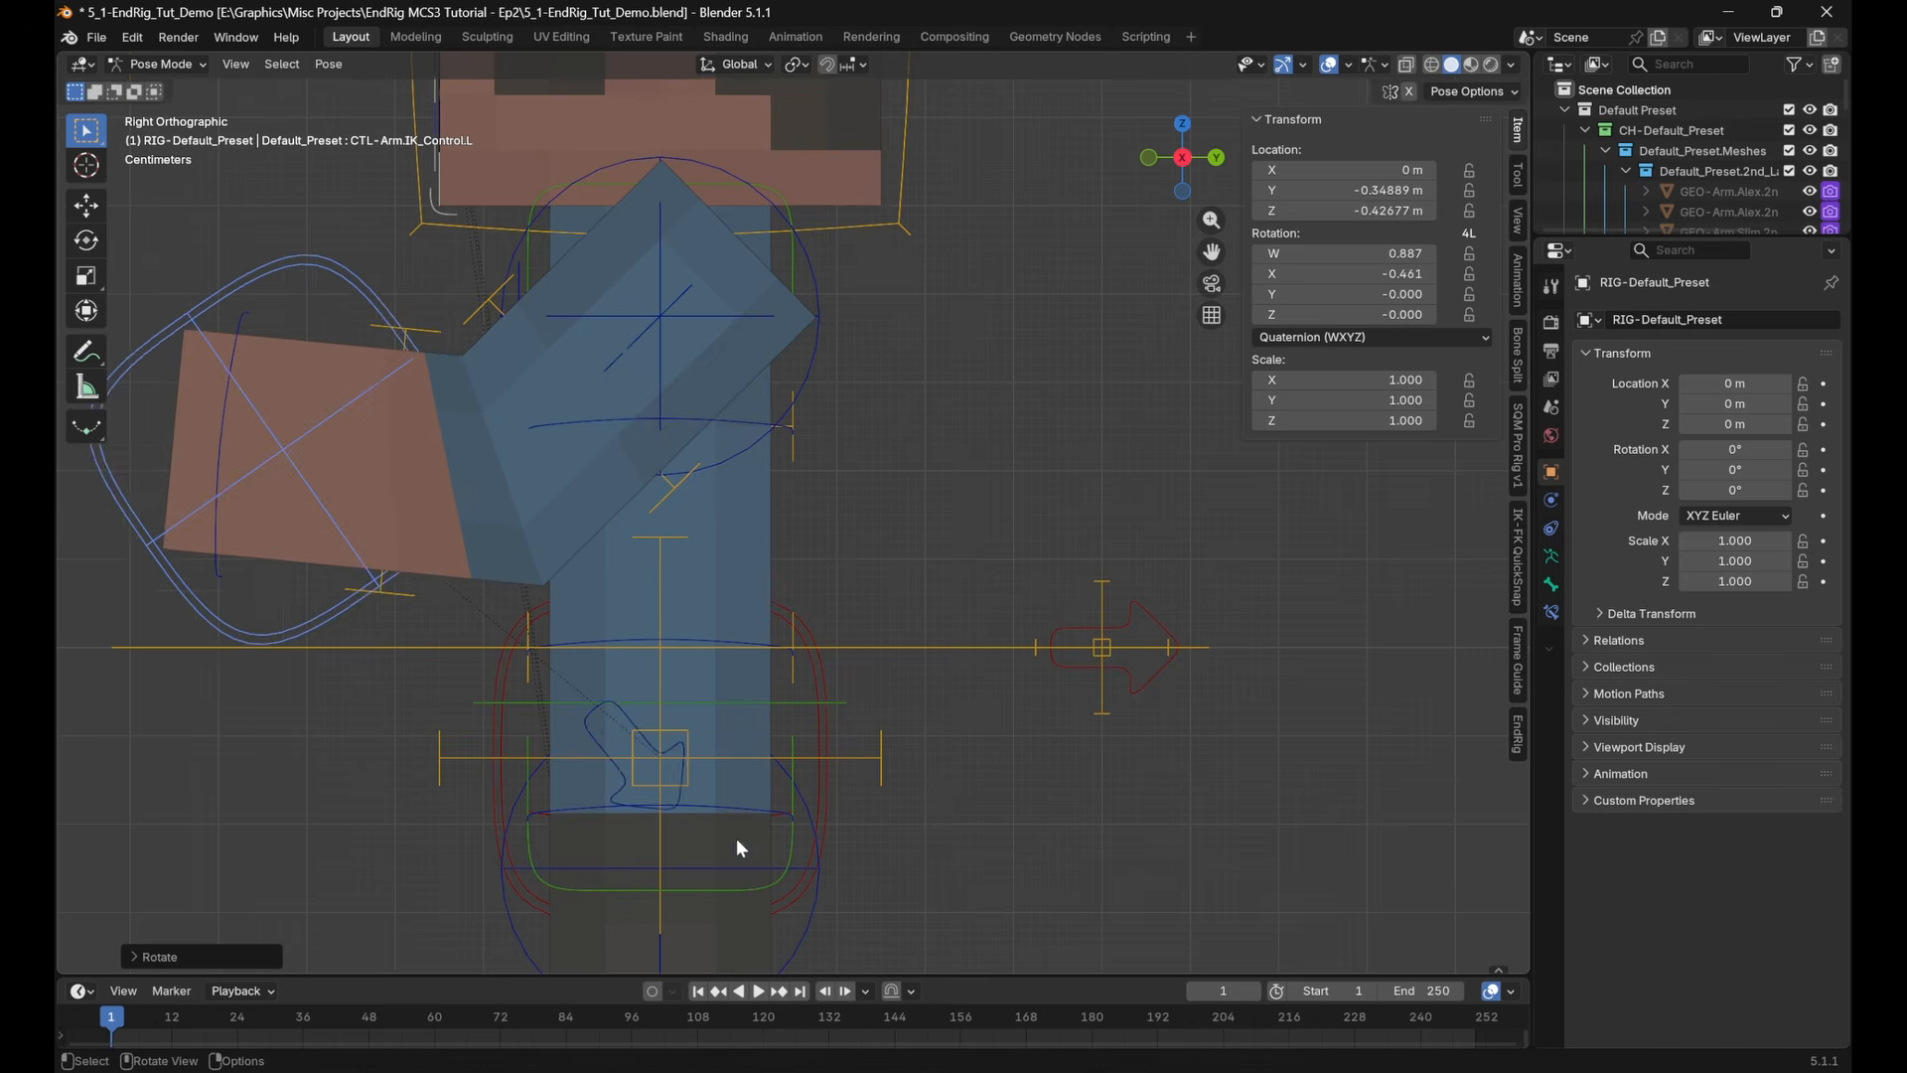
pyautogui.press('g')
pyautogui.click(654, 325)
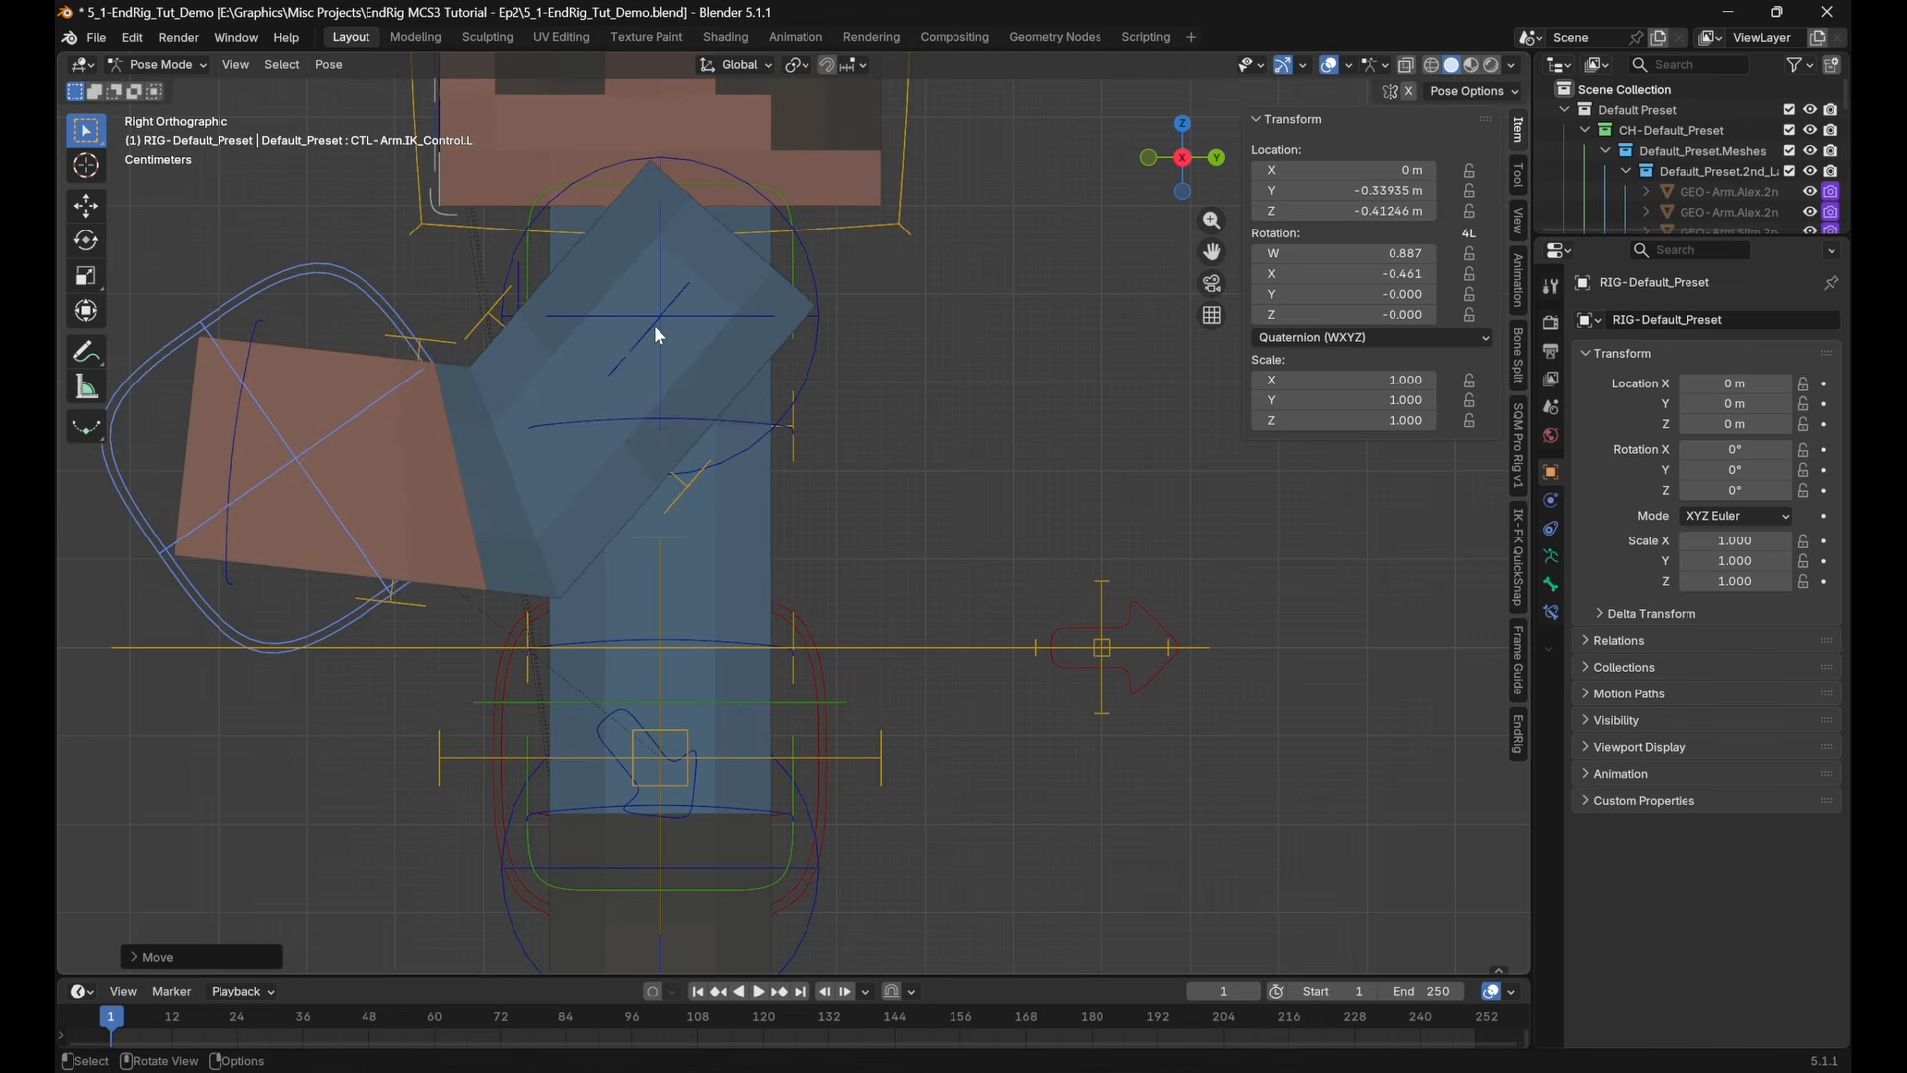
# Set the left arm's IK-FK Switch to 1.000, and rotate its upper-arm and forearm FK controls into a bent pose behind the body
pyautogui.click(676, 295)
pyautogui.moveTo(1436, 539); pyautogui.dragTo(1581, 540)
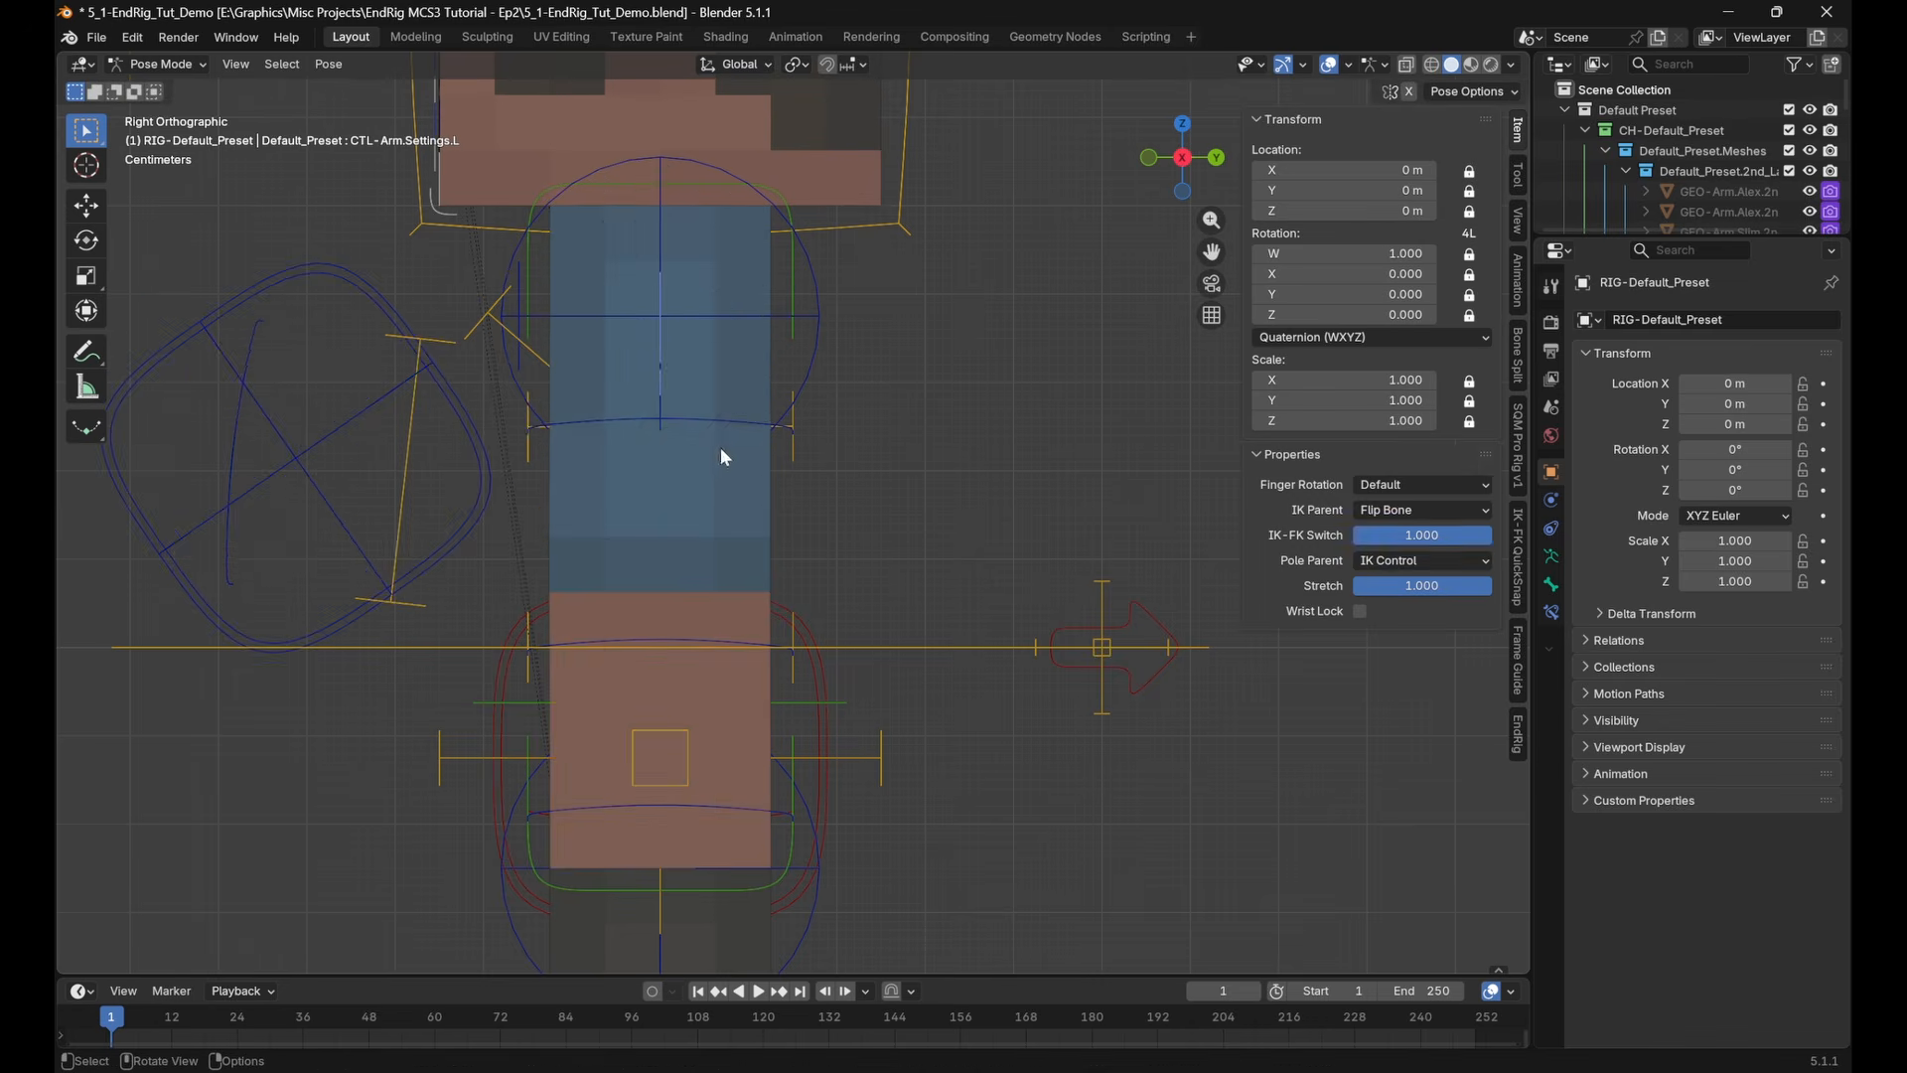
pyautogui.click(724, 456)
pyautogui.press('r')
pyautogui.click(1174, 395)
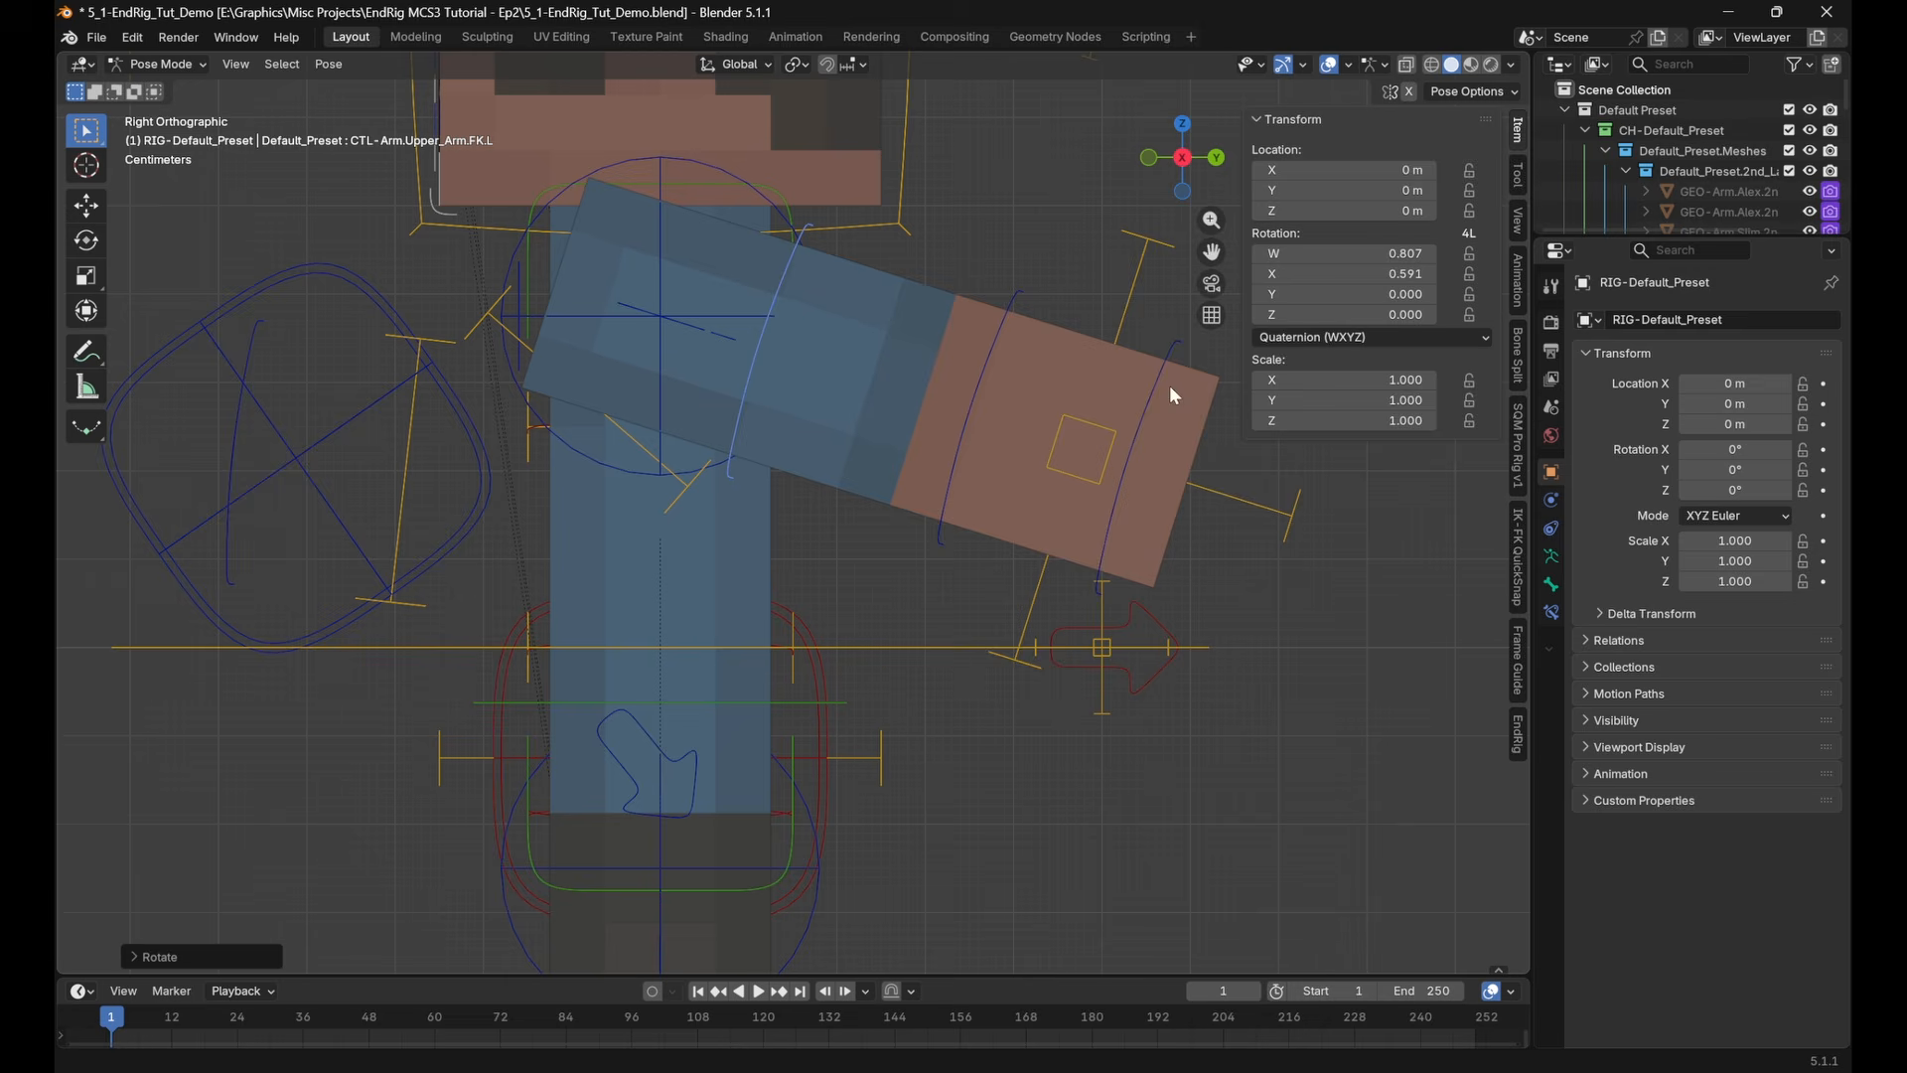
pyautogui.click(1010, 314)
pyautogui.press('r')
pyautogui.click(1026, 525)
# Set the left arm's IK-FK Switch back to 0.000 and select CTL-Arm.IK_Control.L
pyautogui.click(731, 340)
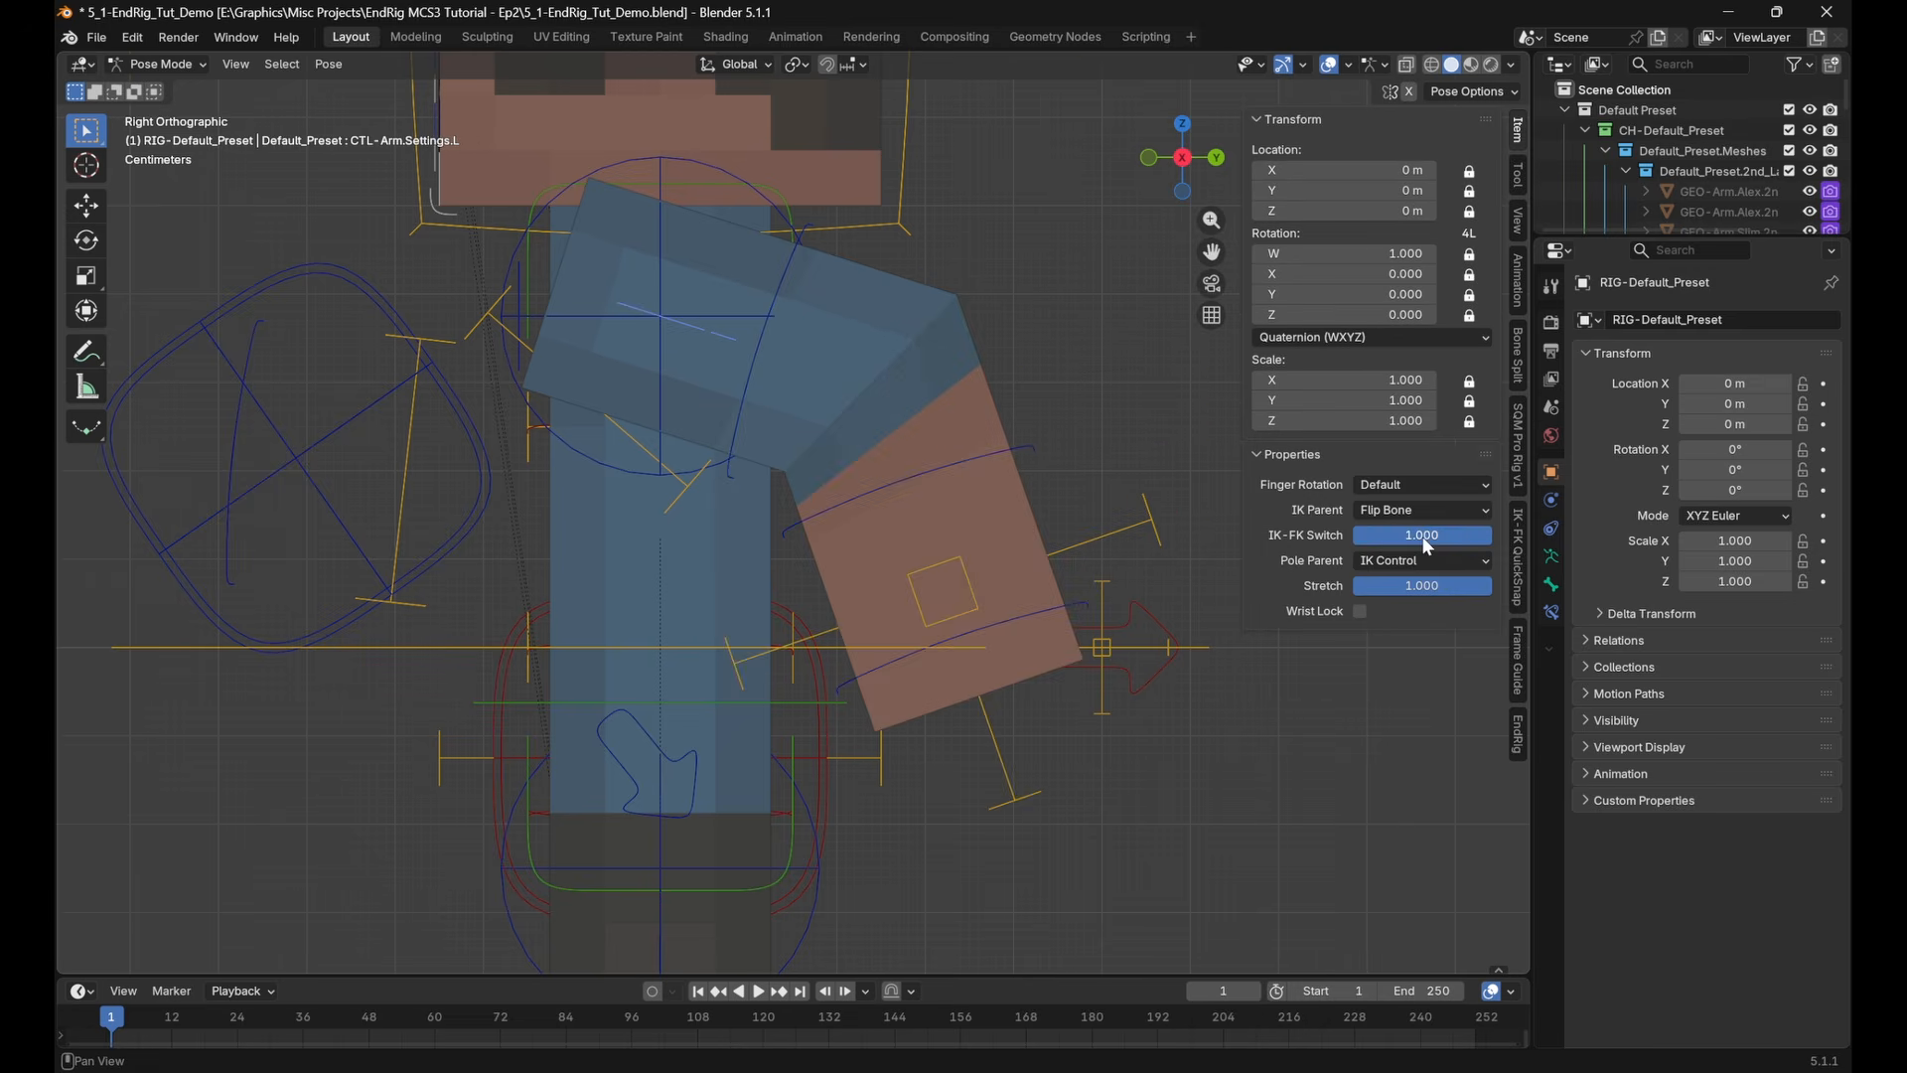
pyautogui.moveTo(1427, 546); pyautogui.dragTo(1366, 536)
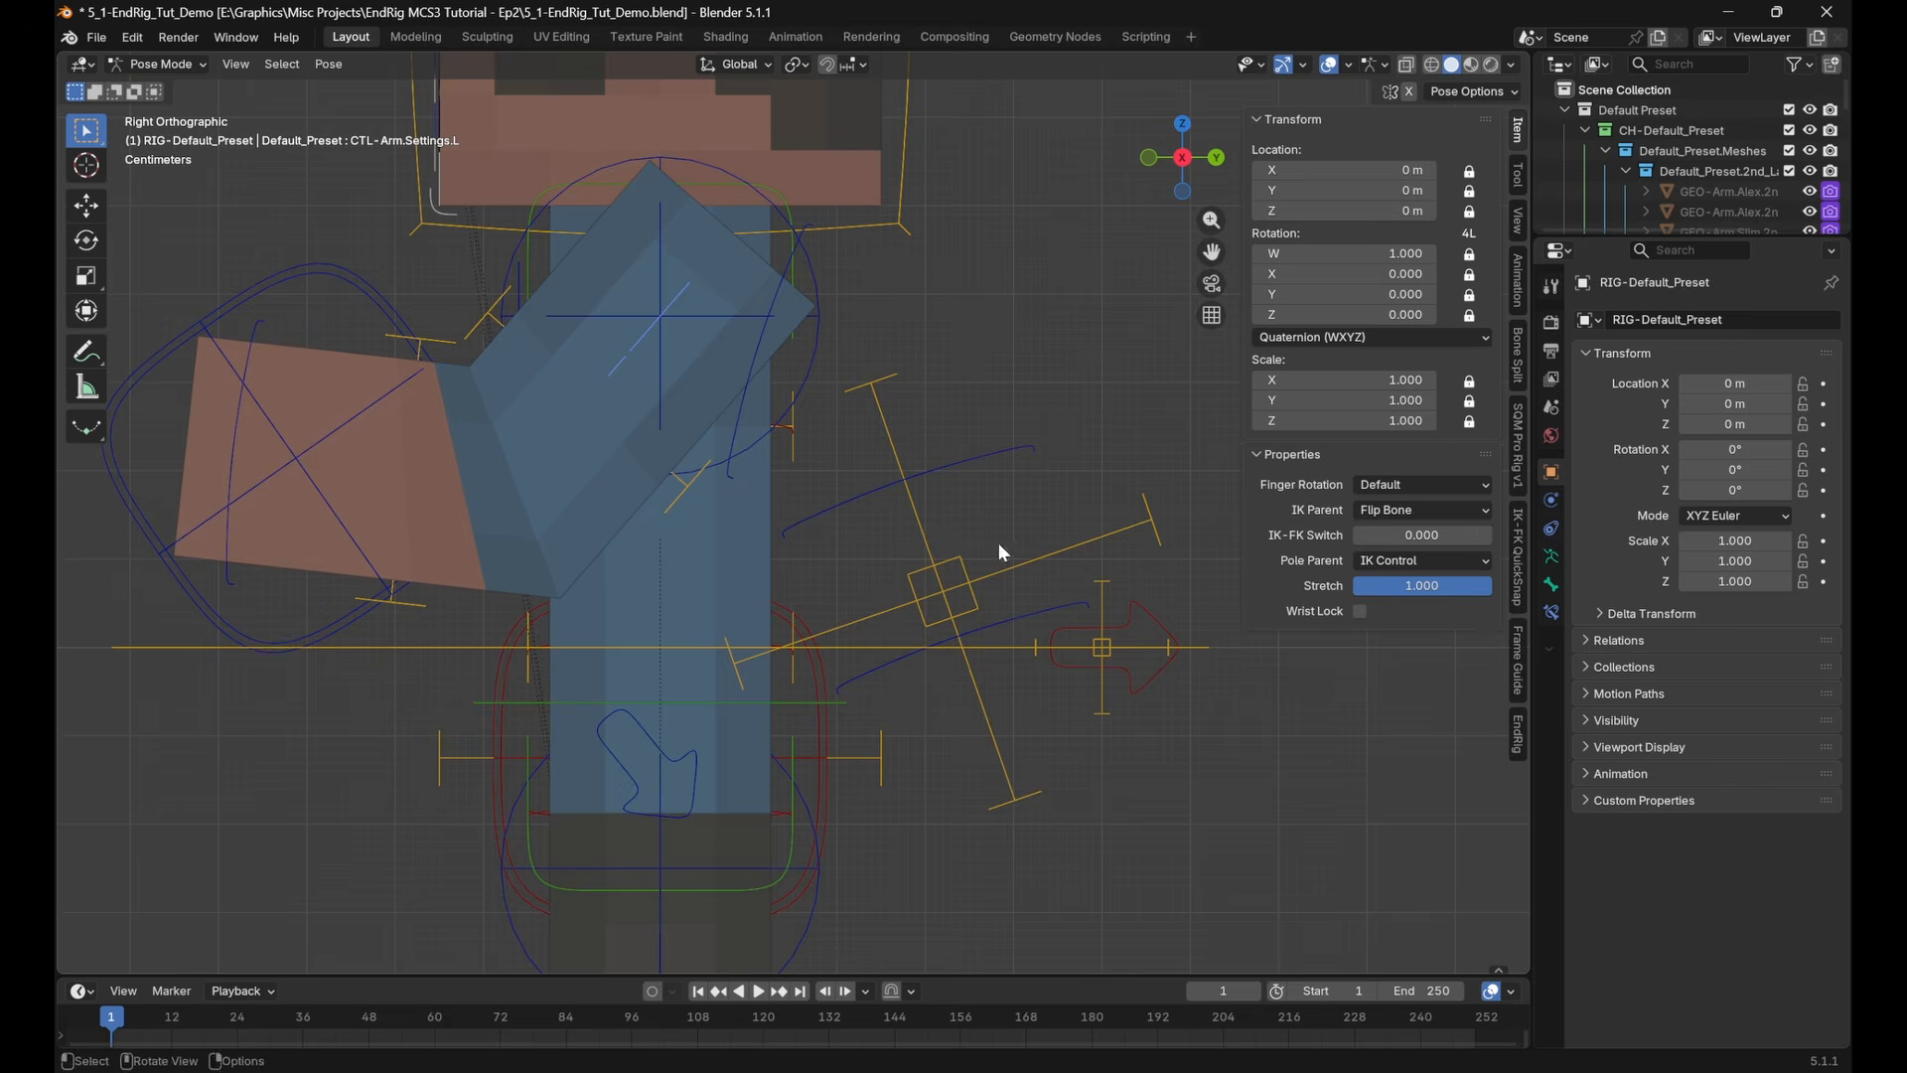
pyautogui.click(335, 279)
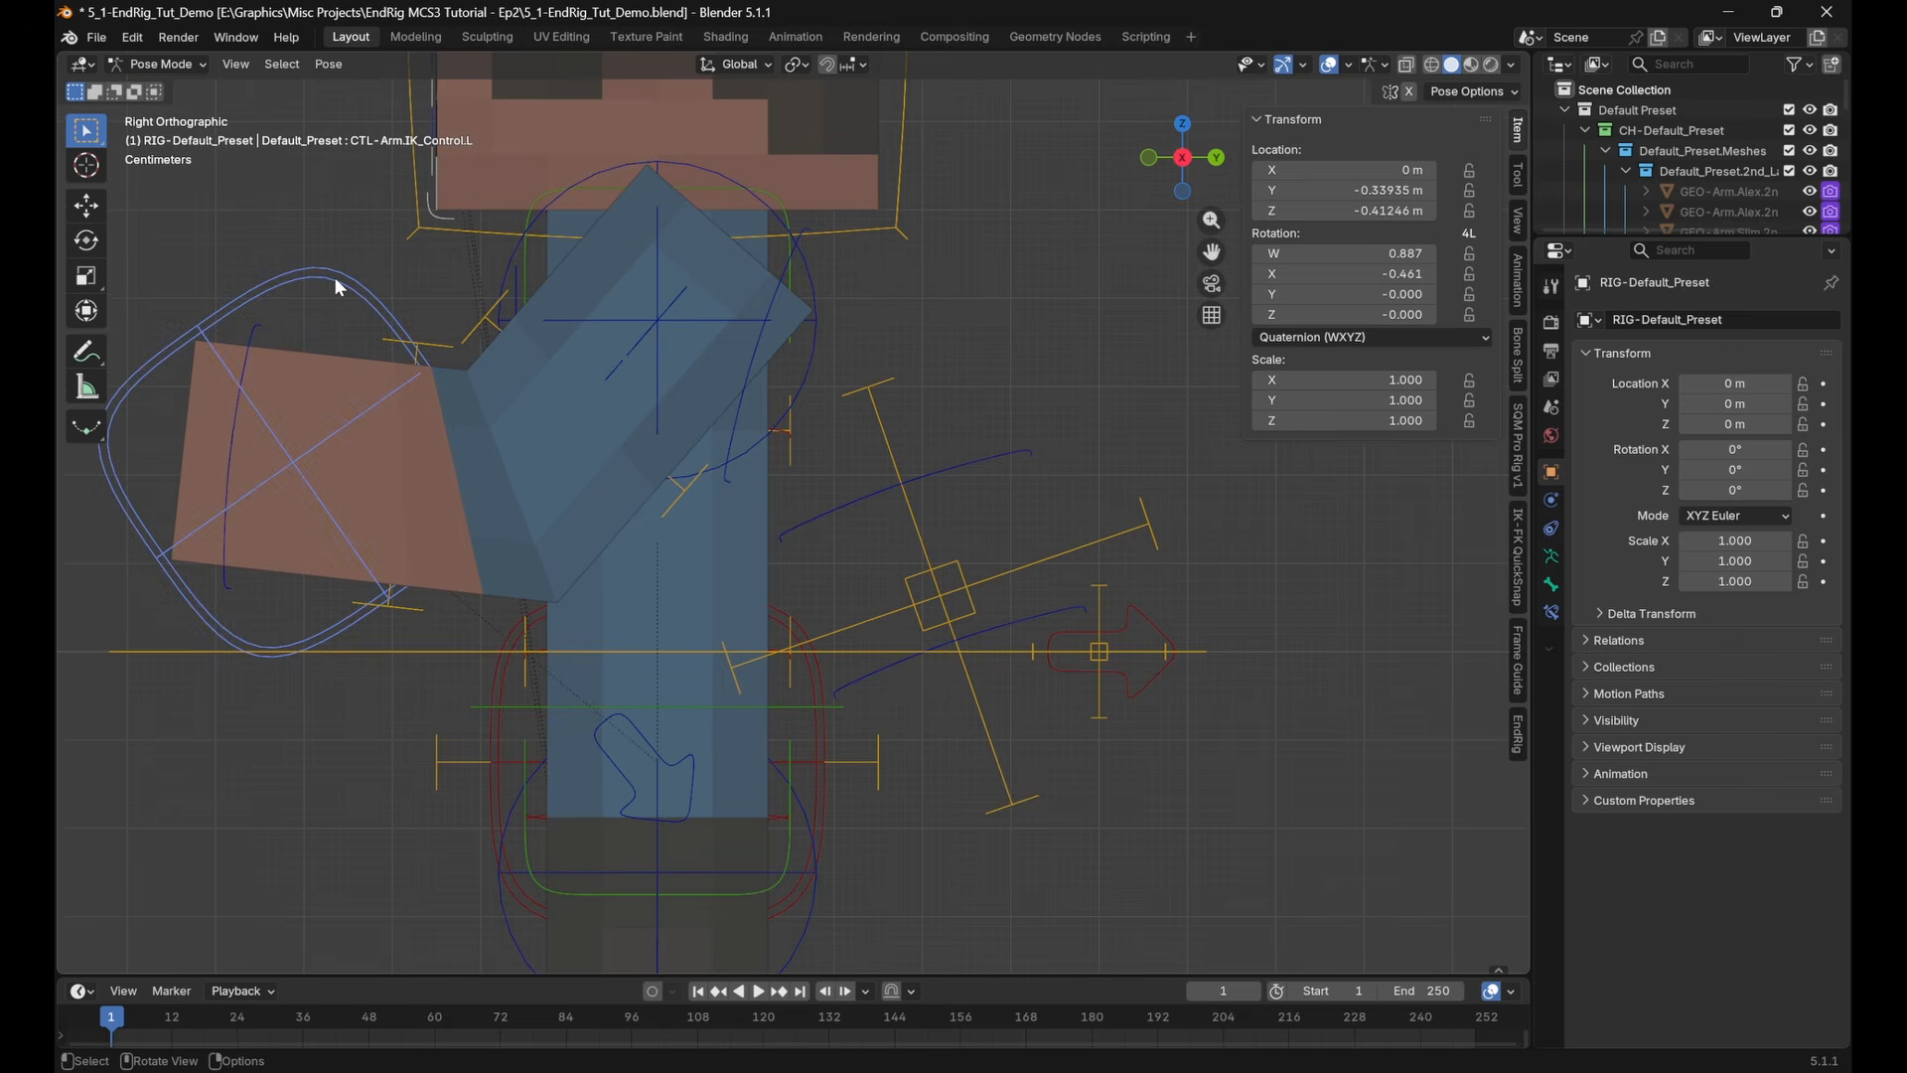
# Show the Global Transform tools, and search the add-on preferences for "copy" and "globa"
pyautogui.click(1520, 264)
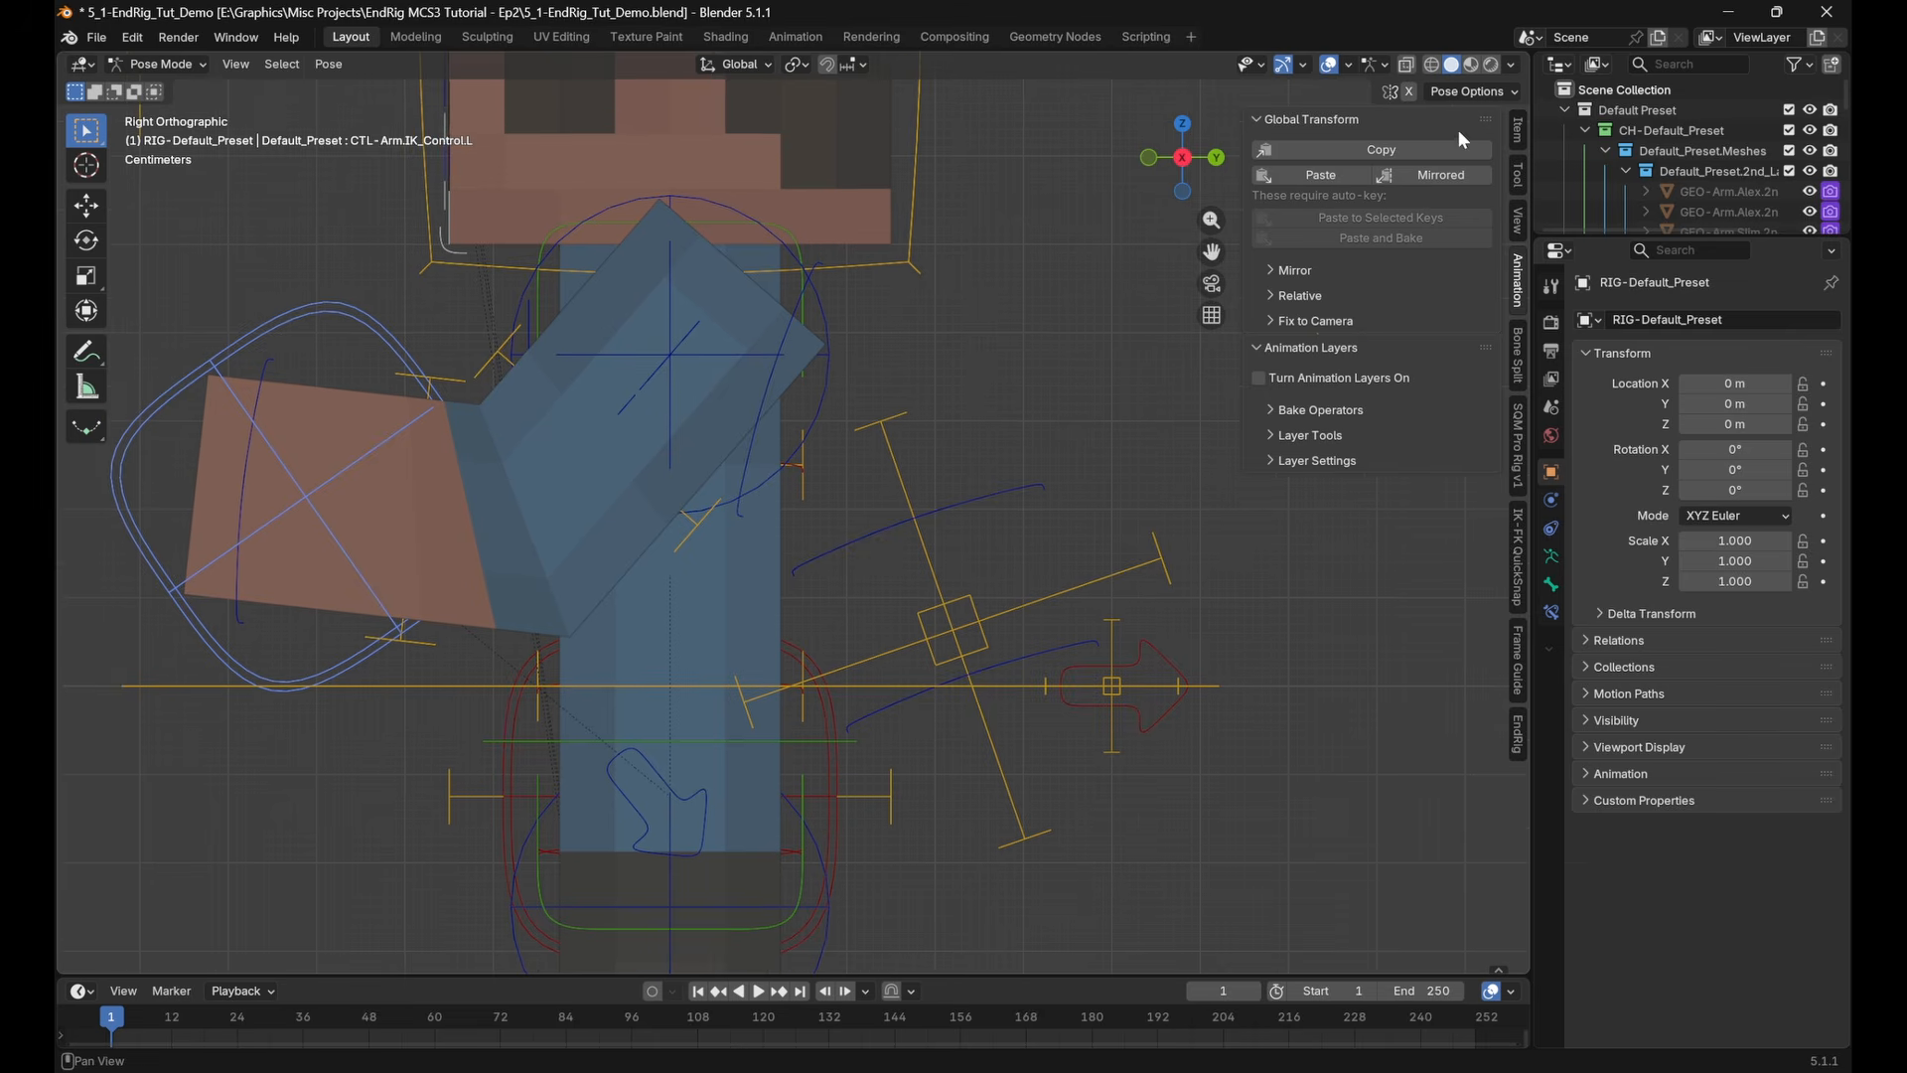
pyautogui.click(132, 39)
pyautogui.click(224, 318)
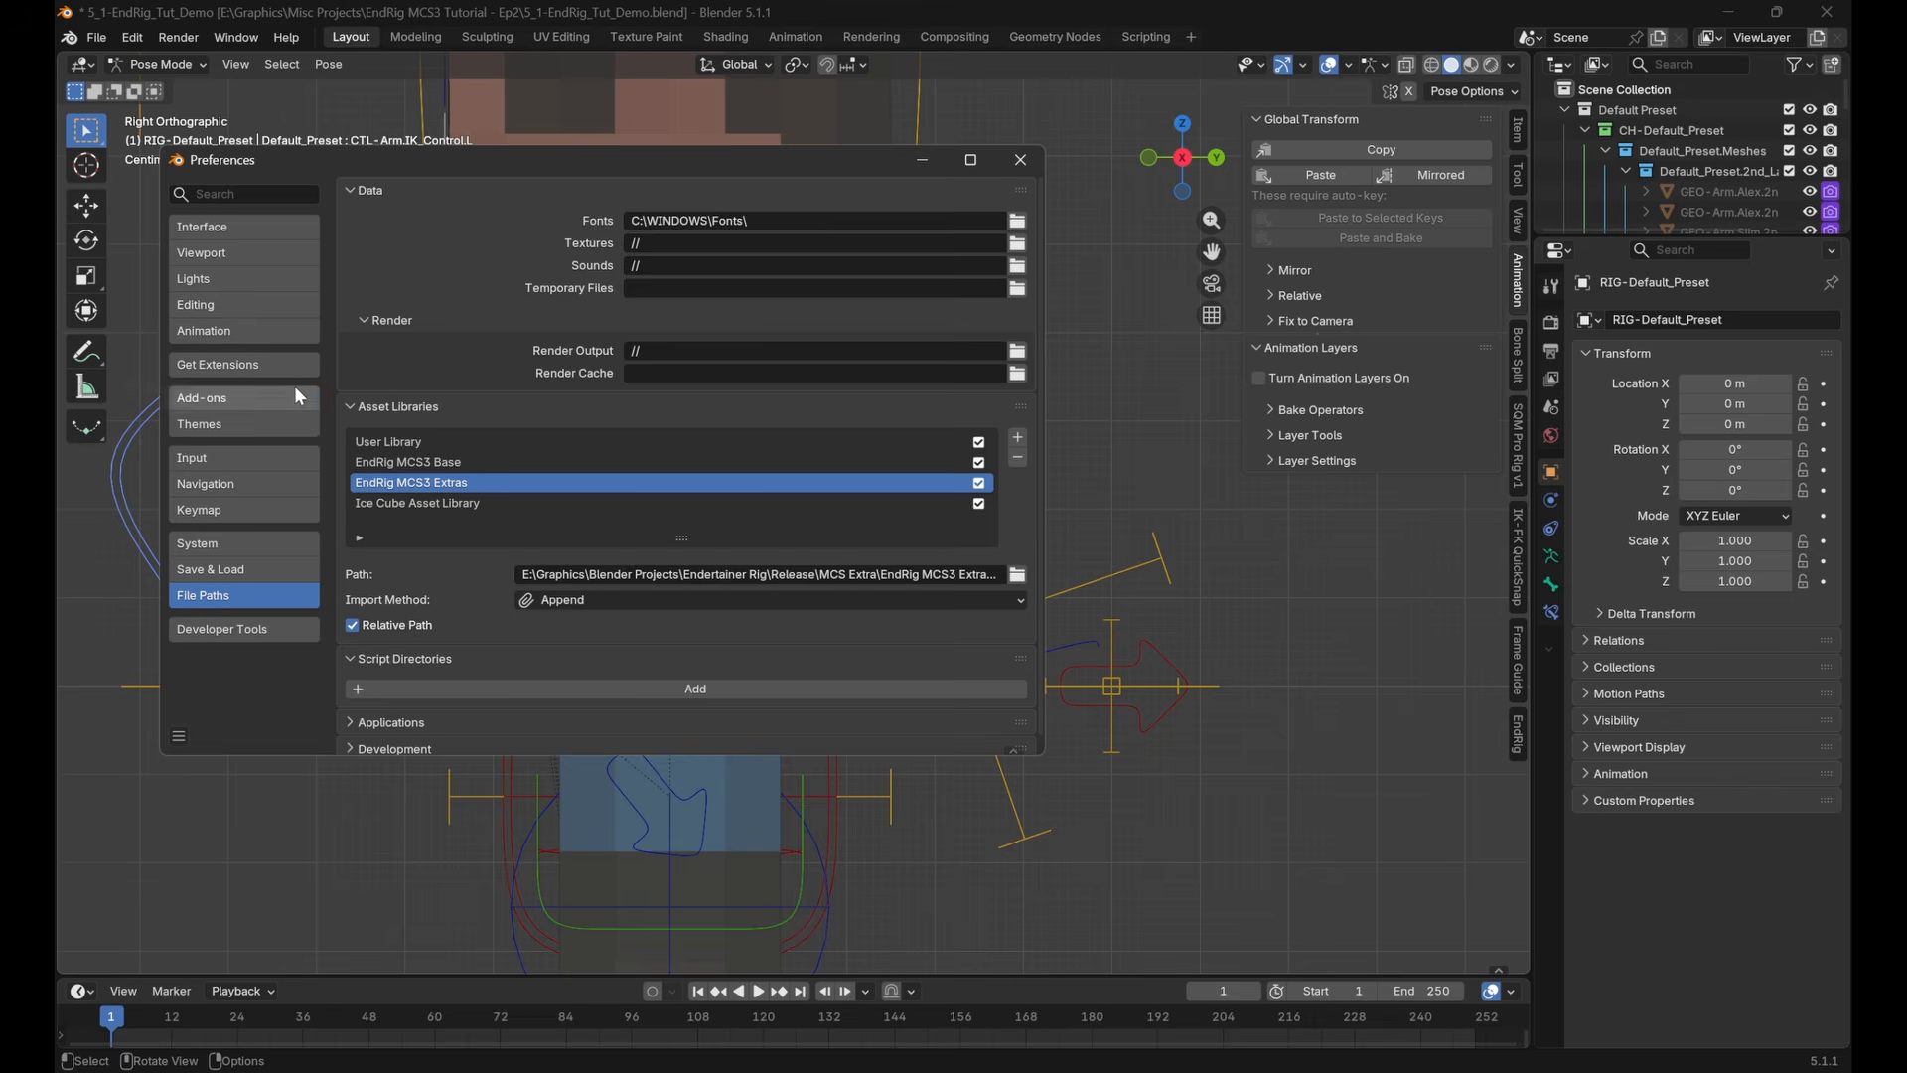
pyautogui.click(298, 397)
pyautogui.click(584, 196)
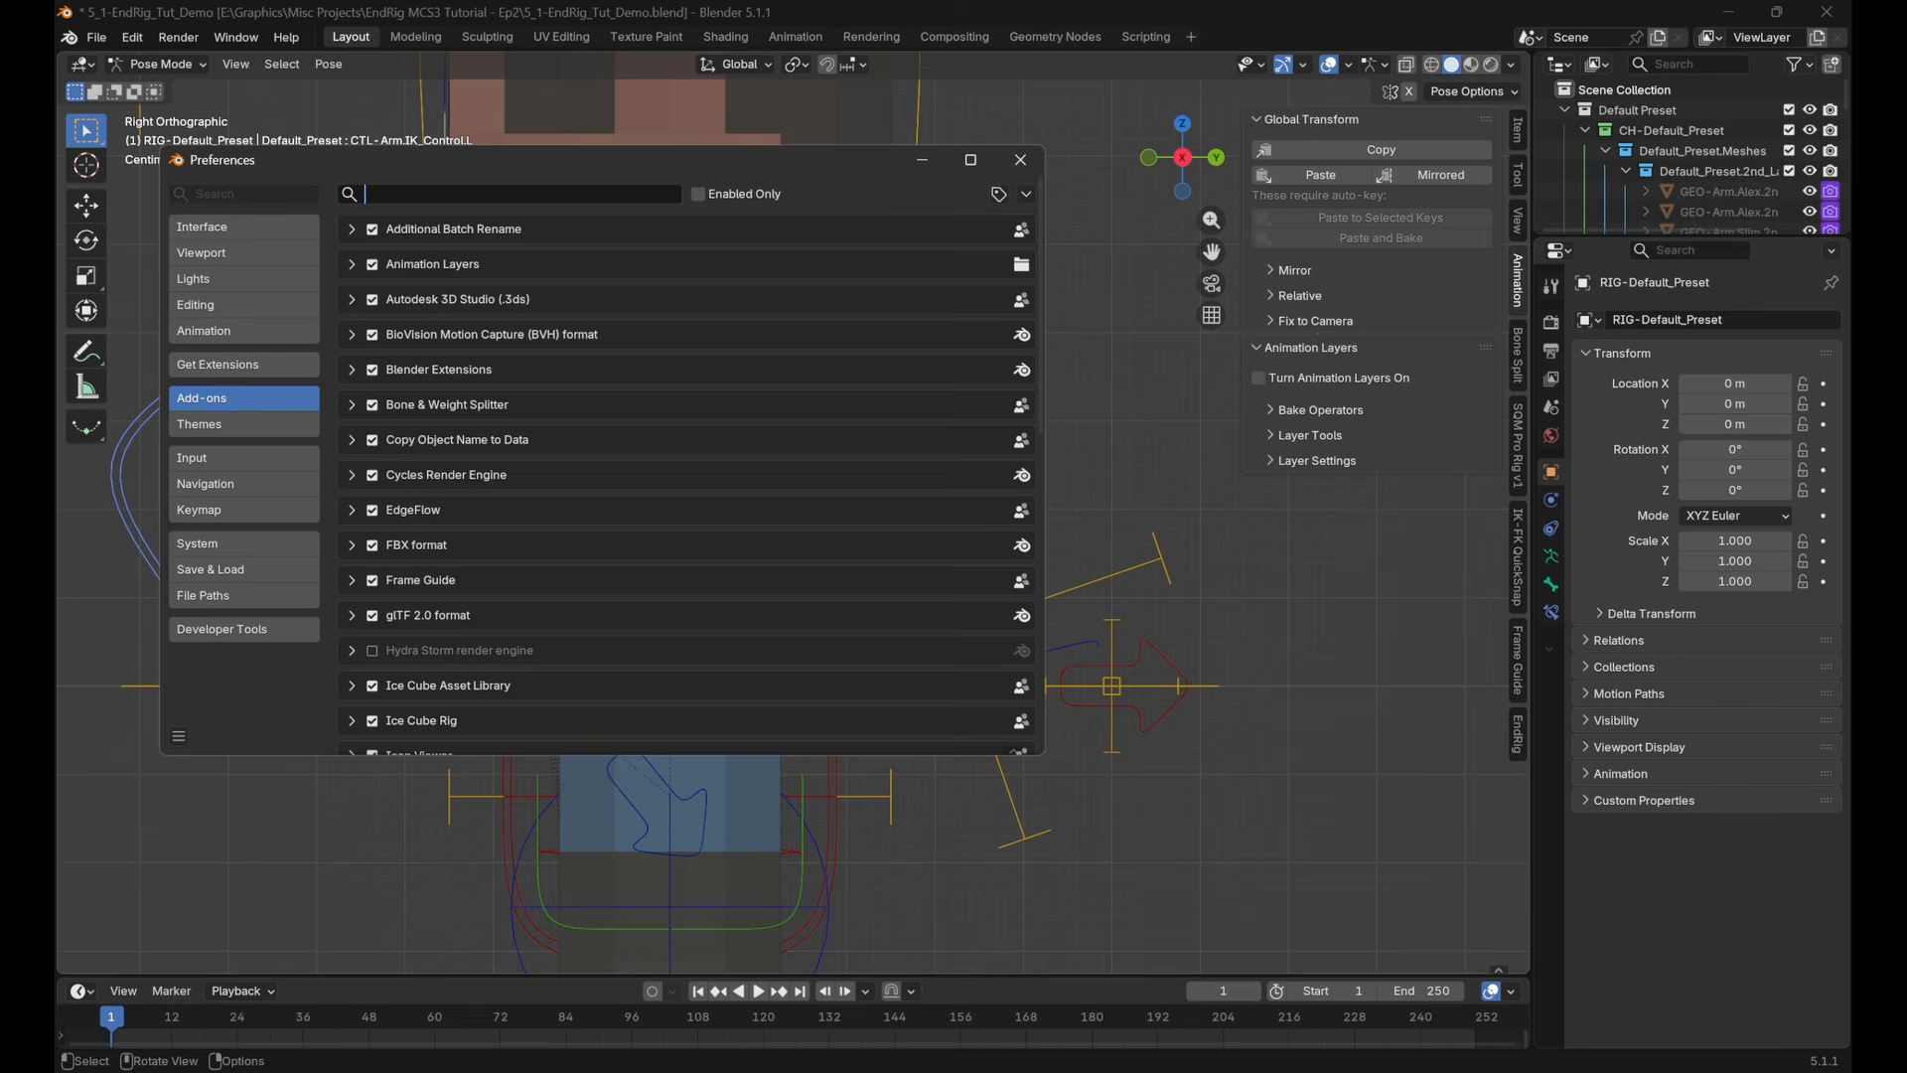
pyautogui.write('copy')
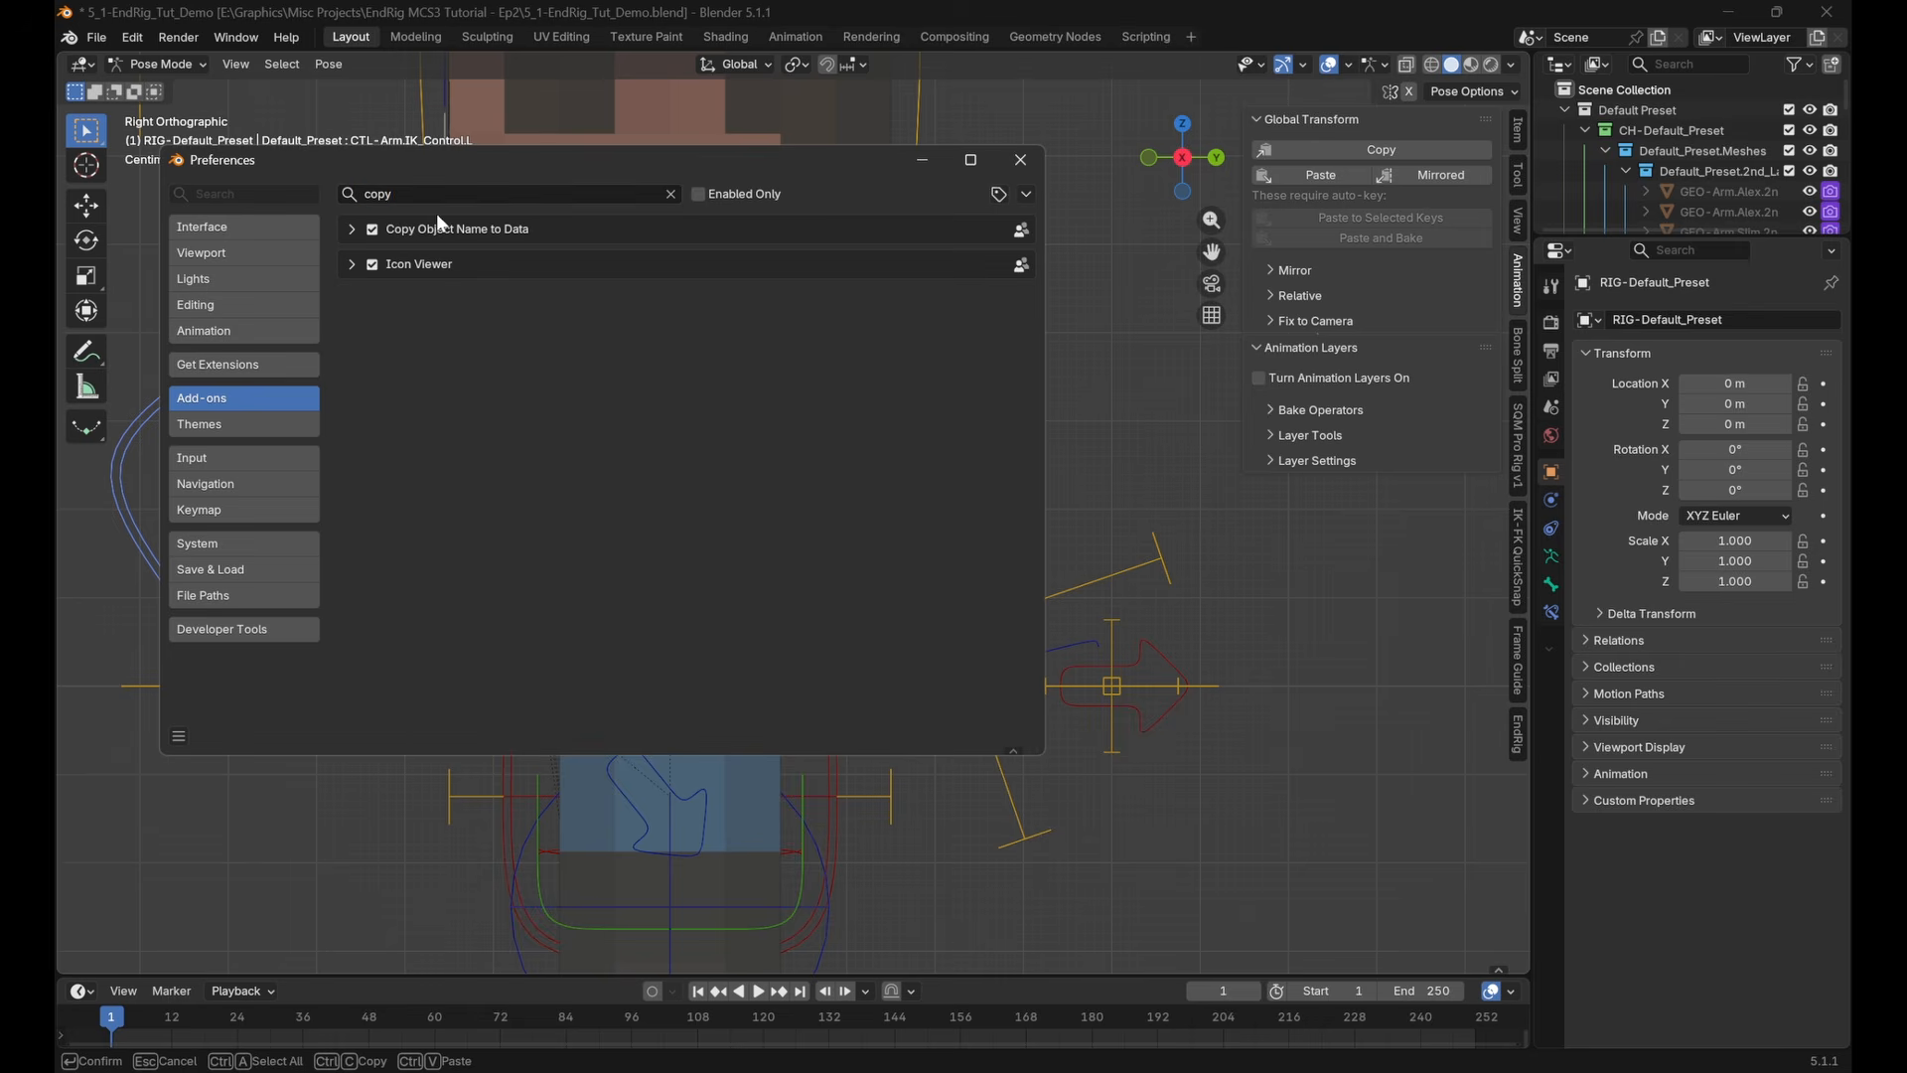
pyautogui.click(437, 195)
pyautogui.write('globa')
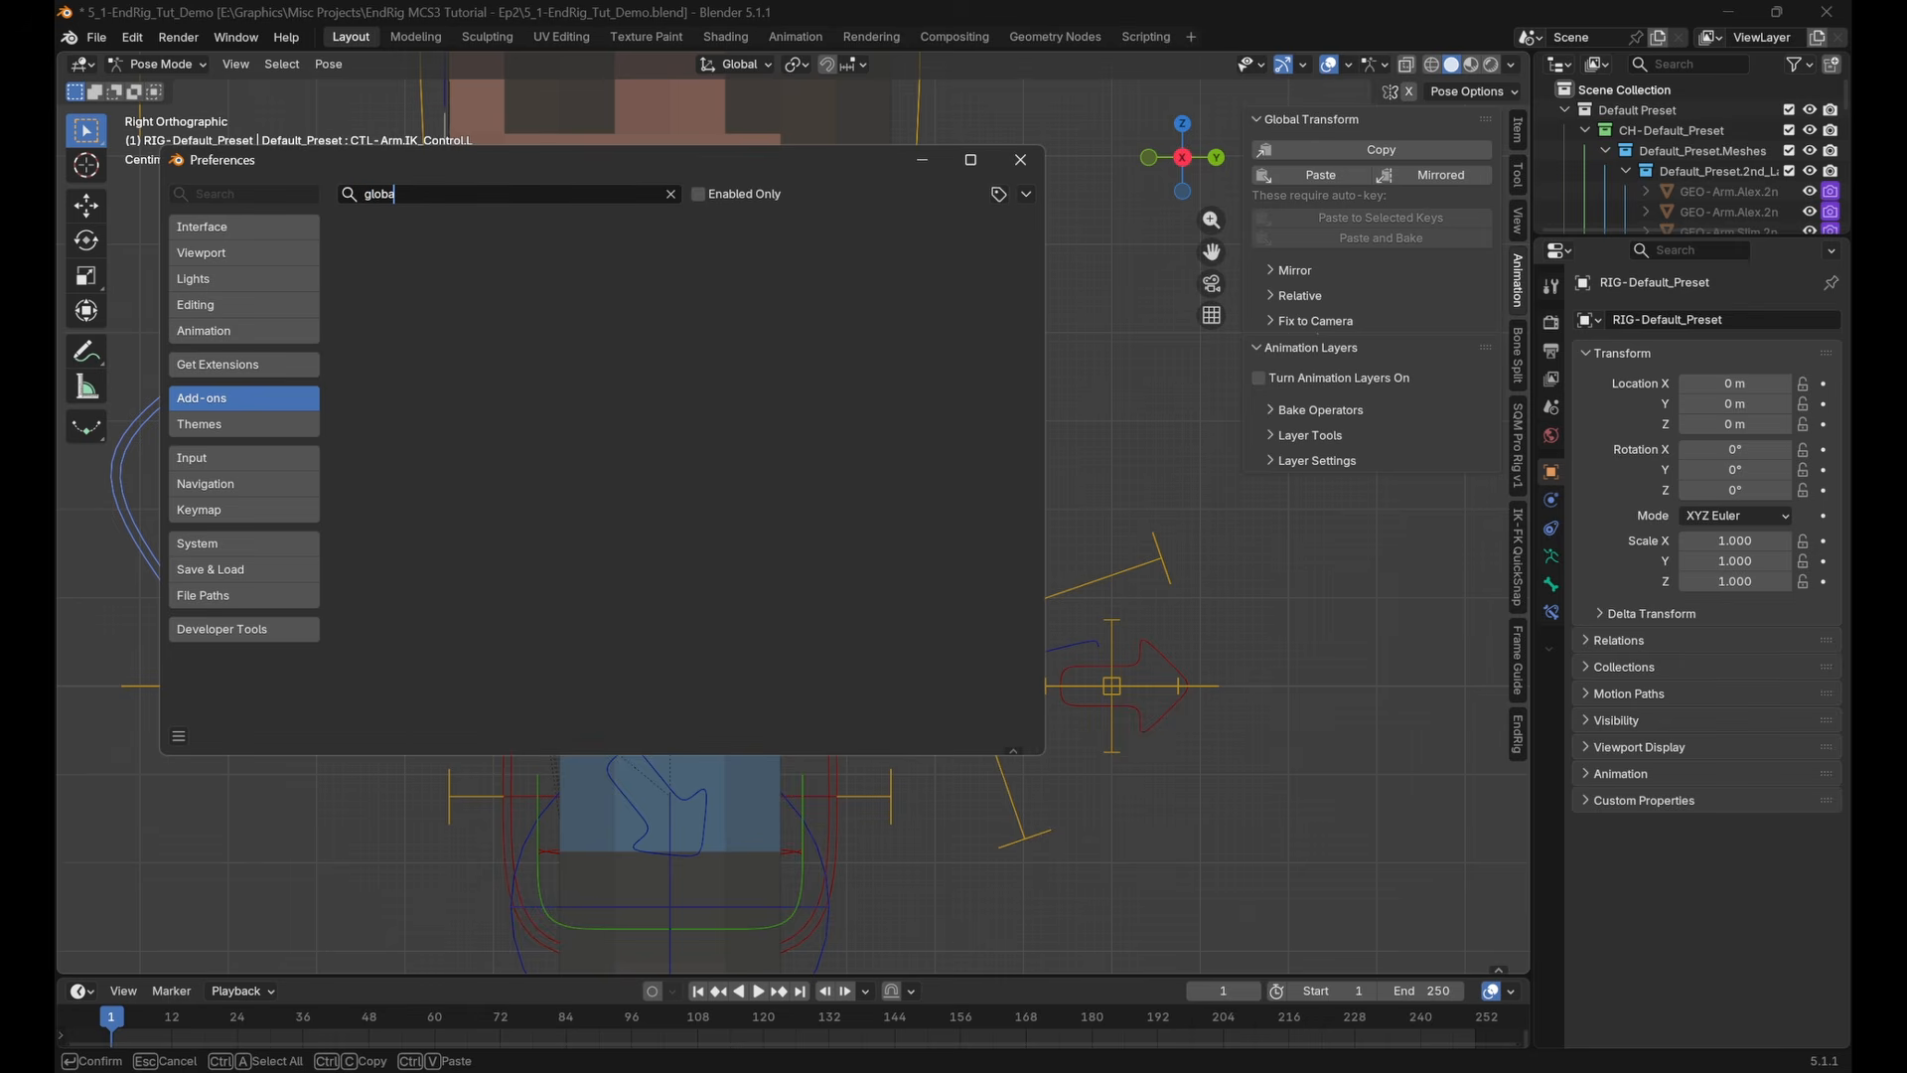
pyautogui.click(671, 195)
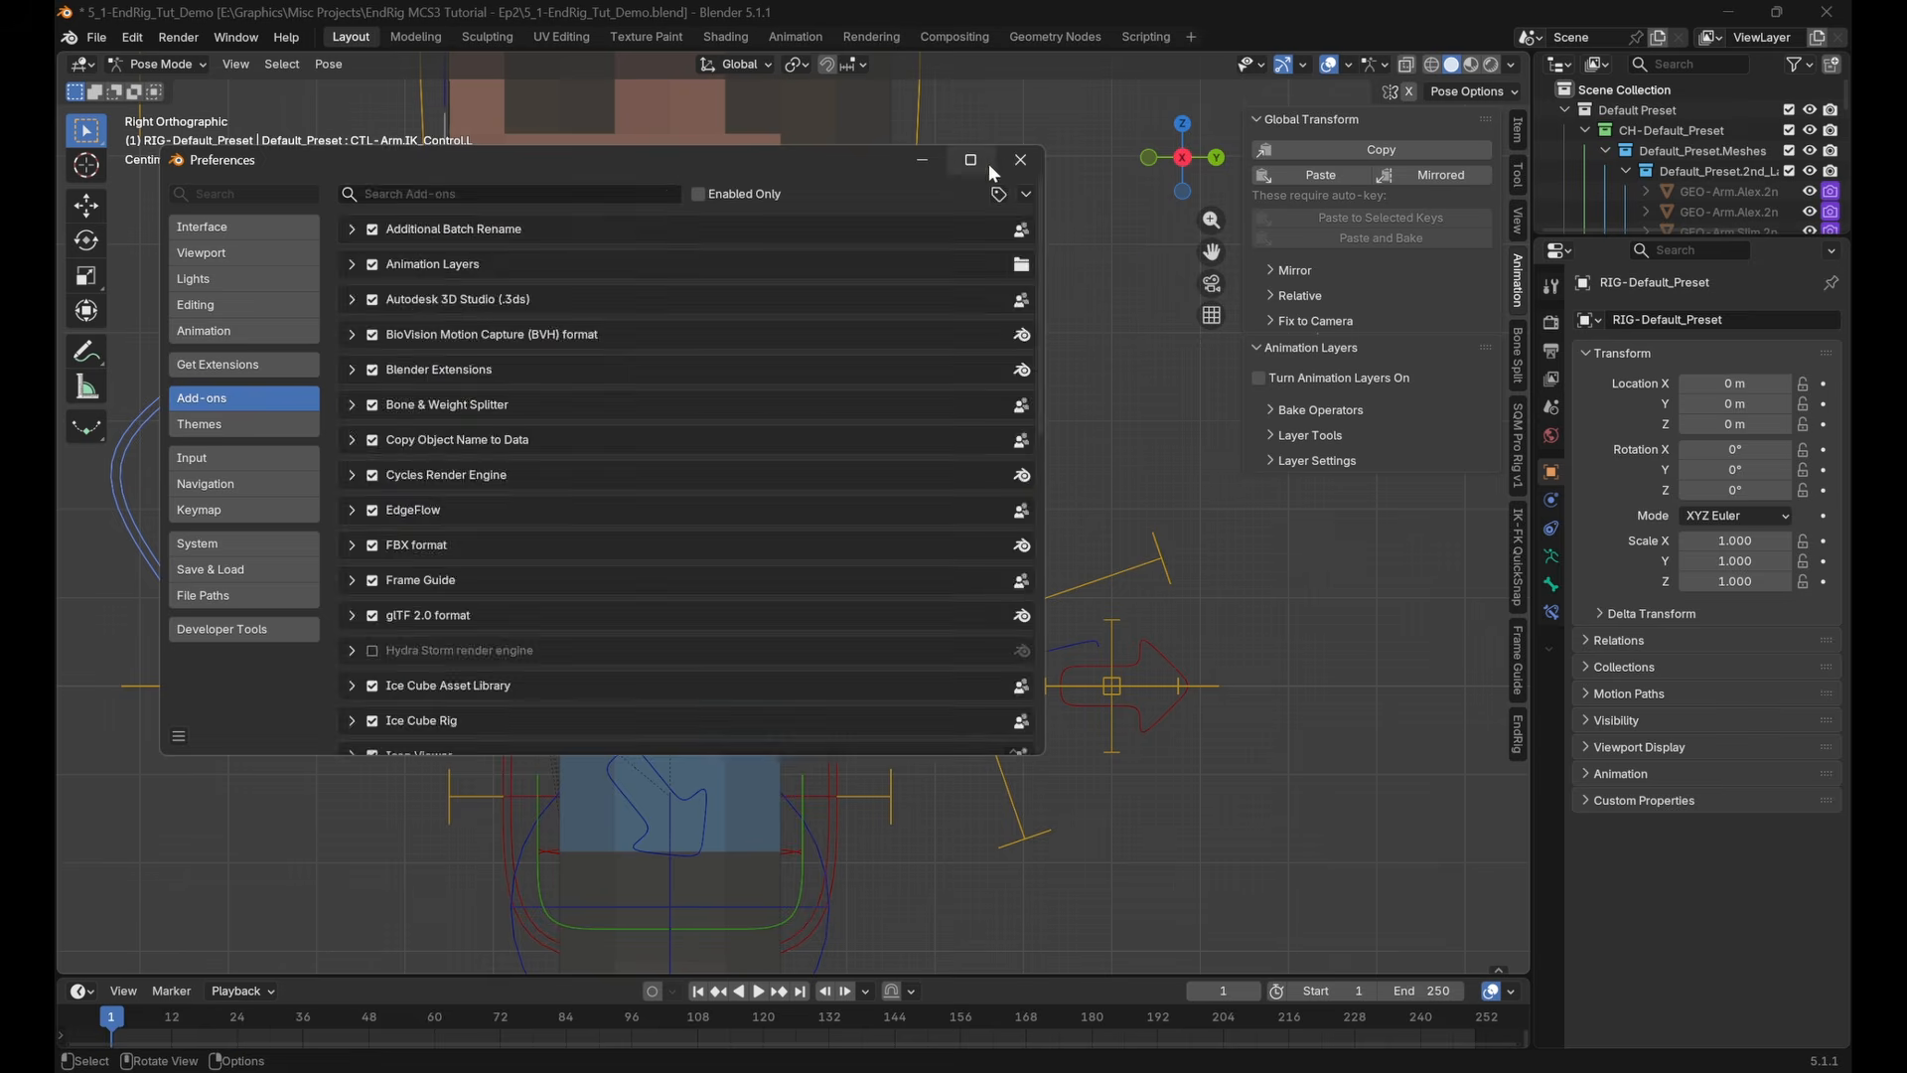
pyautogui.click(1021, 160)
pyautogui.keyDown('shift'); pyautogui.moveTo(976, 264); pyautogui.dragTo(996, 291, button='middle'); pyautogui.keyUp('shift')
pyautogui.keyDown('shift'); pyautogui.moveTo(690, 475); pyautogui.dragTo(707, 460, button='middle'); pyautogui.keyUp('shift')
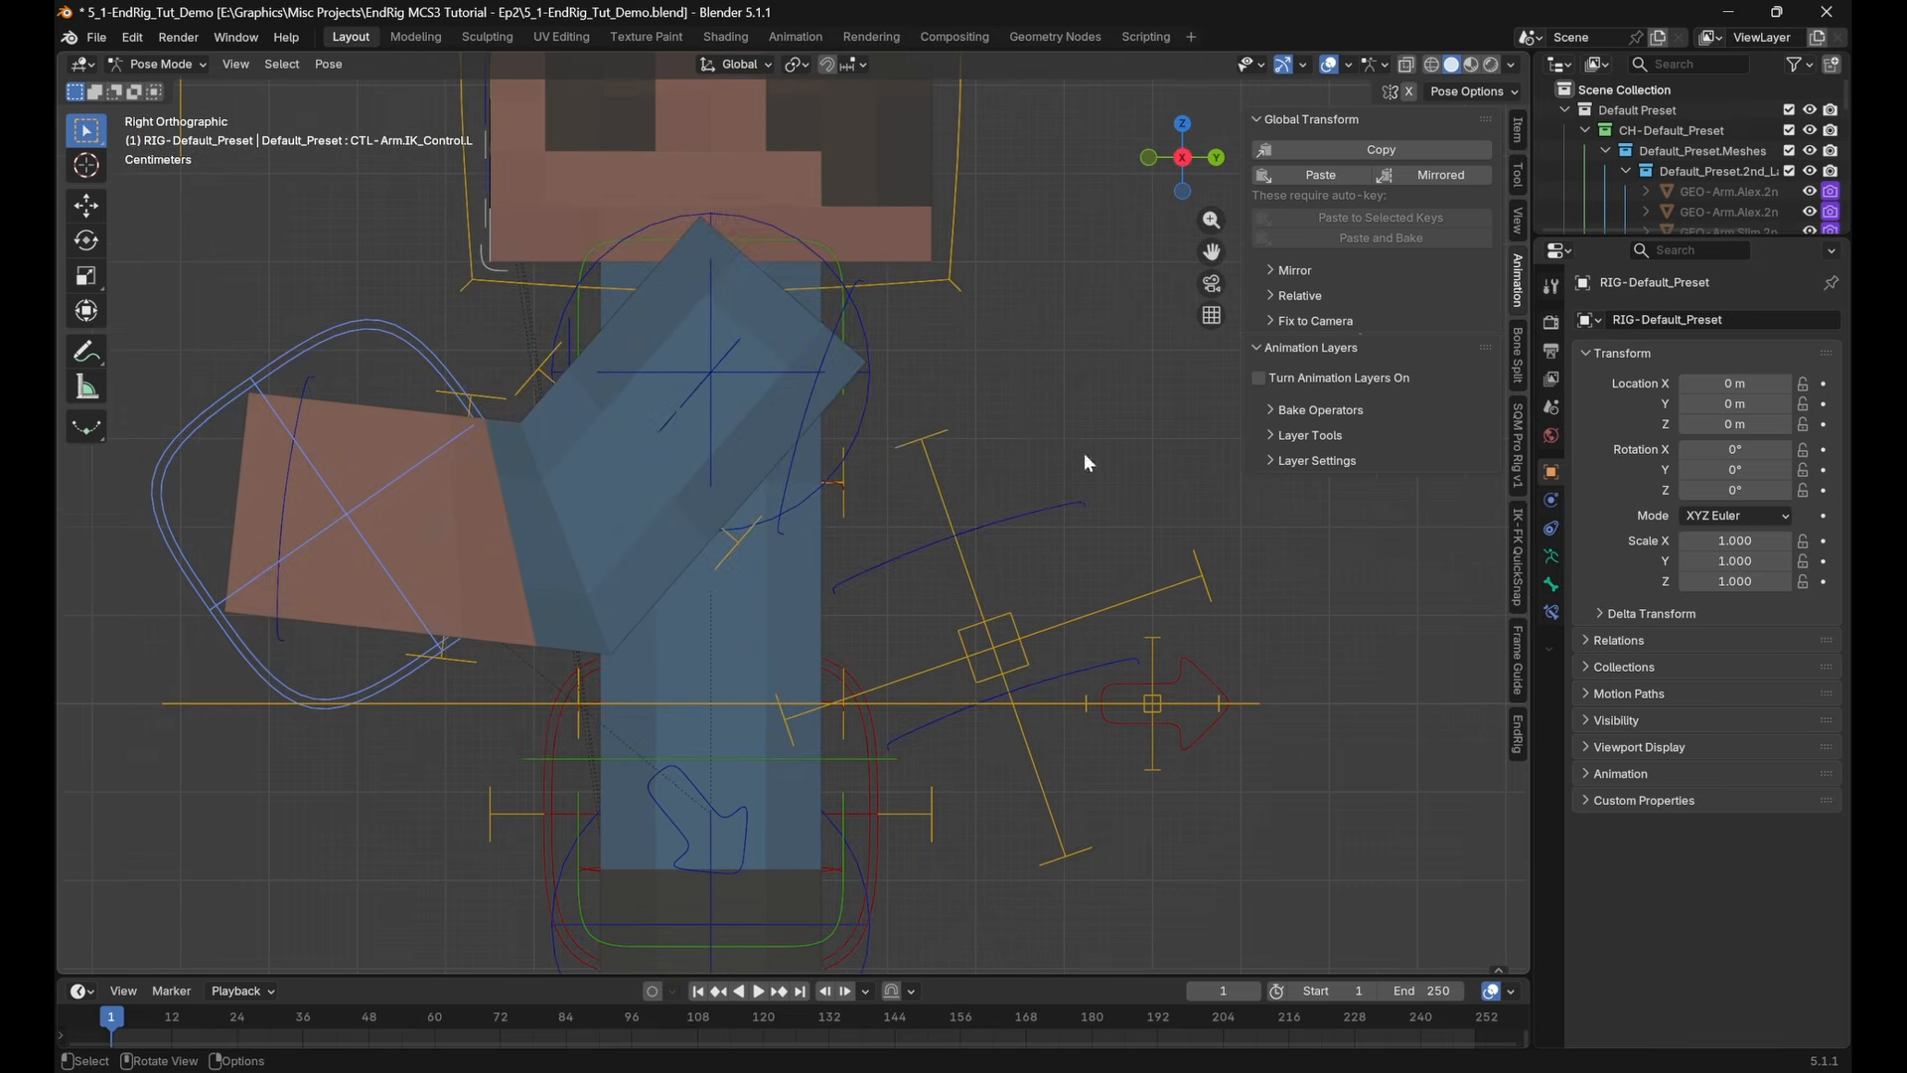
# Search the extensions available in Preferences for "copy"
pyautogui.click(132, 38)
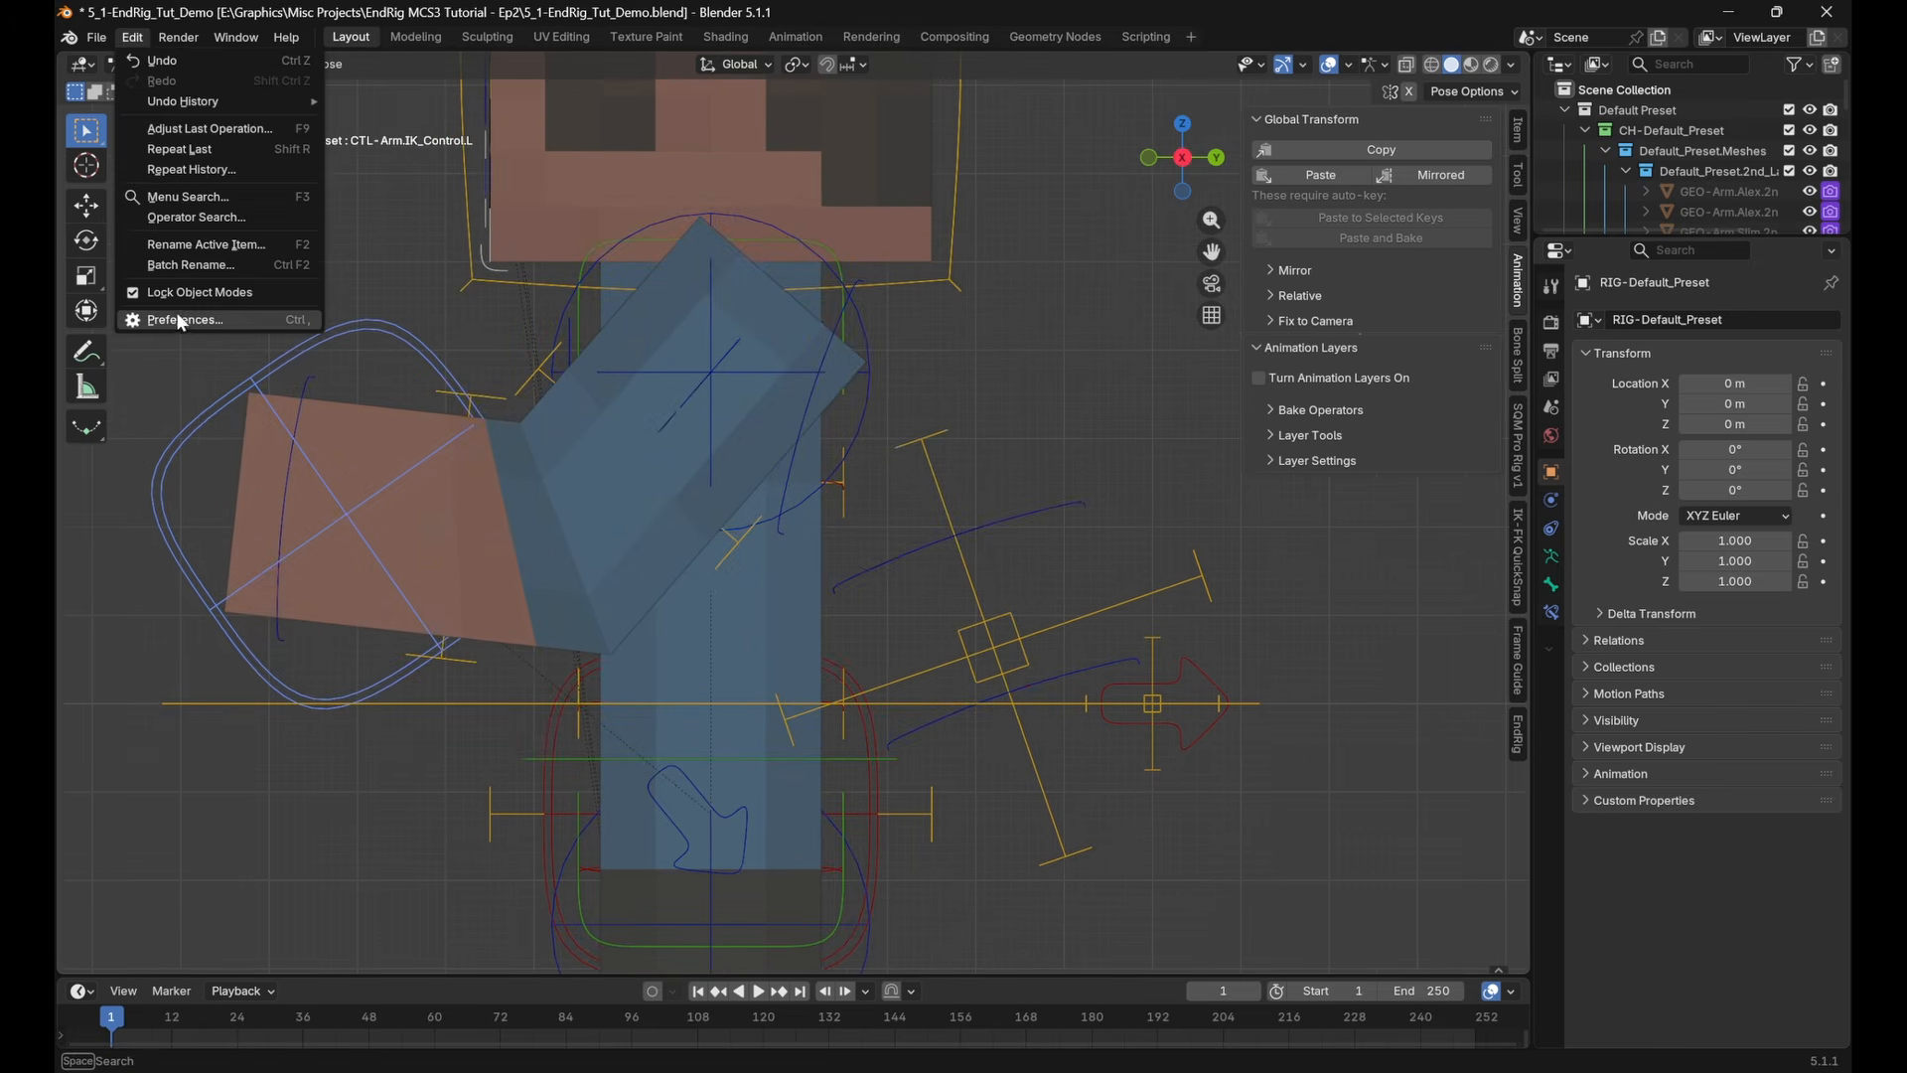
pyautogui.click(181, 319)
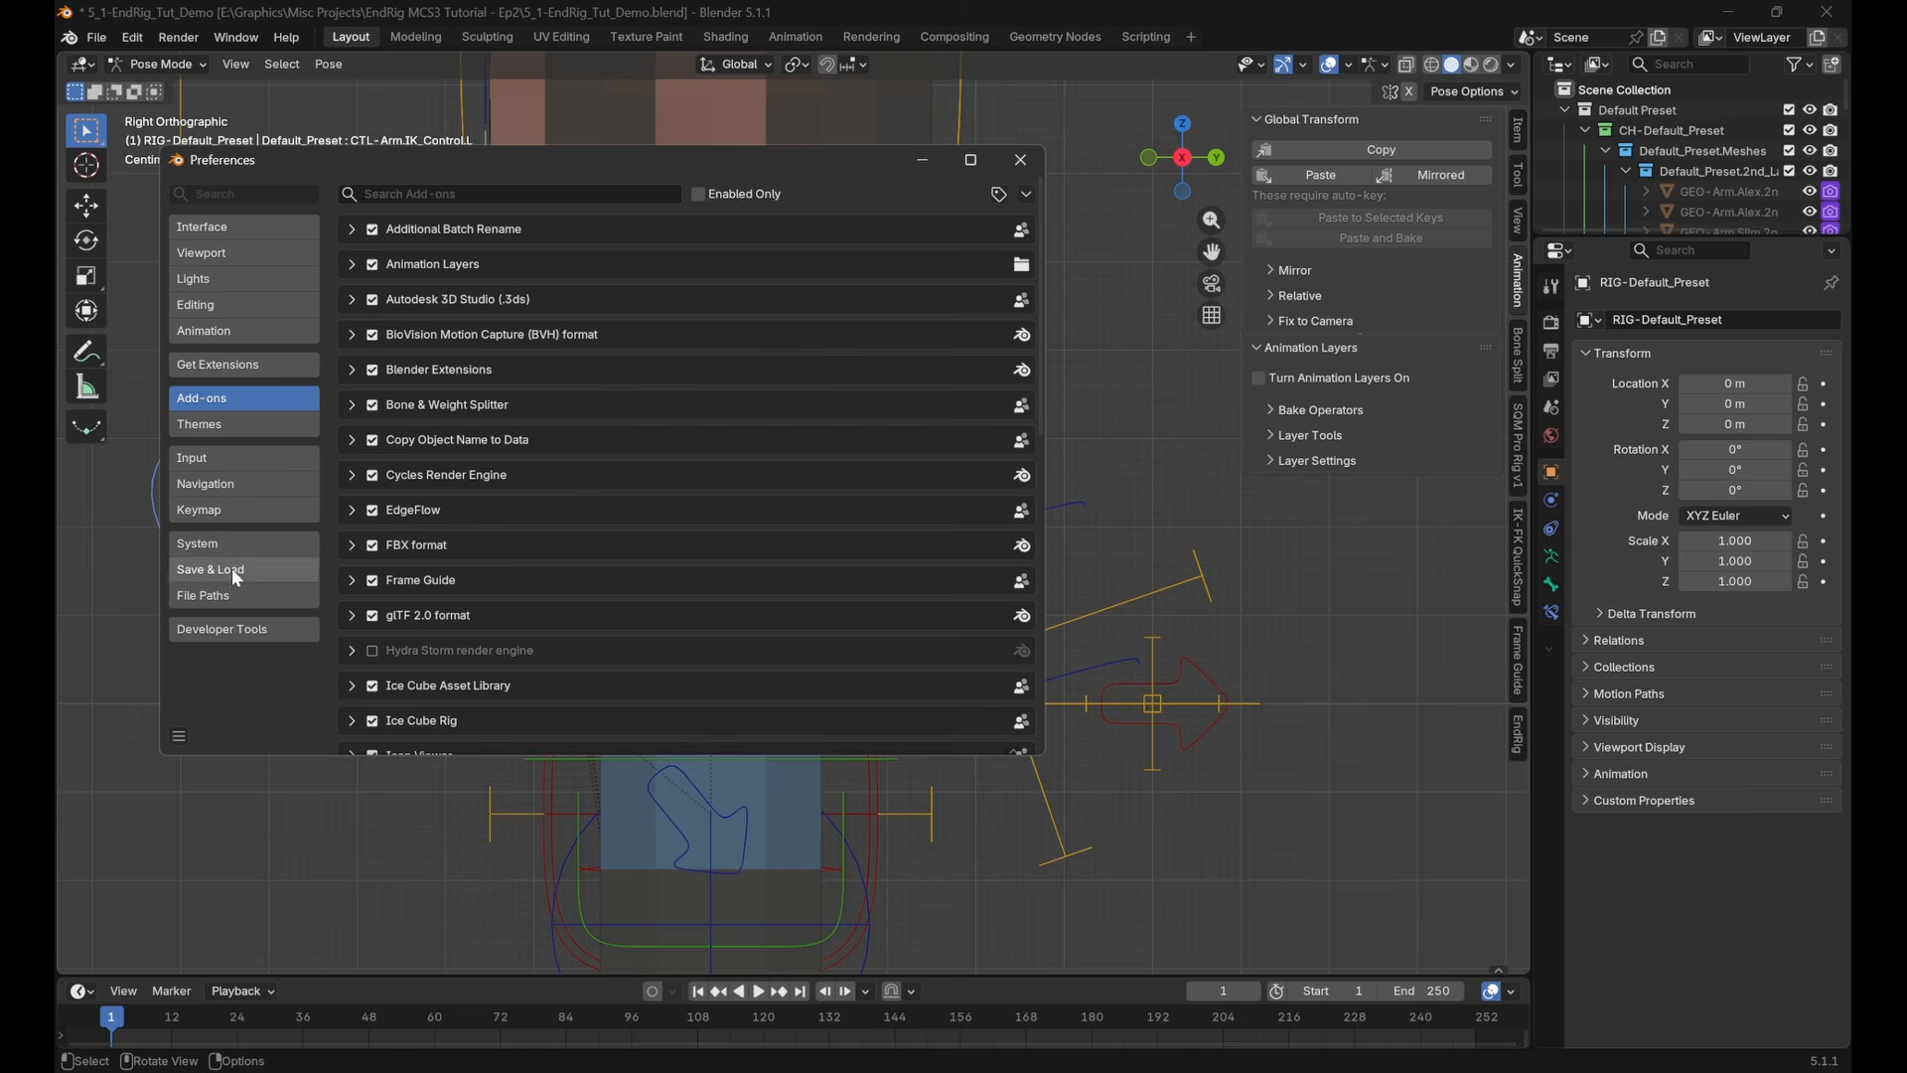
pyautogui.click(251, 367)
pyautogui.write('copy')
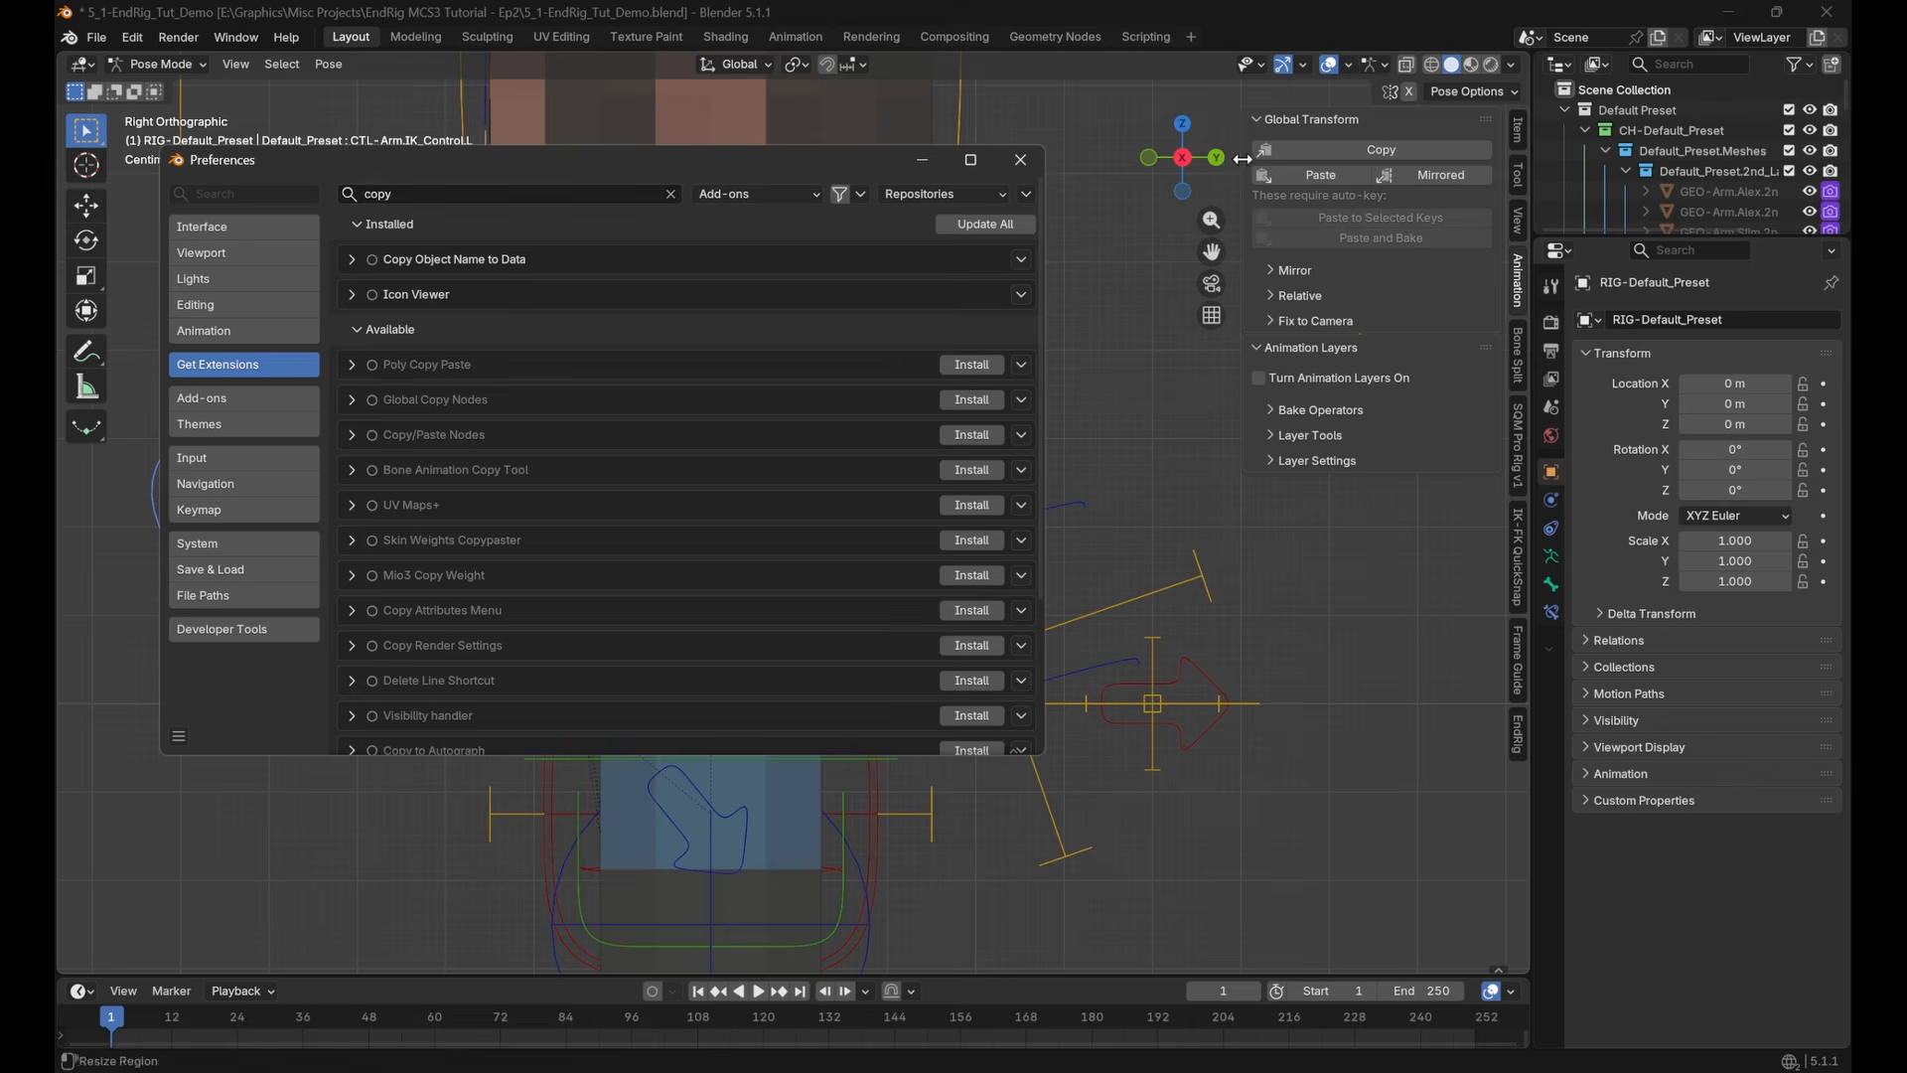
pyautogui.click(1022, 159)
pyautogui.keyDown('shift'); pyautogui.moveTo(898, 326); pyautogui.dragTo(958, 342, button='middle'); pyautogui.keyUp('shift')
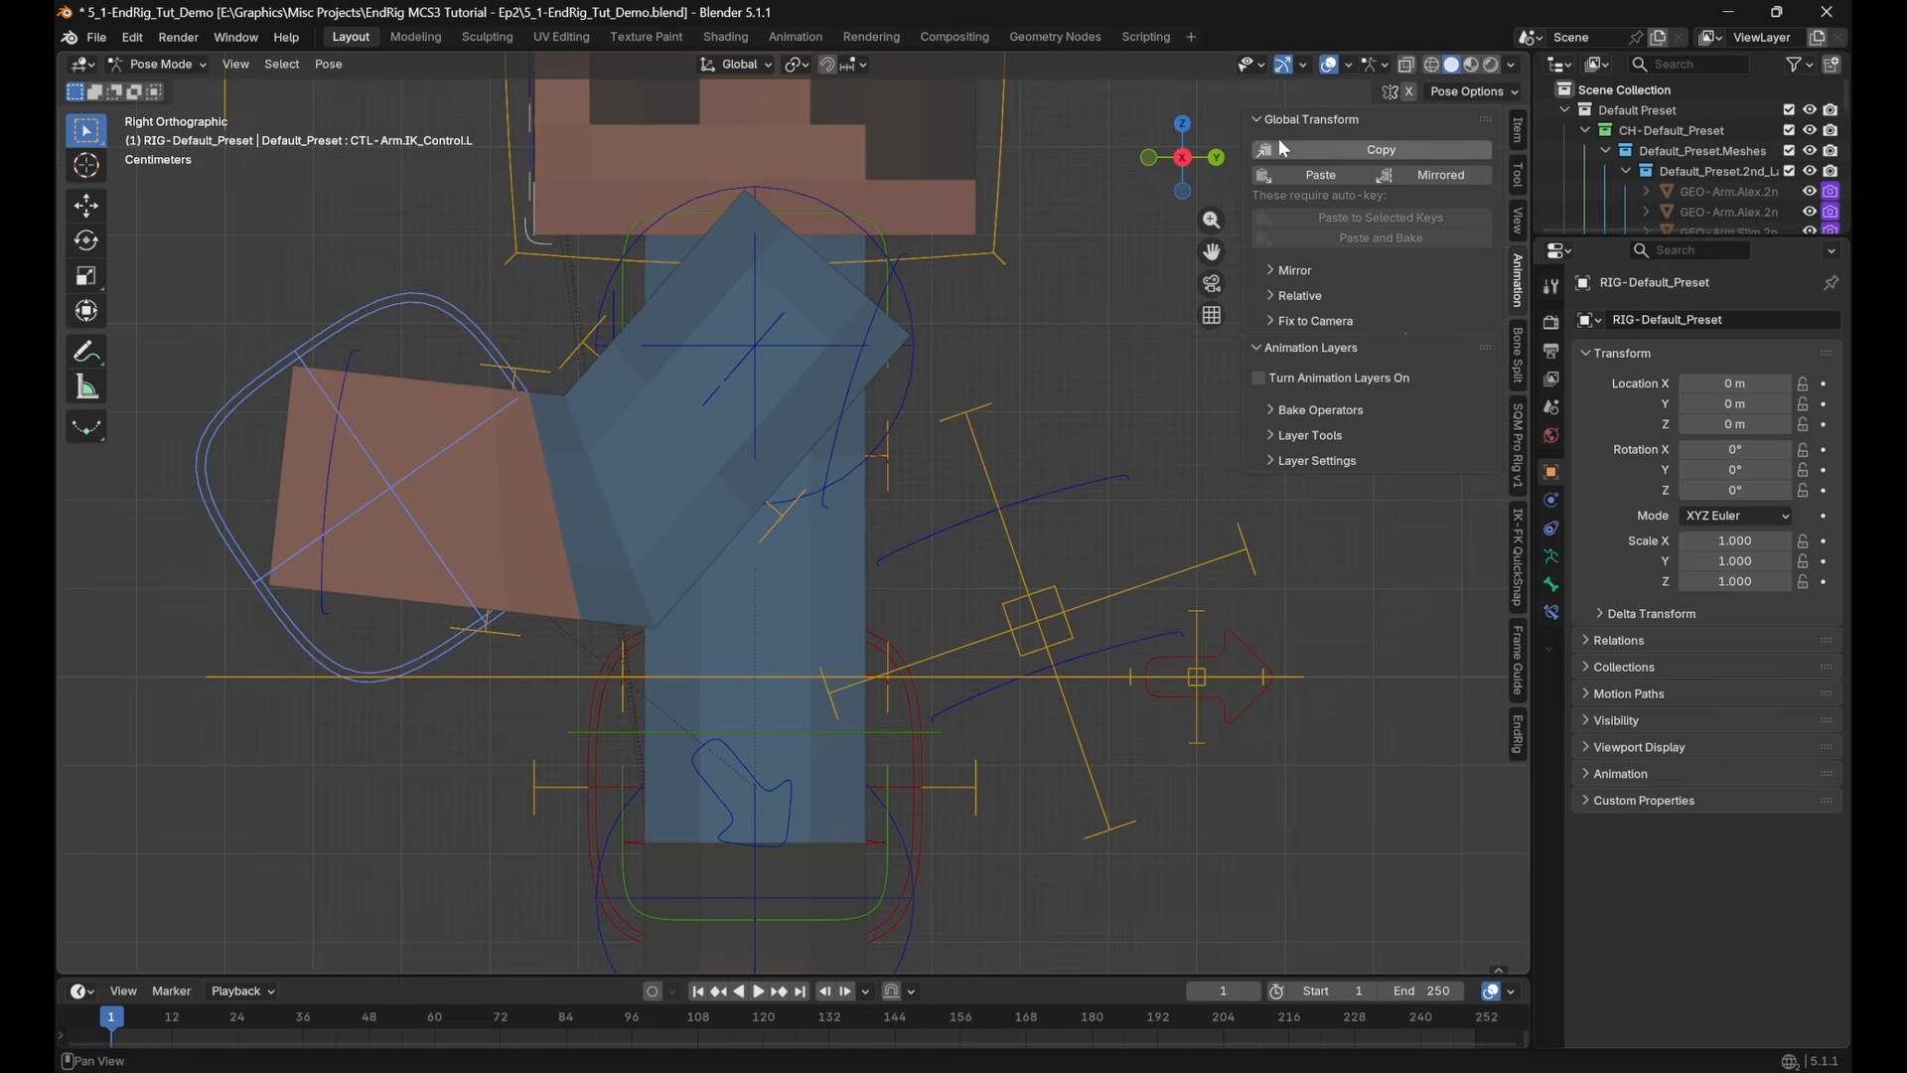
pyautogui.keyDown('shift'); pyautogui.moveTo(1002, 268); pyautogui.dragTo(961, 279, button='middle'); pyautogui.keyUp('shift')
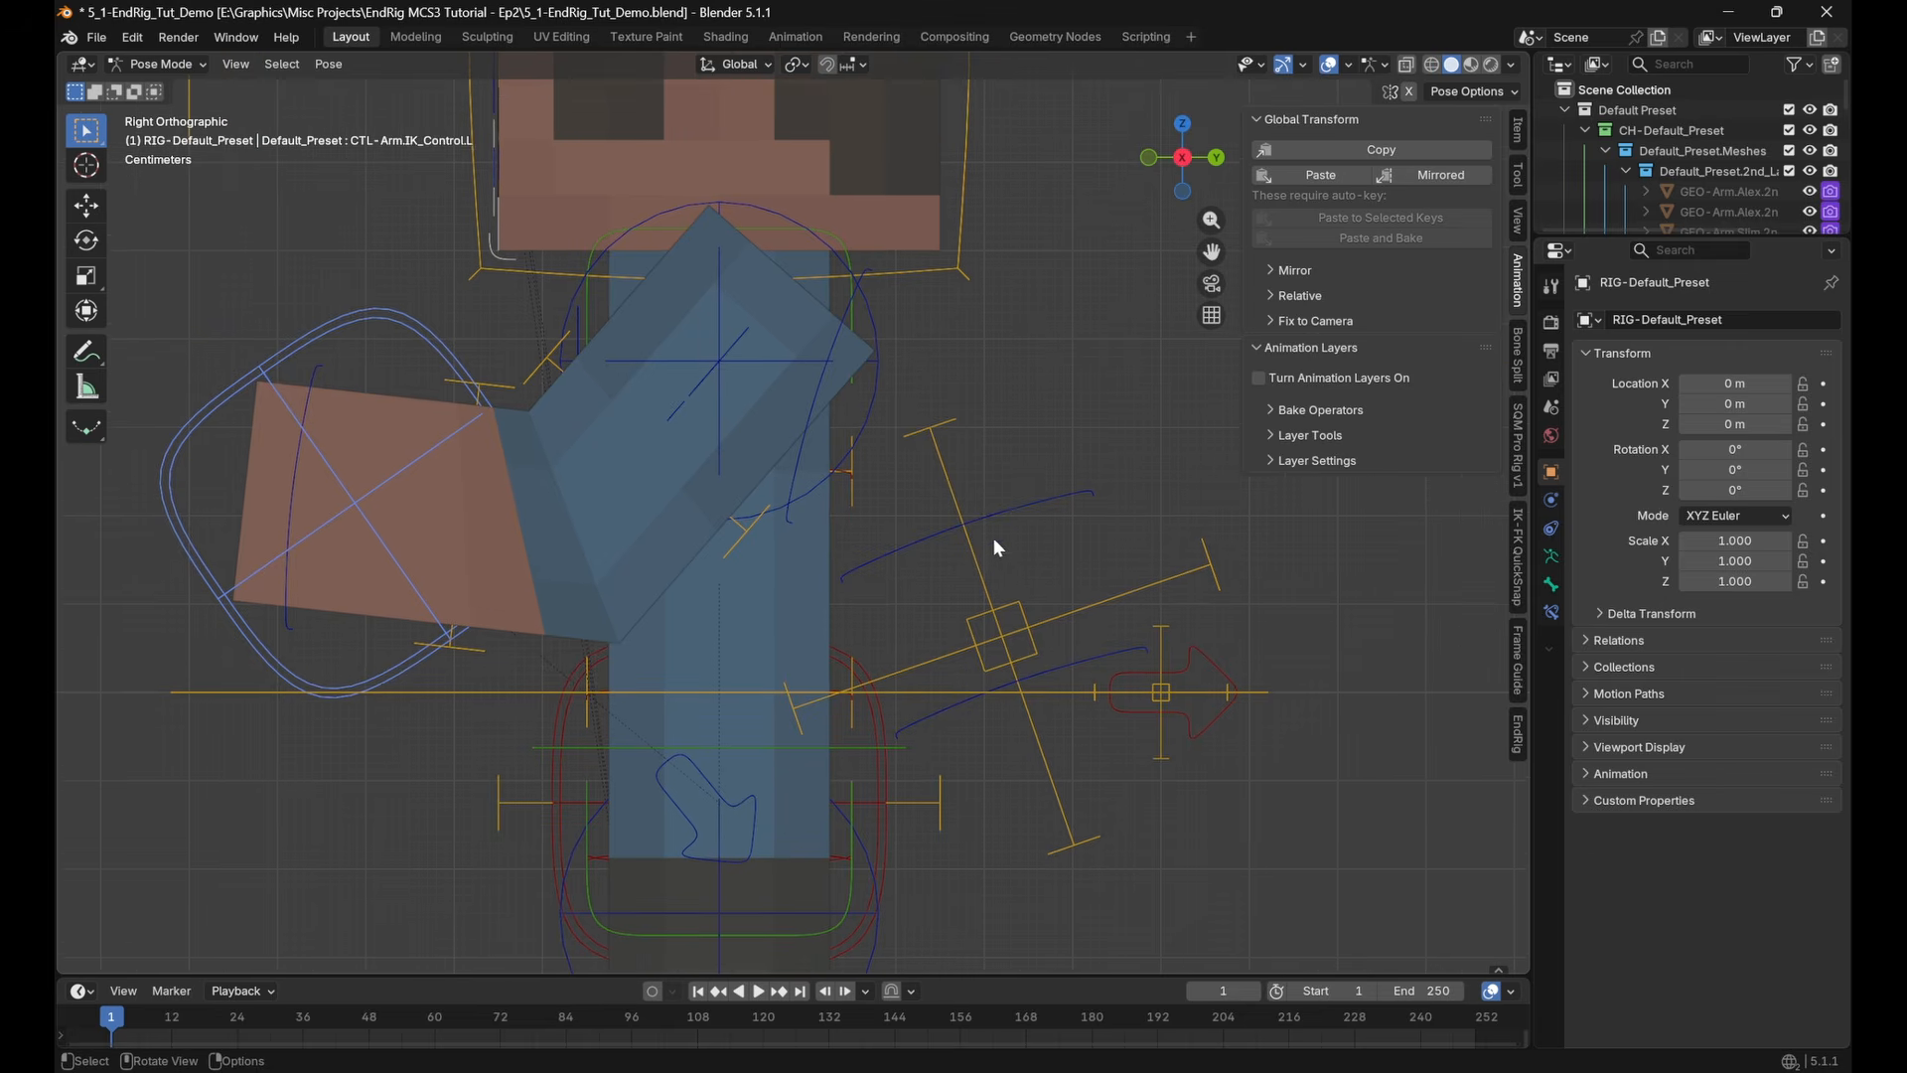
# Copy the global transform of CTL-Arm.IK_Control.Target.L and paste it onto CTL-Arm.IK_Control.L
pyautogui.click(993, 539)
pyautogui.click(1326, 147)
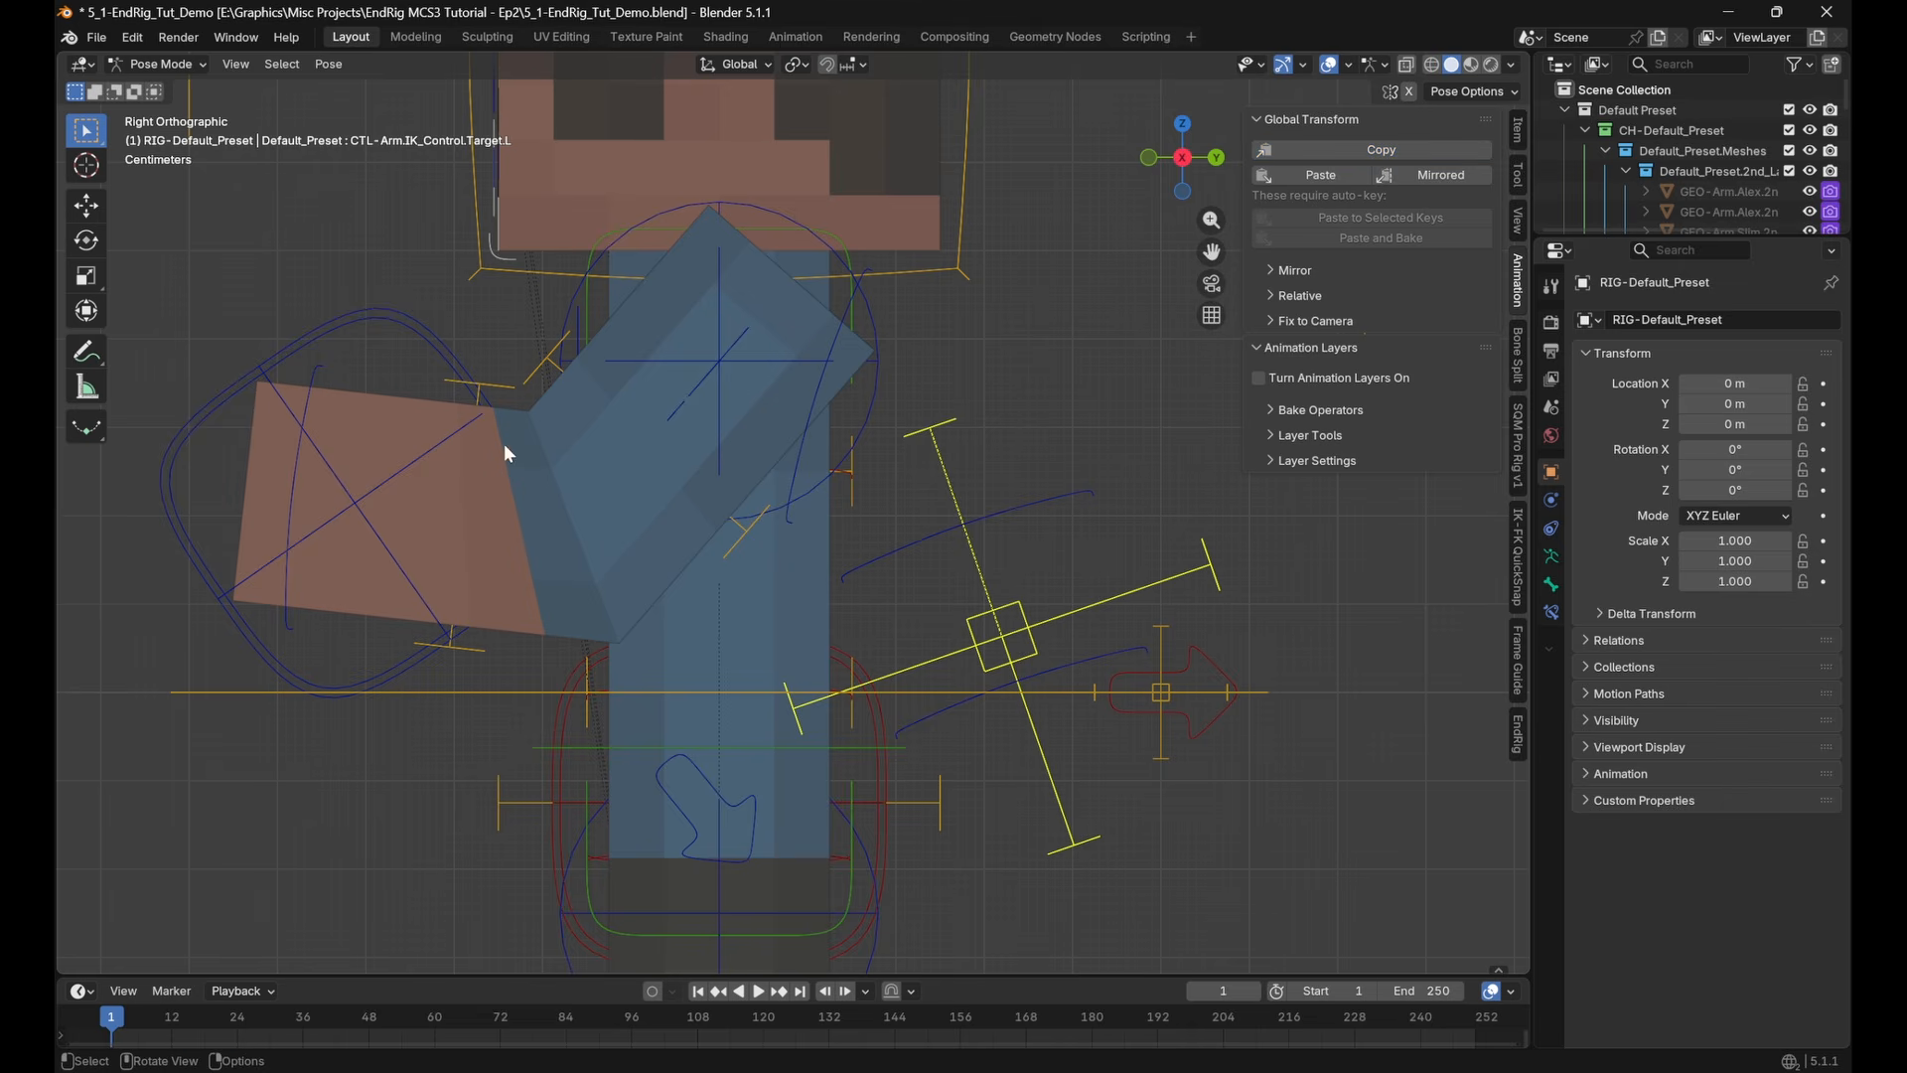
pyautogui.click(350, 320)
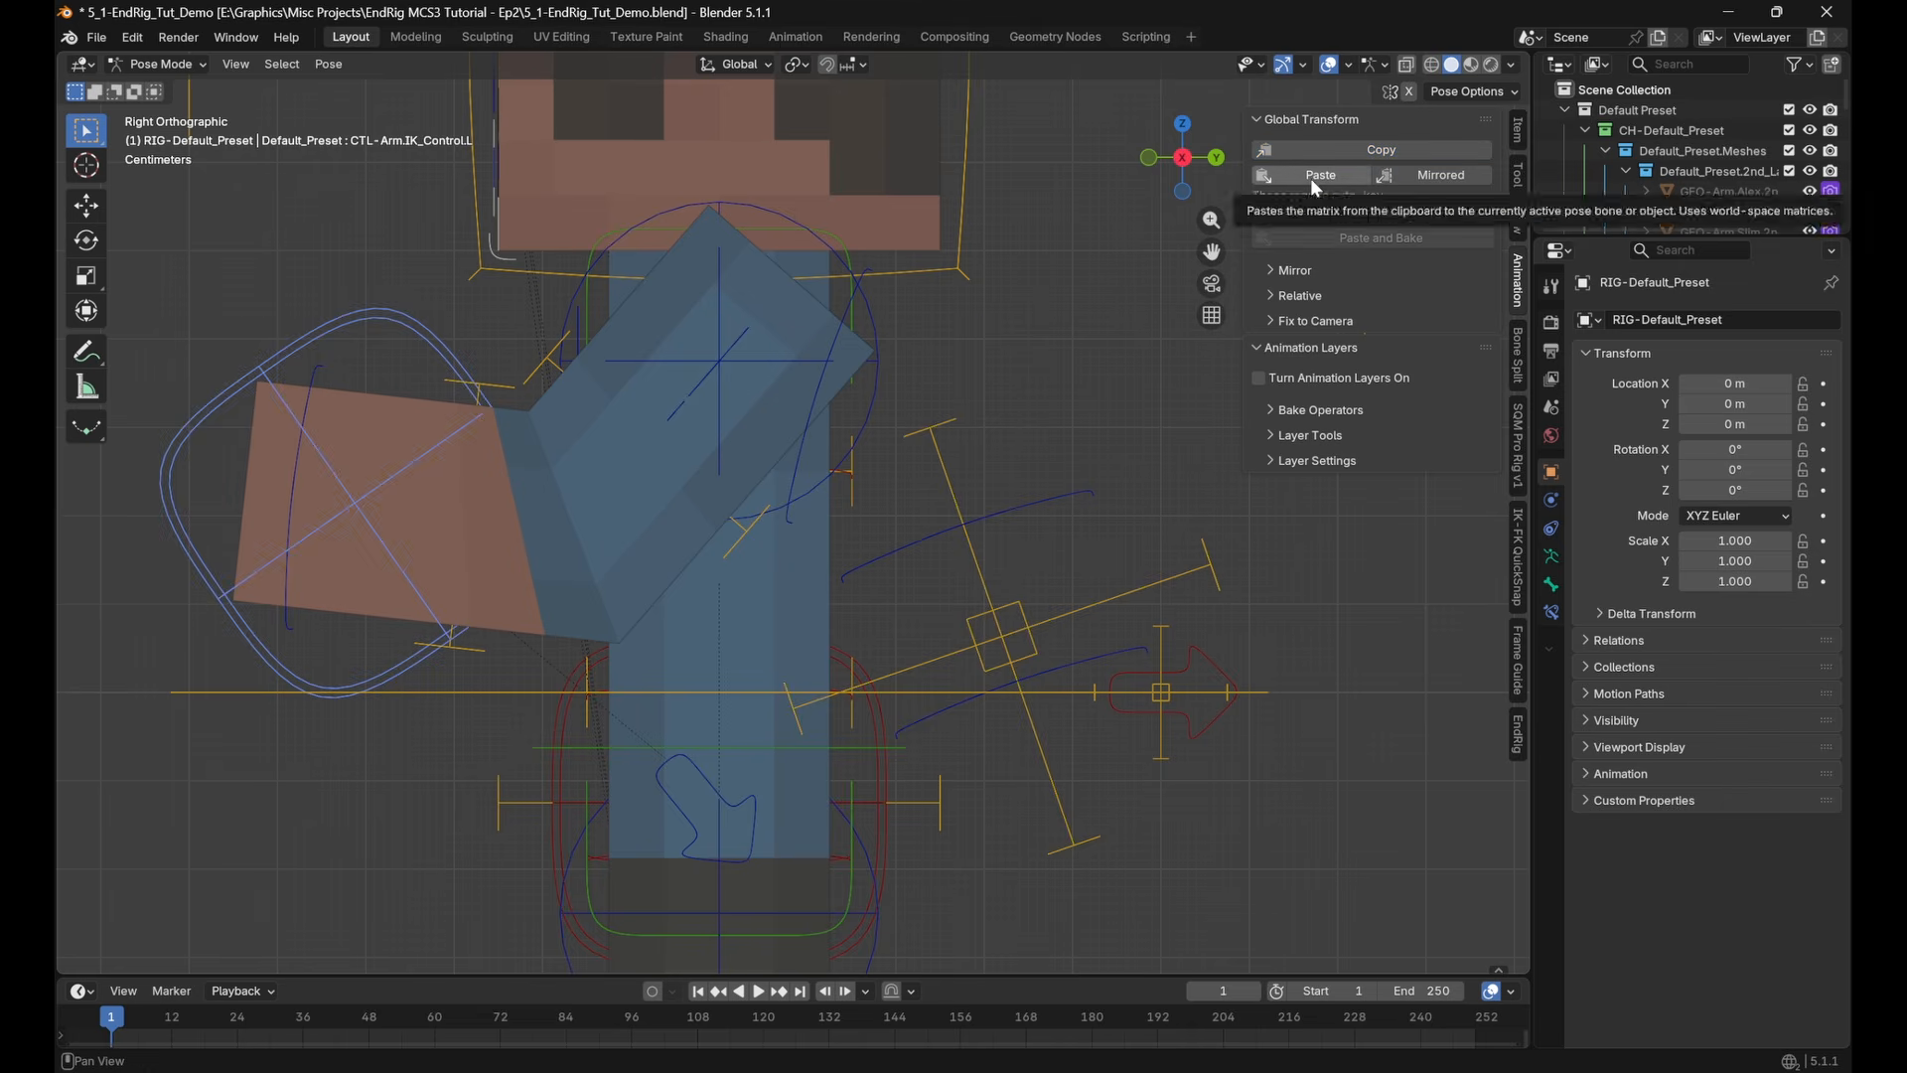
pyautogui.click(1309, 177)
pyautogui.moveTo(1002, 526)
pyautogui.keyDown('shift'); pyautogui.mouseDown(button='middle')
pyautogui.moveTo(950, 515)
pyautogui.moveTo(934, 531)
pyautogui.mouseUp(button='middle'); pyautogui.keyUp('shift')
pyautogui.keyDown('shift'); pyautogui.moveTo(993, 440); pyautogui.dragTo(795, 501, button='middle'); pyautogui.keyUp('shift')
pyautogui.moveTo(988, 483)
pyautogui.keyDown('shift'); pyautogui.mouseDown(button='middle')
pyautogui.moveTo(916, 520)
pyautogui.moveTo(1090, 518)
pyautogui.moveTo(1003, 526)
pyautogui.mouseUp(button='middle'); pyautogui.keyUp('shift')
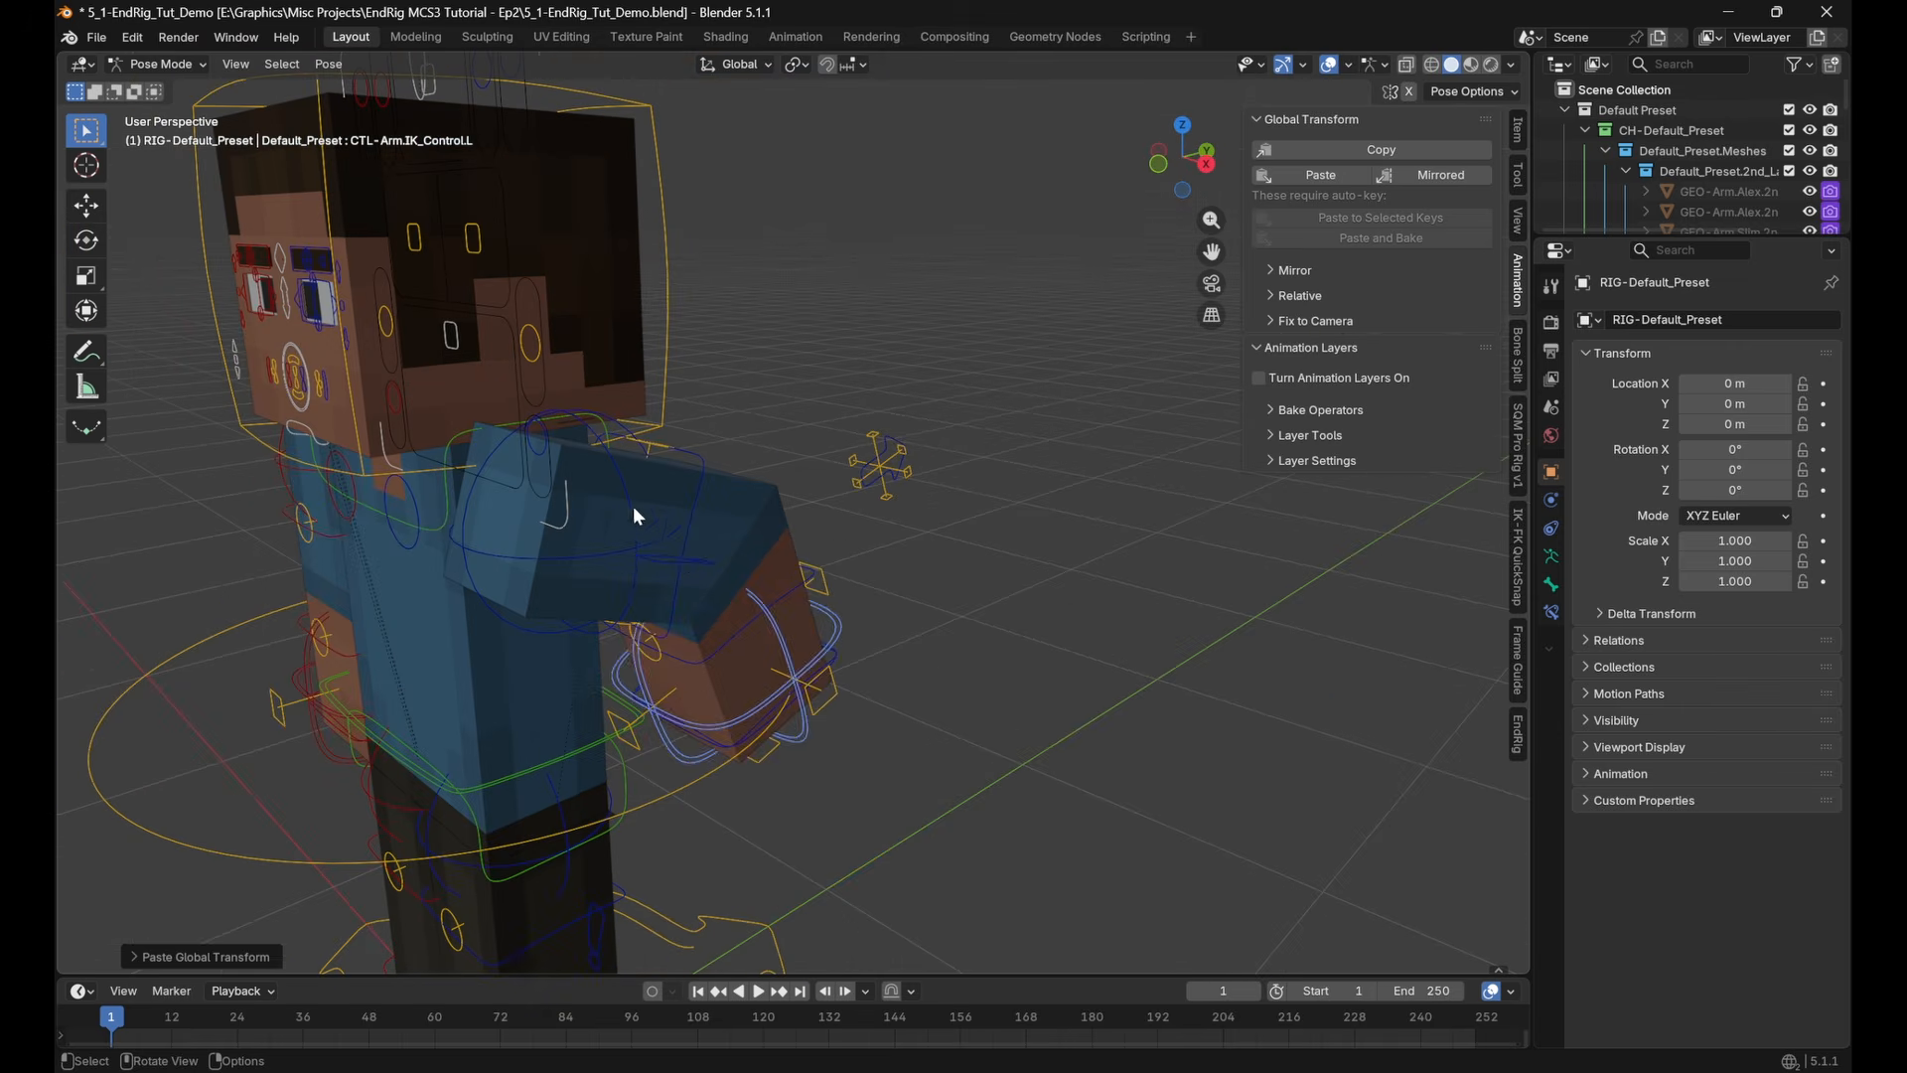
# Set the Pole Parent of CTL-Arm.Settings.L to Flip Bone
pyautogui.click(682, 560)
pyautogui.keyDown('ctrl'); pyautogui.scroll(3, 1501, 199); pyautogui.keyUp('ctrl')
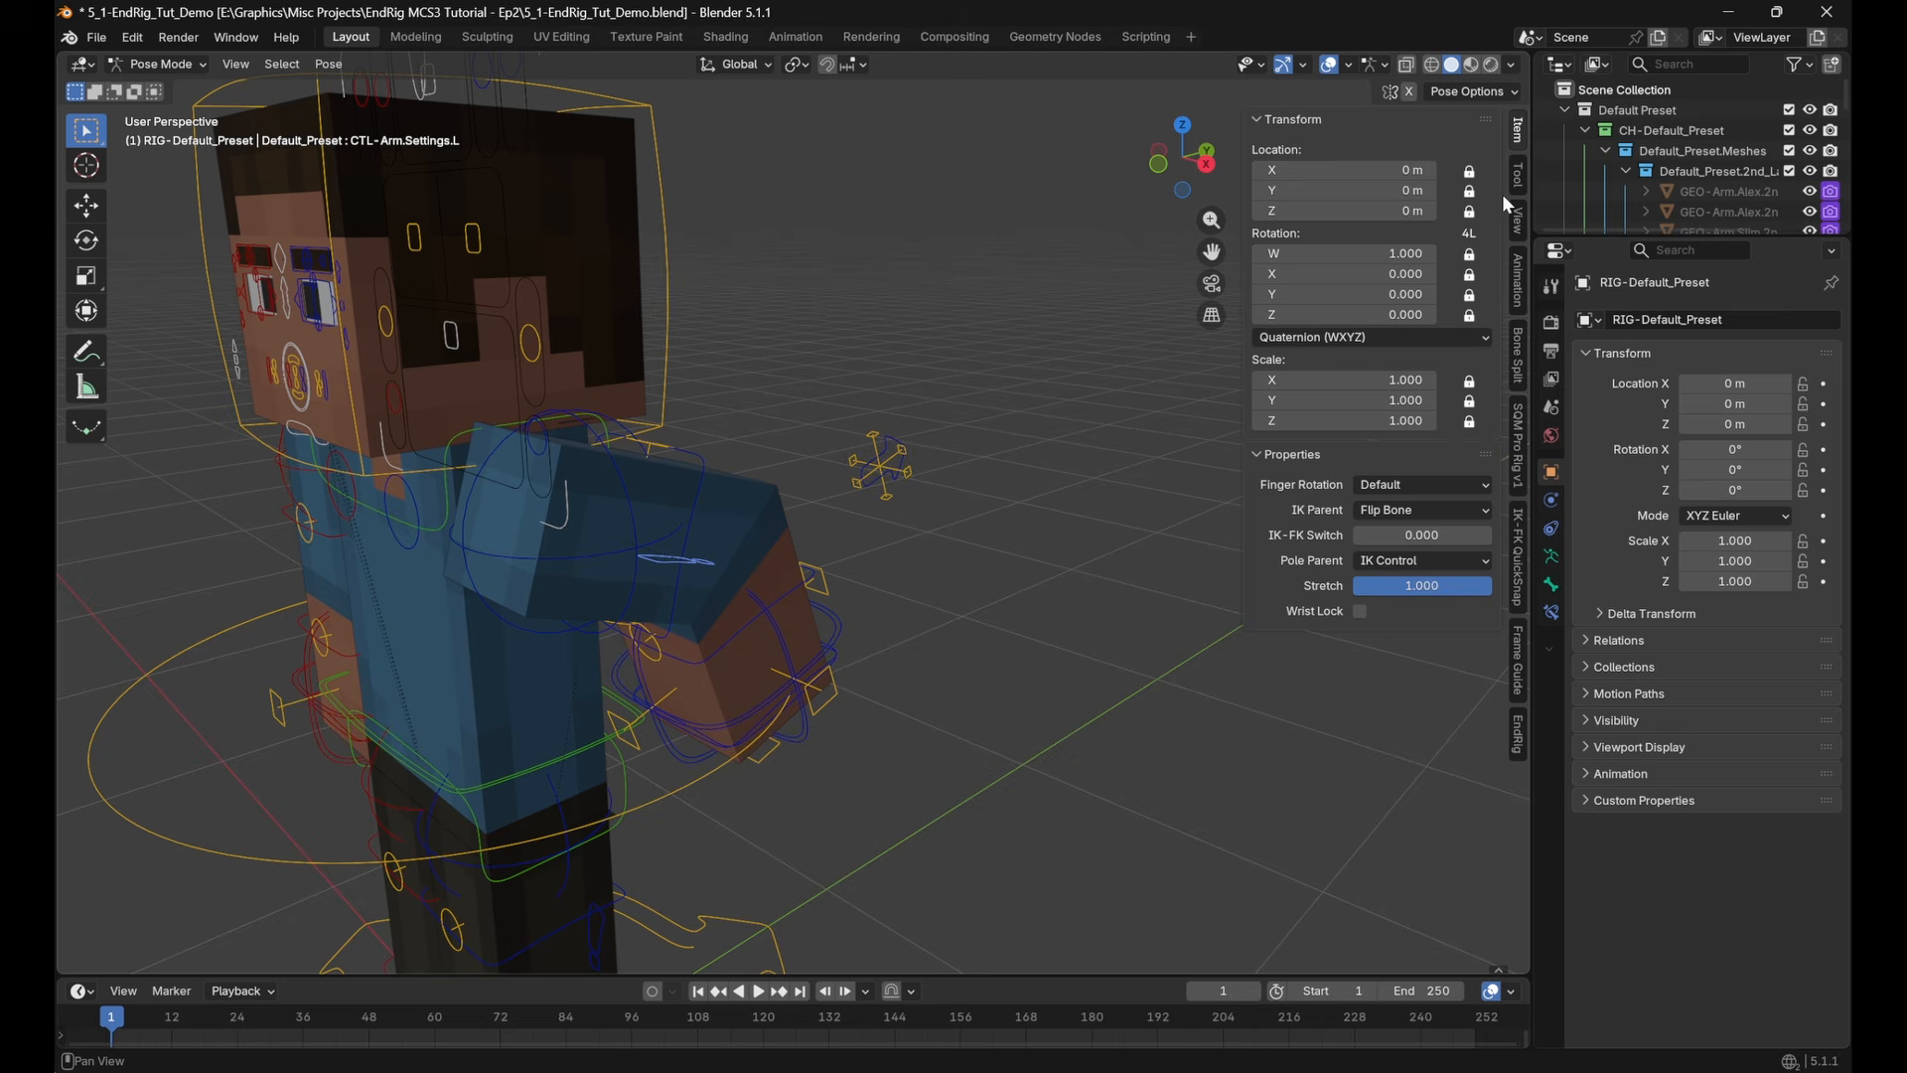
pyautogui.click(1414, 560)
pyautogui.click(1417, 614)
pyautogui.moveTo(1192, 620); pyautogui.dragTo(924, 648, button='middle')
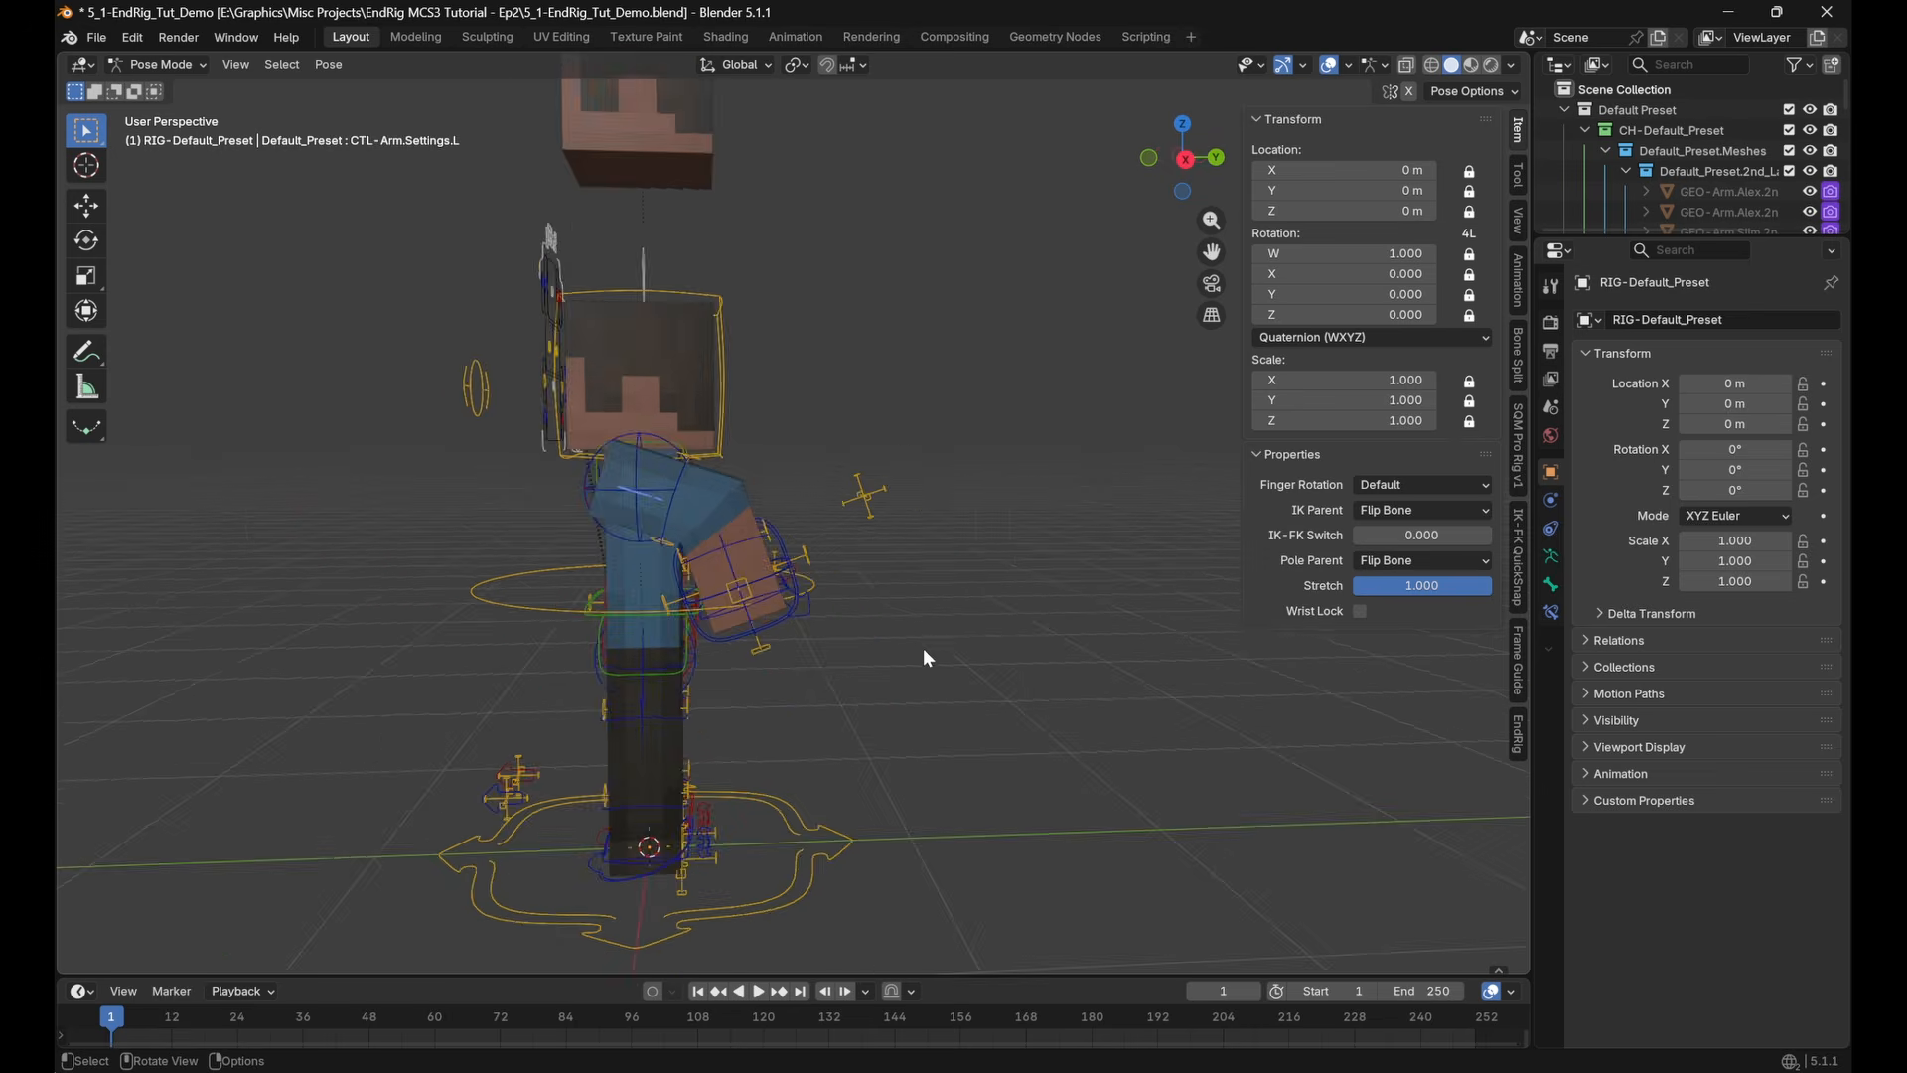
# Copy the global transform of CTL-Arm.IK_Pole.Target.L and paste it onto CTL-Arm.IK_Pole.L
pyautogui.scroll(4, 928, 648)
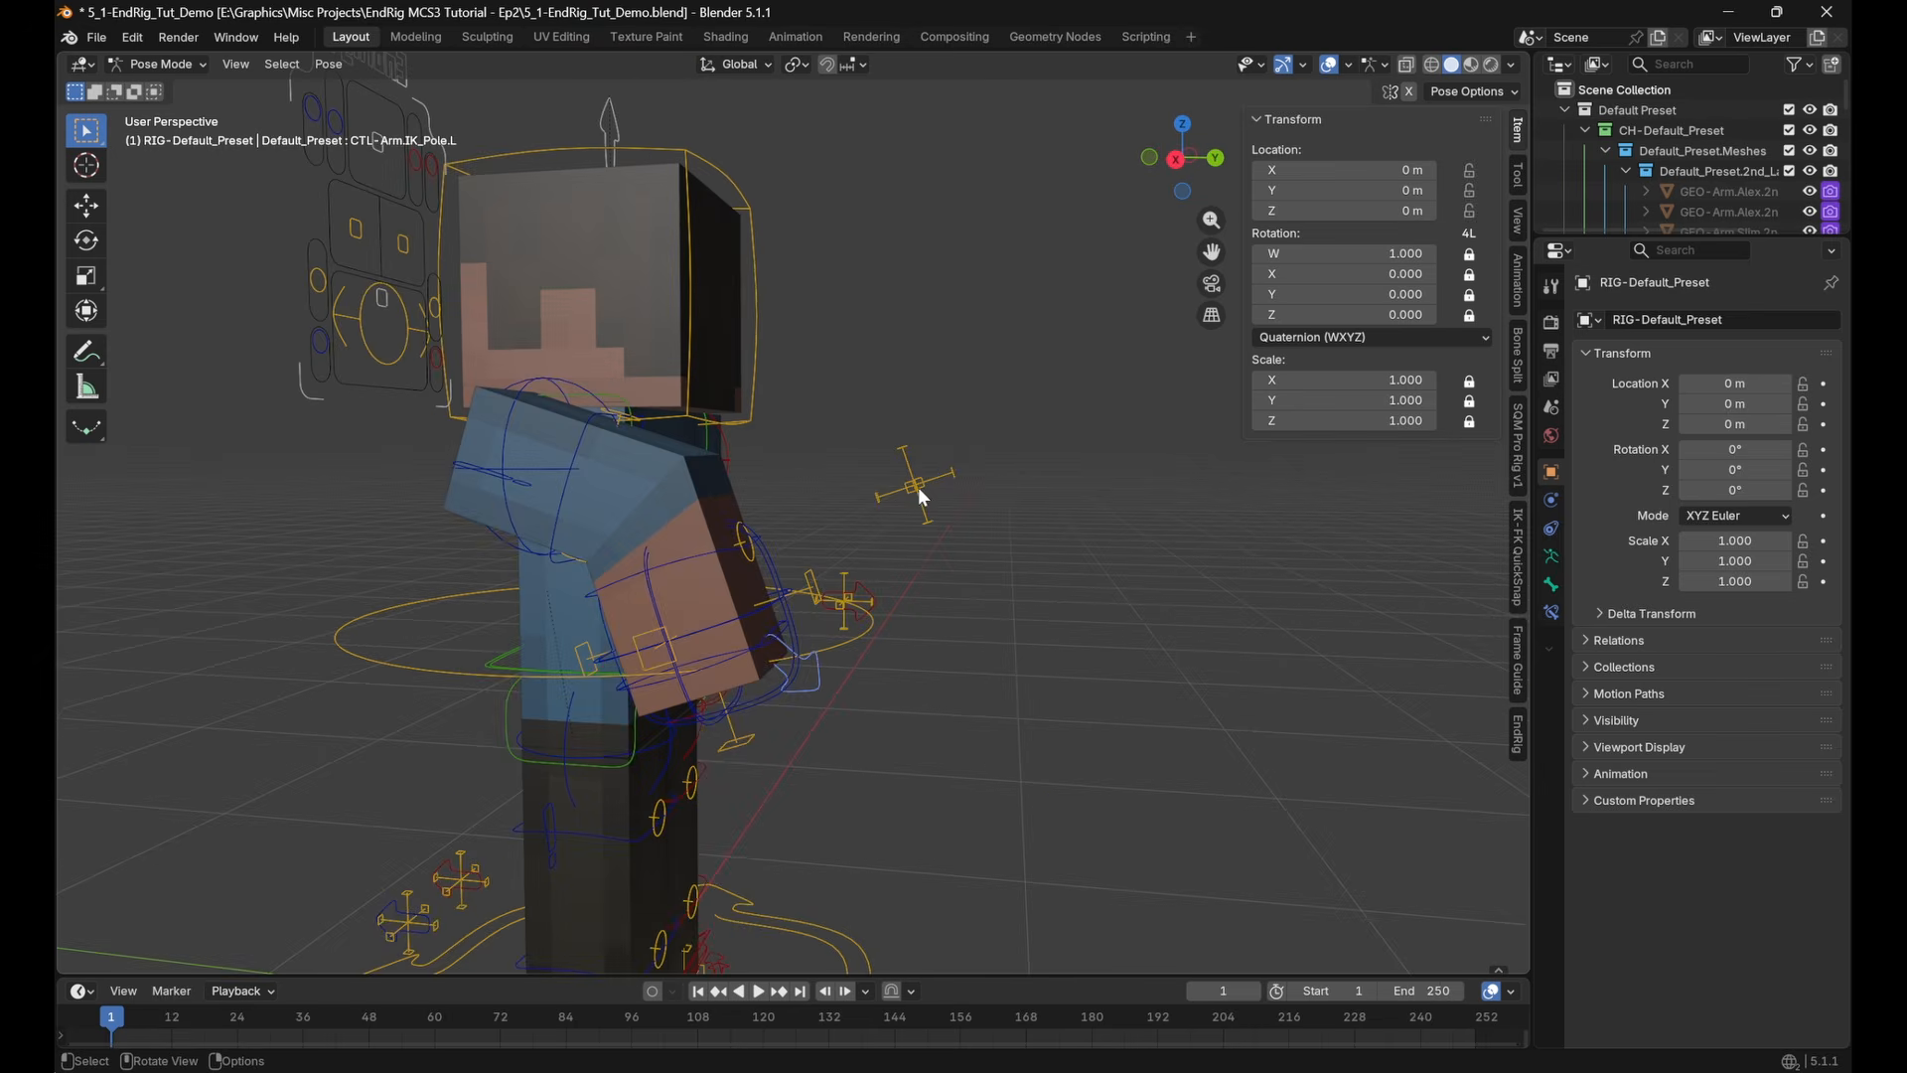
pyautogui.click(916, 487)
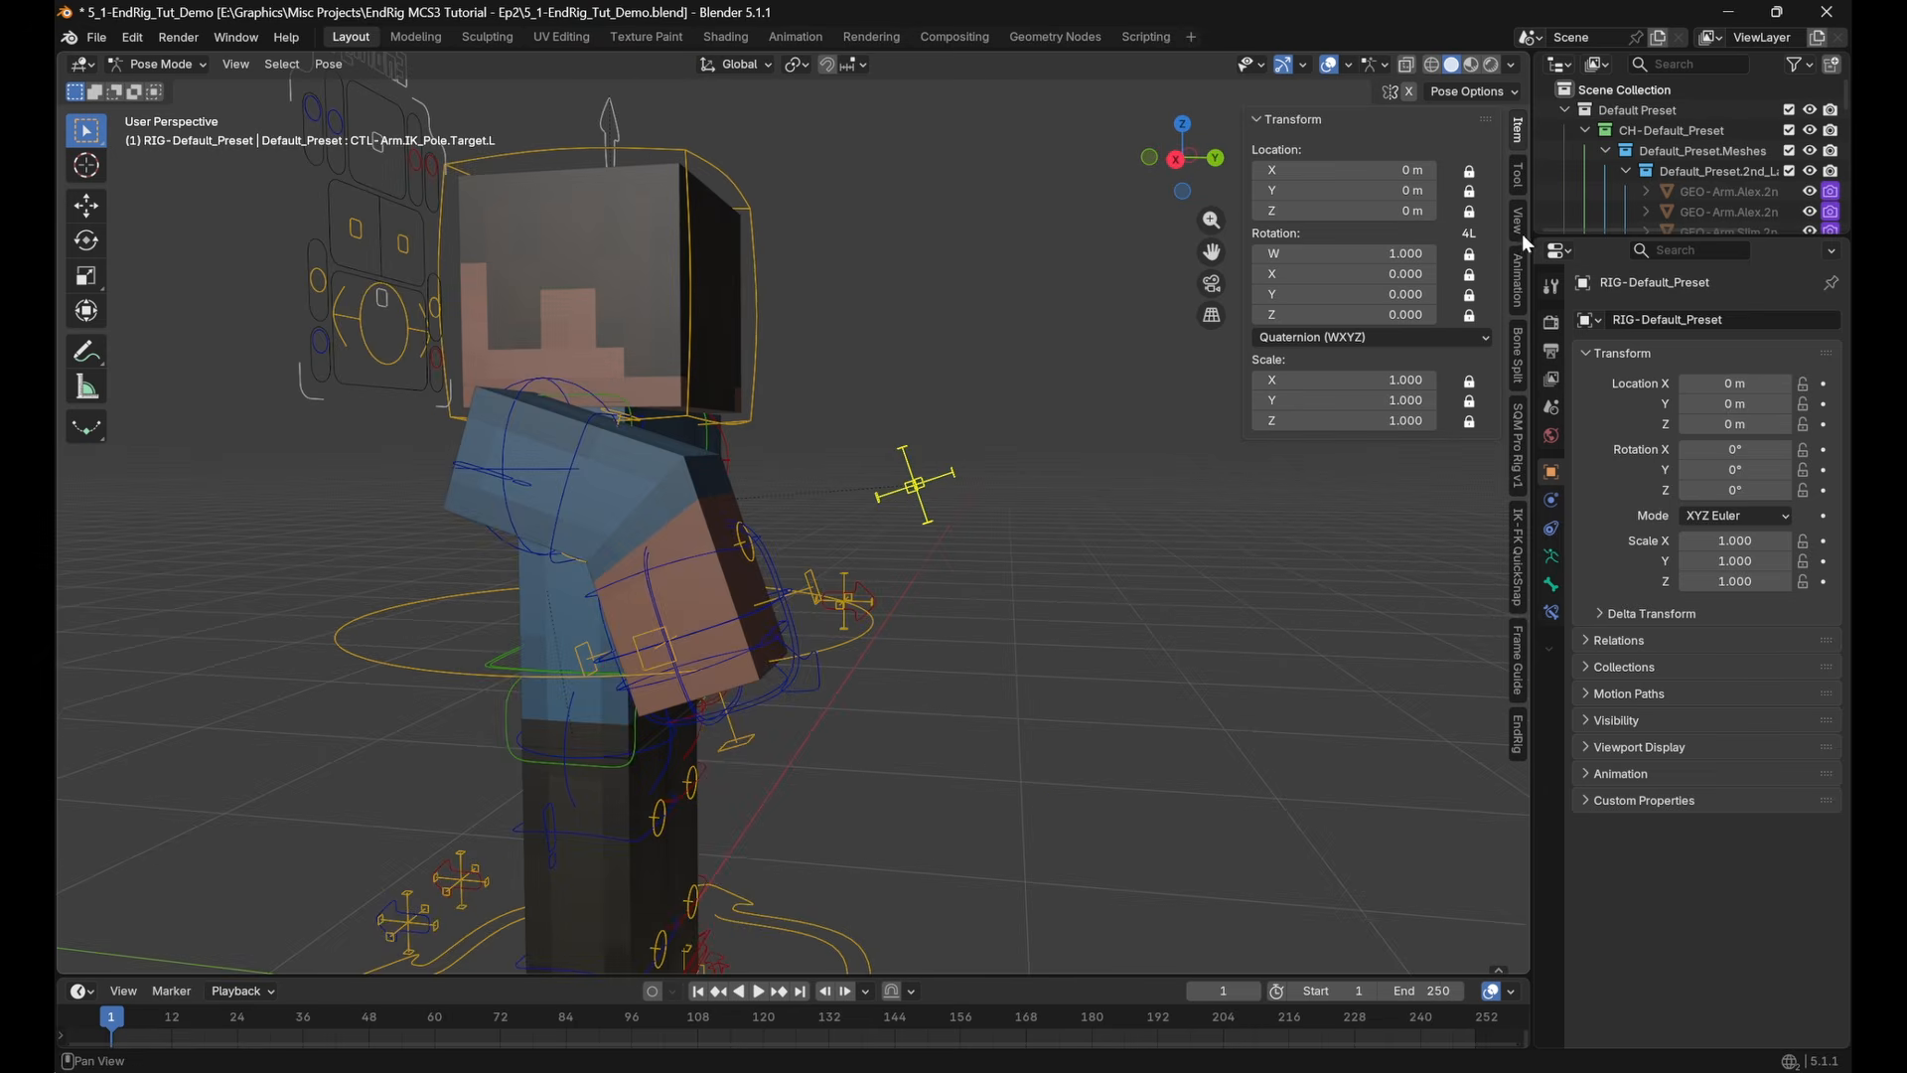
pyautogui.click(1520, 178)
pyautogui.click(1519, 263)
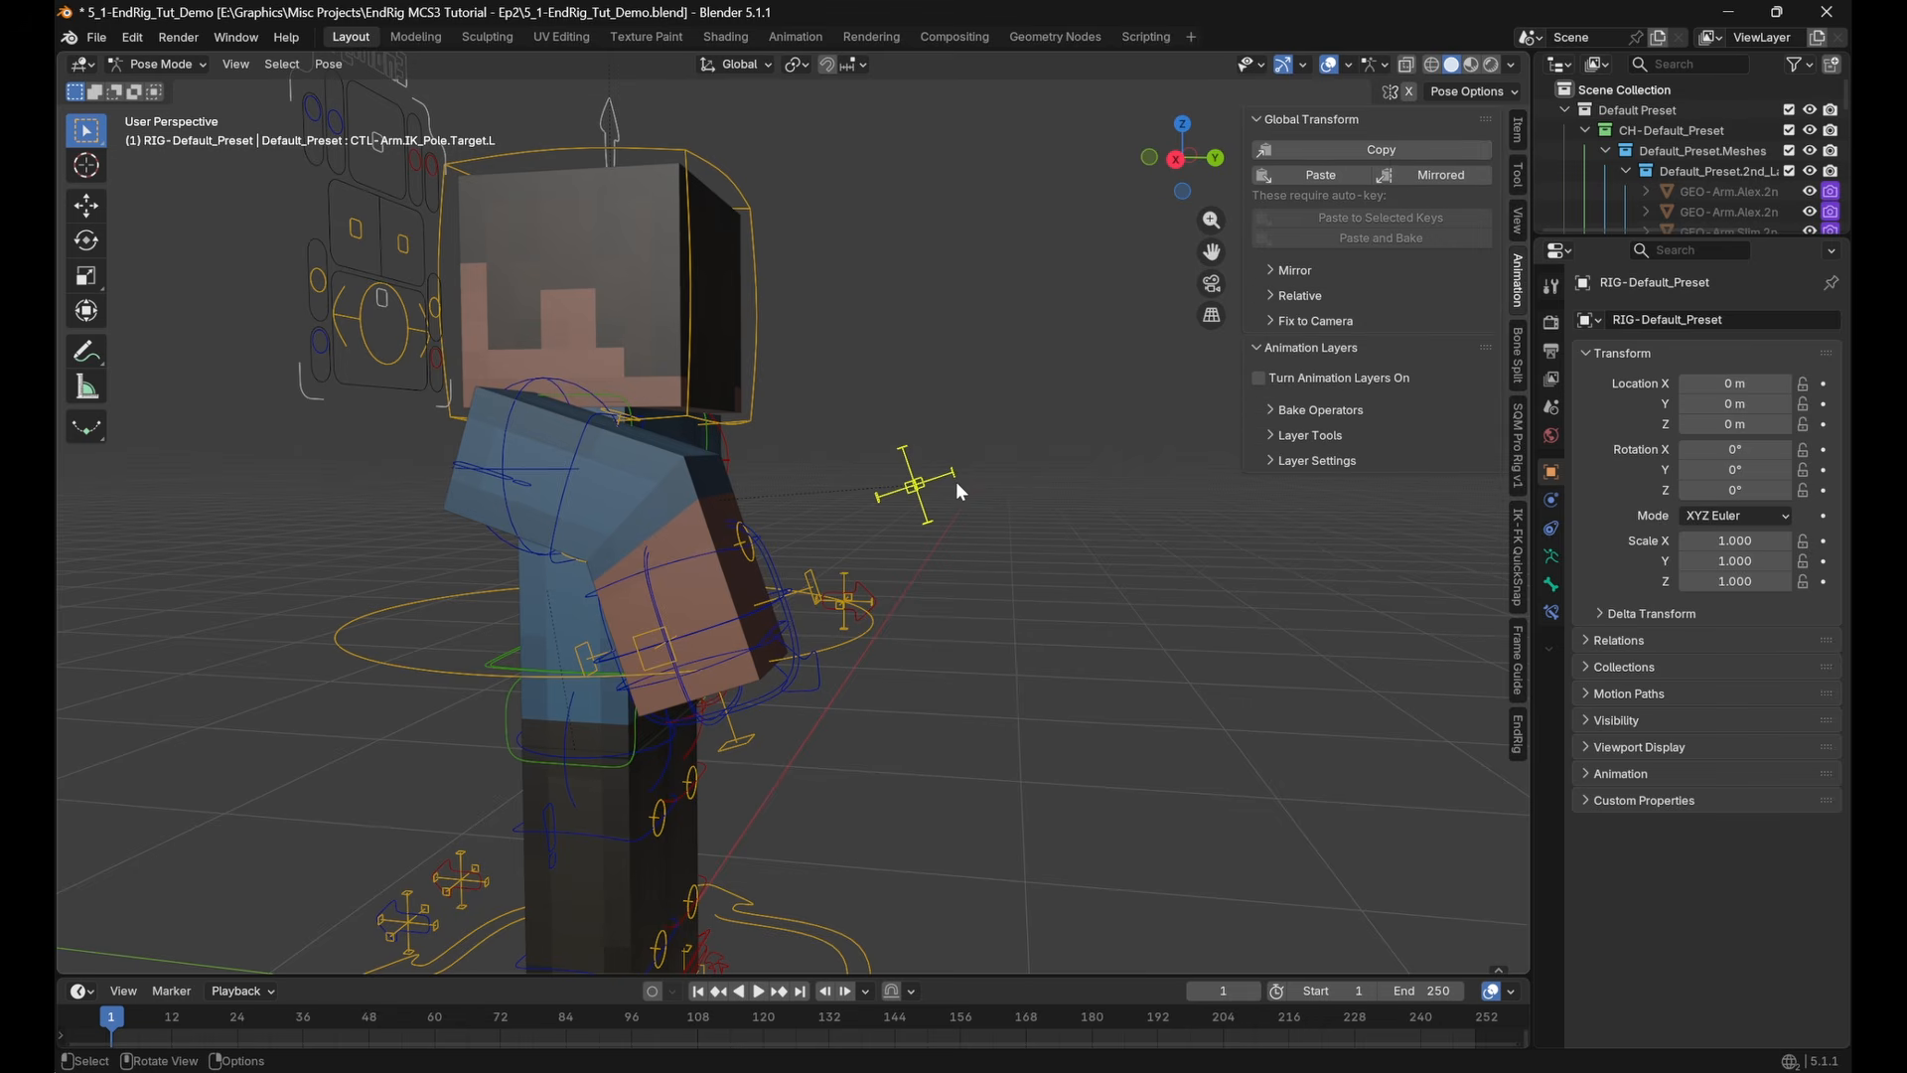
pyautogui.moveTo(958, 484)
pyautogui.mouseDown(button='middle')
pyautogui.moveTo(927, 488)
pyautogui.moveTo(963, 489)
pyautogui.mouseUp(button='middle')
pyautogui.click(827, 657)
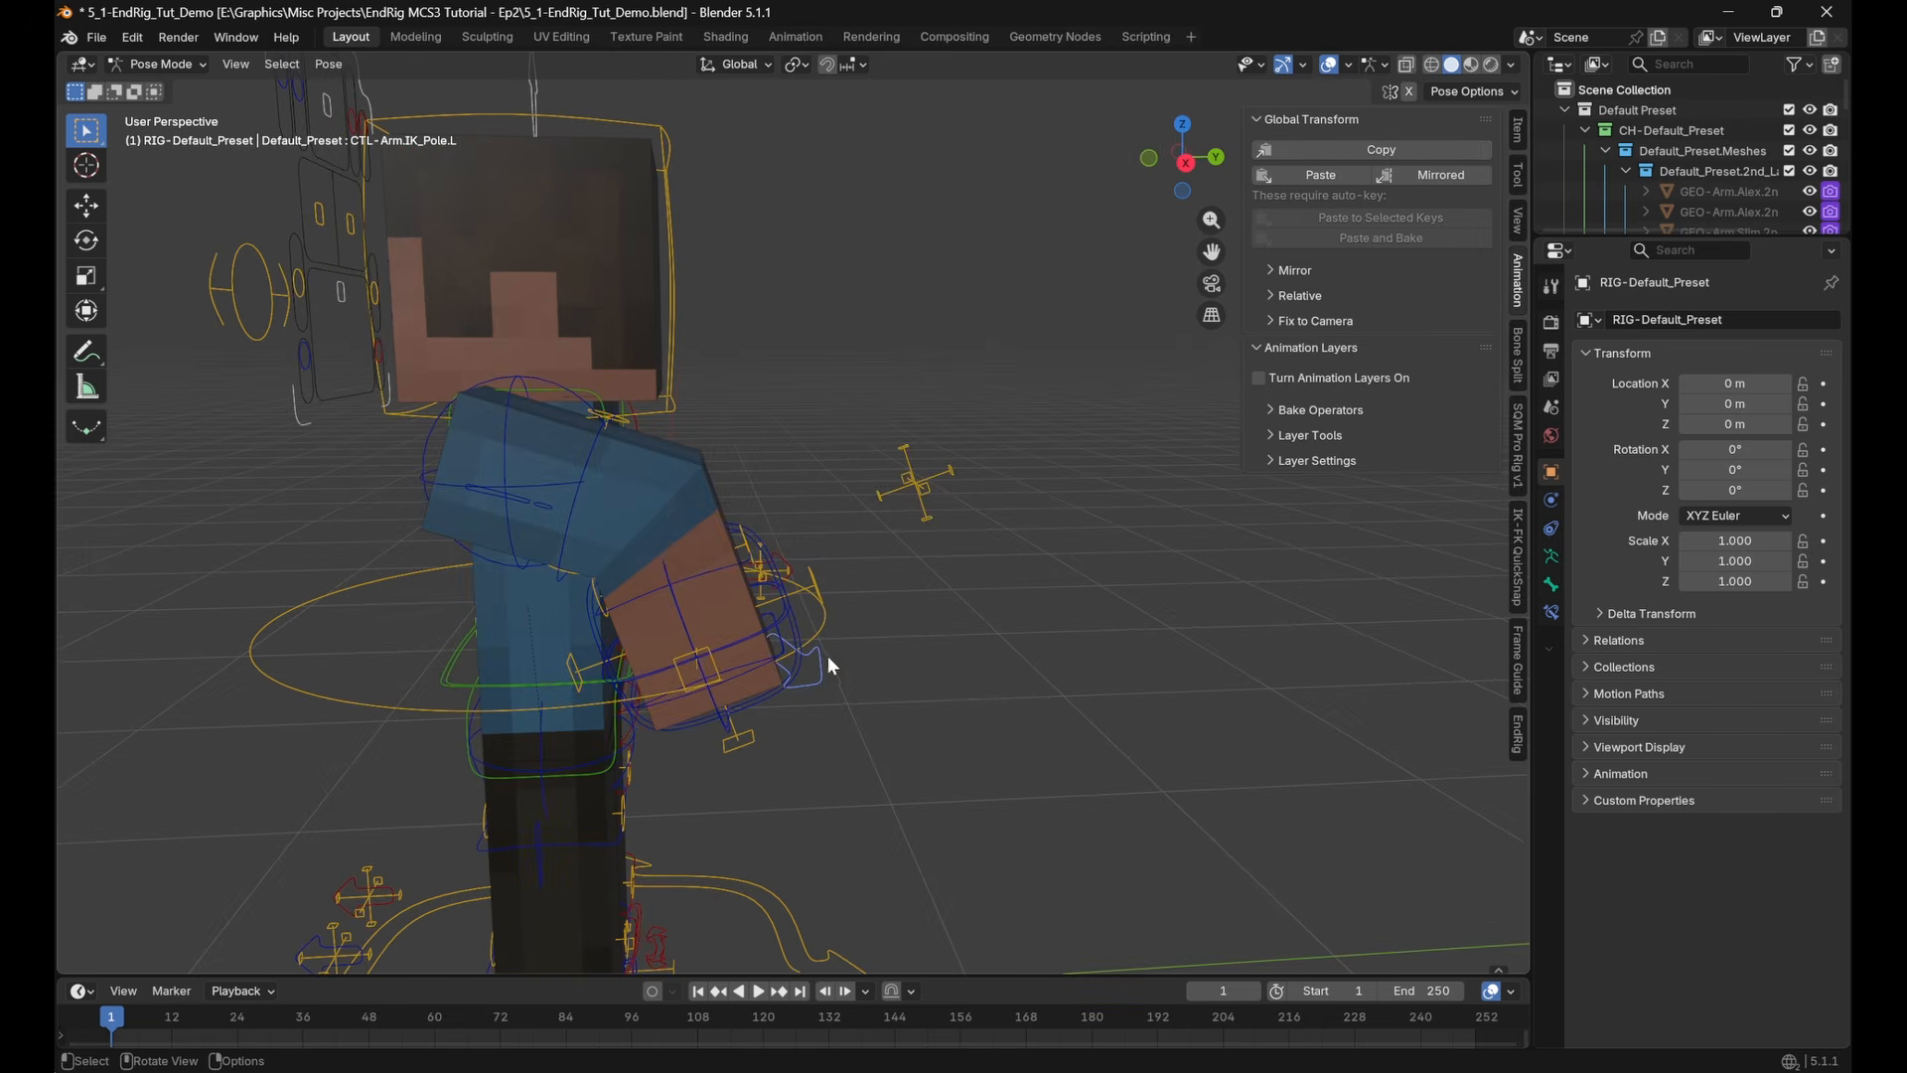
pyautogui.click(1312, 175)
pyautogui.moveTo(1170, 294); pyautogui.dragTo(1094, 410, button='middle')
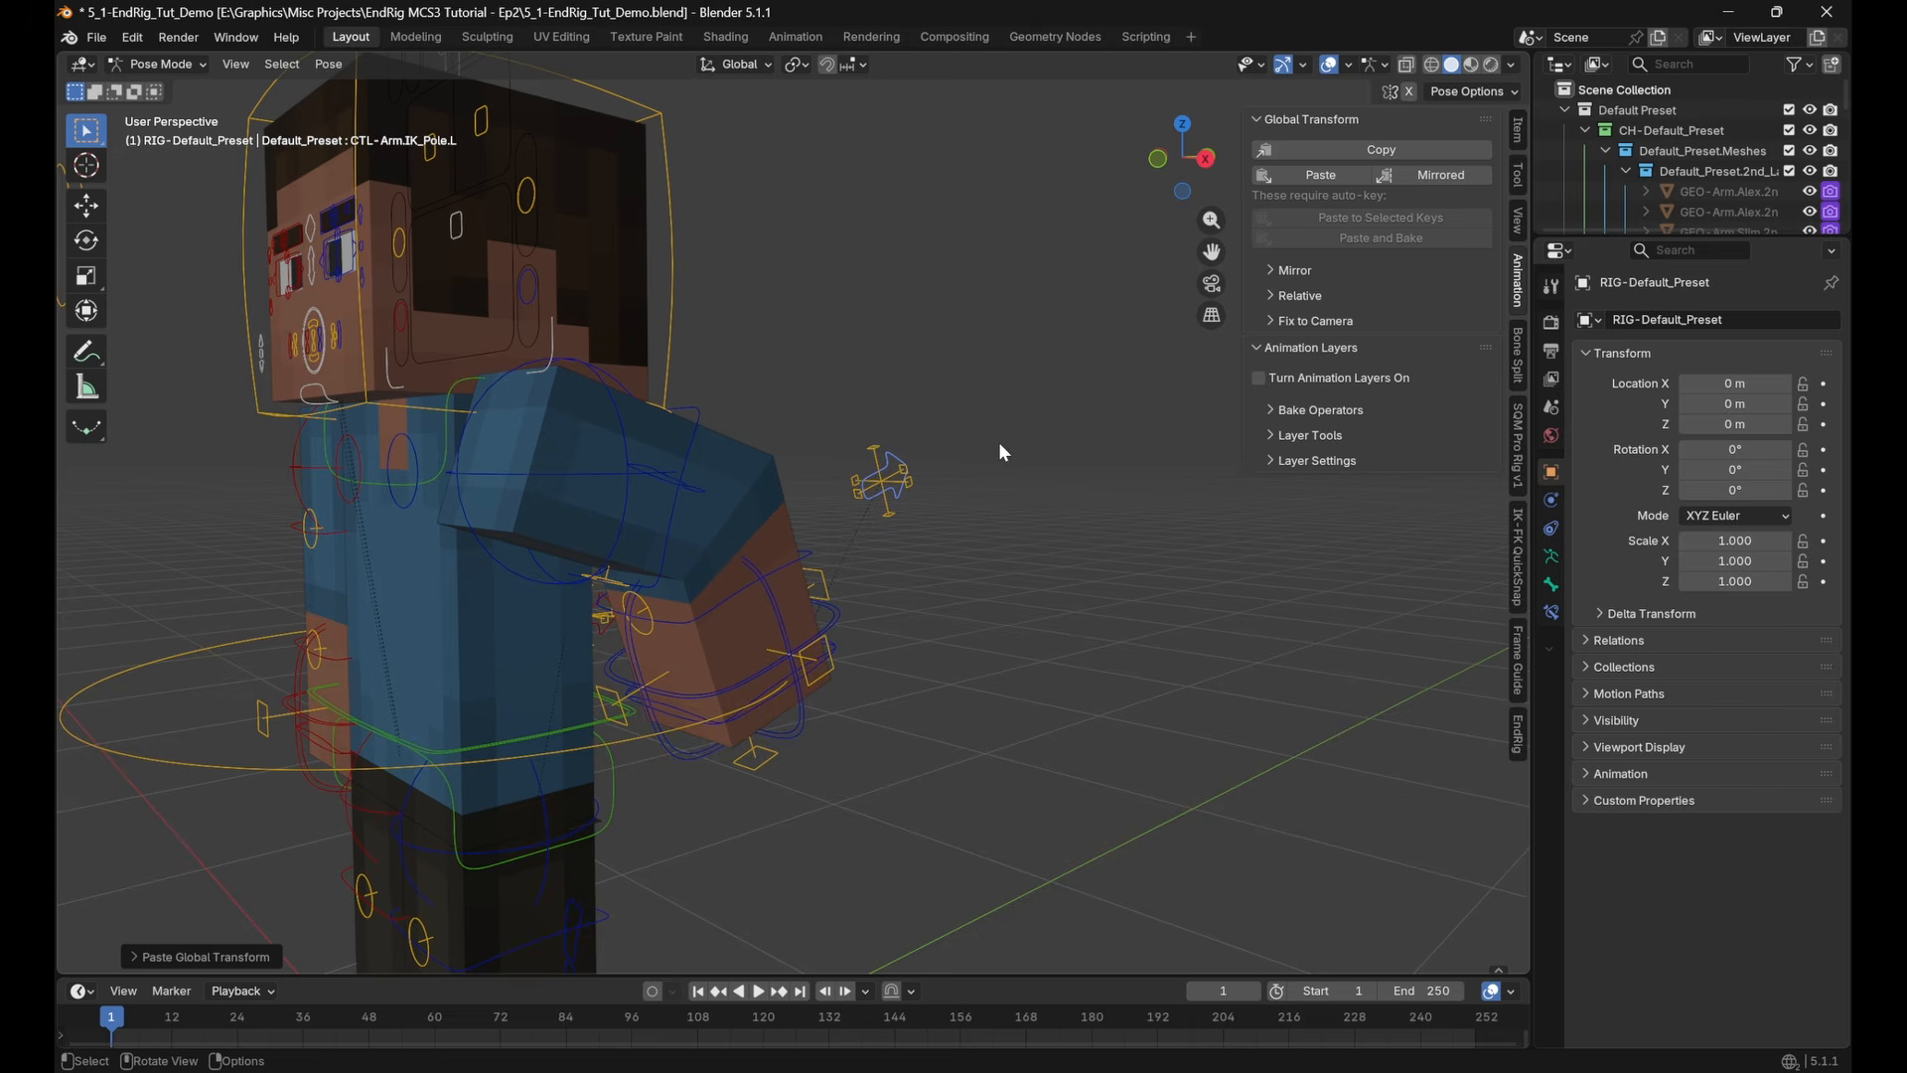
# Undo the last pasted transform, and reset all of the rig's pose bones to their rest pose
pyautogui.hotkey('ctrl', 'z')
pyautogui.scroll(-3, 880, 451)
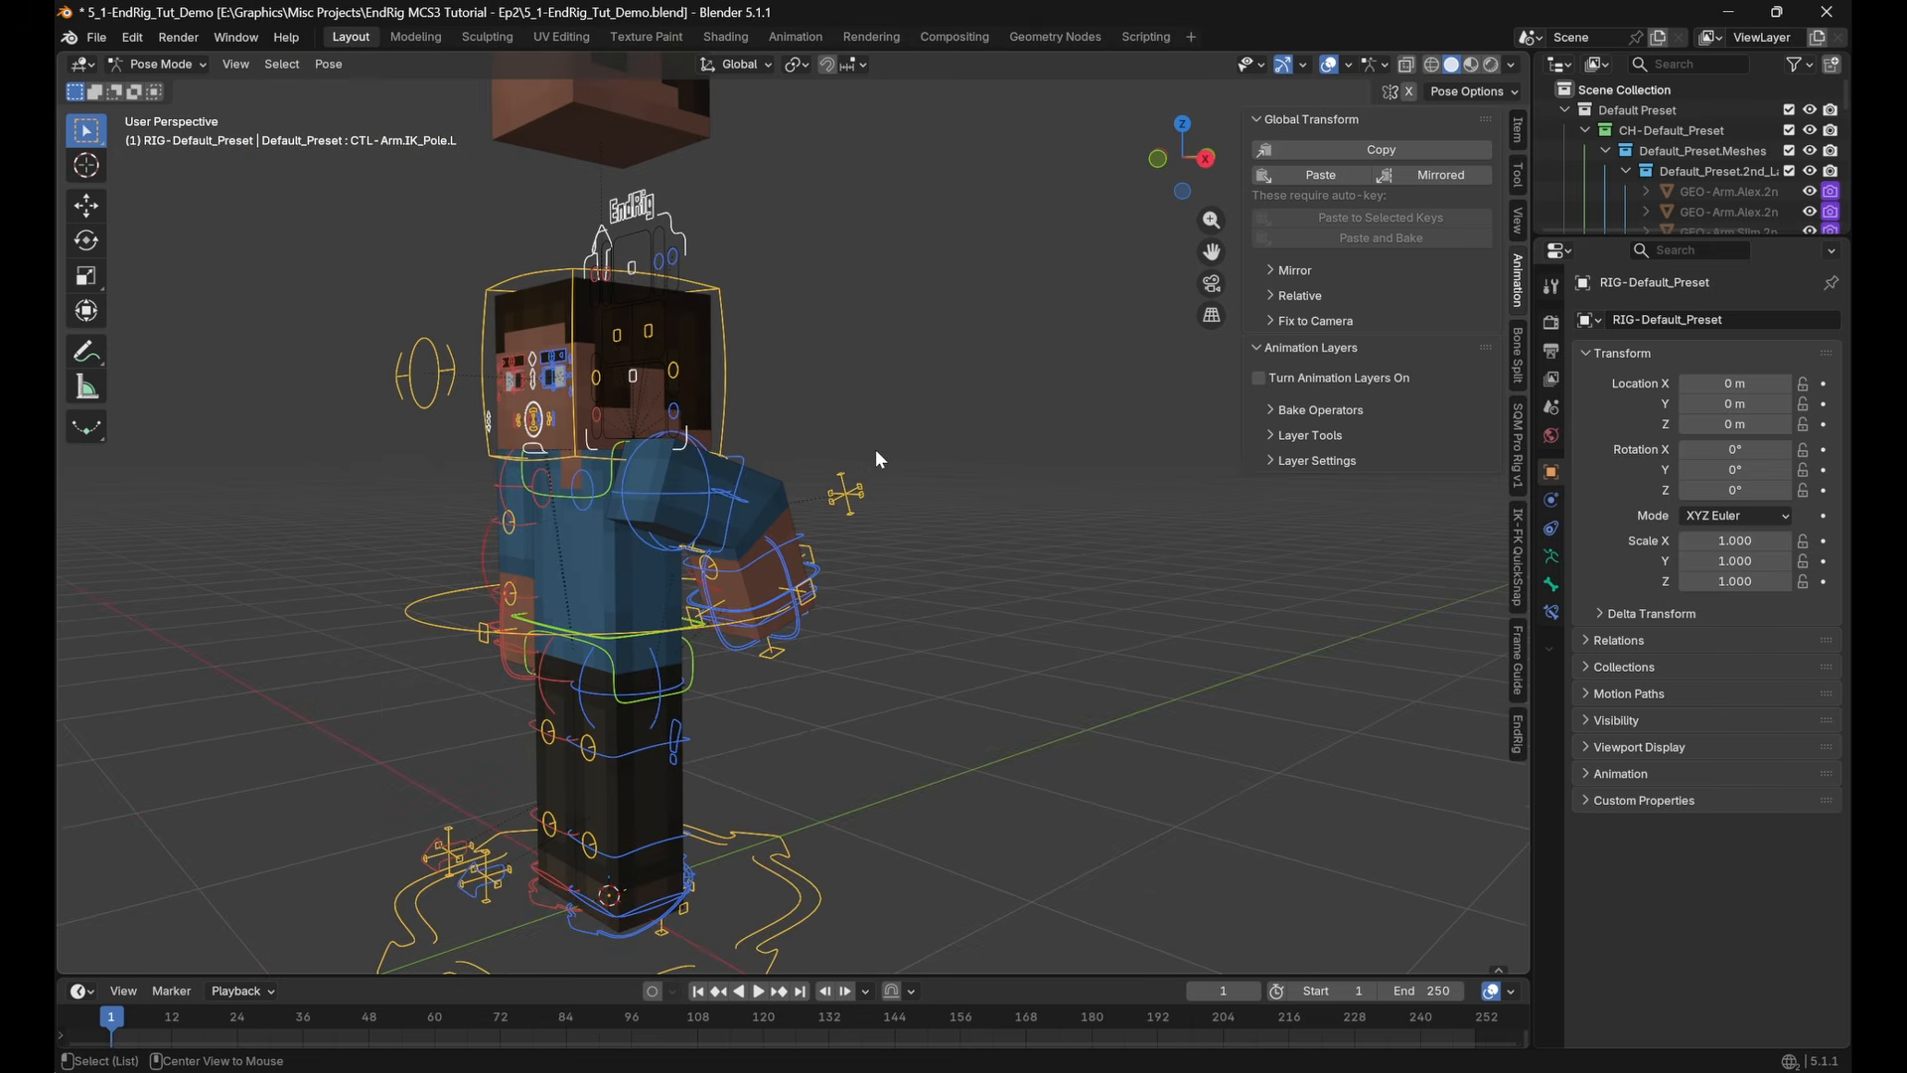
pyautogui.moveTo(771, 496); pyautogui.dragTo(741, 491, button='middle')
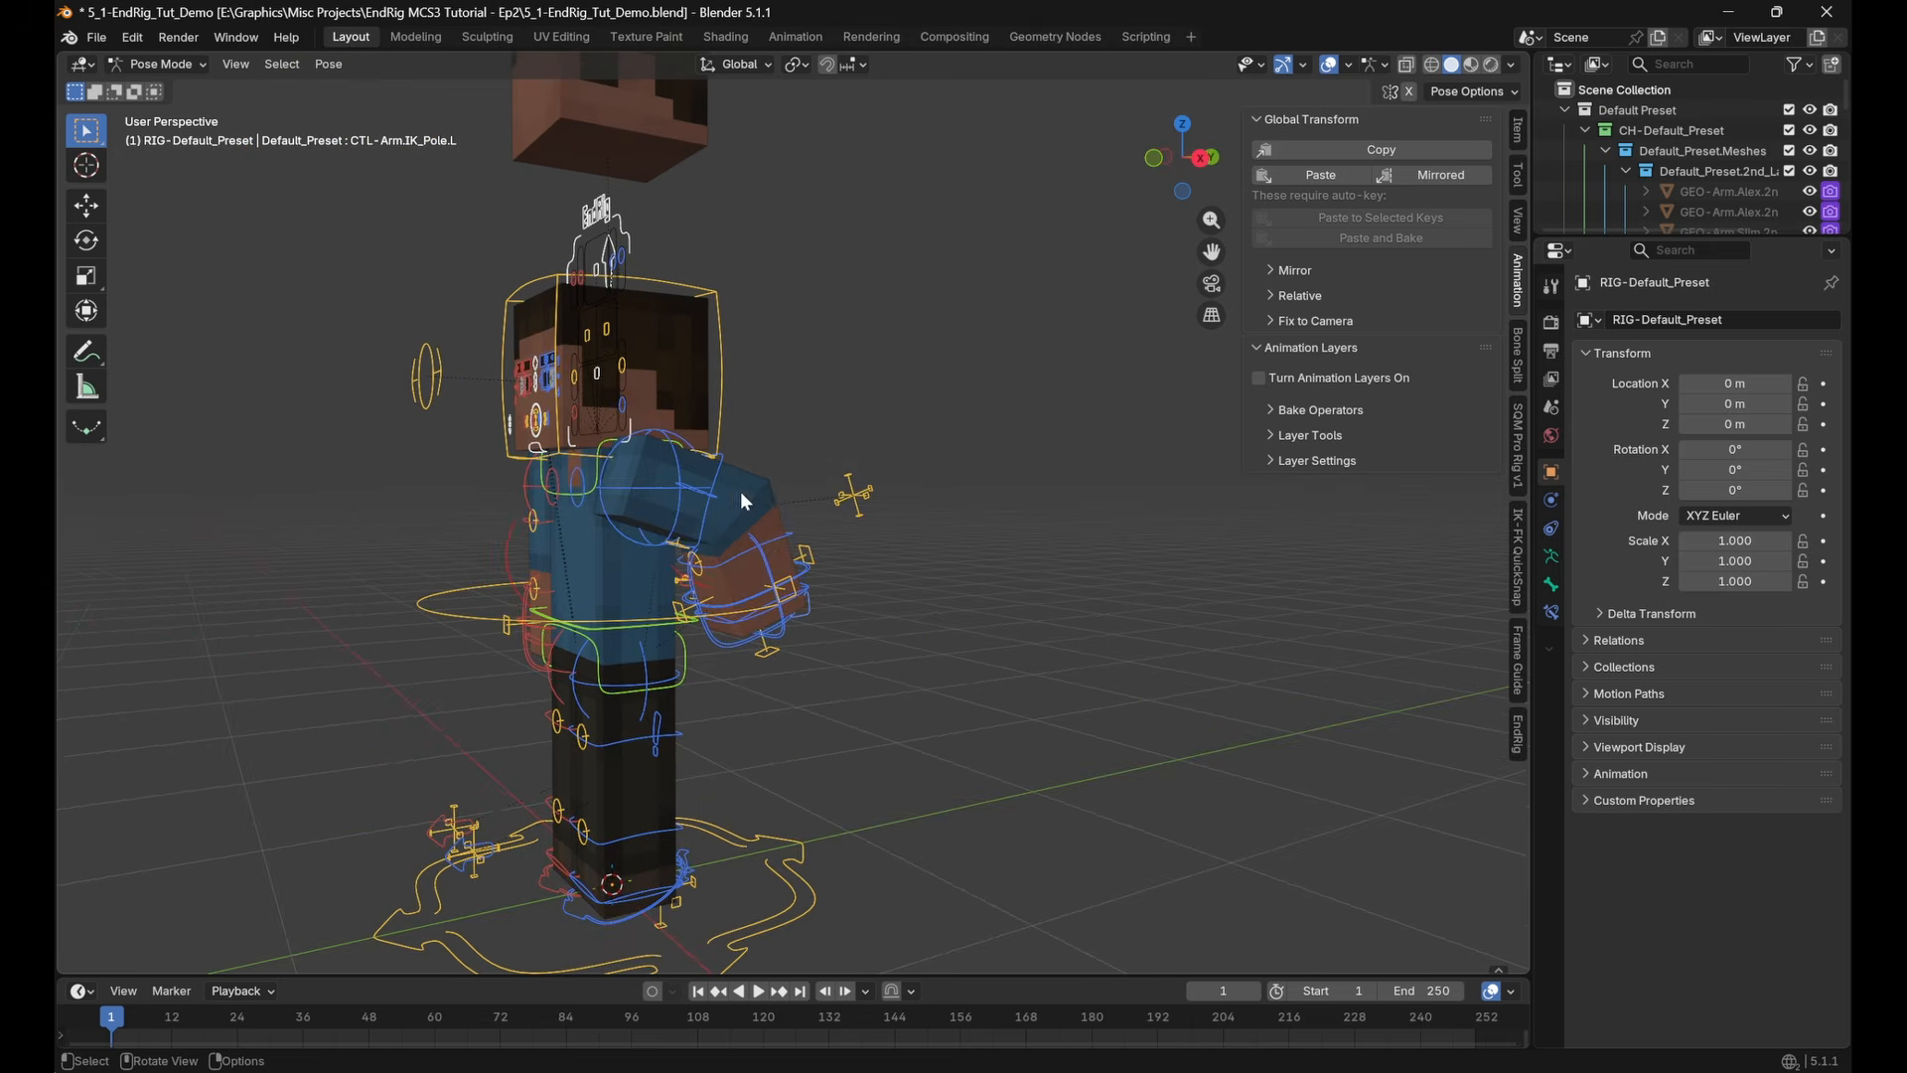
pyautogui.hotkey('alt', 'g')
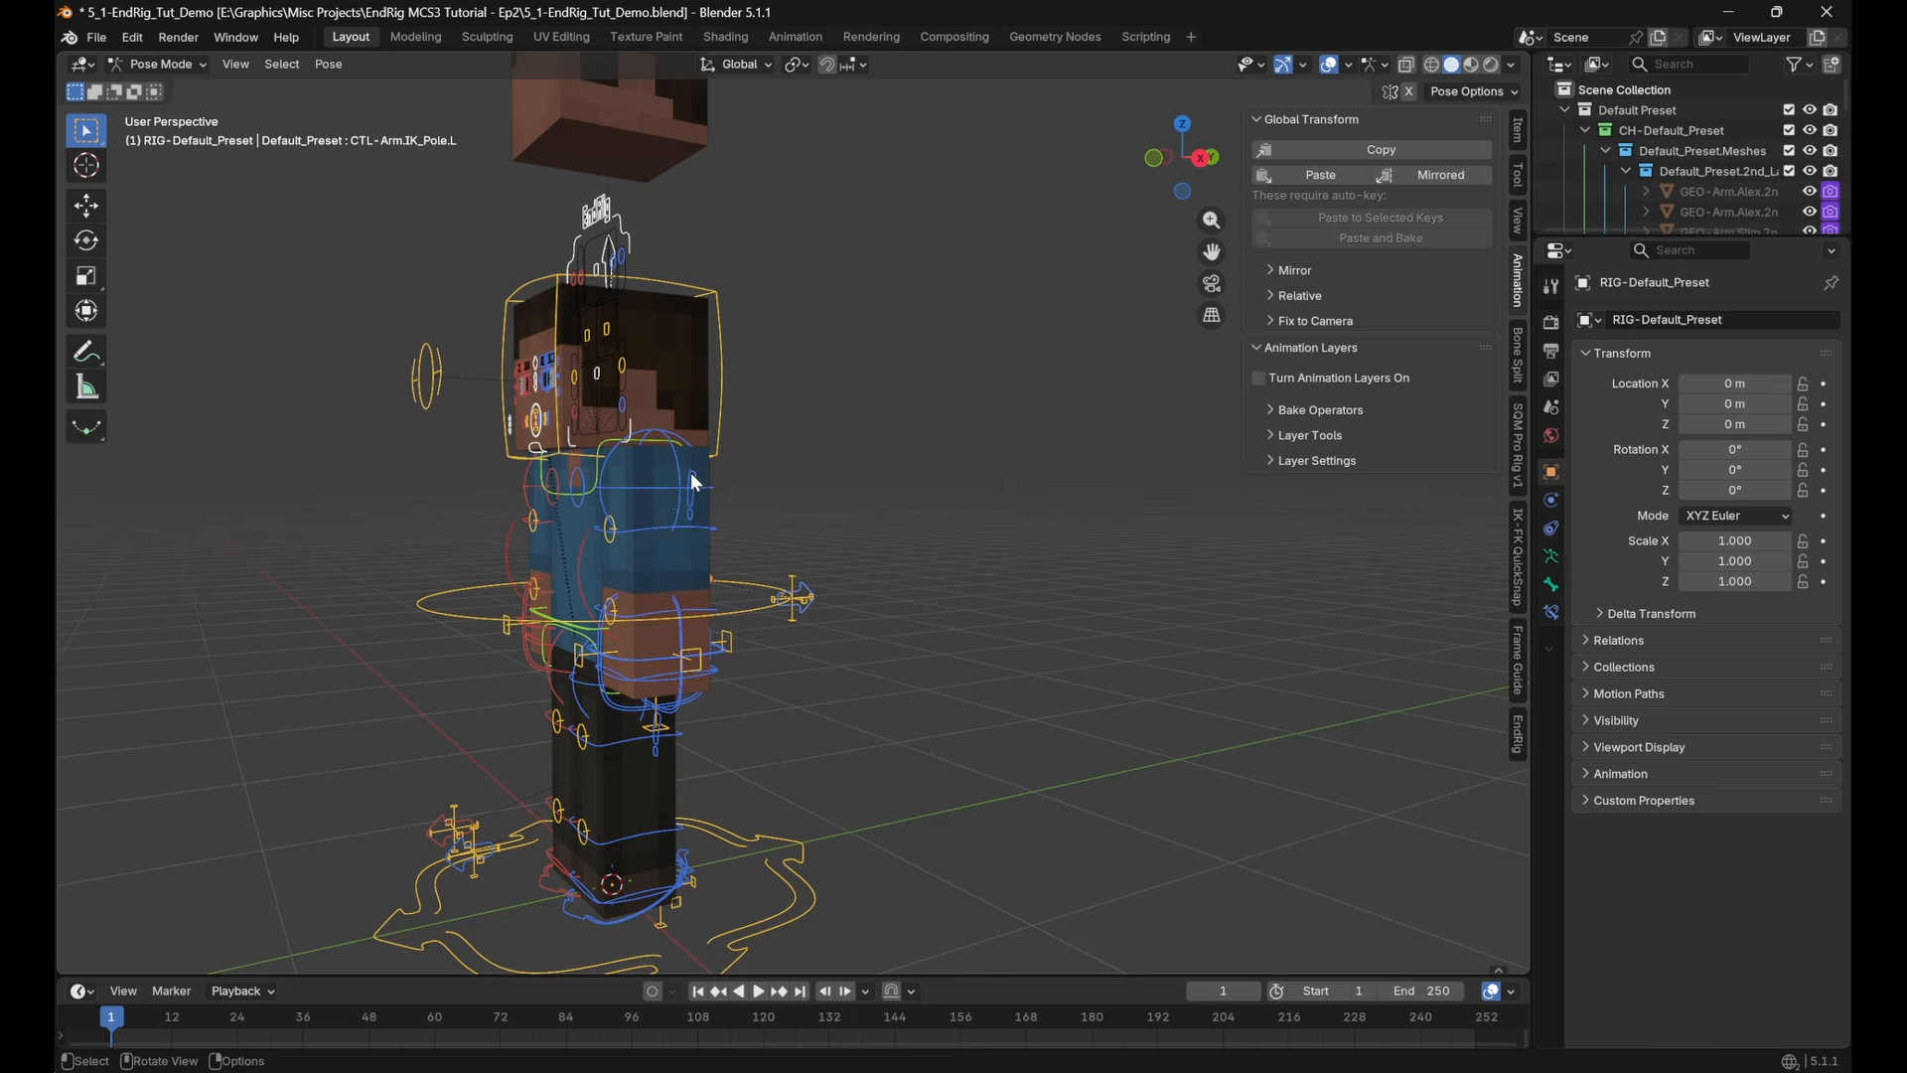
# Set the Pole Parent of CTL-Arm.Settings.L to IK Control
pyautogui.click(692, 477)
pyautogui.click(1514, 137)
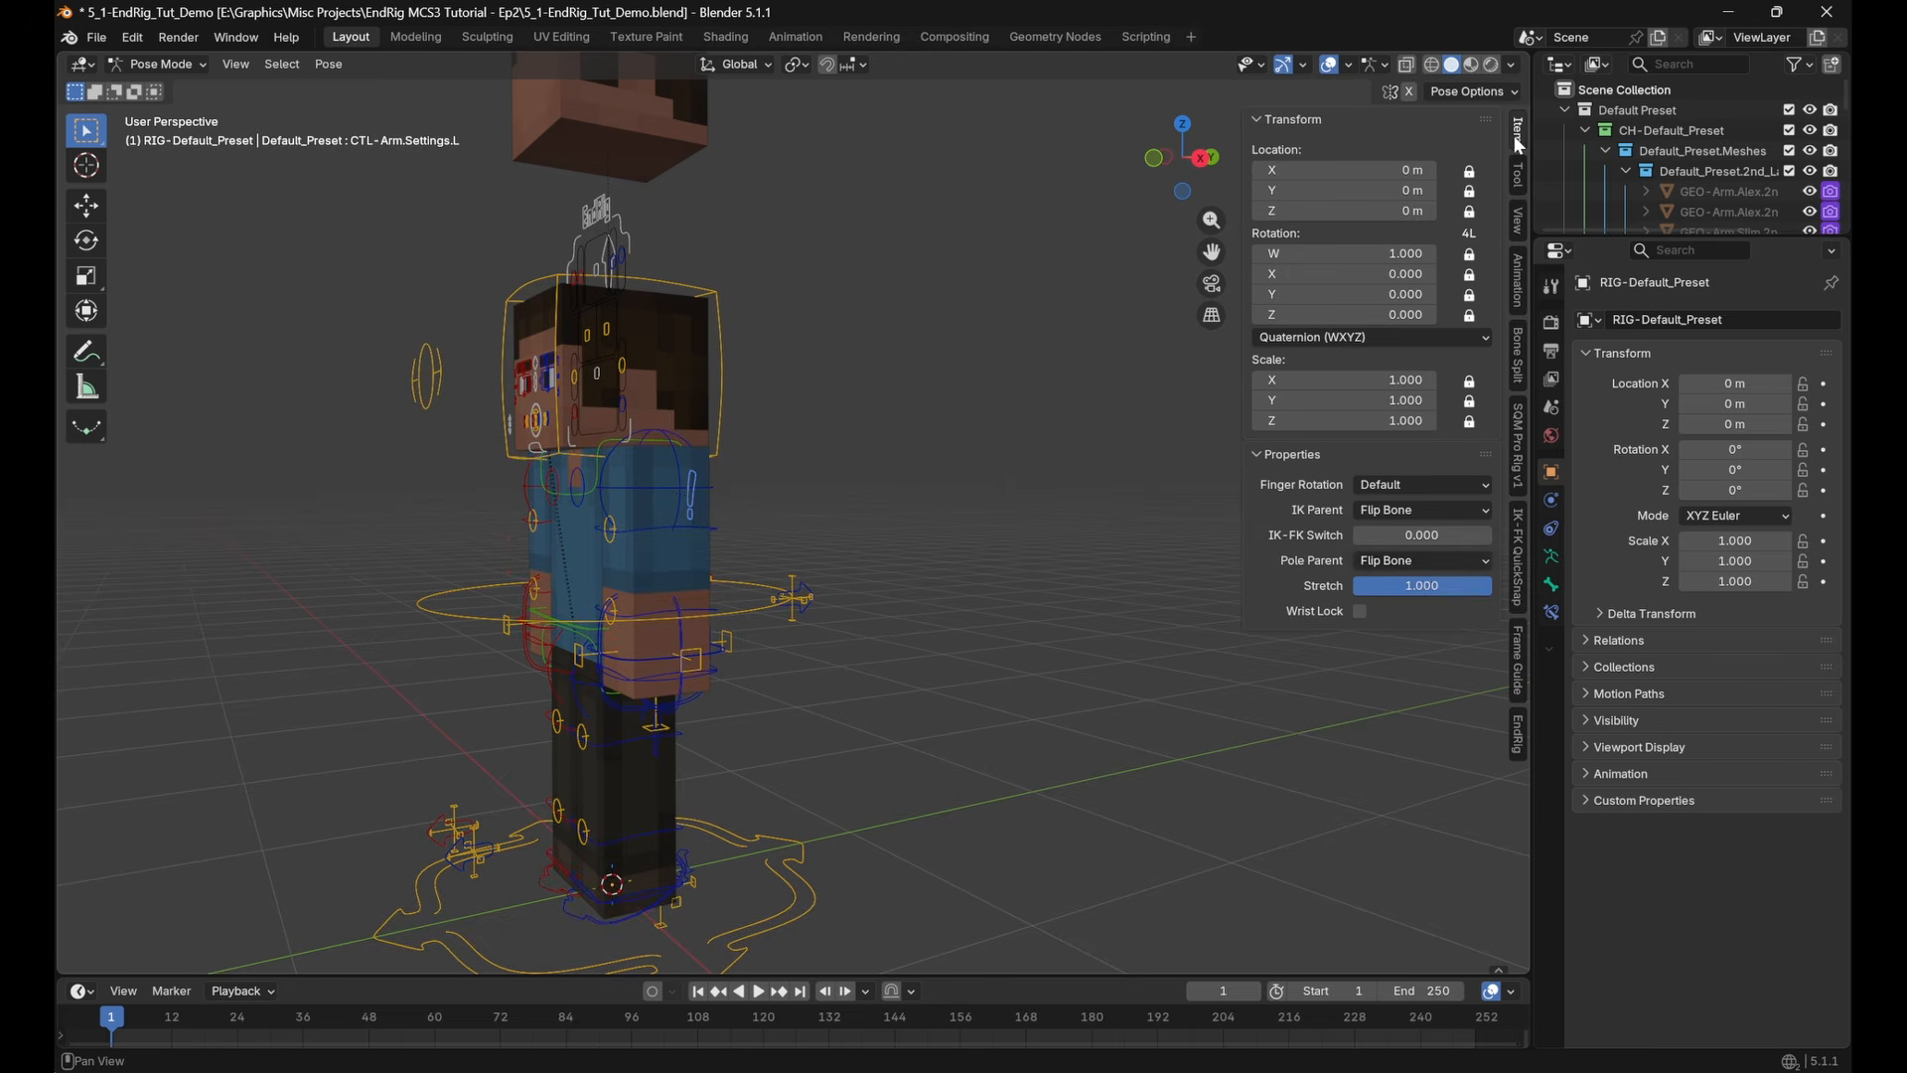
pyautogui.click(1421, 563)
pyautogui.click(1414, 679)
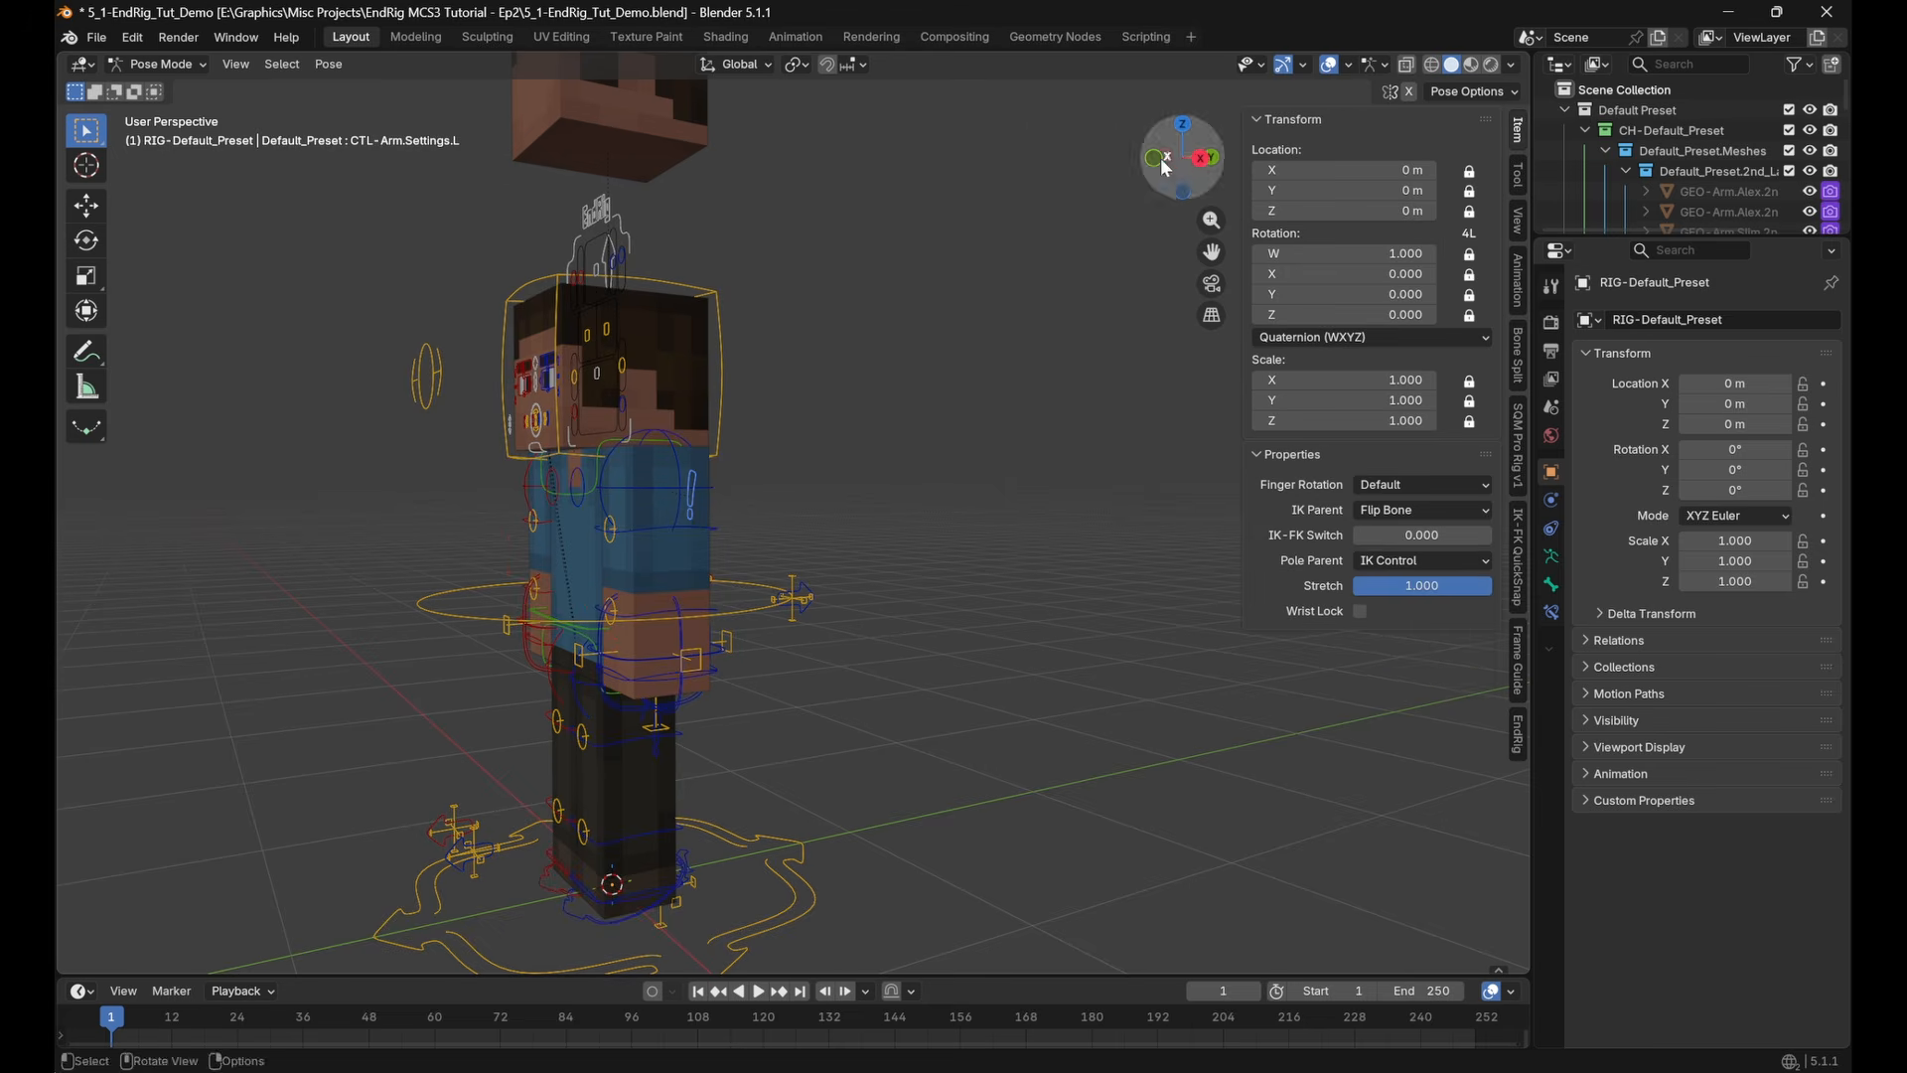
# In the right side view, move and rotate CTL-Arm.IK_Control.L to raise the left forearm in front of the chest
pyautogui.click(1204, 157)
pyautogui.scroll(4, 801, 773)
pyautogui.click(812, 707)
pyautogui.press('r')
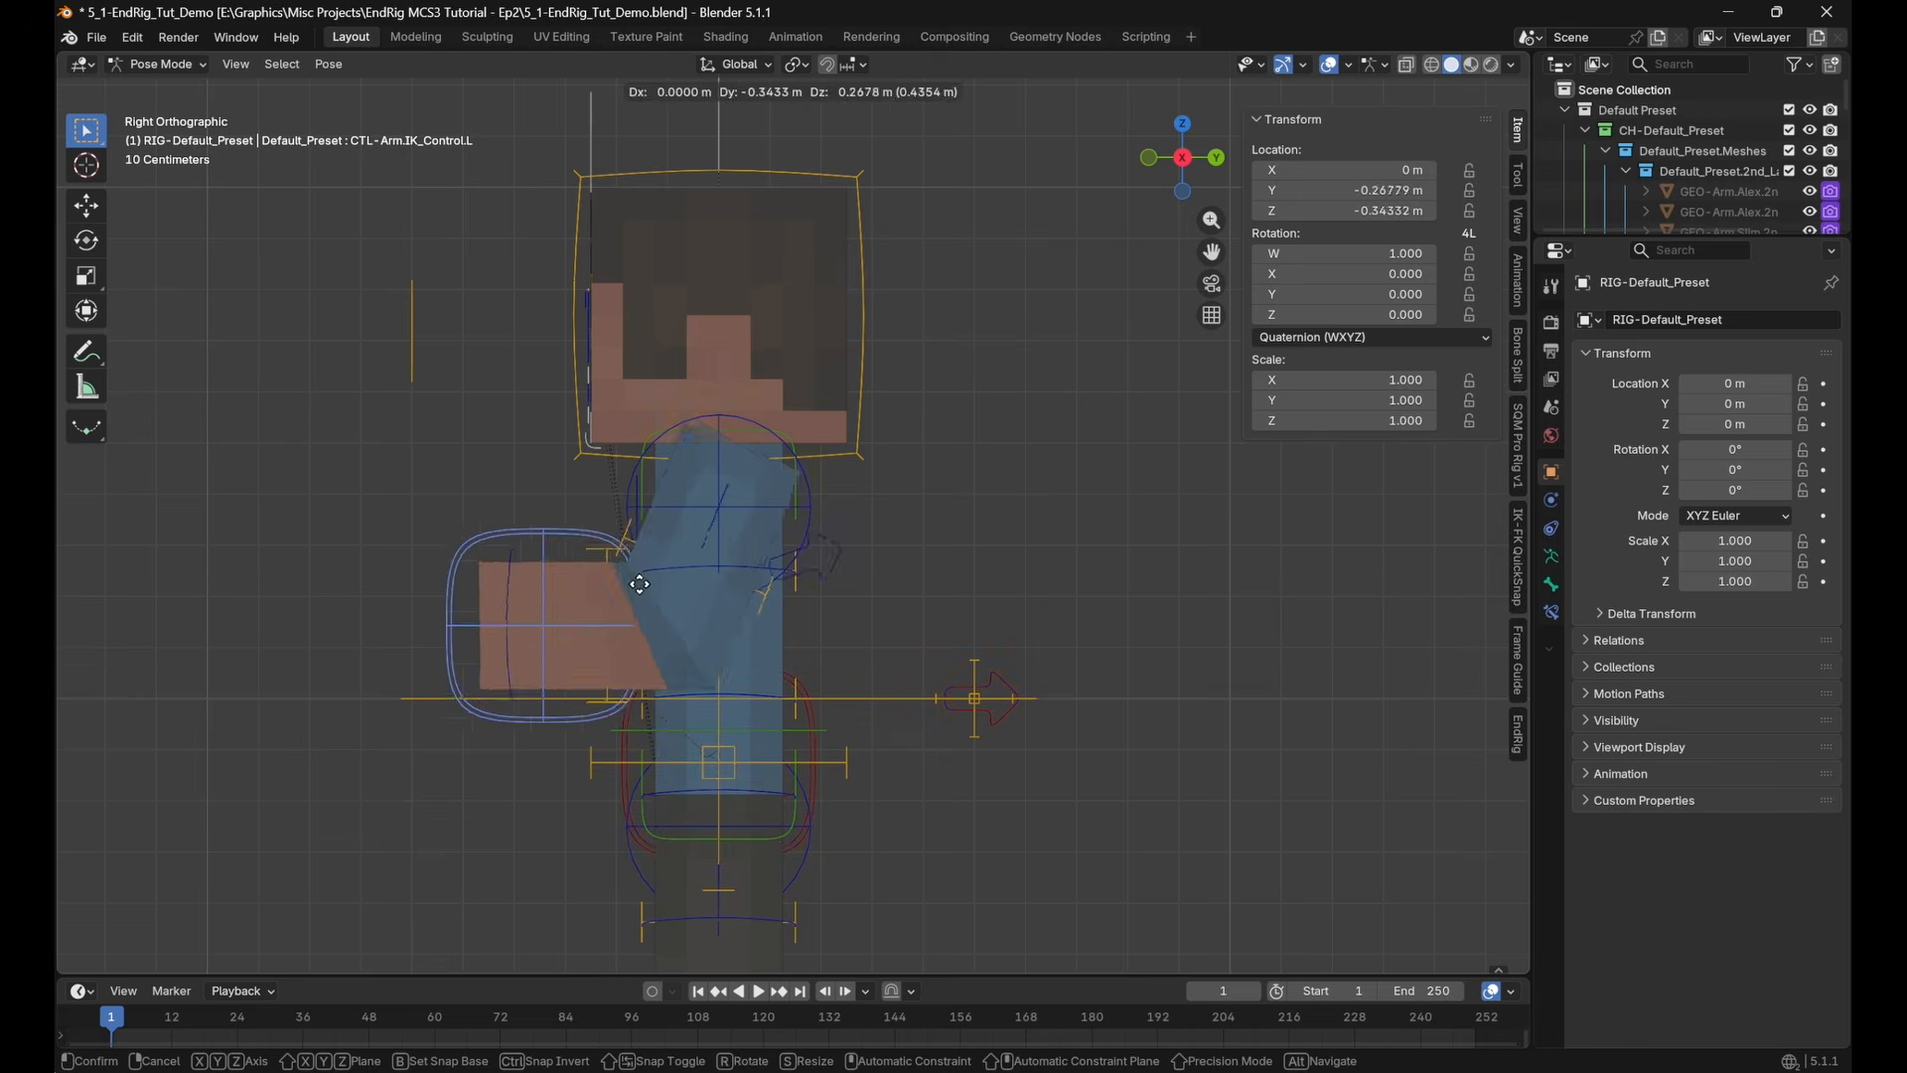
pyautogui.click(884, 495)
pyautogui.press('g')
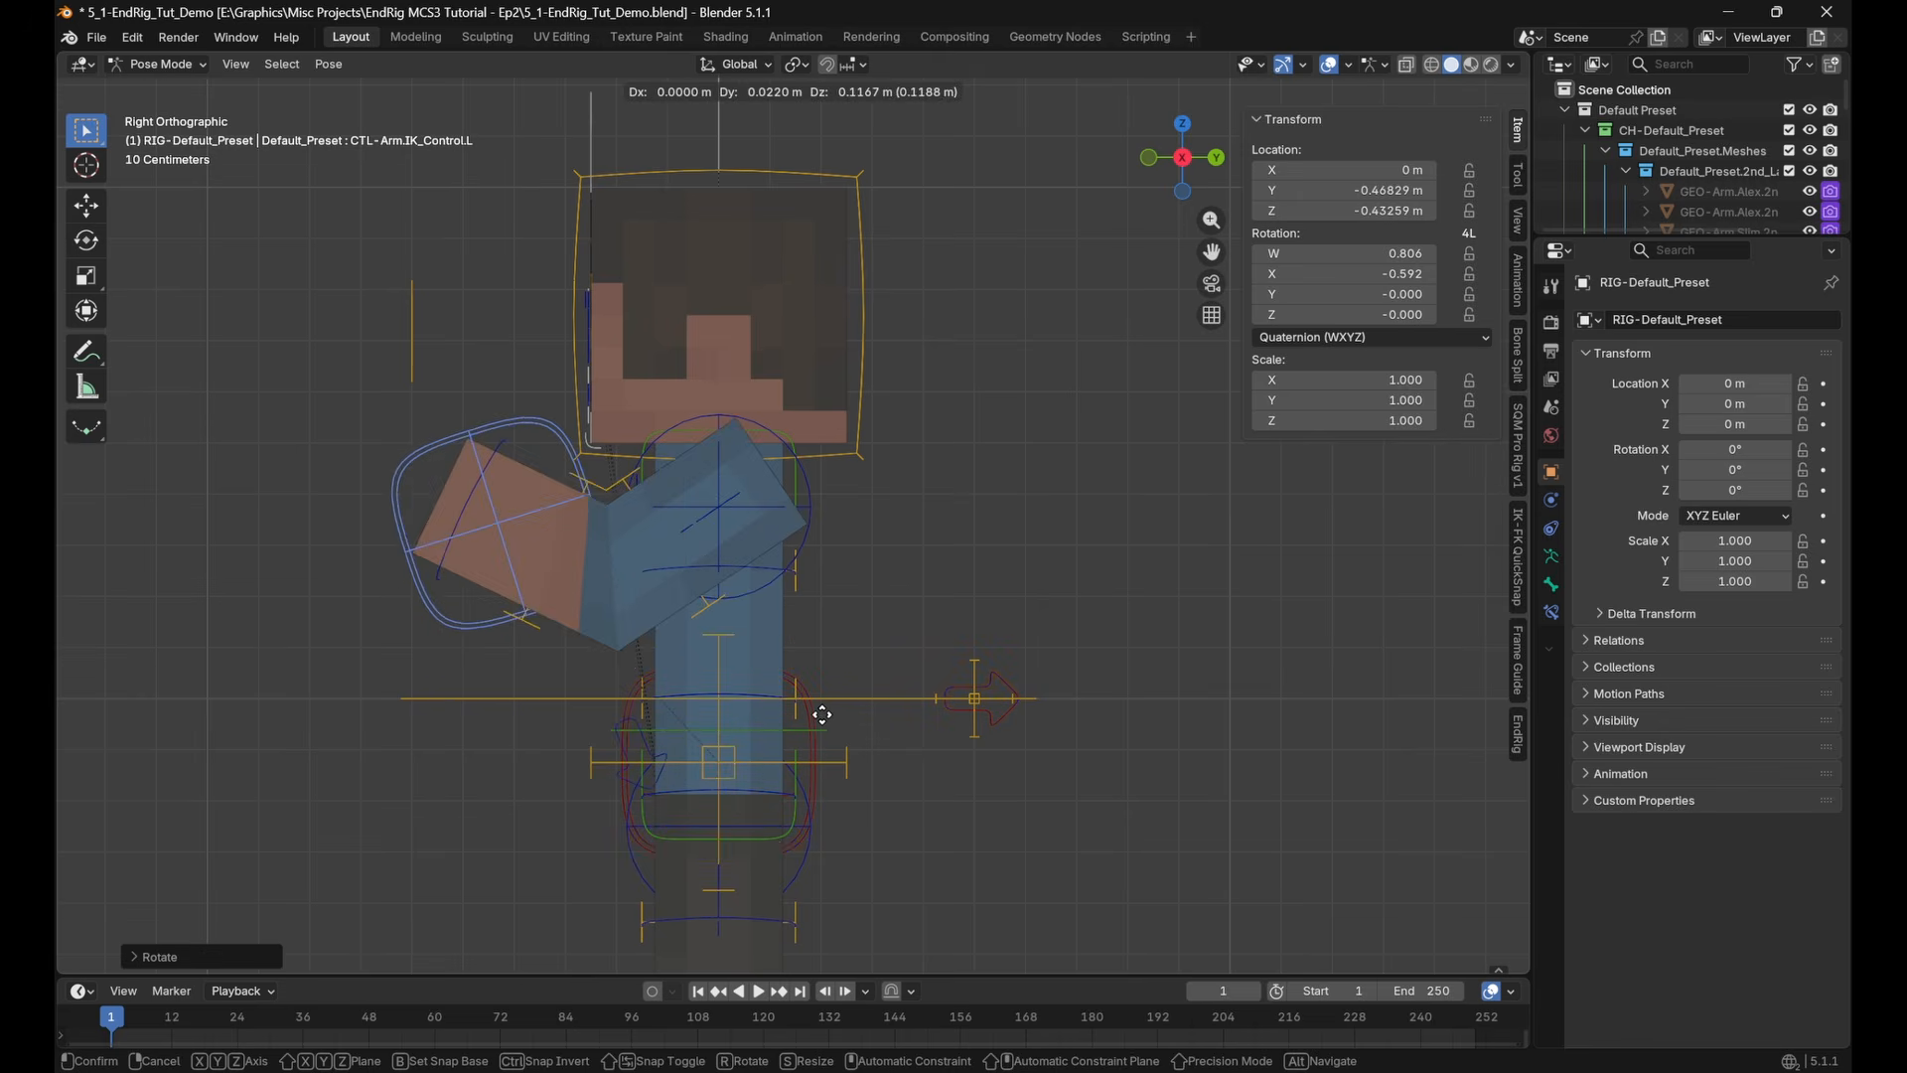
pyautogui.click(778, 592)
# Rotate the left arm's FK controls, CTL-Arm.Upper_Arm.FK.L and CTL-Arm.Forearm.FK.L, into a pose different from the IK arm
pyautogui.click(758, 564)
pyautogui.press('r')
pyautogui.click(1030, 473)
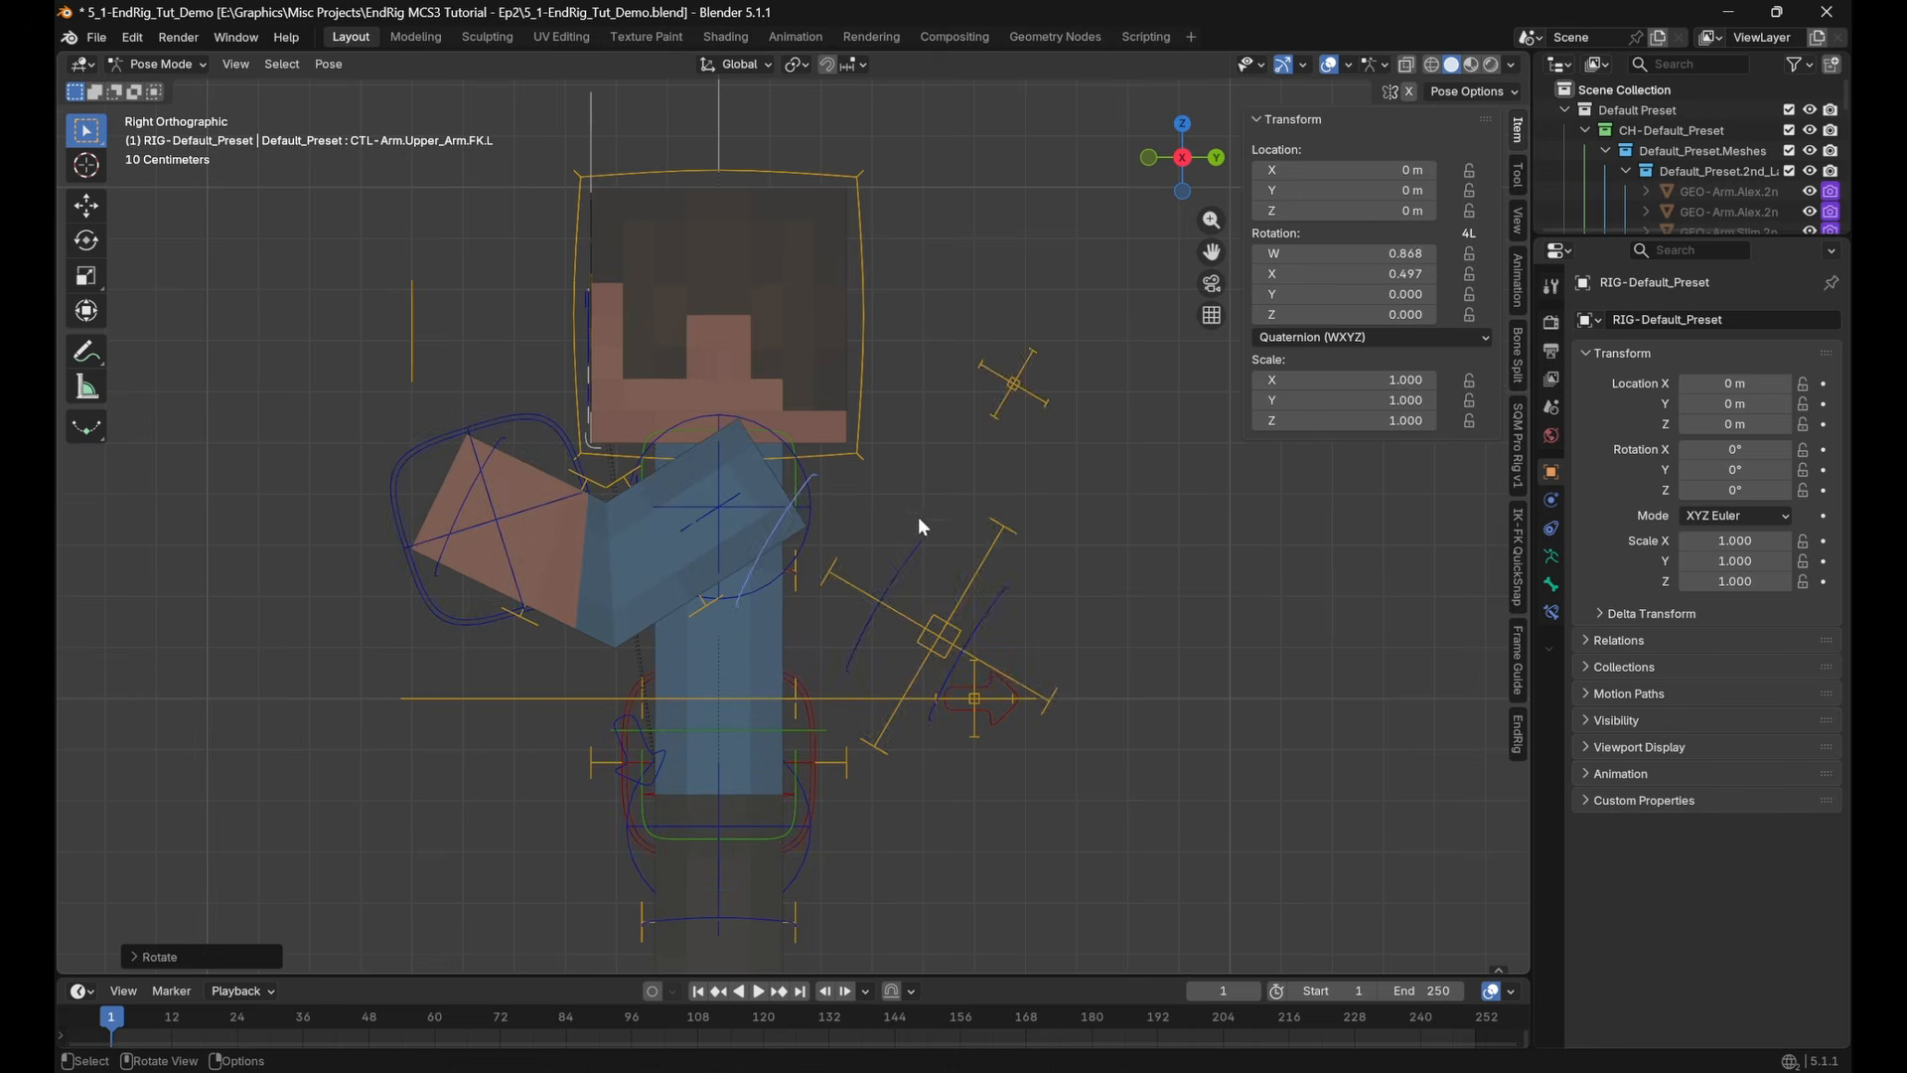
pyautogui.click(916, 525)
pyautogui.press('r')
pyautogui.click(1053, 637)
# Set the IK-FK Switch of CTL-Arm.Settings.L to 1.000
pyautogui.click(736, 490)
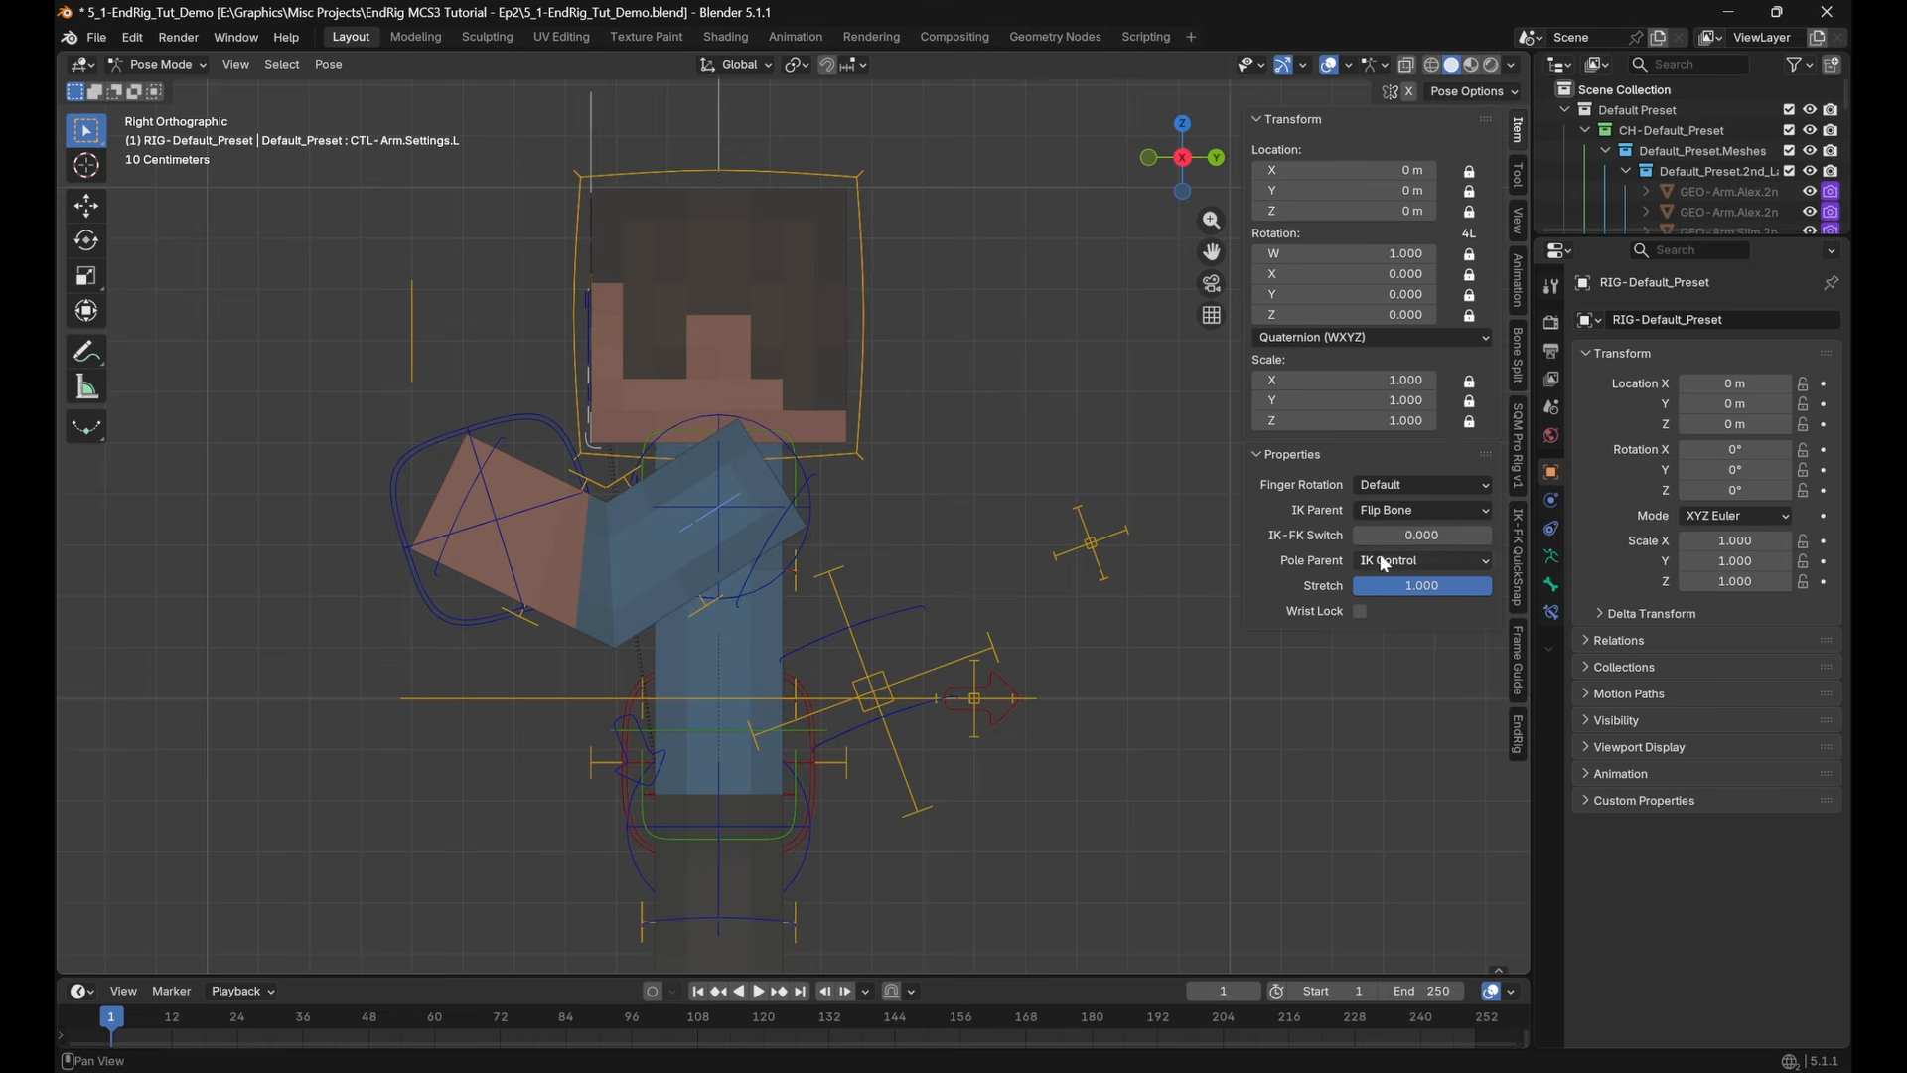
pyautogui.moveTo(1392, 534); pyautogui.dragTo(1480, 535)
pyautogui.moveTo(864, 596); pyautogui.dragTo(837, 460, button='middle')
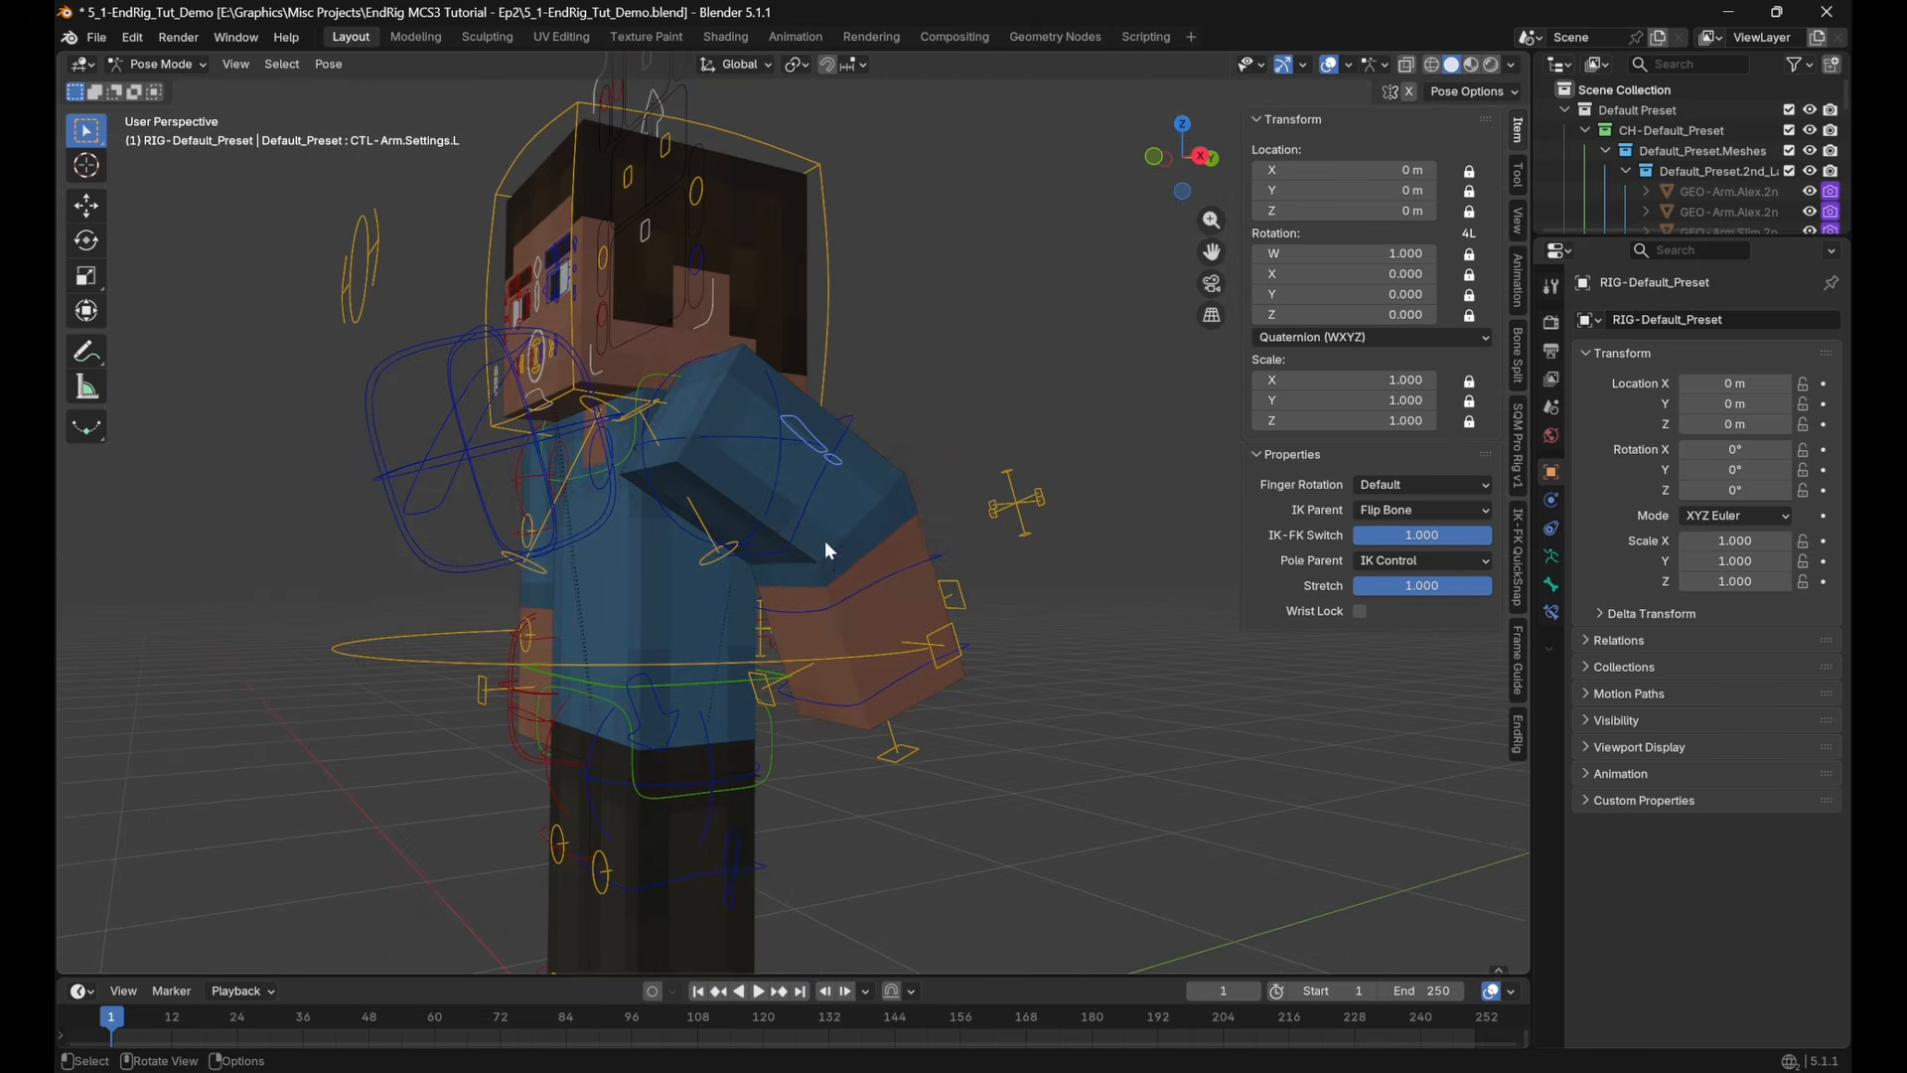
# Copy the global transform of CTL-Arm.Upper_Arm.IK.L and paste it onto CTL-Arm.Upper_Arm.FK.L
pyautogui.click(719, 562)
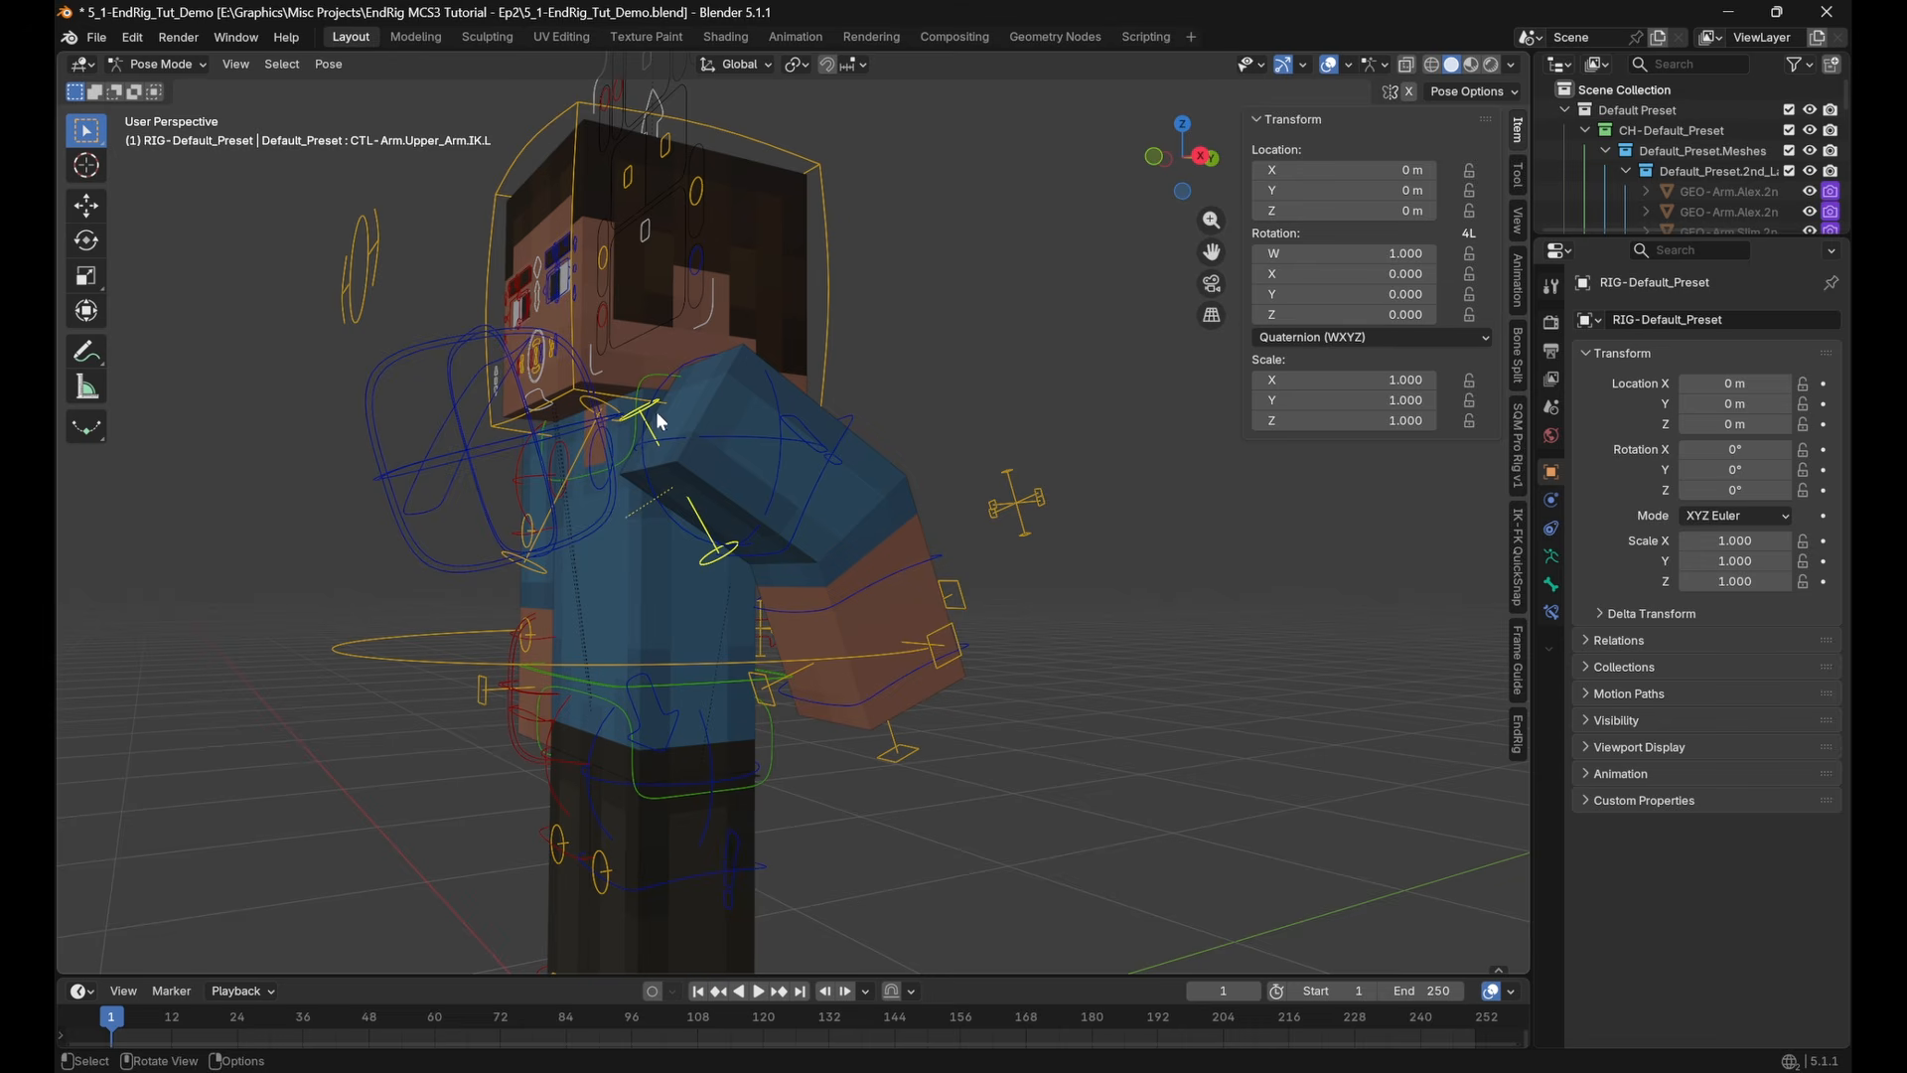
pyautogui.click(1517, 179)
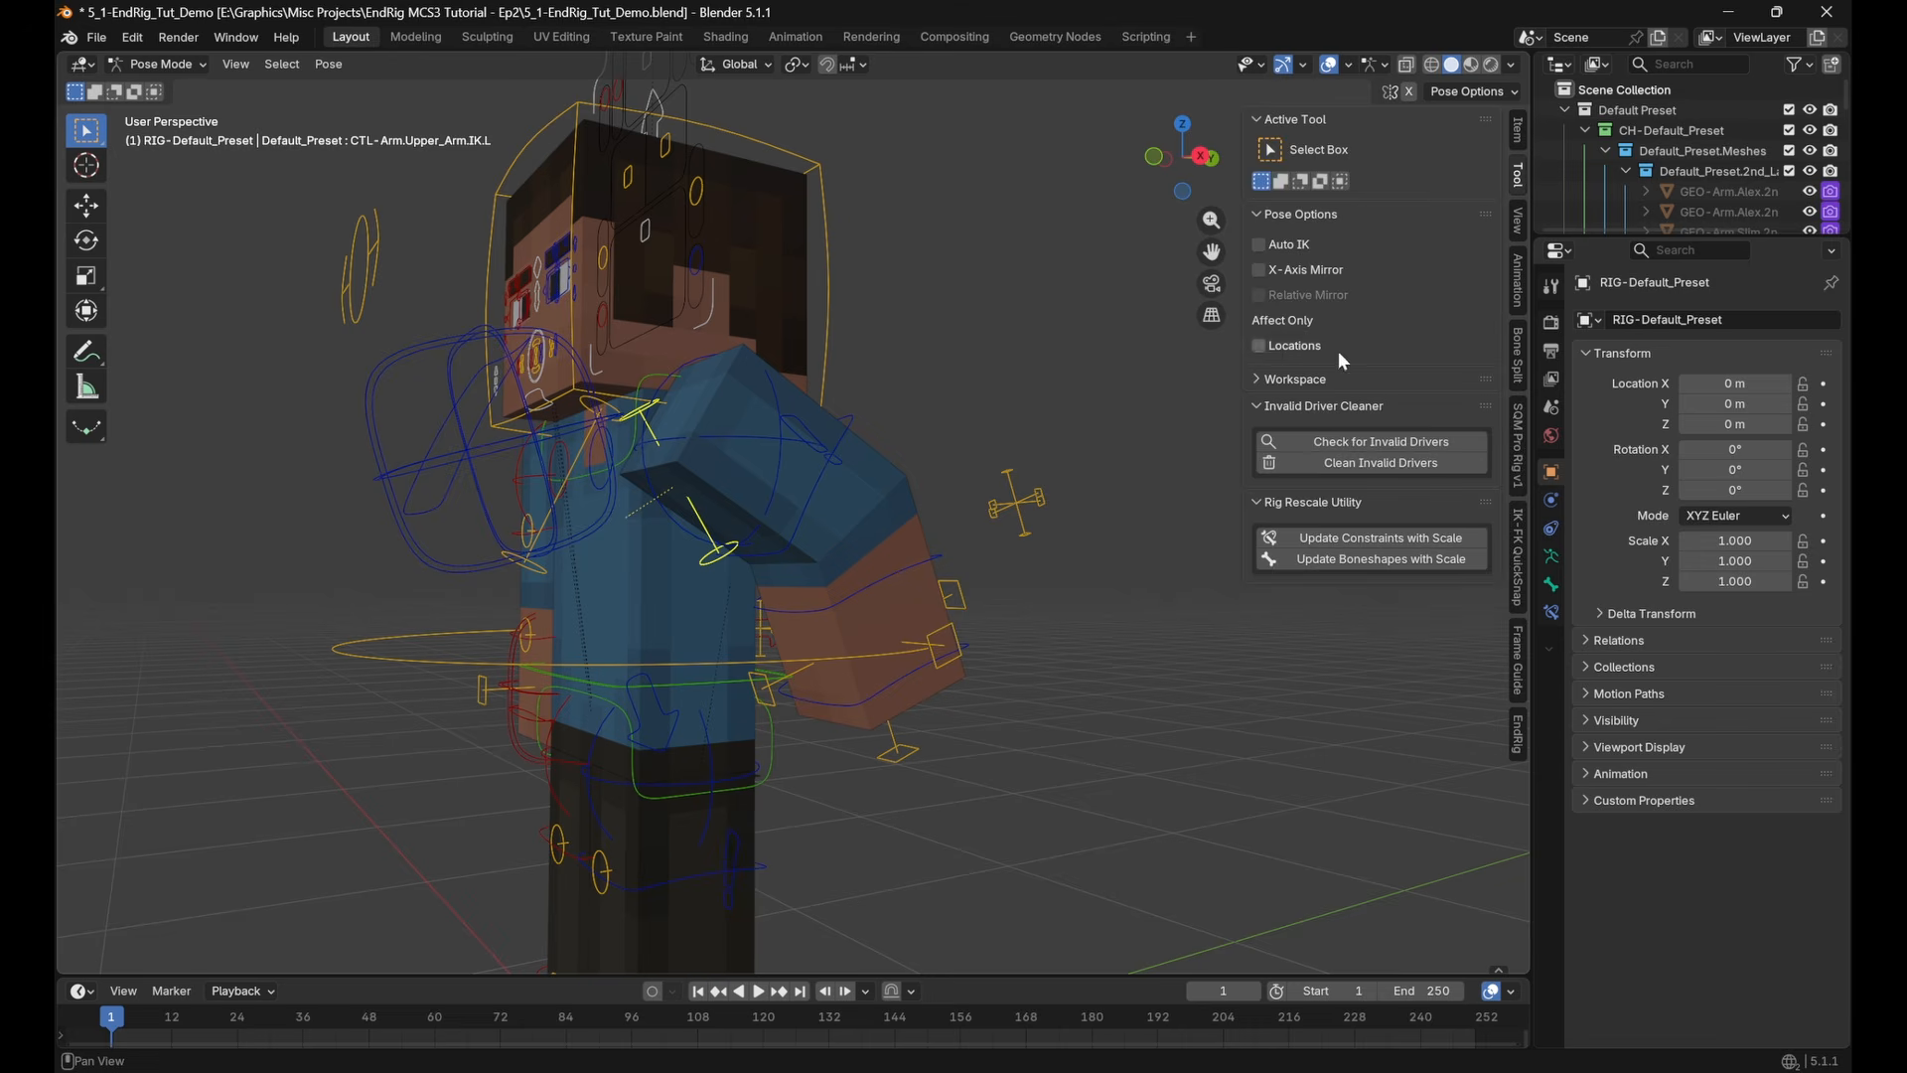
pyautogui.click(1518, 281)
pyautogui.click(851, 433)
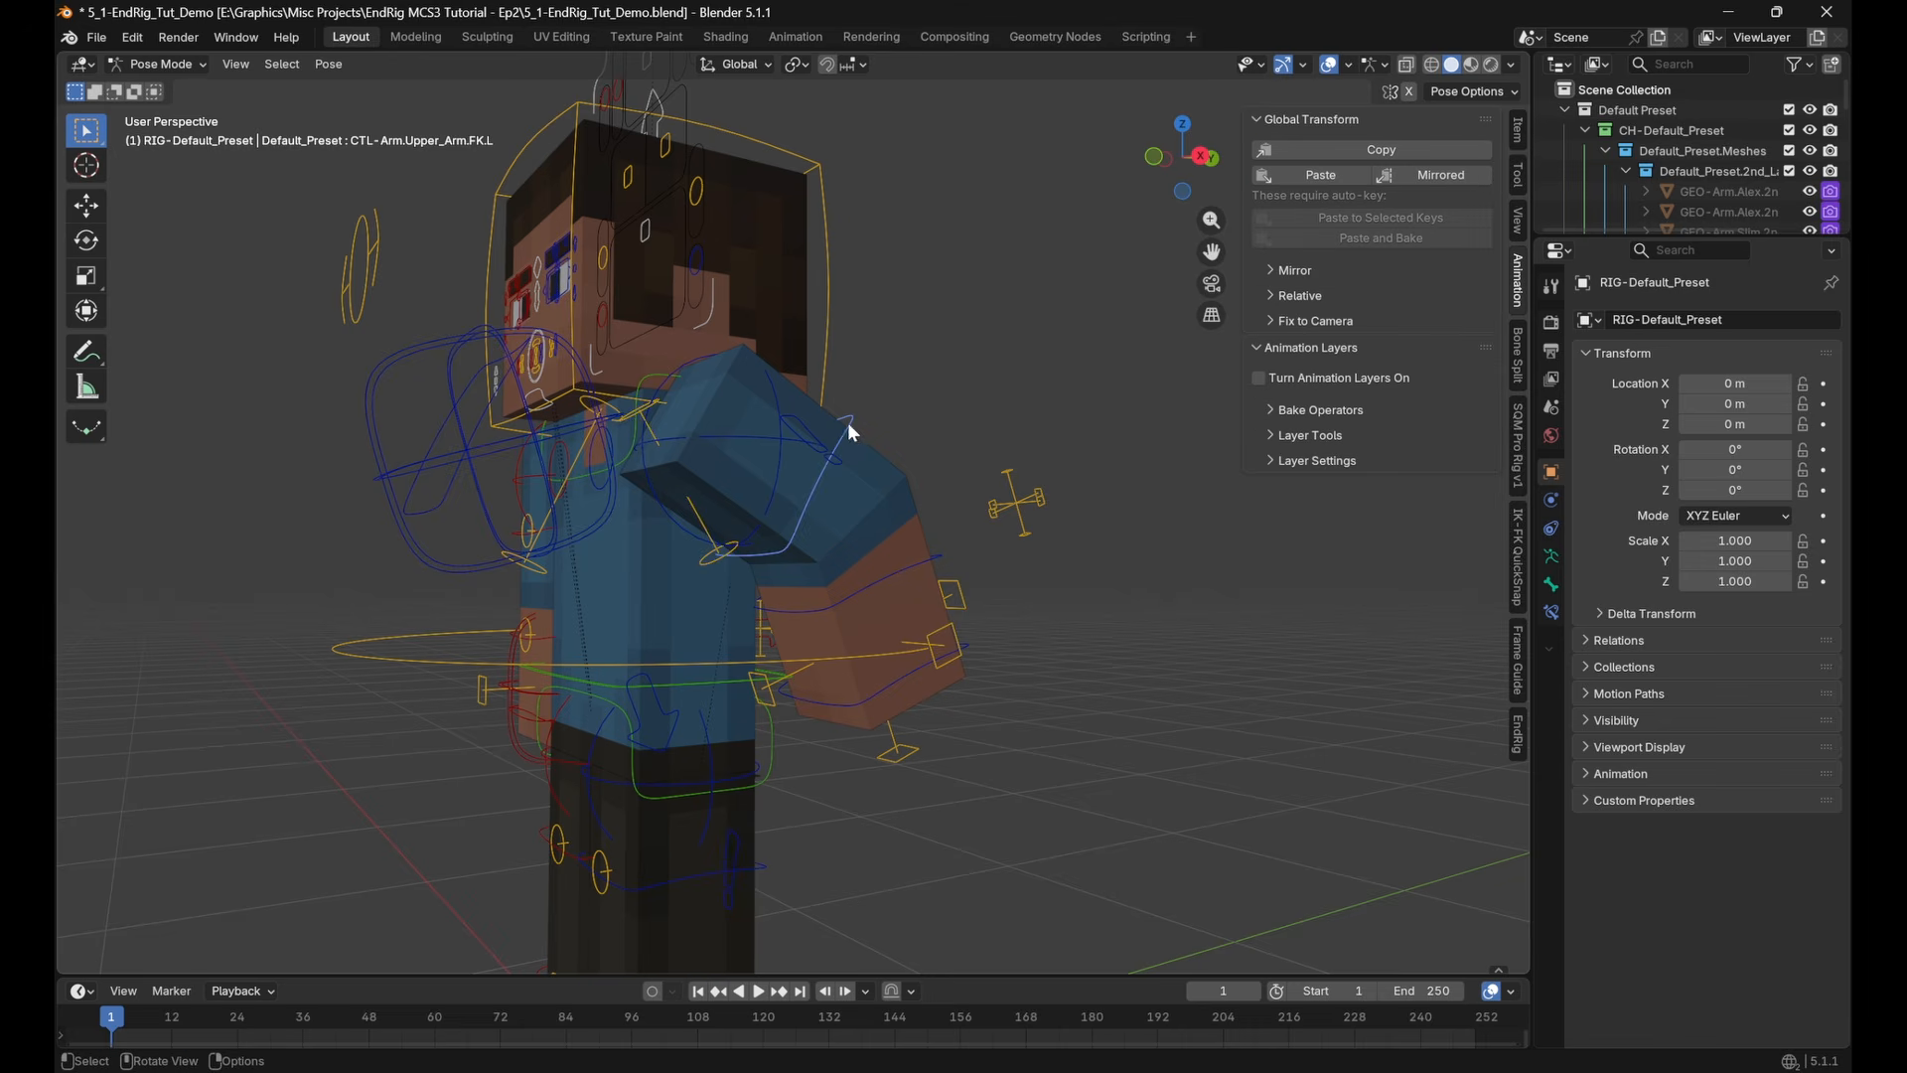
pyautogui.click(1303, 176)
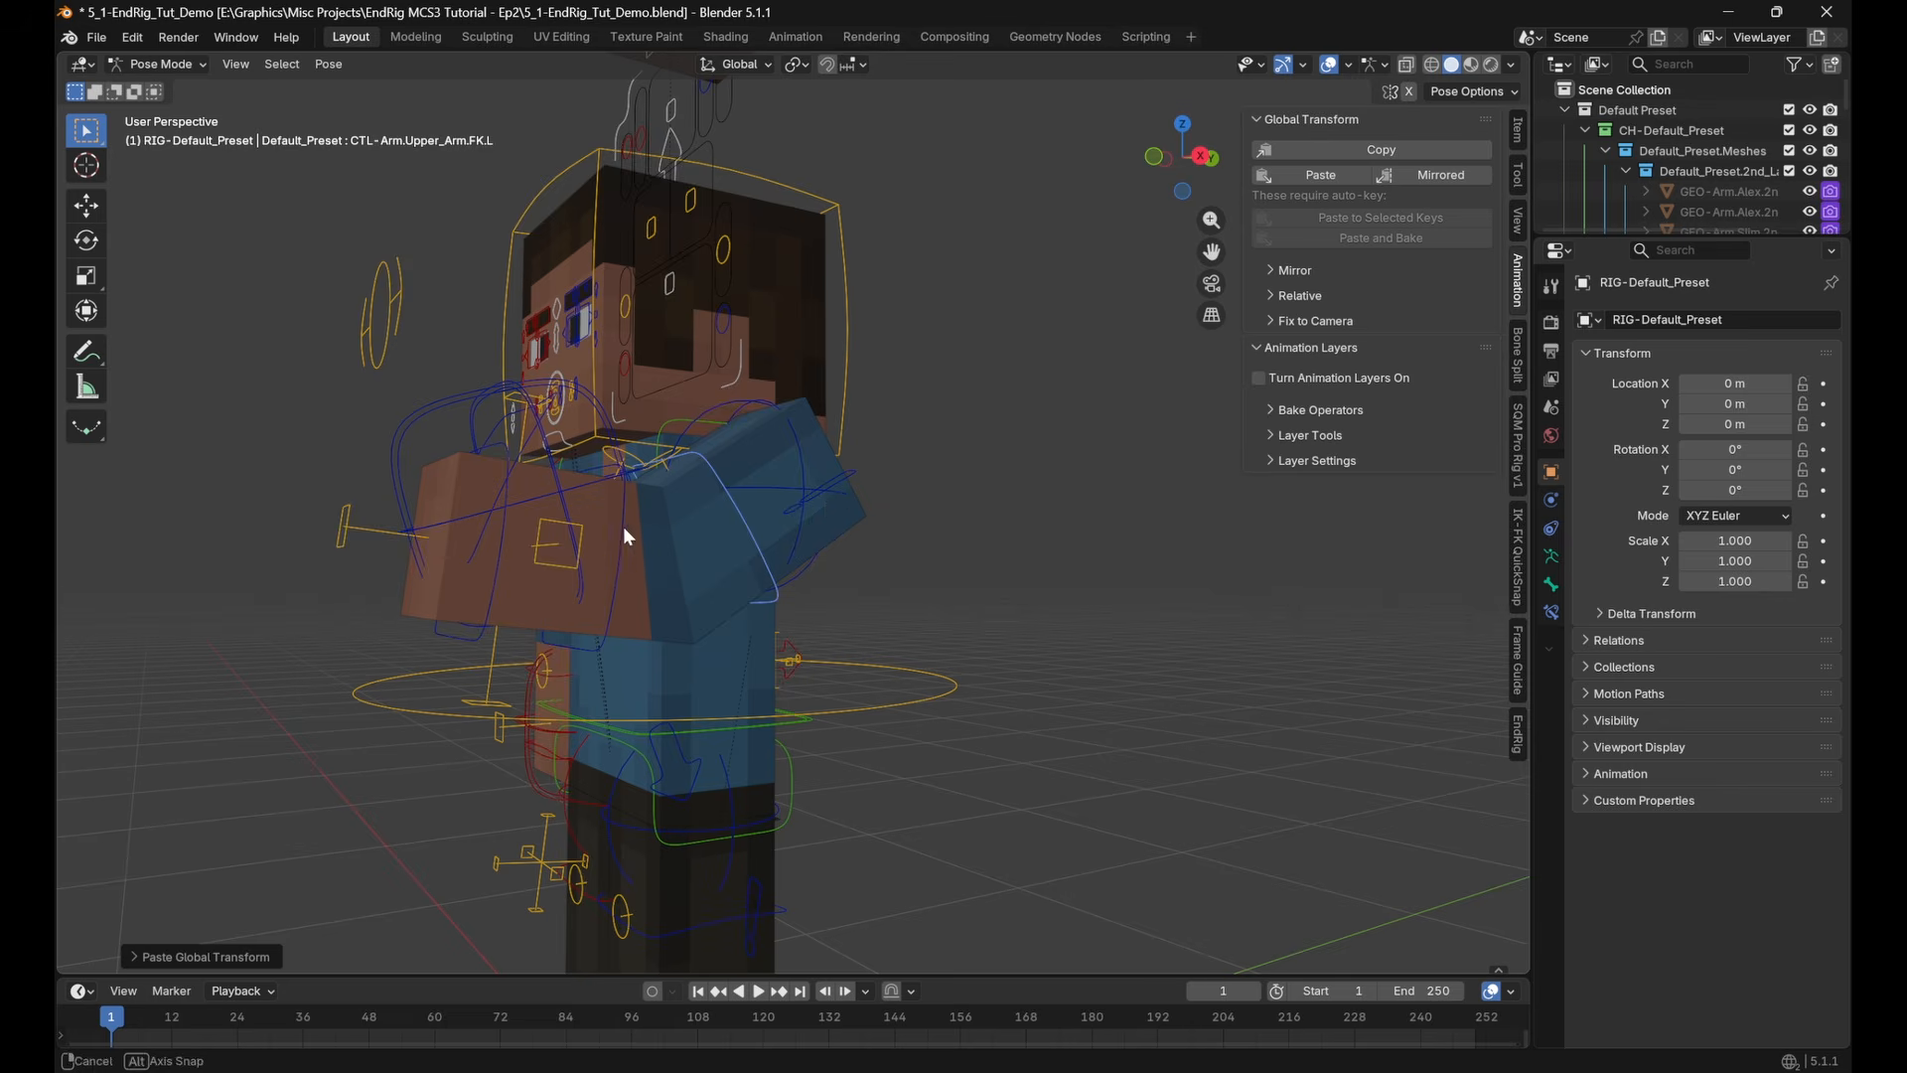
# Copy the global transform of CTL-Arm.Forearm.IK.L and paste it onto CTL-Arm.Forearm.FK.L
pyautogui.moveTo(628, 537); pyautogui.dragTo(628, 511, button='middle')
pyautogui.click(631, 509)
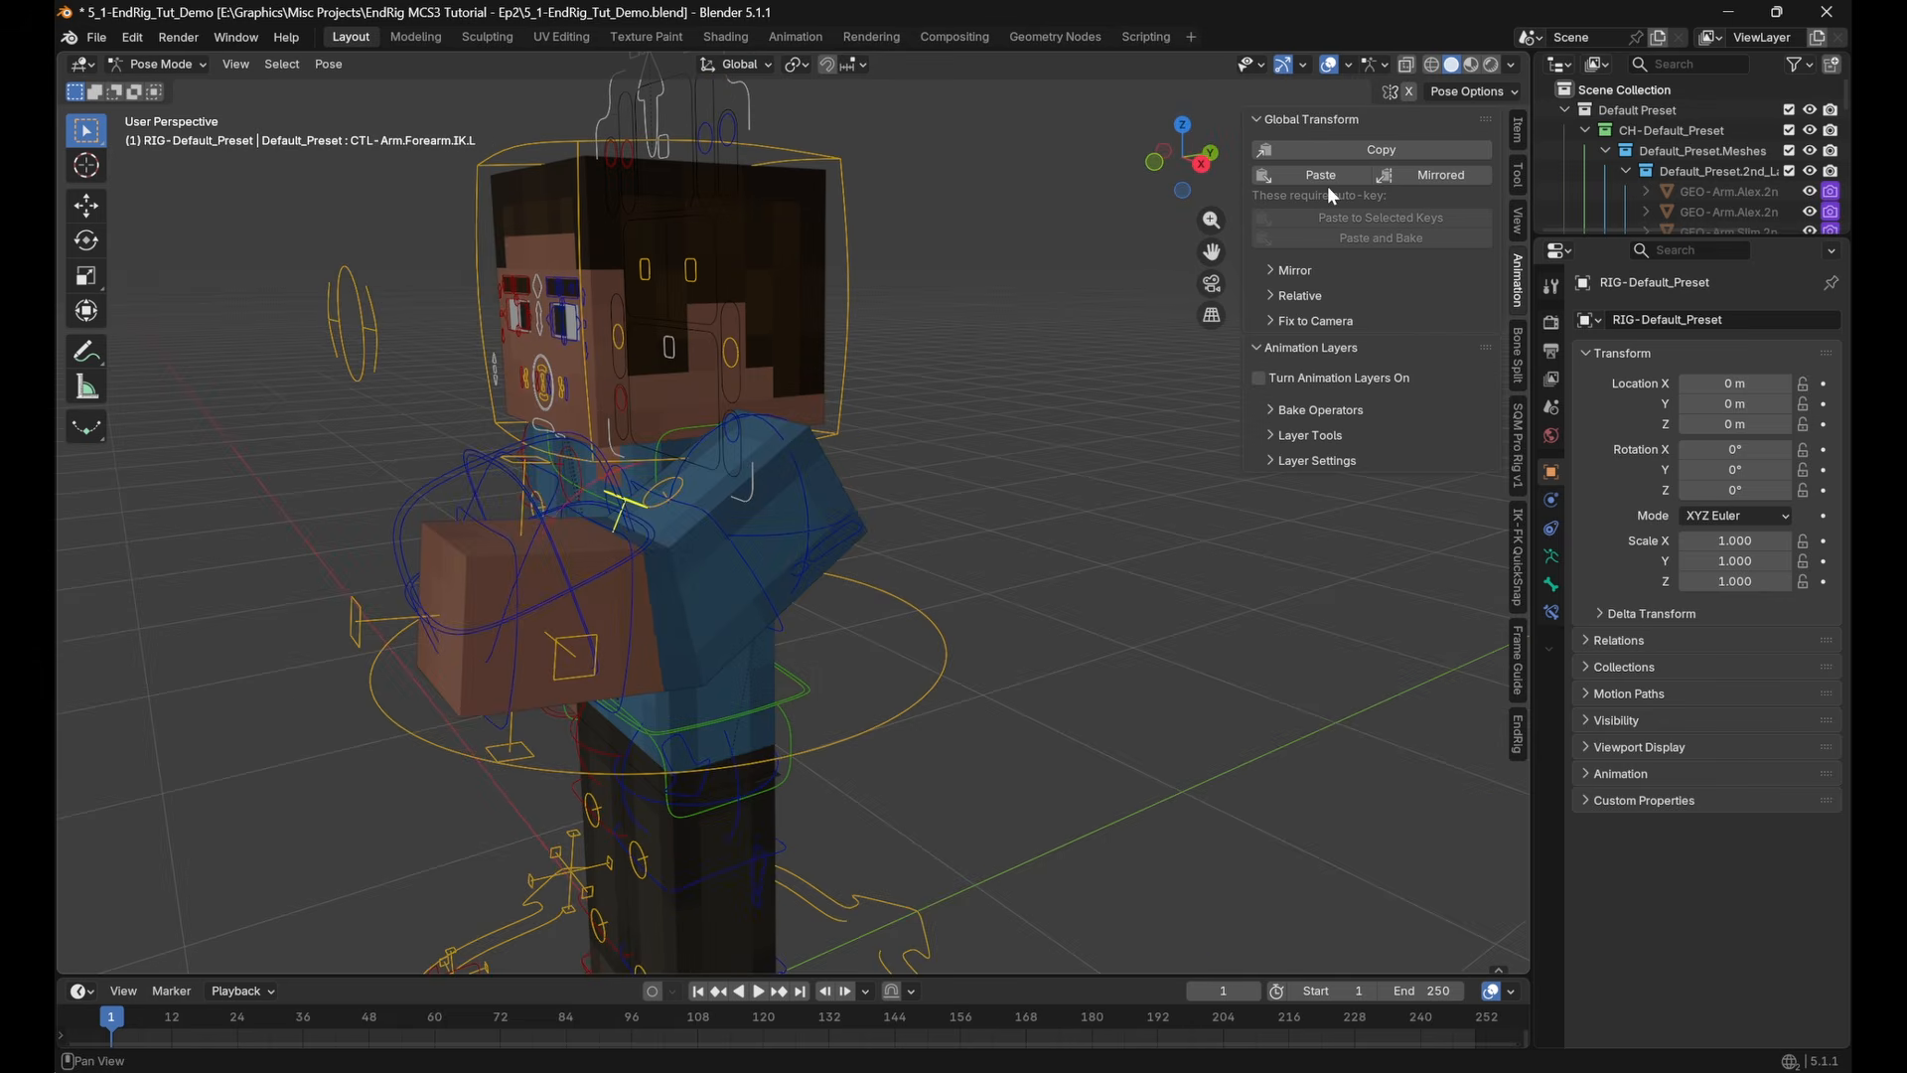
pyautogui.click(1349, 153)
pyautogui.click(646, 628)
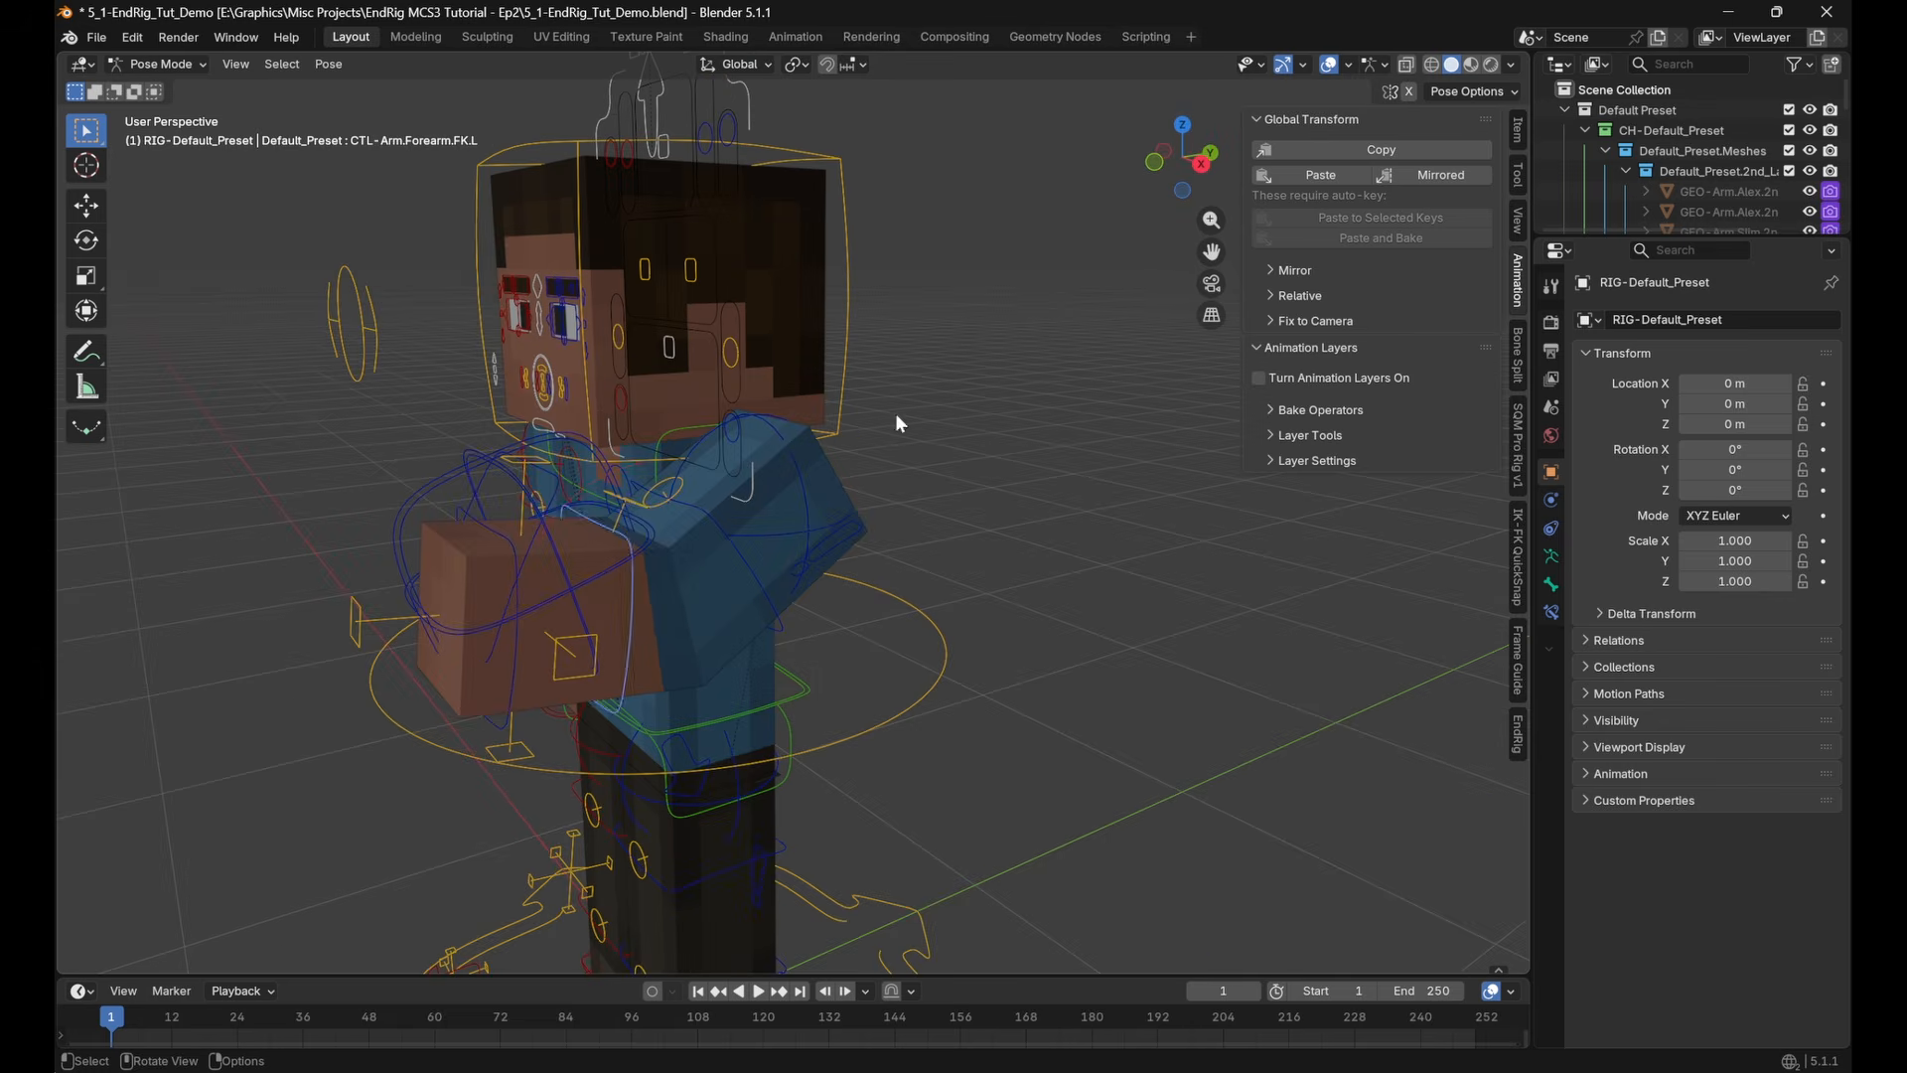
pyautogui.click(1312, 177)
# Rotate CTL-Arm.Wrist.IK.L about the global X axis
pyautogui.moveTo(766, 480); pyautogui.dragTo(656, 572, button='middle')
pyautogui.scroll(3, 439, 544)
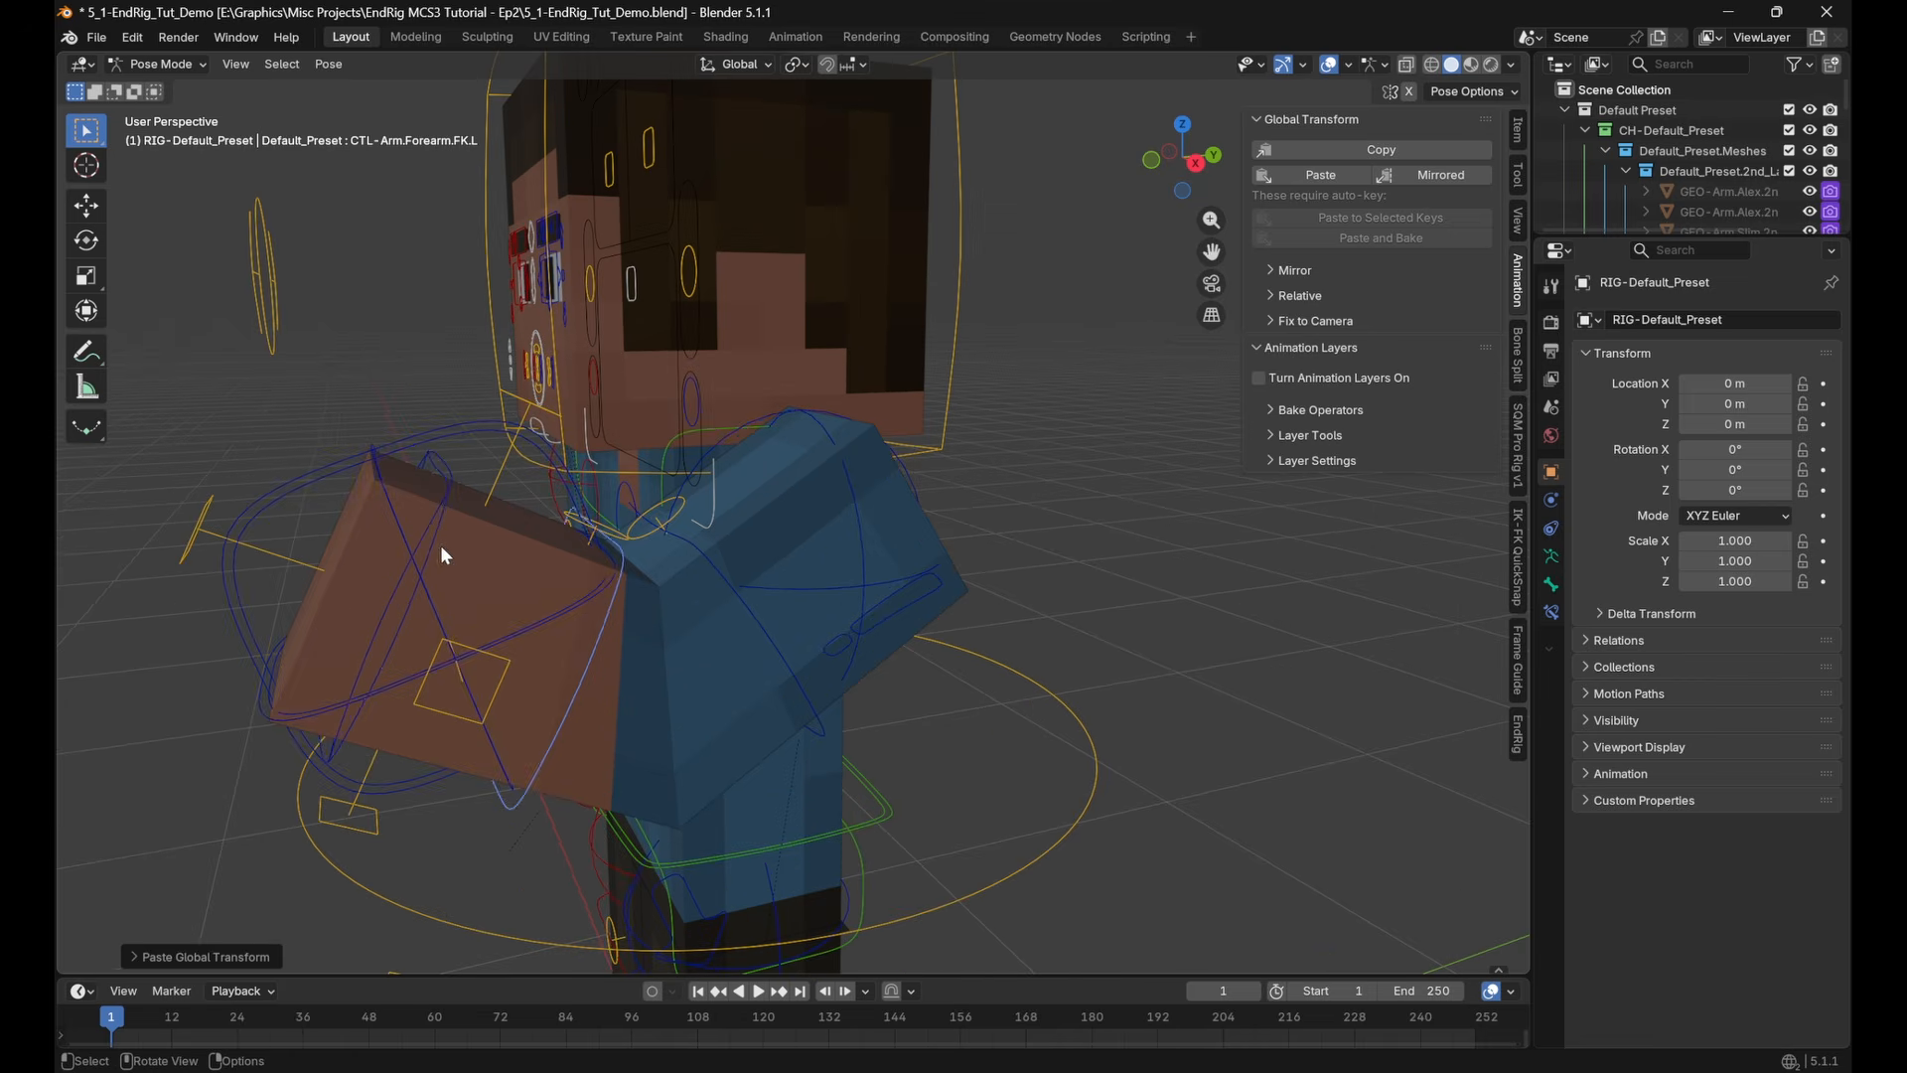
pyautogui.click(435, 545)
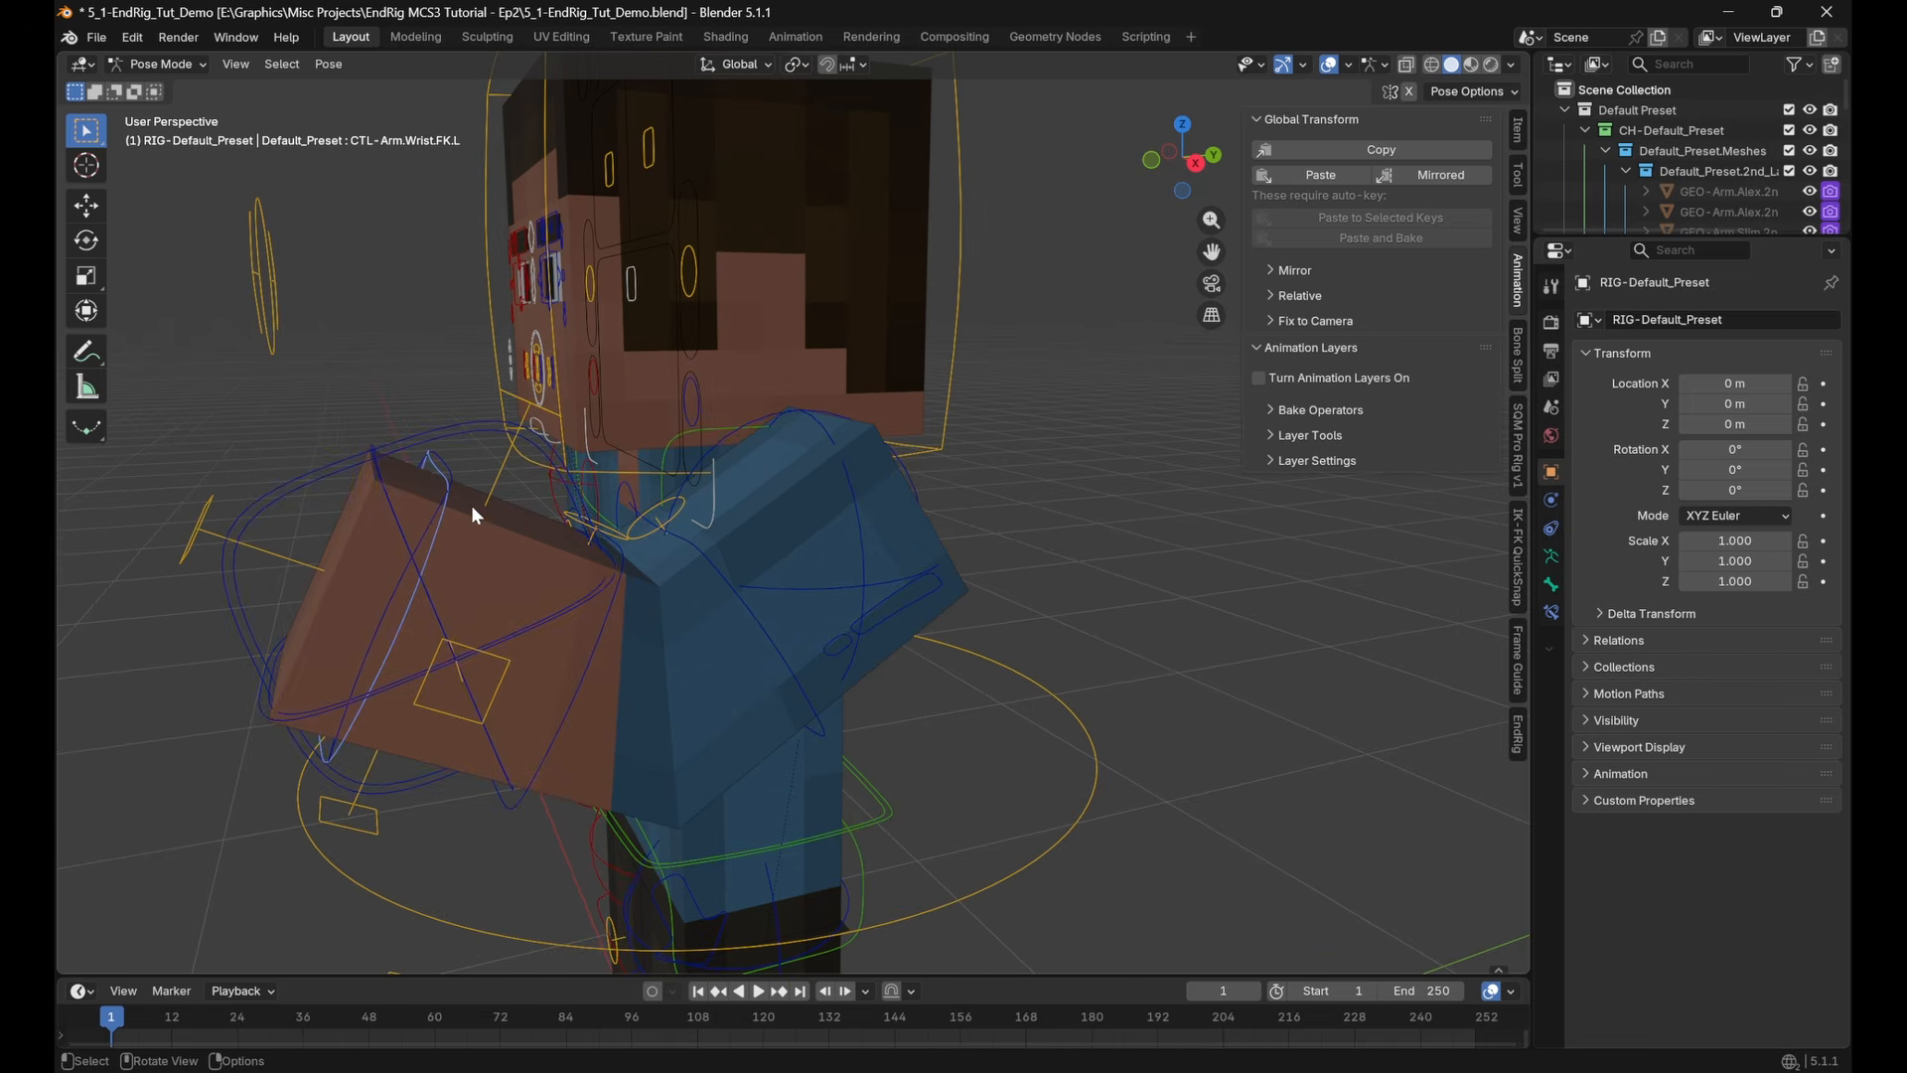
pyautogui.moveTo(478, 481); pyautogui.dragTo(670, 568, button='middle')
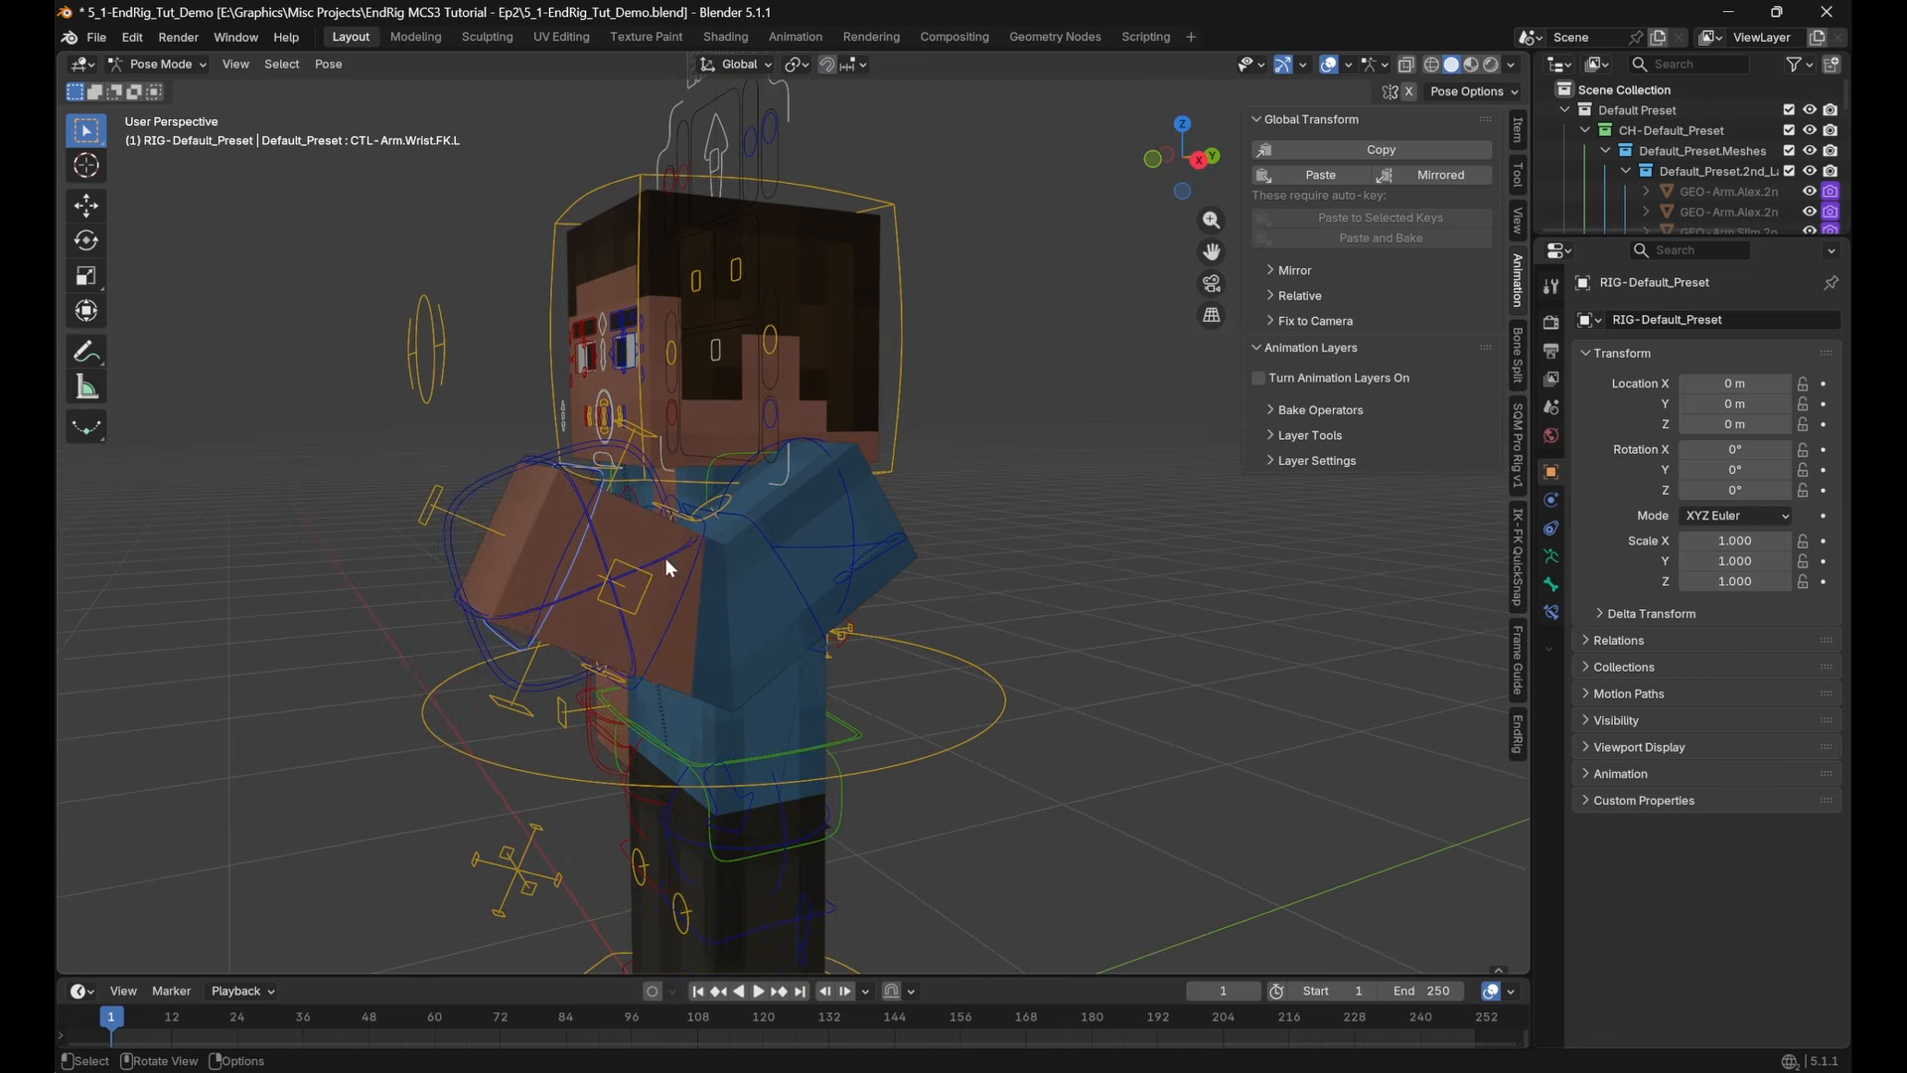
pyautogui.click(604, 484)
pyautogui.press('r')
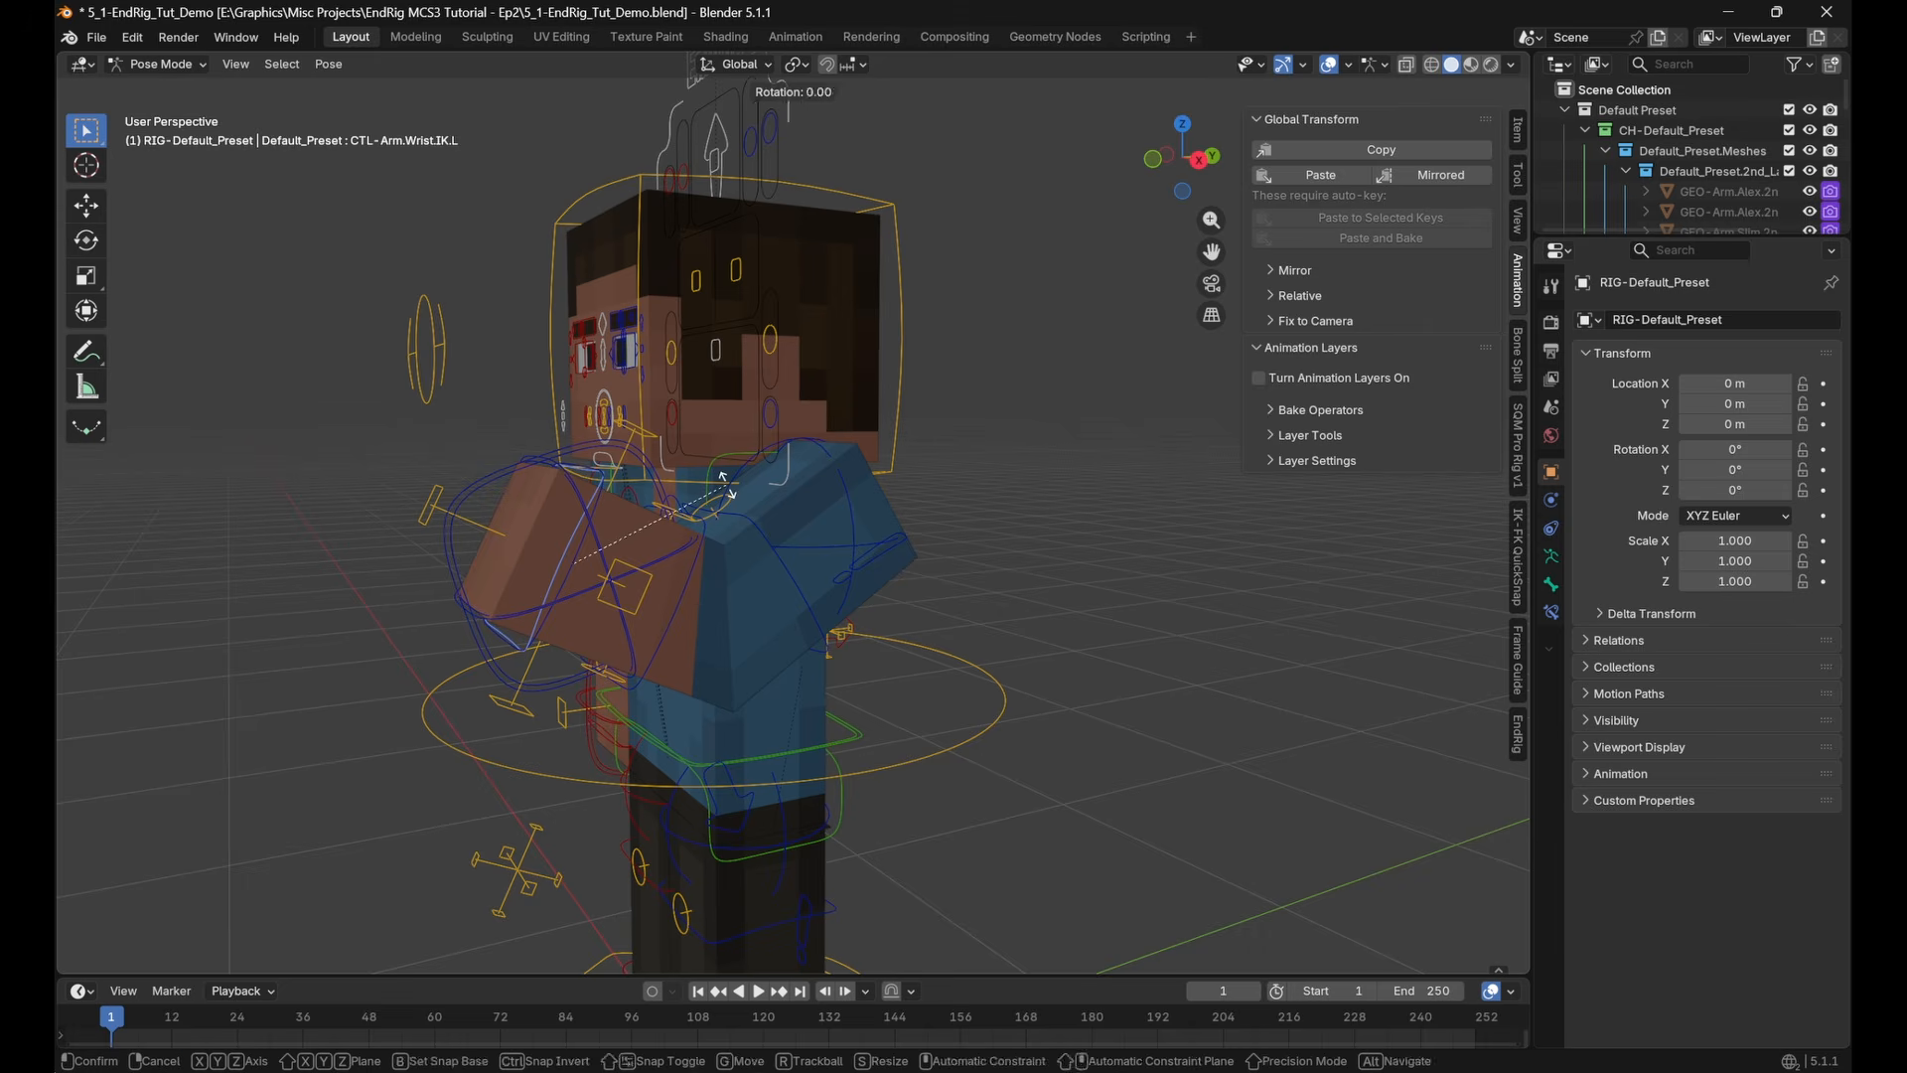
pyautogui.press('z')
pyautogui.click(753, 606)
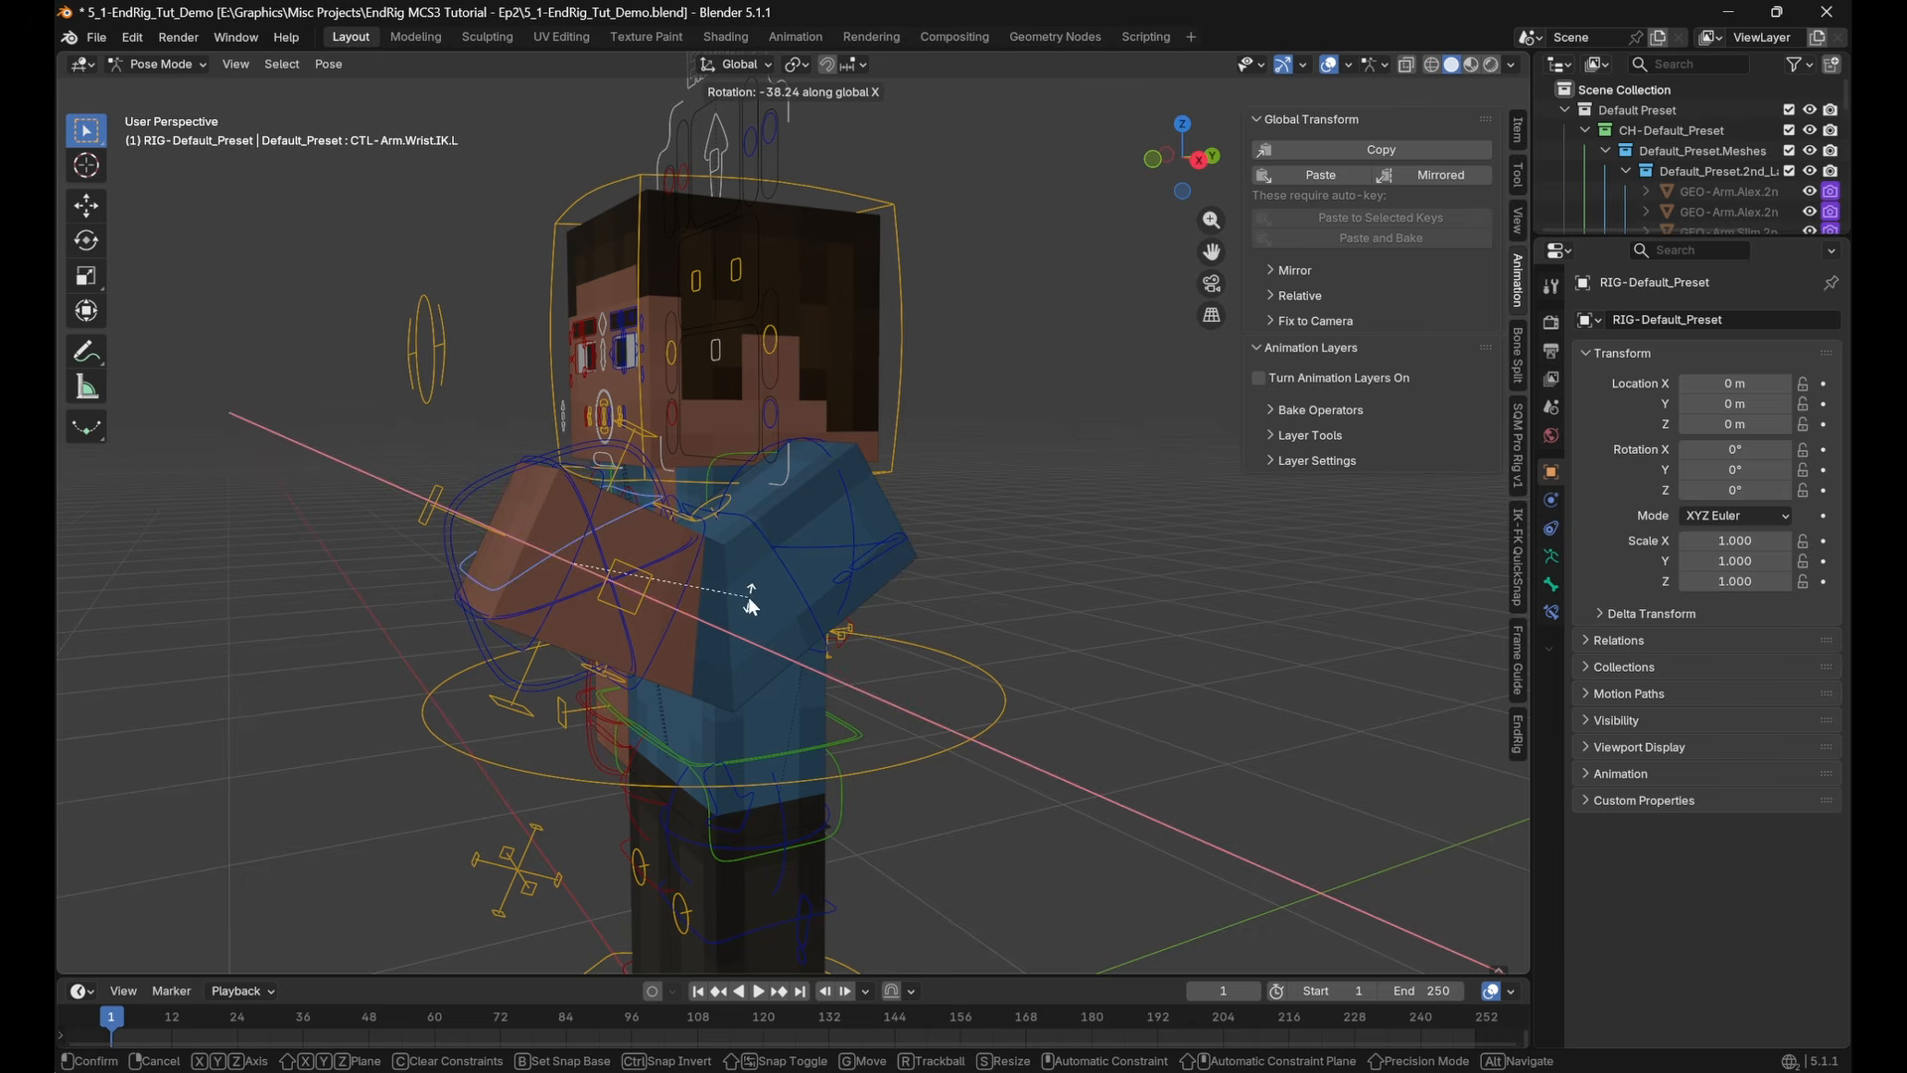
# Copy the global transform of CTL-Arm.Wrist.IK.L and paste it onto CTL-Arm.Wrist.FK.L
pyautogui.scroll(2, 778, 625)
pyautogui.moveTo(774, 617); pyautogui.dragTo(745, 593, button='middle')
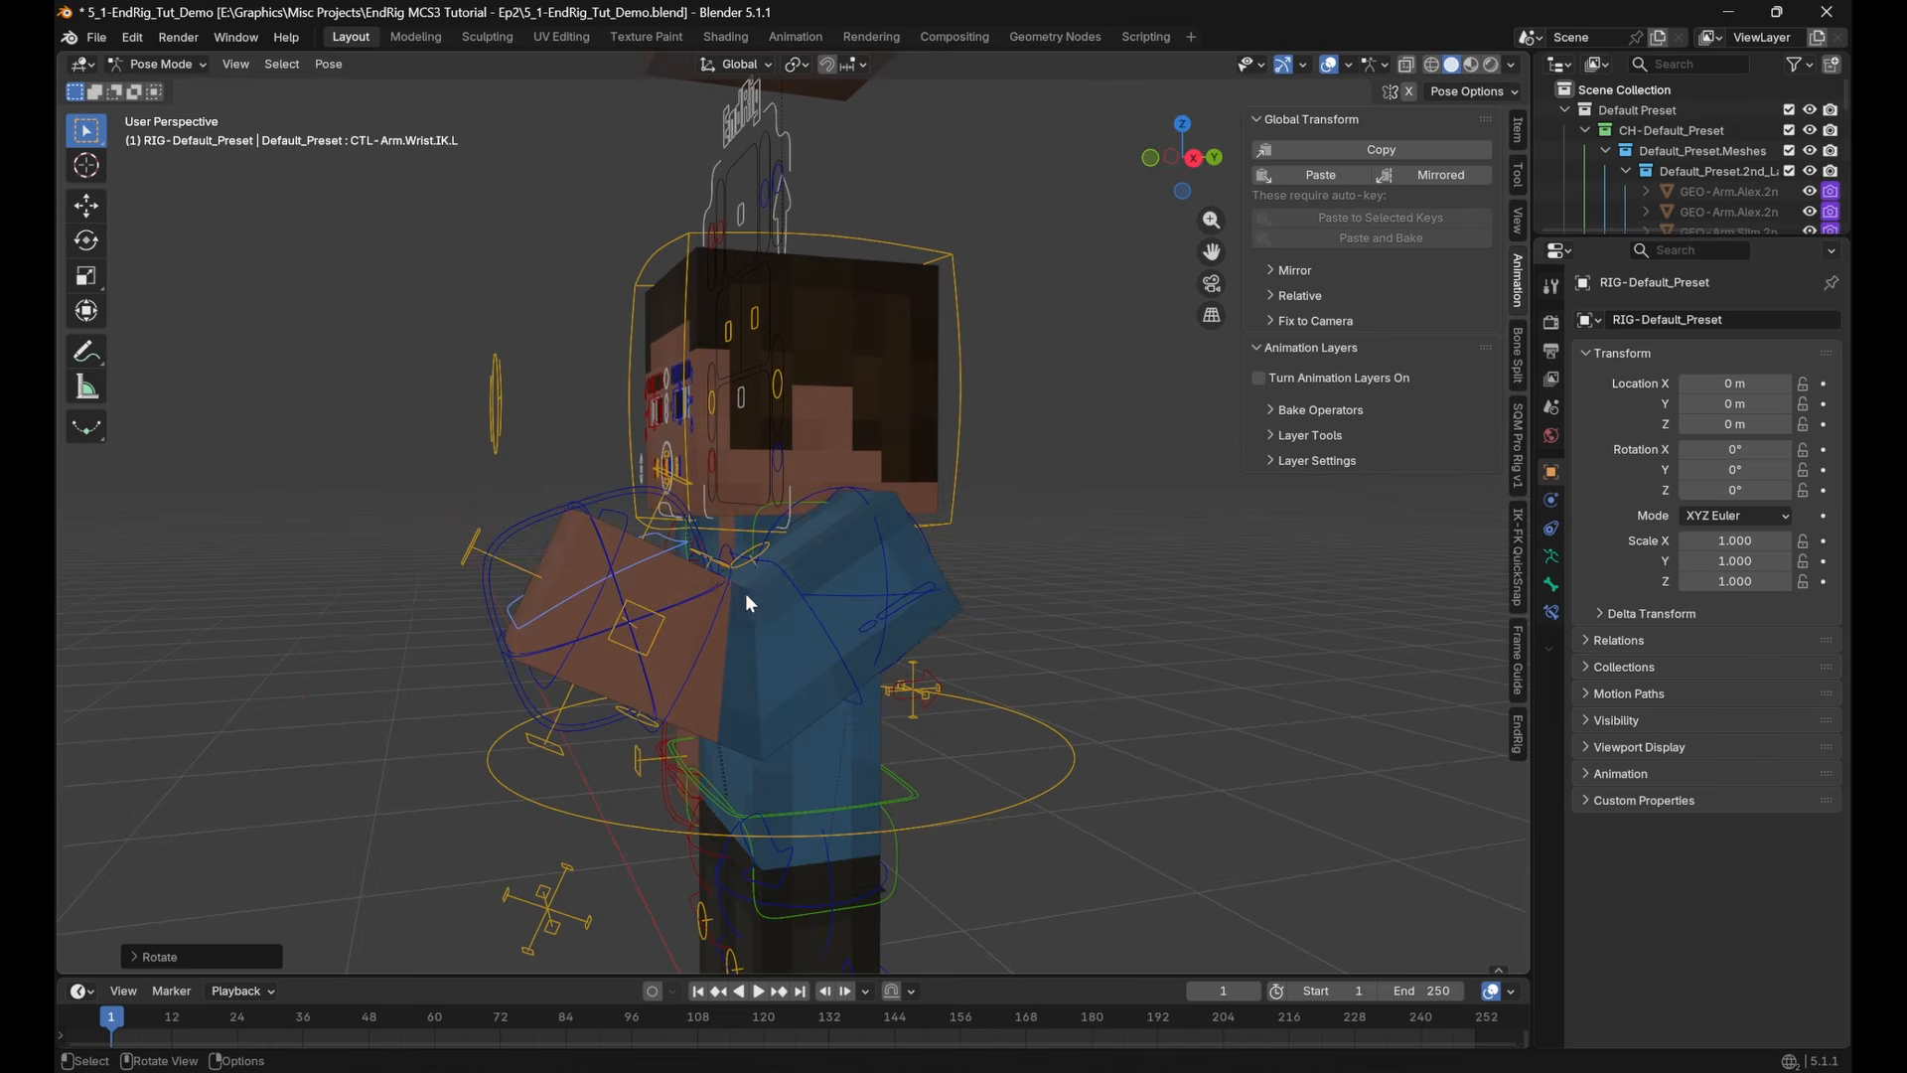
pyautogui.click(629, 529)
pyautogui.click(1329, 167)
# Select all of the rig's pose bones and clear their transforms back to the rest pose
pyautogui.moveTo(858, 558); pyautogui.dragTo(1074, 612, button='middle')
pyautogui.press('a')
pyautogui.hotkey('alt', 'r')
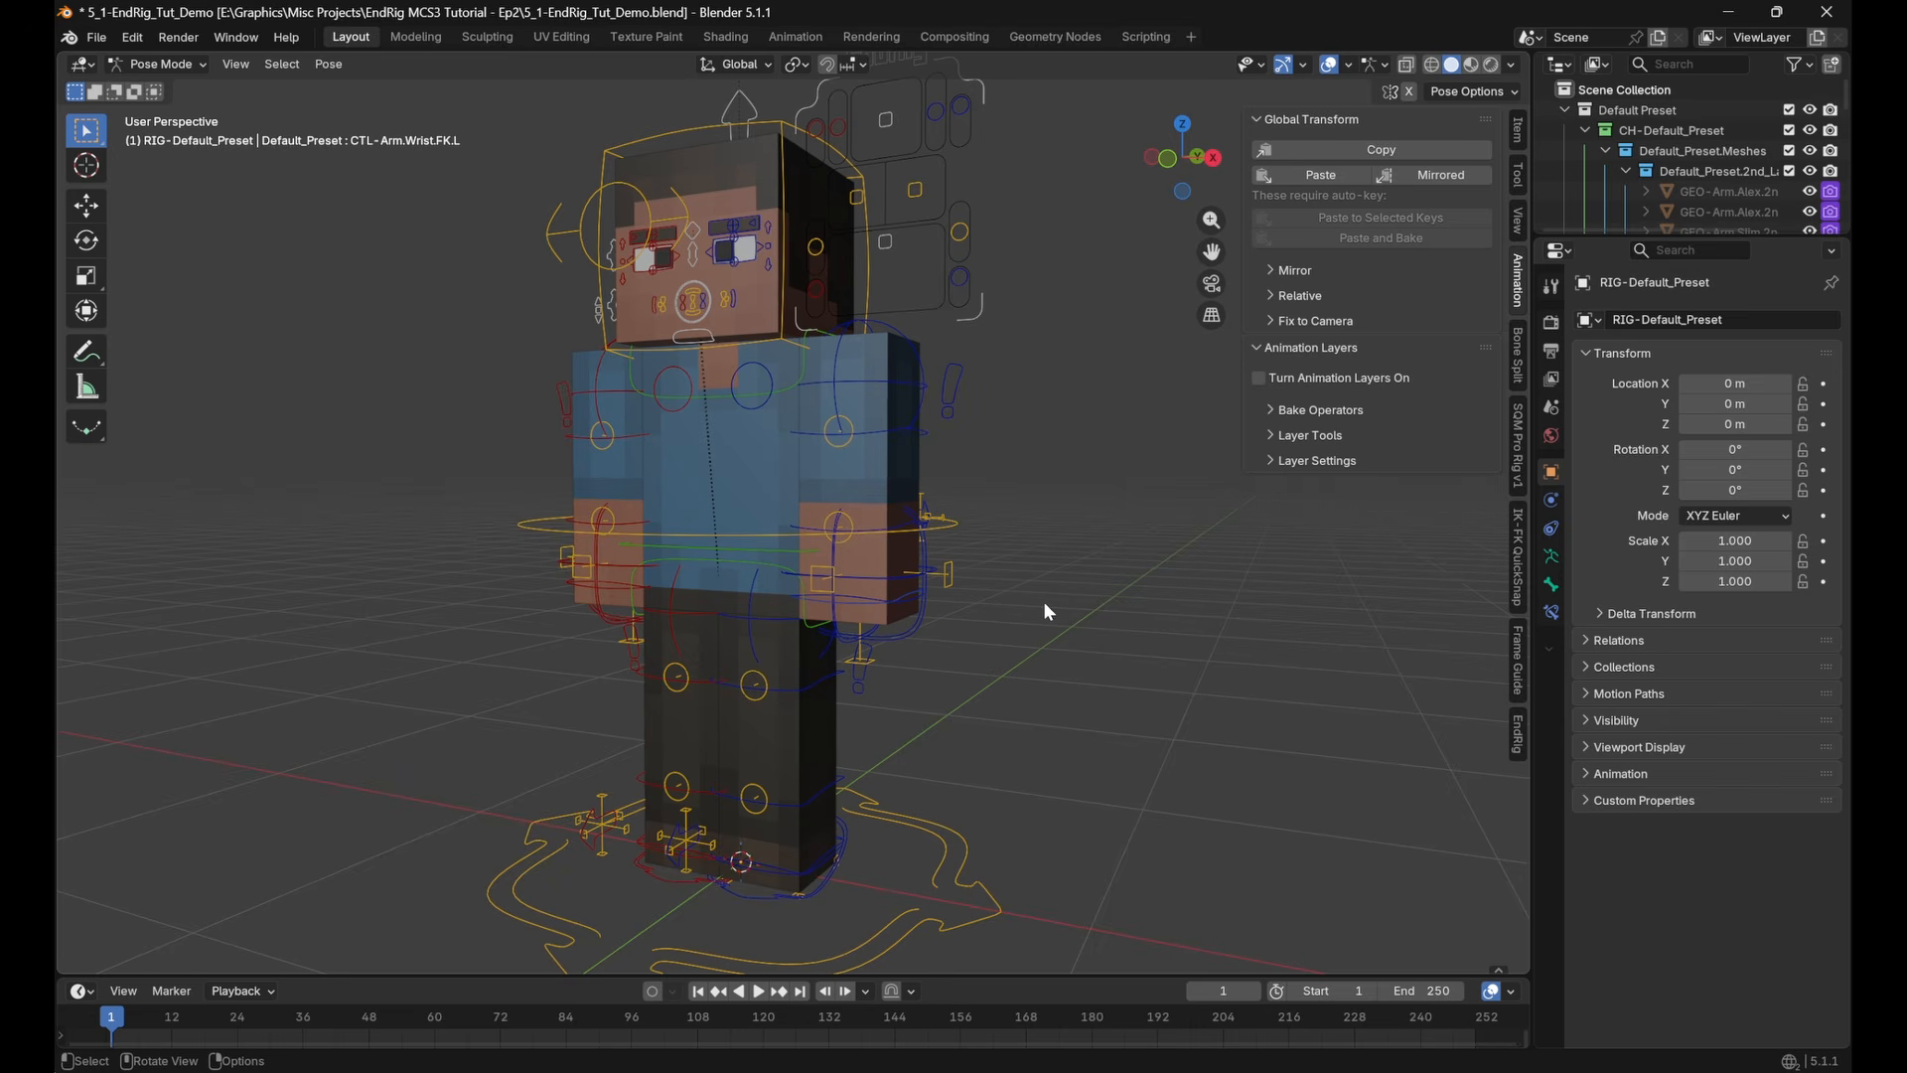